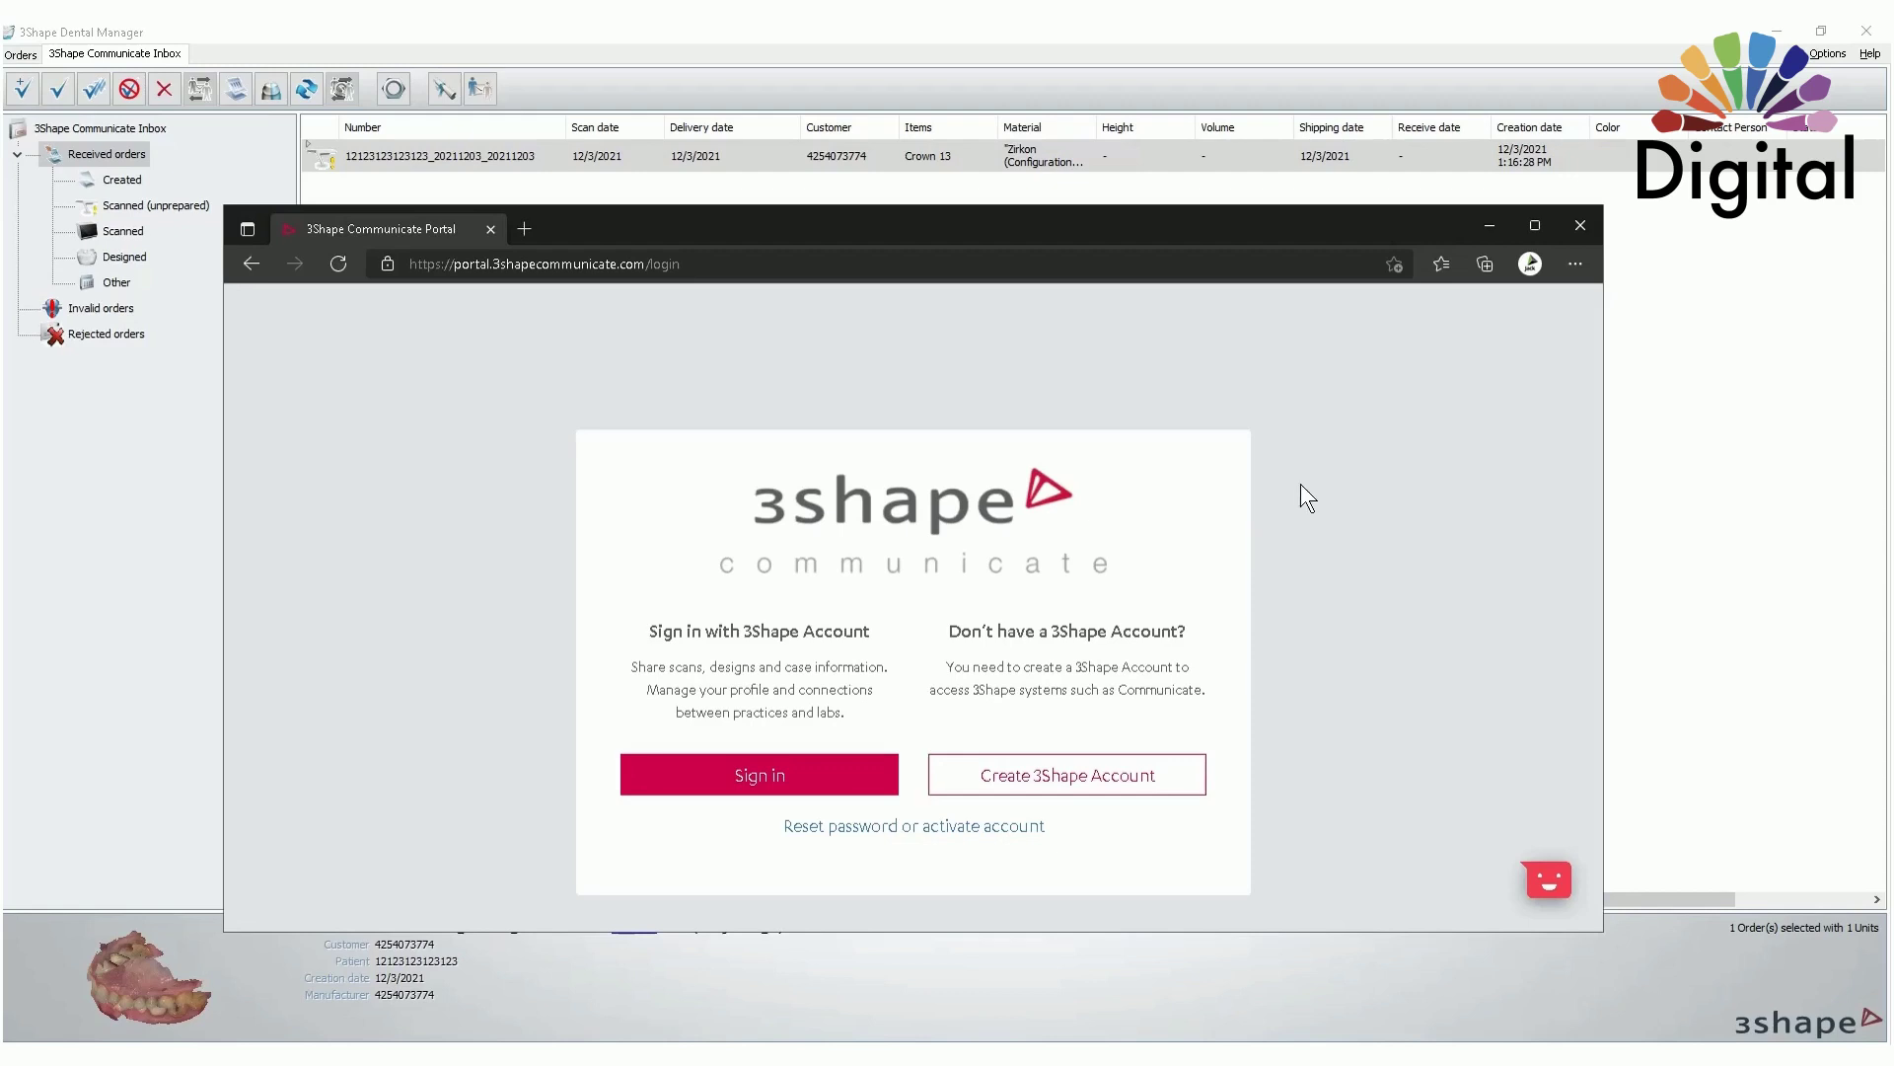
- Minimise the Communicate portal window and accept the received Crown 13 order for manufacturing, with delivery date 12/3/2021
{"action": "left_click", "coordinate": [1488, 230]}
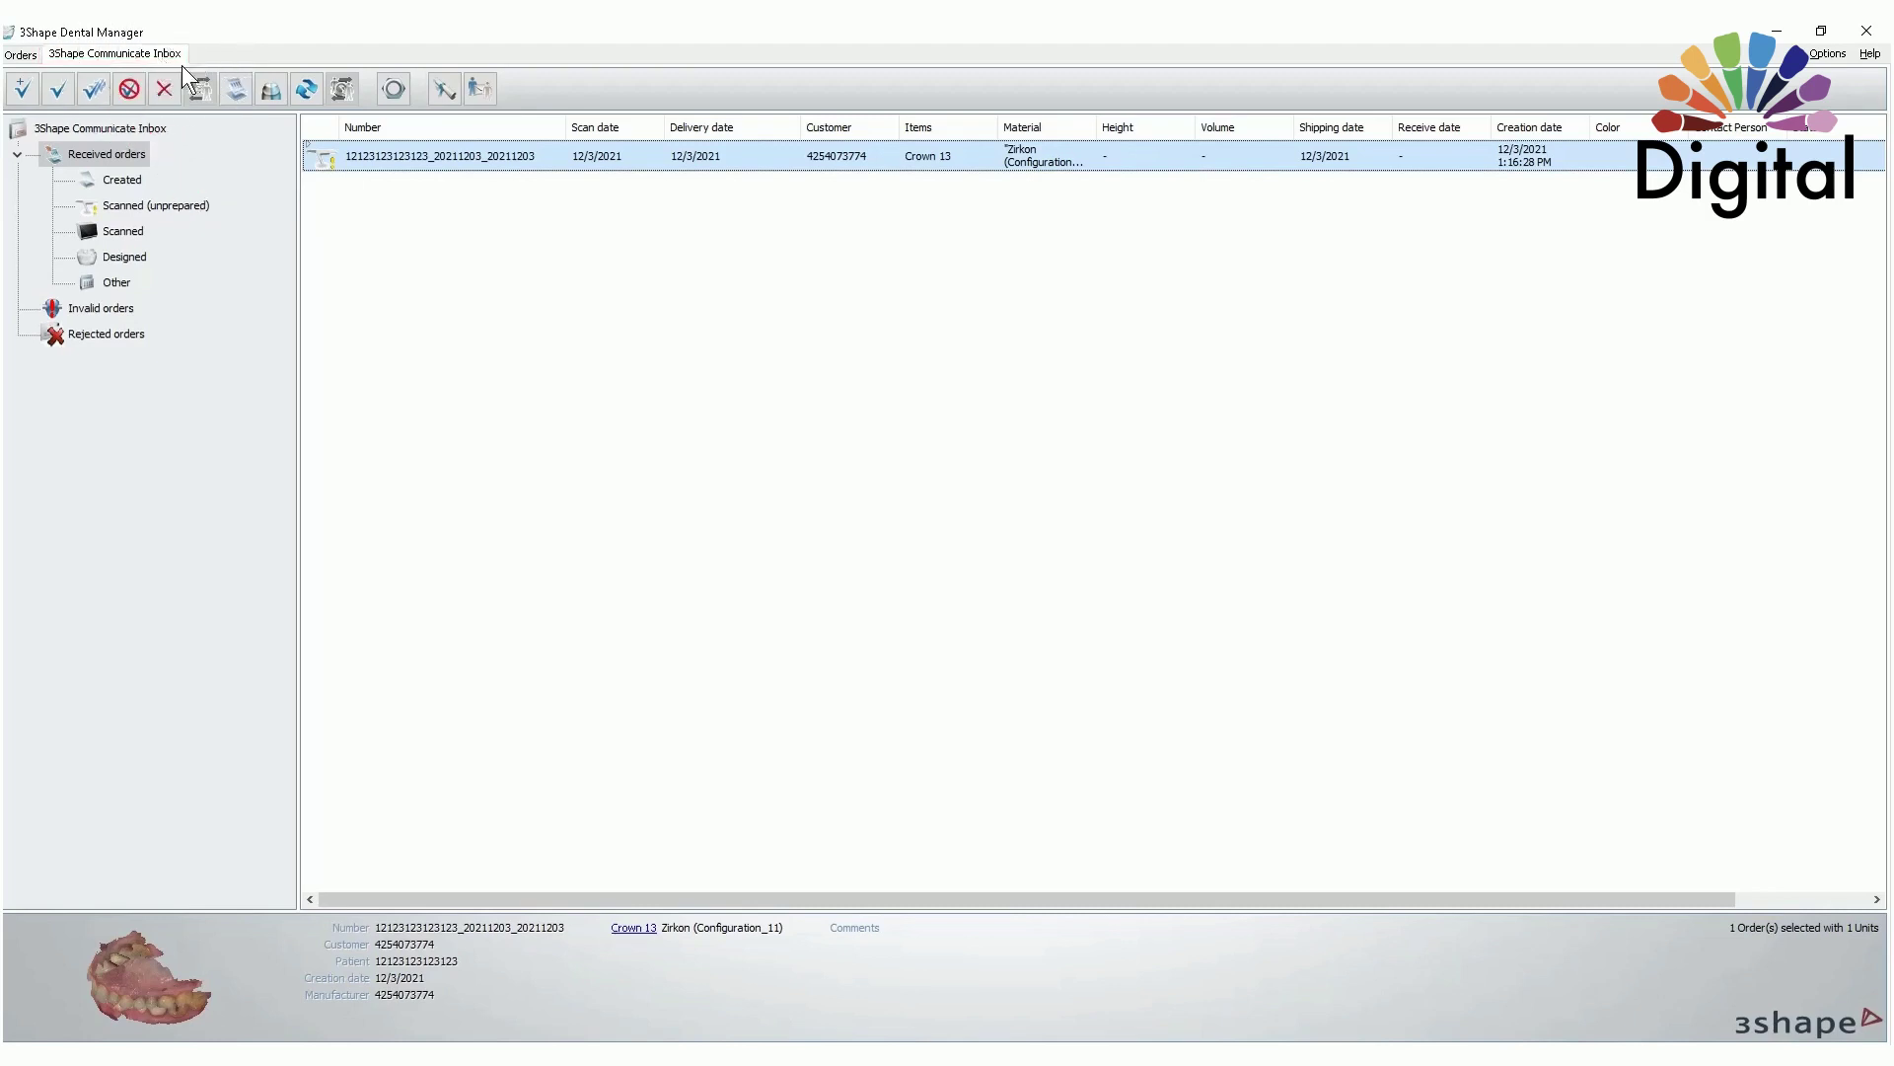
{"action": "right_click", "coordinate": [523, 164]}
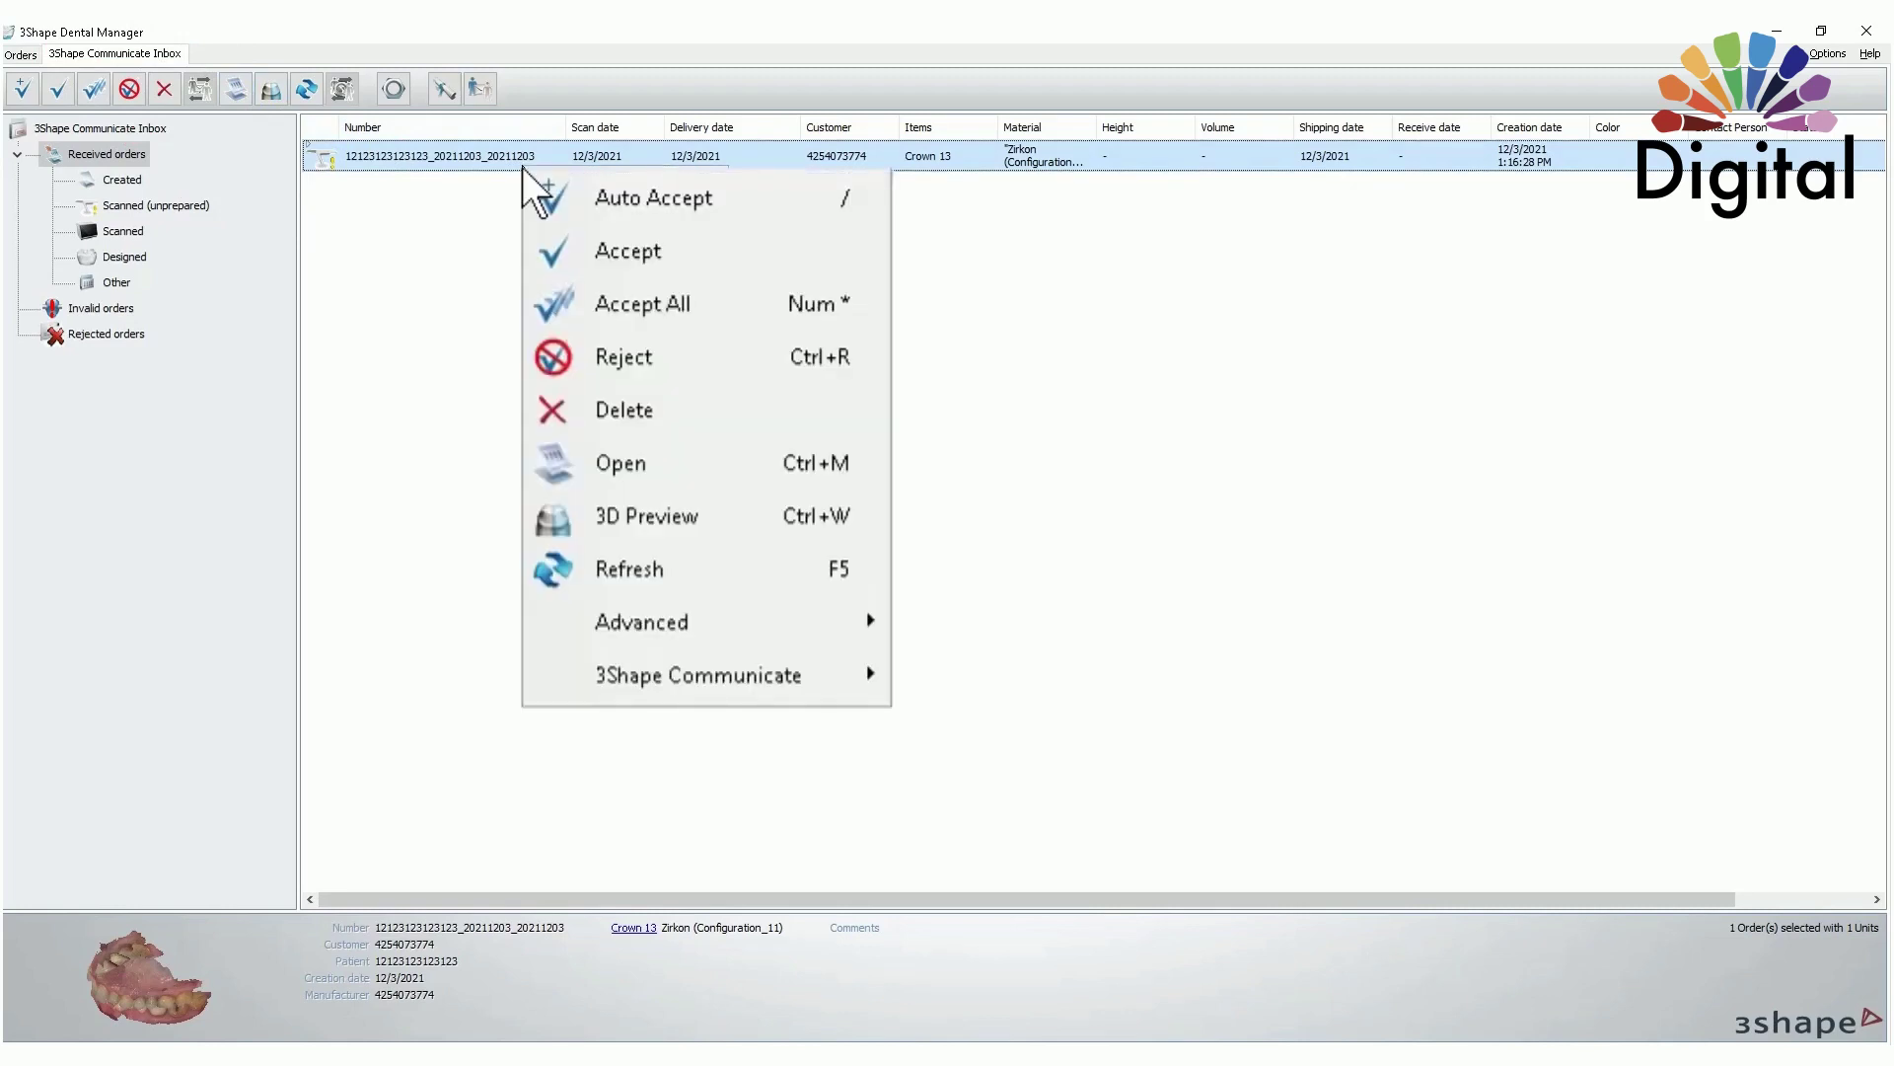
{"action": "left_click", "coordinate": [639, 249]}
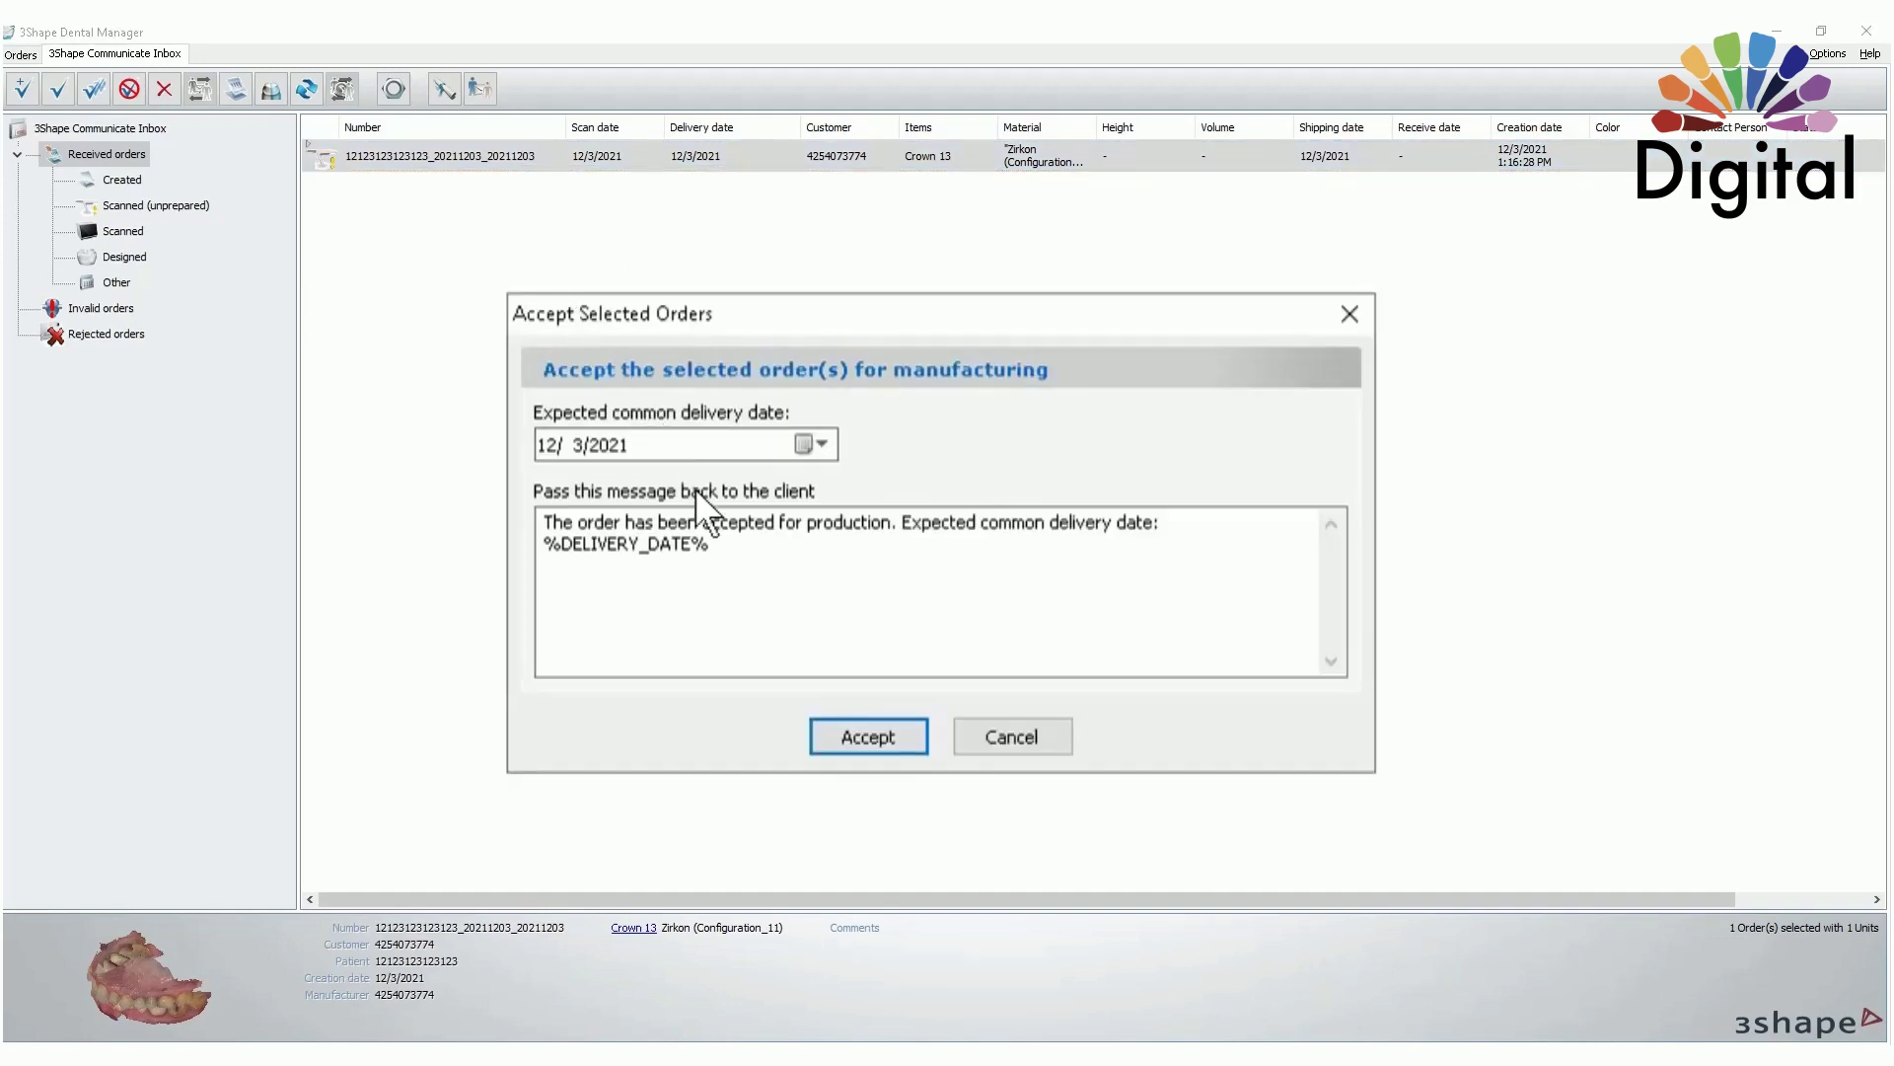
{"action": "left_click", "coordinate": [851, 723]}
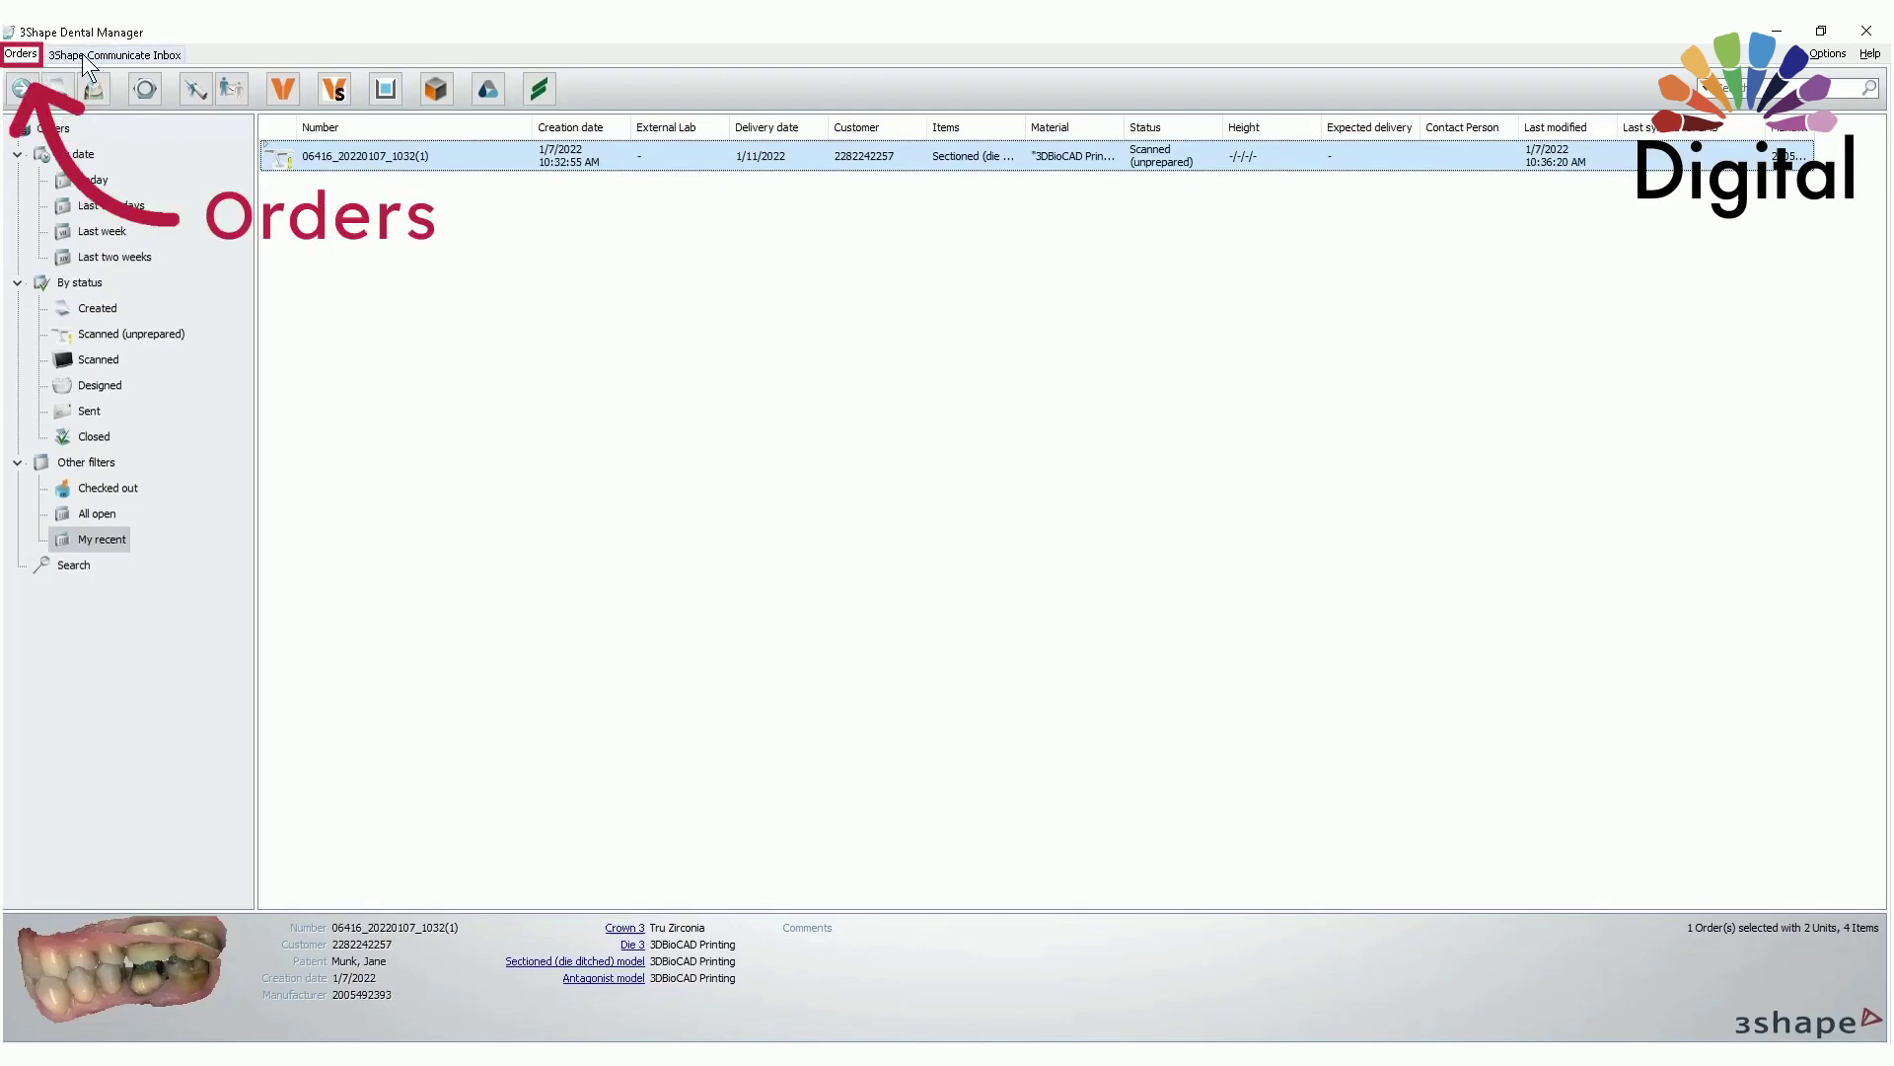
- Open the scanned Crown 3 order for modification and select its crown tooth on the upper arch chart
{"action": "right_click", "coordinate": [362, 155]}
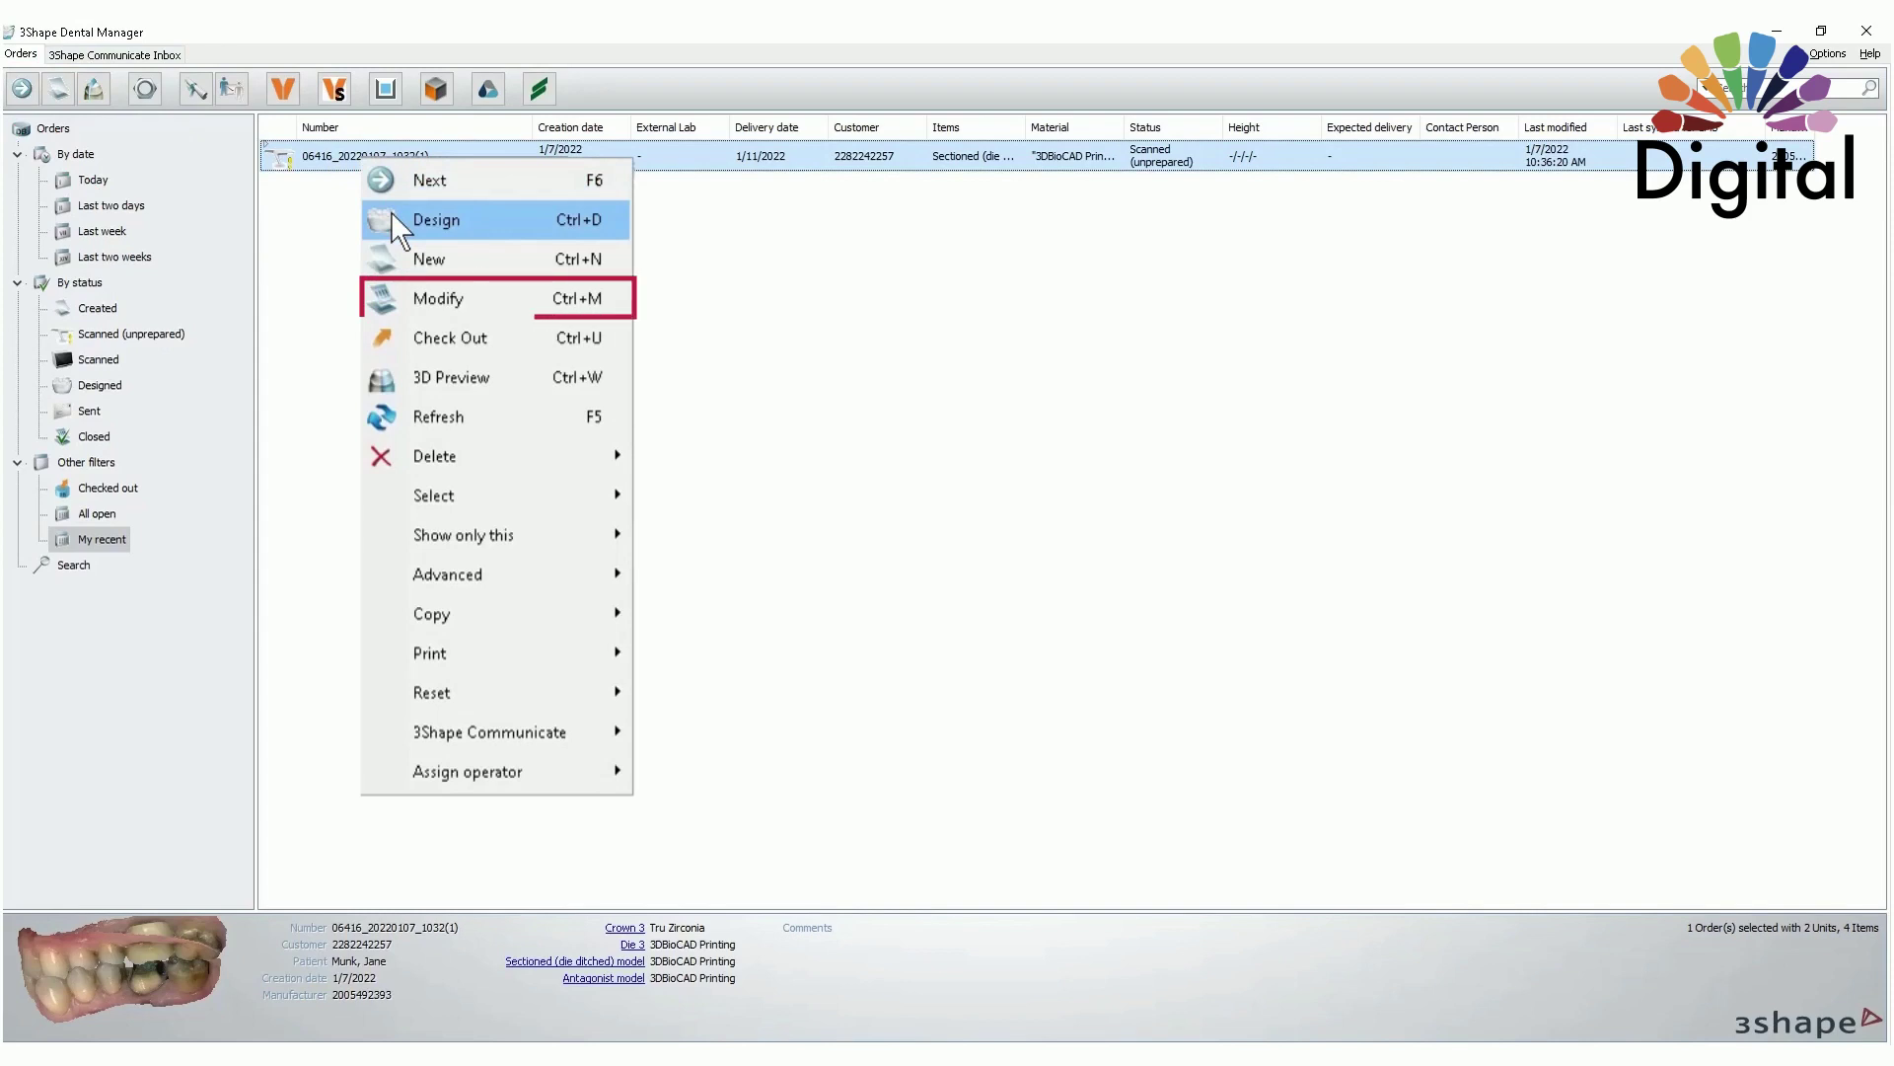
{"action": "left_click", "coordinate": [437, 297]}
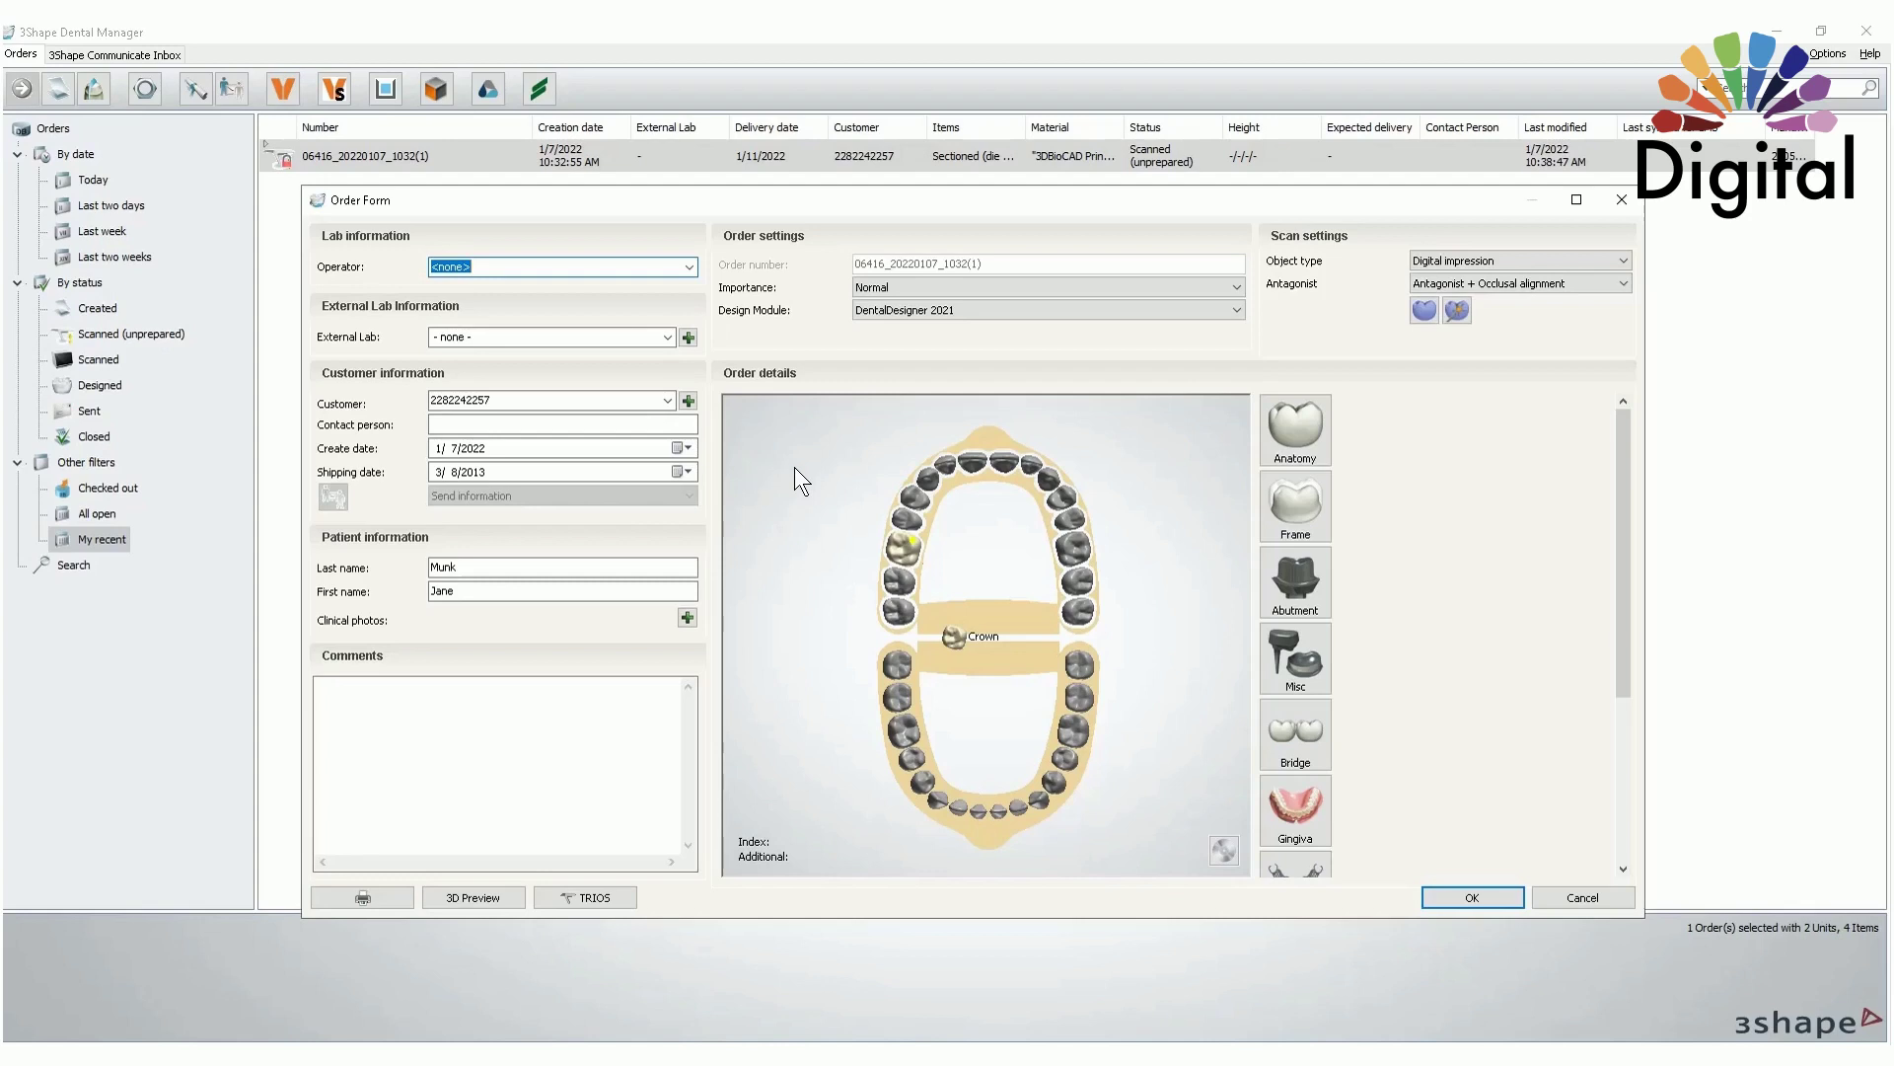
{"action": "left_click", "coordinate": [903, 551]}
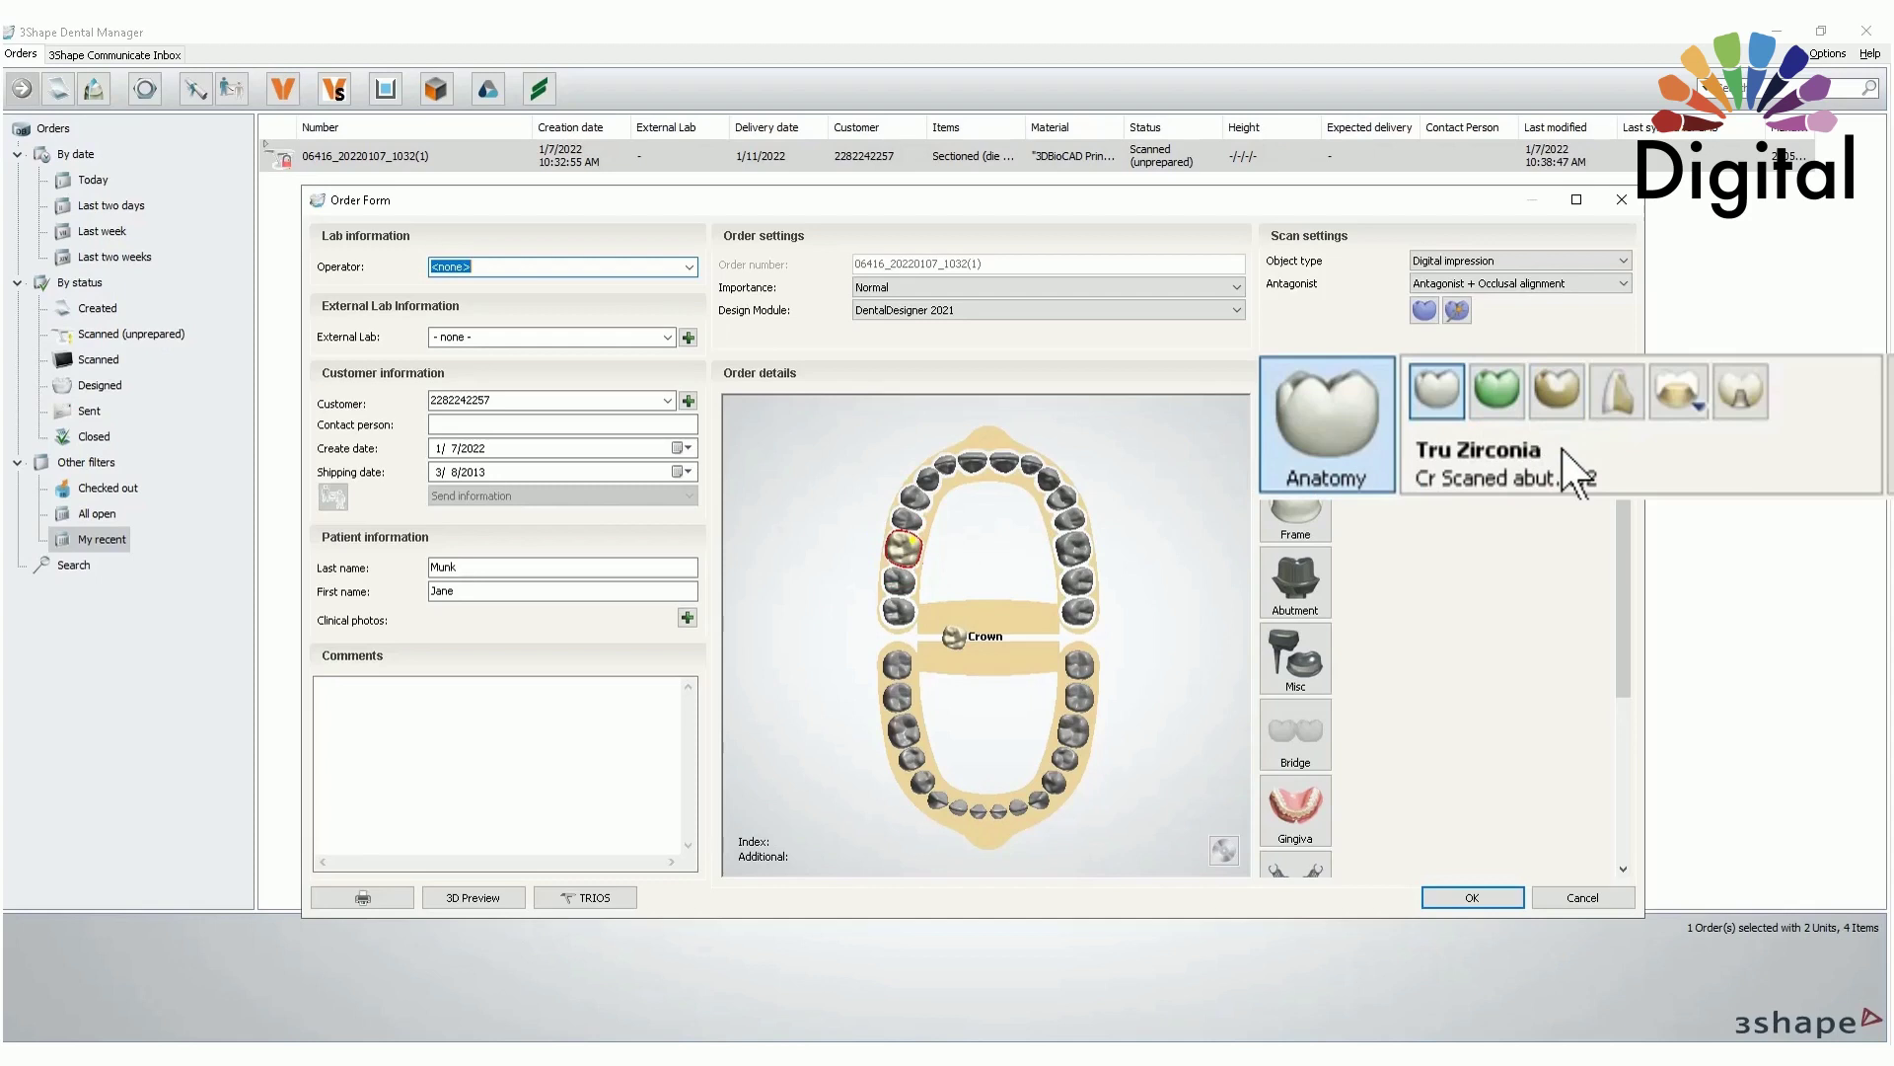
- Set the material of the order's model to 3DBioCAD Printing
{"action": "scroll", "coordinate": [1420, 446], "scroll_direction": "down", "scroll_amount": 4}
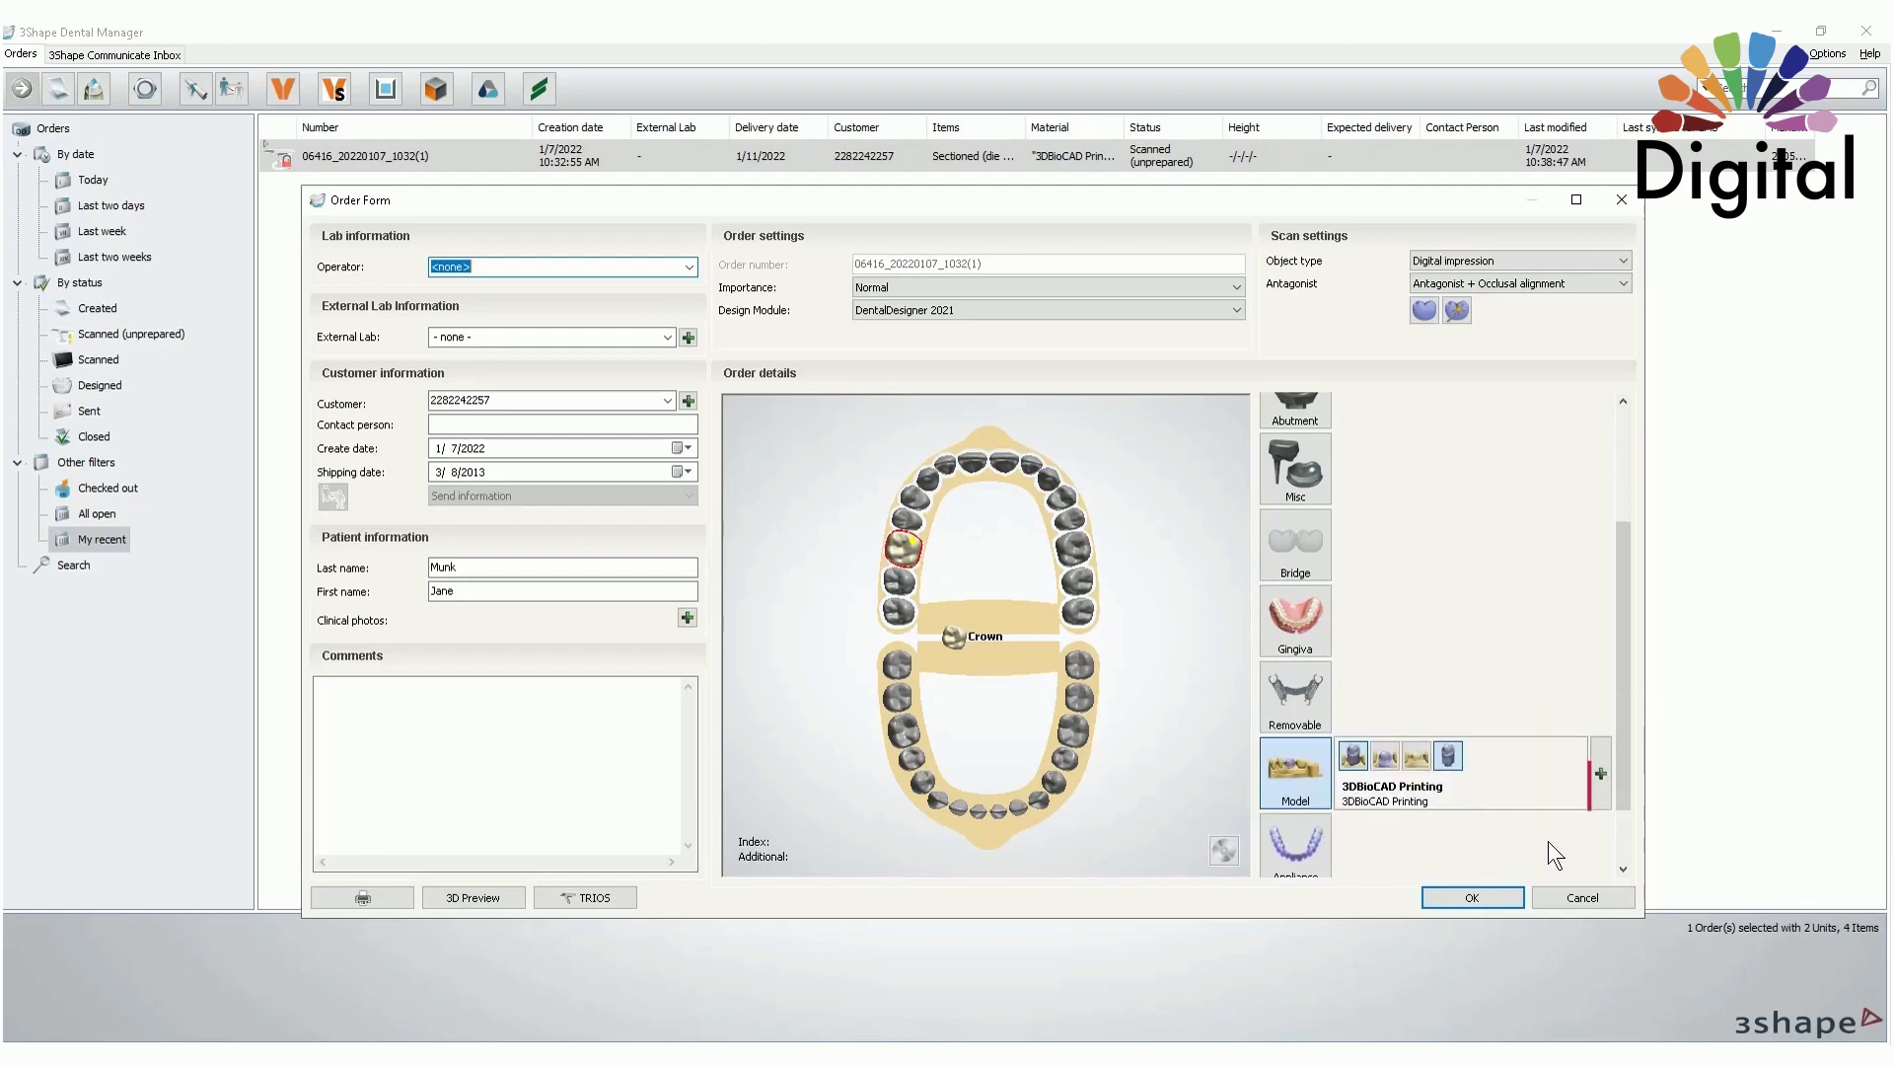
{"action": "left_click", "coordinate": [1600, 774]}
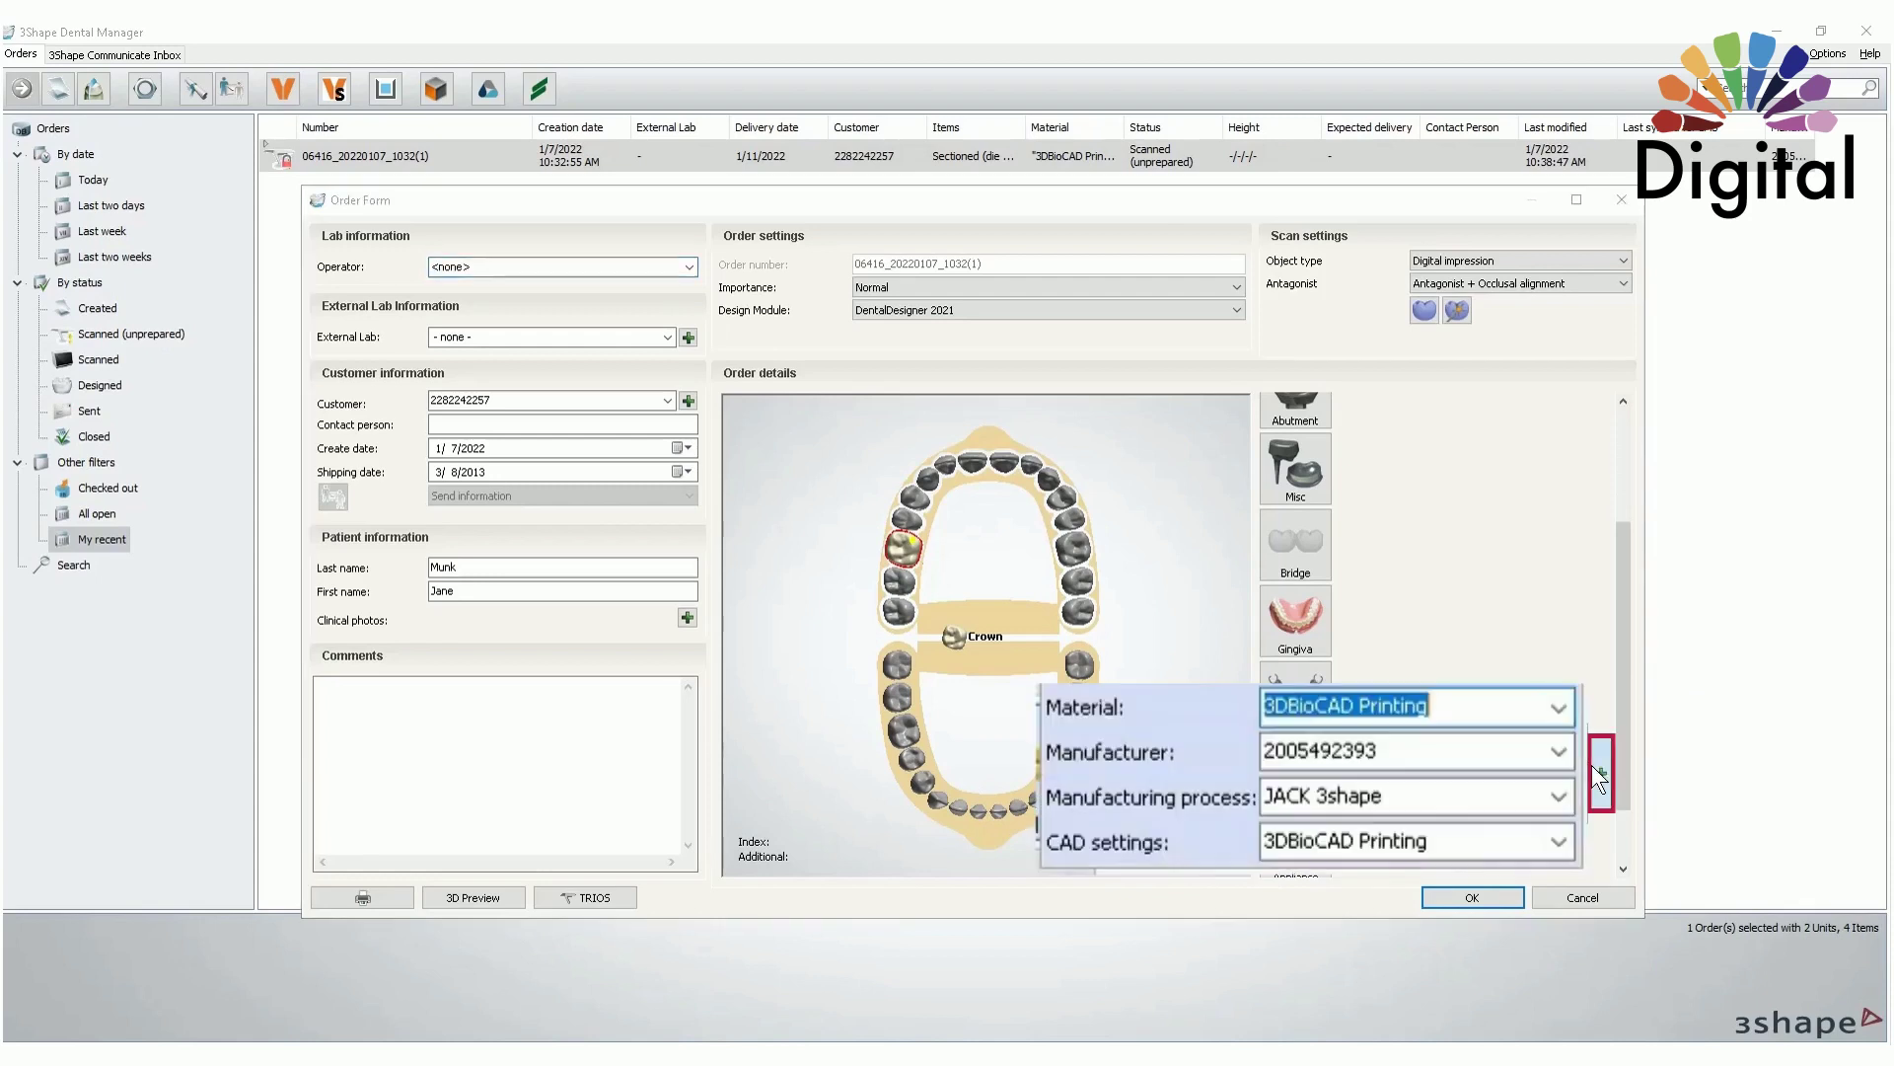
{"action": "left_click", "coordinate": [1559, 706]}
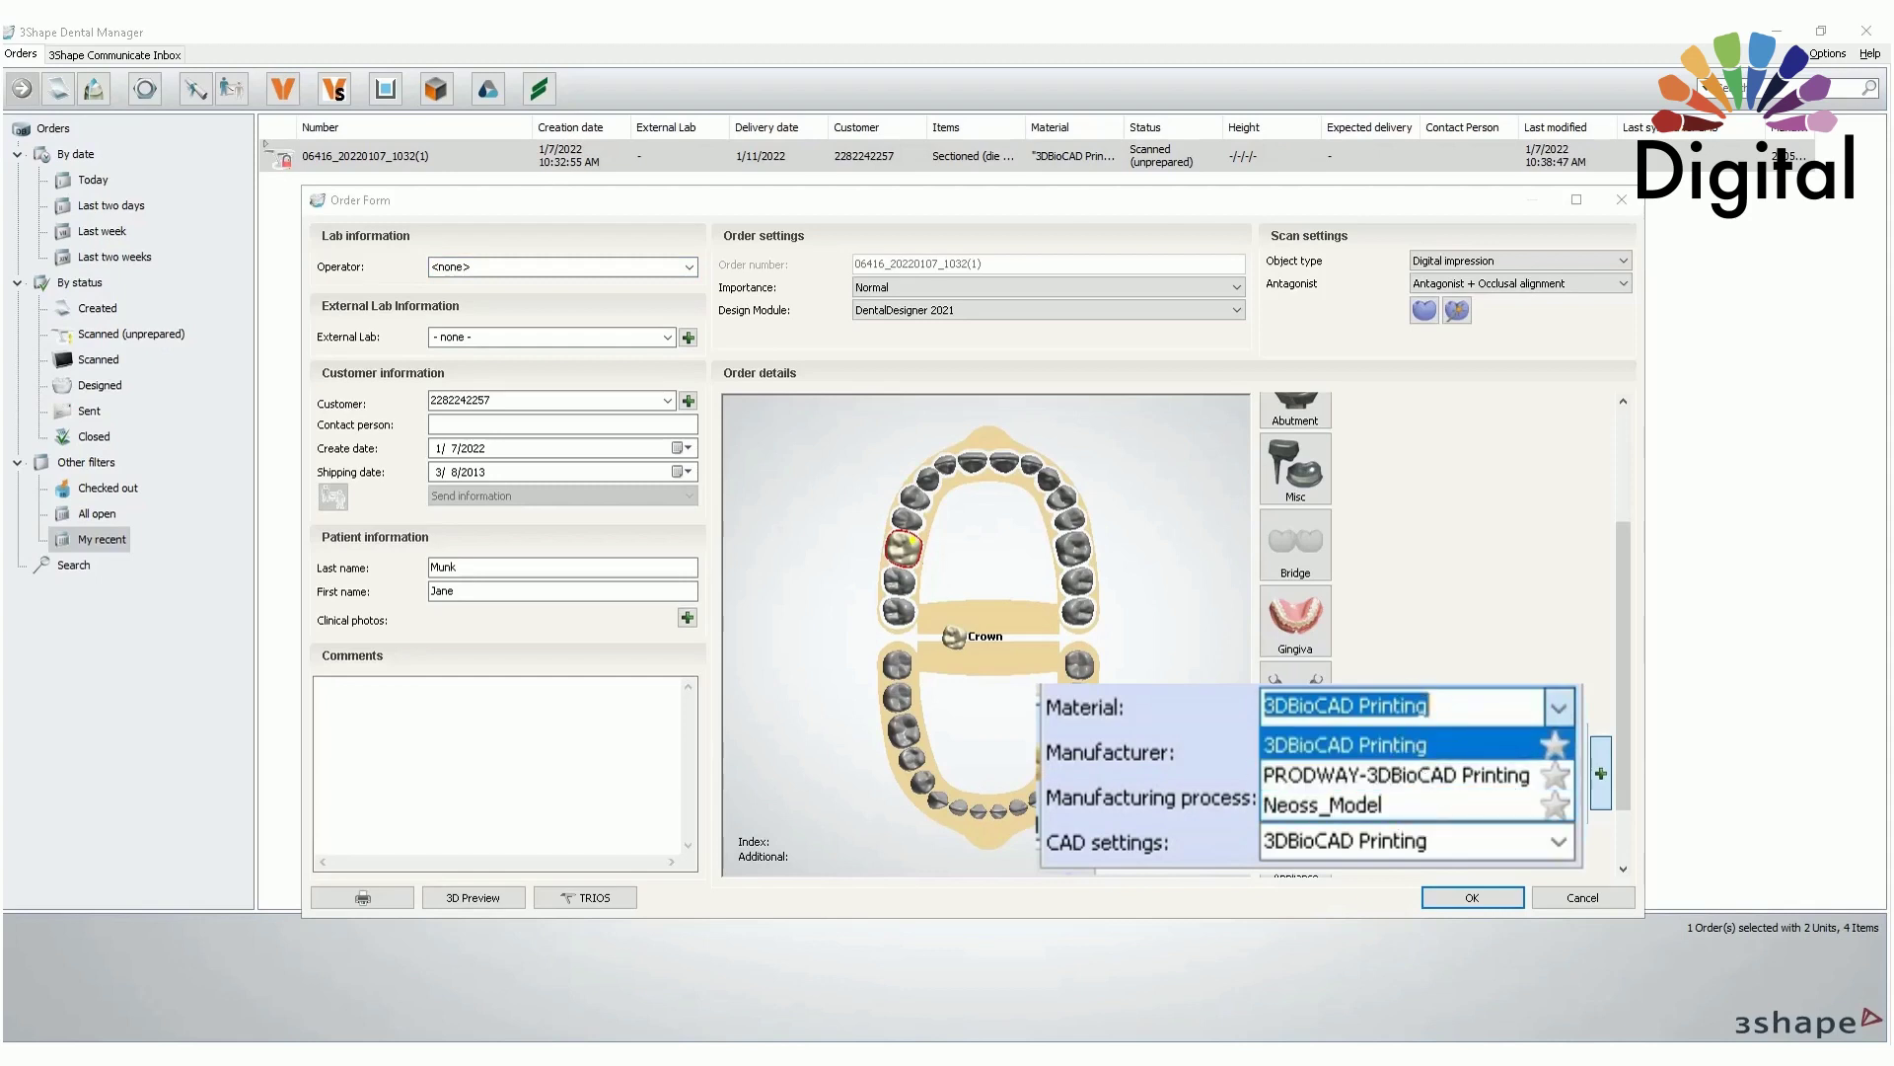
{"action": "left_click", "coordinate": [1382, 744]}
- Check the material choices for the crown's anatomy, keep Tru Zirconia, and save the order form
{"action": "scroll", "coordinate": [1618, 703], "scroll_direction": "up", "scroll_amount": 5}
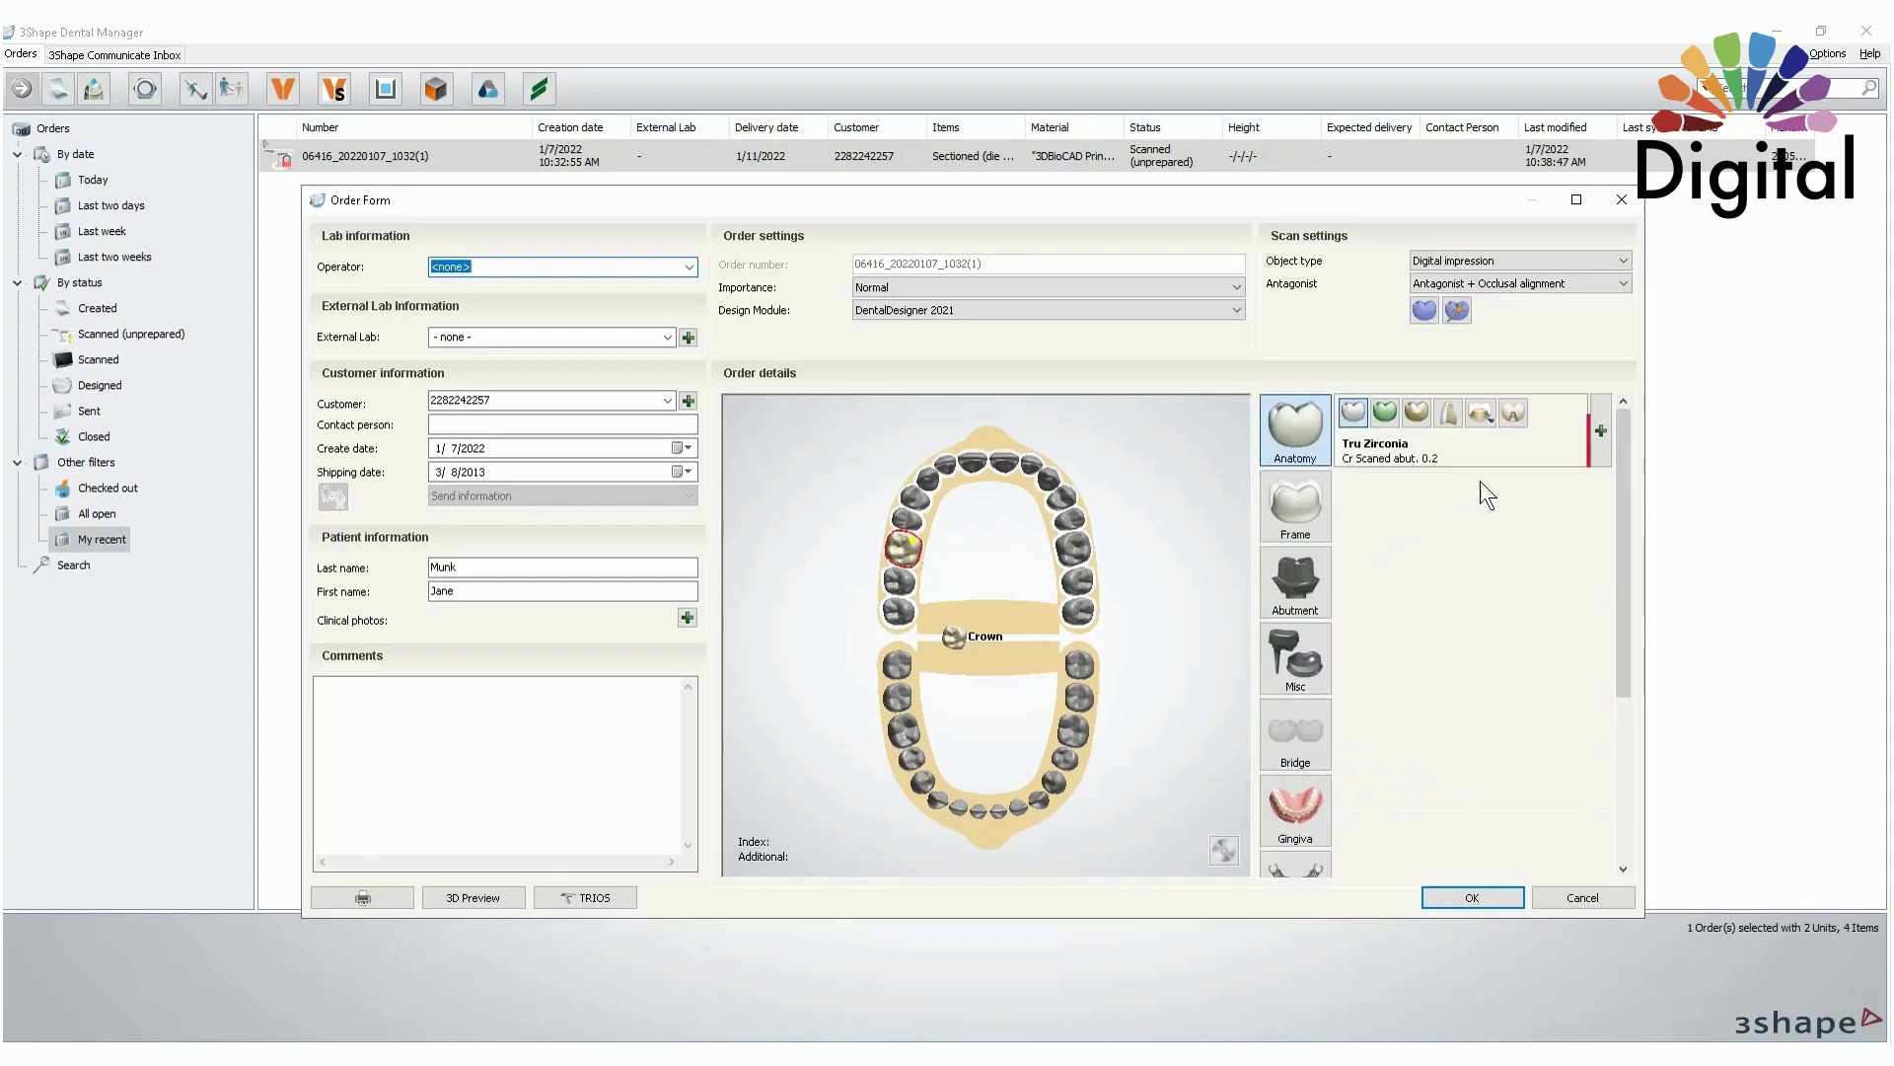
{"action": "left_click", "coordinate": [1599, 427]}
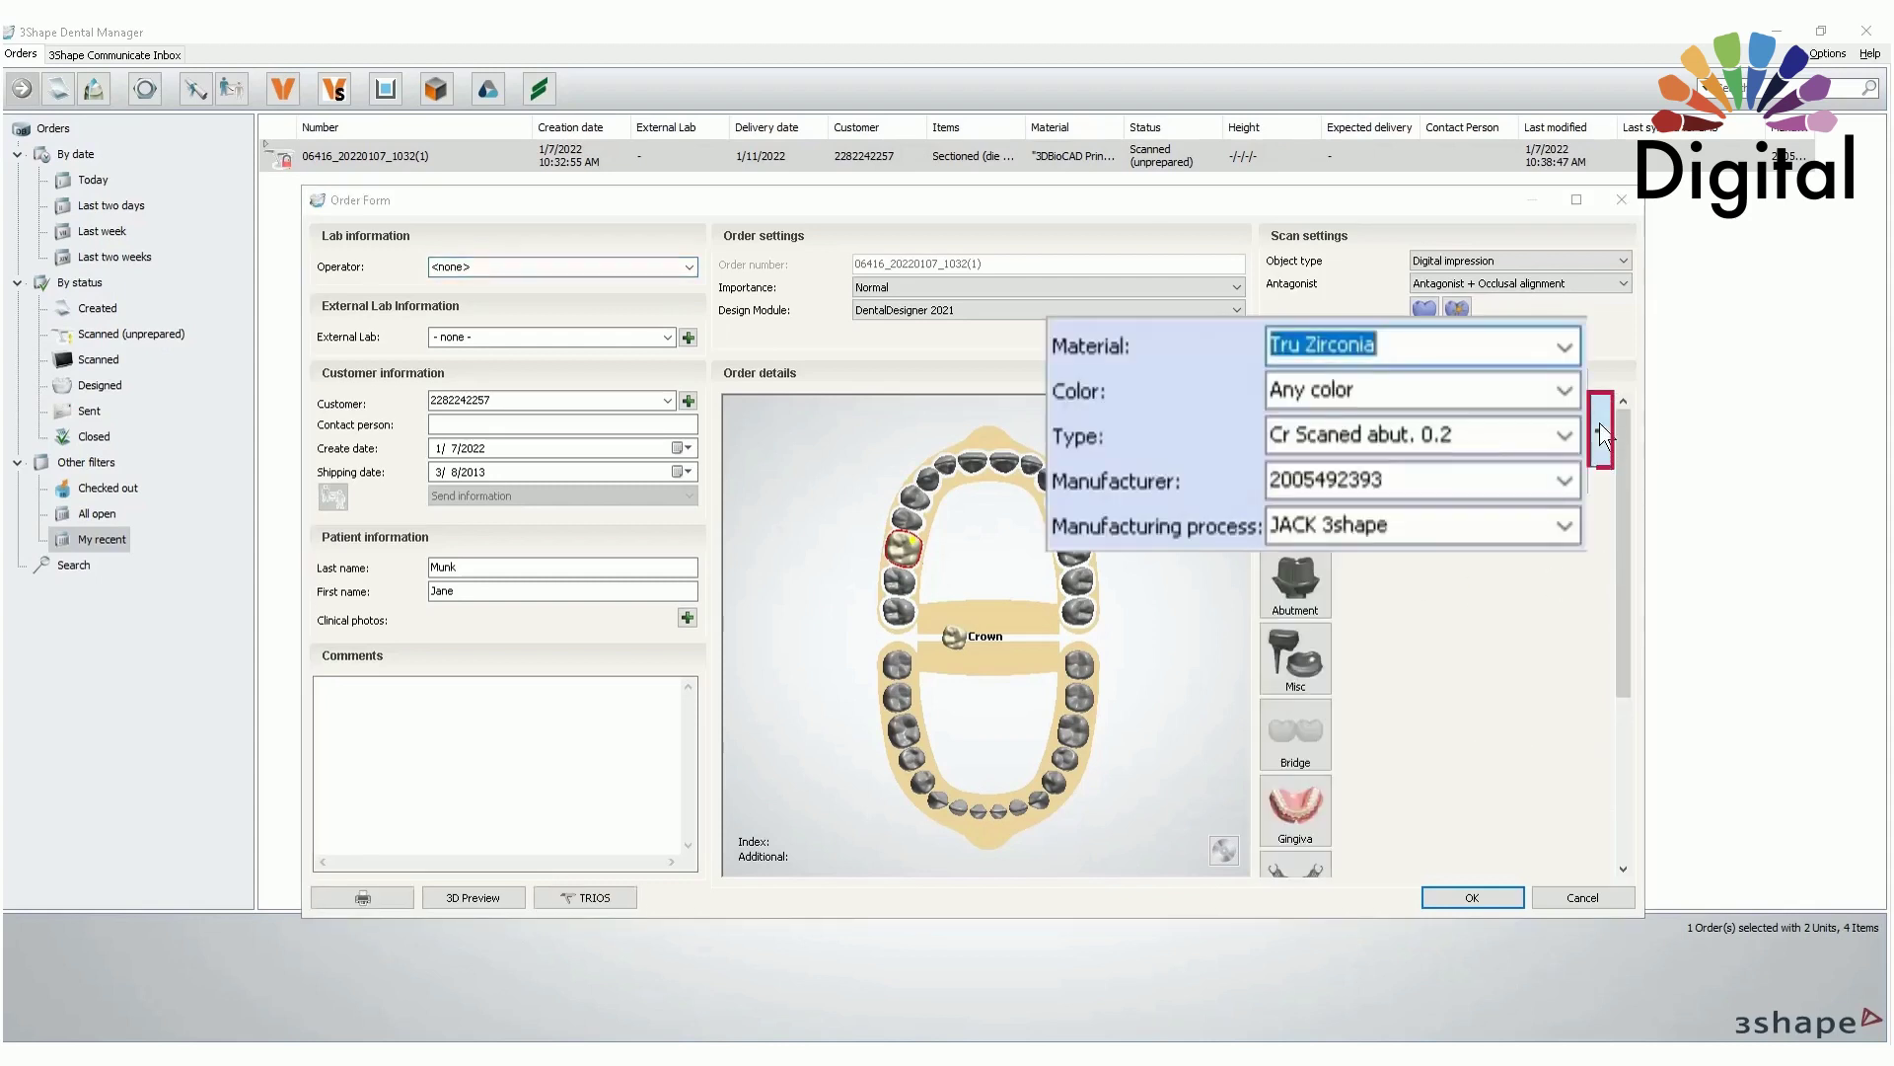
{"action": "left_click", "coordinate": [1565, 346]}
{"action": "scroll", "coordinate": [1429, 434], "scroll_direction": "down", "scroll_amount": 1}
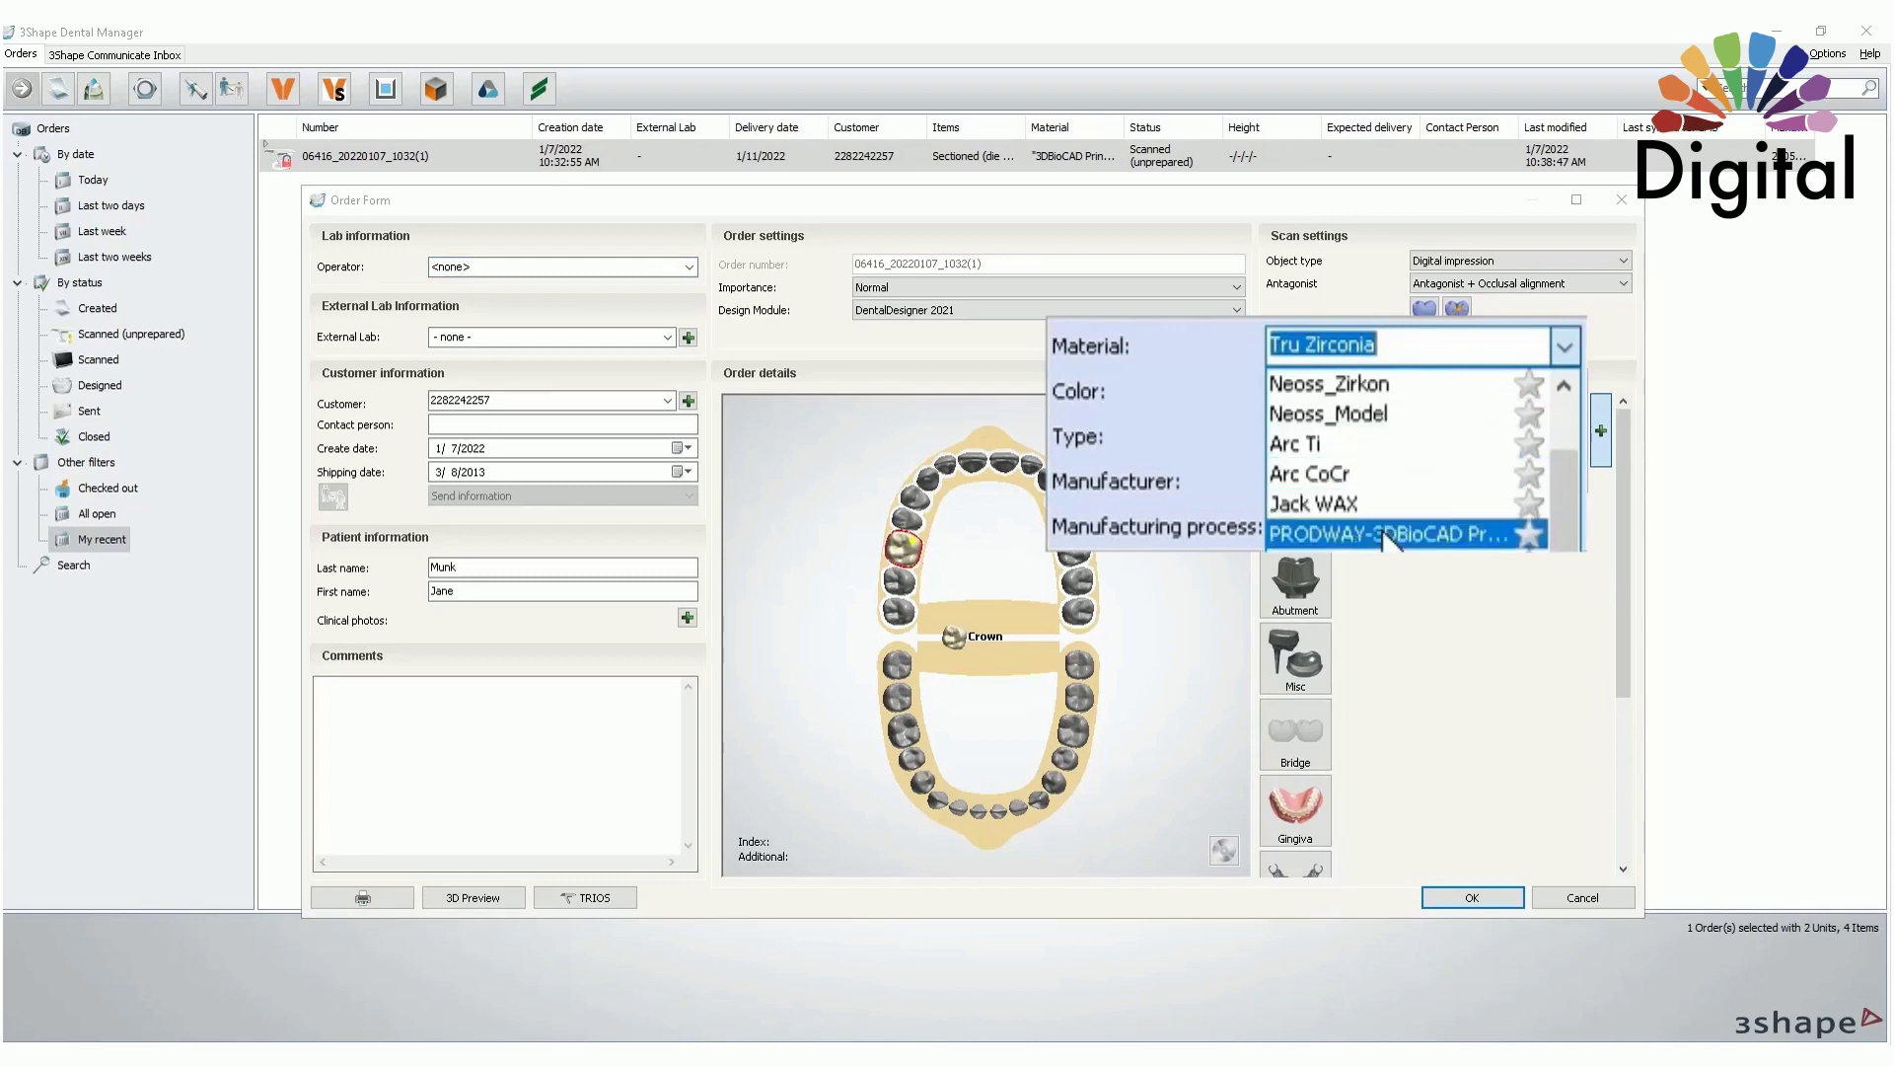
{"action": "left_click", "coordinate": [1508, 661]}
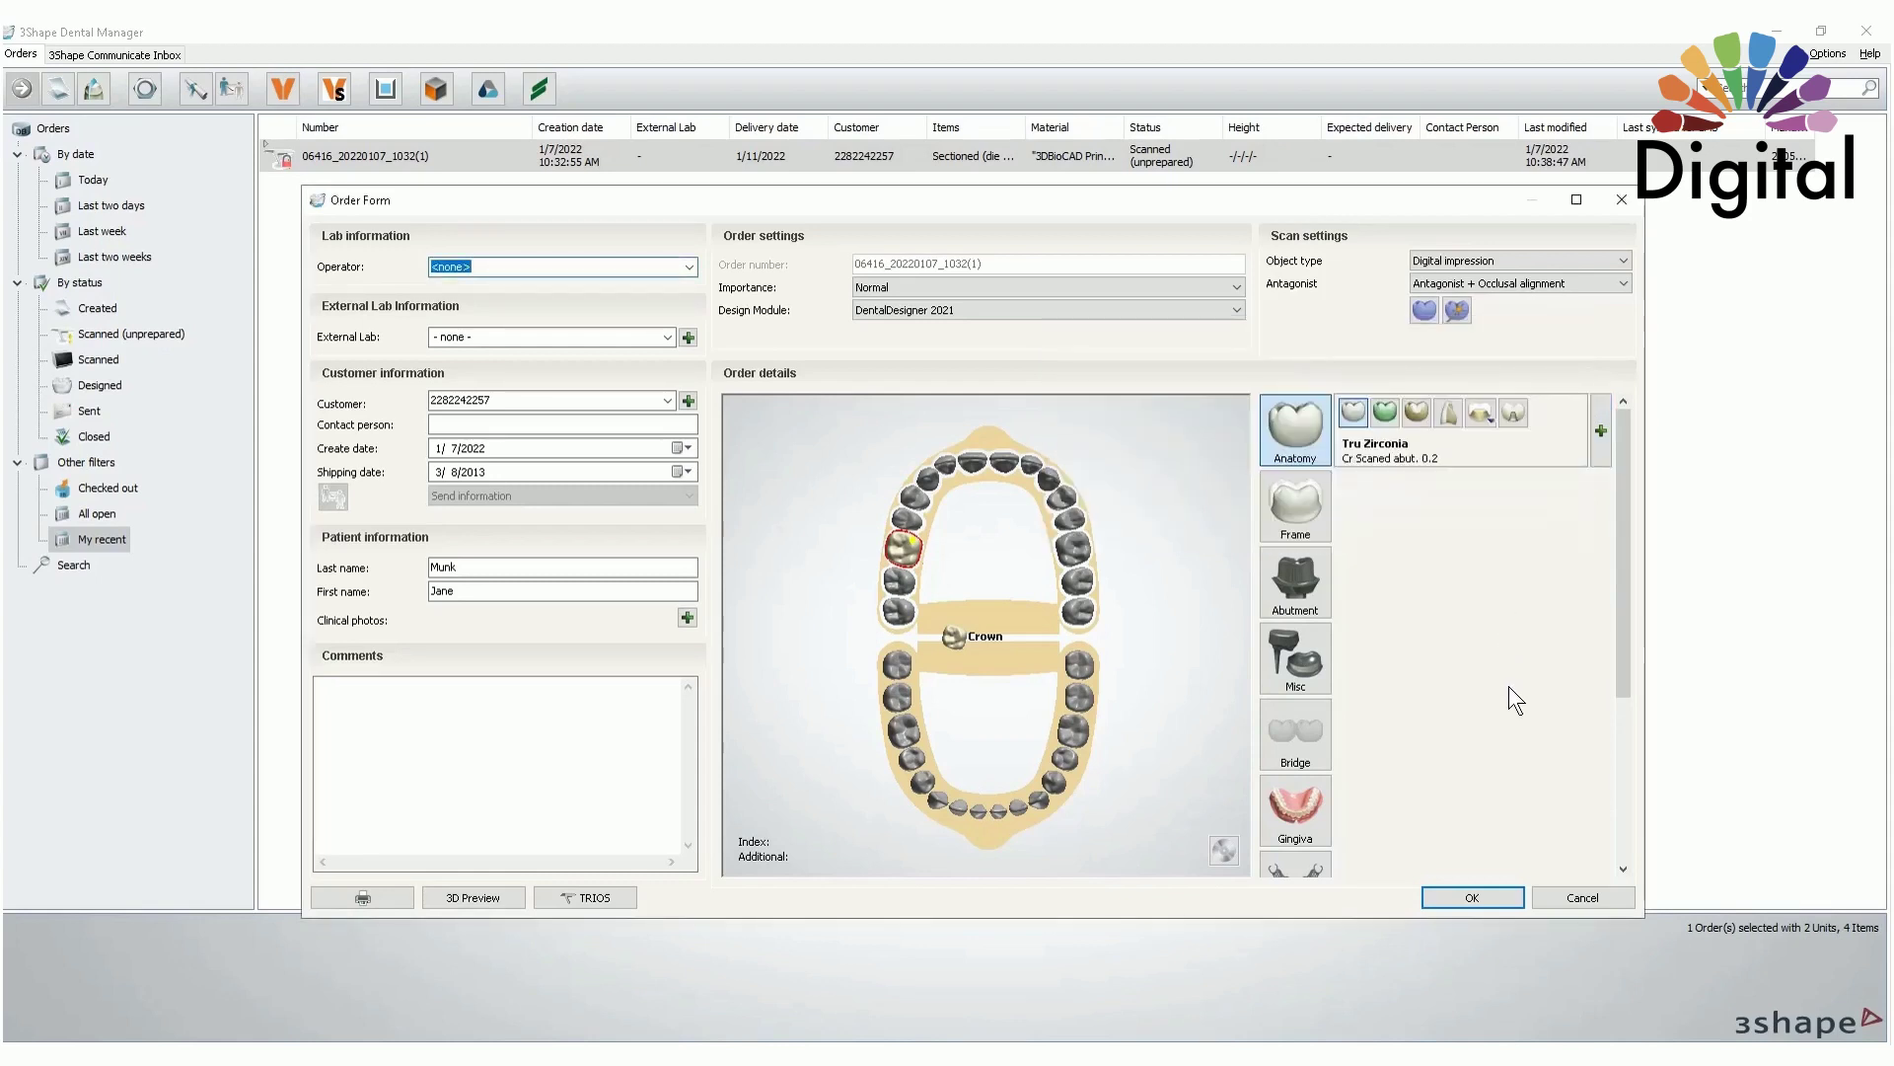
{"action": "left_click", "coordinate": [1501, 889]}
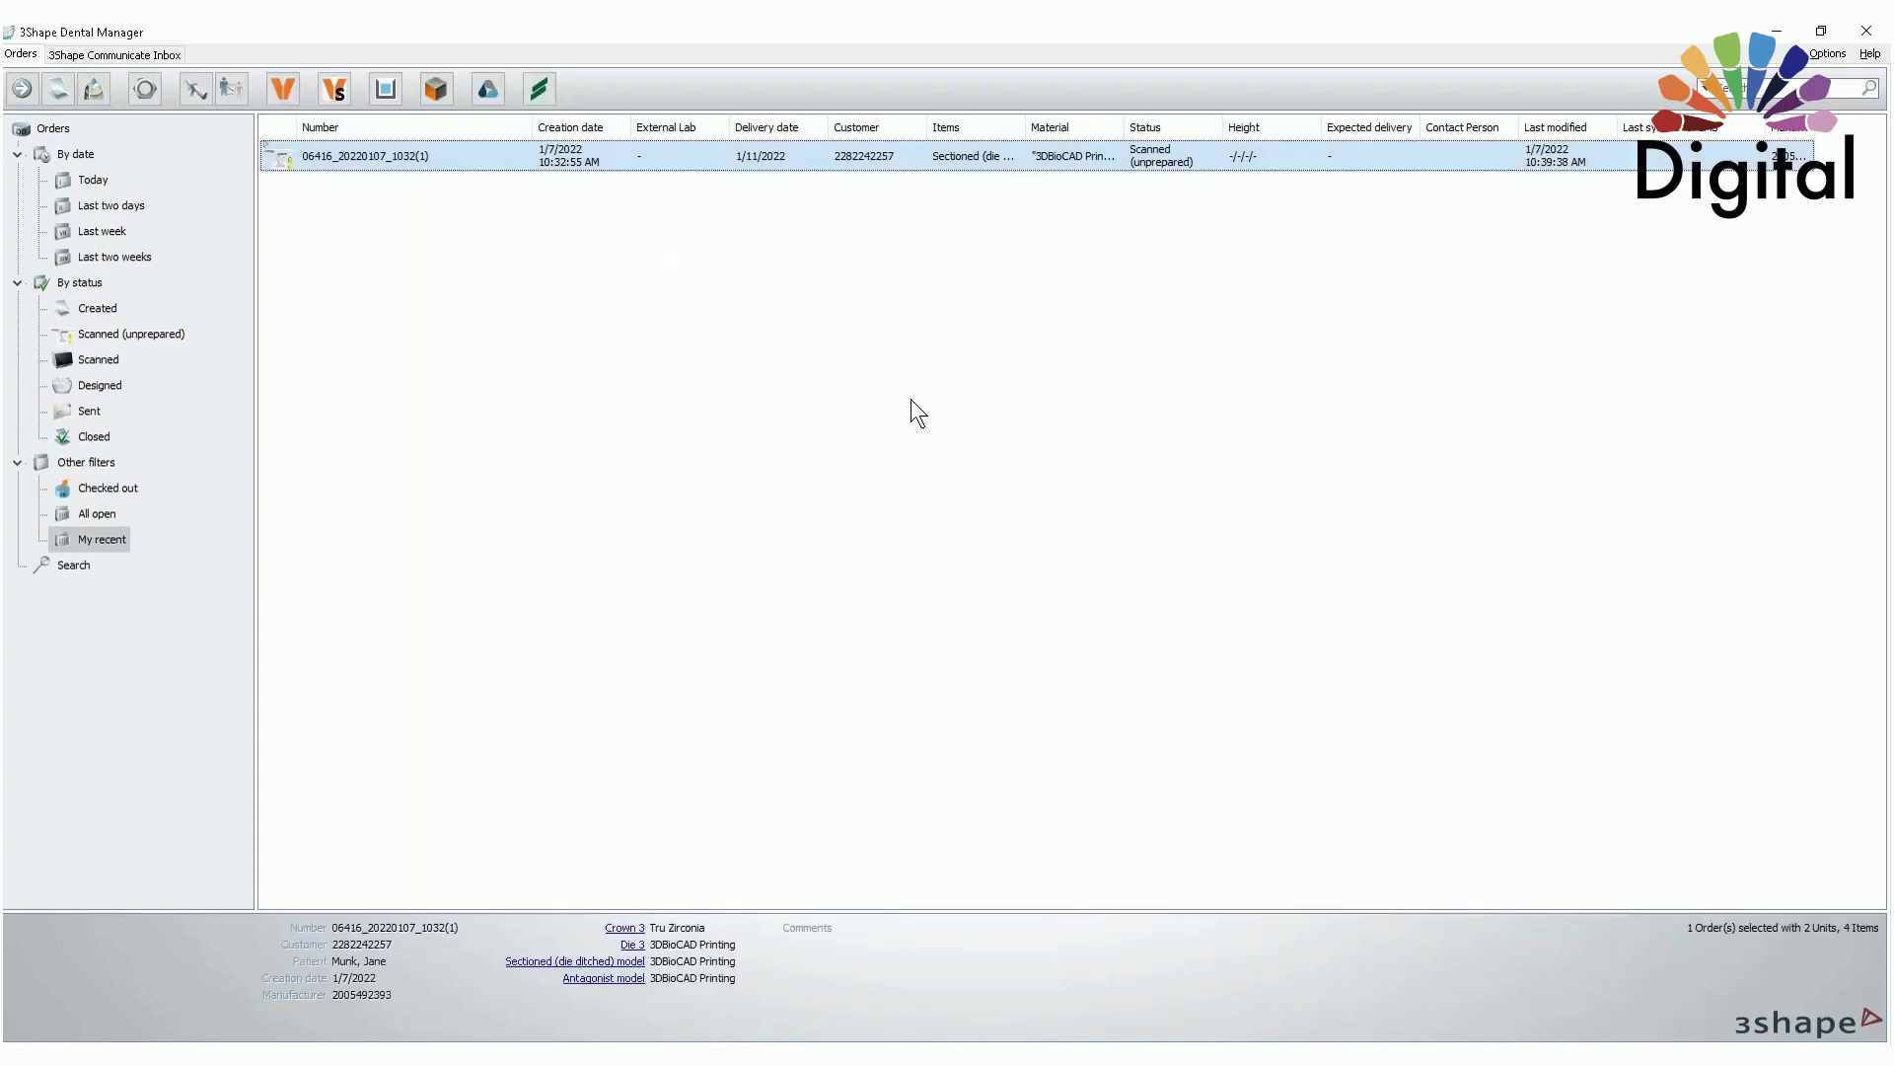
- Open the Crown 3 order for design, line up the occlusal plane and its tooth outlines with the upper teeth, and accept the alignment
{"action": "right_click", "coordinate": [603, 153]}
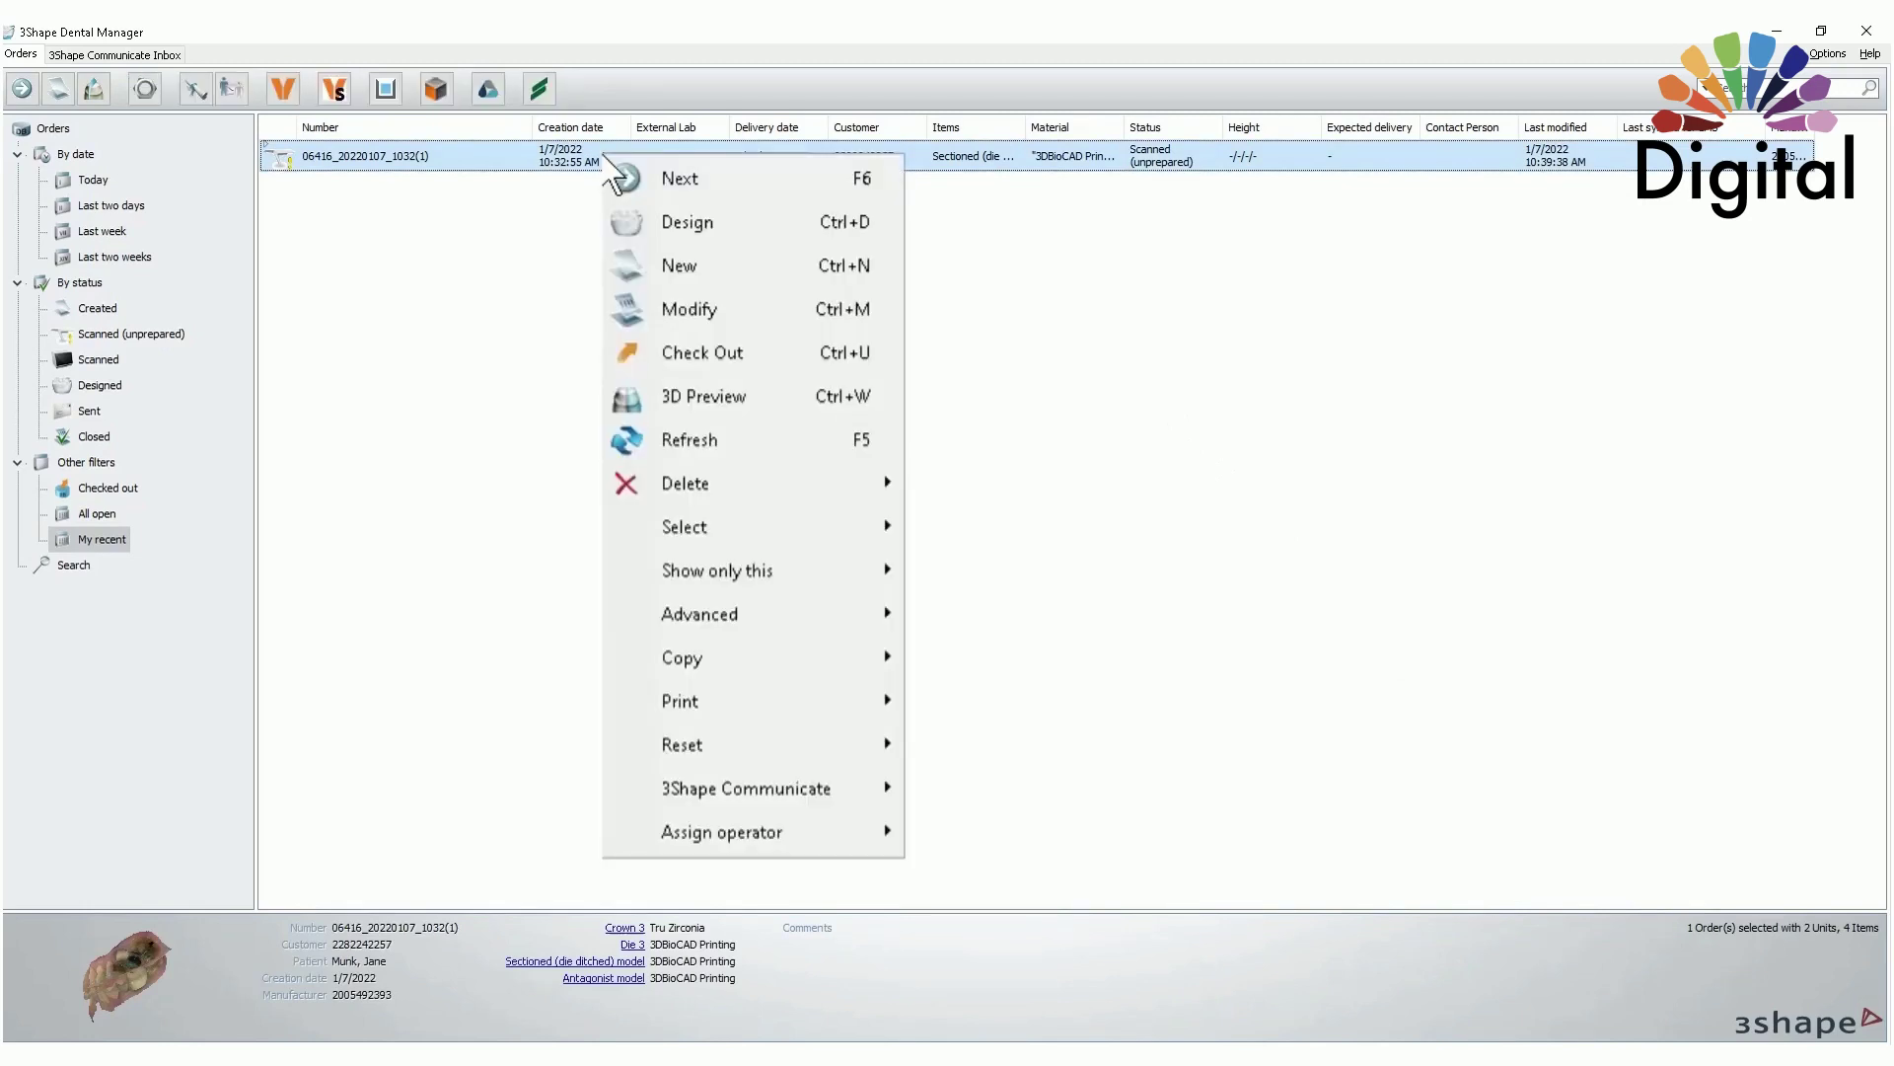
{"action": "left_click", "coordinate": [660, 208]}
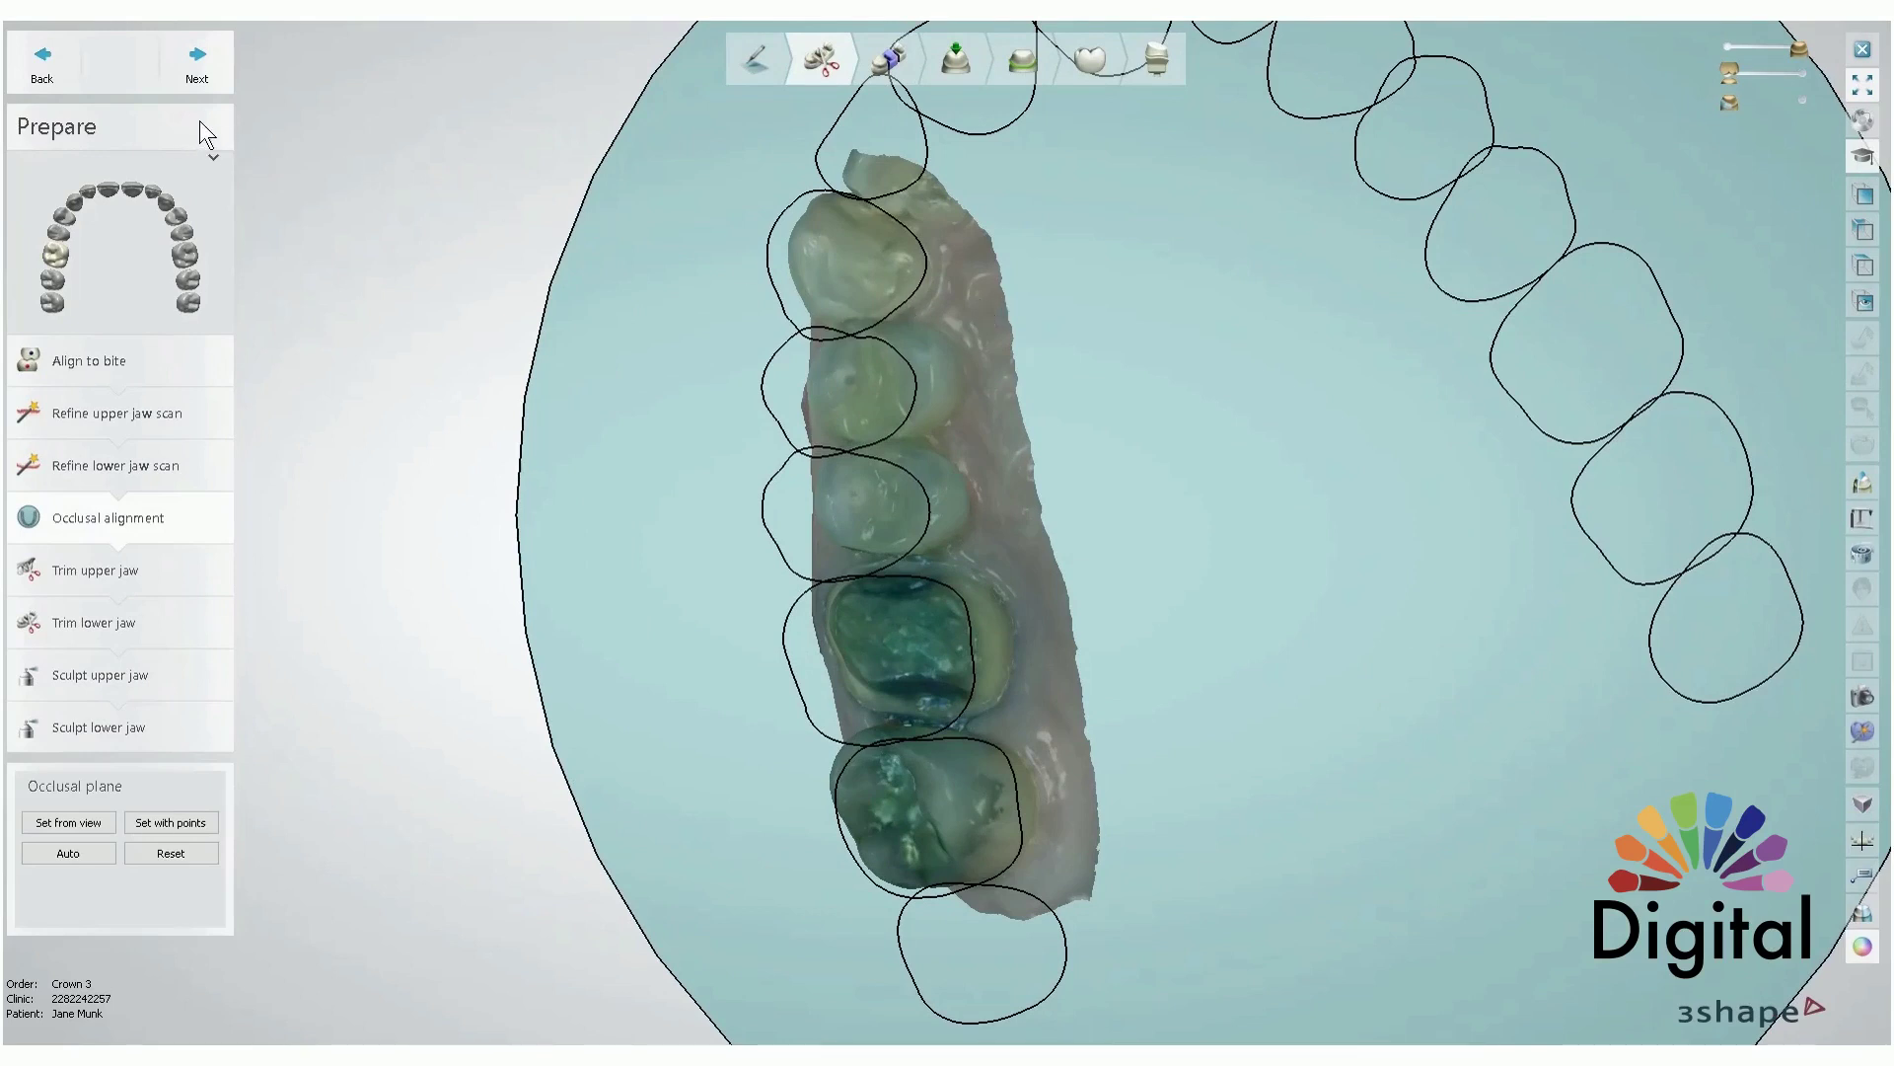
{"action": "scroll", "coordinate": [933, 504], "scroll_direction": "down", "scroll_amount": 5}
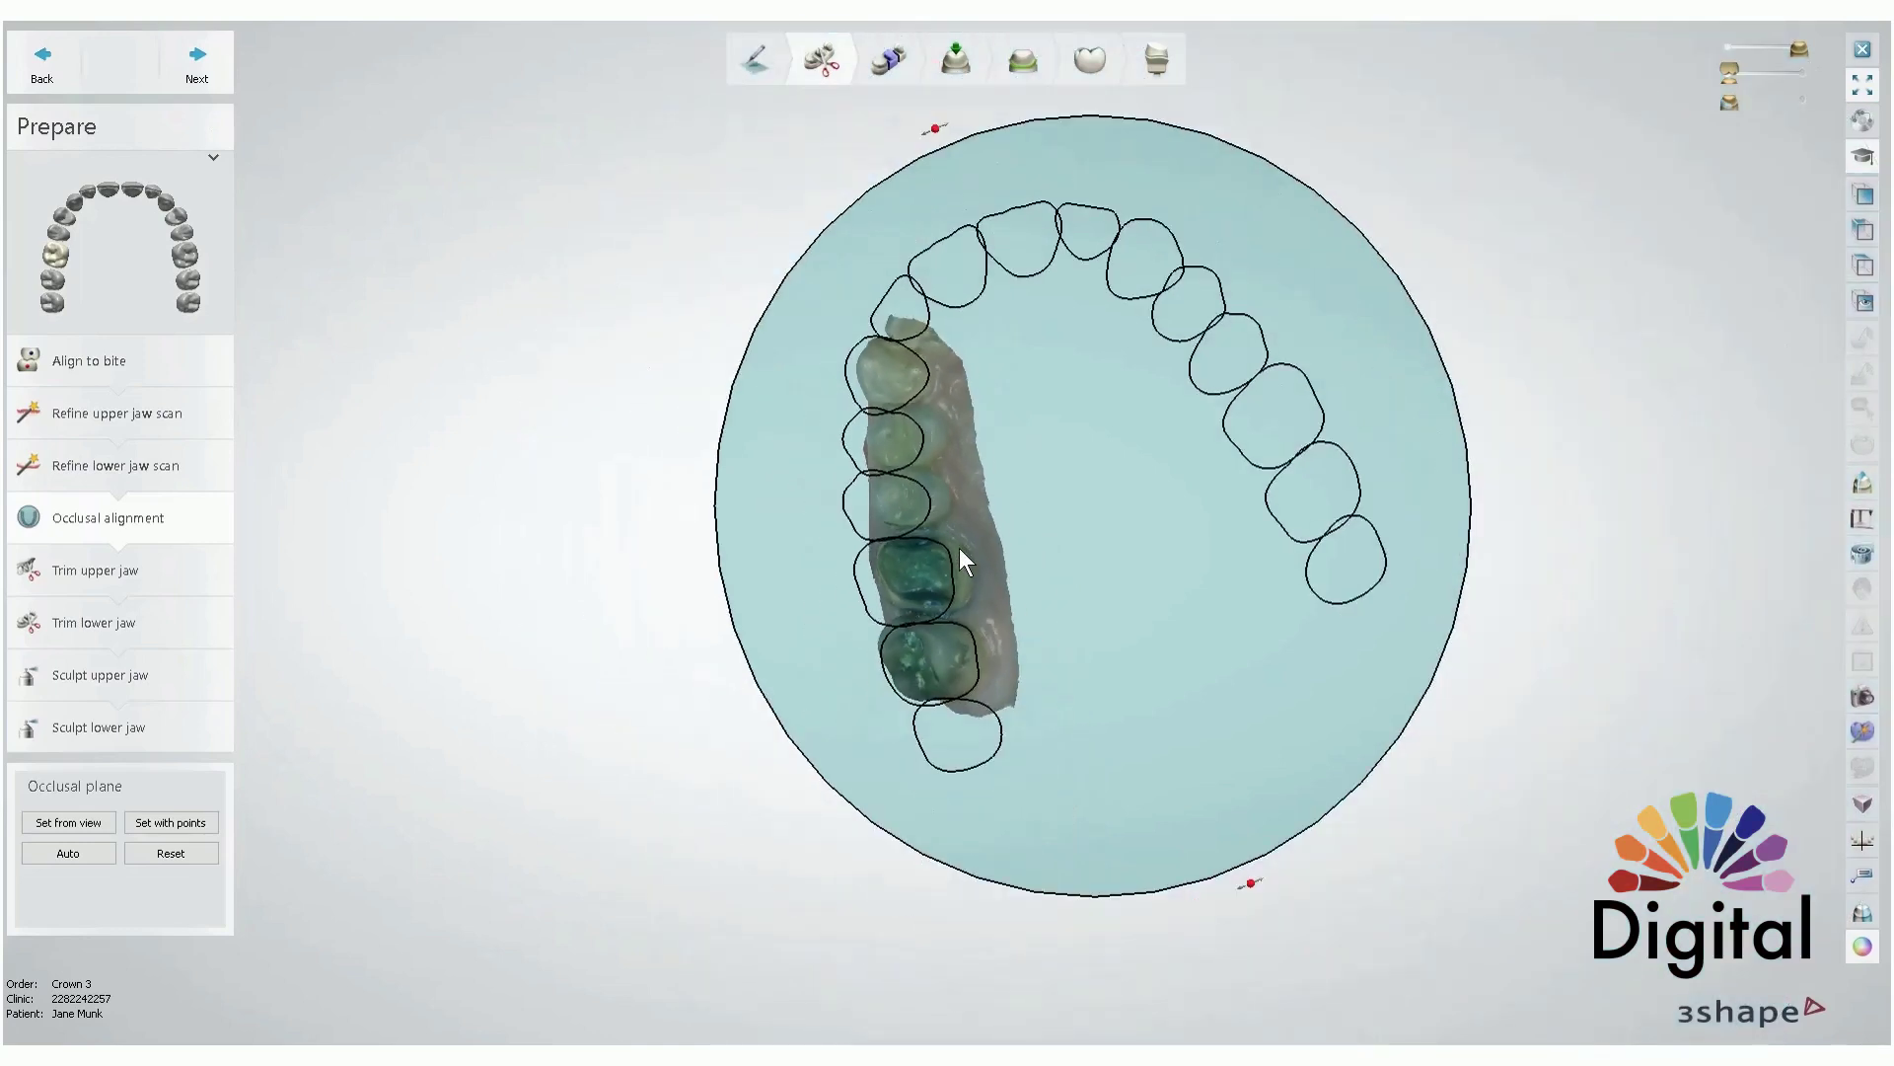
{"action": "right_click_drag", "start_coordinate": [959, 548], "coordinate": [1221, 503]}
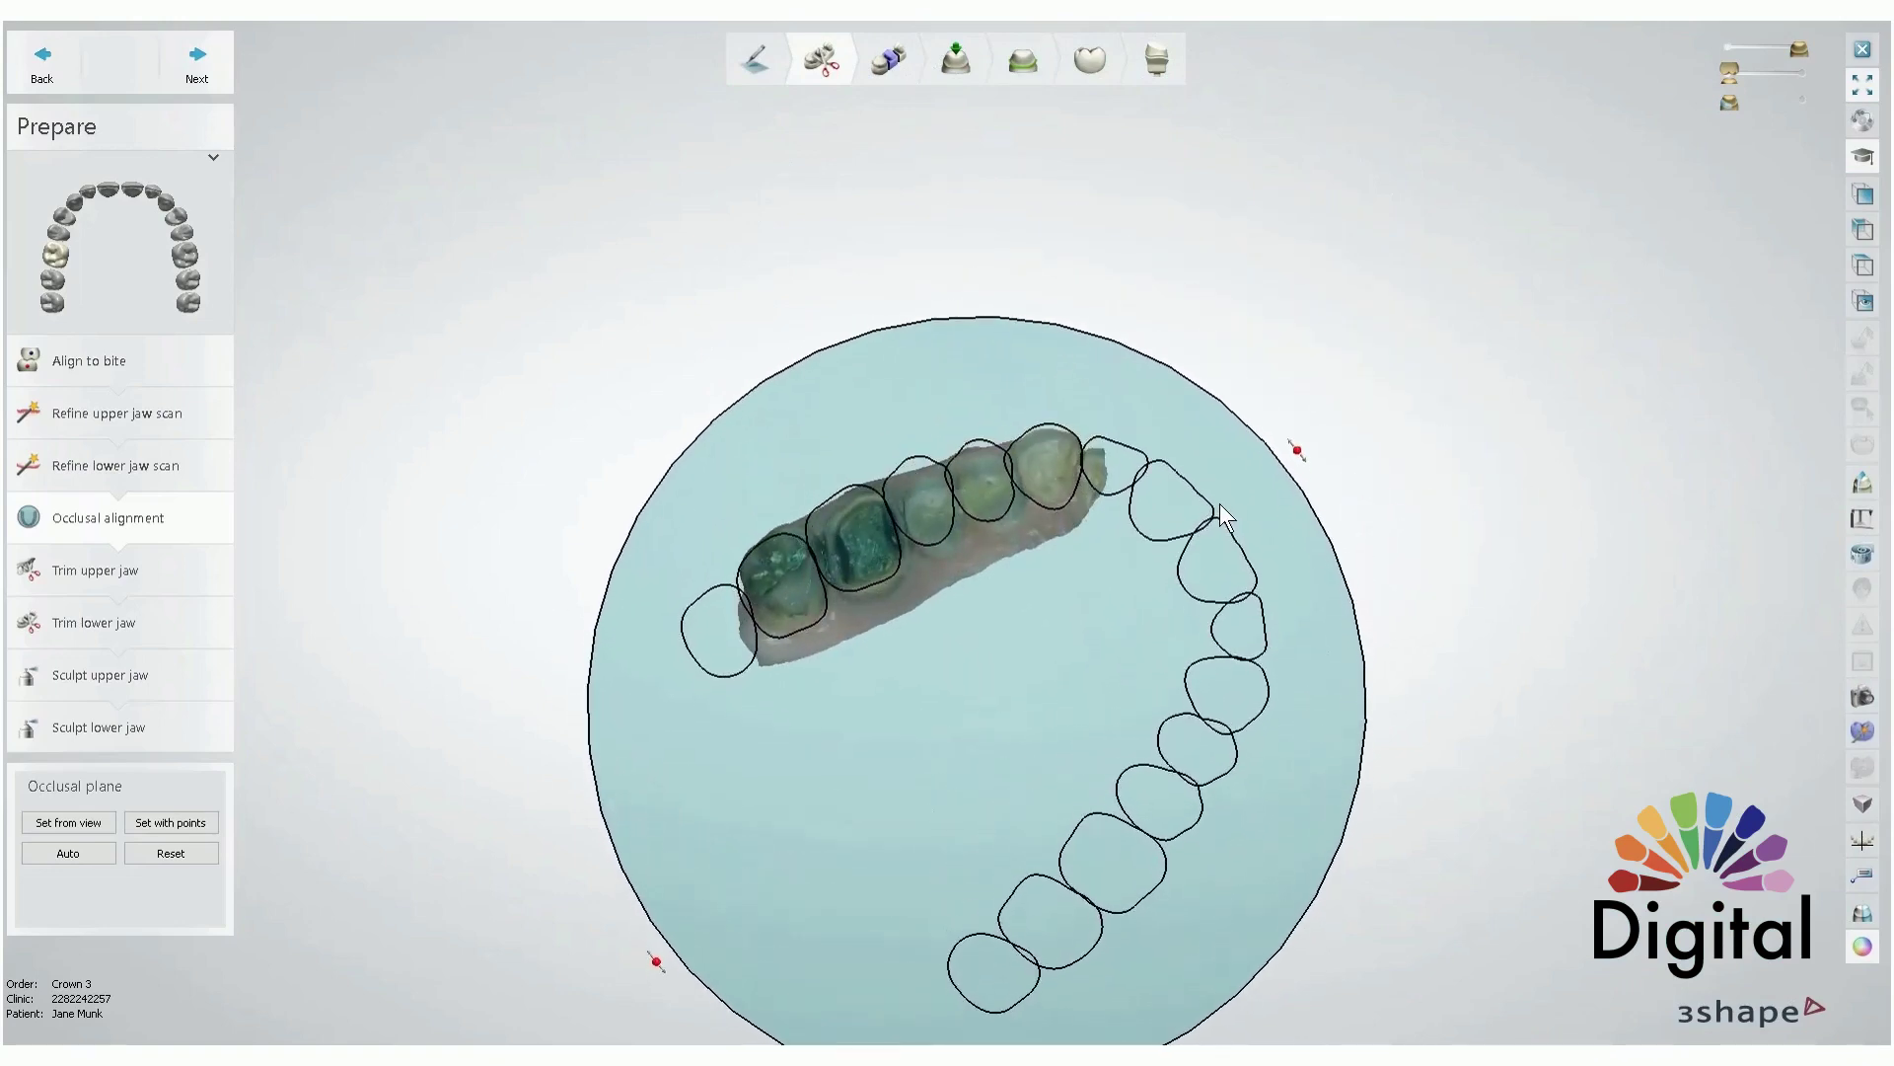
{"action": "right_click_drag", "start_coordinate": [1112, 643], "coordinate": [1032, 731]}
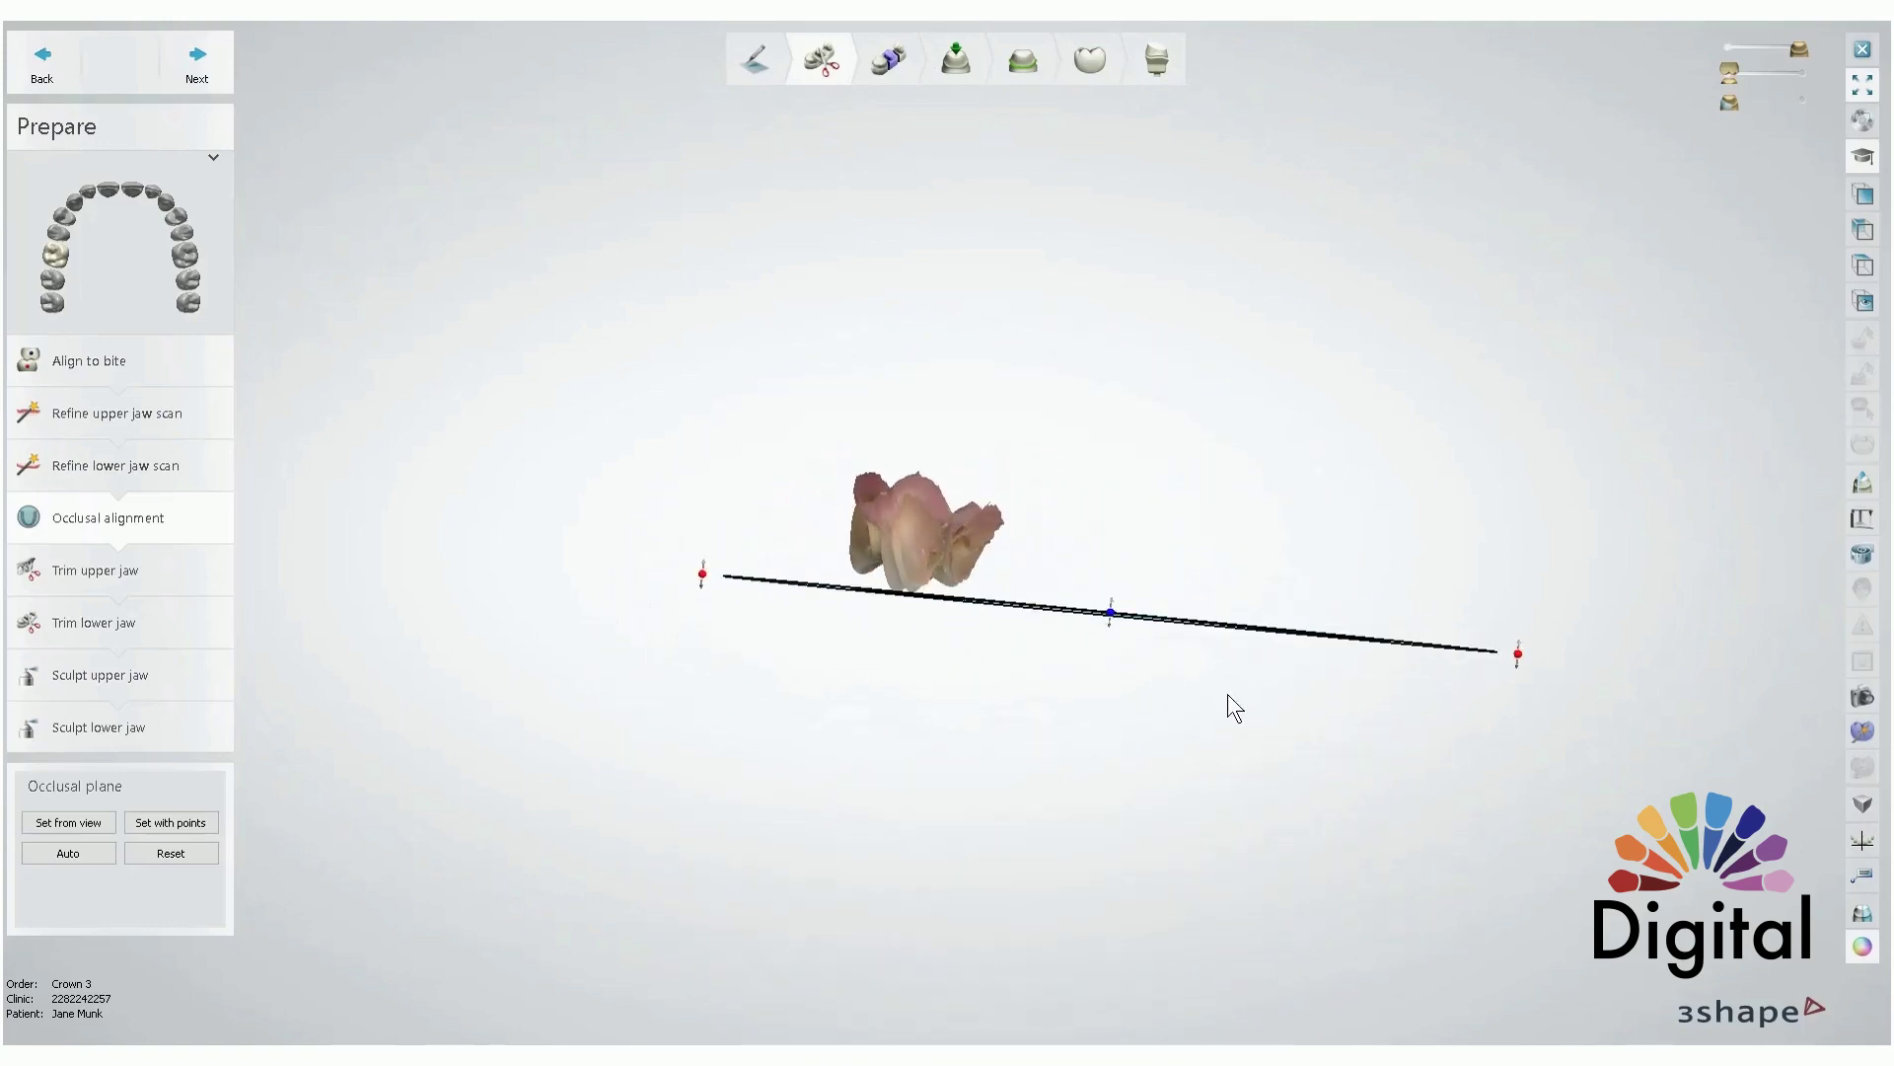
{"action": "left_click_drag", "start_coordinate": [1521, 652], "coordinate": [1521, 644]}
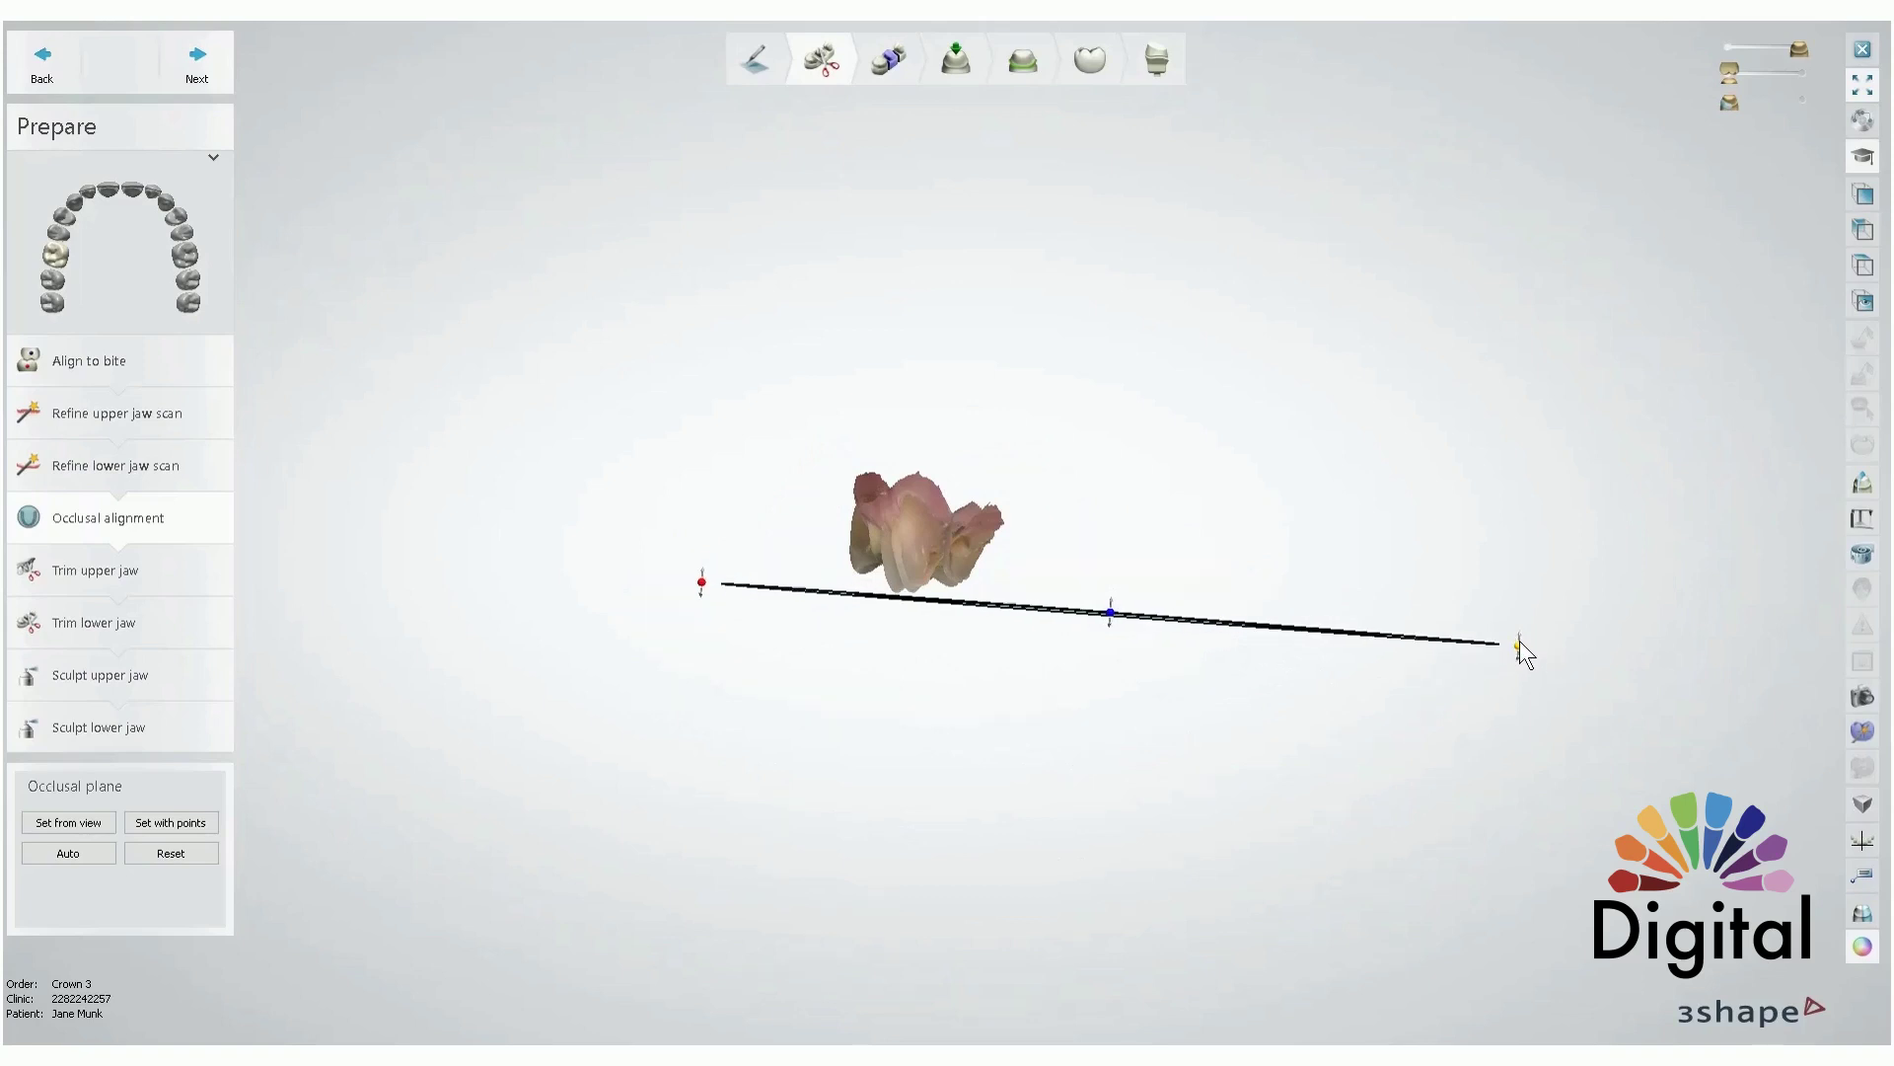
{"action": "right_click_drag", "start_coordinate": [1199, 729], "coordinate": [1191, 573]}
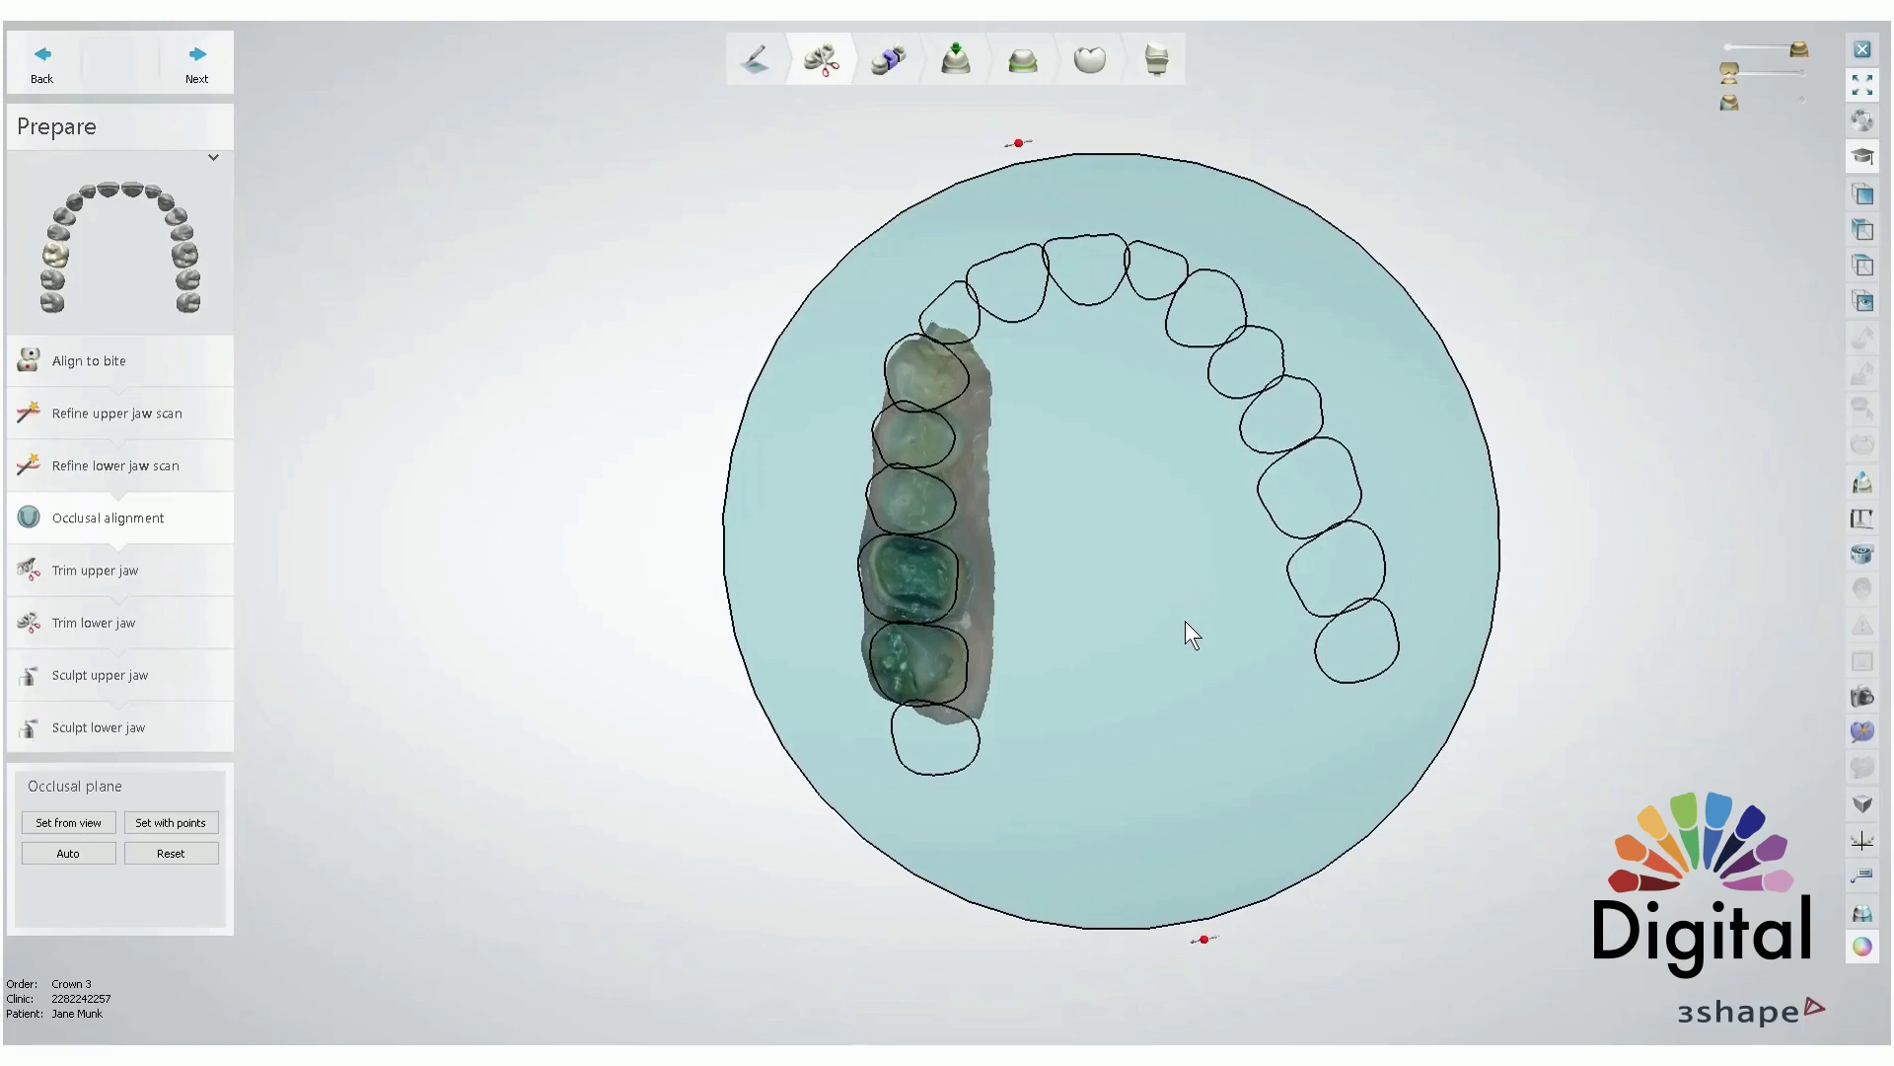
{"action": "right_click_drag", "start_coordinate": [1170, 689], "coordinate": [1128, 663]}
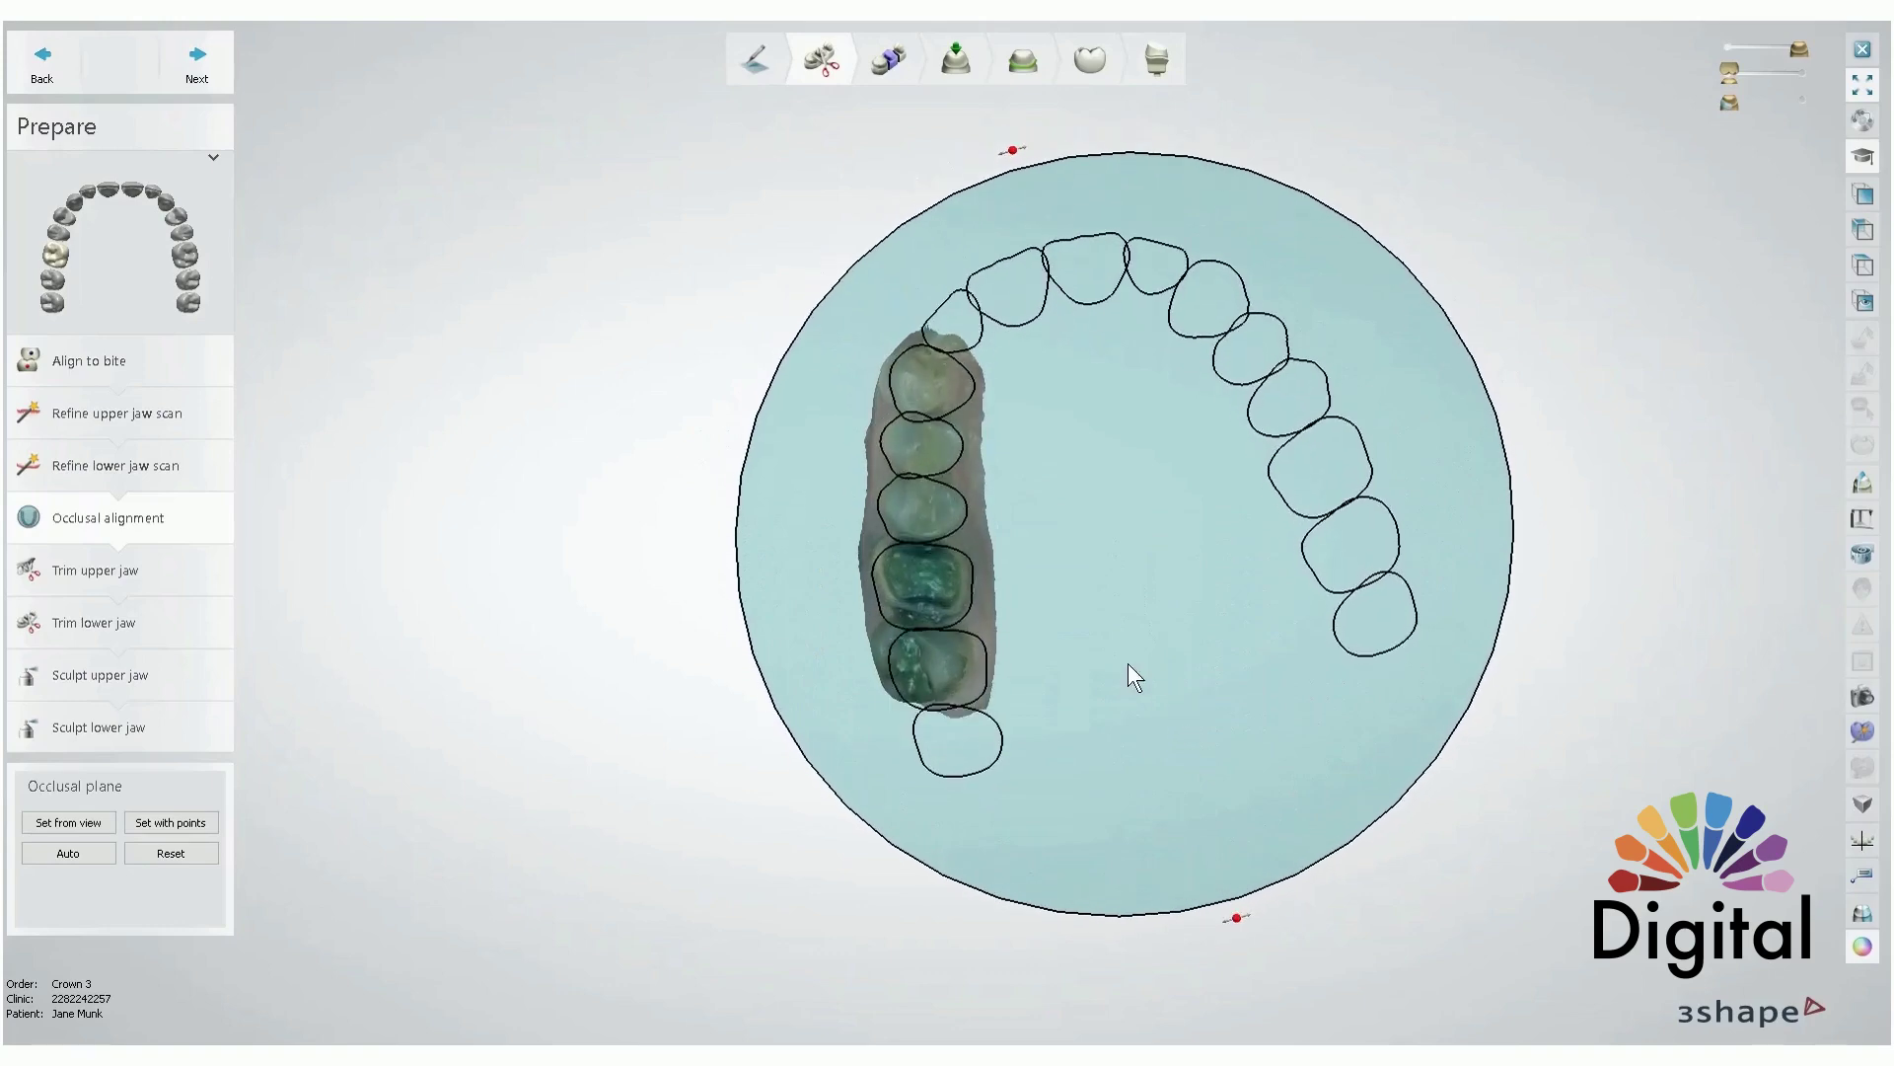
{"action": "right_click_drag", "start_coordinate": [719, 491], "coordinate": [810, 581]}
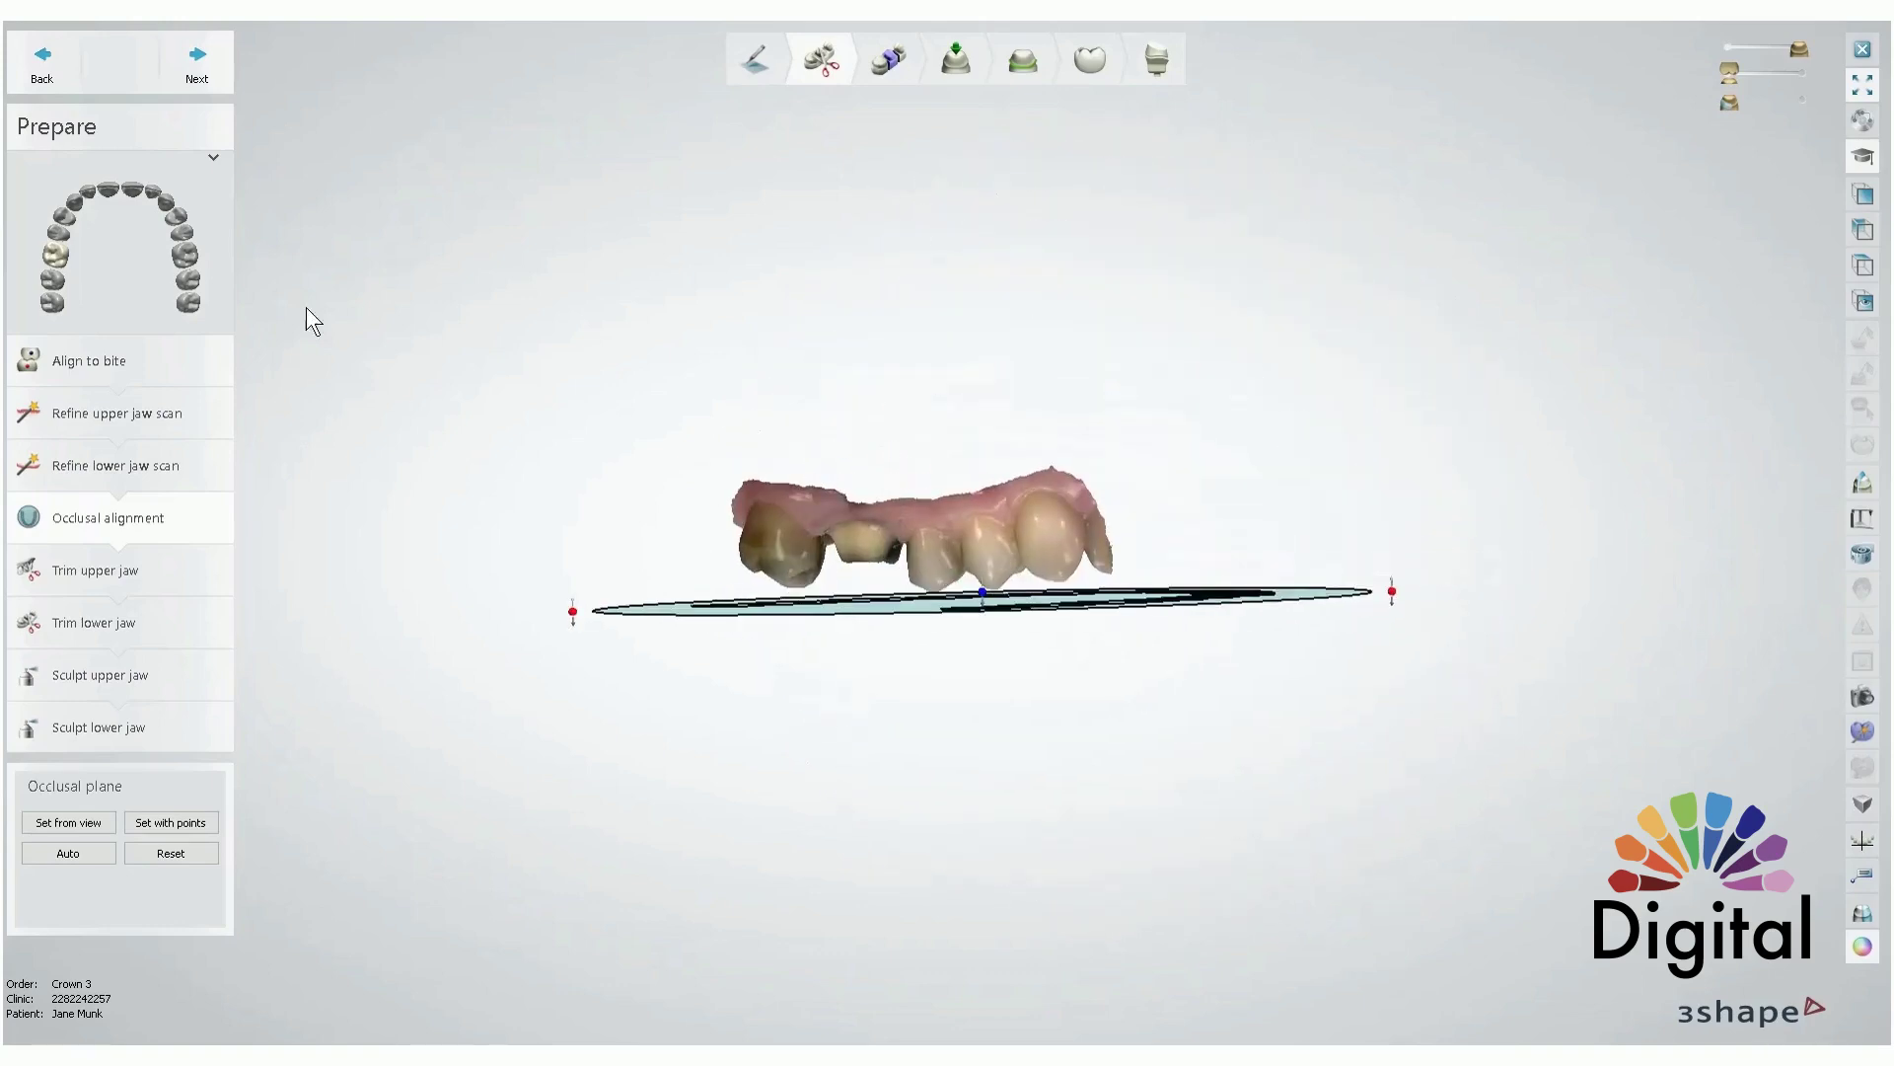
{"action": "left_click", "coordinate": [194, 71]}
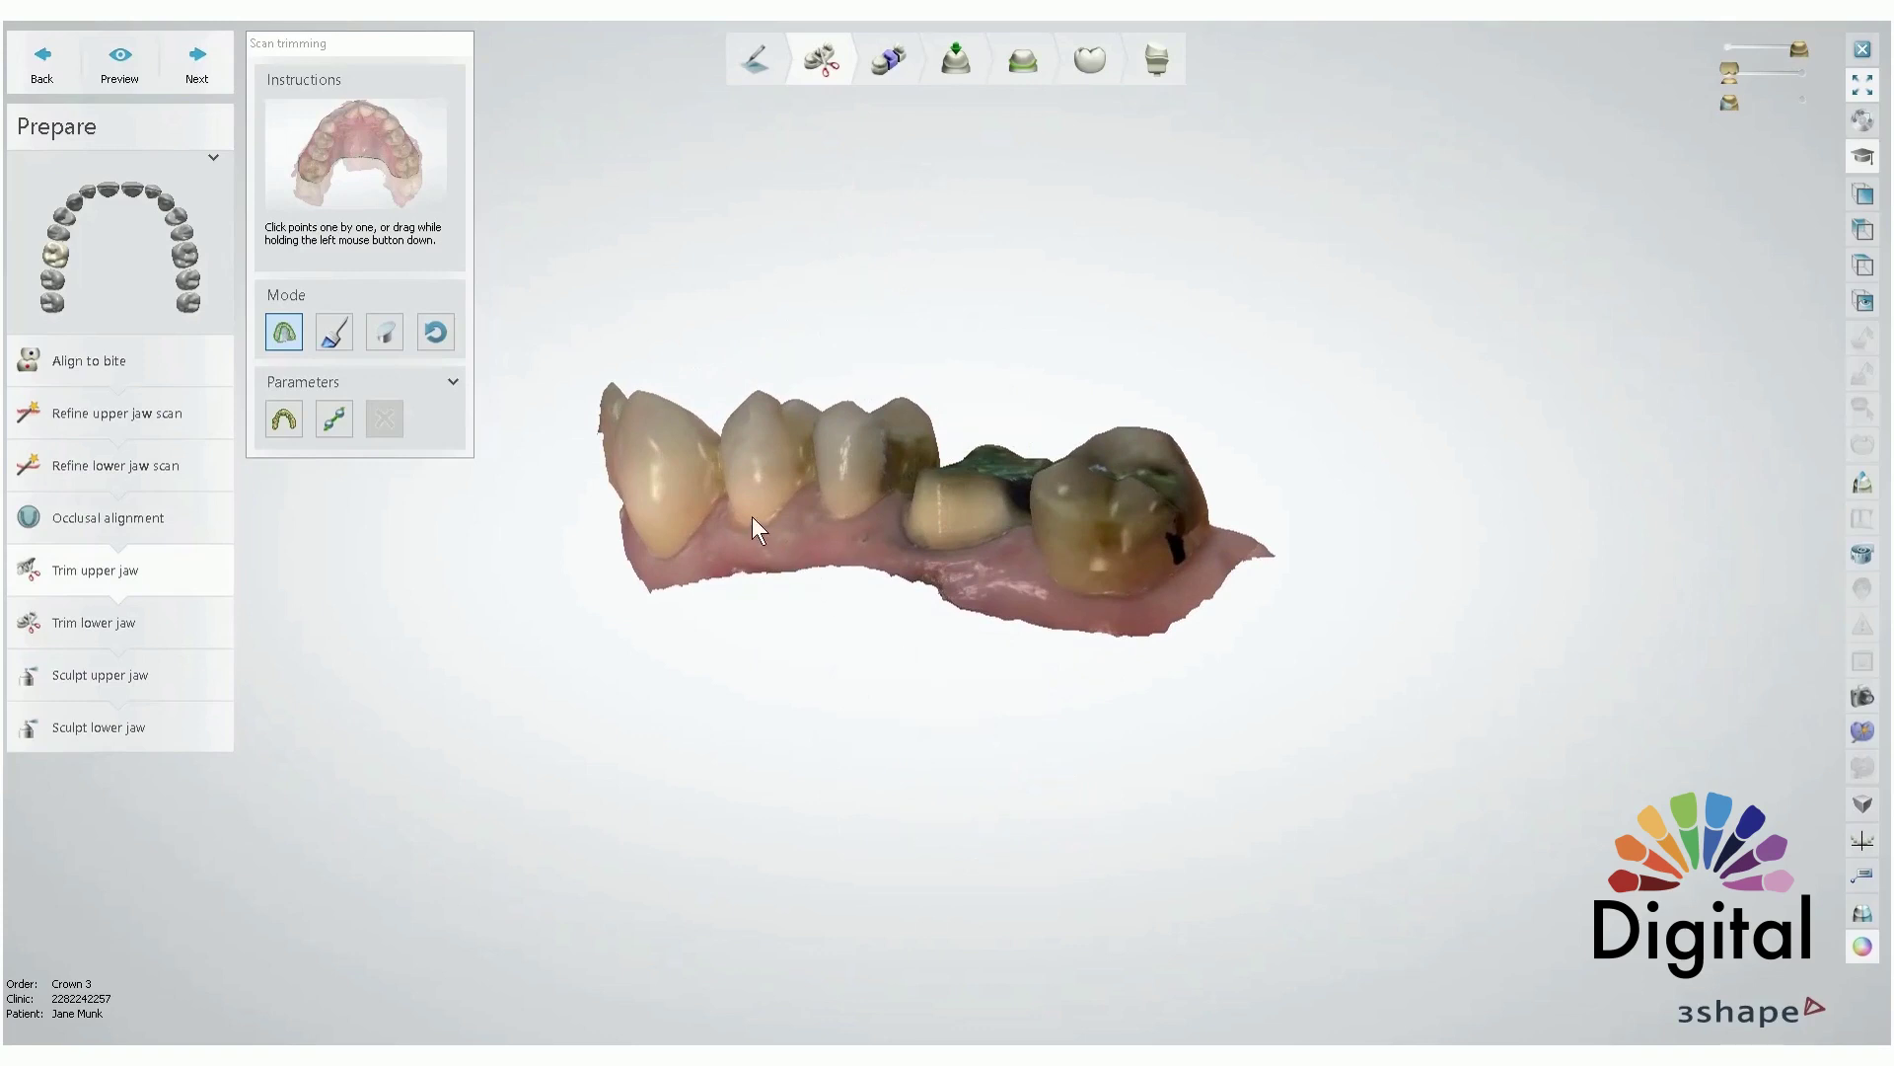
- Place spline trimming points along the cheek-side gum of the upper jaw scan, from the front tooth to the rear molar
{"action": "right_click_drag", "start_coordinate": [733, 506], "coordinate": [793, 550]}
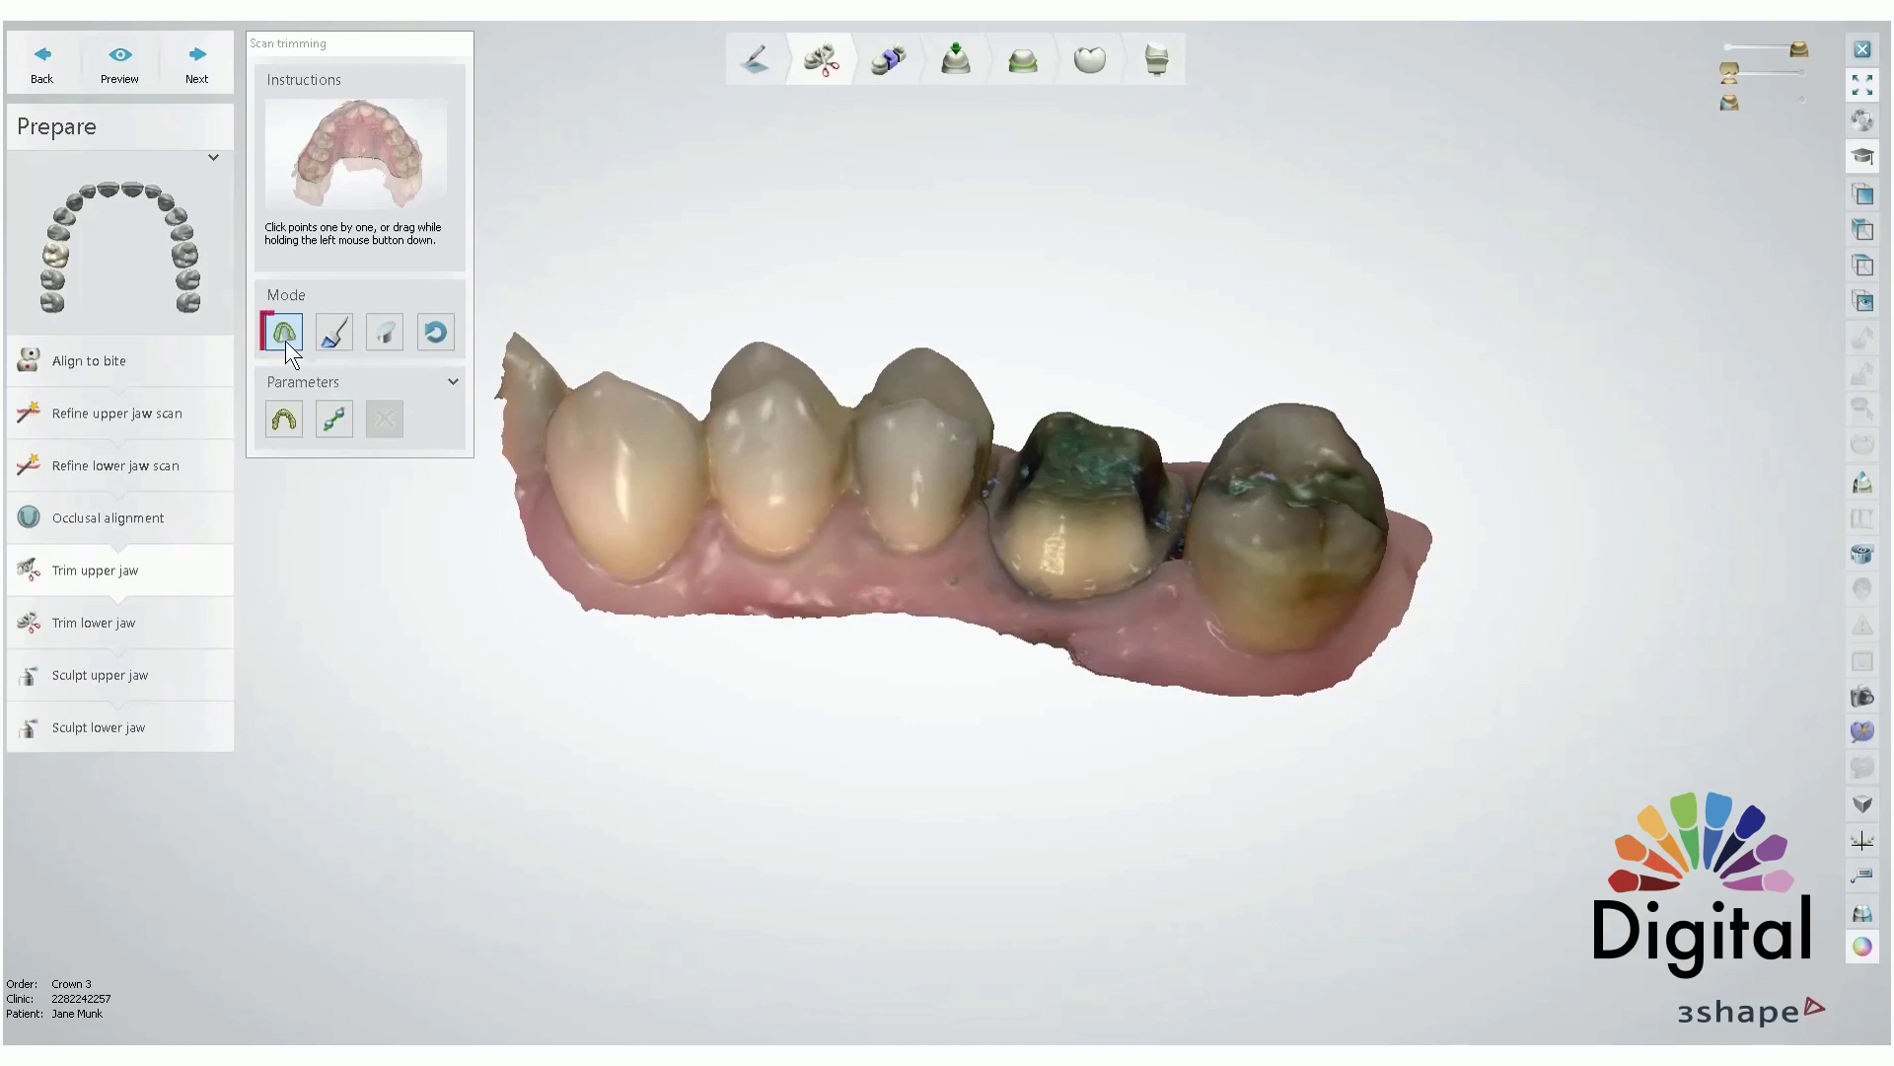
{"action": "left_click", "coordinate": [525, 432]}
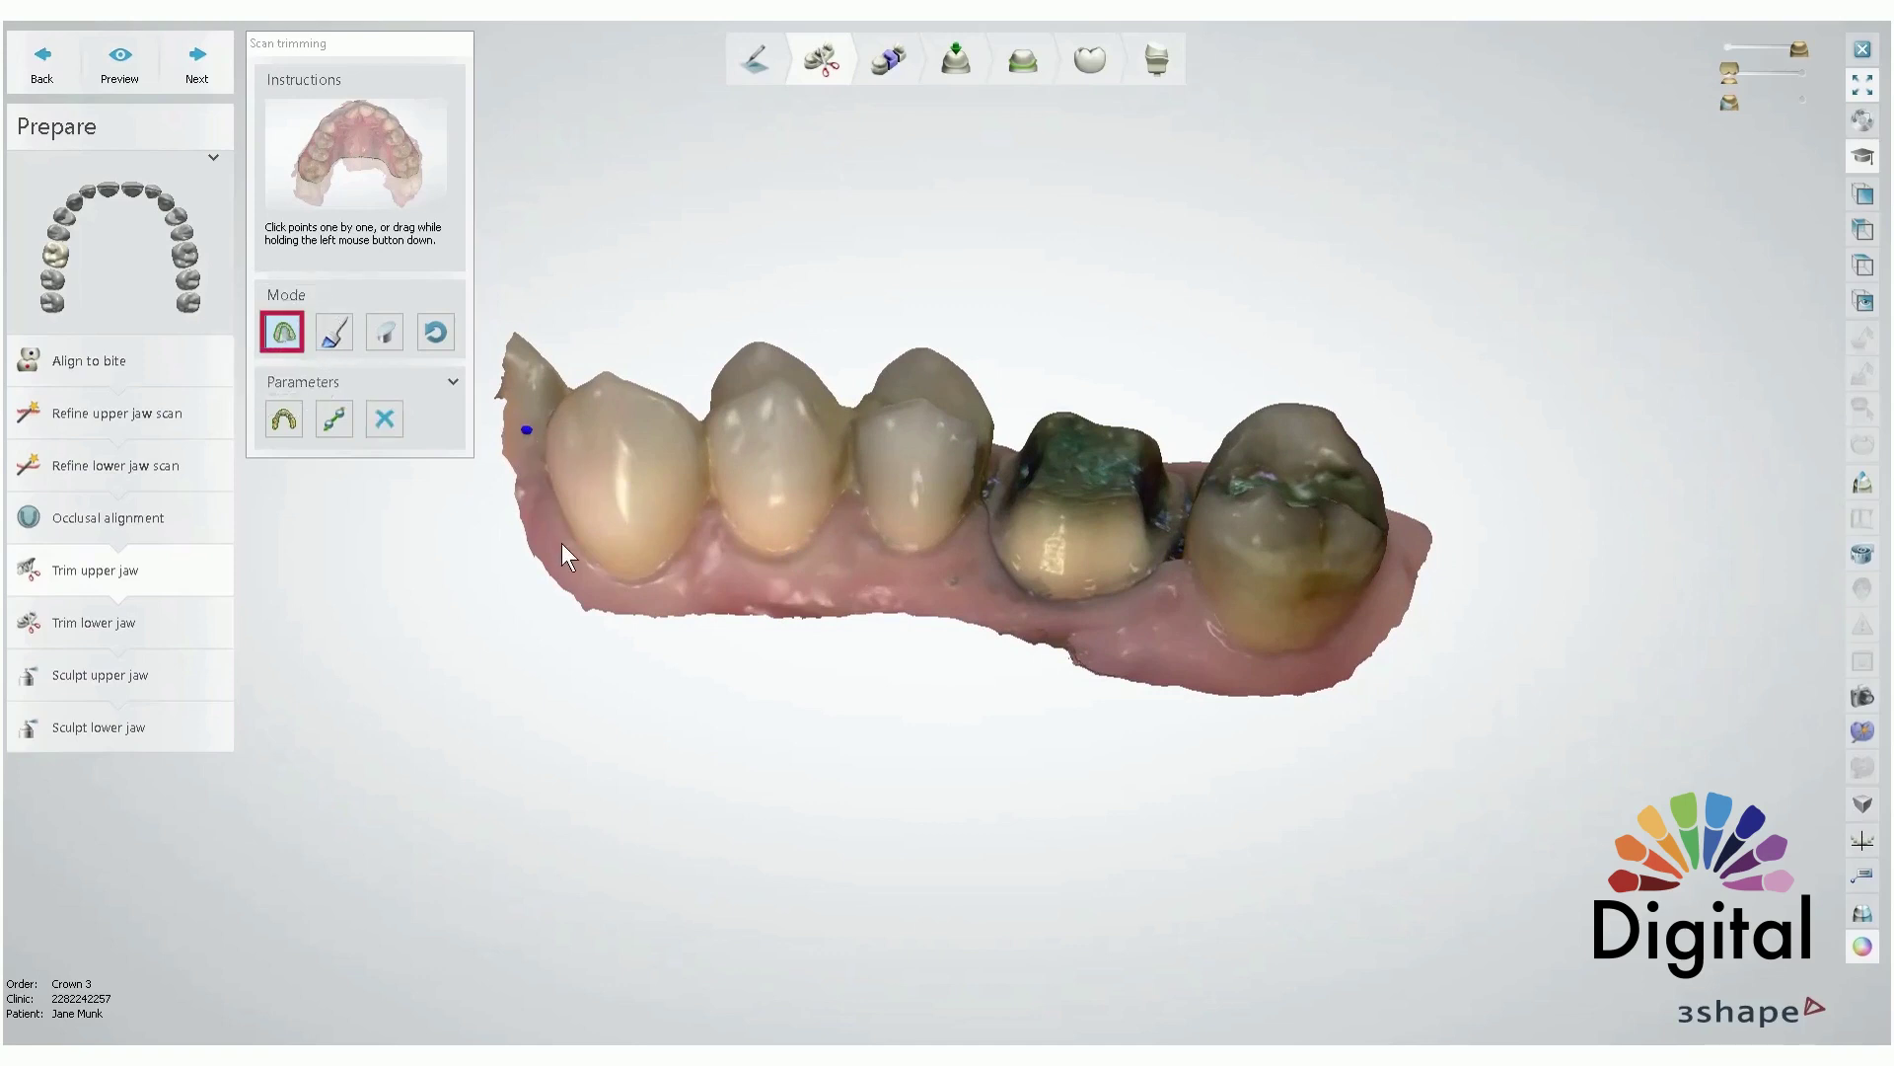
{"action": "left_click", "coordinate": [576, 574]}
{"action": "left_click", "coordinate": [719, 596]}
{"action": "left_click", "coordinate": [842, 594]}
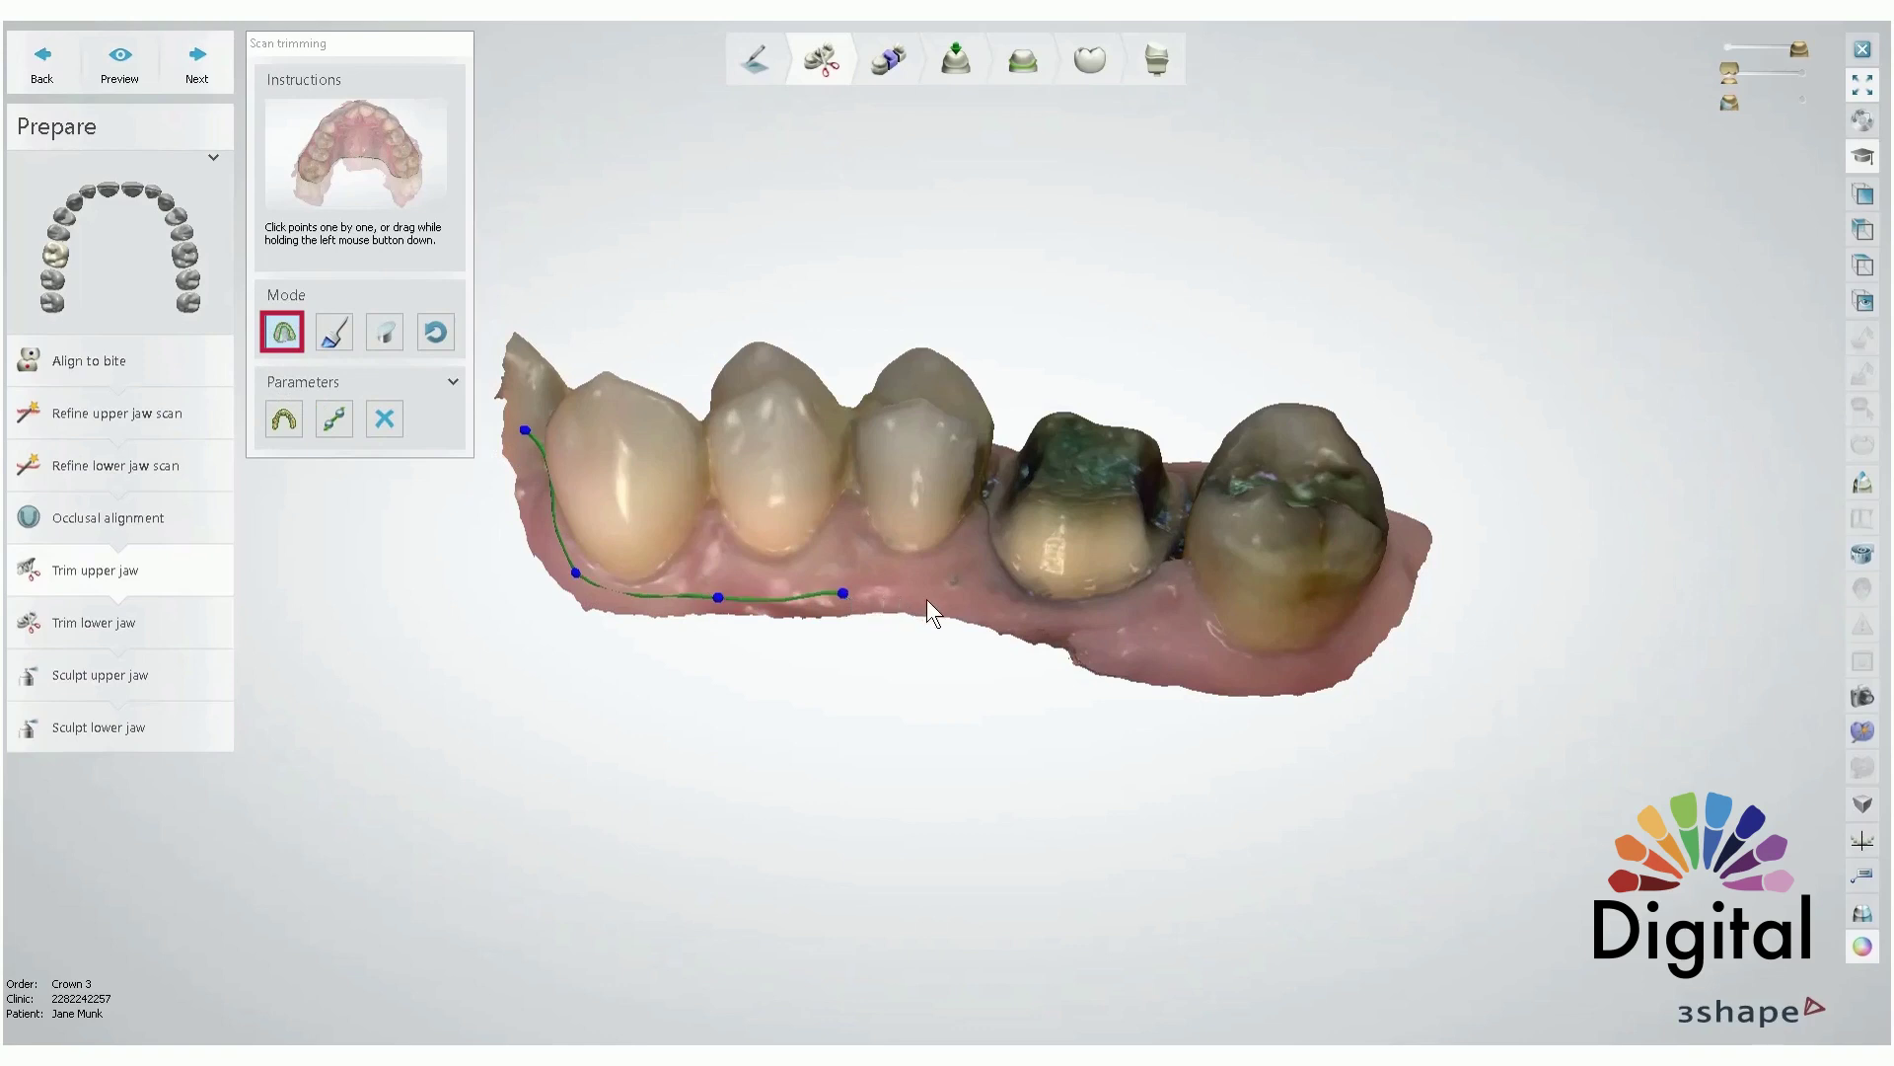
{"action": "left_click", "coordinate": [934, 601]}
{"action": "left_click", "coordinate": [1097, 647]}
{"action": "left_click", "coordinate": [1236, 671]}
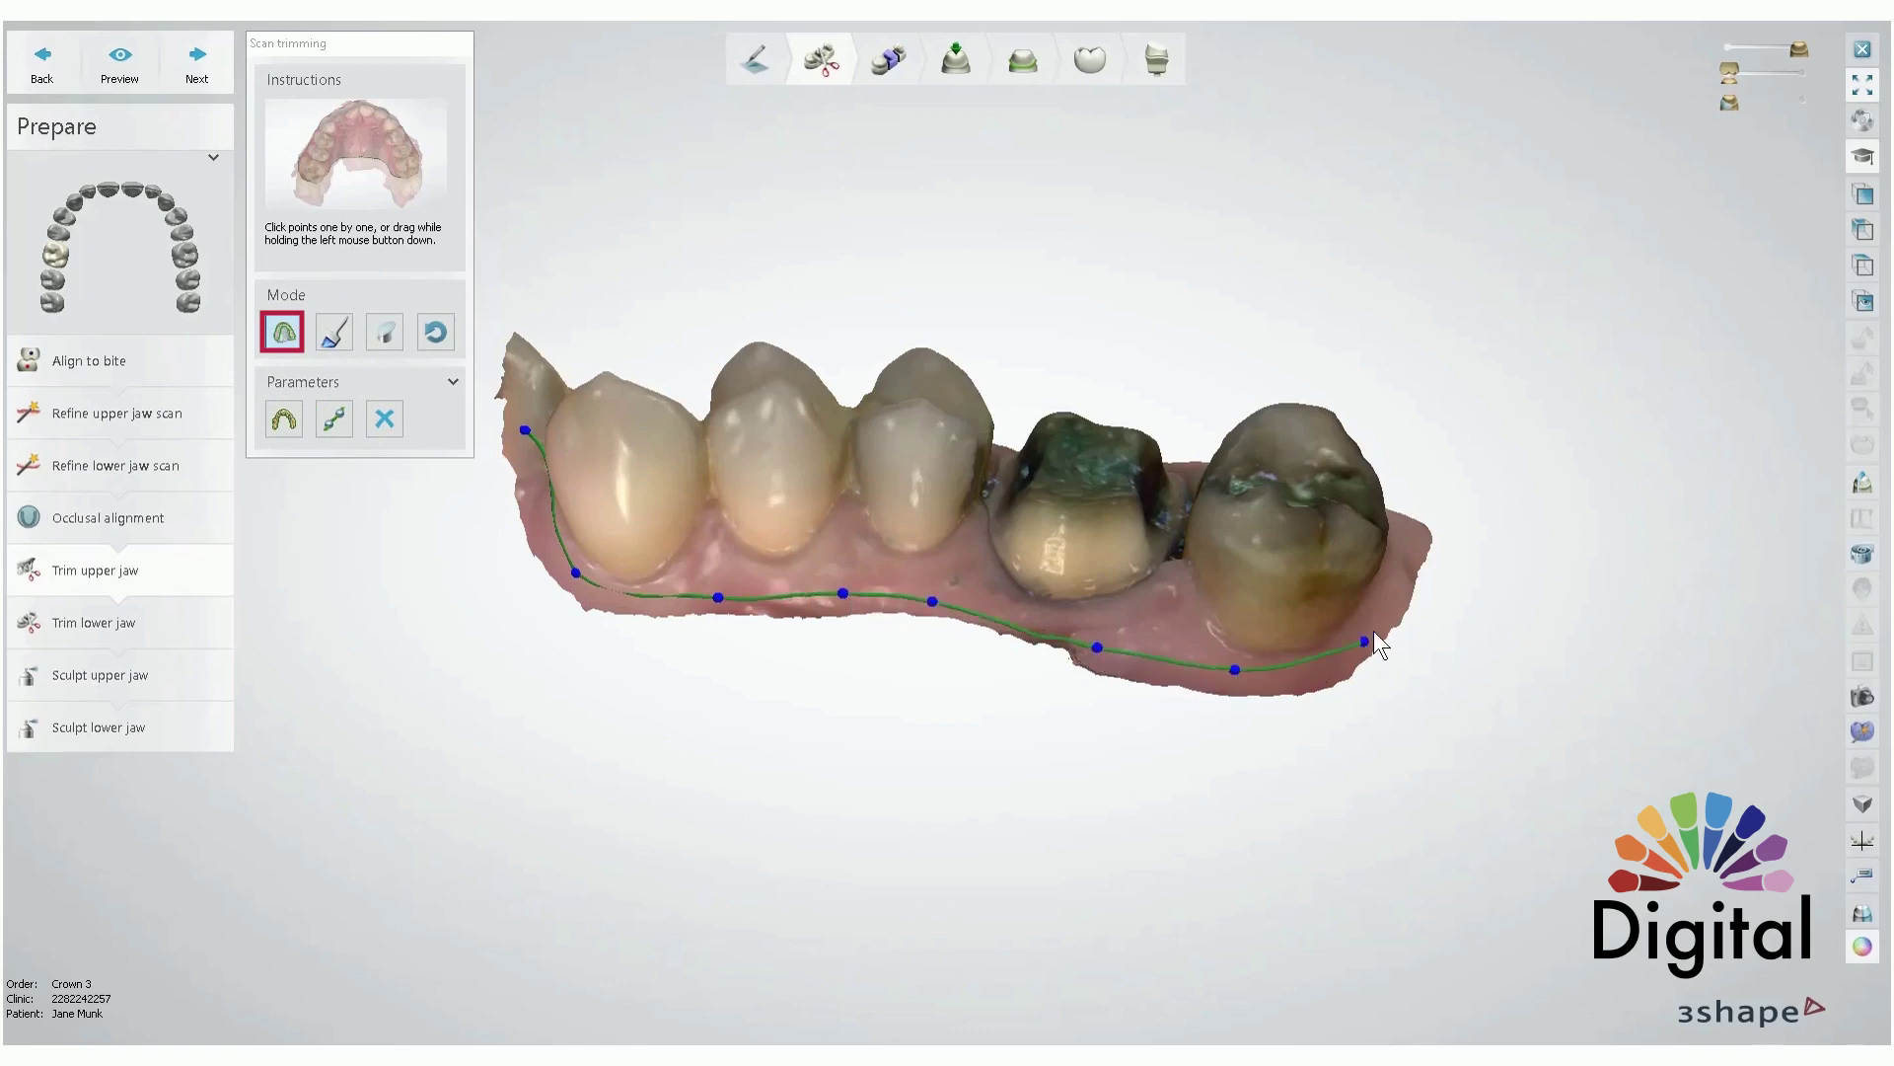
- Continue the trimming line along the palatal gum of the upper jaw scan, from the rear molar back to the front tooth
{"action": "right_click_drag", "start_coordinate": [1409, 563], "coordinate": [1016, 551]}
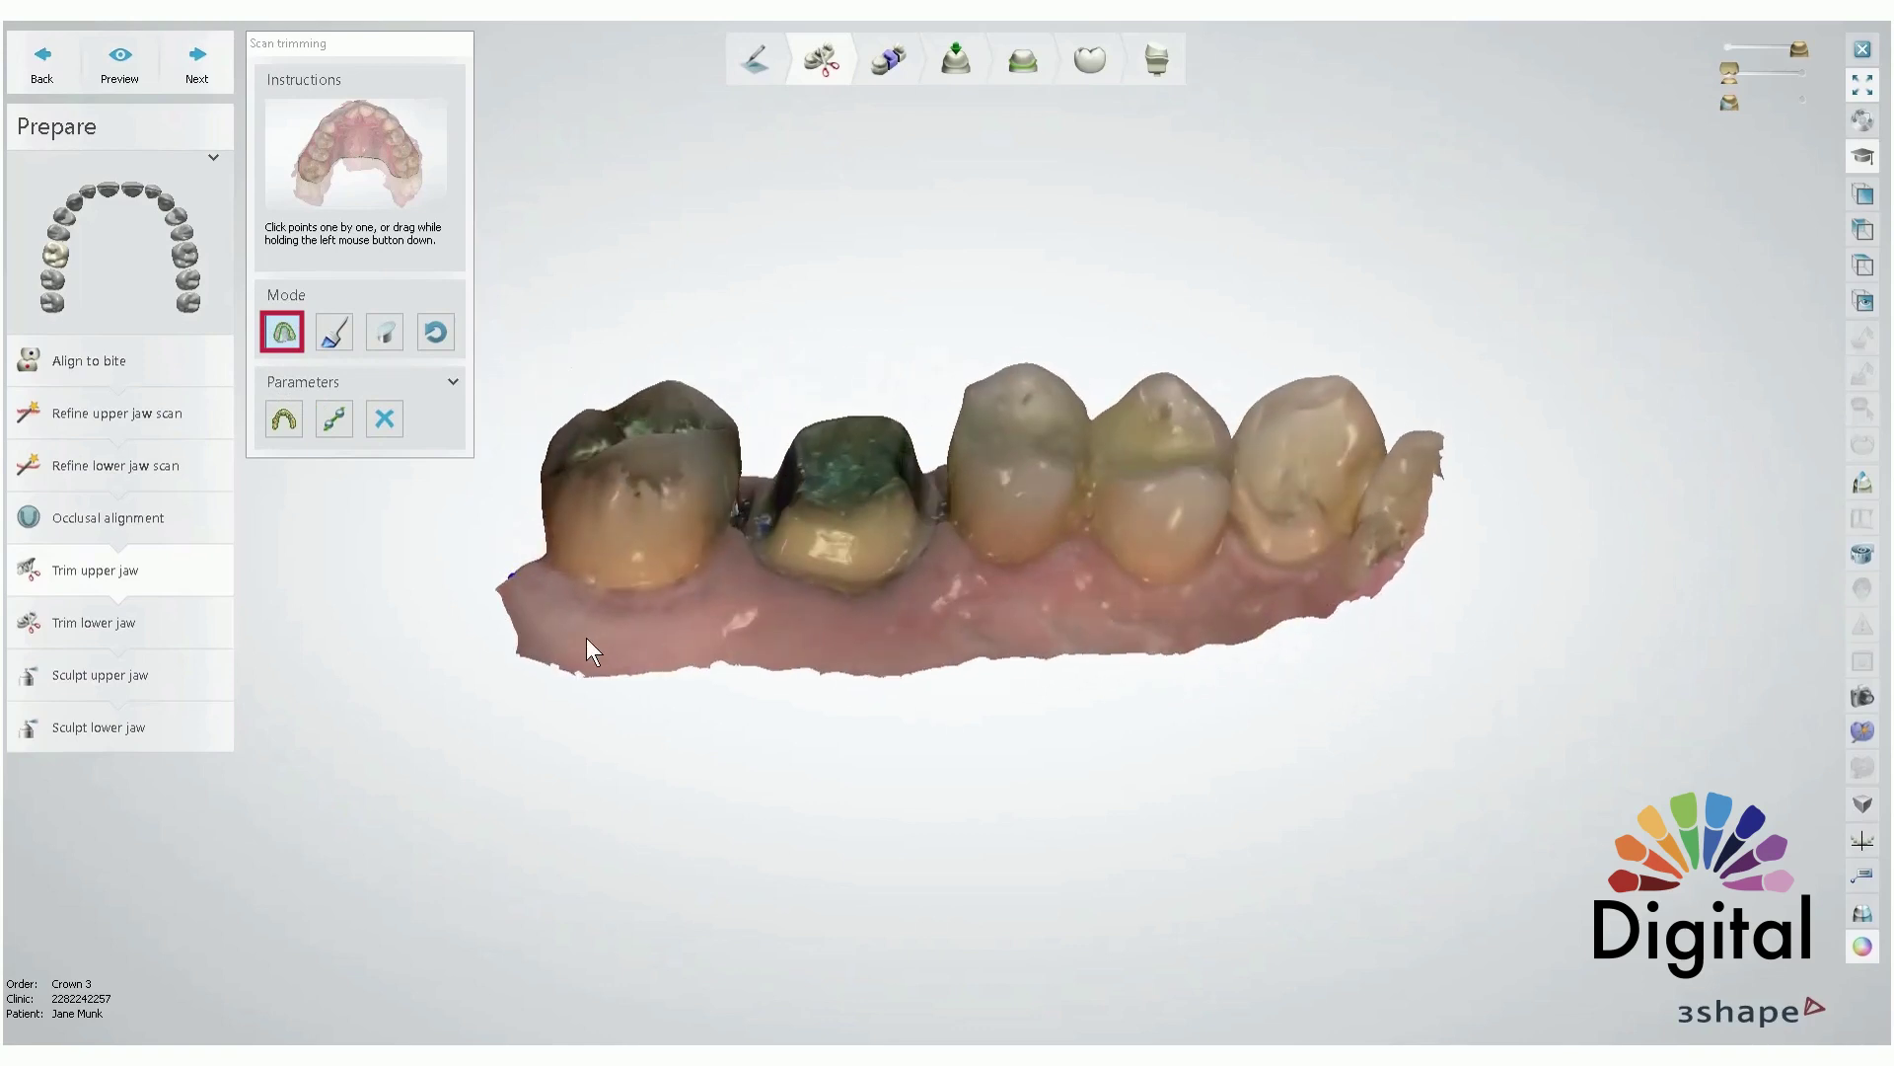
{"action": "left_click", "coordinate": [587, 638]}
{"action": "left_click", "coordinate": [839, 636]}
{"action": "left_click", "coordinate": [1160, 613]}
{"action": "left_click", "coordinate": [1359, 562]}
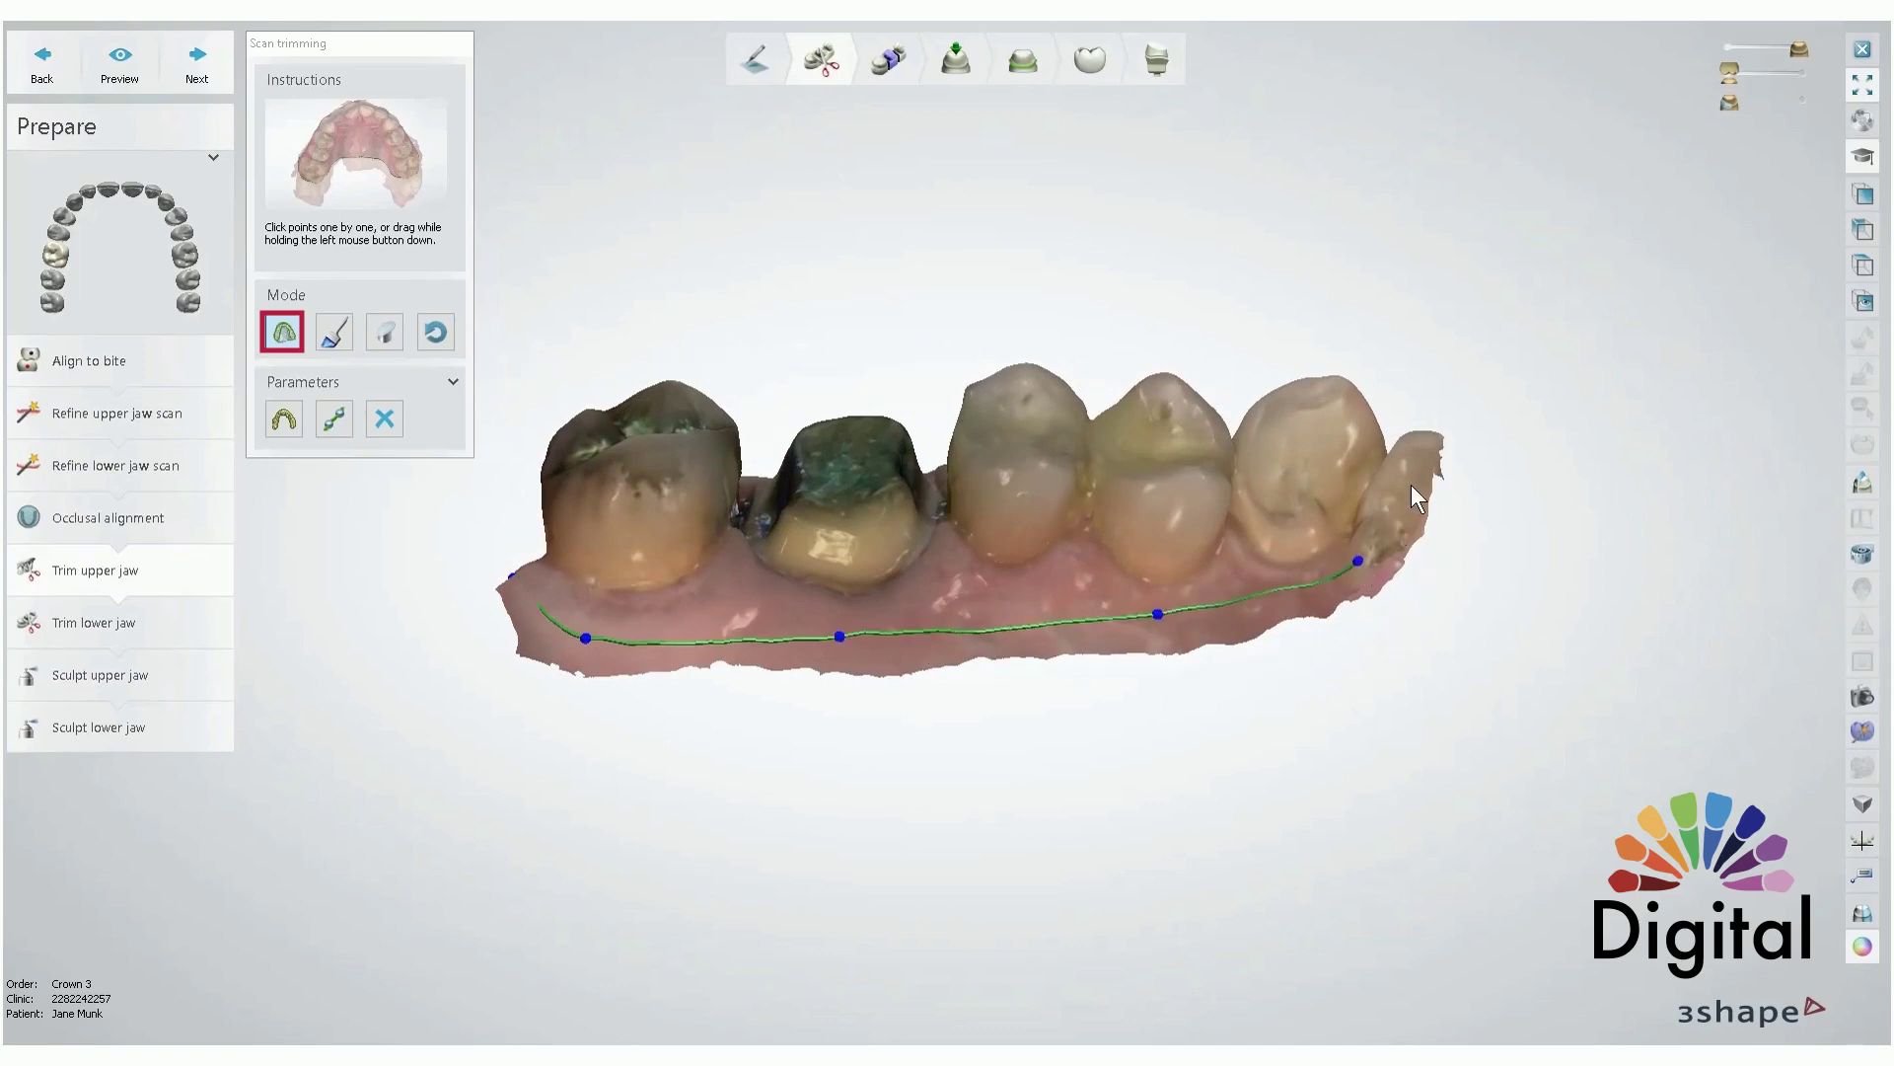
- Close the trimming line across the partial front tooth and check the cut-off gum border from all sides
{"action": "right_click_drag", "start_coordinate": [1420, 464], "coordinate": [1387, 612]}
{"action": "left_click", "coordinate": [1363, 692]}
{"action": "scroll", "coordinate": [1358, 695], "scroll_direction": "up", "scroll_amount": 3}
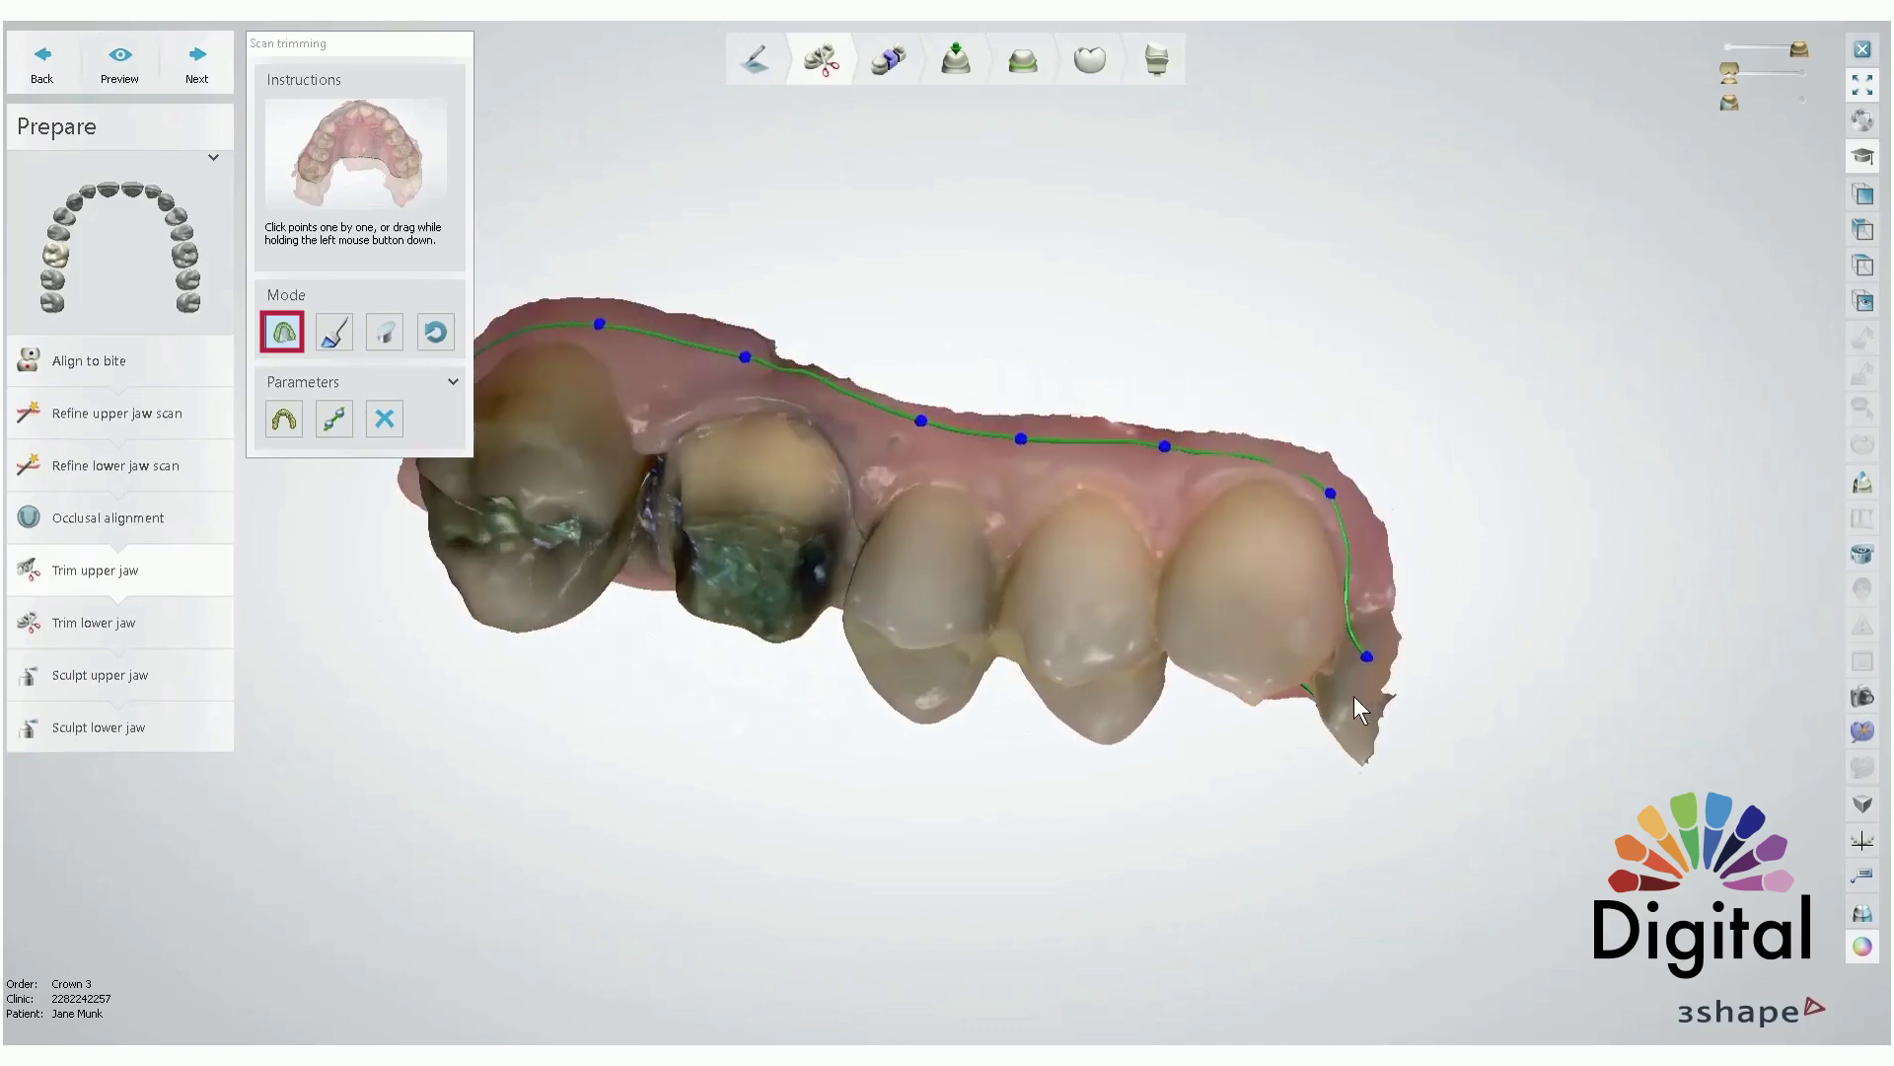
{"action": "left_click", "coordinate": [1373, 645]}
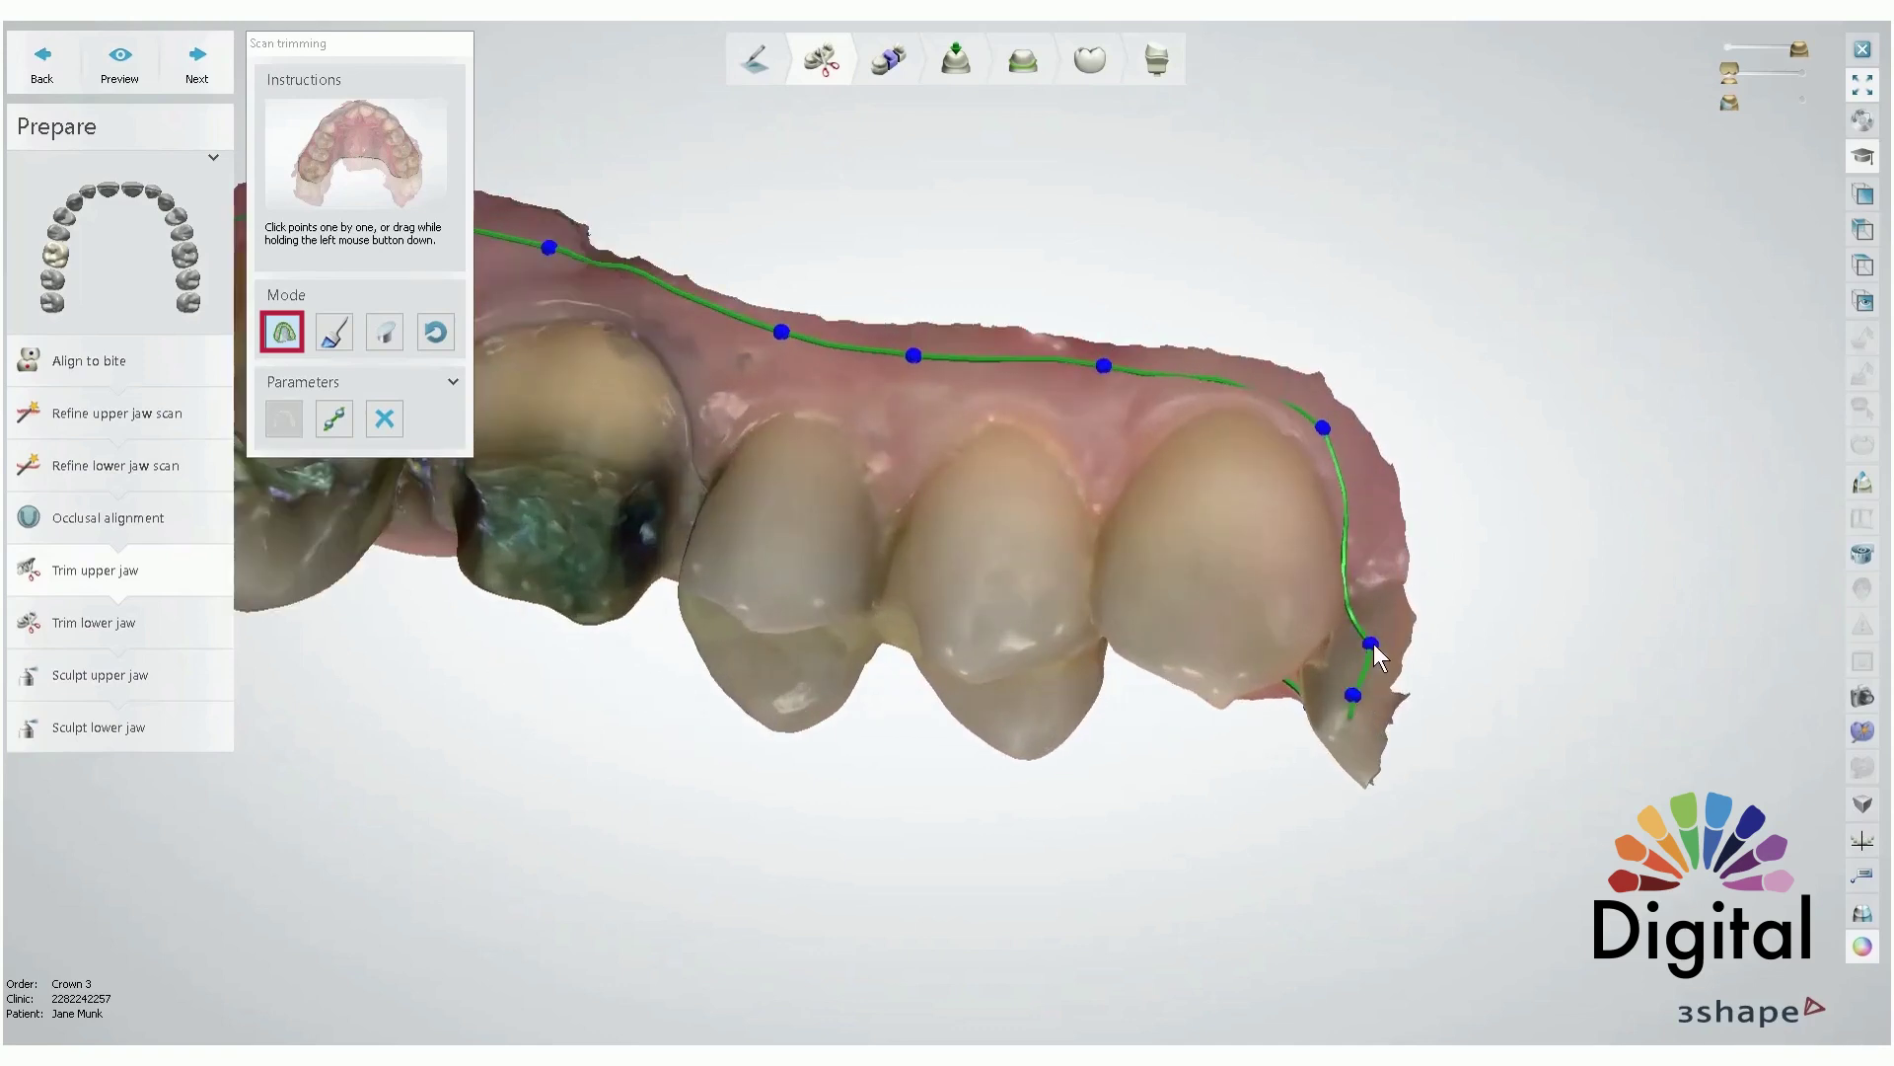
{"action": "right_click_drag", "start_coordinate": [1347, 711], "coordinate": [1298, 433]}
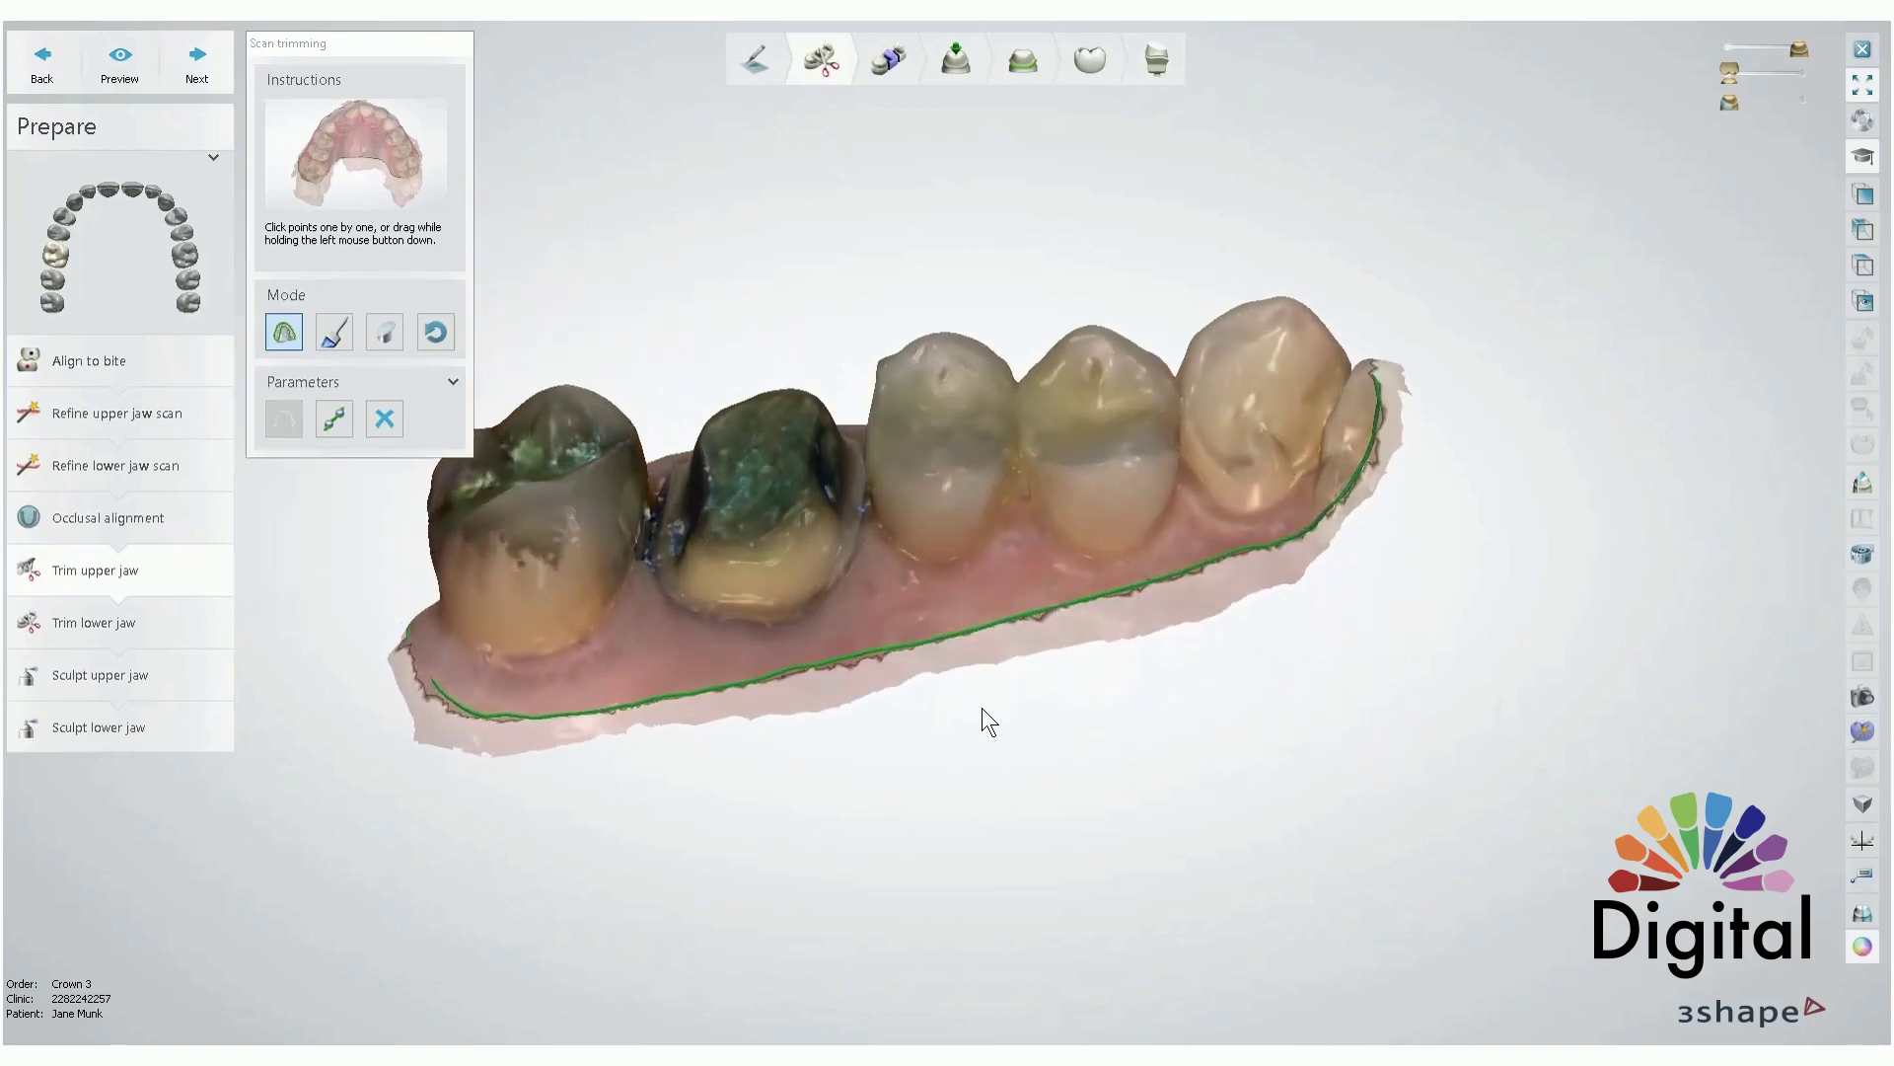
{"action": "right_click_drag", "start_coordinate": [1024, 694], "coordinate": [1176, 750]}
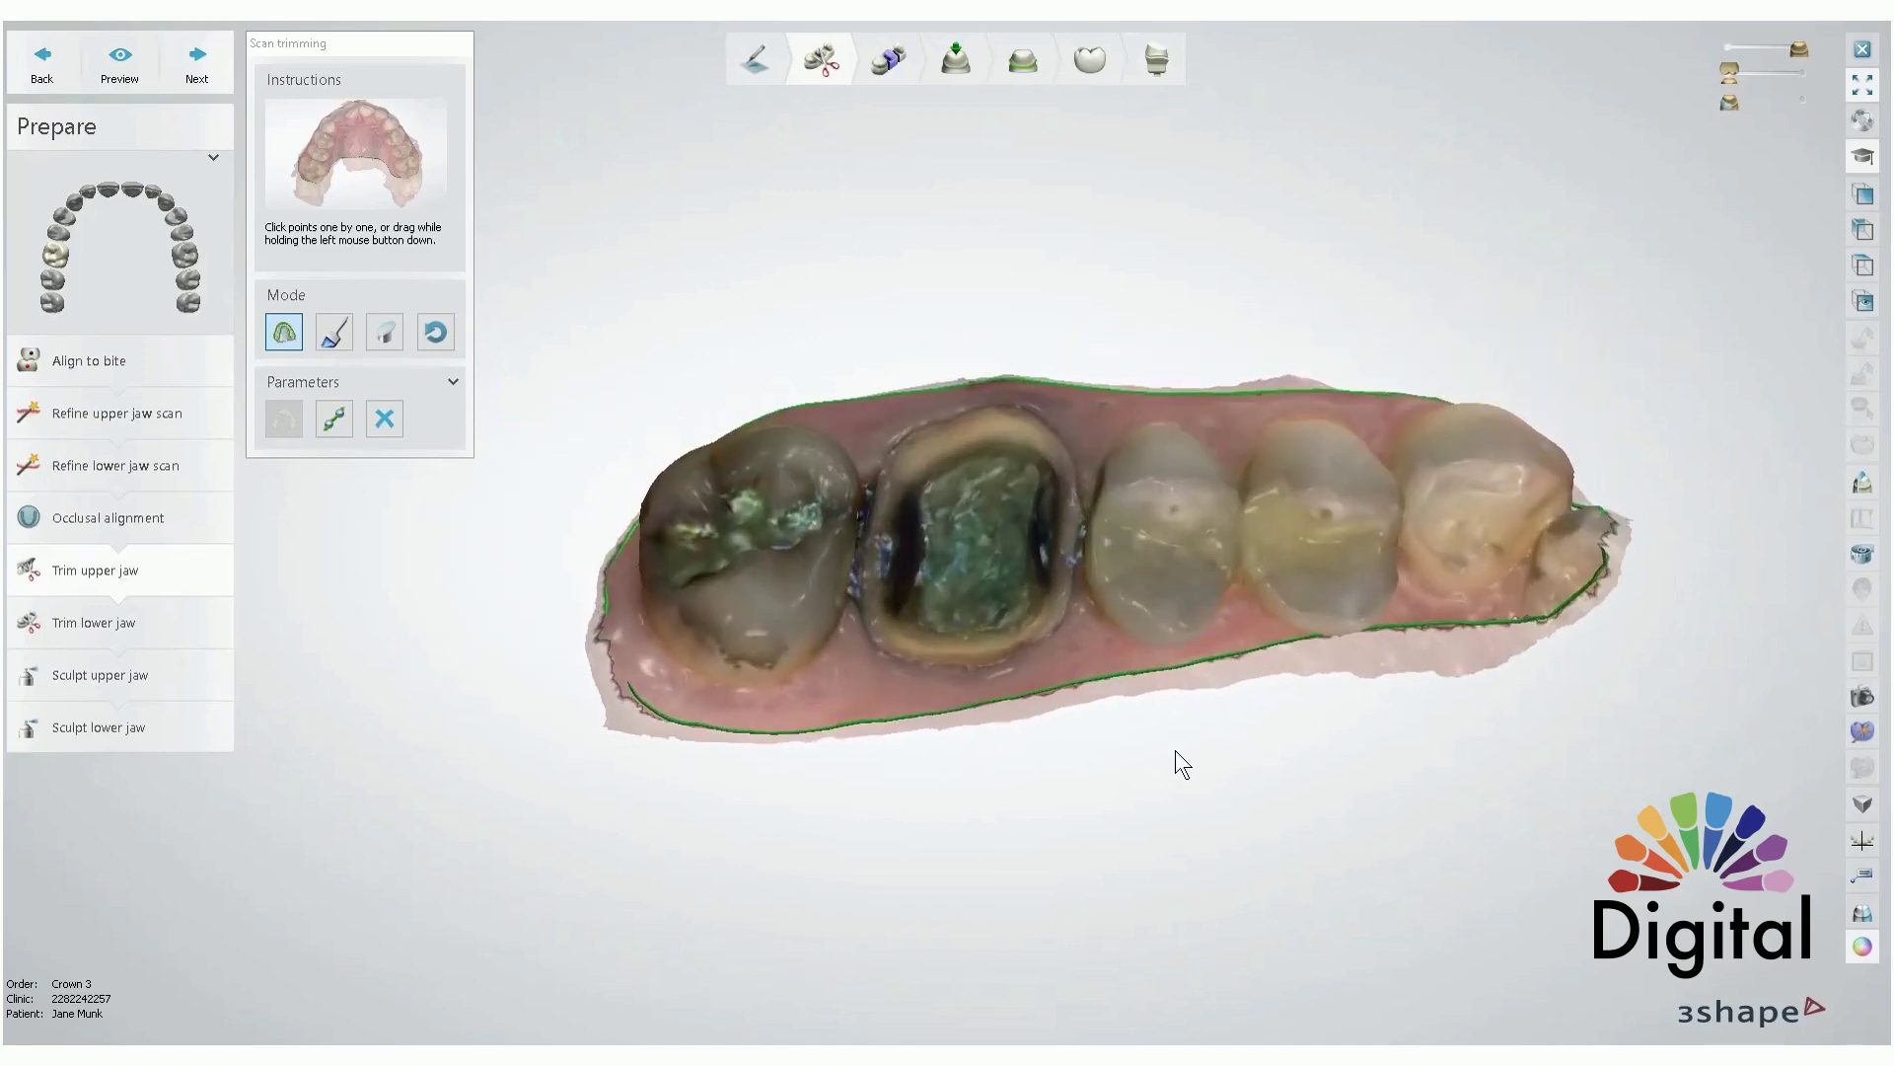
- Switch to trimming the lower jaw and paint its teeth as the area to keep with a 7 mm brush, checking the coverage along the gum
{"action": "mouse_move", "coordinate": [156, 287]}
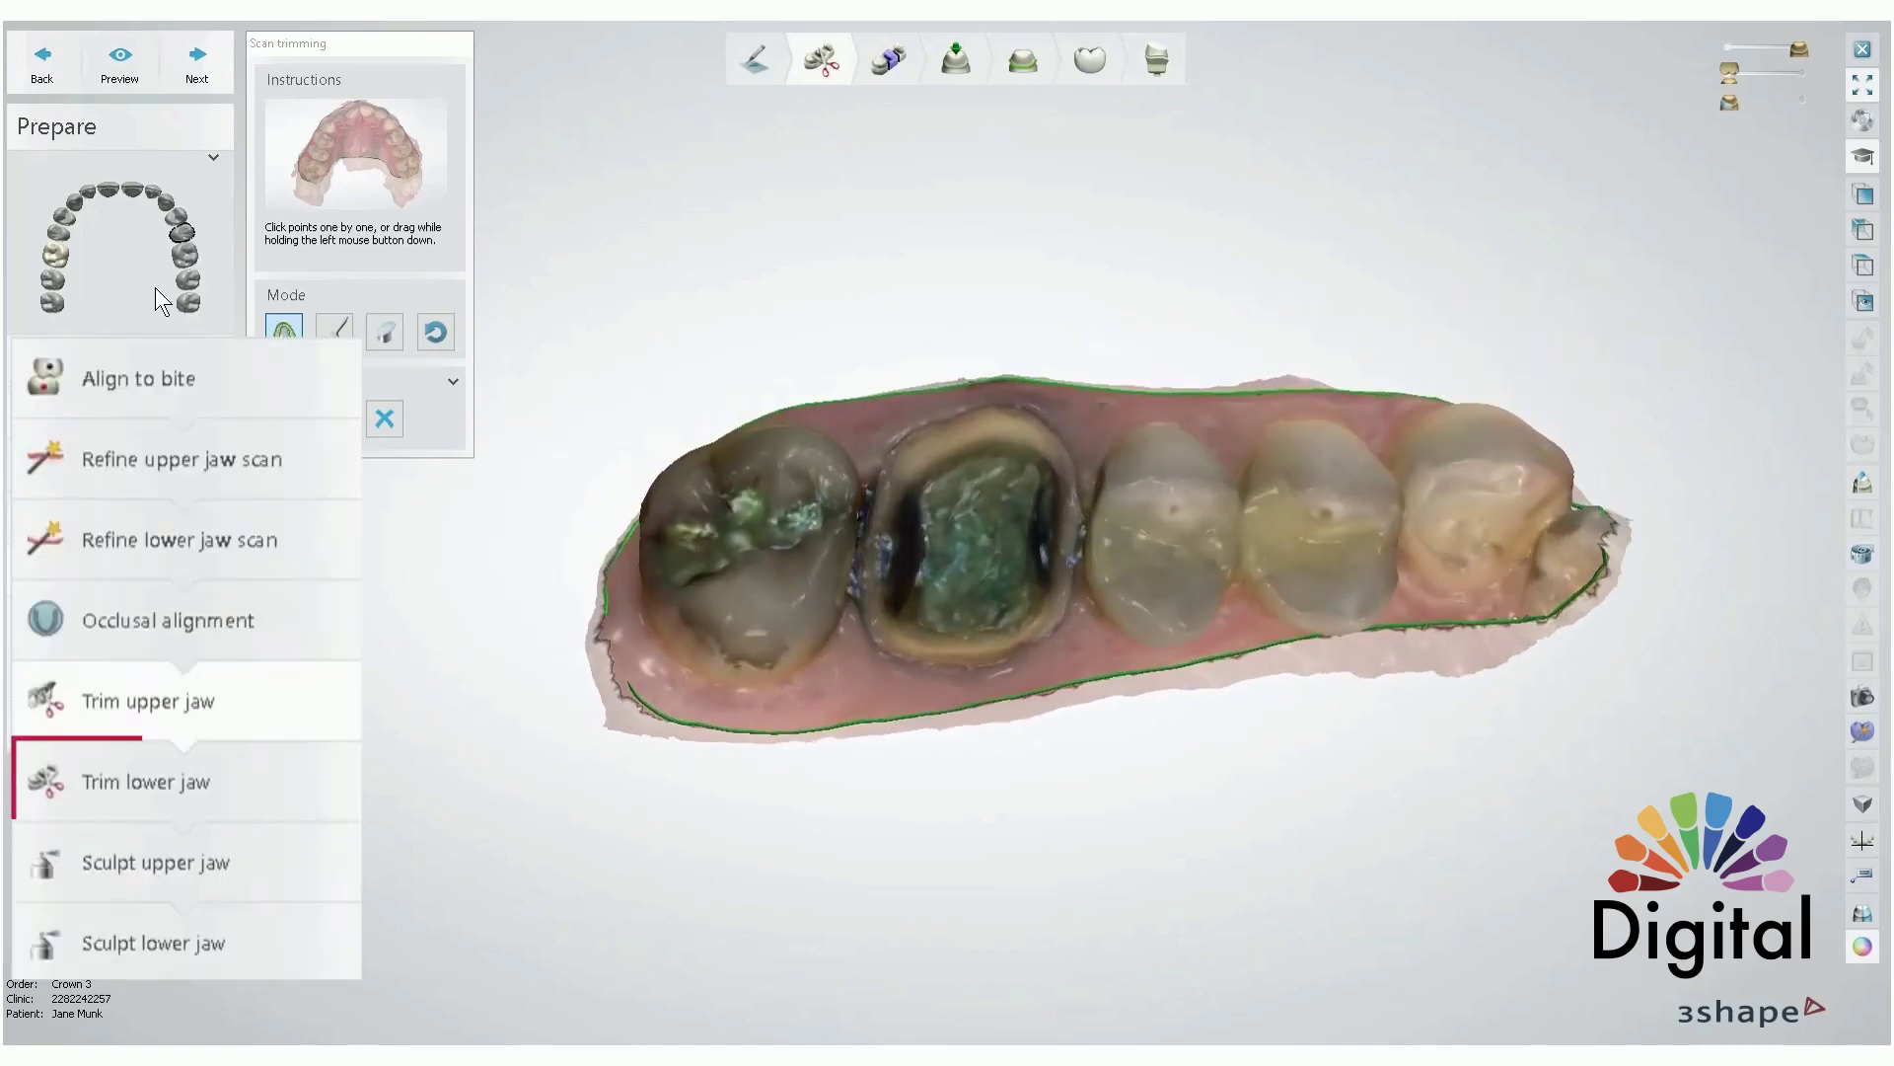
{"action": "left_click", "coordinate": [127, 784]}
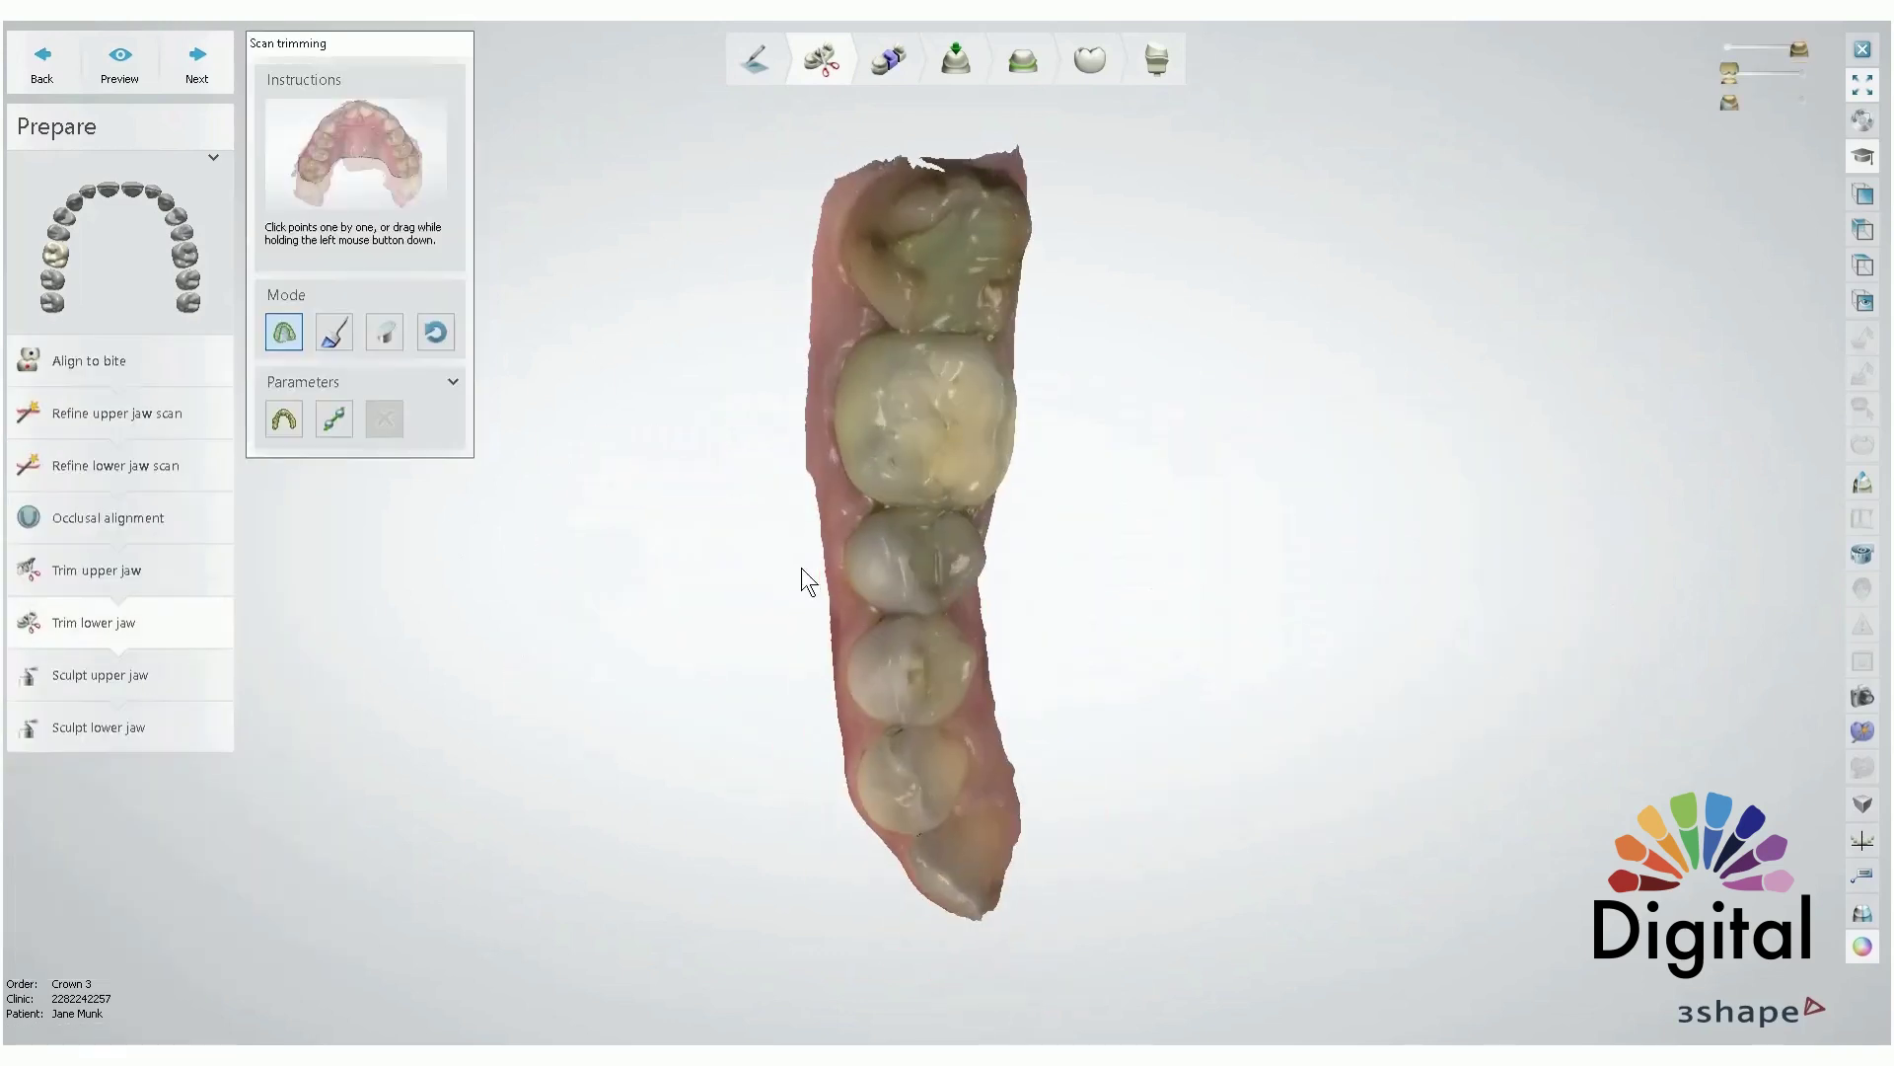
{"action": "left_click", "coordinate": [336, 338]}
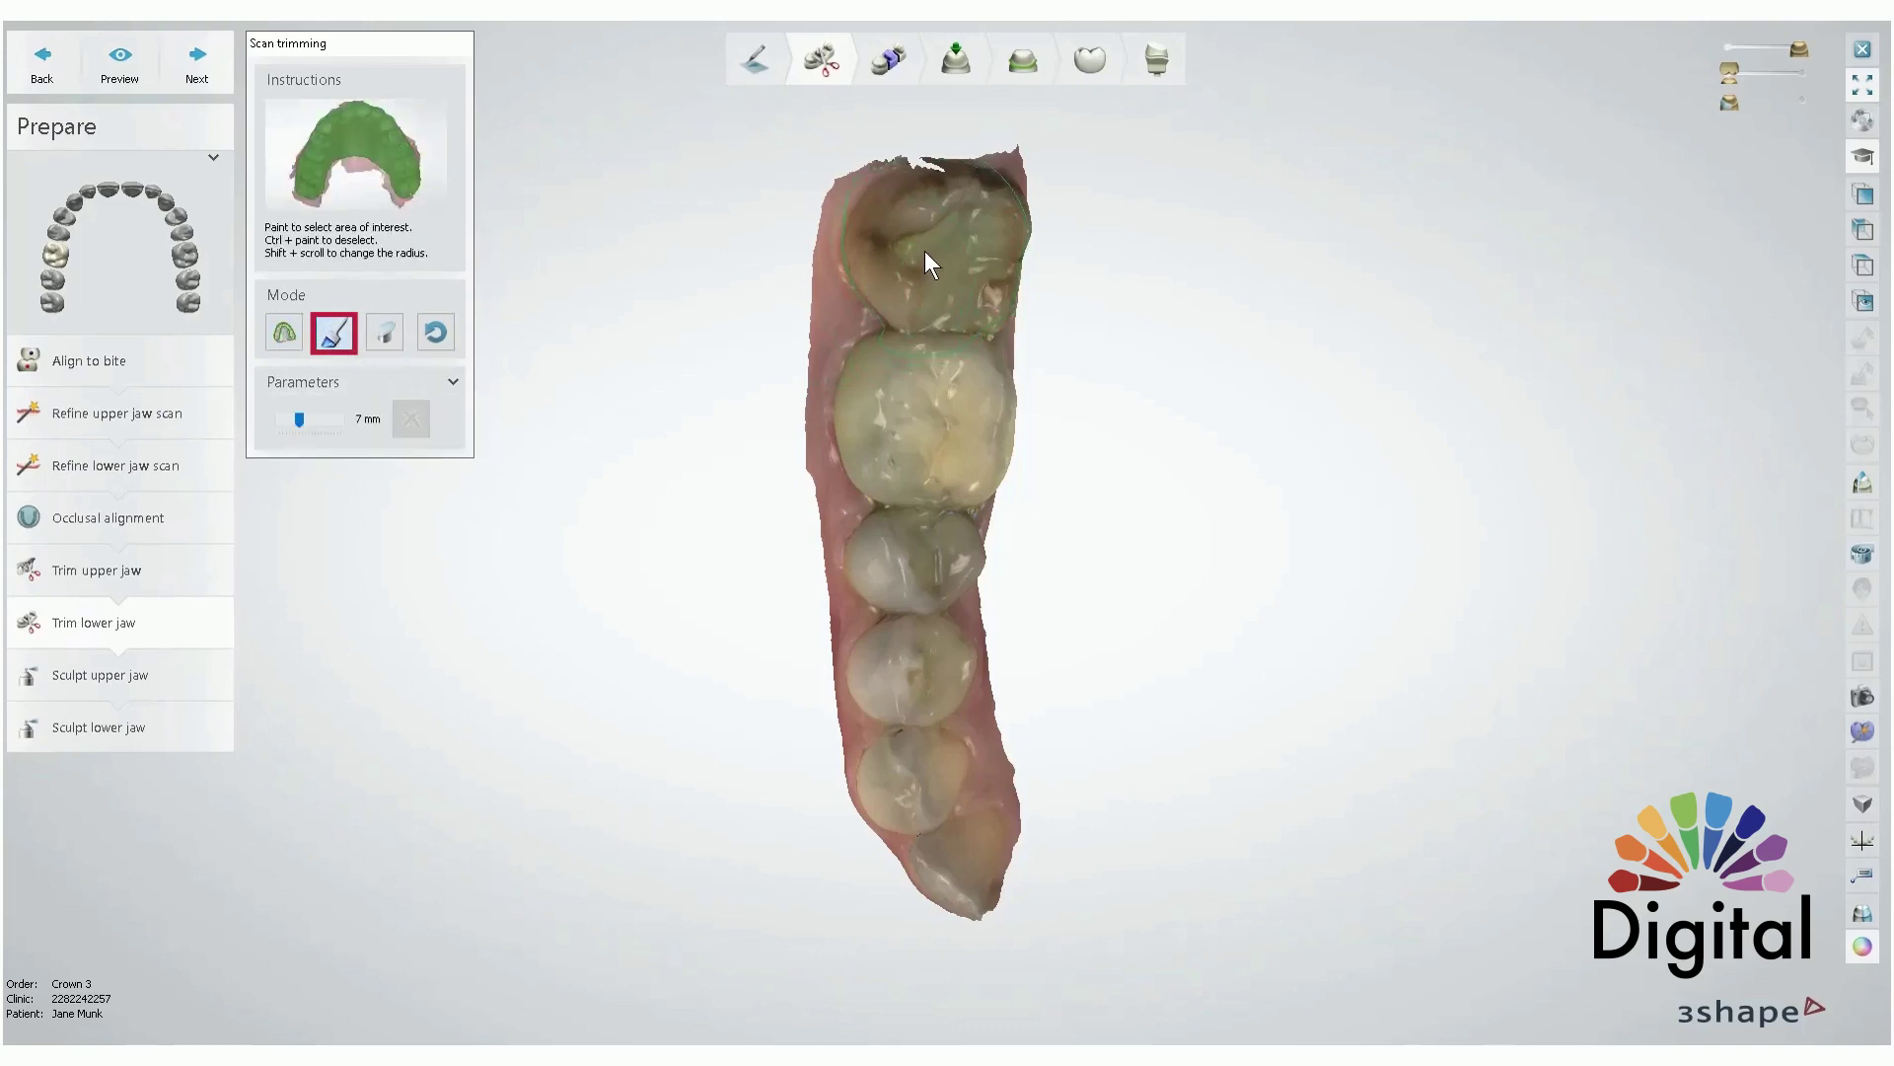
{"action": "mouse_move", "coordinate": [925, 251]}
{"action": "left_mouse_down"}
{"action": "mouse_move", "coordinate": [891, 359]}
{"action": "mouse_move", "coordinate": [892, 578]}
{"action": "mouse_move", "coordinate": [910, 772]}
{"action": "mouse_move", "coordinate": [947, 832]}
{"action": "mouse_move", "coordinate": [917, 617]}
{"action": "mouse_move", "coordinate": [916, 283]}
{"action": "left_mouse_up"}
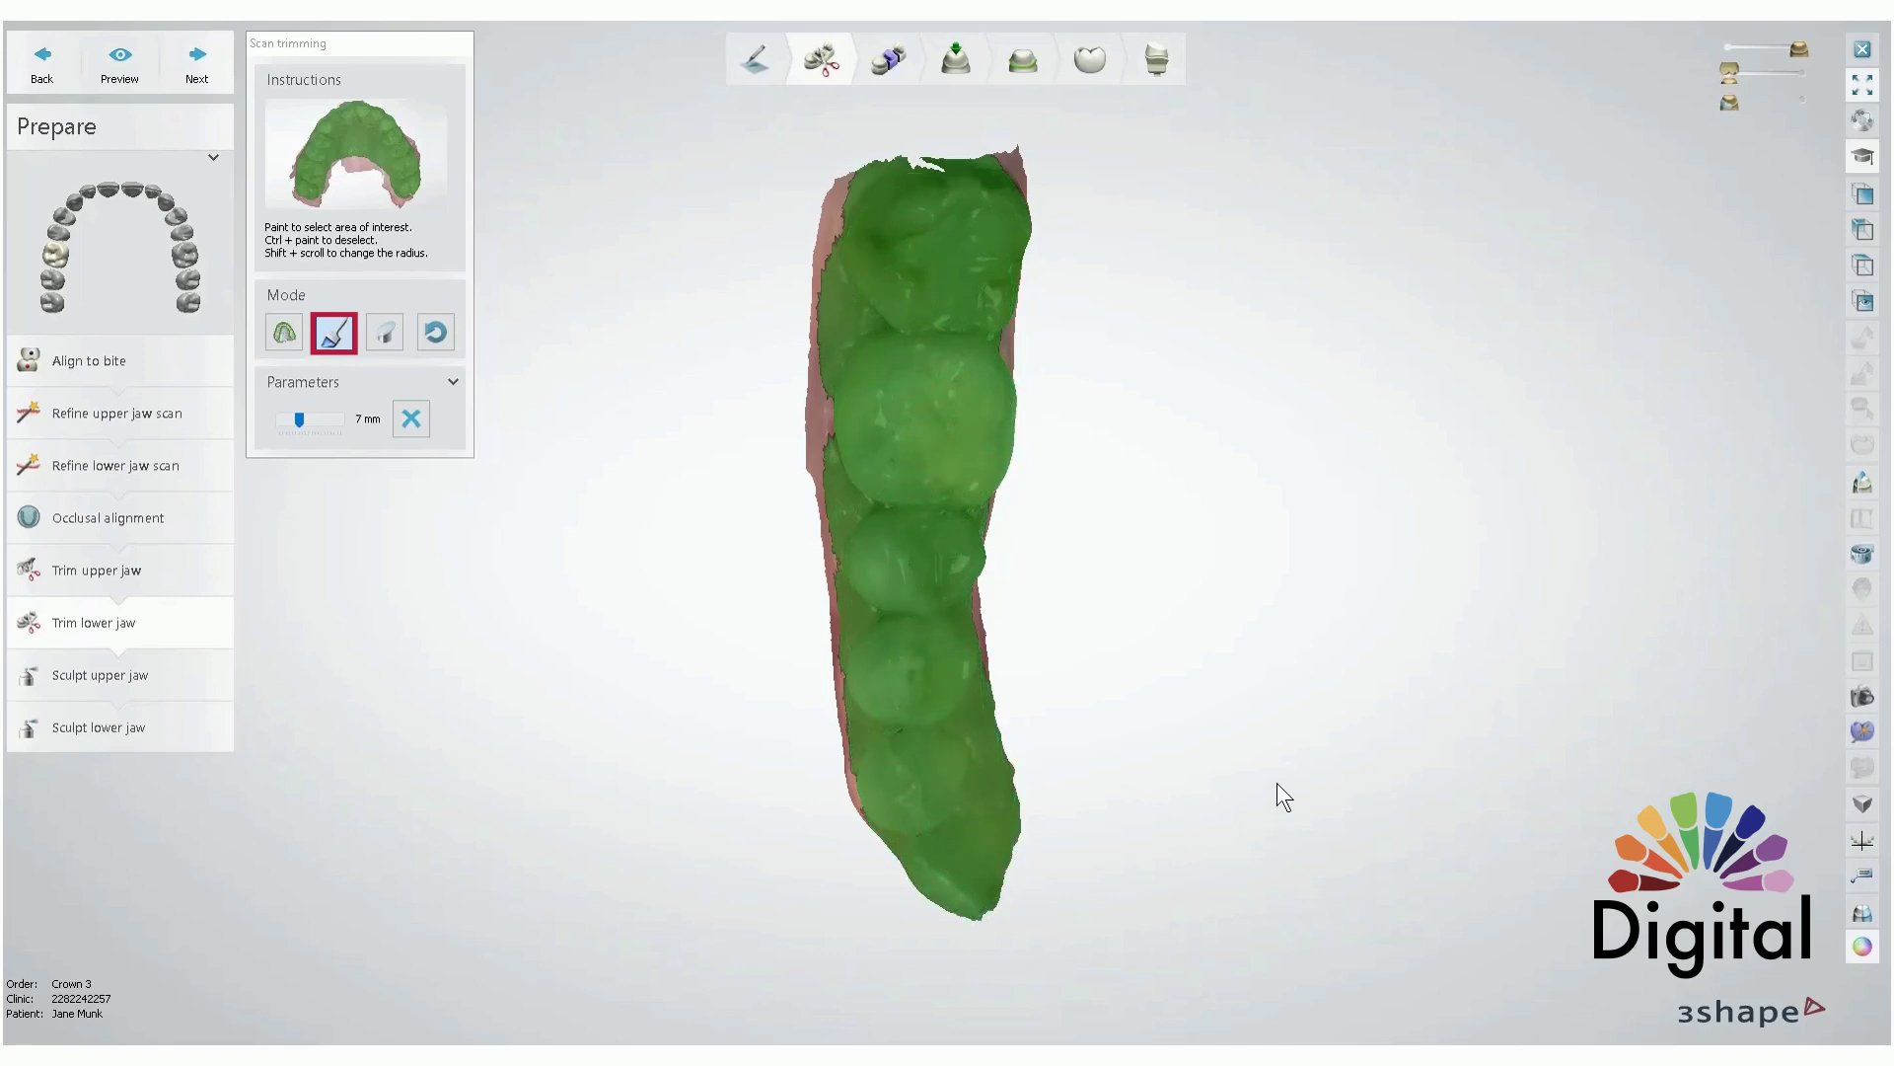
{"action": "mouse_move", "coordinate": [1278, 798]}
{"action": "right_mouse_down"}
{"action": "mouse_move", "coordinate": [1254, 679]}
{"action": "mouse_move", "coordinate": [1194, 645]}
{"action": "mouse_move", "coordinate": [1104, 644]}
{"action": "right_mouse_up"}
{"action": "mouse_move", "coordinate": [1053, 631]}
{"action": "left_mouse_down"}
{"action": "mouse_move", "coordinate": [1219, 547]}
{"action": "mouse_move", "coordinate": [1257, 548]}
{"action": "mouse_move", "coordinate": [1219, 585]}
{"action": "left_mouse_up"}
{"action": "mouse_move", "coordinate": [1217, 585]}
{"action": "right_mouse_down"}
{"action": "mouse_move", "coordinate": [895, 682]}
{"action": "mouse_move", "coordinate": [995, 710]}
{"action": "mouse_move", "coordinate": [1102, 683]}
{"action": "mouse_move", "coordinate": [1045, 716]}
{"action": "mouse_move", "coordinate": [1054, 787]}
{"action": "right_mouse_up"}
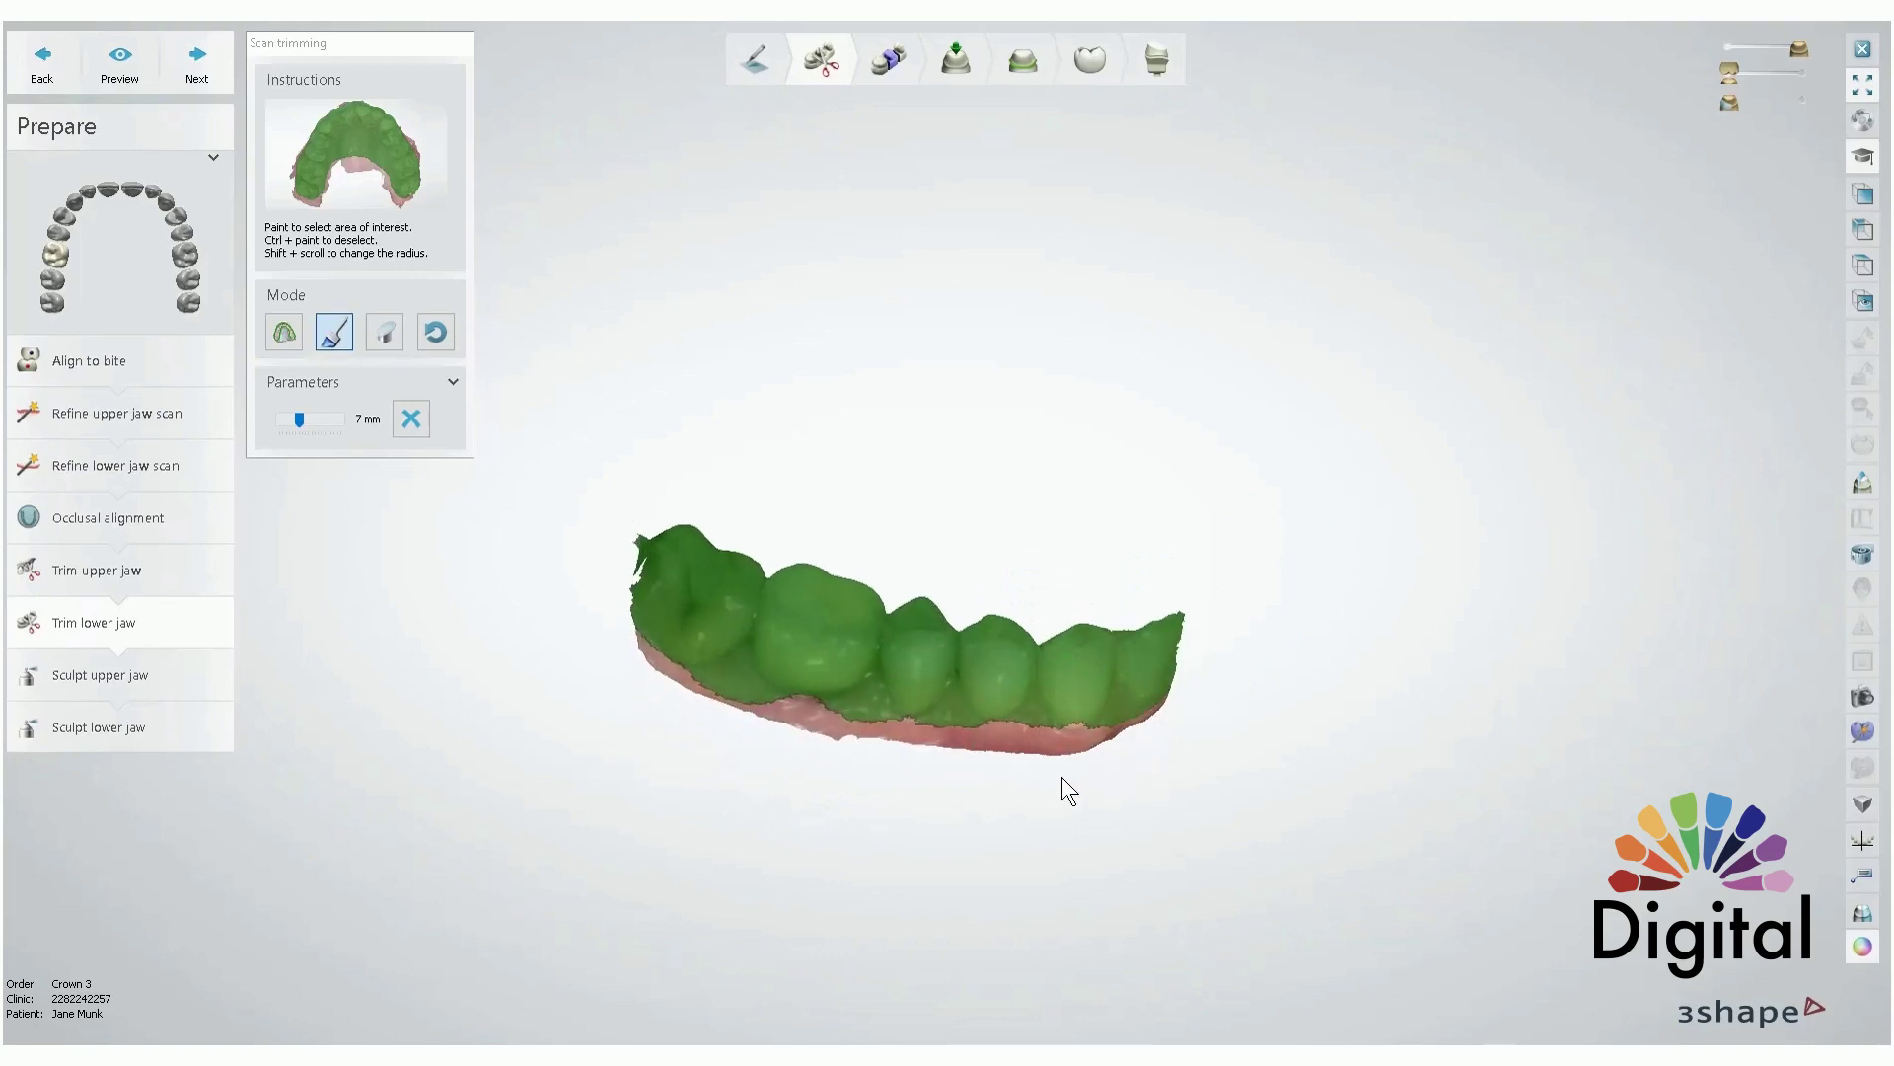
{"action": "right_click_drag", "start_coordinate": [1026, 772], "coordinate": [1007, 718]}
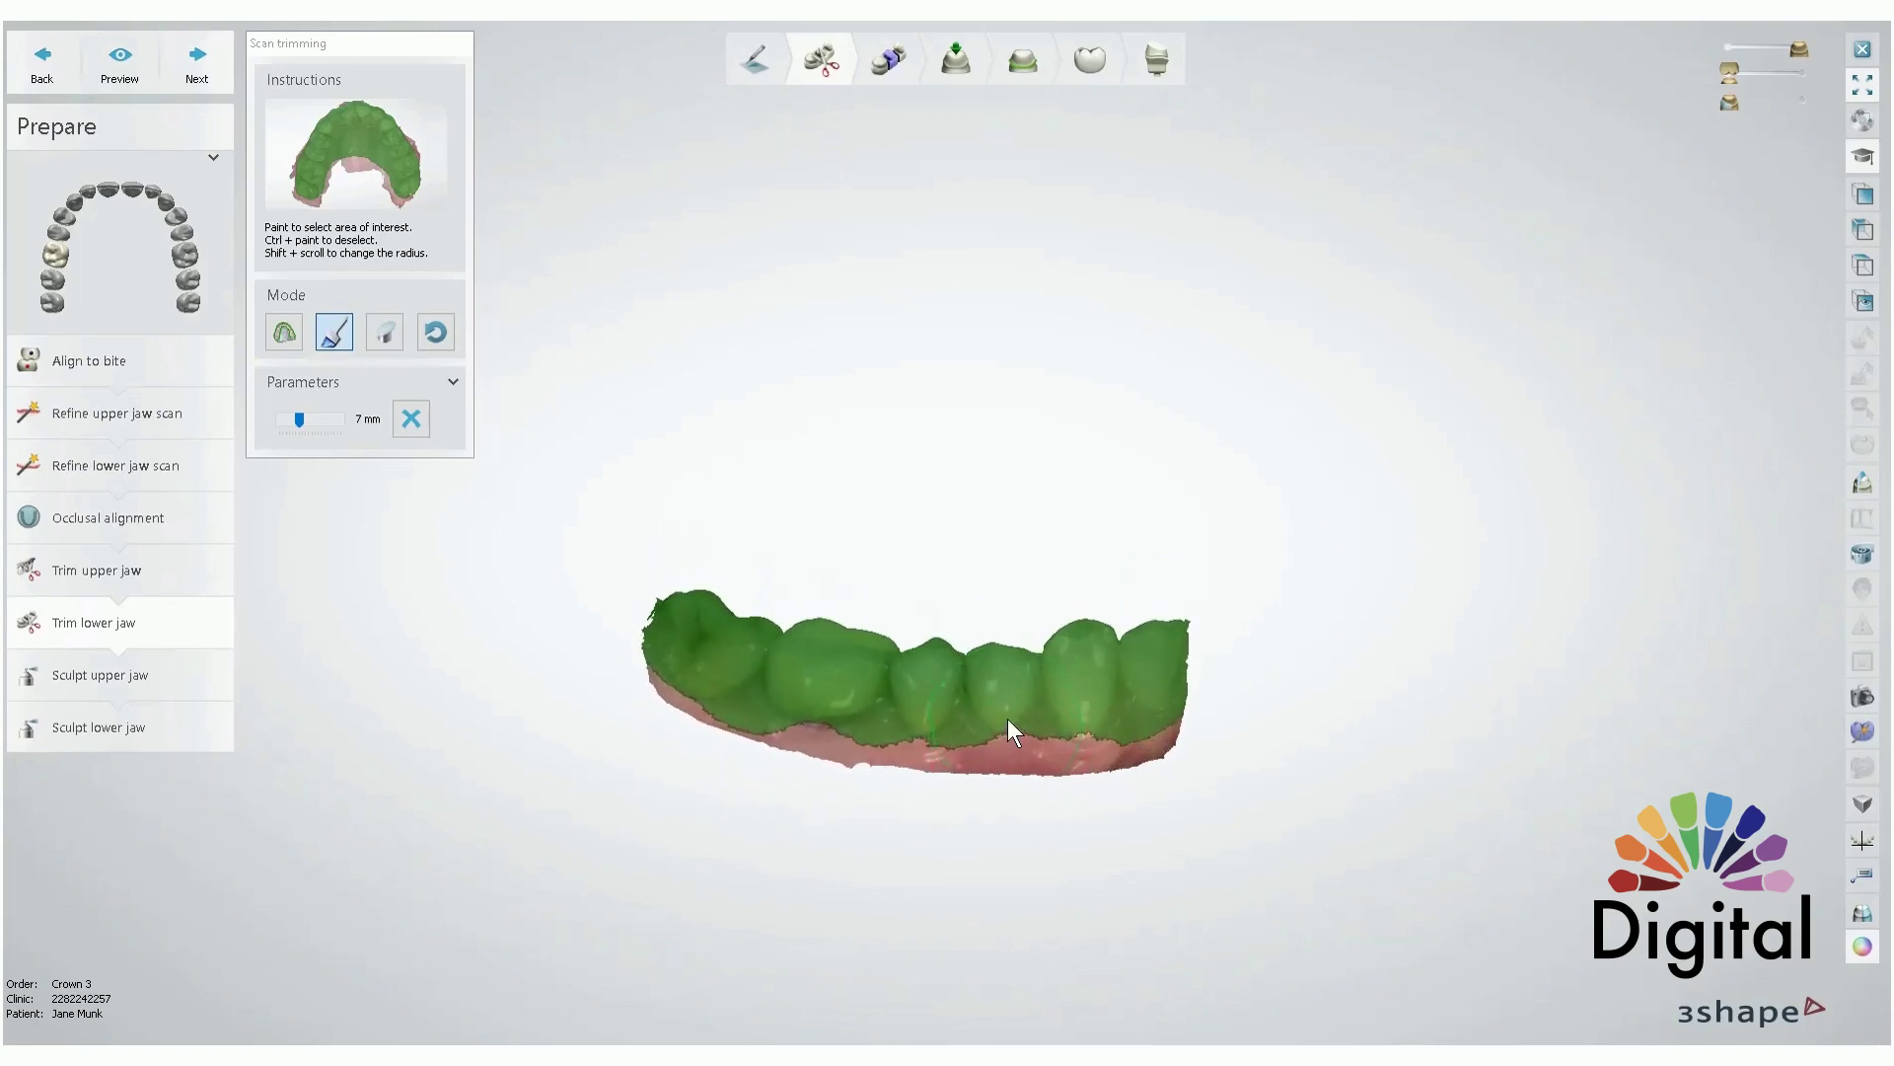
- Try trimming the lower jaw scan with a cutting plane drawn along the gum, adjusting the plane's height and tilt
{"action": "left_click", "coordinate": [390, 336]}
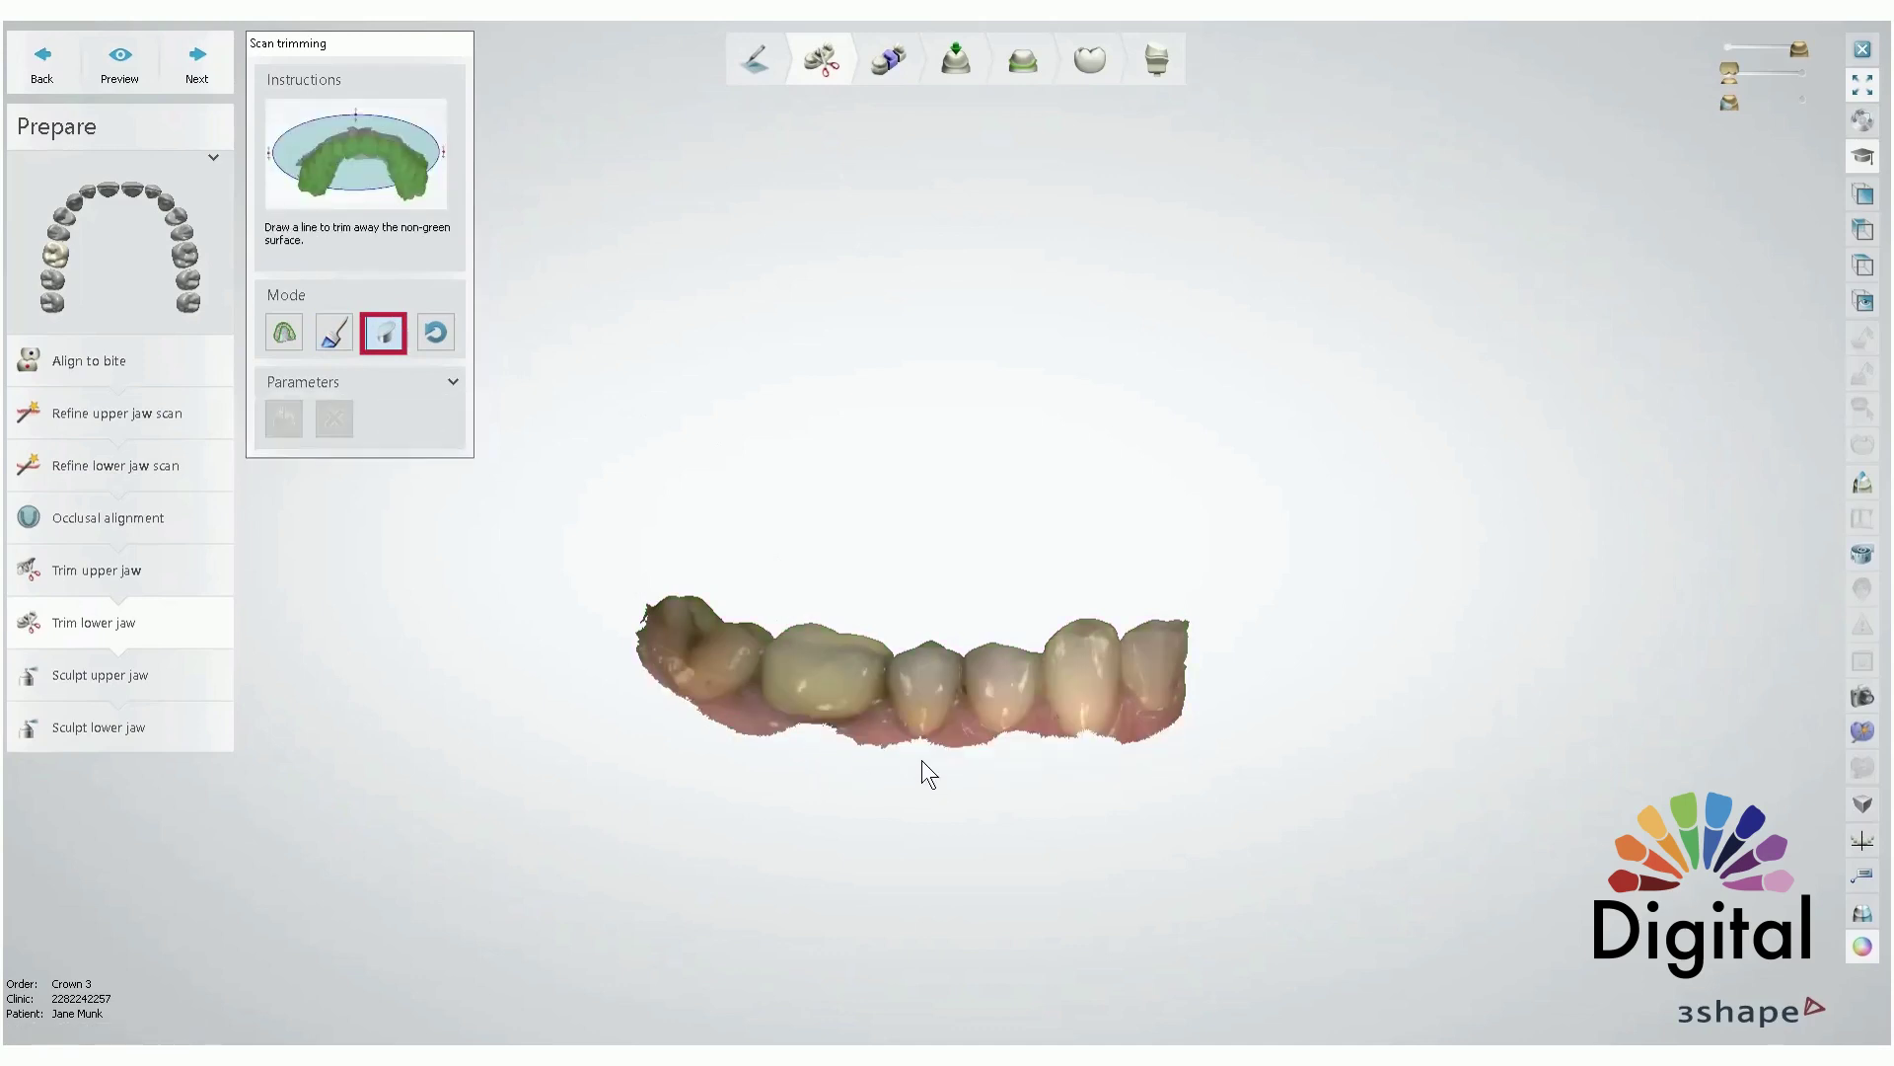
{"action": "right_click_drag", "start_coordinate": [922, 762], "coordinate": [994, 686]}
{"action": "scroll", "coordinate": [992, 685], "scroll_direction": "up", "scroll_amount": 2}
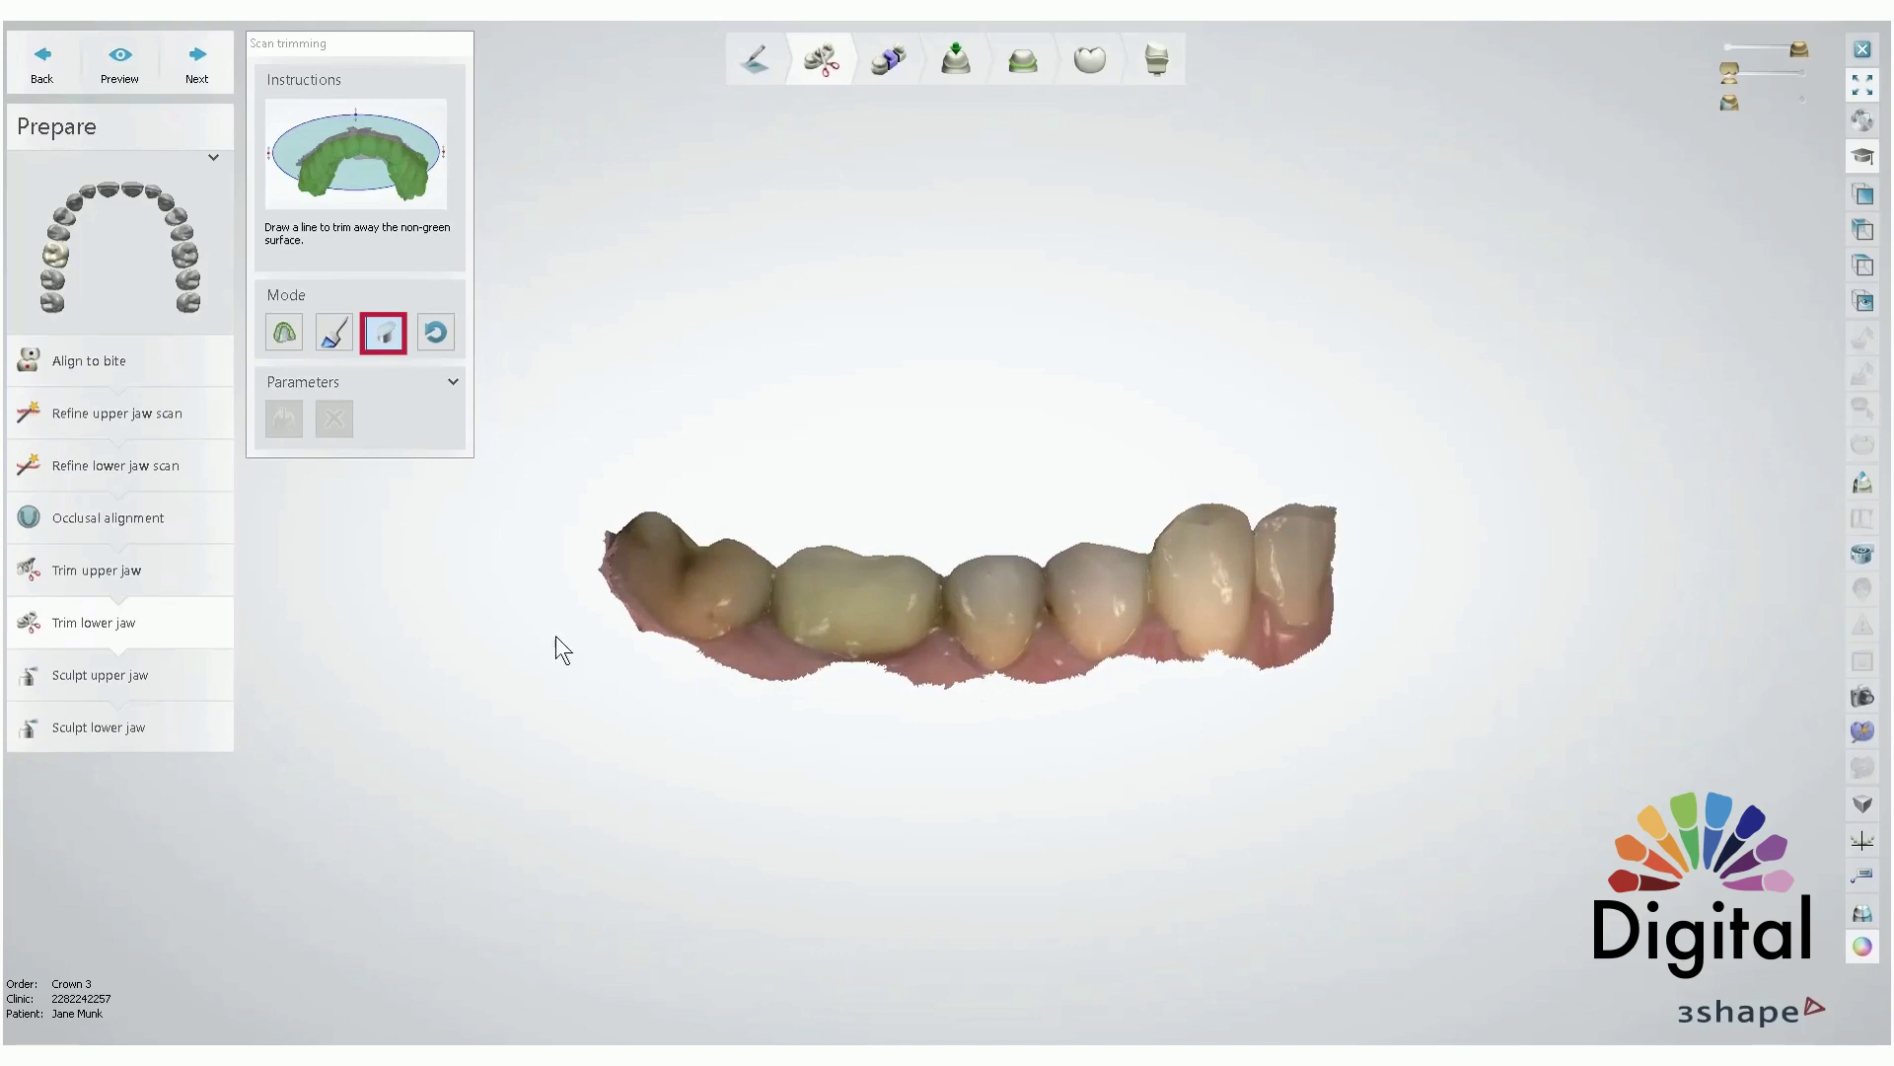
{"action": "mouse_move", "coordinate": [558, 637]}
{"action": "left_mouse_down"}
{"action": "mouse_move", "coordinate": [1167, 657]}
{"action": "mouse_move", "coordinate": [1503, 628]}
{"action": "left_mouse_up"}
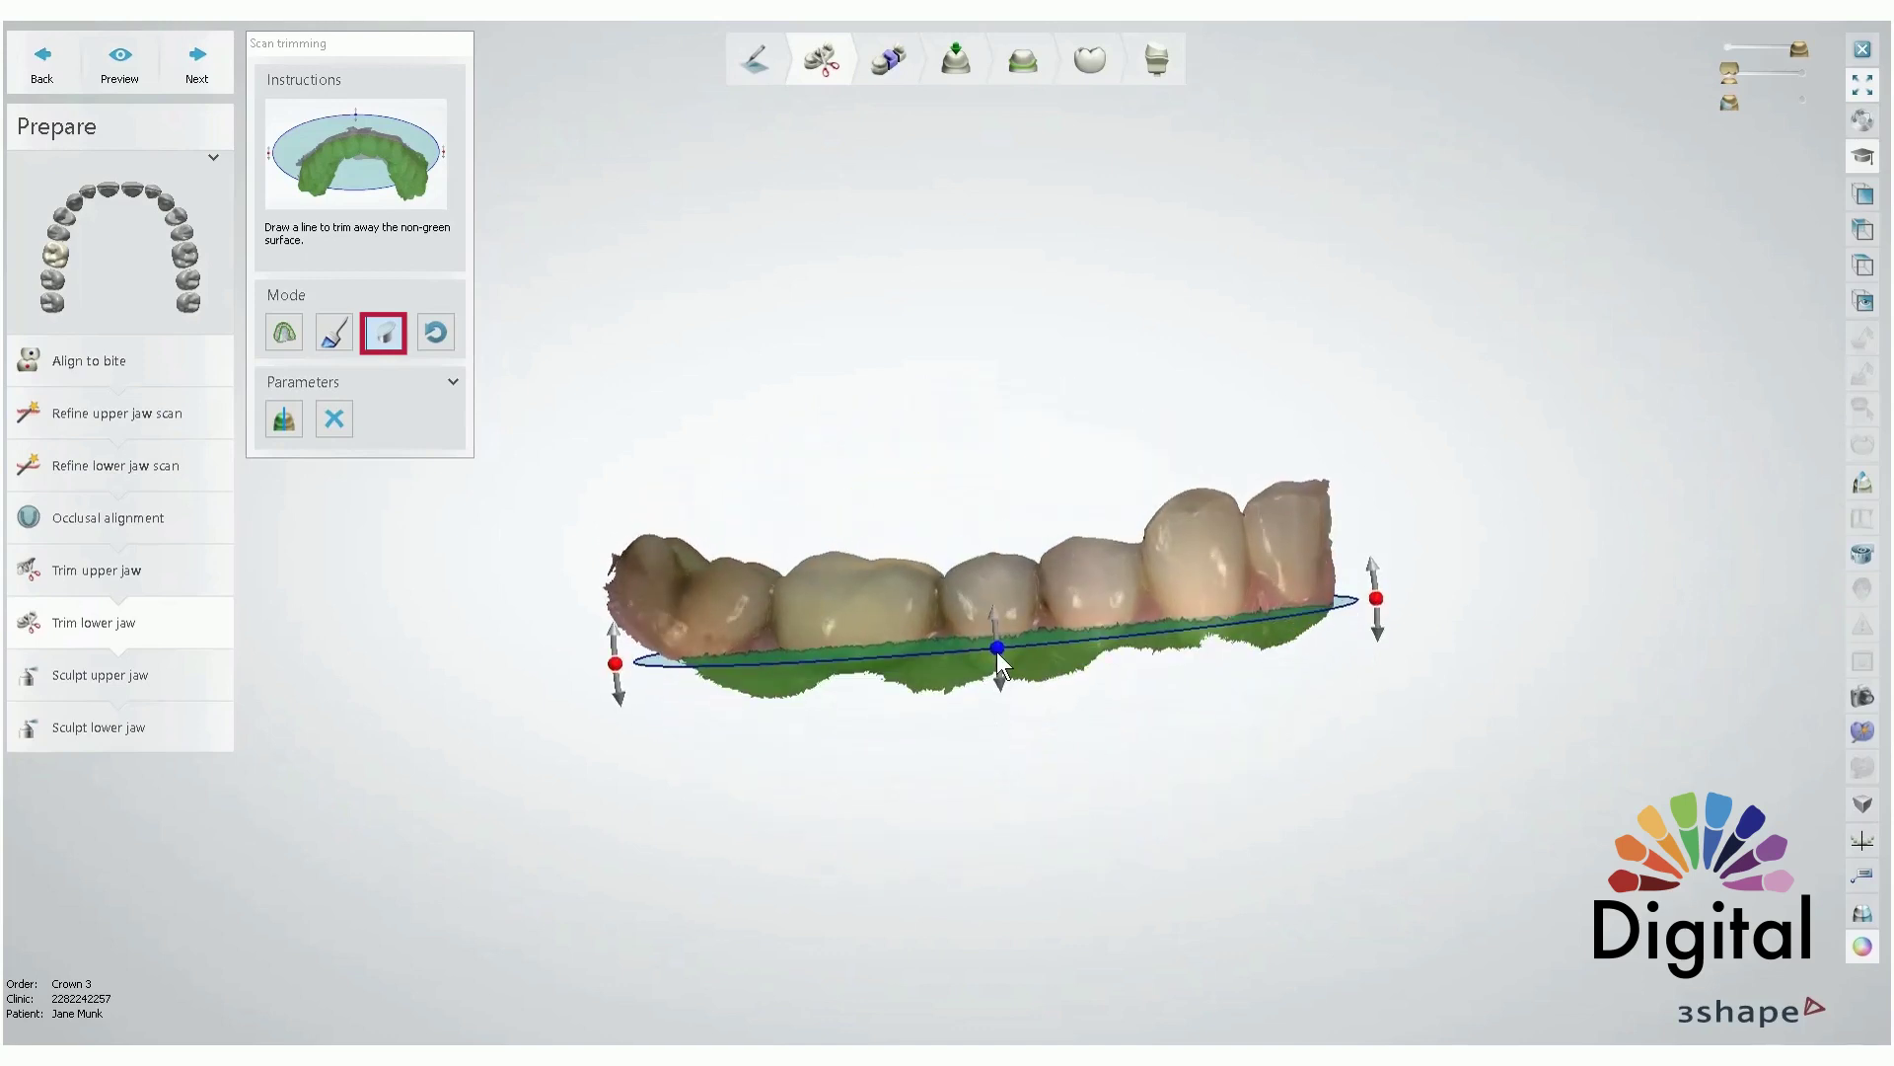
{"action": "left_click_drag", "start_coordinate": [985, 595], "coordinate": [982, 641]}
{"action": "left_click_drag", "start_coordinate": [1382, 586], "coordinate": [707, 638]}
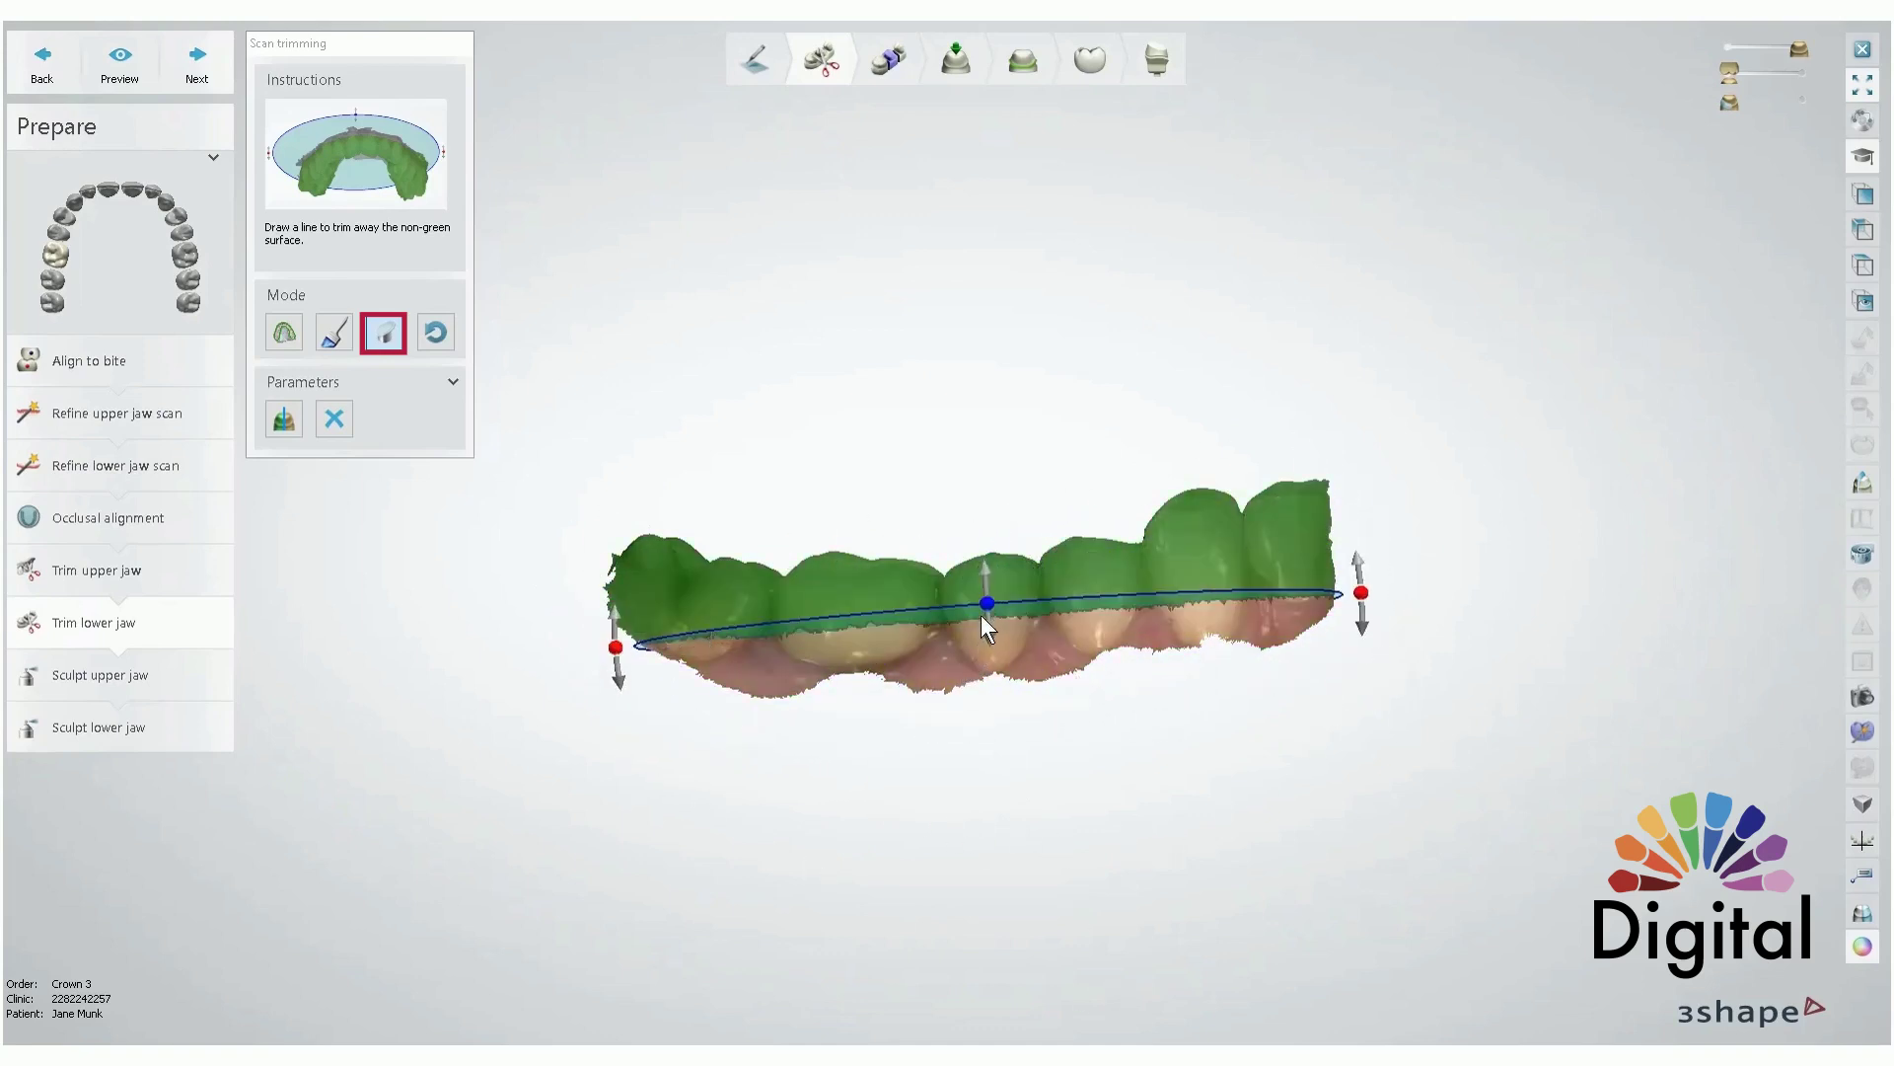
{"action": "left_click_drag", "start_coordinate": [988, 602], "coordinate": [992, 642]}
{"action": "right_click_drag", "start_coordinate": [994, 719], "coordinate": [956, 739]}
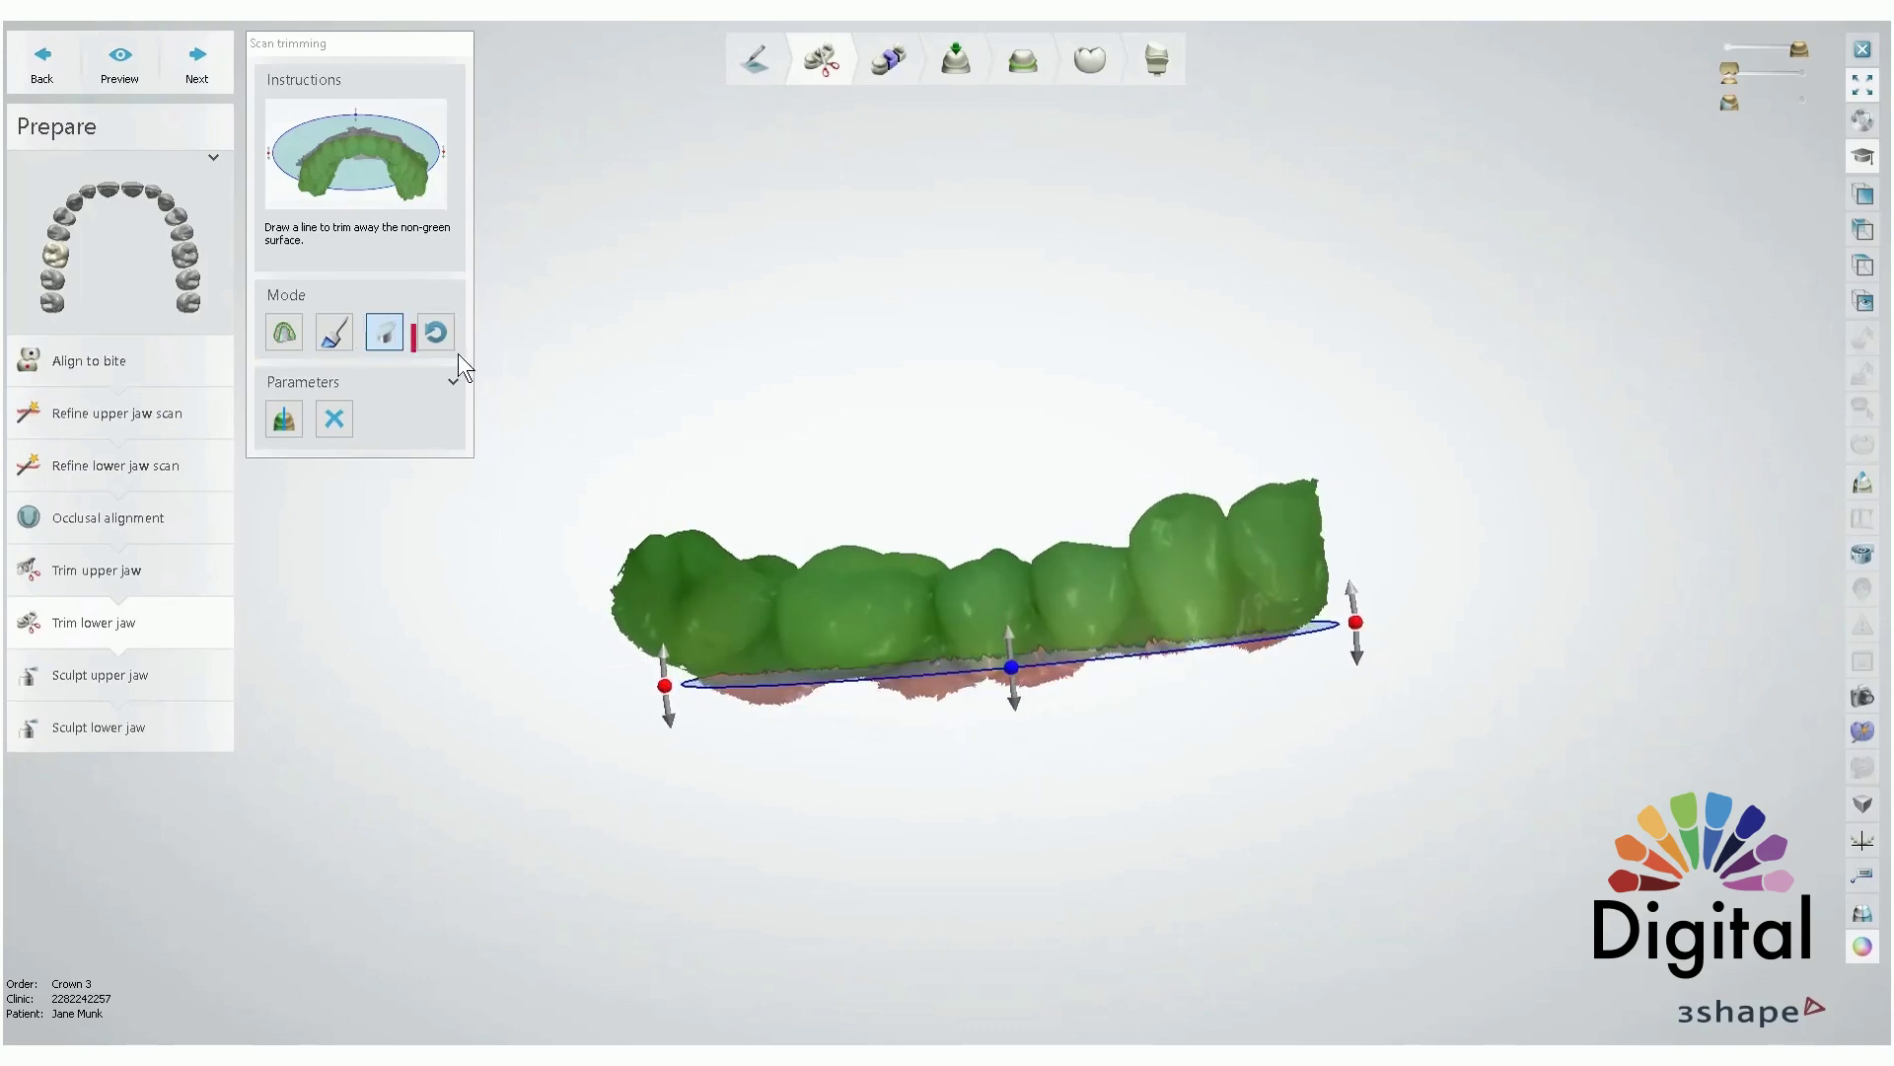
- Reset all trimming on the lower jaw scan and move the trimming dialog lower
{"action": "left_click", "coordinate": [441, 333]}
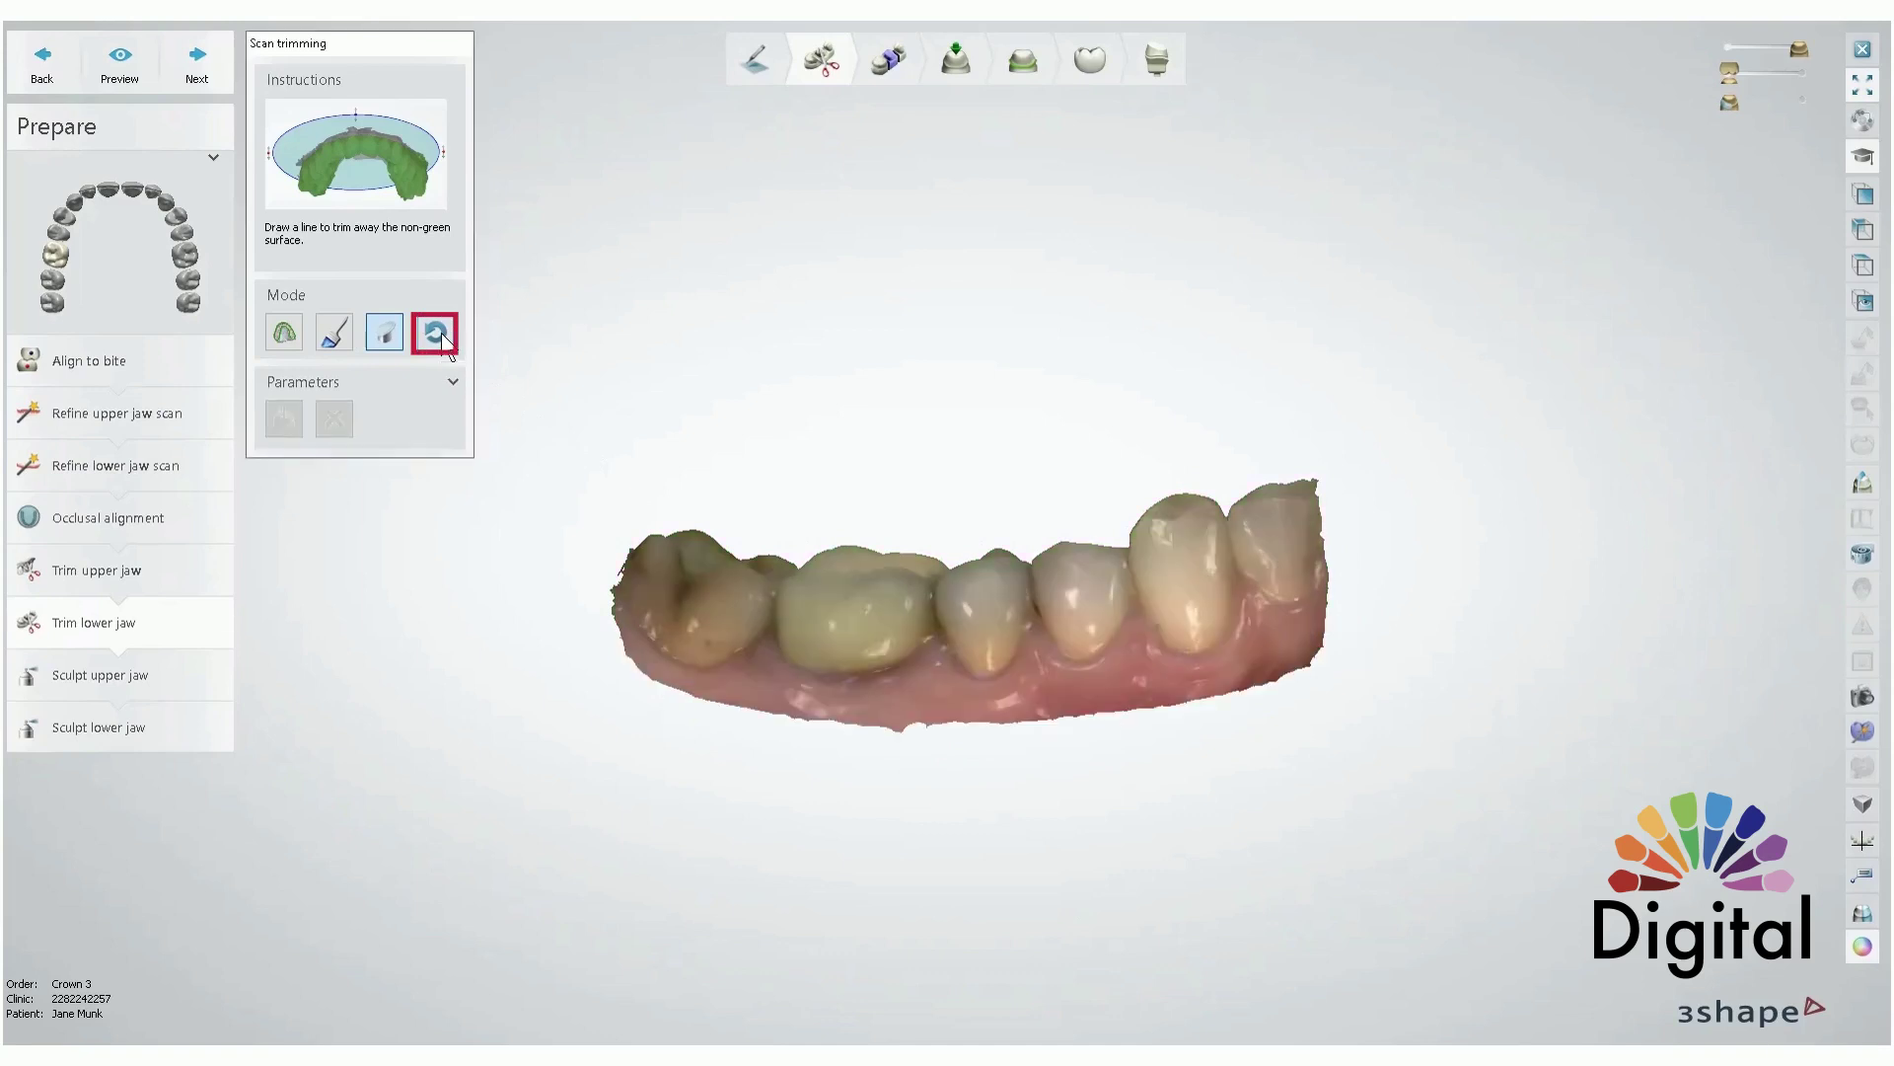
{"action": "mouse_move", "coordinate": [889, 373]}
{"action": "right_mouse_down"}
{"action": "mouse_move", "coordinate": [900, 513]}
{"action": "mouse_move", "coordinate": [904, 344]}
{"action": "right_mouse_up"}
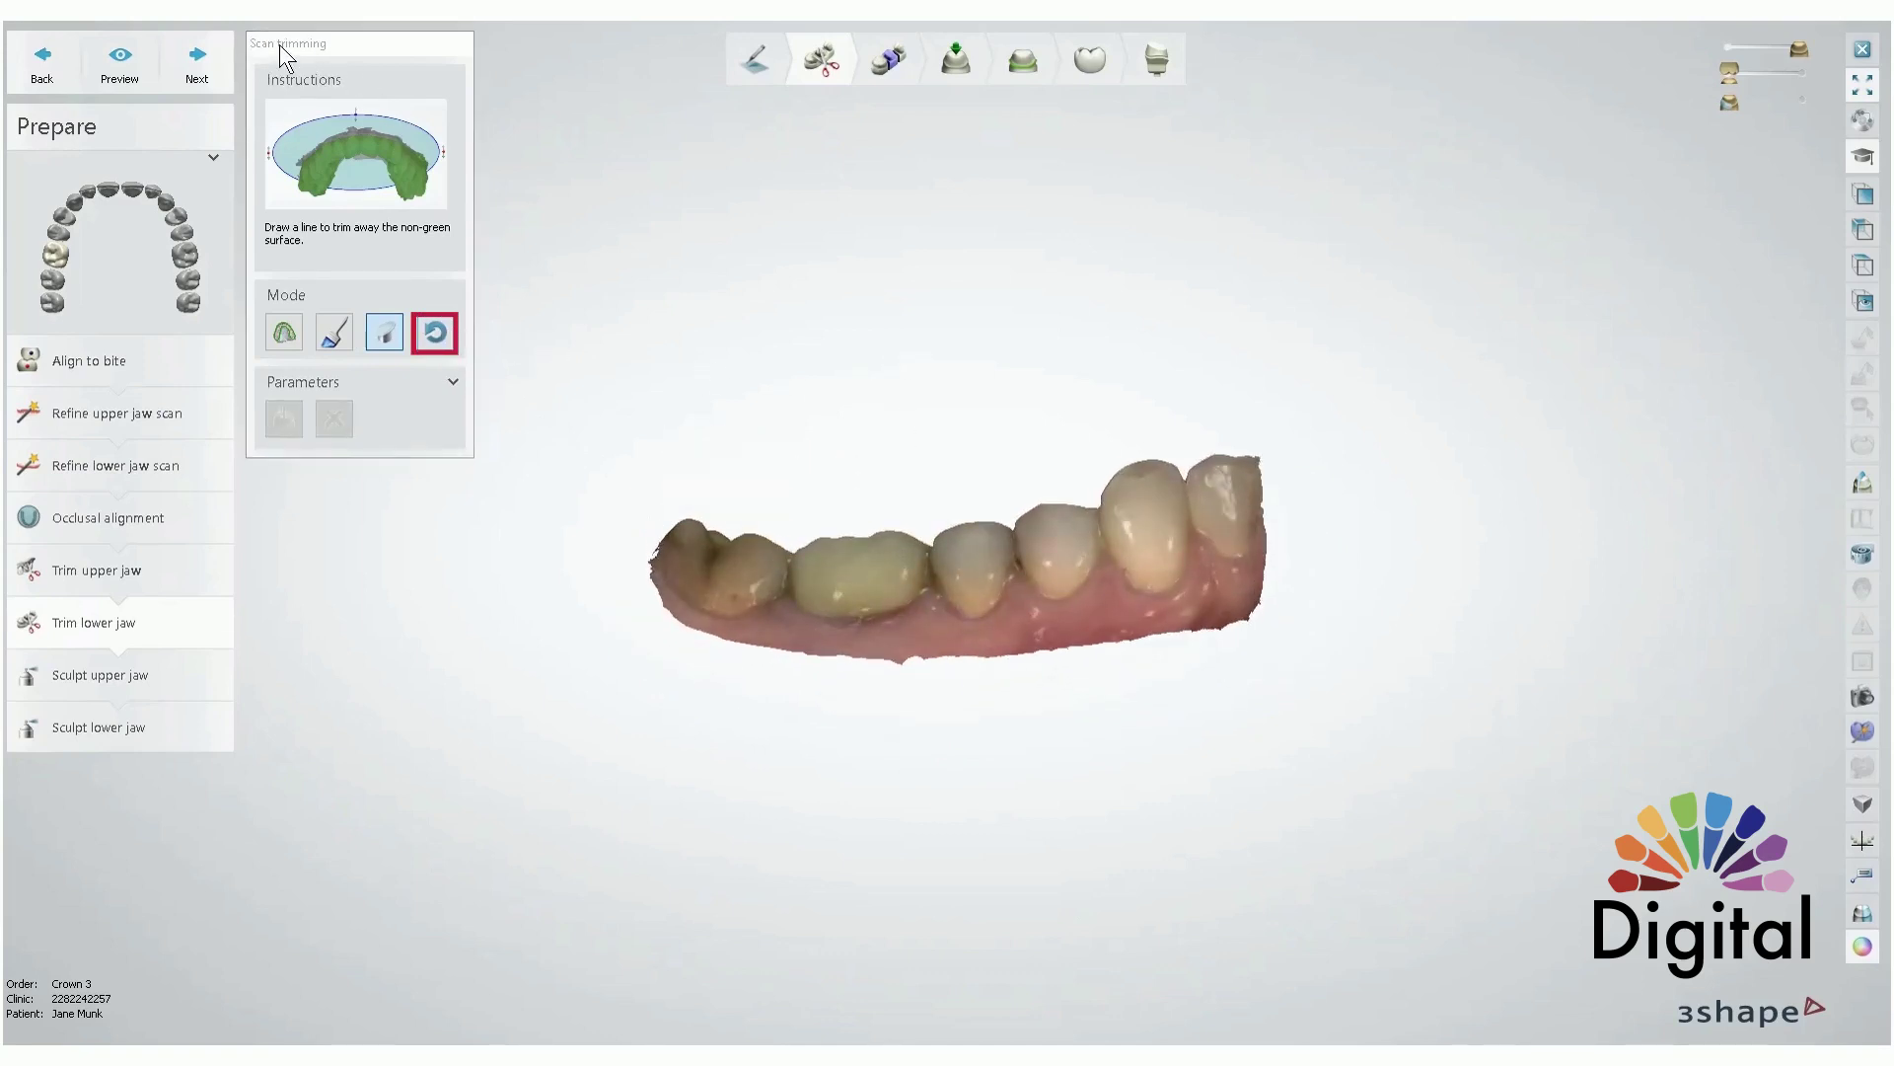
{"action": "mouse_move", "coordinate": [280, 44]}
{"action": "left_mouse_down"}
{"action": "mouse_move", "coordinate": [298, 116]}
{"action": "mouse_move", "coordinate": [286, 338]}
{"action": "left_mouse_up"}
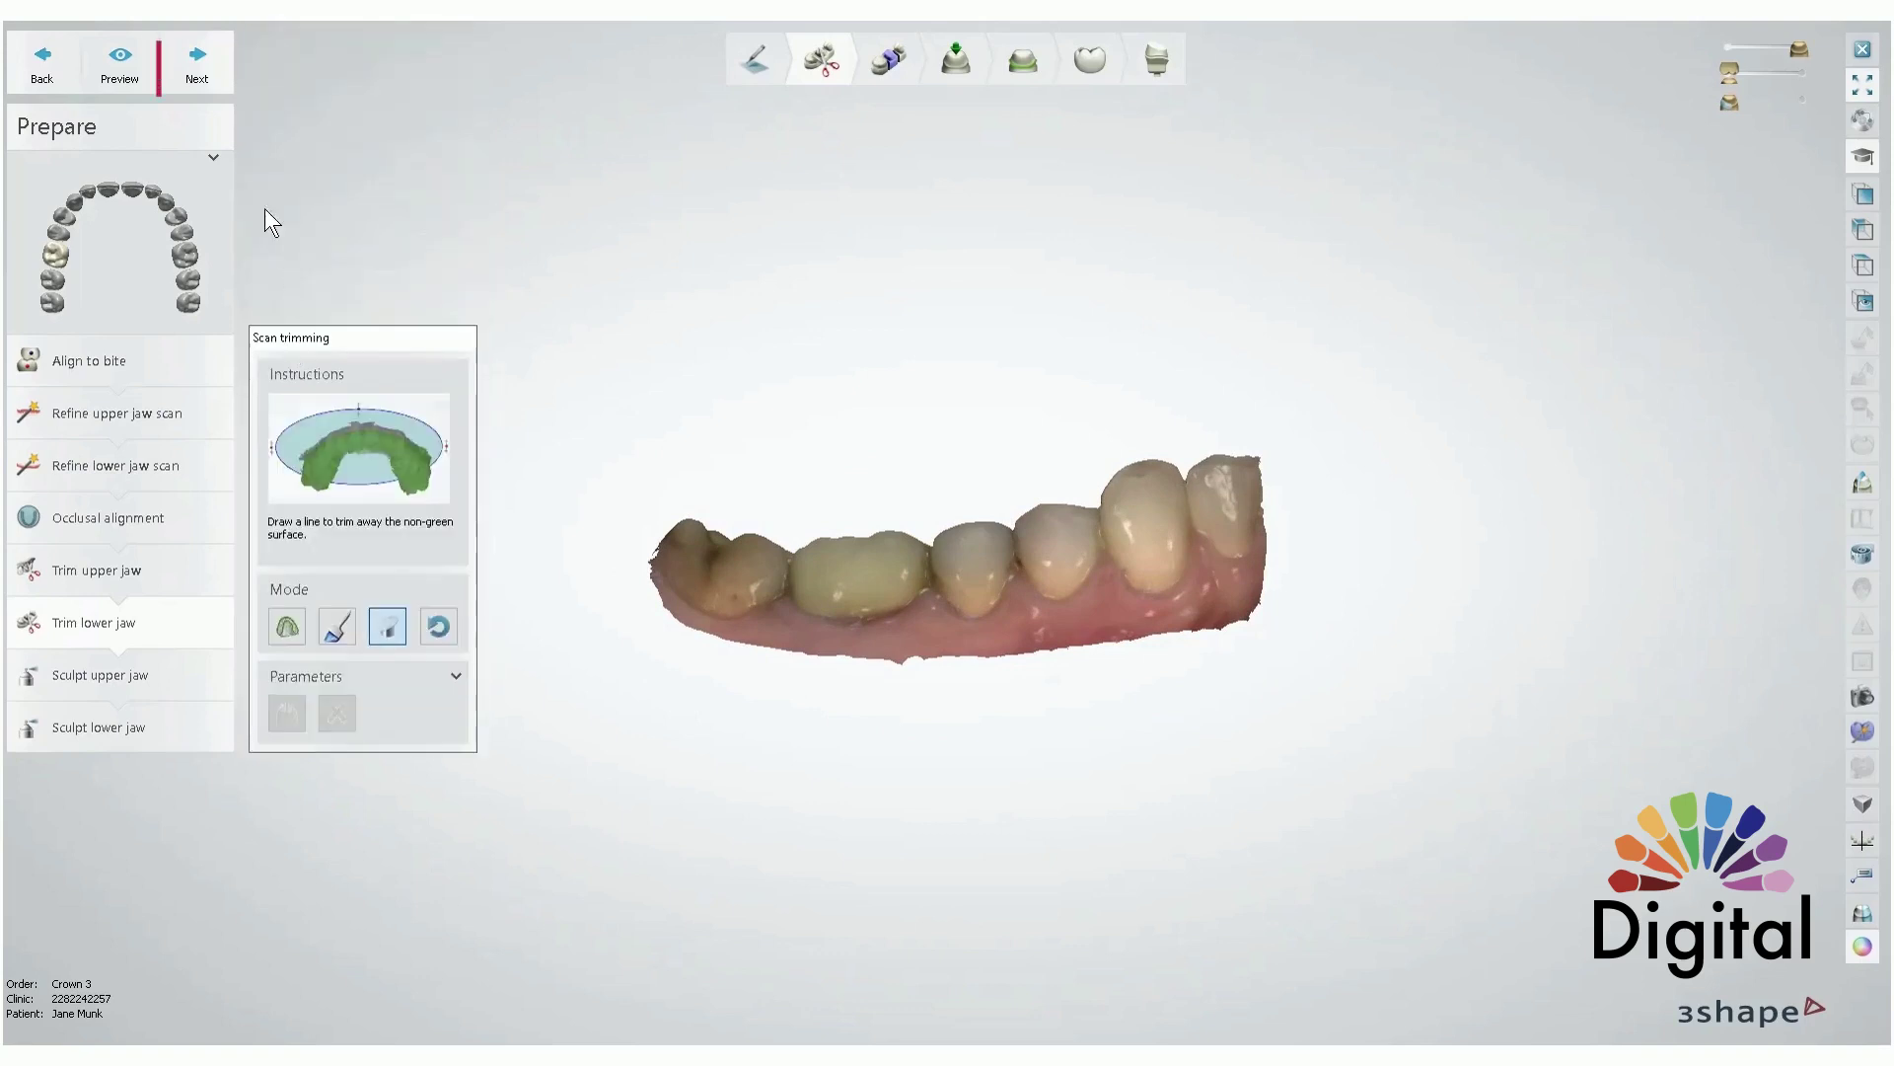
- Proceed to sculpting the upper jaw and turn off the scan's texture colours
{"action": "left_click", "coordinate": [200, 72]}
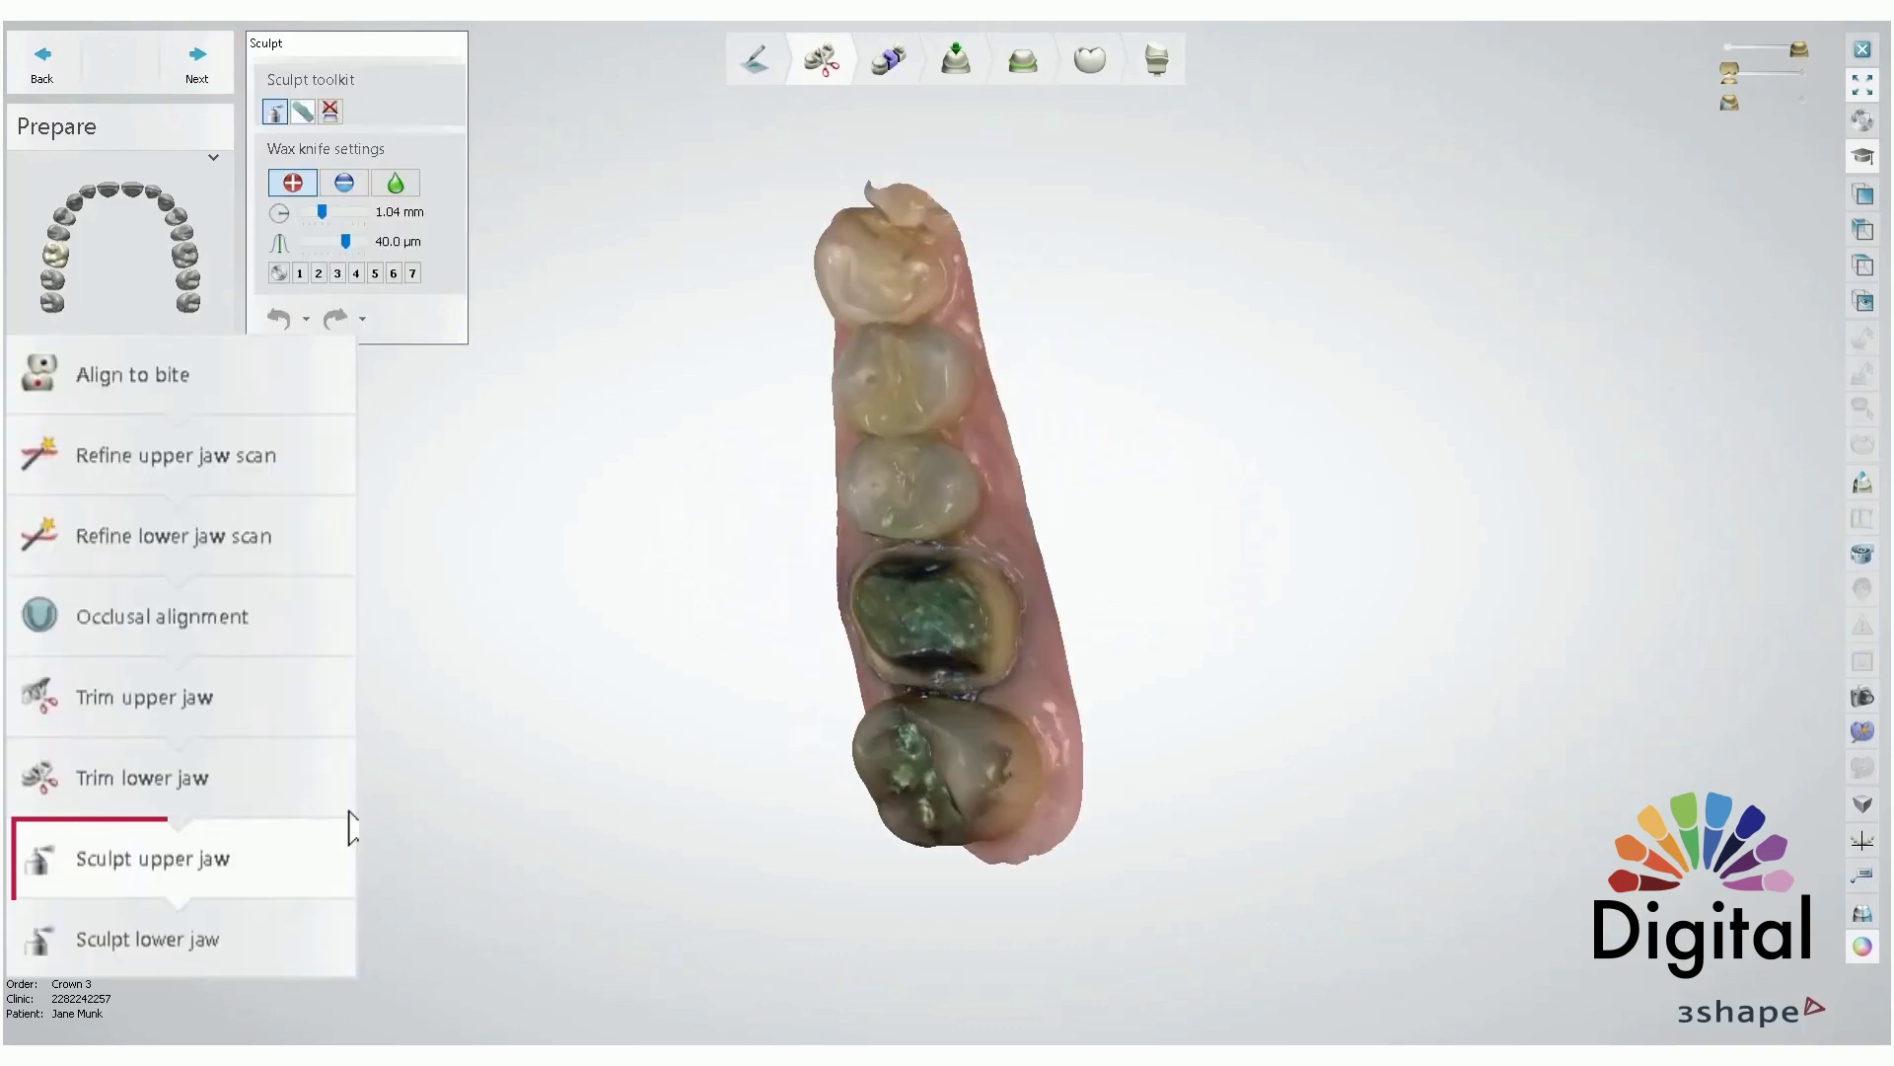
{"action": "left_click", "coordinate": [125, 871]}
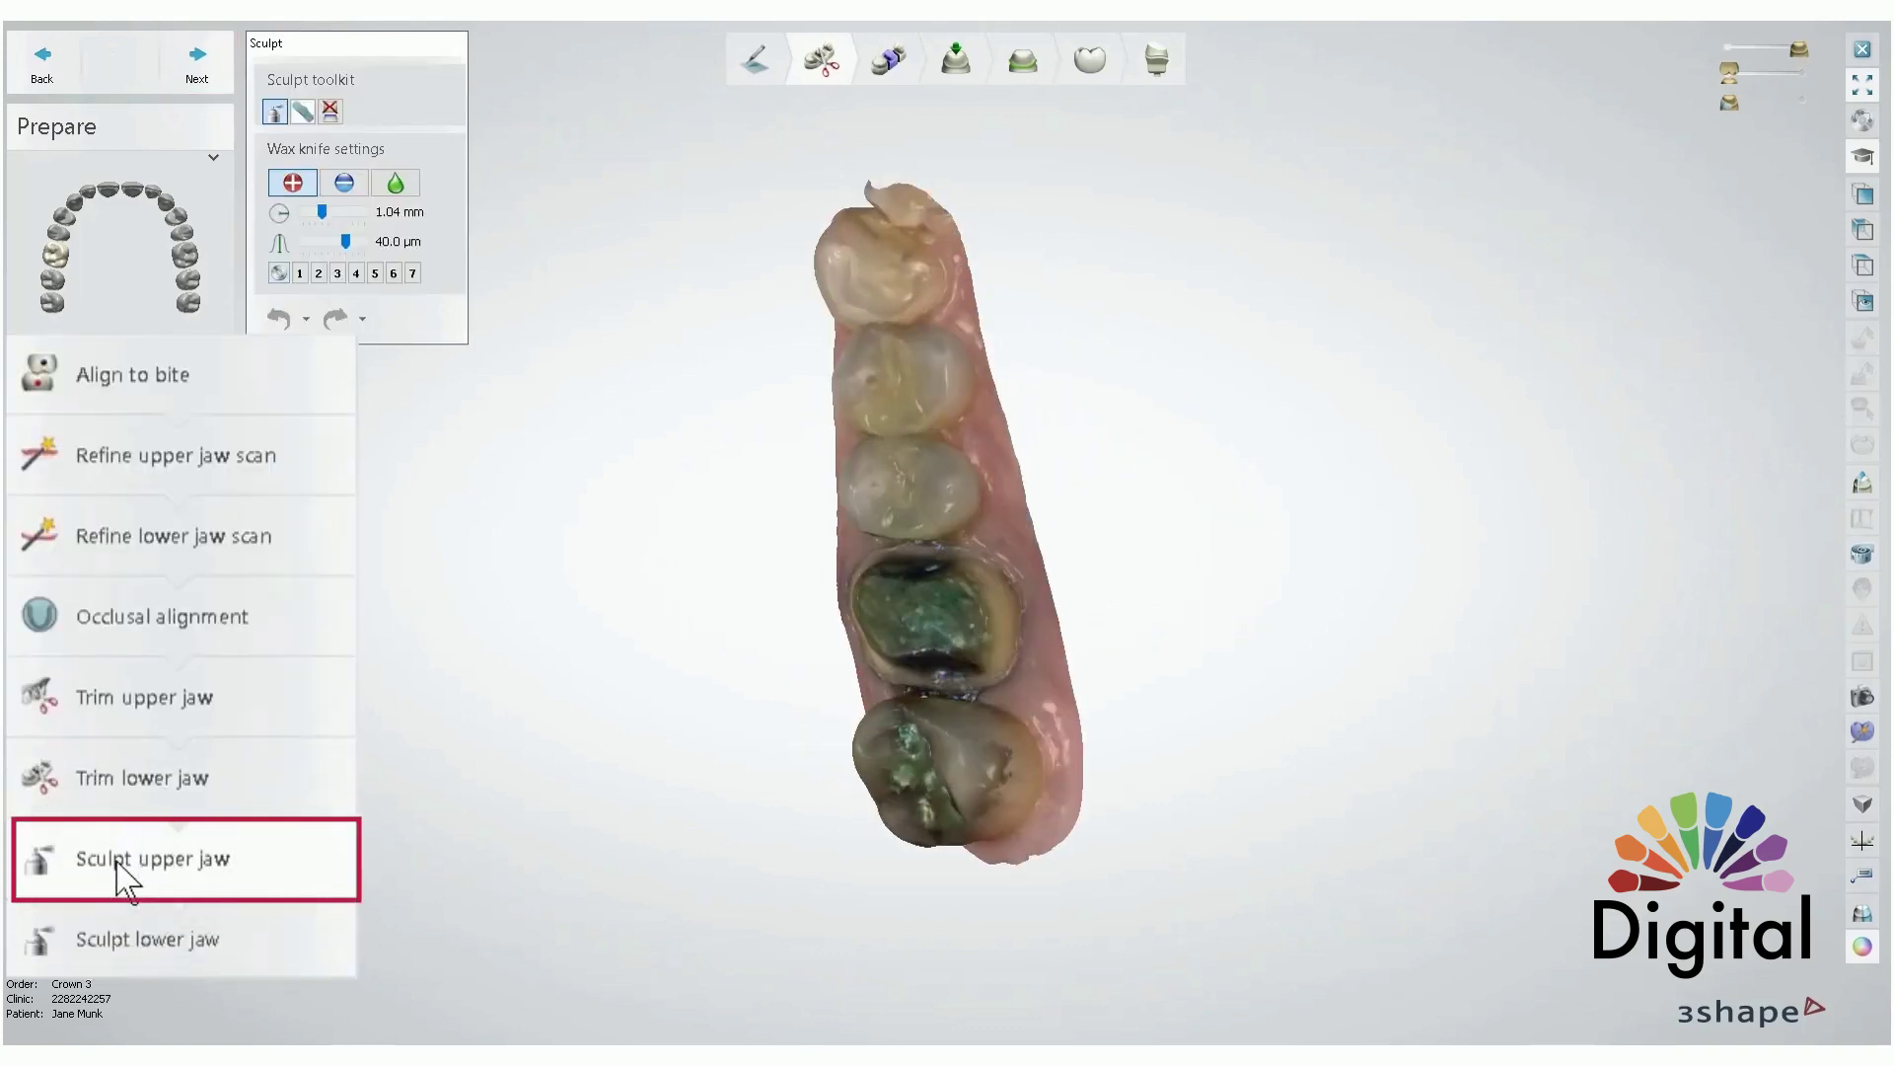
{"action": "right_click_drag", "start_coordinate": [877, 666], "coordinate": [929, 704]}
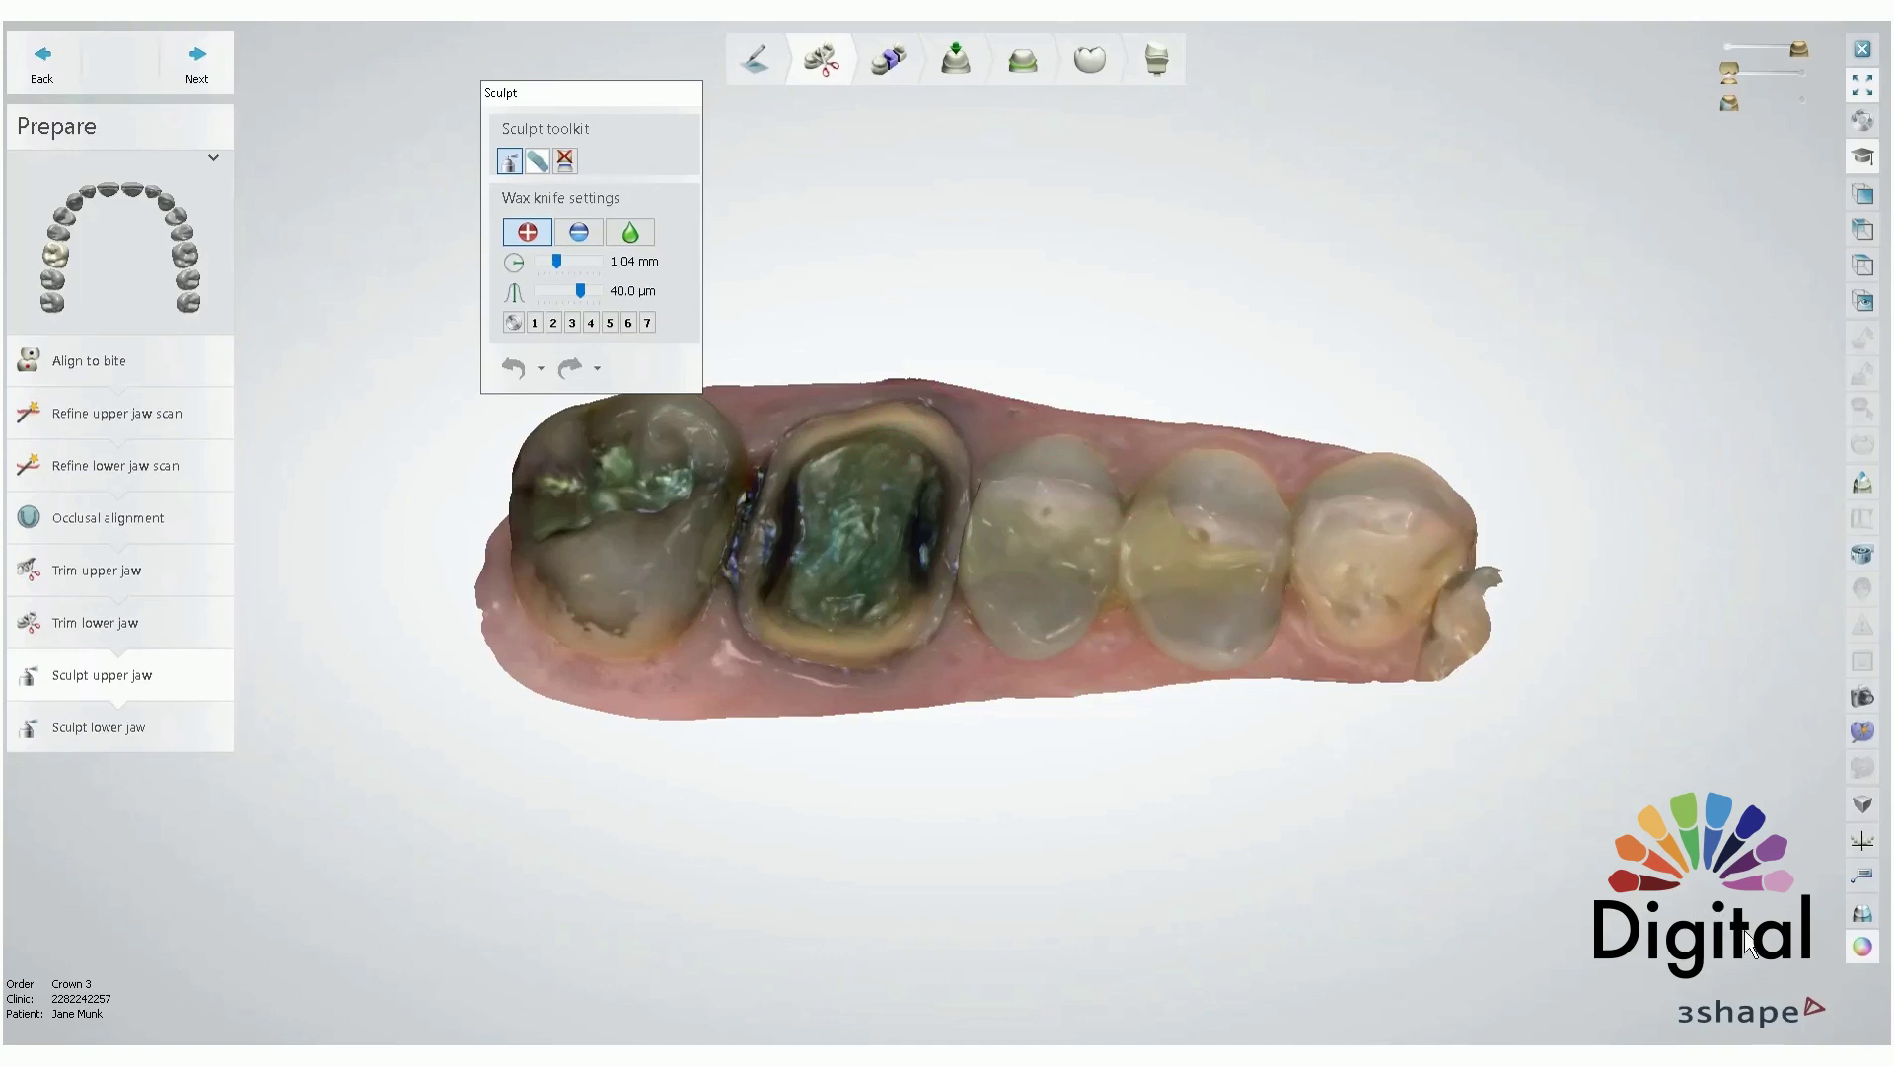
{"action": "left_click", "coordinate": [1864, 948]}
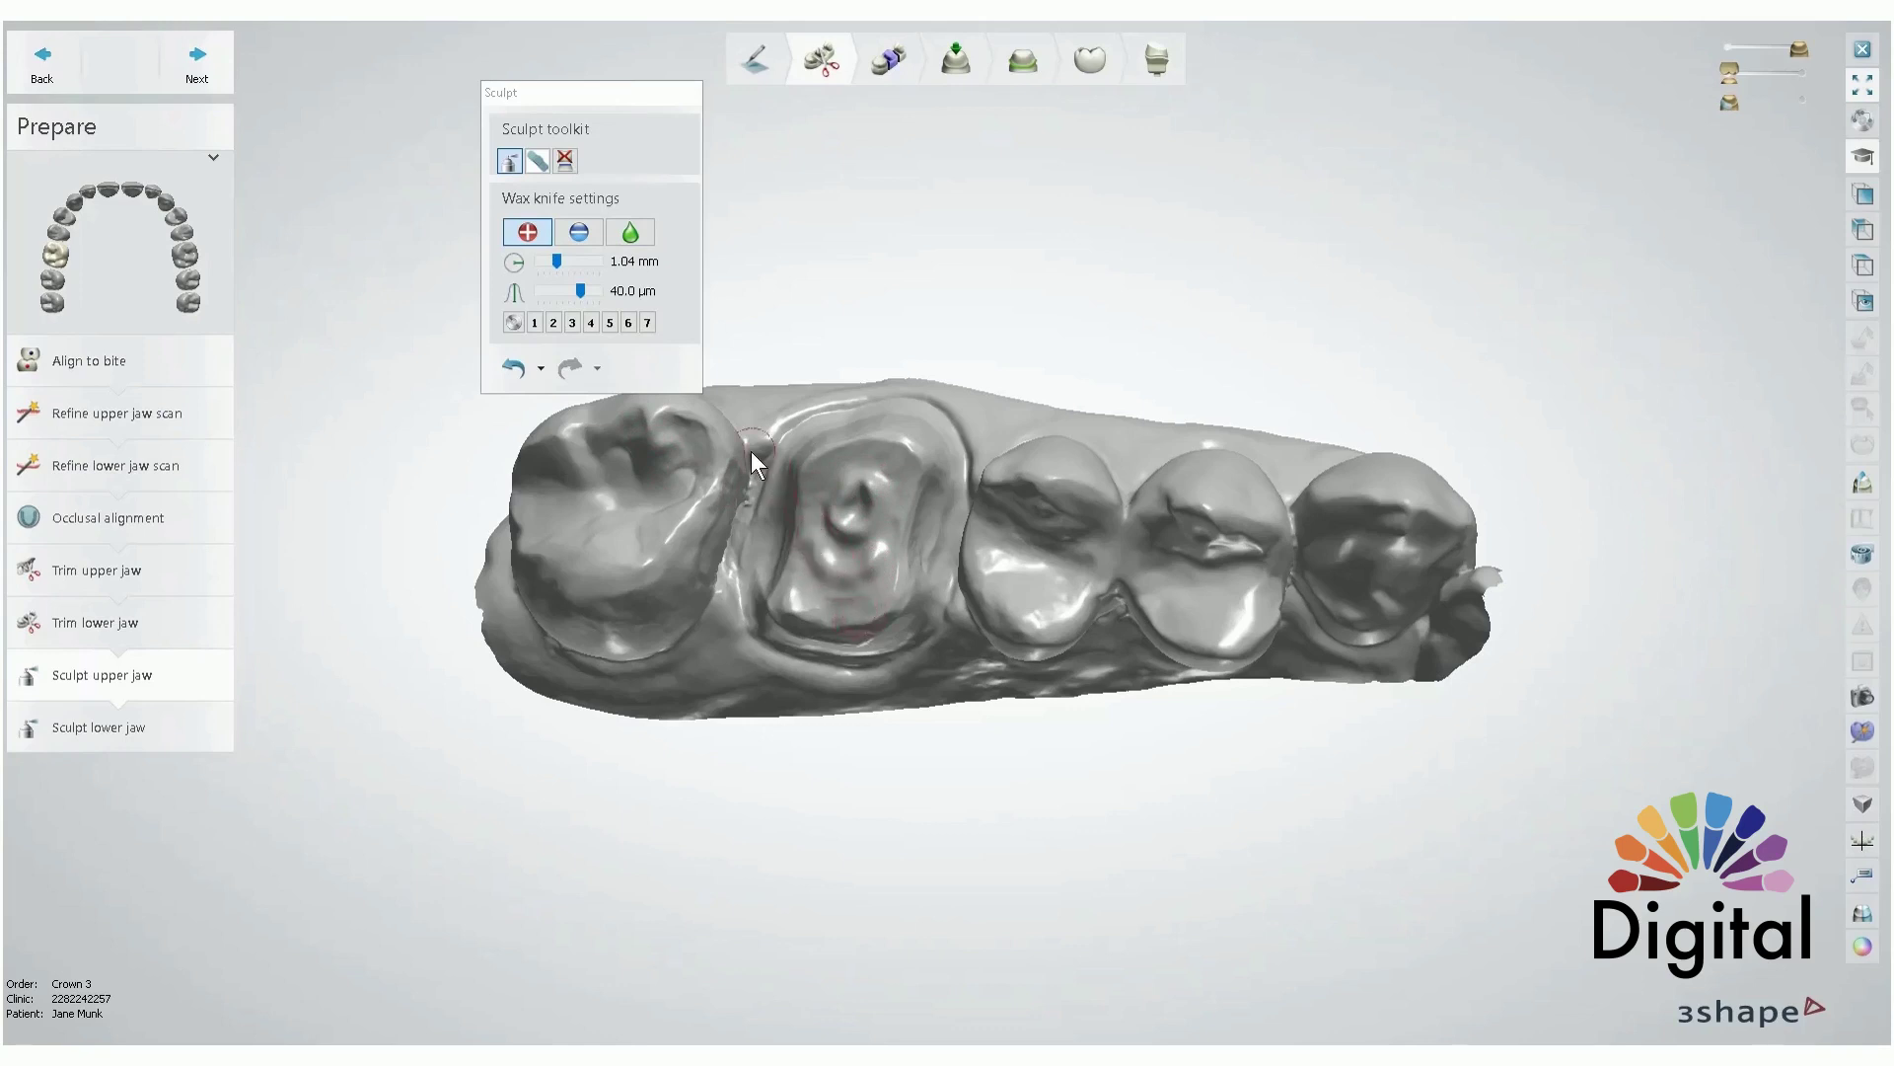
- Undo the wax added around the prepared tooth, then try removing material from the adjacent premolar and undo that too
{"action": "left_click", "coordinate": [512, 366]}
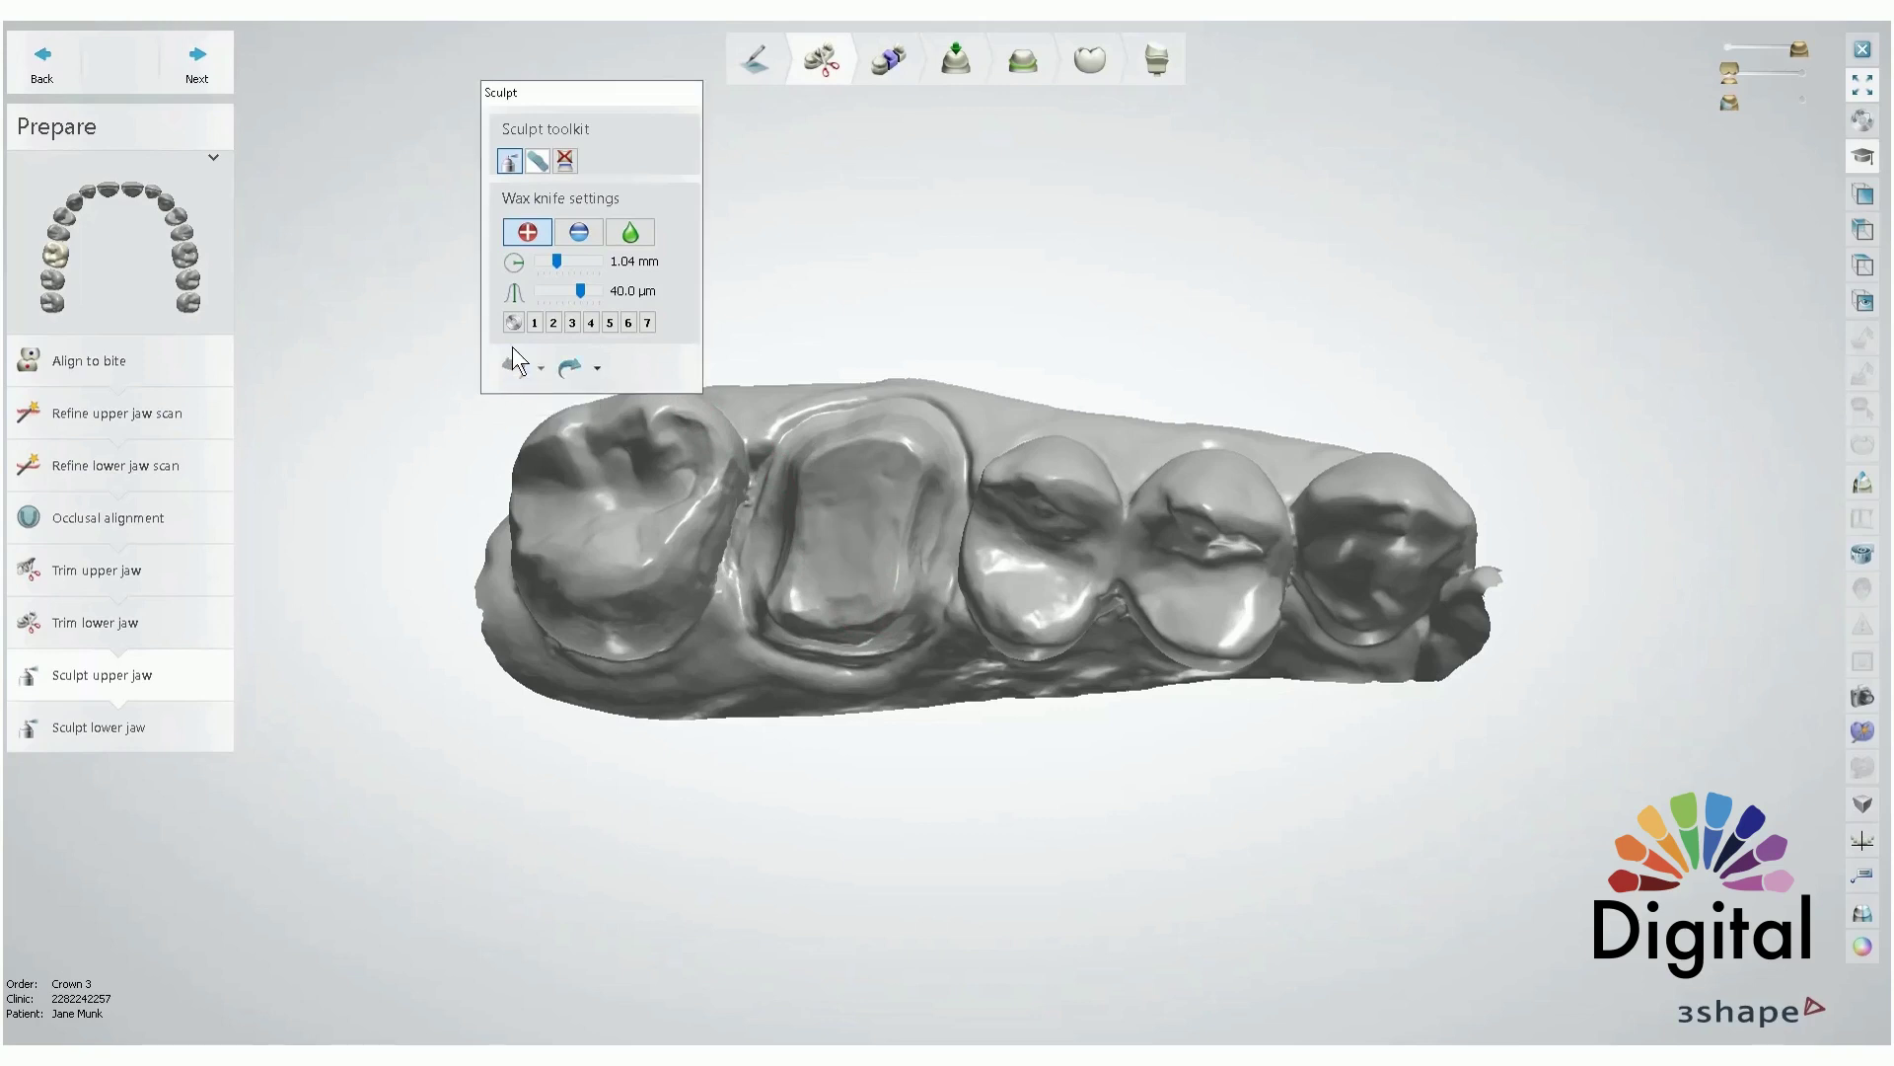
{"action": "left_click", "coordinate": [574, 238]}
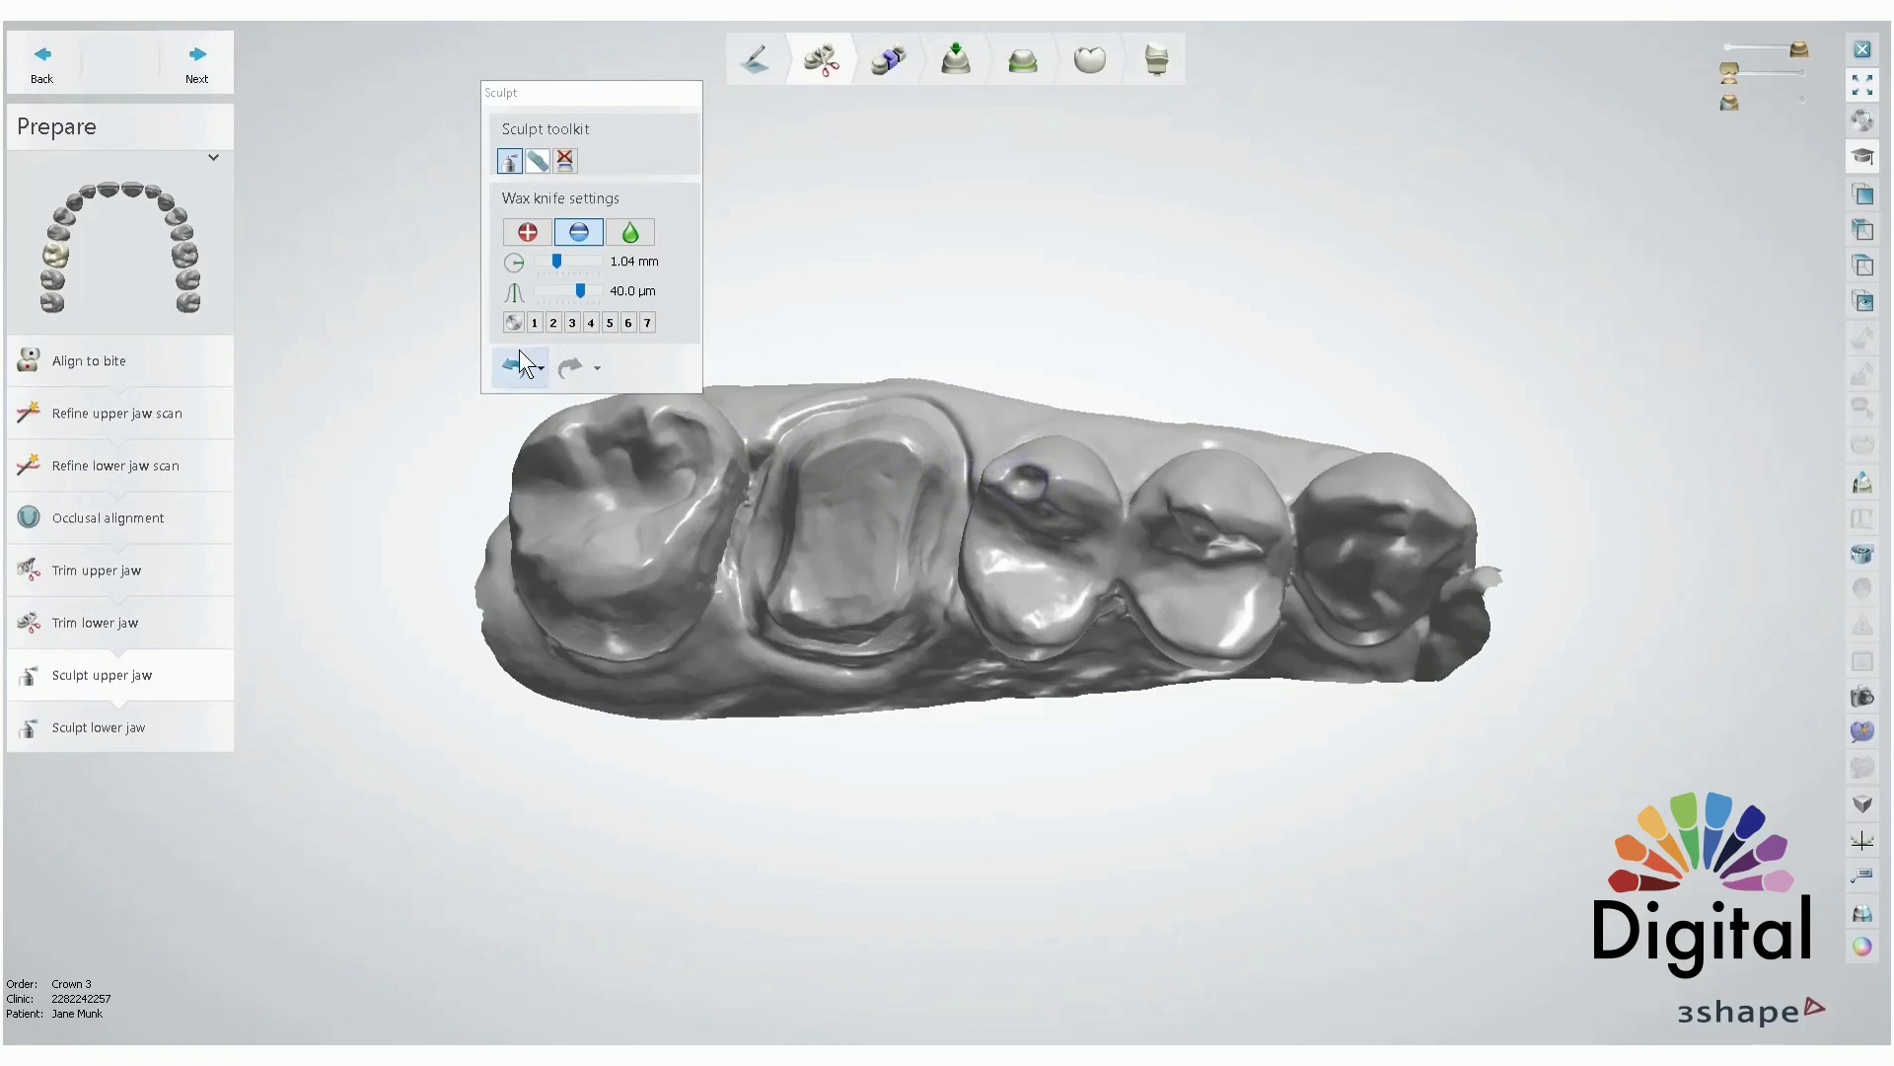
{"action": "left_click", "coordinate": [503, 366]}
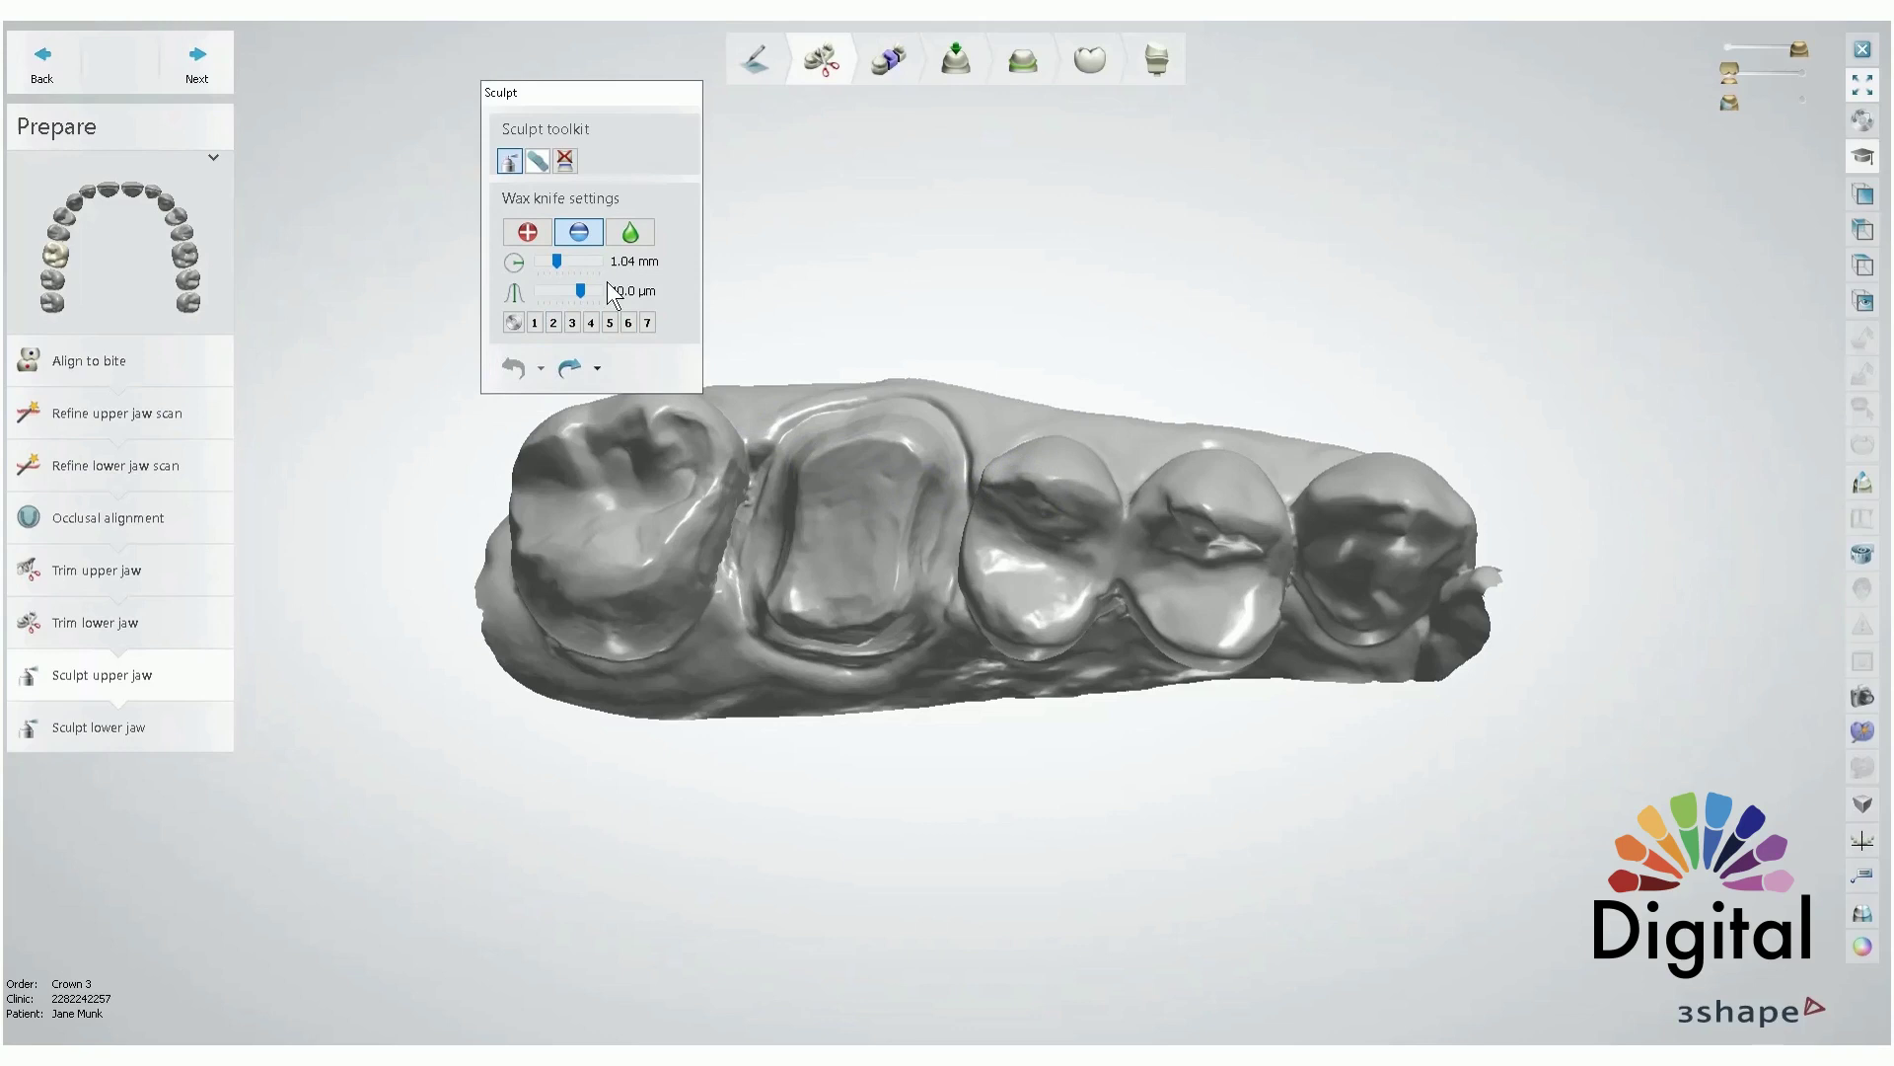
- Try smoothing the rear molar beside the preparation with a 1.04 mm wax knife at strength 1.40, and undo the strokes
{"action": "left_click", "coordinate": [630, 232]}
{"action": "scroll", "coordinate": [674, 485], "scroll_direction": "up", "scroll_amount": 5}
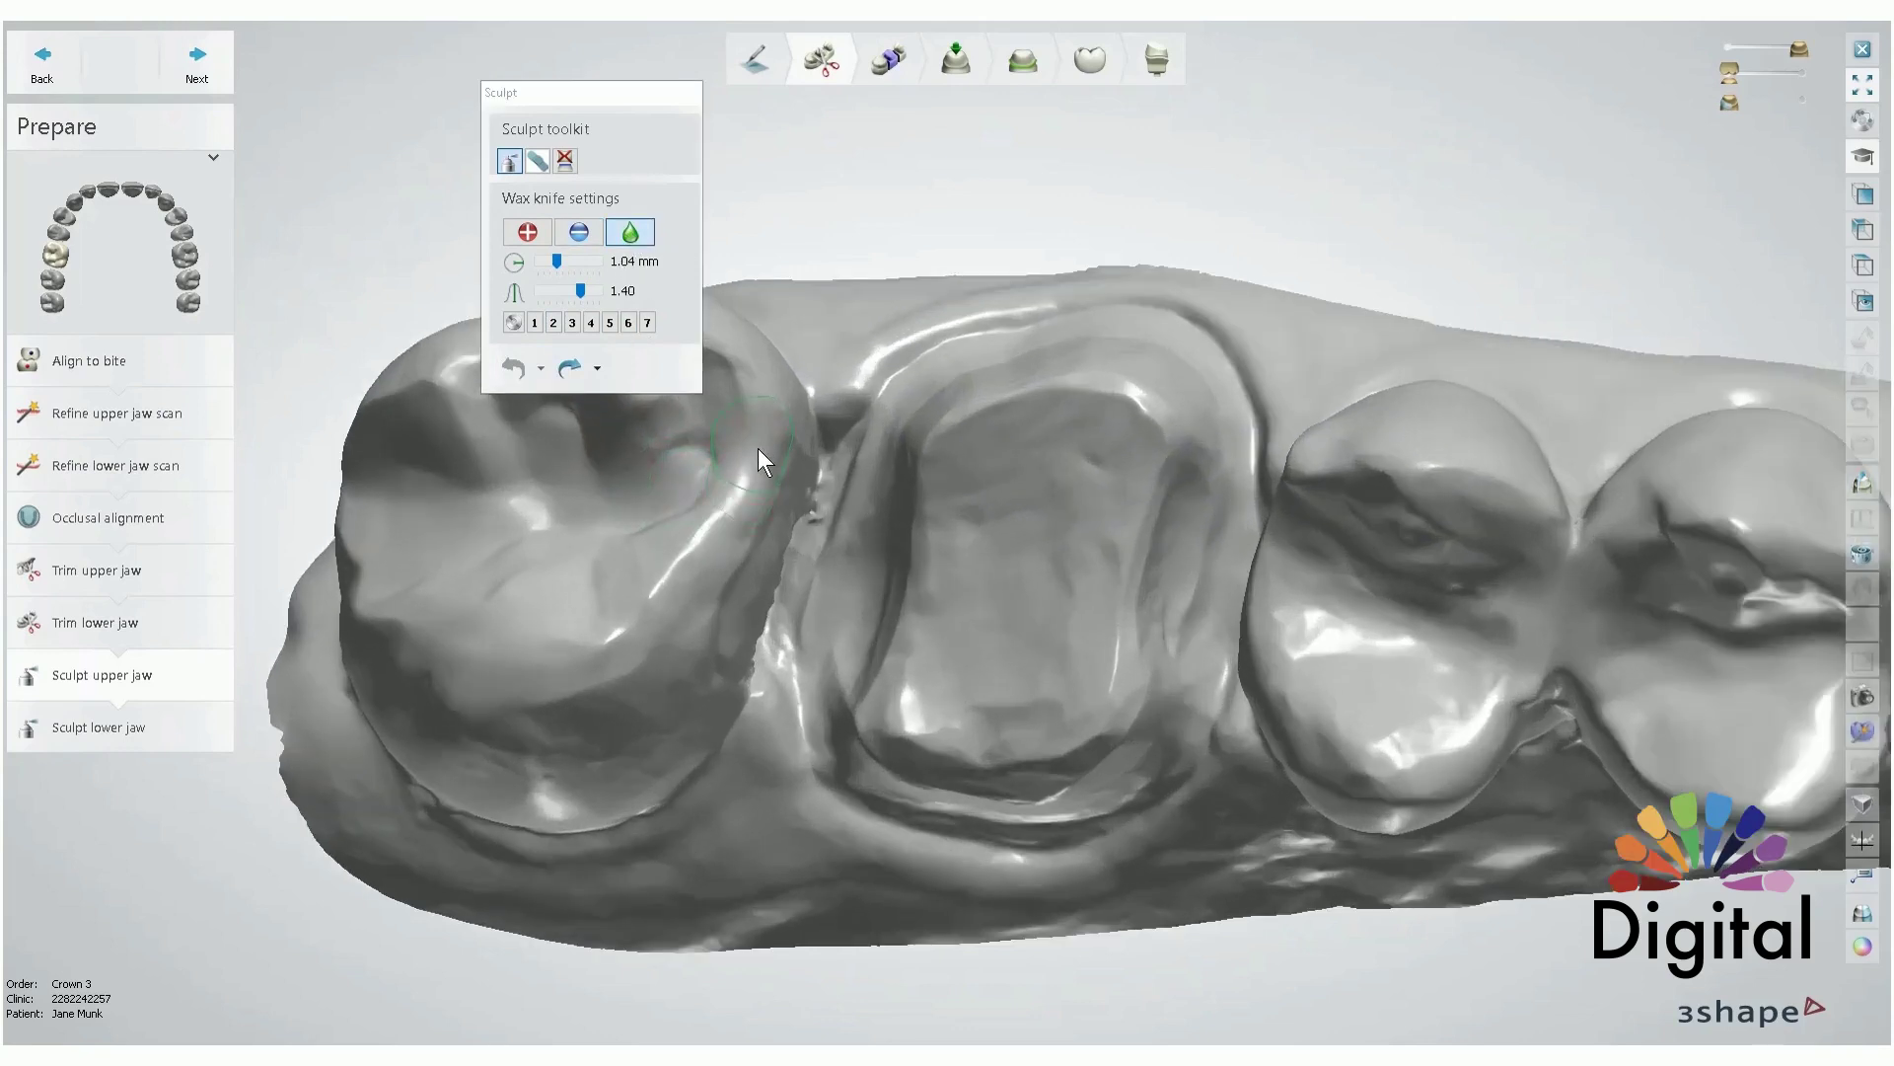
{"action": "mouse_move", "coordinate": [602, 606]}
{"action": "left_mouse_down"}
{"action": "mouse_move", "coordinate": [747, 528]}
{"action": "mouse_move", "coordinate": [819, 460]}
{"action": "left_mouse_up"}
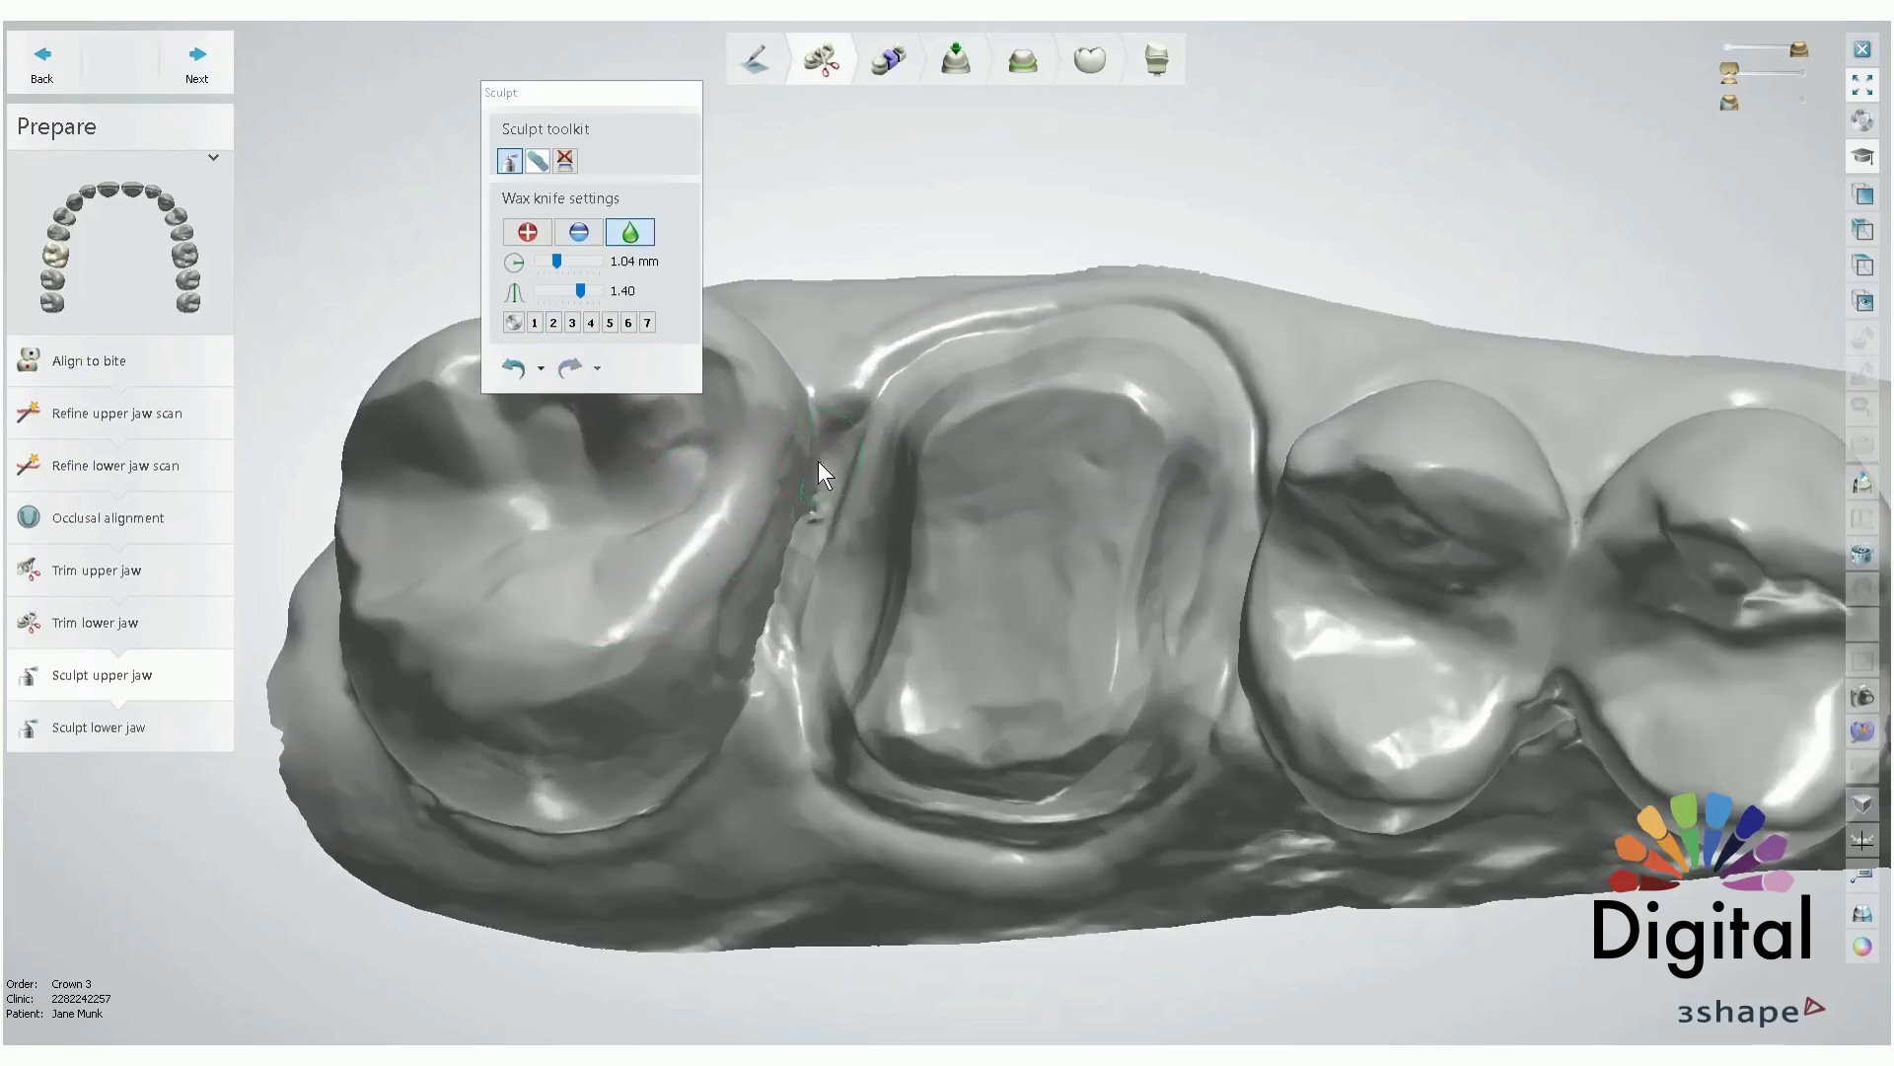
{"action": "left_click", "coordinate": [541, 369]}
{"action": "left_click", "coordinate": [555, 432]}
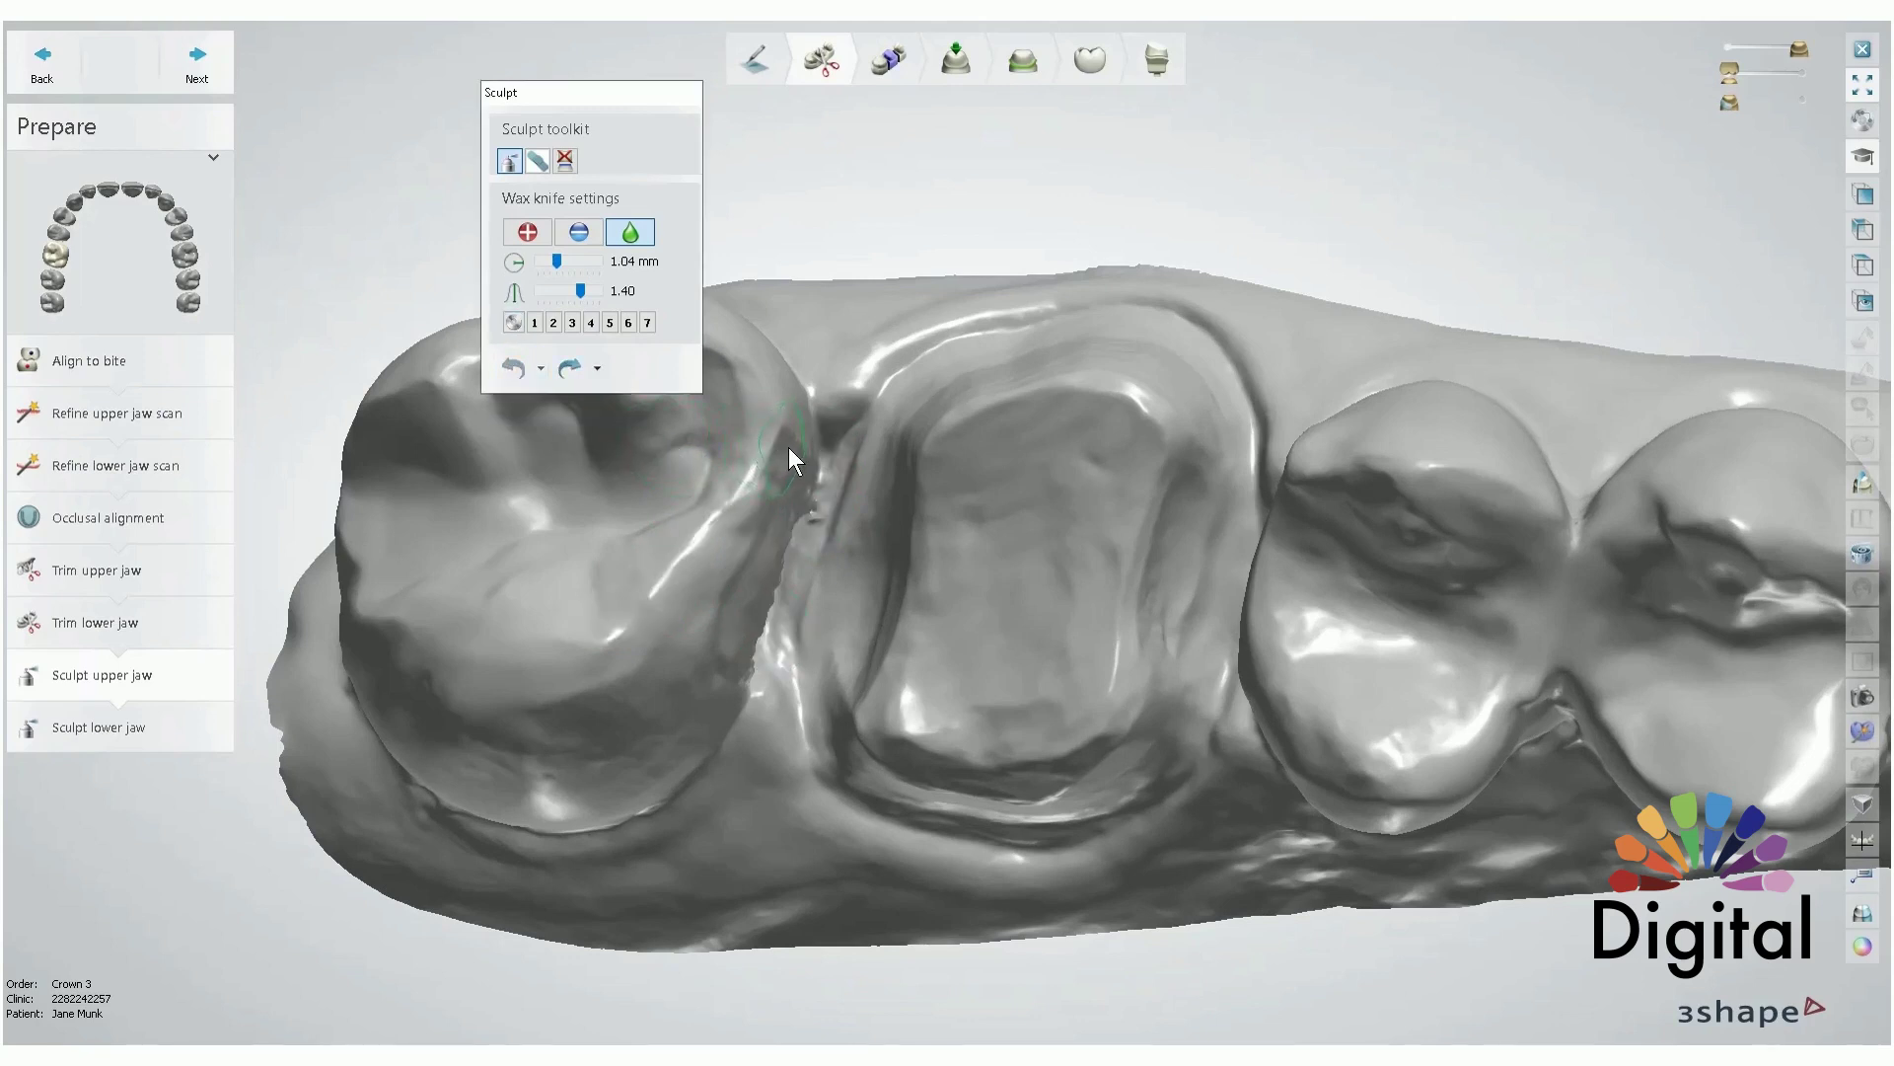
{"action": "scroll", "coordinate": [791, 444], "scroll_direction": "down", "scroll_amount": 3}
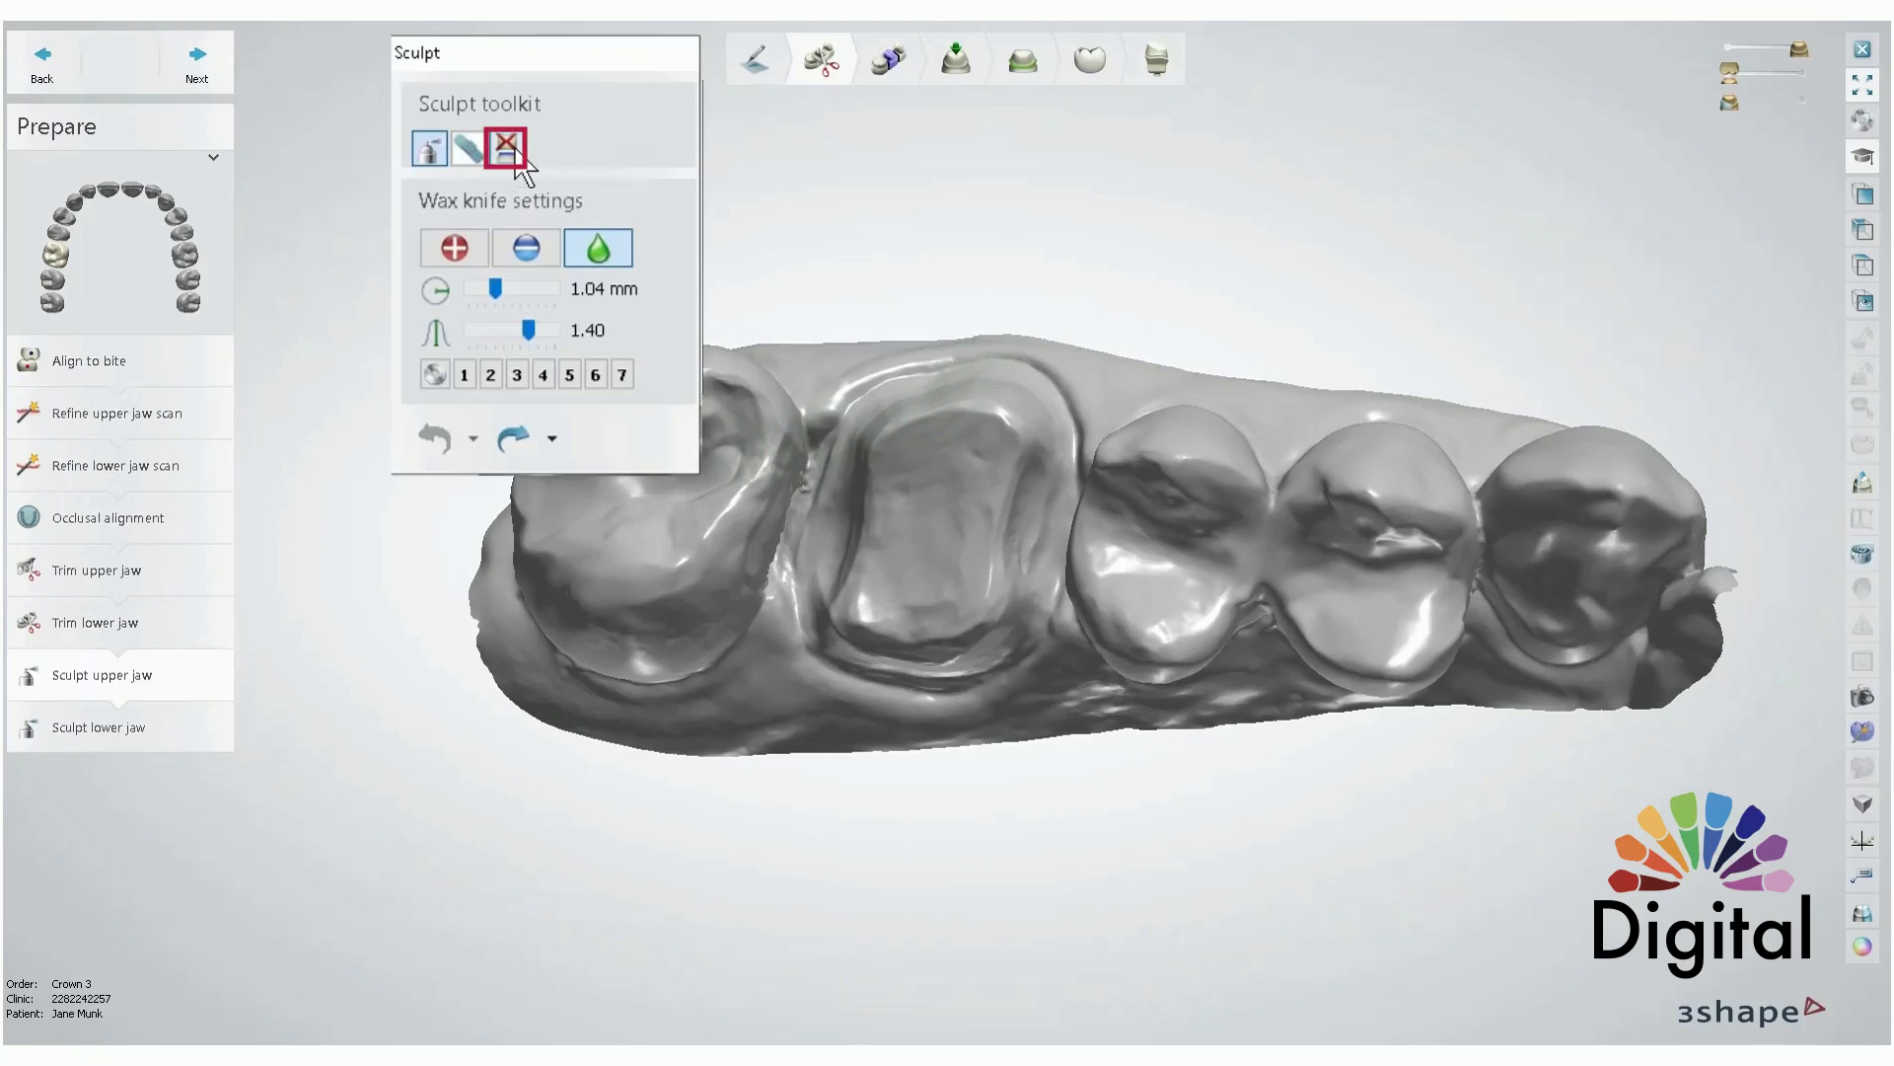
- Try extracting the premolar next to the preparation with automatic tooth detection and automatic application enabled, and undo the extraction
{"action": "left_click", "coordinate": [329, 111]}
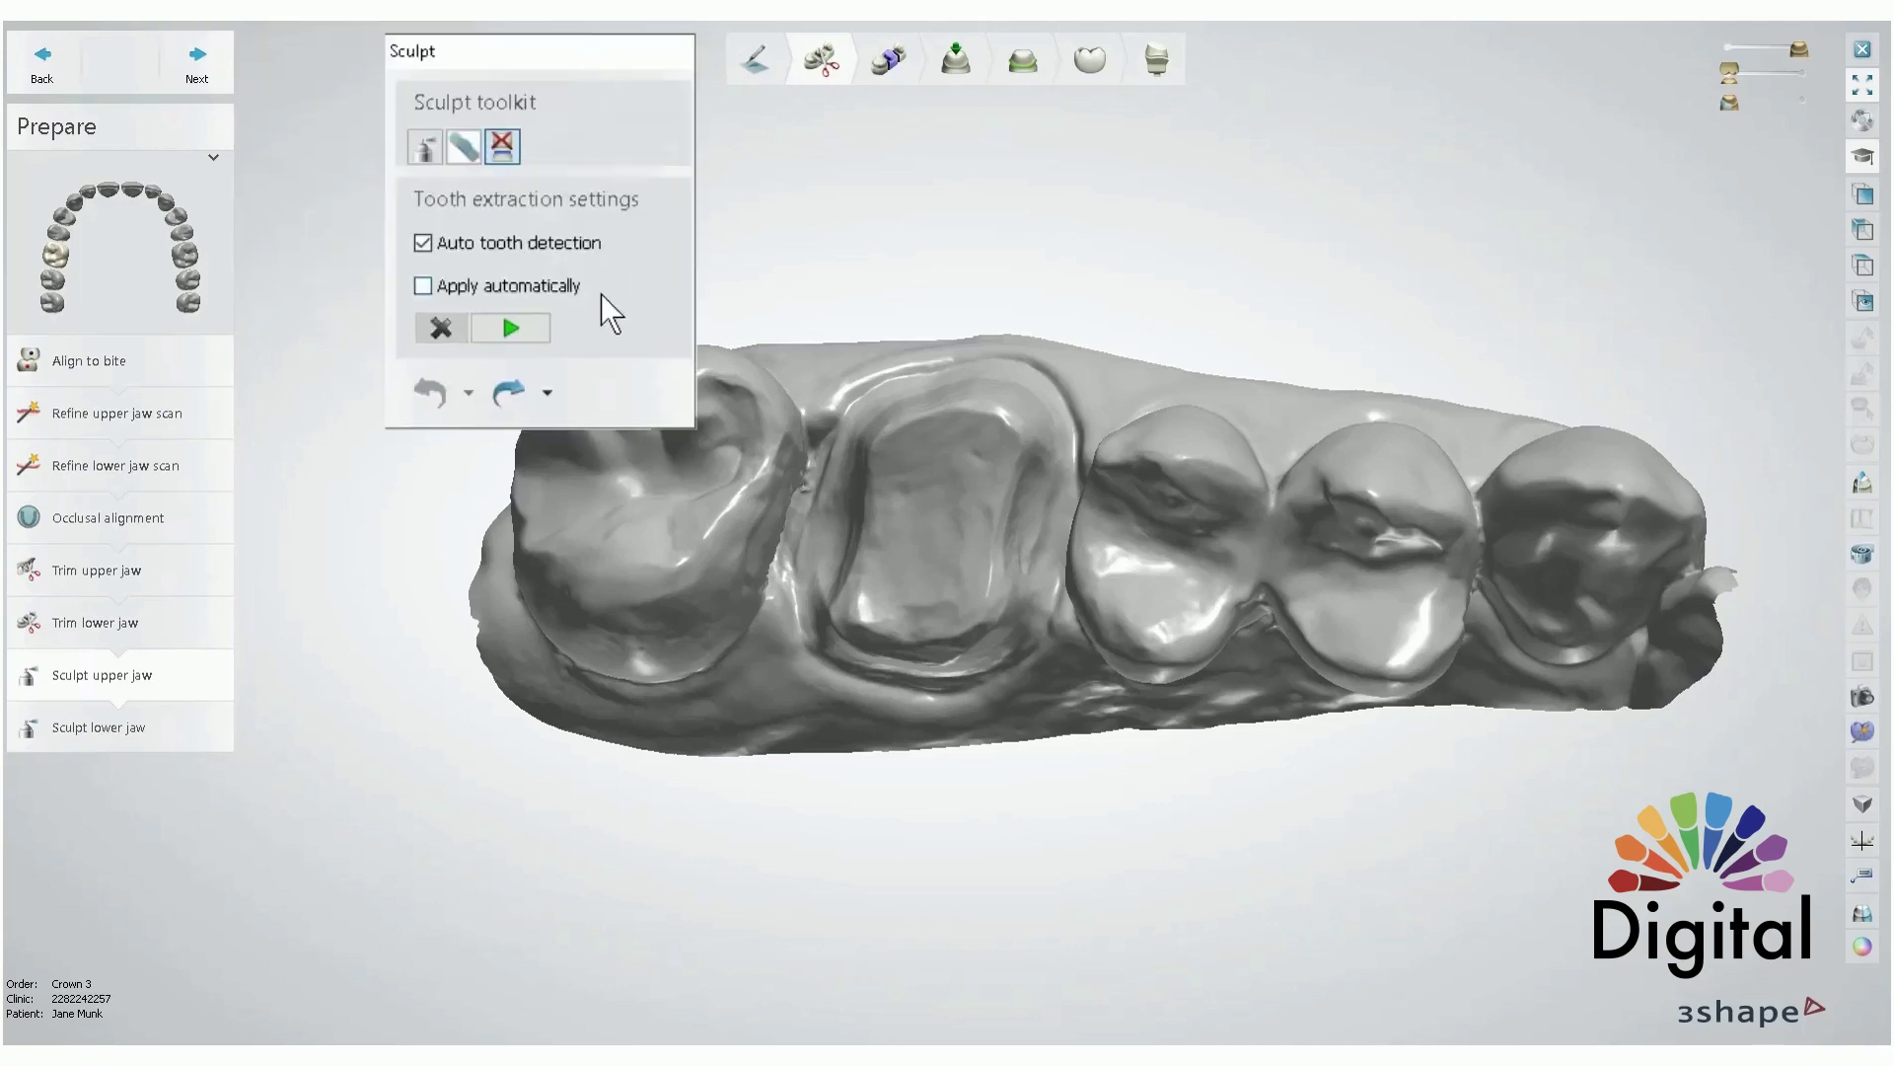
{"action": "left_click", "coordinate": [424, 291]}
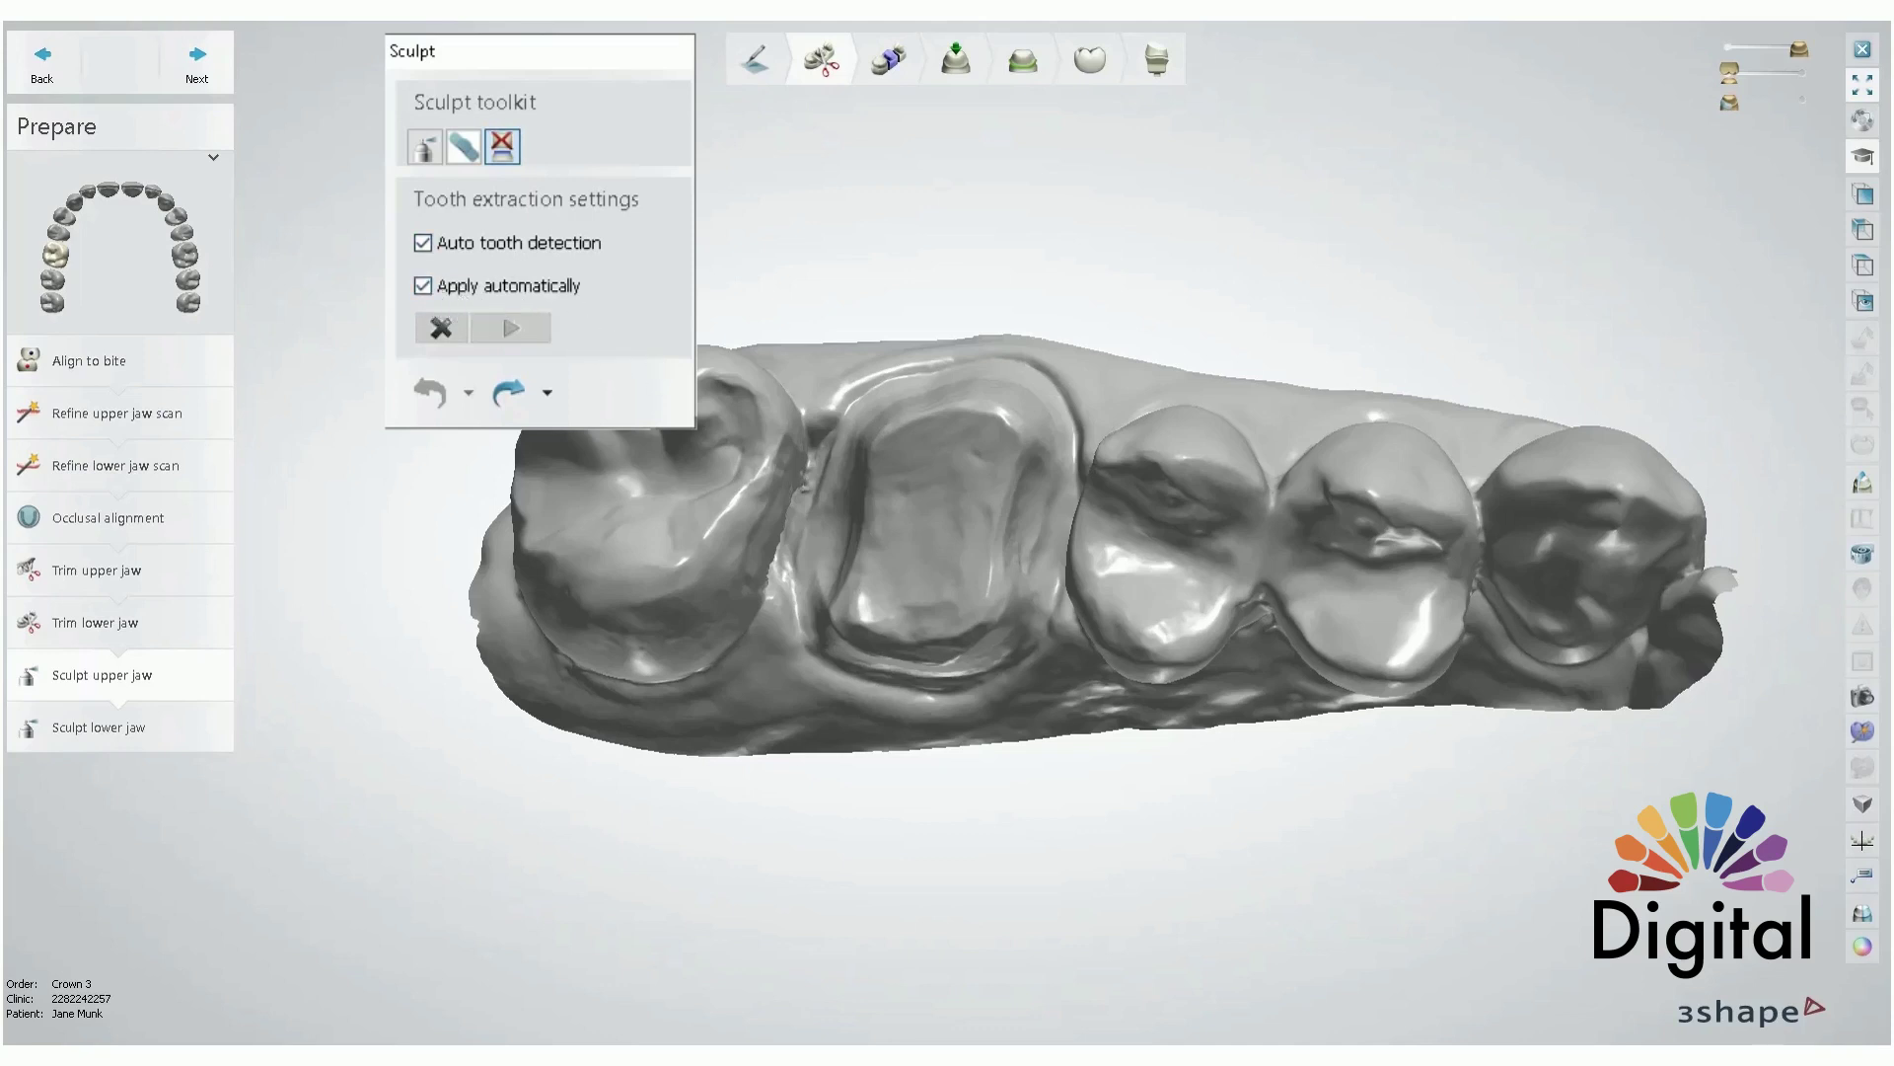
{"action": "right_click_drag", "start_coordinate": [1023, 499], "coordinate": [1029, 491]}
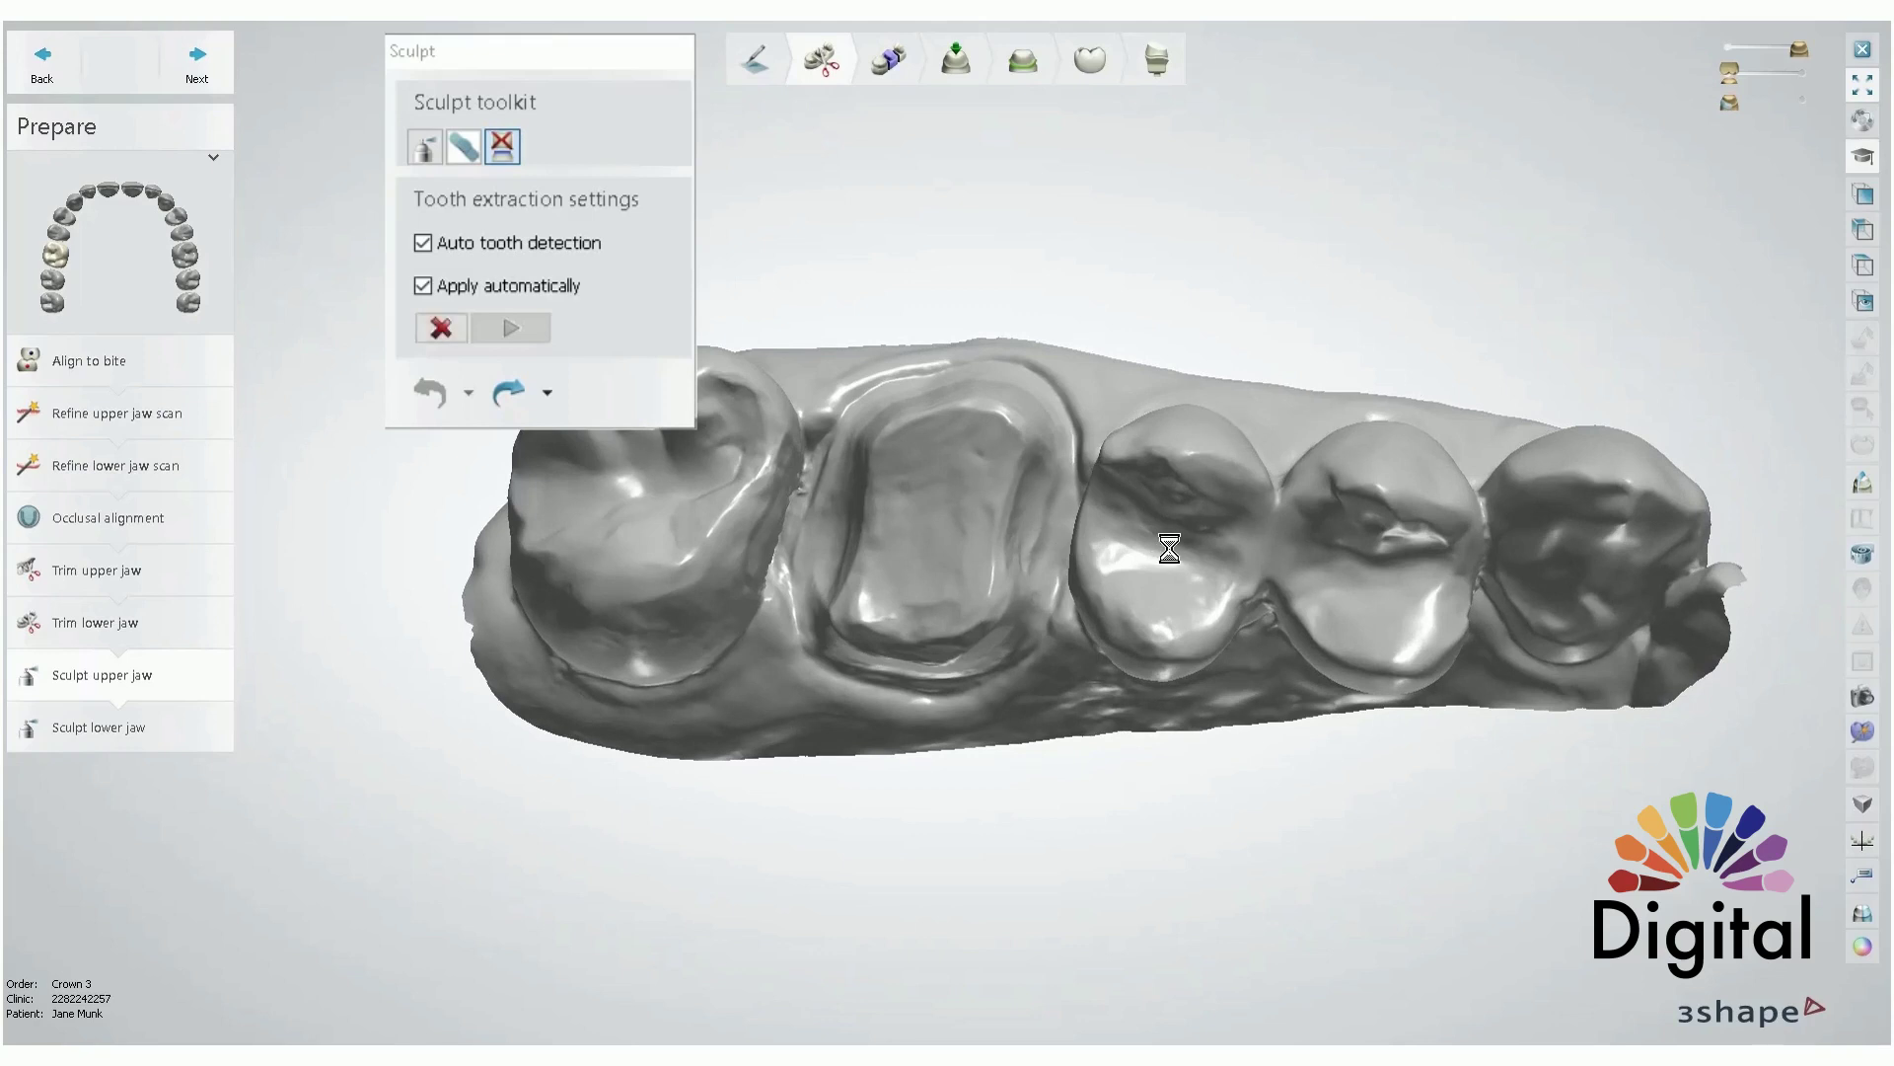
{"action": "mouse_move", "coordinate": [1172, 552]}
{"action": "right_mouse_down"}
{"action": "mouse_move", "coordinate": [1175, 410]}
{"action": "mouse_move", "coordinate": [1189, 559]}
{"action": "right_mouse_up"}
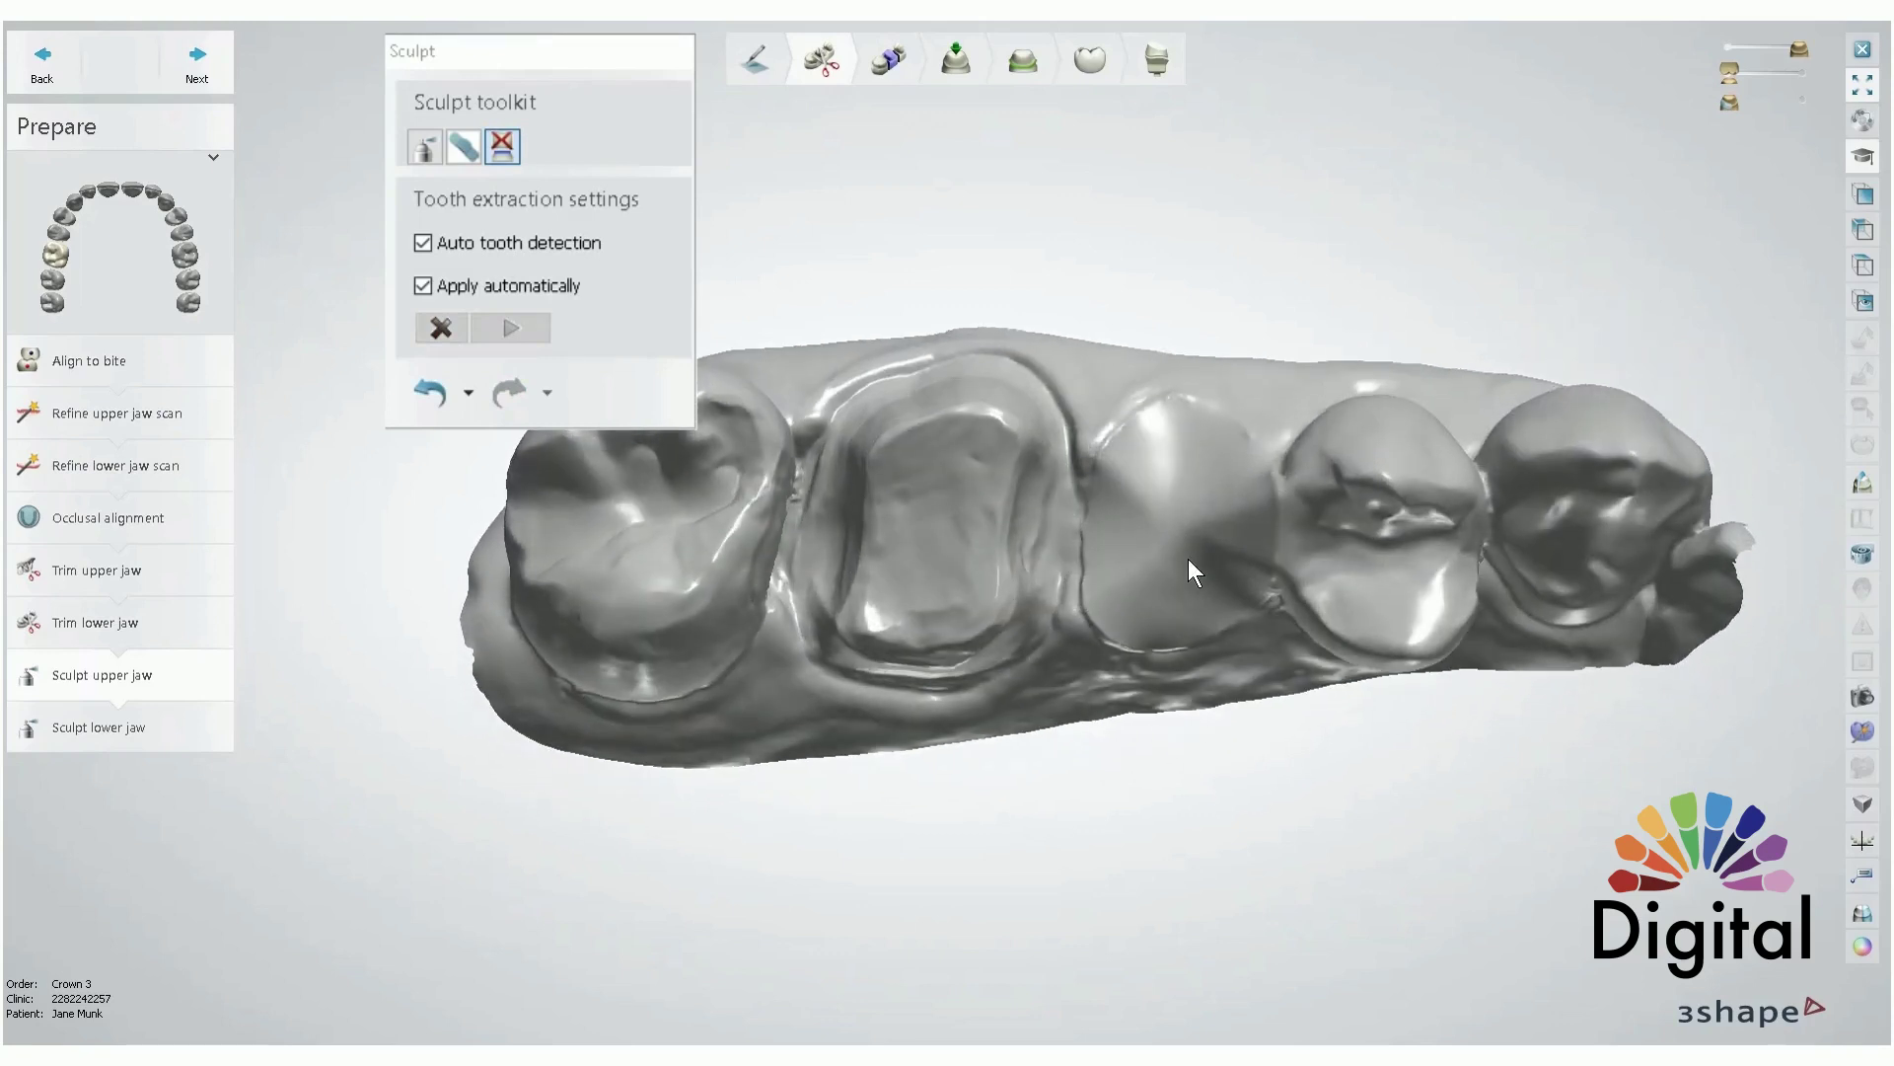
{"action": "left_click", "coordinate": [427, 388]}
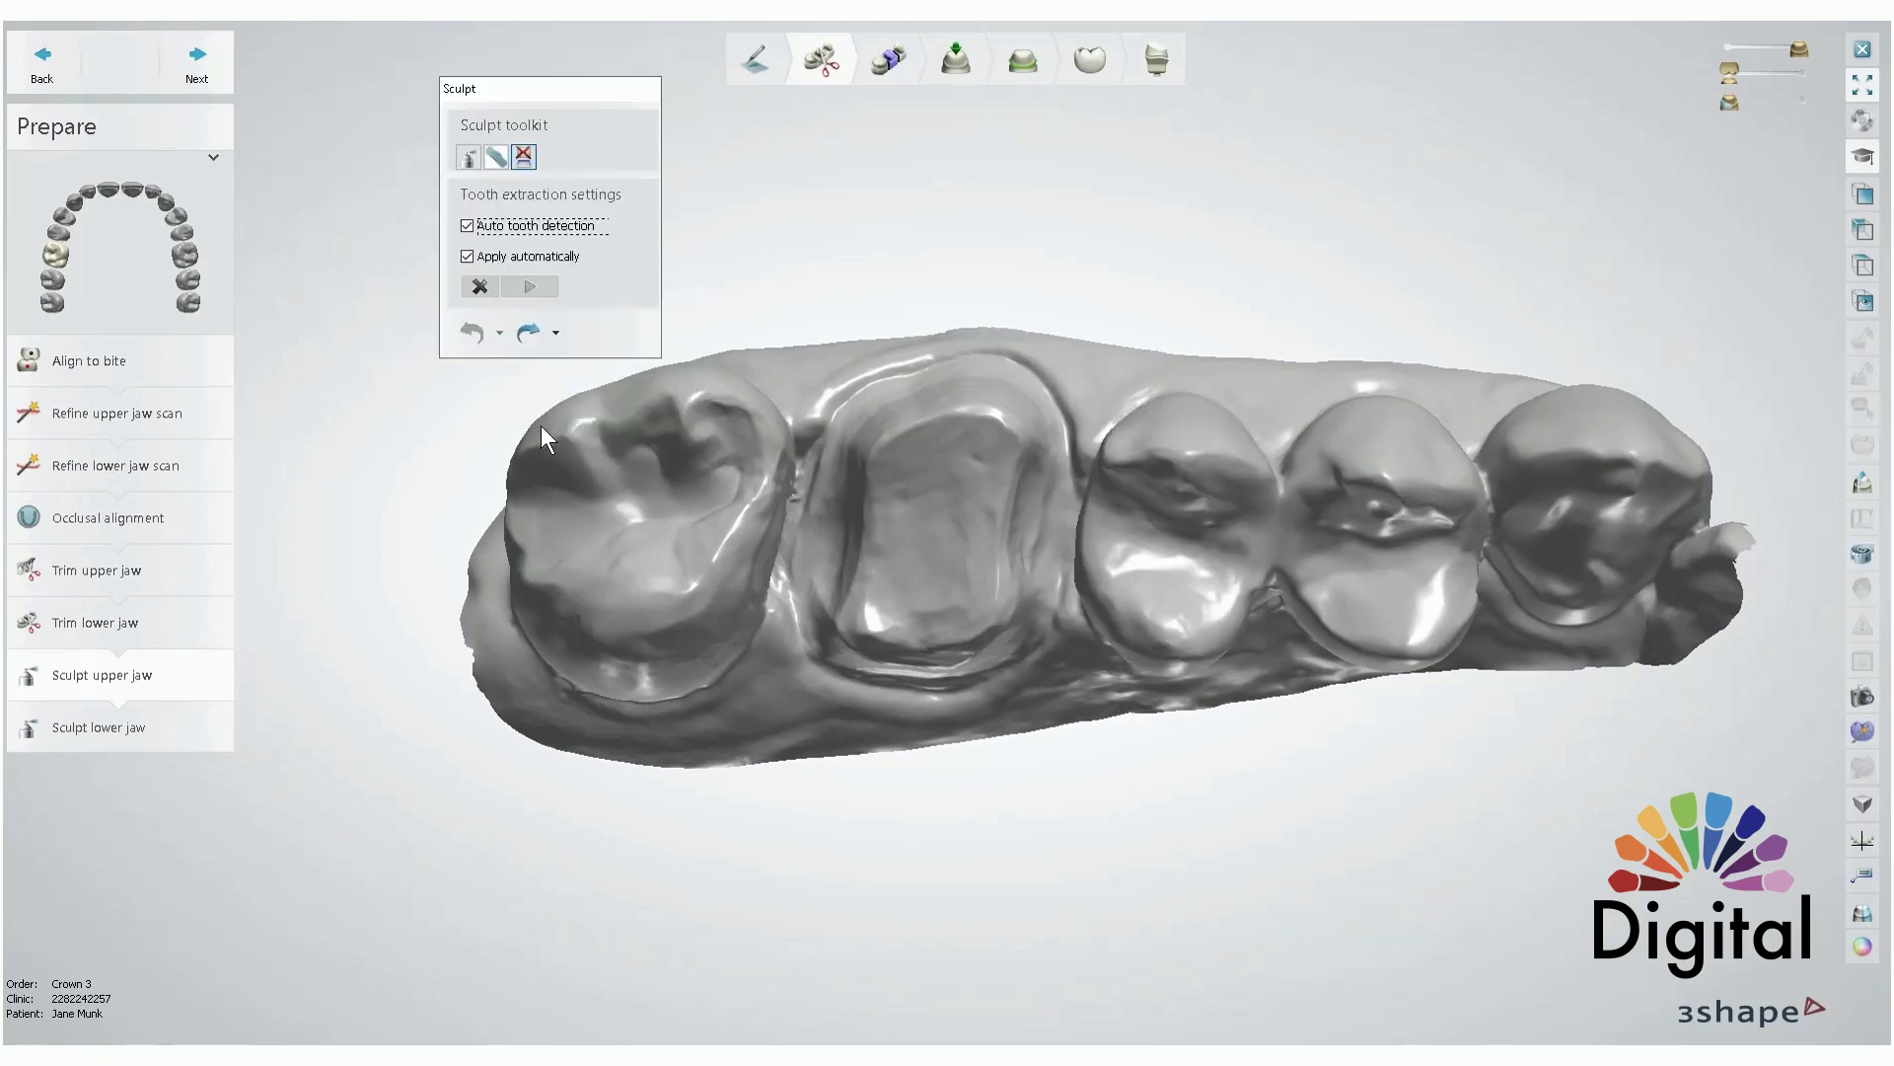
- Accept the upper and lower jaw scans without sculpting and proceed to the margin line of Crown 3
{"action": "scroll", "coordinate": [455, 429], "scroll_direction": "down", "scroll_amount": 3}
{"action": "mouse_move", "coordinate": [455, 430]}
{"action": "right_mouse_down"}
{"action": "mouse_move", "coordinate": [478, 554]}
{"action": "mouse_move", "coordinate": [464, 432]}
{"action": "mouse_move", "coordinate": [476, 440]}
{"action": "right_mouse_up"}
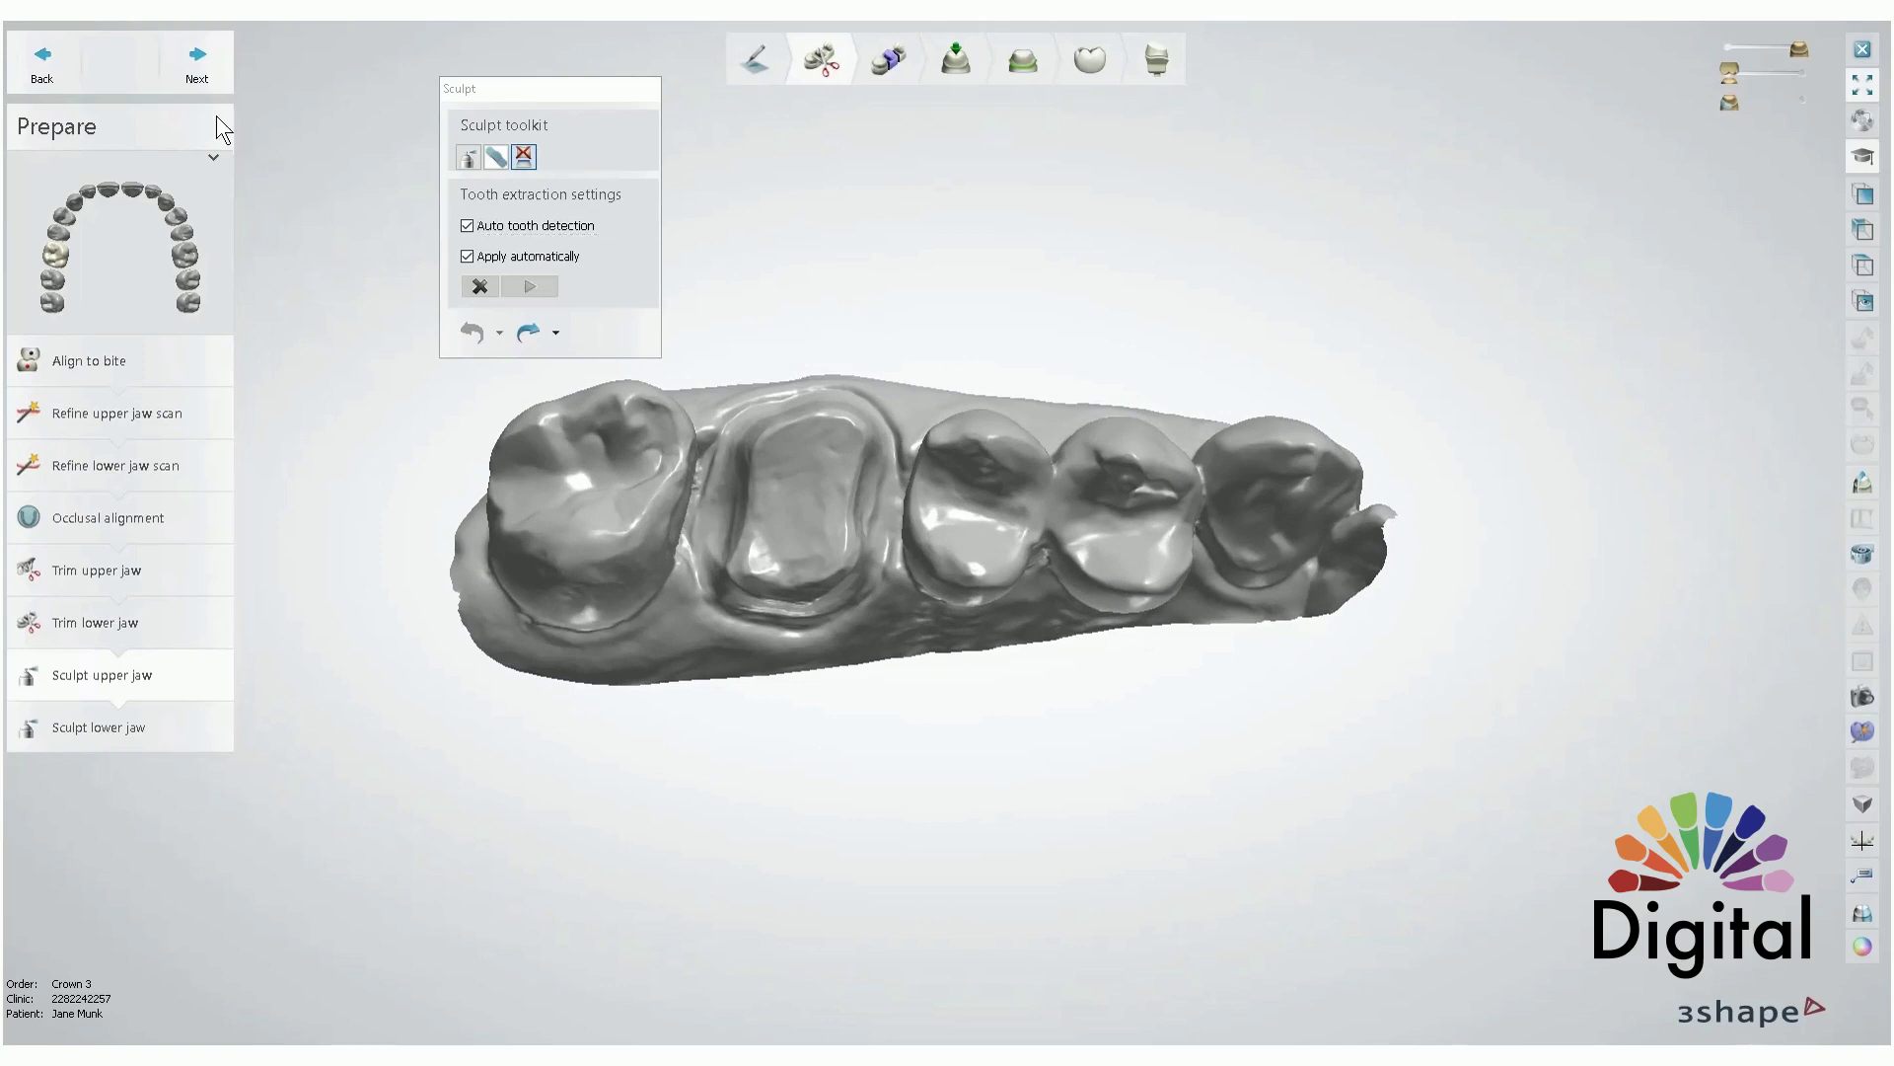
{"action": "left_click", "coordinate": [197, 79]}
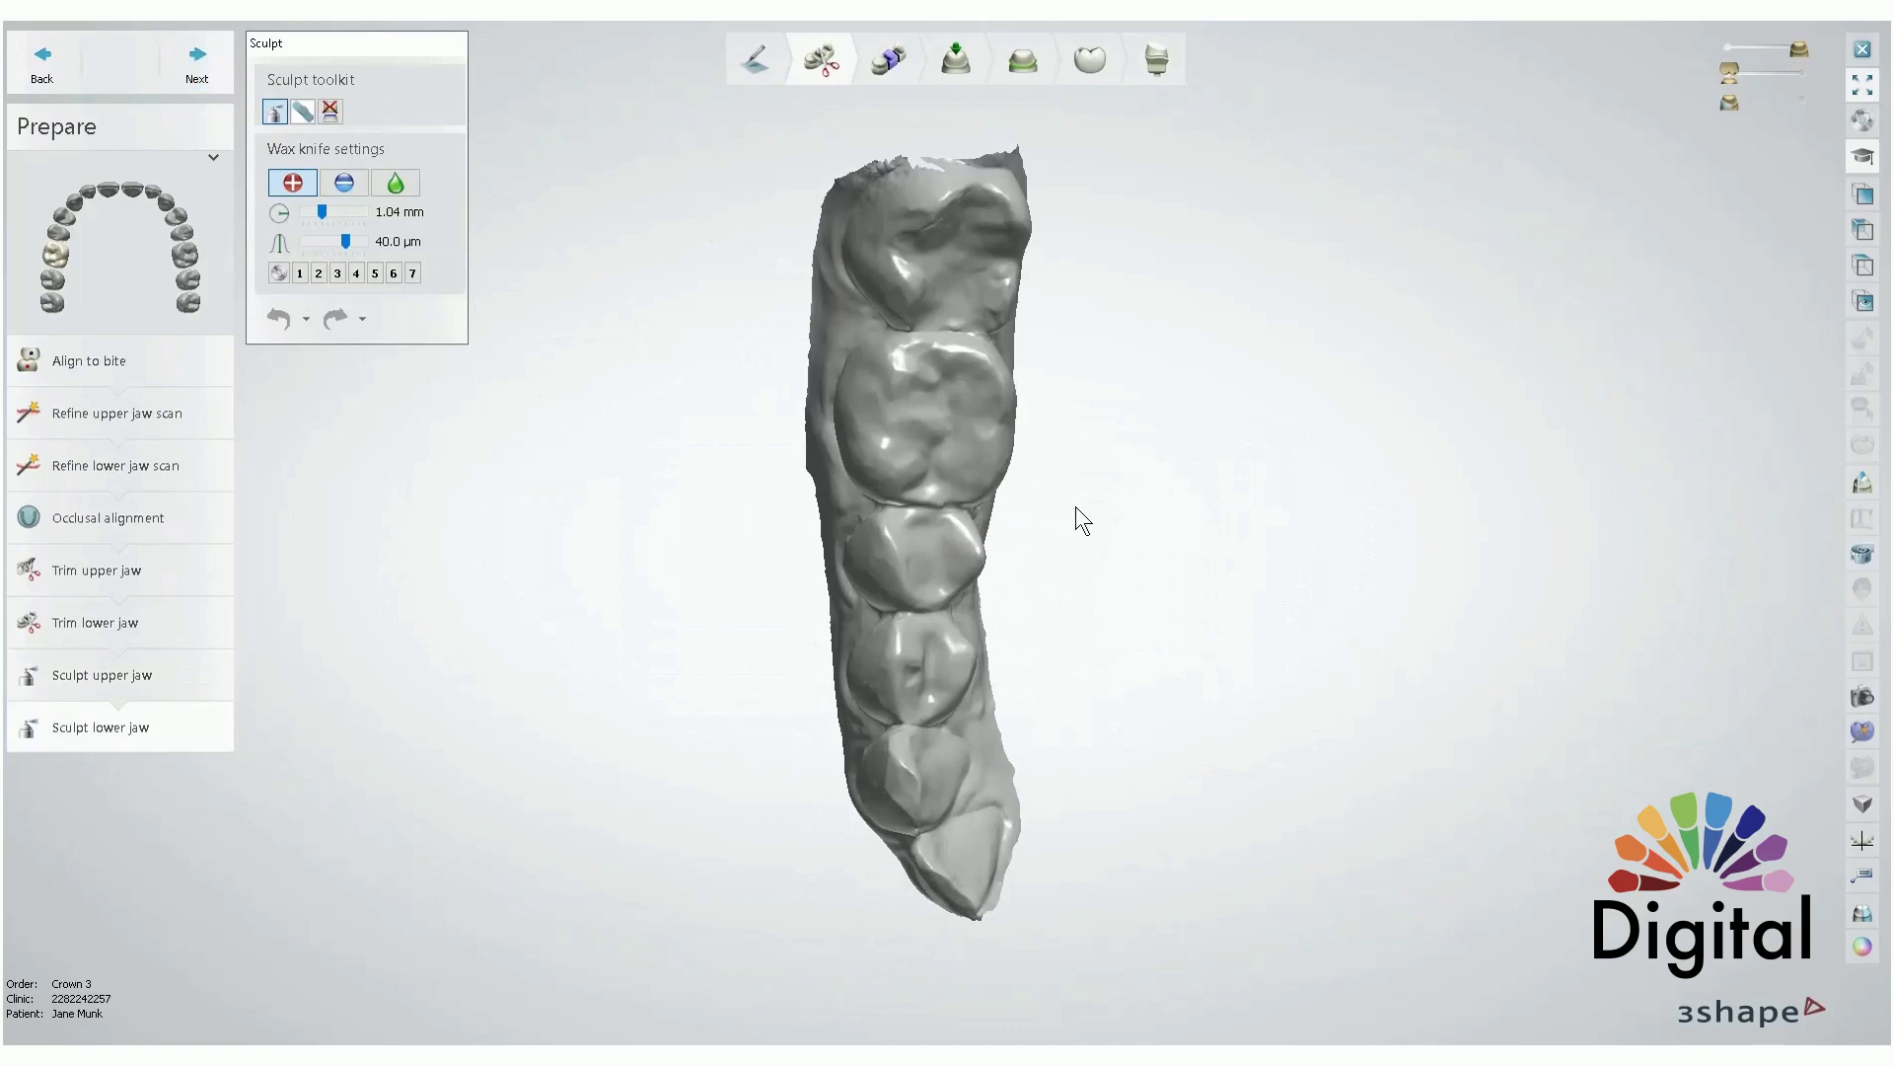
{"action": "right_click_drag", "start_coordinate": [1076, 506], "coordinate": [973, 469]}
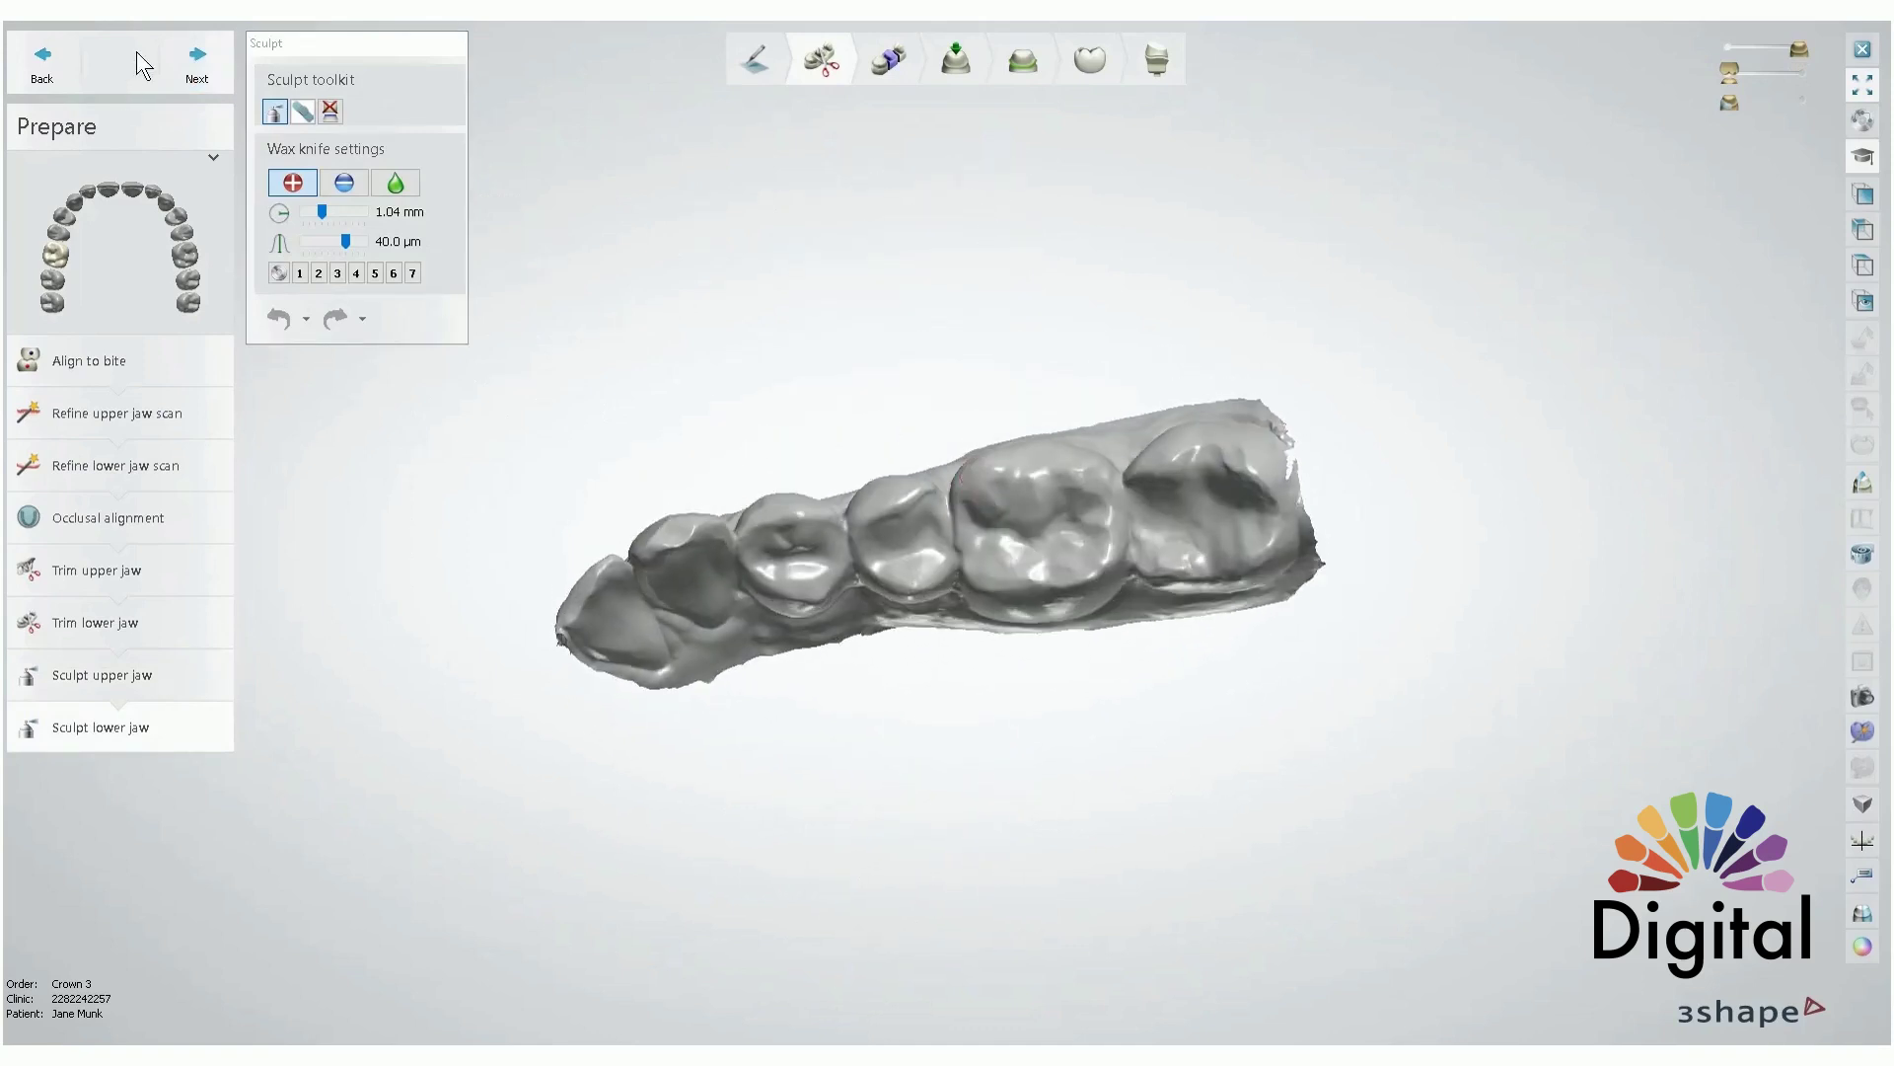
{"action": "left_click", "coordinate": [197, 62]}
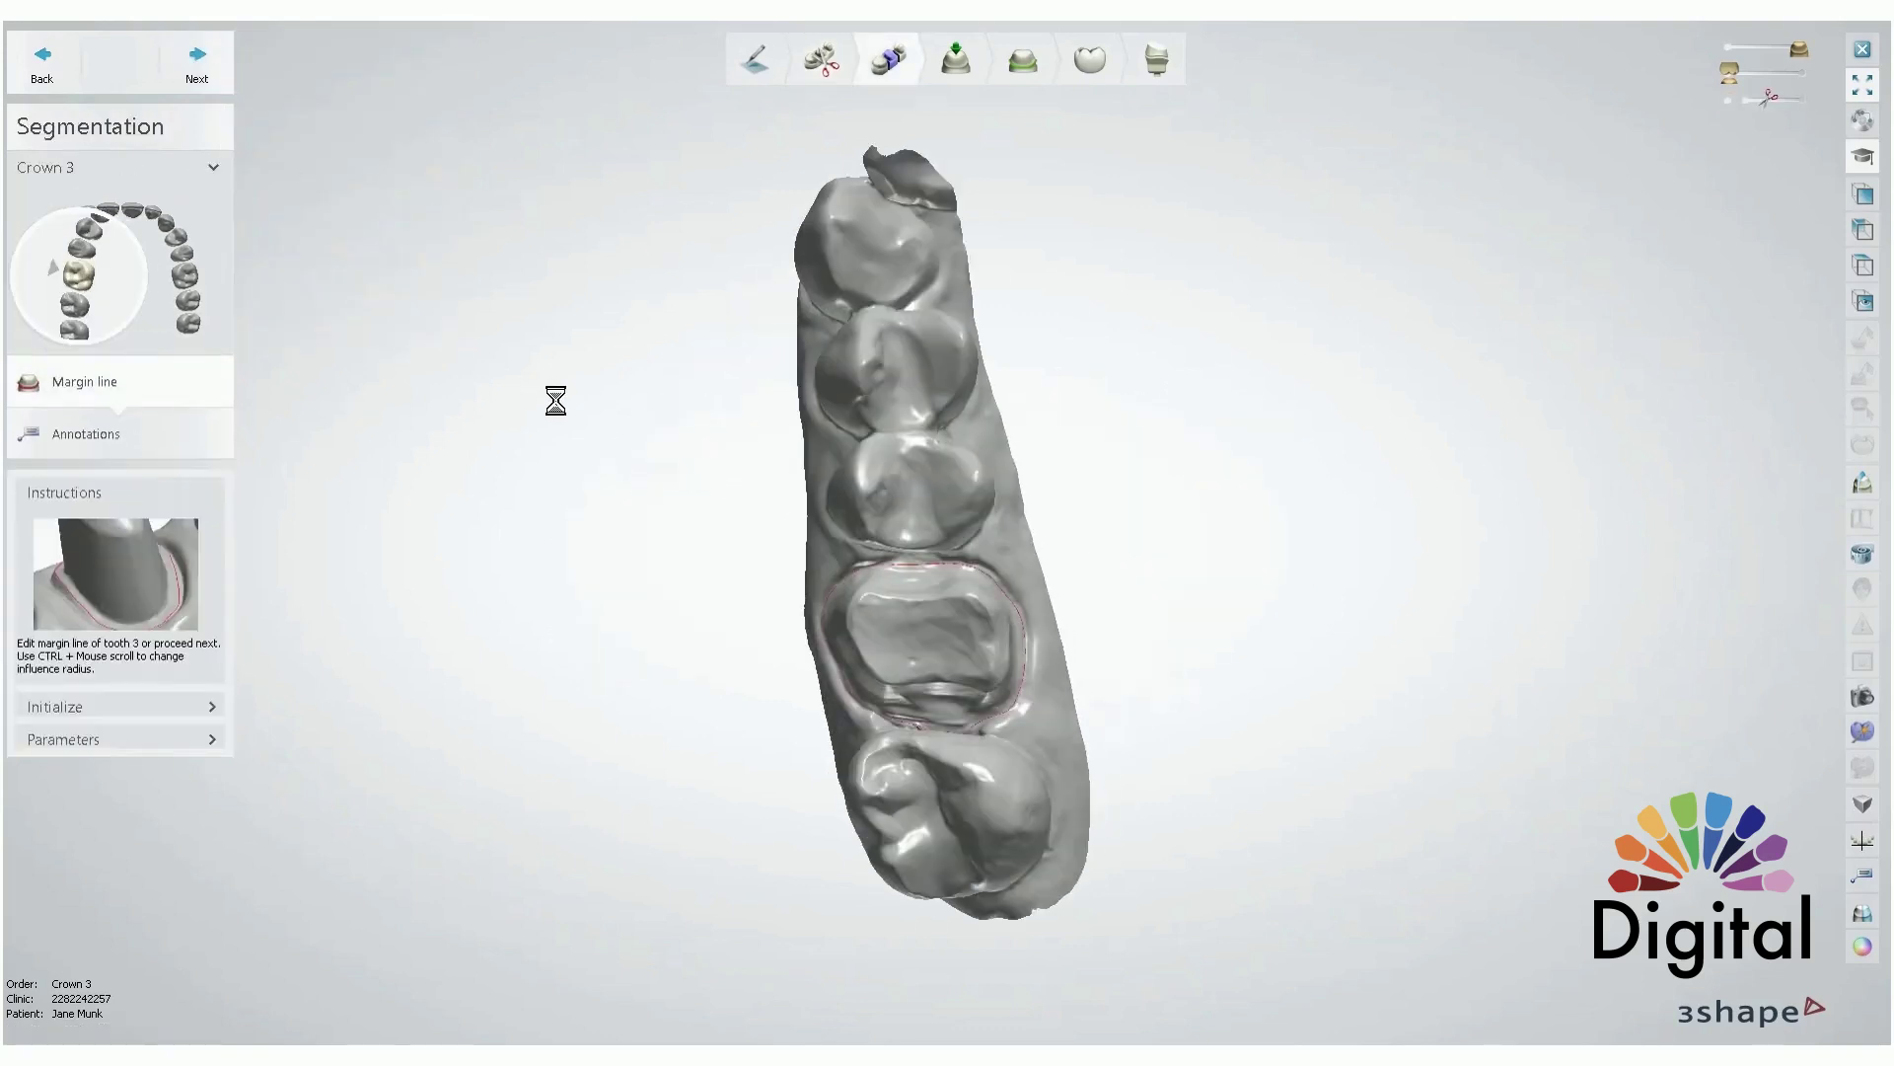
- Reshape the detected margin line of tooth 3 along the side of the preparation facing the rear molar
{"action": "left_click", "coordinate": [172, 132]}
{"action": "right_click_drag", "start_coordinate": [1072, 694], "coordinate": [921, 781]}
{"action": "scroll", "coordinate": [785, 607], "scroll_direction": "up", "scroll_amount": 5}
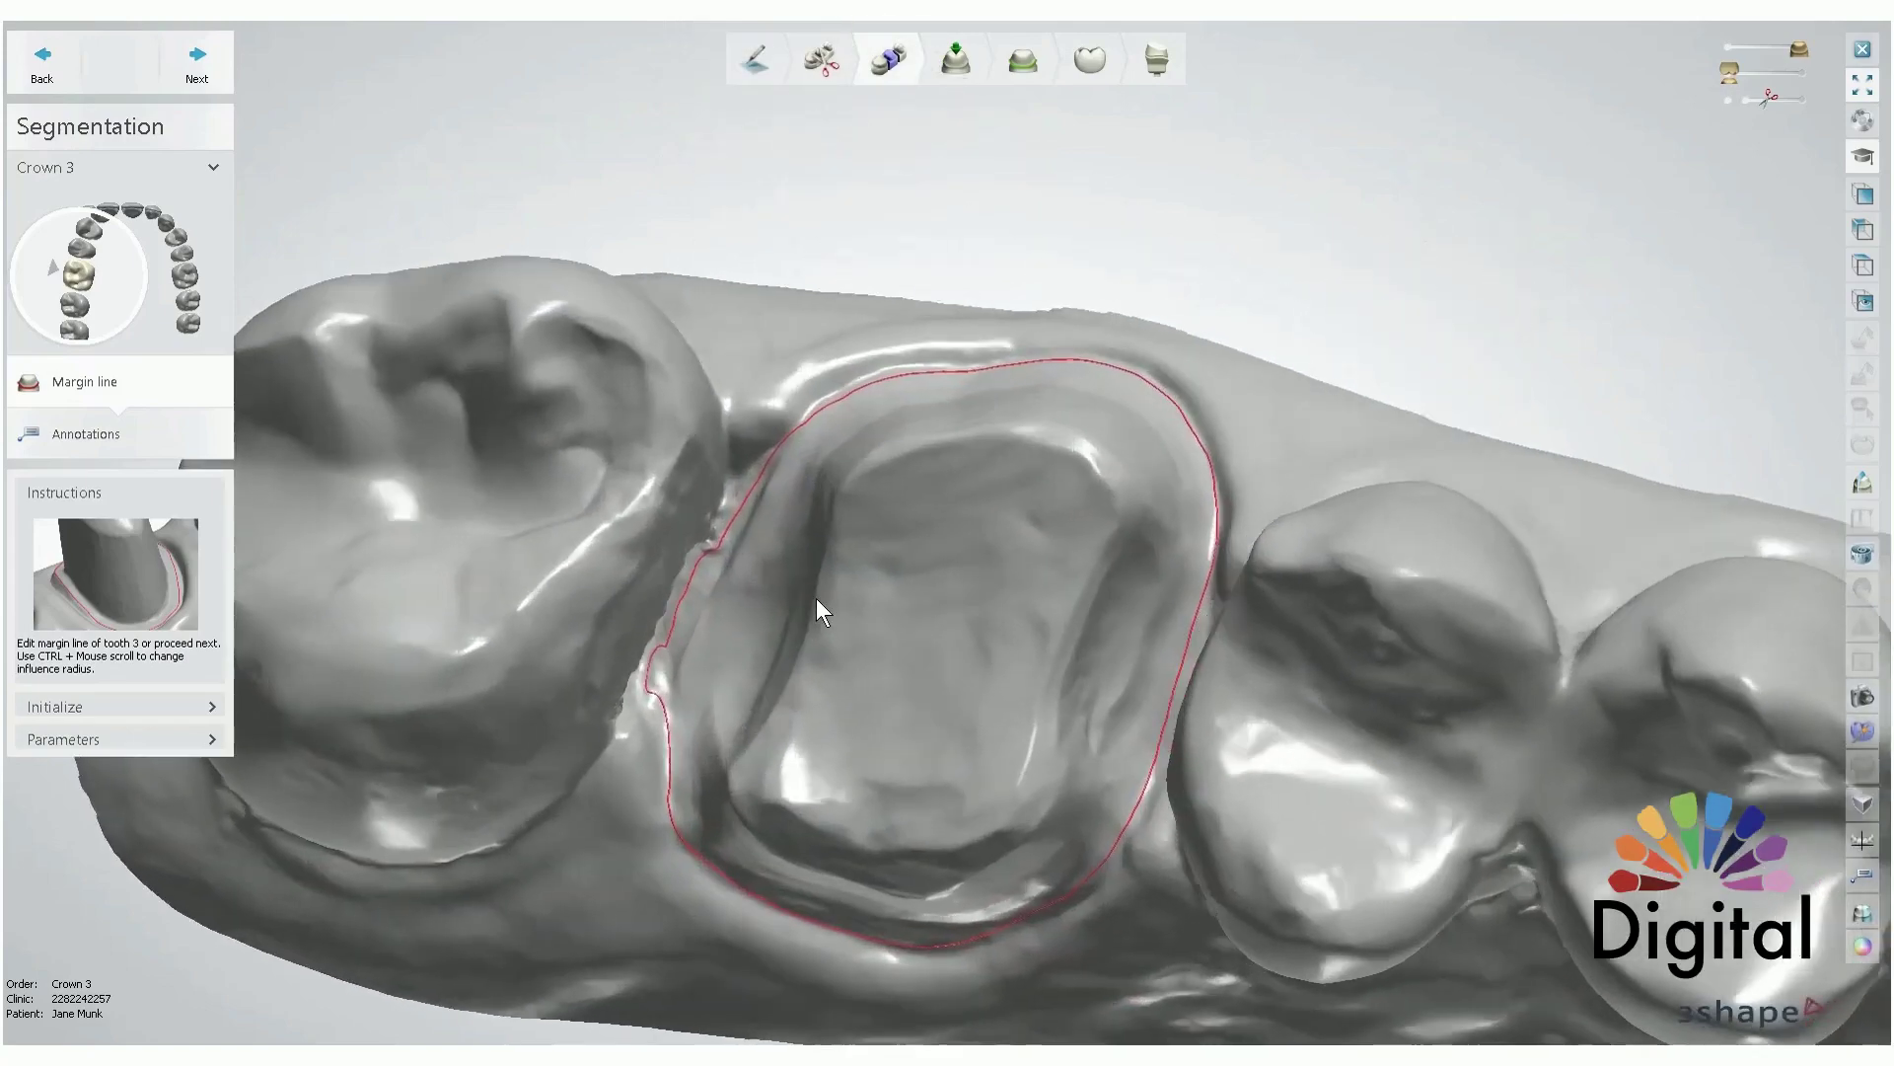
{"action": "mouse_move", "coordinate": [817, 602]}
{"action": "right_mouse_down"}
{"action": "mouse_move", "coordinate": [825, 682]}
{"action": "mouse_move", "coordinate": [816, 570]}
{"action": "right_mouse_up"}
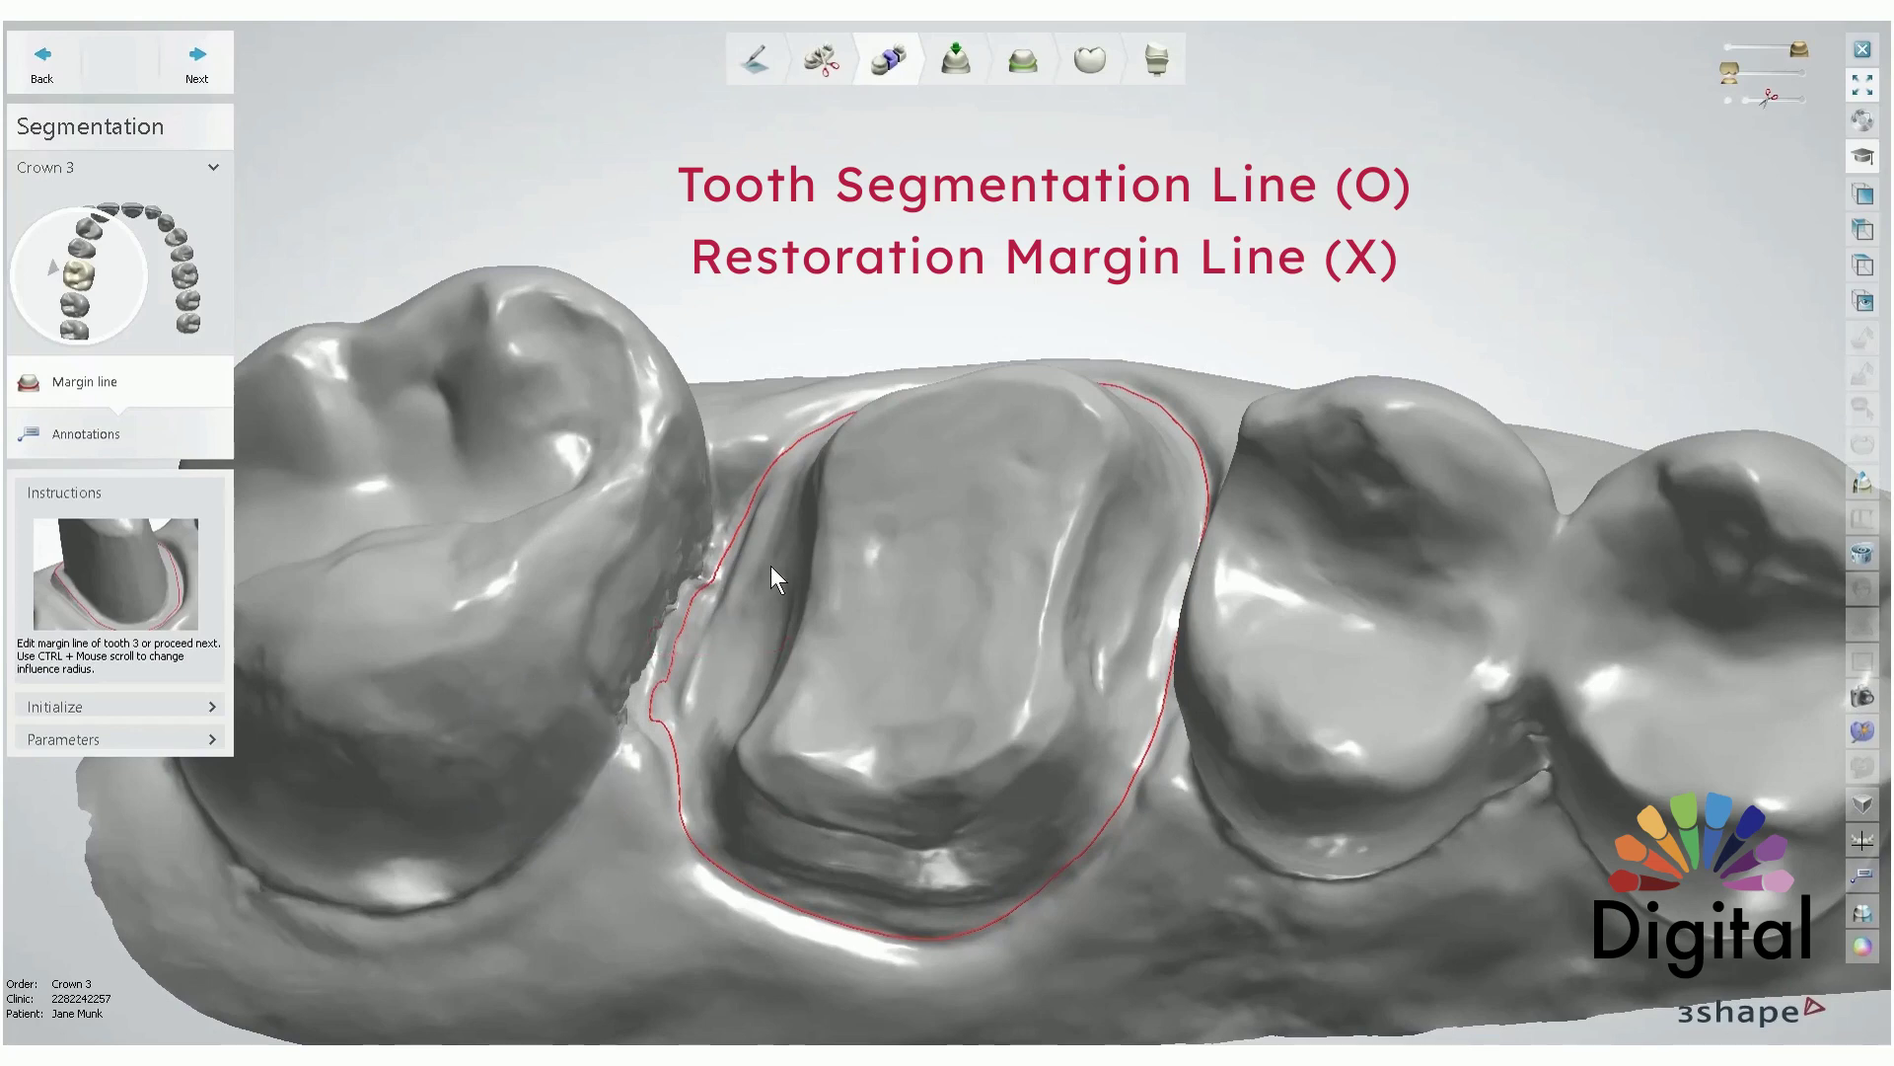
{"action": "right_click_drag", "start_coordinate": [771, 566], "coordinate": [779, 413]}
{"action": "scroll", "coordinate": [707, 570], "scroll_direction": "up", "scroll_amount": 3}
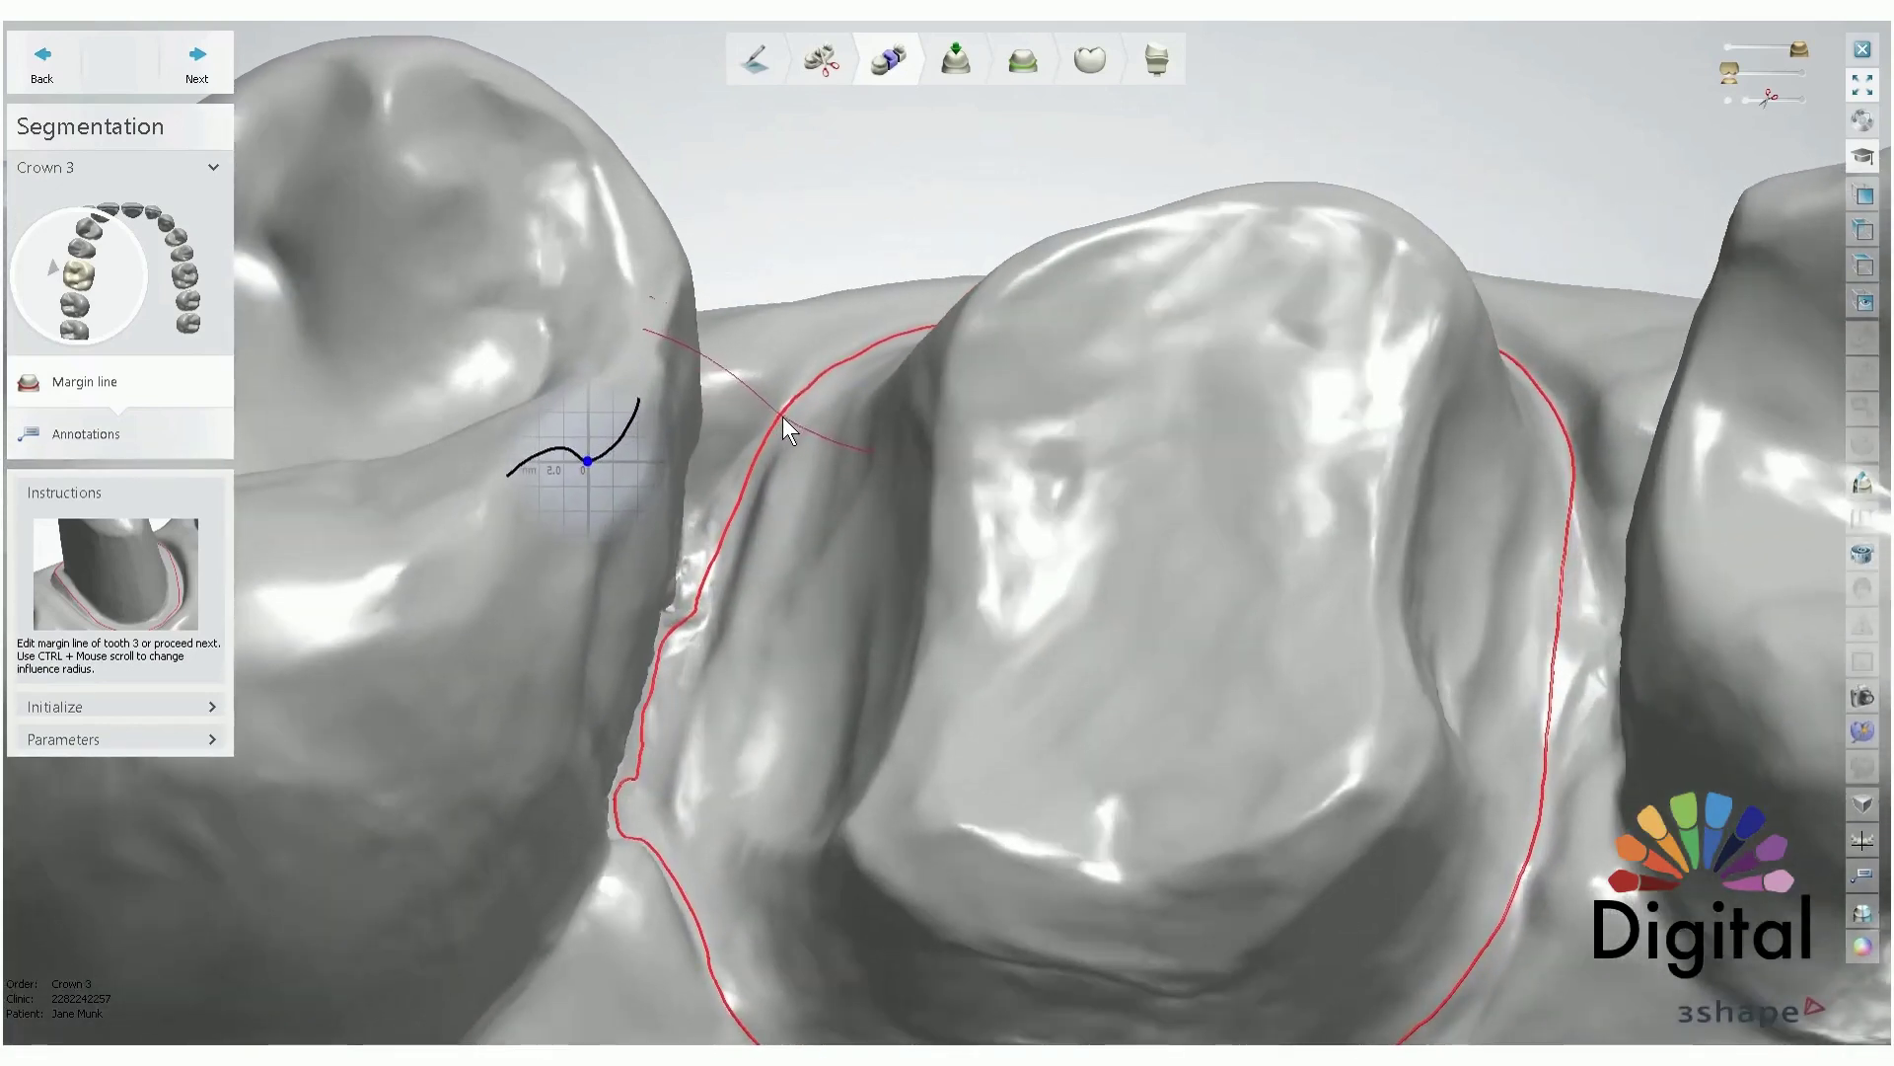
{"action": "mouse_move", "coordinate": [782, 416]}
{"action": "left_mouse_down"}
{"action": "mouse_move", "coordinate": [694, 662]}
{"action": "mouse_move", "coordinate": [670, 844]}
{"action": "mouse_move", "coordinate": [682, 870]}
{"action": "mouse_move", "coordinate": [764, 840]}
{"action": "left_mouse_up"}
{"action": "right_click_drag", "start_coordinate": [766, 842], "coordinate": [726, 585]}
{"action": "scroll", "coordinate": [721, 597], "scroll_direction": "up", "scroll_amount": 2}
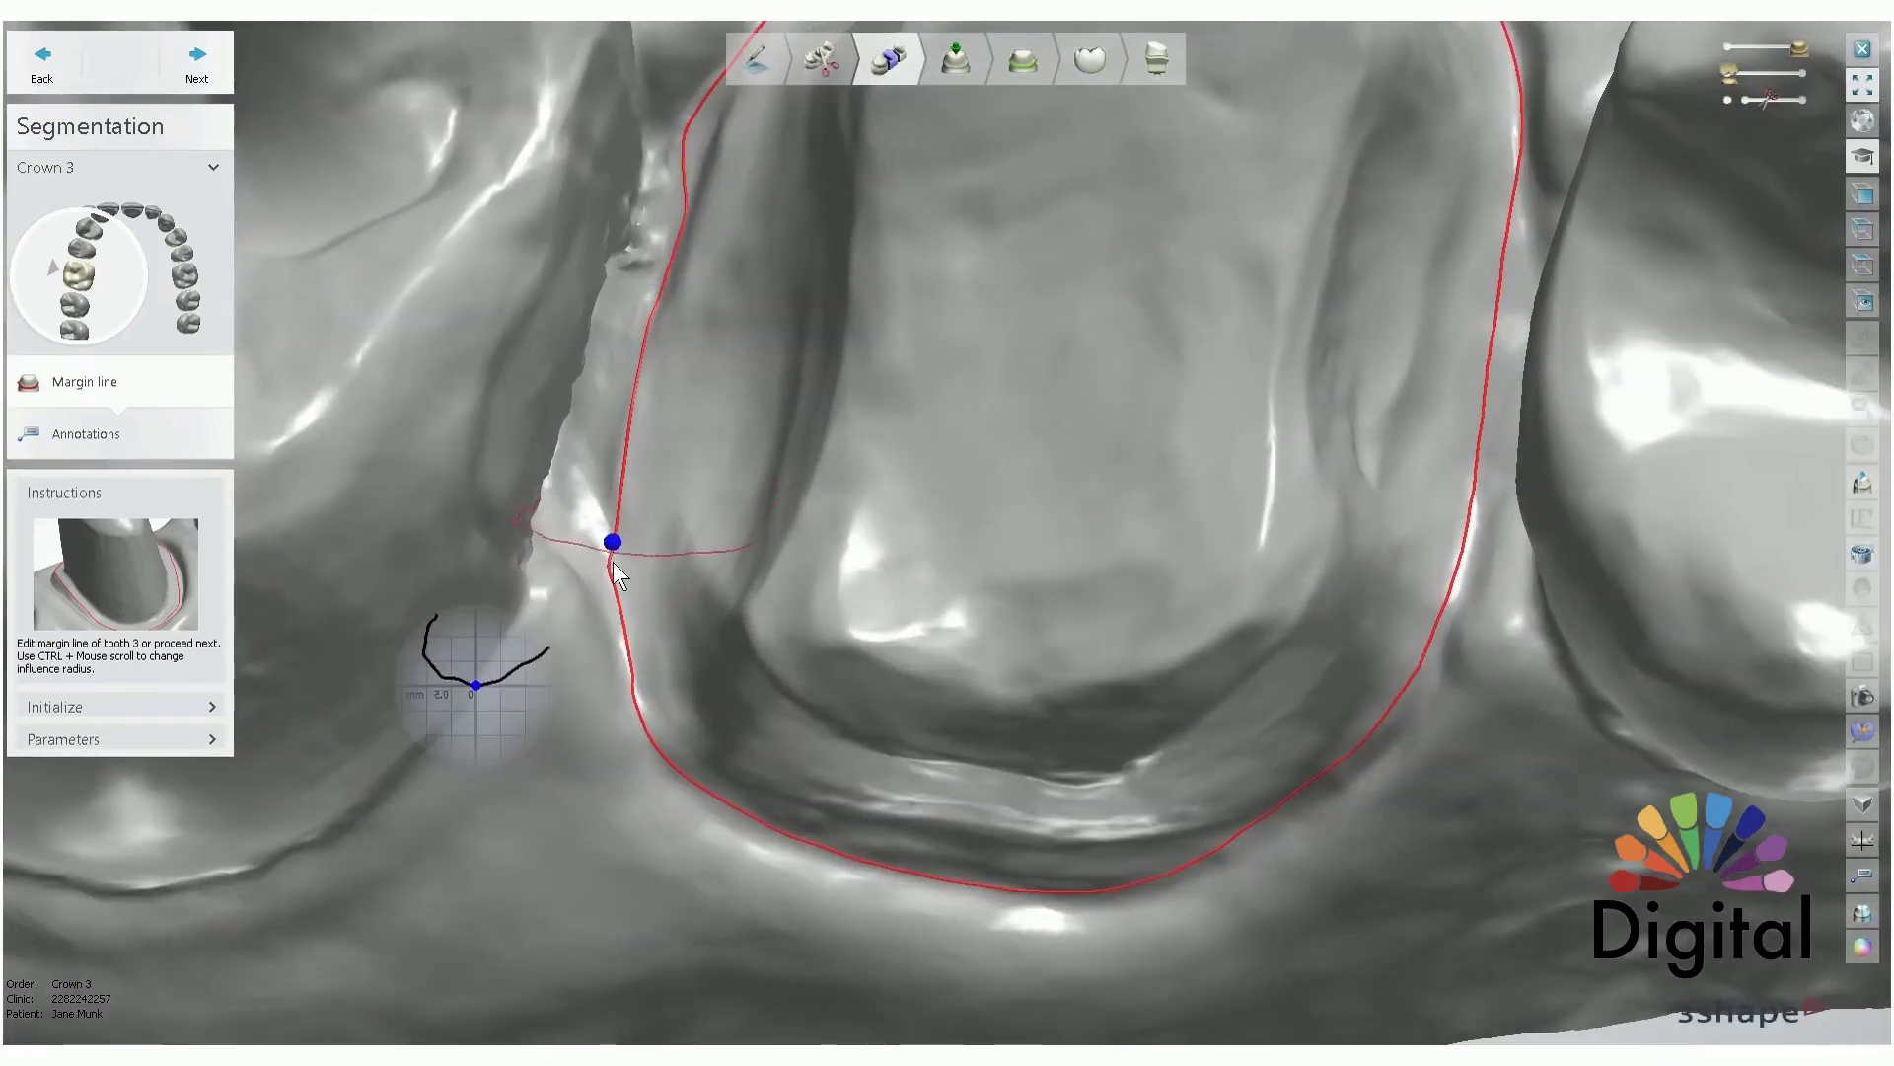
- Delete the current margin line of tooth 3 and detect a new one automatically on the preparation
{"action": "scroll", "coordinate": [615, 573], "scroll_direction": "down", "scroll_amount": 6}
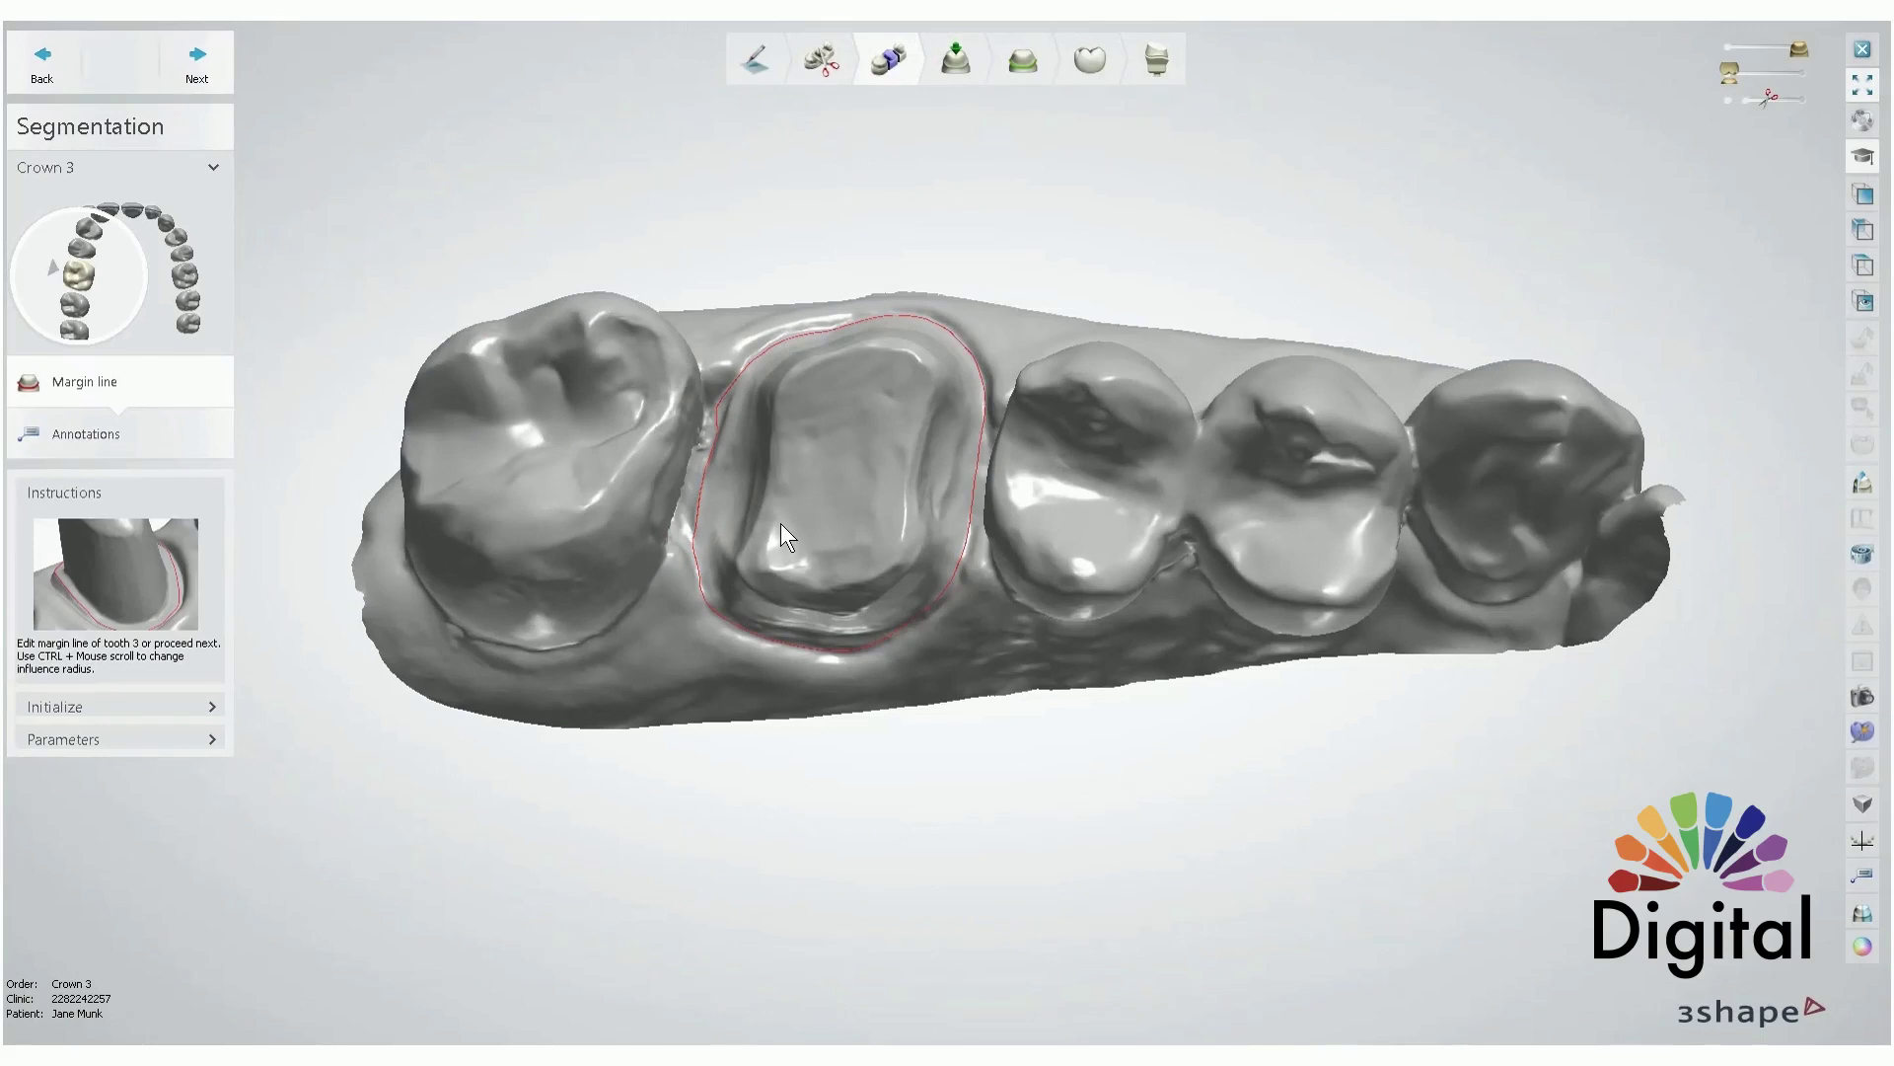
{"action": "right_click_drag", "start_coordinate": [779, 525], "coordinate": [864, 501]}
{"action": "scroll", "coordinate": [830, 485], "scroll_direction": "up", "scroll_amount": 3}
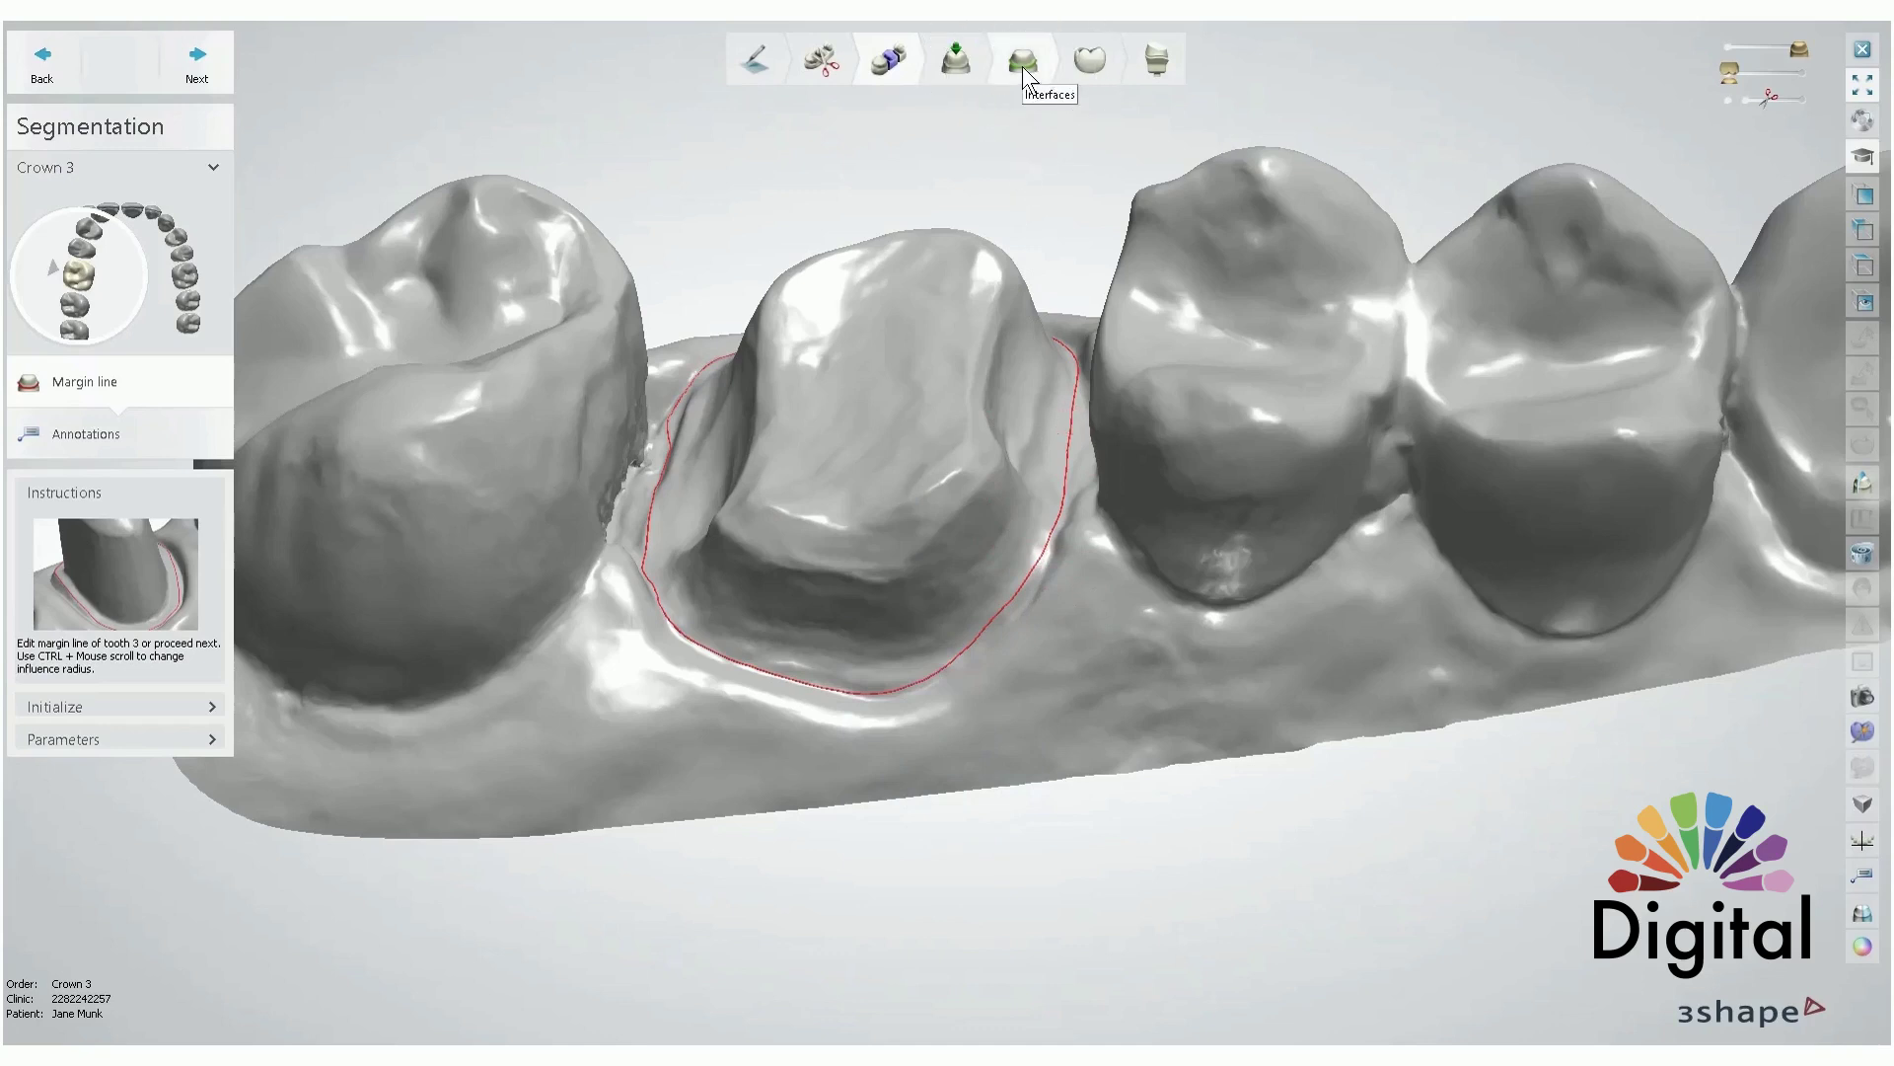
{"action": "right_click_drag", "start_coordinate": [918, 257], "coordinate": [899, 342]}
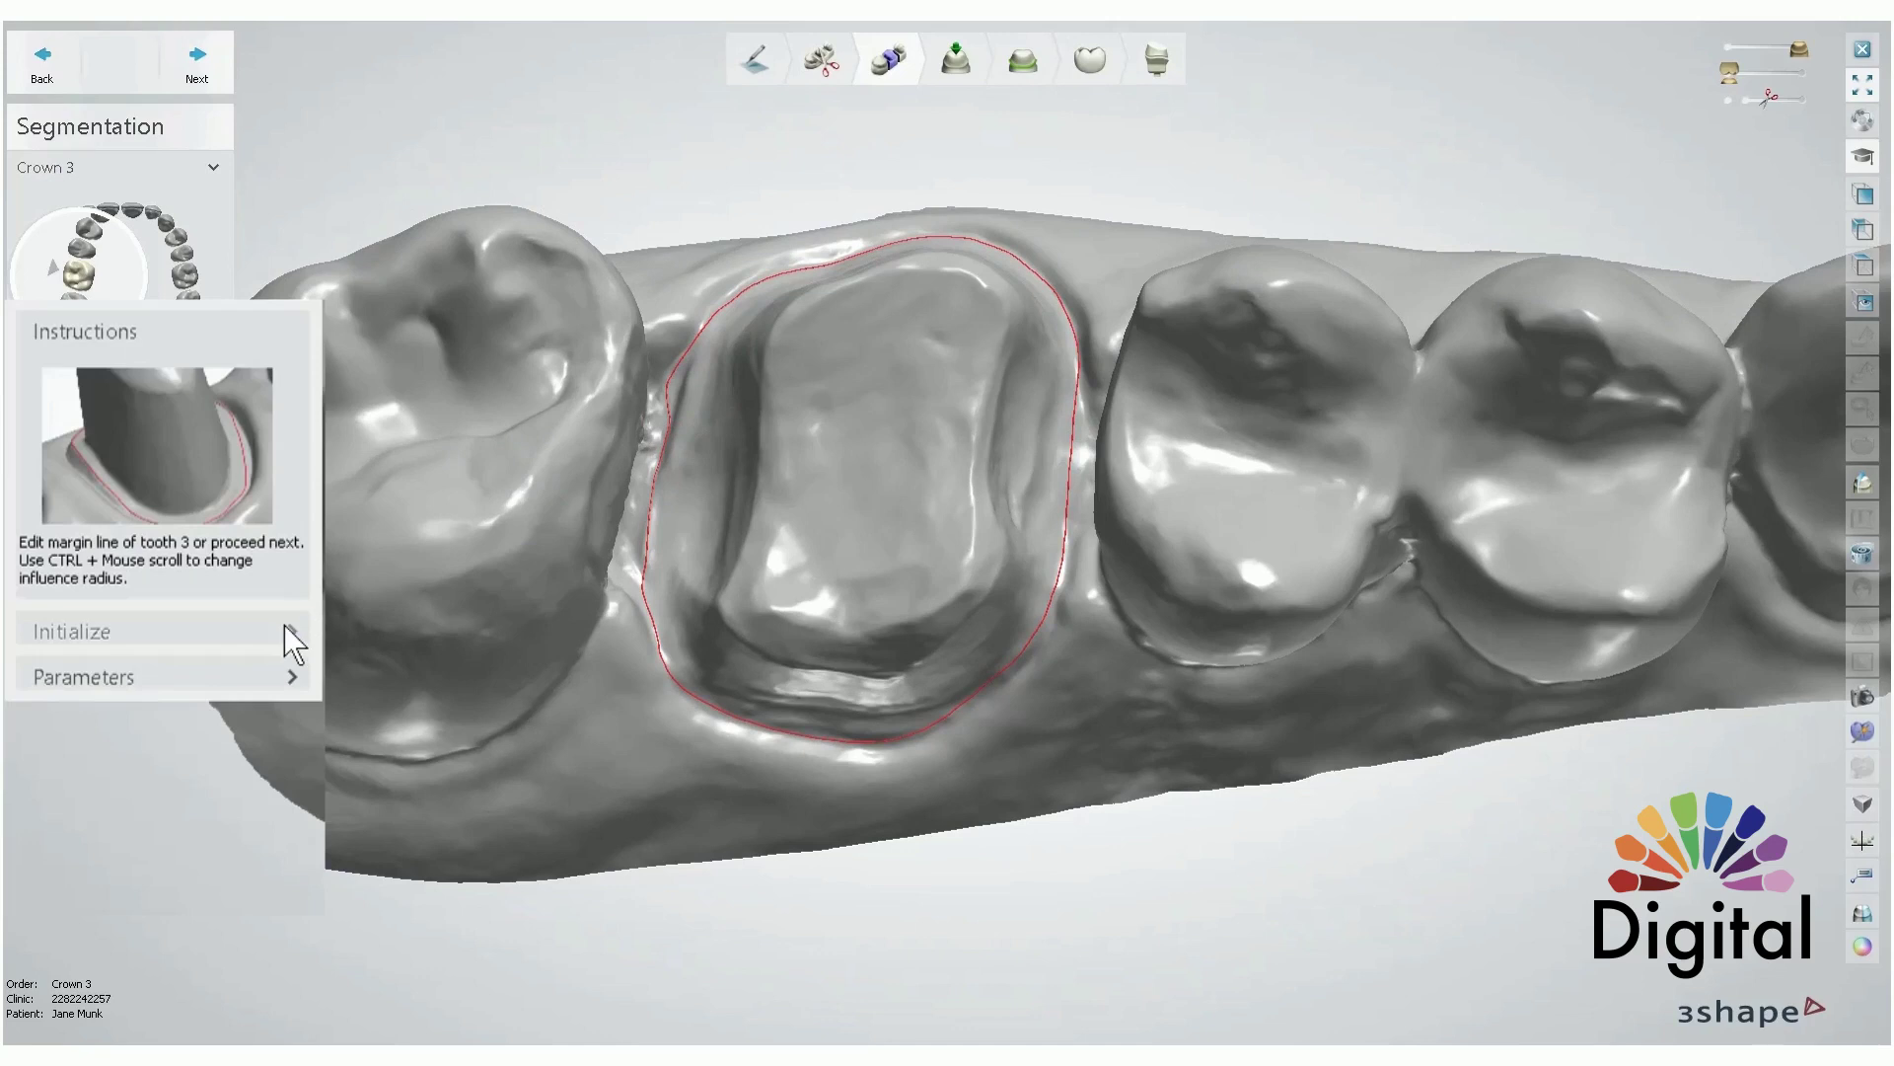
{"action": "left_click", "coordinate": [285, 632]}
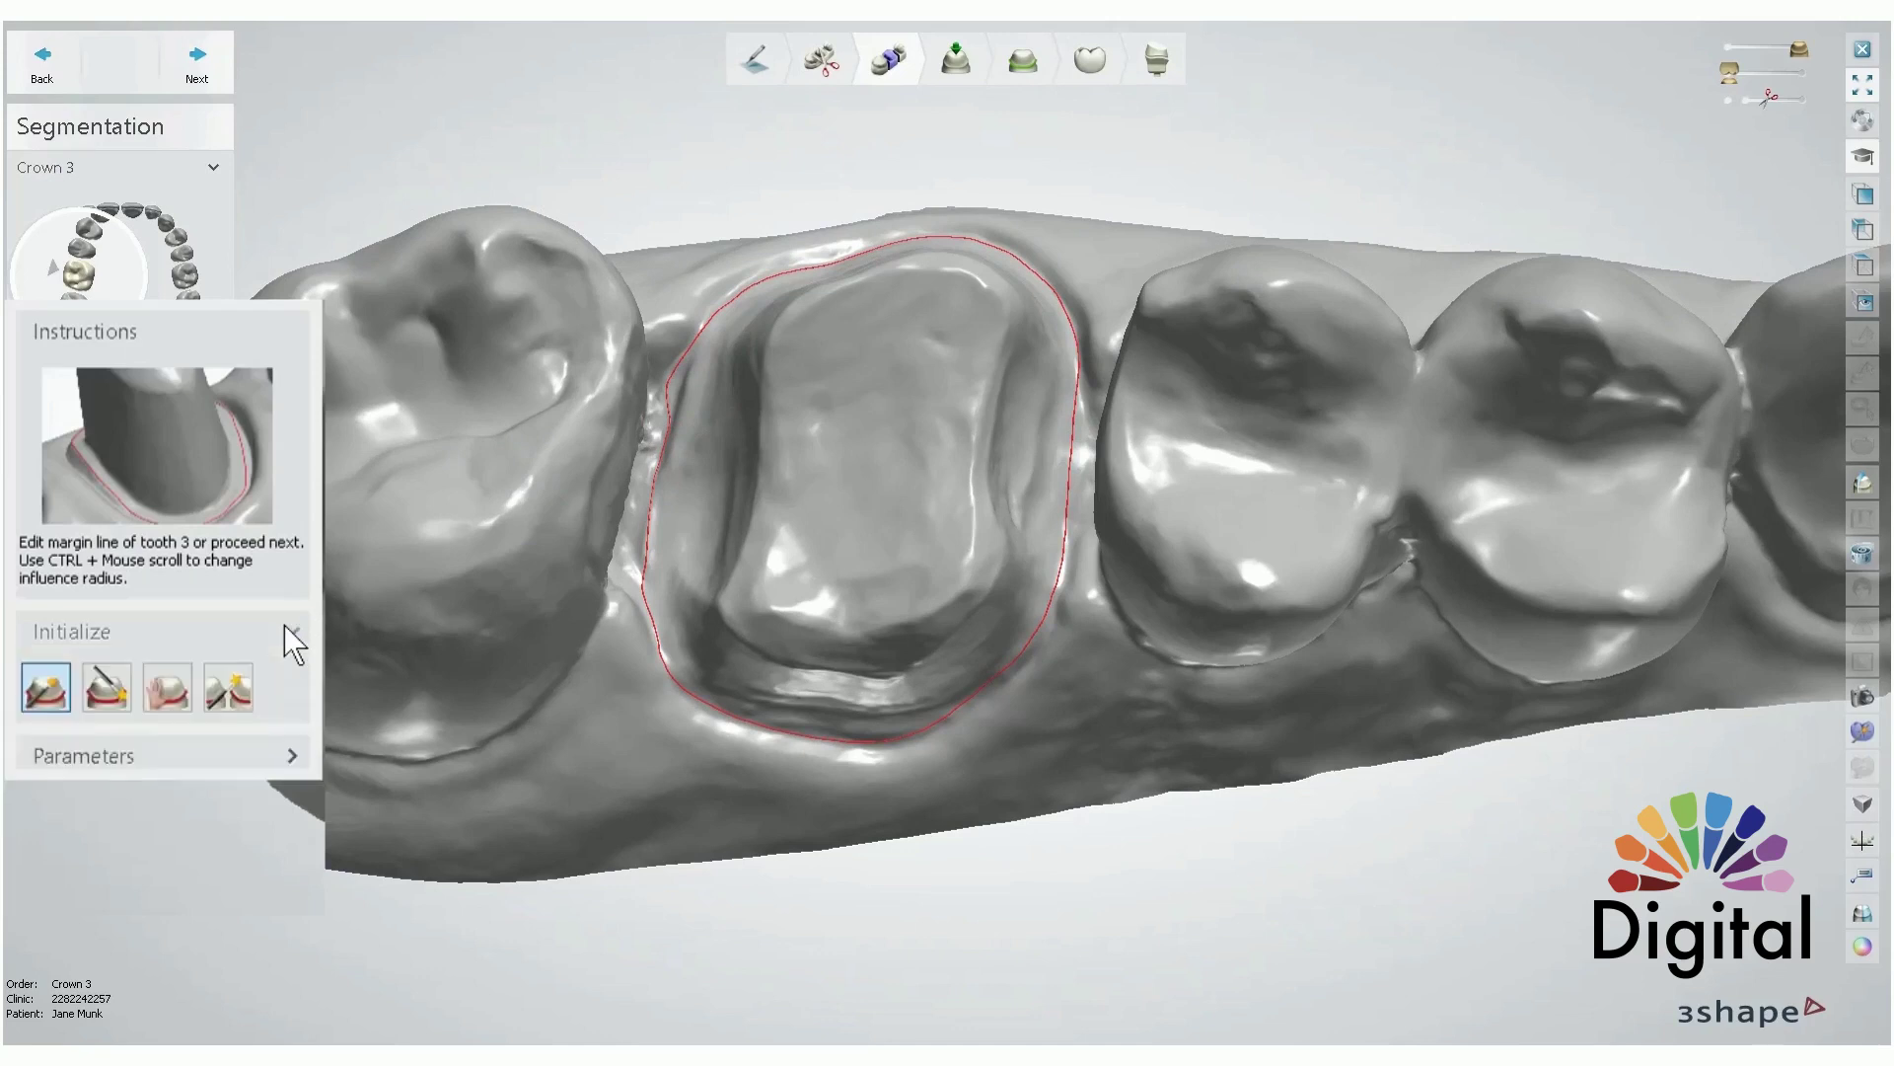
{"action": "left_click", "coordinate": [295, 757]}
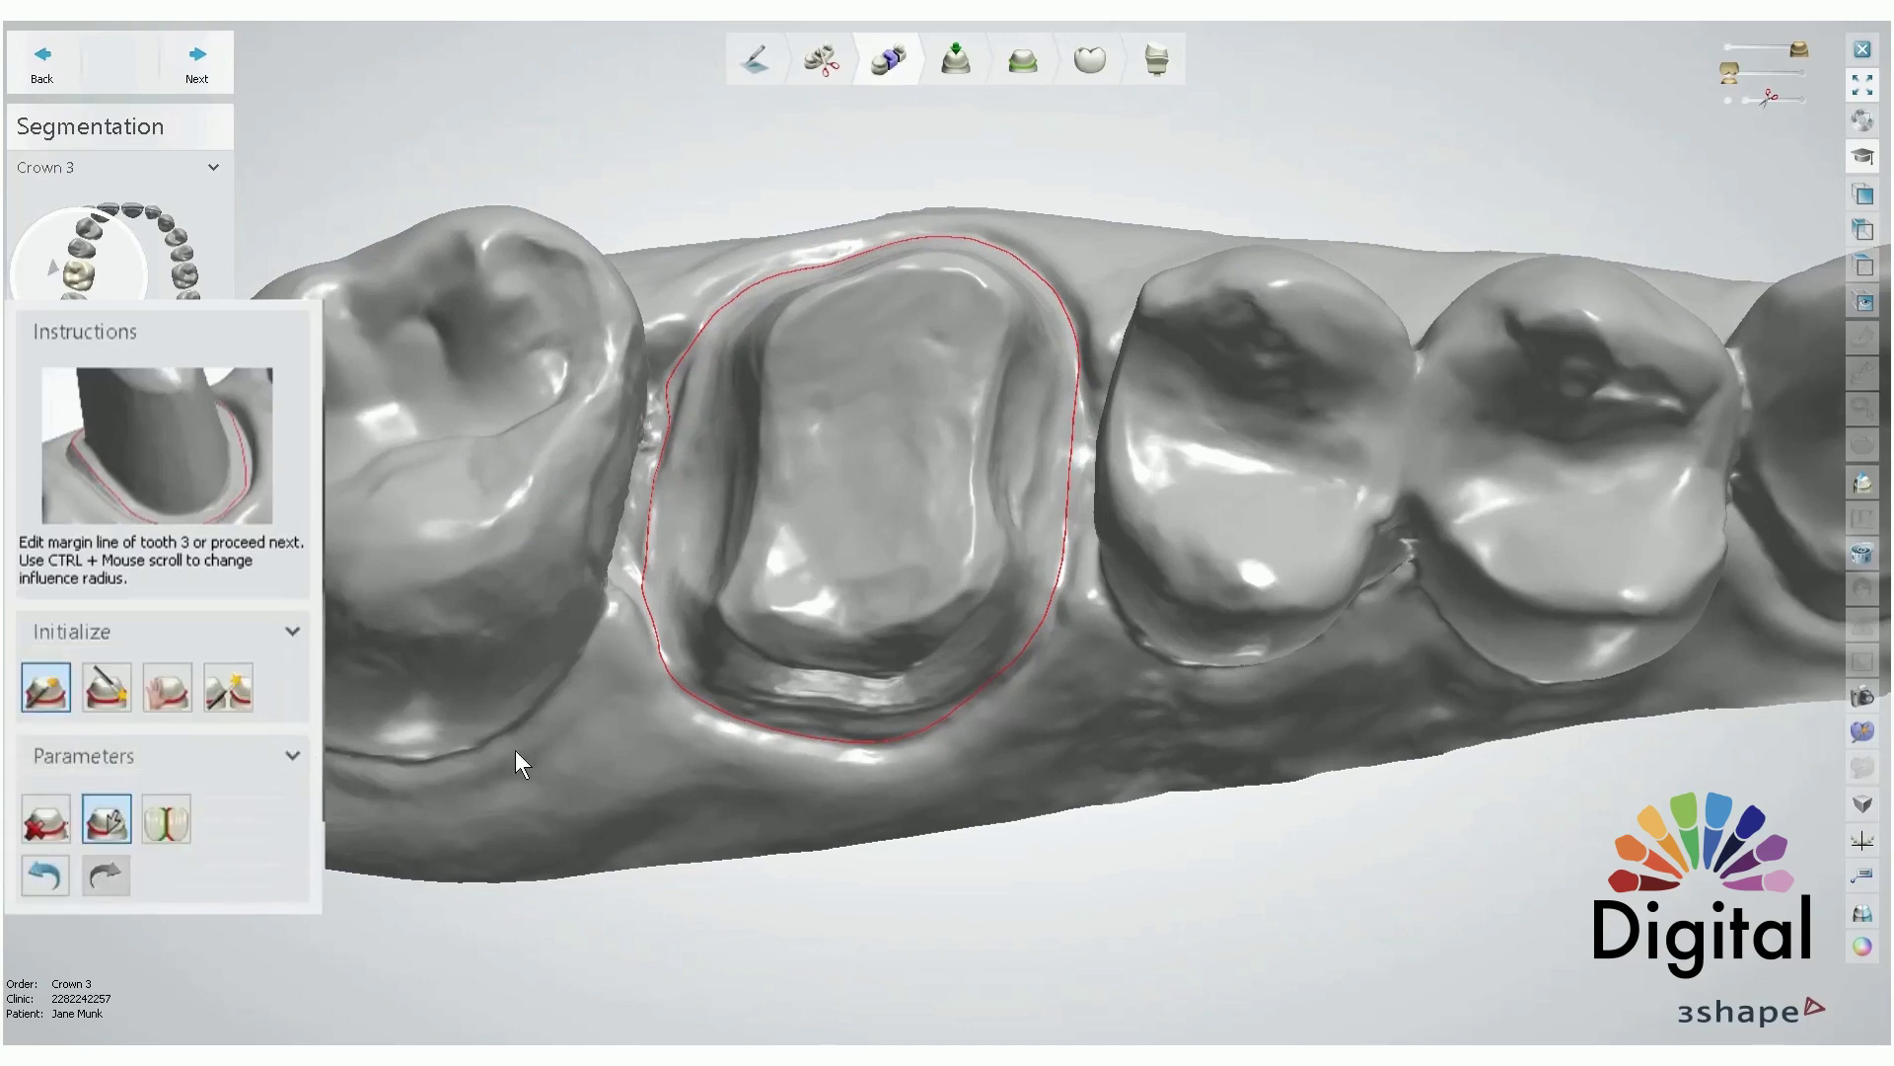
{"action": "right_click_drag", "start_coordinate": [623, 632], "coordinate": [639, 629]}
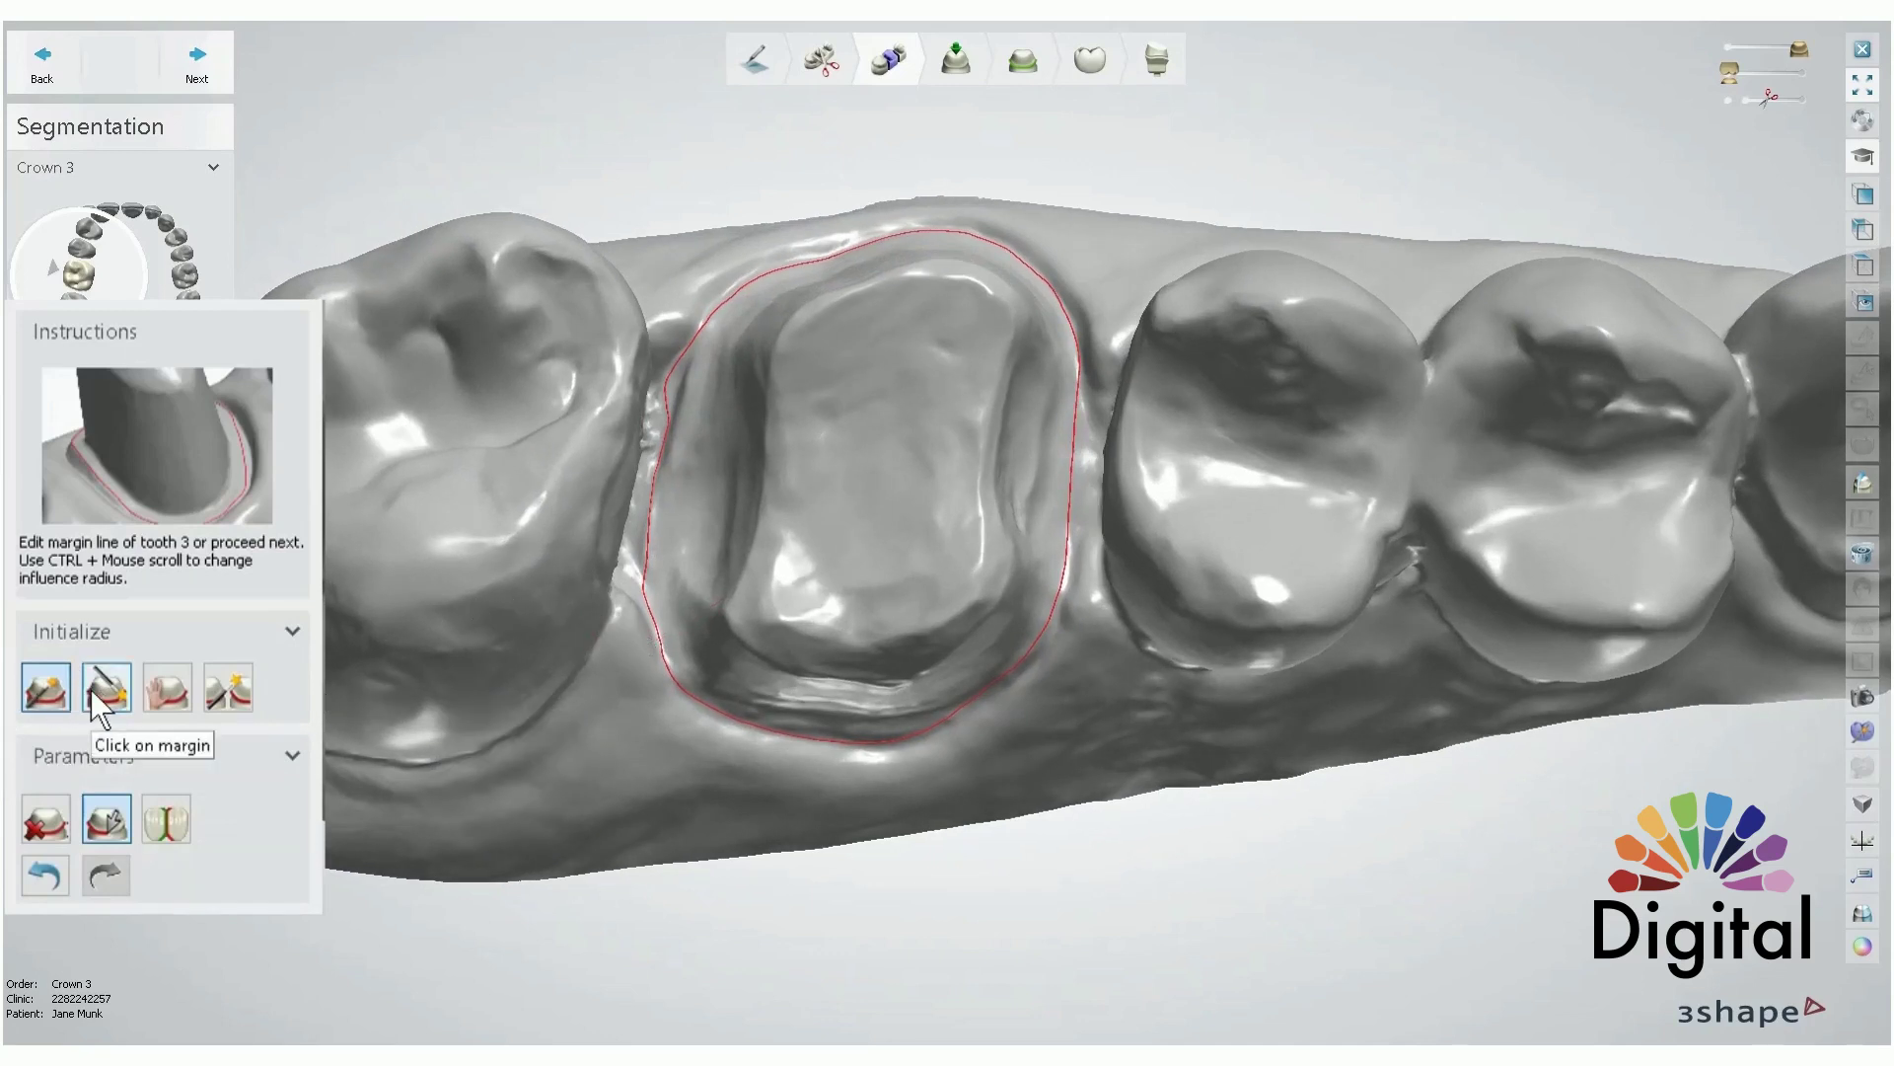
{"action": "left_click", "coordinate": [46, 691]}
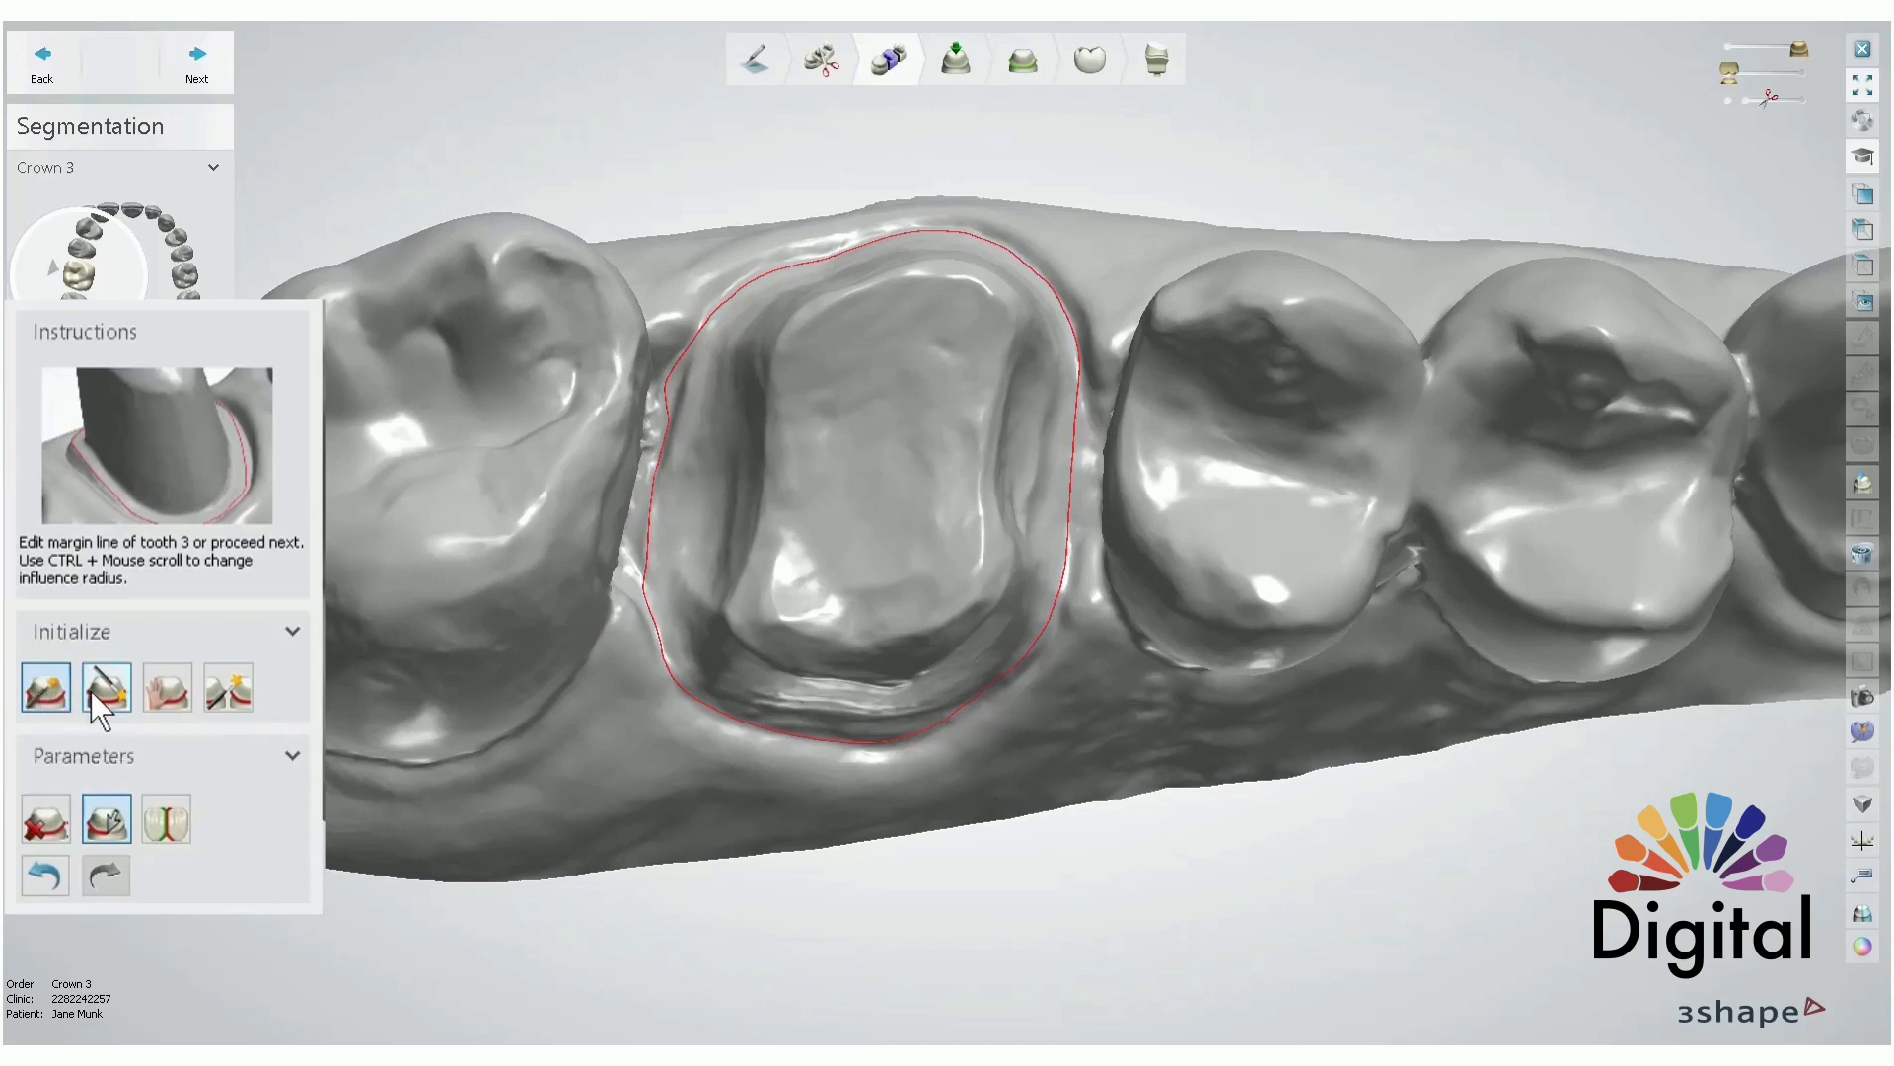
{"action": "left_click", "coordinate": [33, 812]}
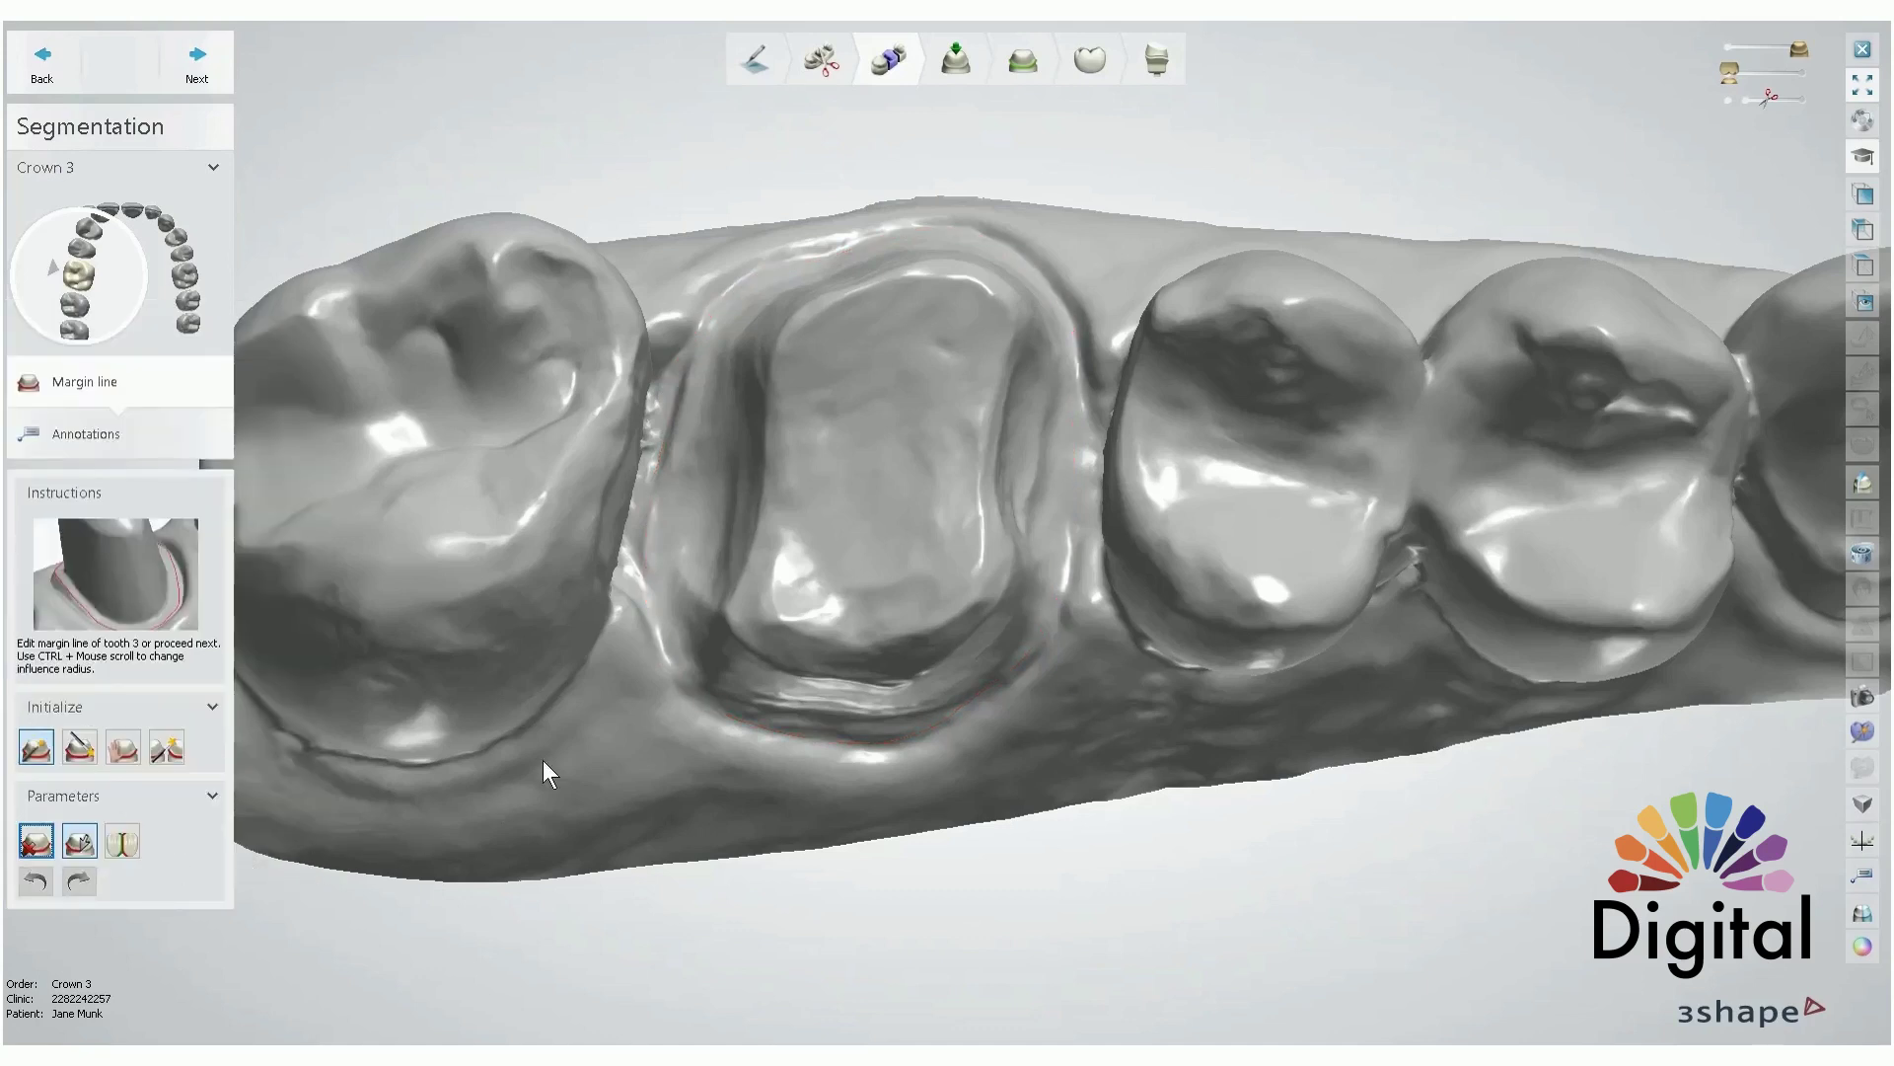
{"action": "left_click", "coordinate": [852, 486]}
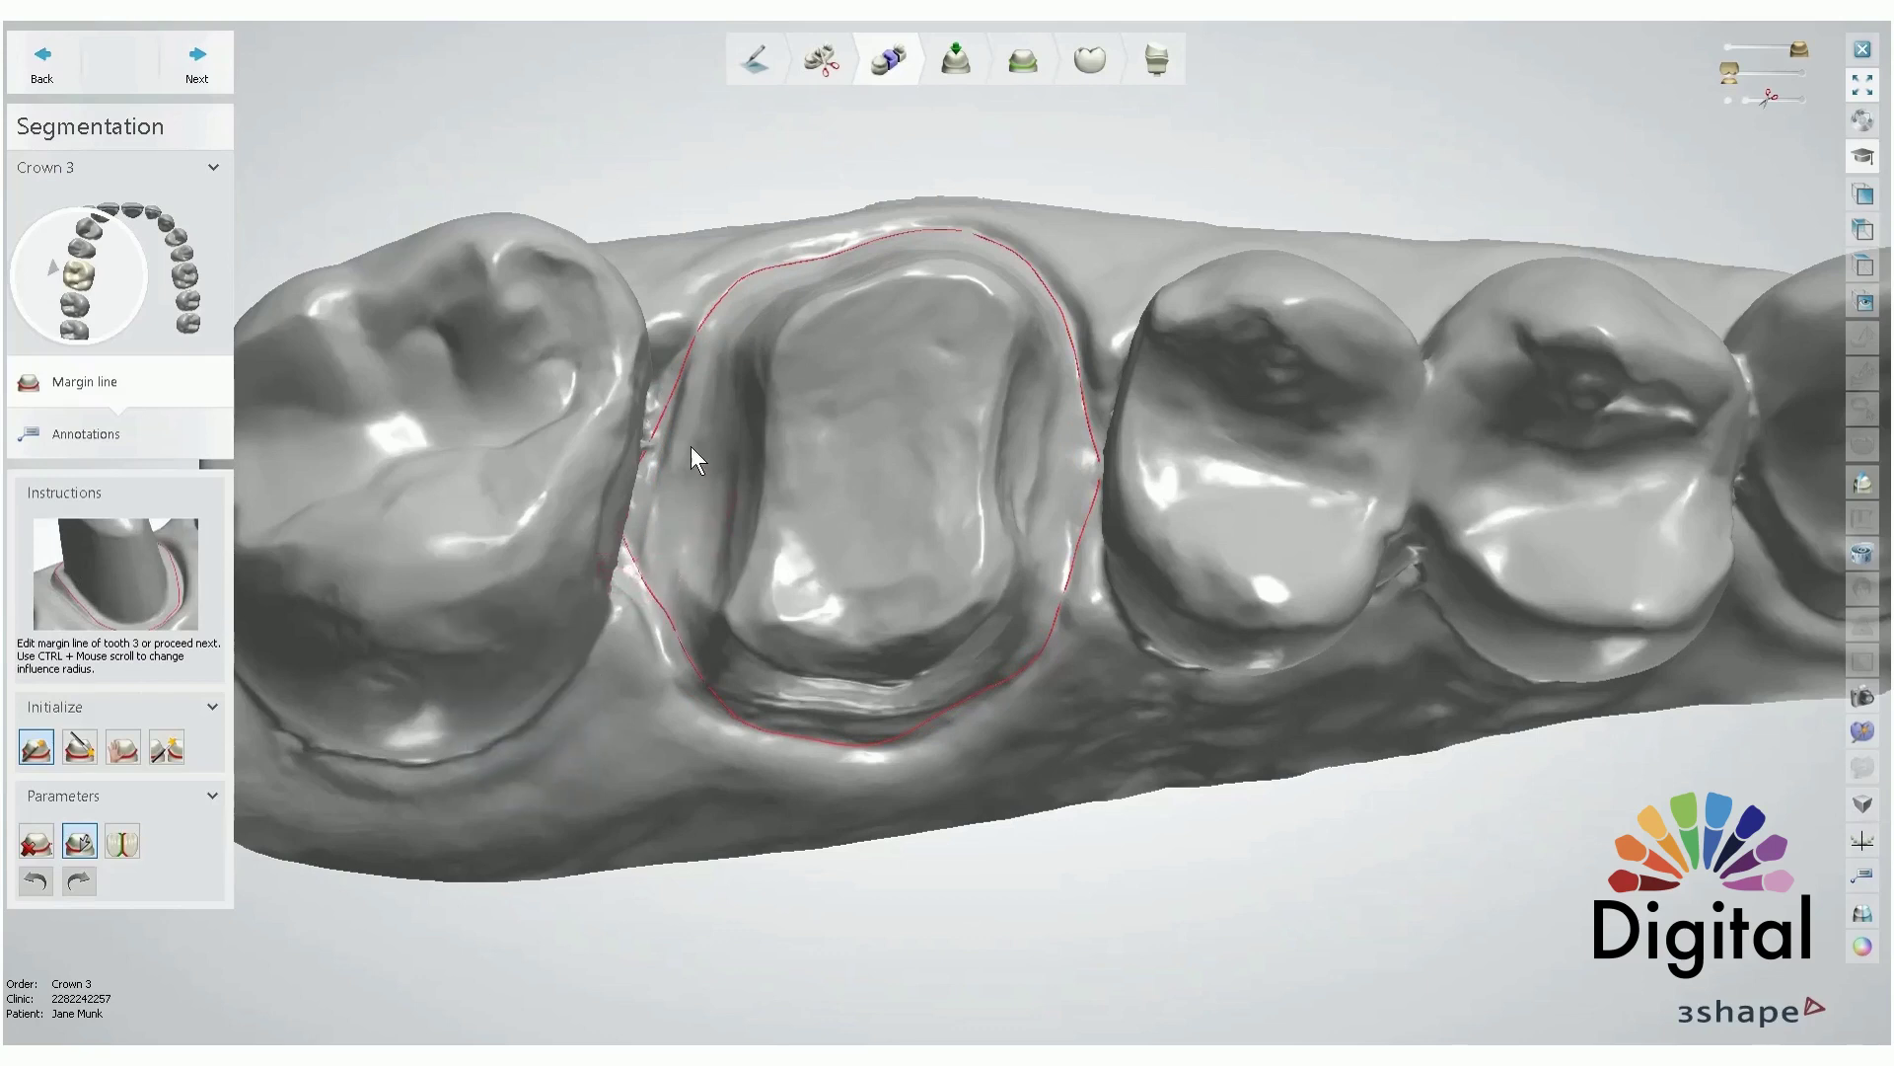
- Correct the new margin line along the side facing the rear molar and the adjoining gum-side edge of the preparation
{"action": "scroll", "coordinate": [691, 440], "scroll_direction": "up", "scroll_amount": 4}
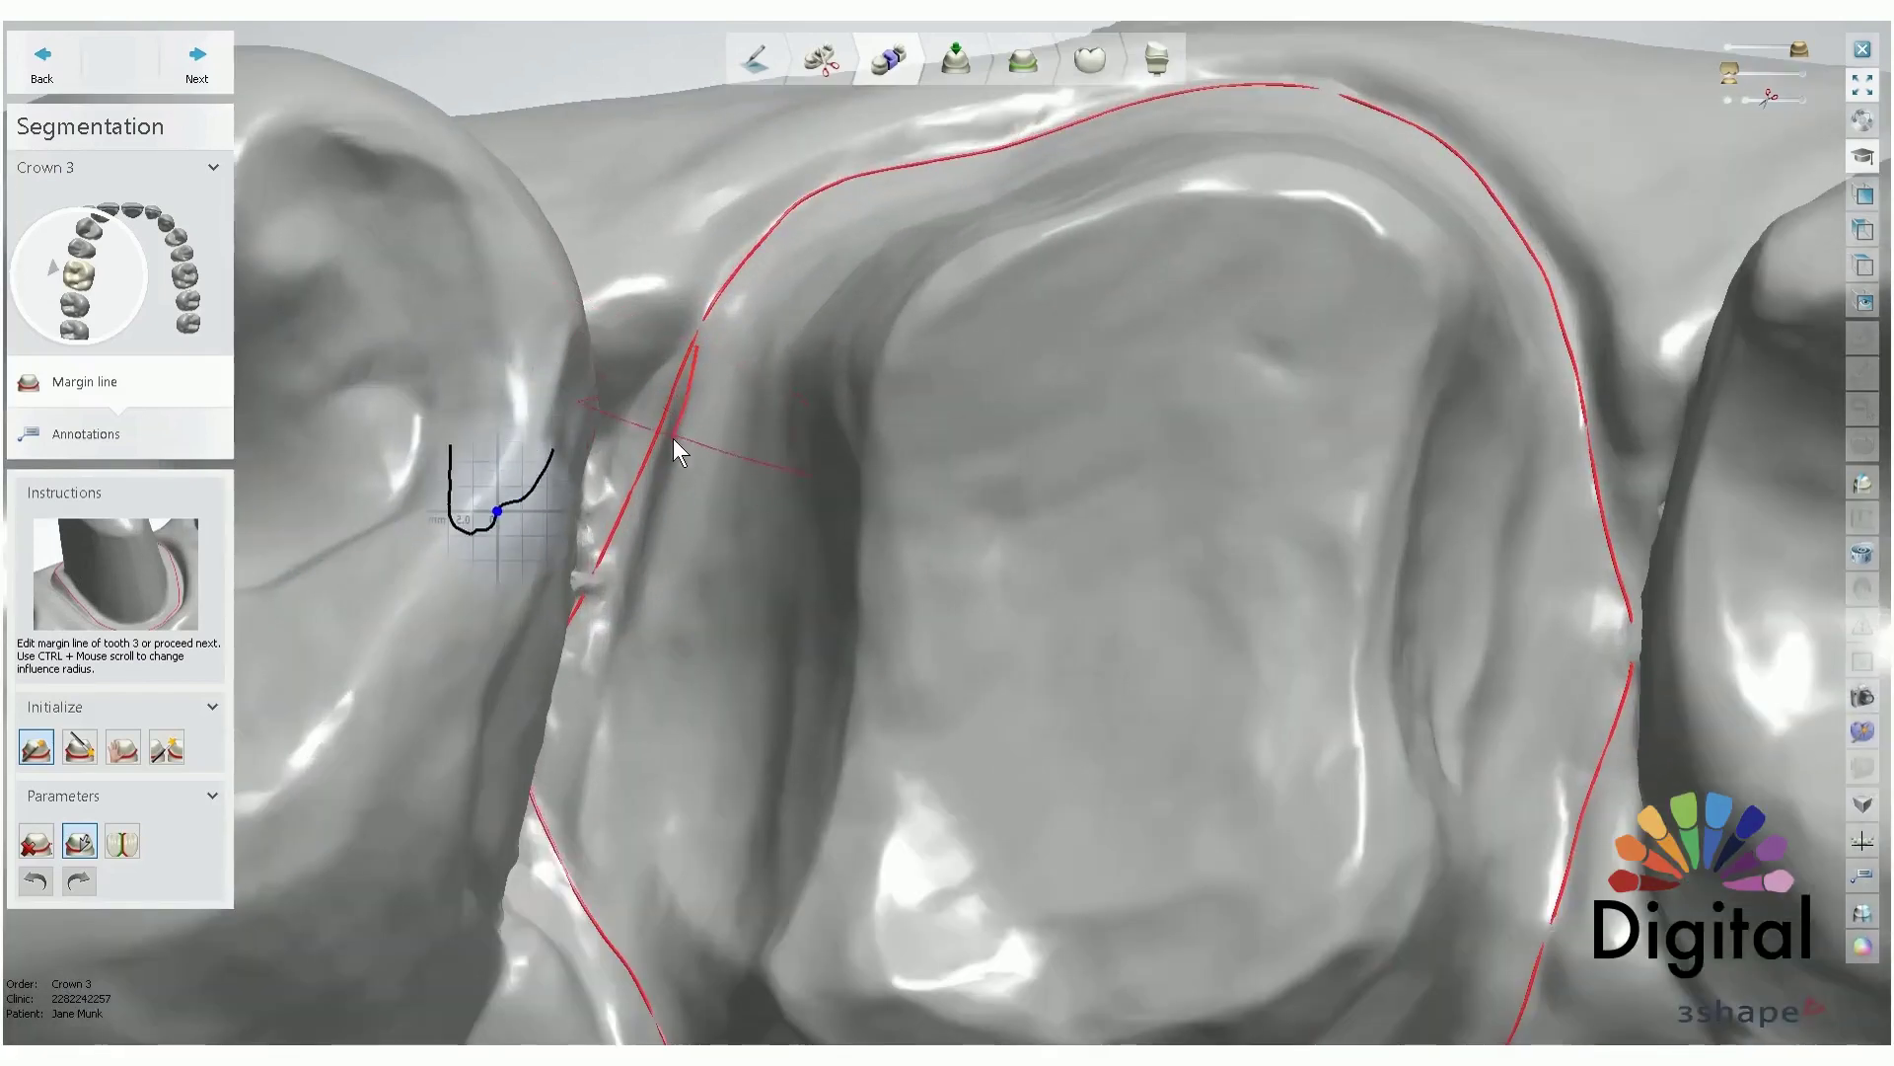
{"action": "right_click_drag", "start_coordinate": [701, 615], "coordinate": [719, 573]}
{"action": "scroll", "coordinate": [691, 491], "scroll_direction": "up", "scroll_amount": 3}
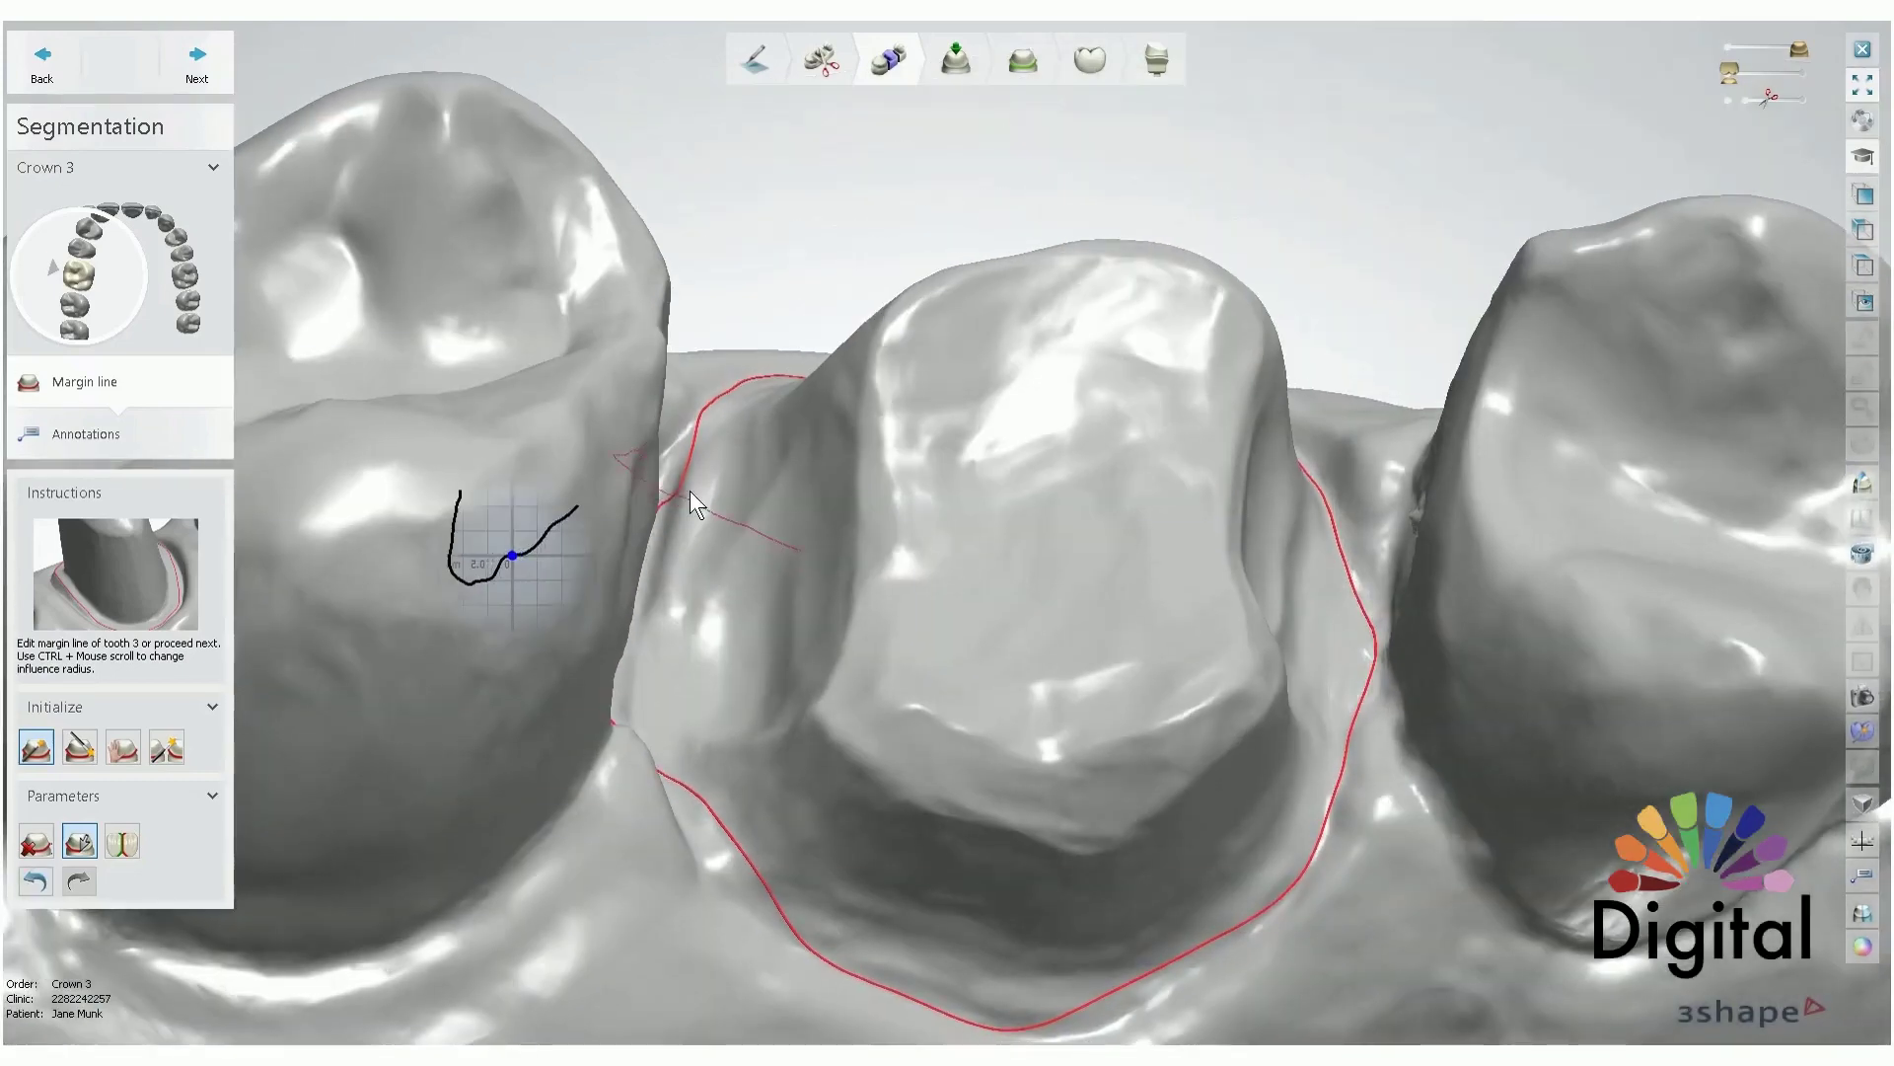
{"action": "left_click_drag", "start_coordinate": [690, 490], "coordinate": [660, 575]}
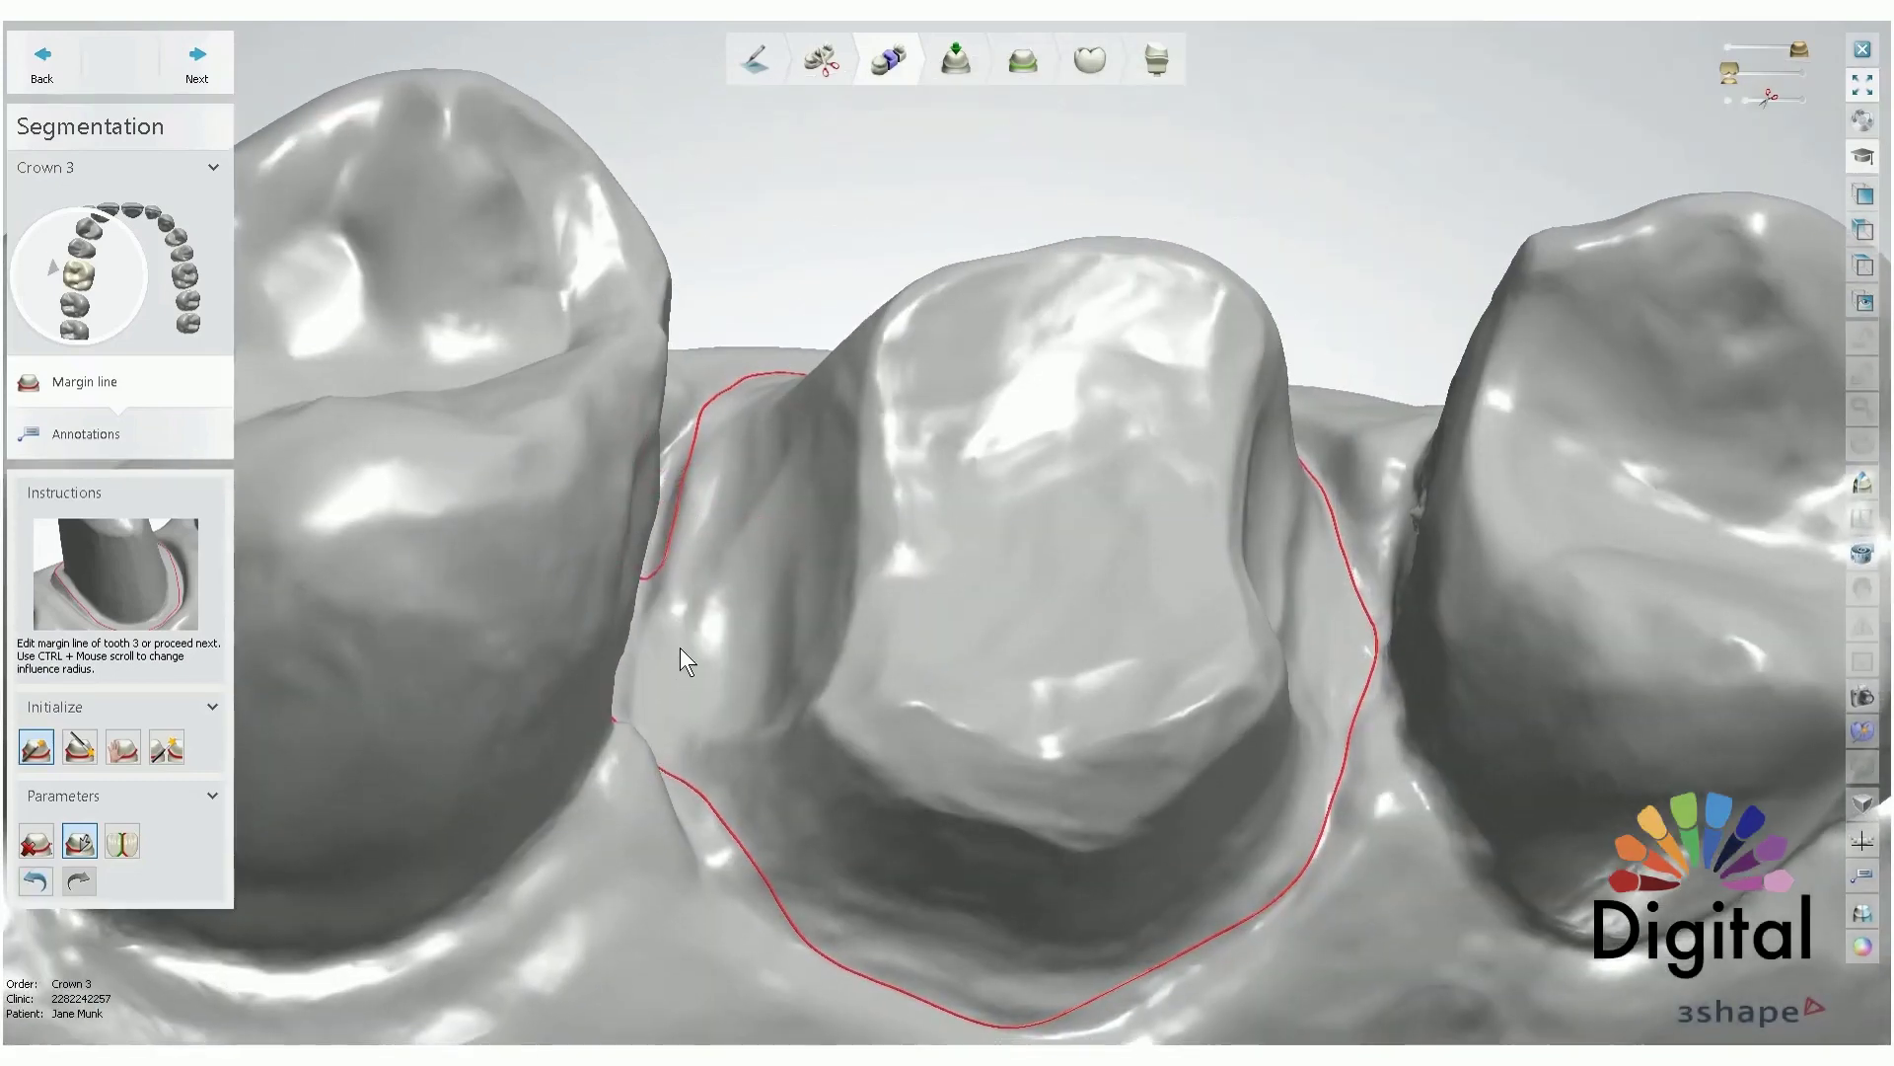
{"action": "right_click_drag", "start_coordinate": [679, 647], "coordinate": [682, 482]}
{"action": "mouse_move", "coordinate": [676, 469]}
{"action": "left_mouse_down"}
{"action": "mouse_move", "coordinate": [680, 424]}
{"action": "mouse_move", "coordinate": [628, 585]}
{"action": "mouse_move", "coordinate": [636, 664]}
{"action": "mouse_move", "coordinate": [626, 580]}
{"action": "mouse_move", "coordinate": [666, 712]}
{"action": "mouse_move", "coordinate": [620, 639]}
{"action": "mouse_move", "coordinate": [659, 760]}
{"action": "mouse_move", "coordinate": [732, 842]}
{"action": "left_mouse_up"}
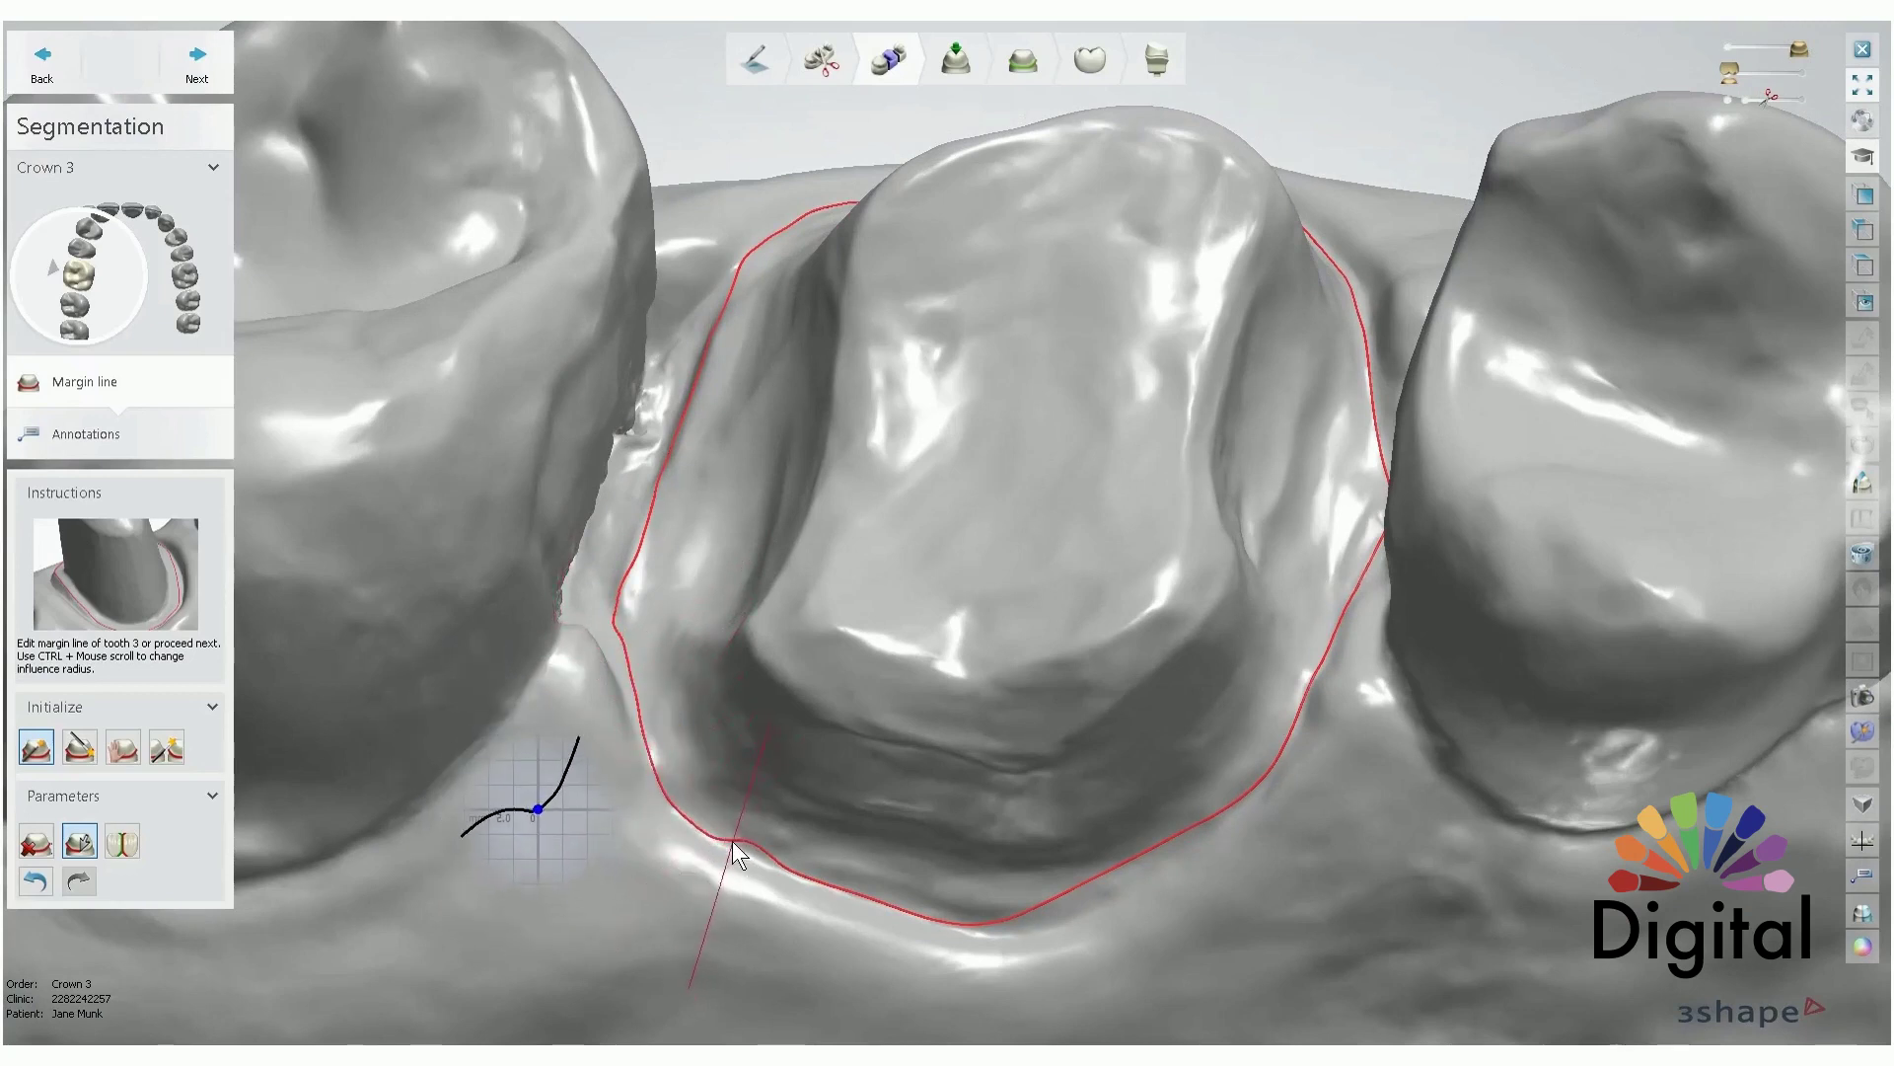
{"action": "right_click_drag", "start_coordinate": [990, 883], "coordinate": [860, 807]}
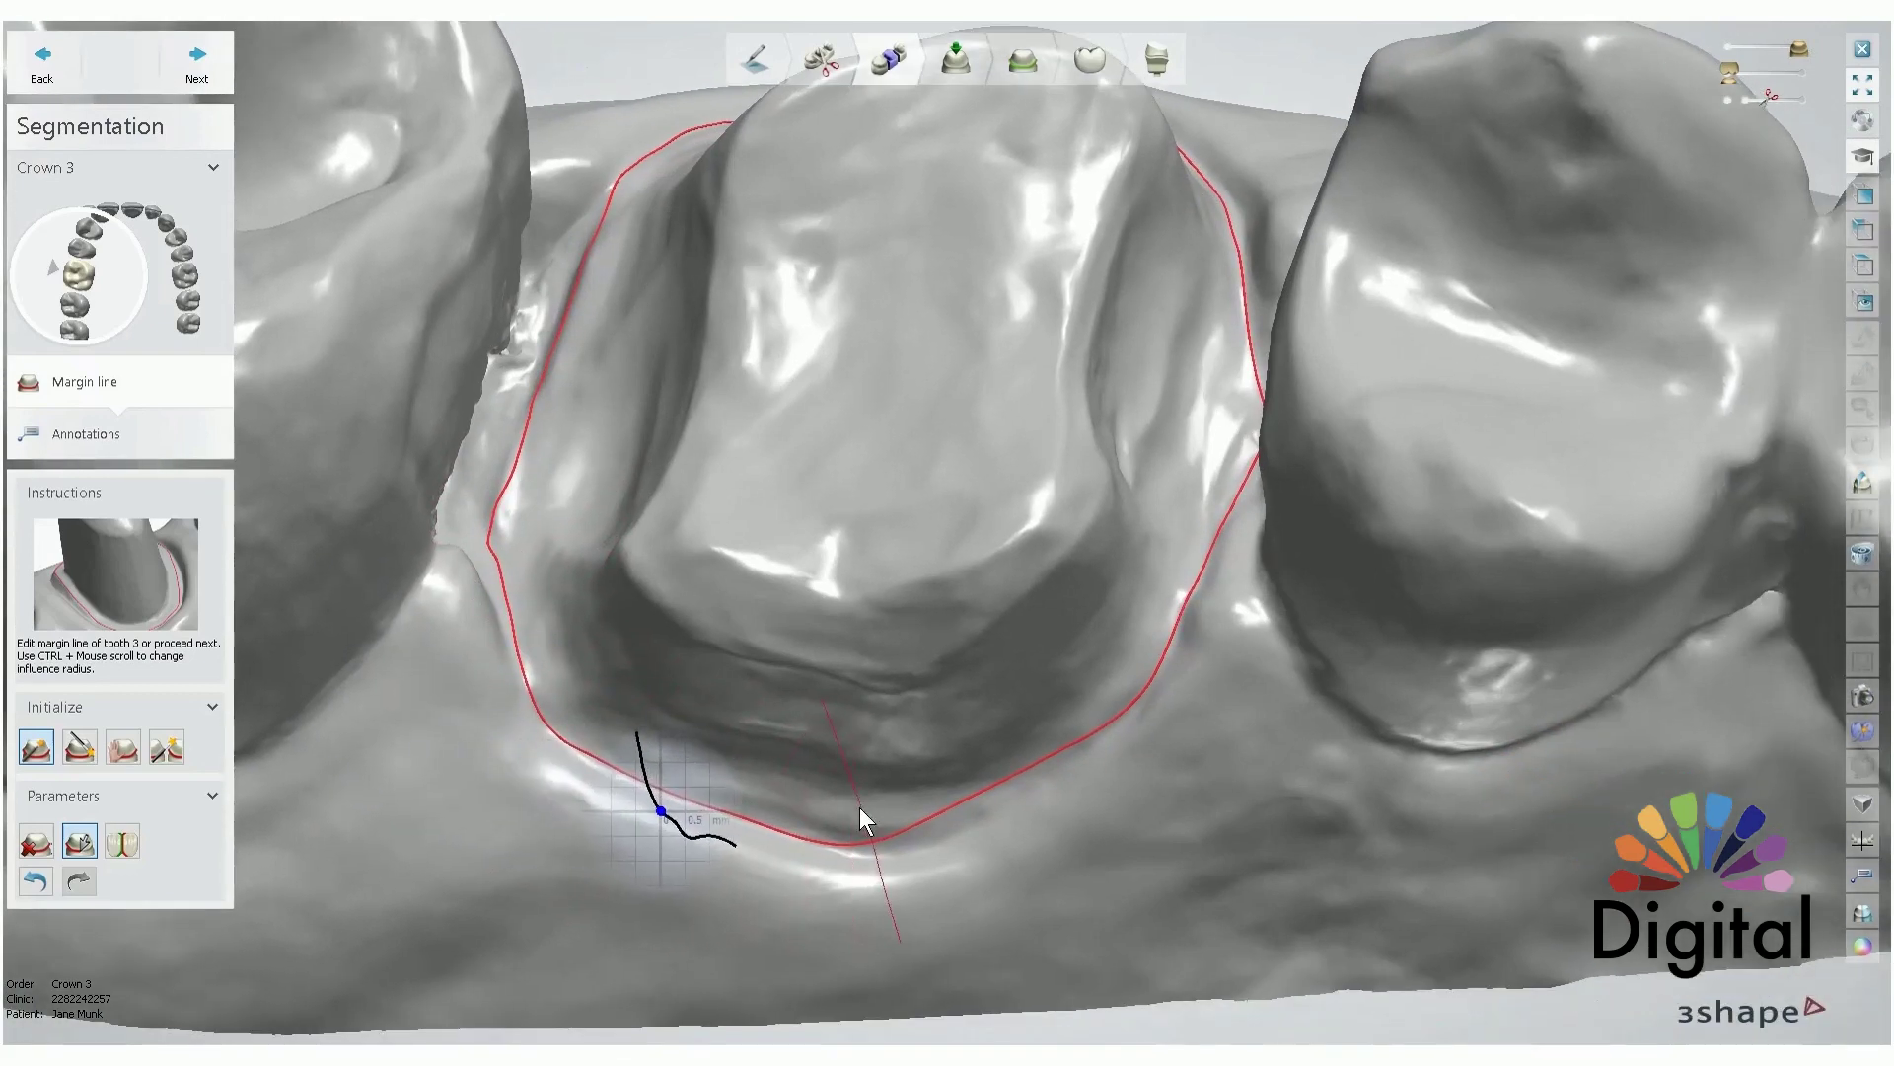
{"action": "mouse_move", "coordinate": [860, 806]}
{"action": "left_mouse_down"}
{"action": "mouse_move", "coordinate": [860, 844]}
{"action": "mouse_move", "coordinate": [924, 840]}
{"action": "mouse_move", "coordinate": [1074, 760]}
{"action": "left_mouse_up"}
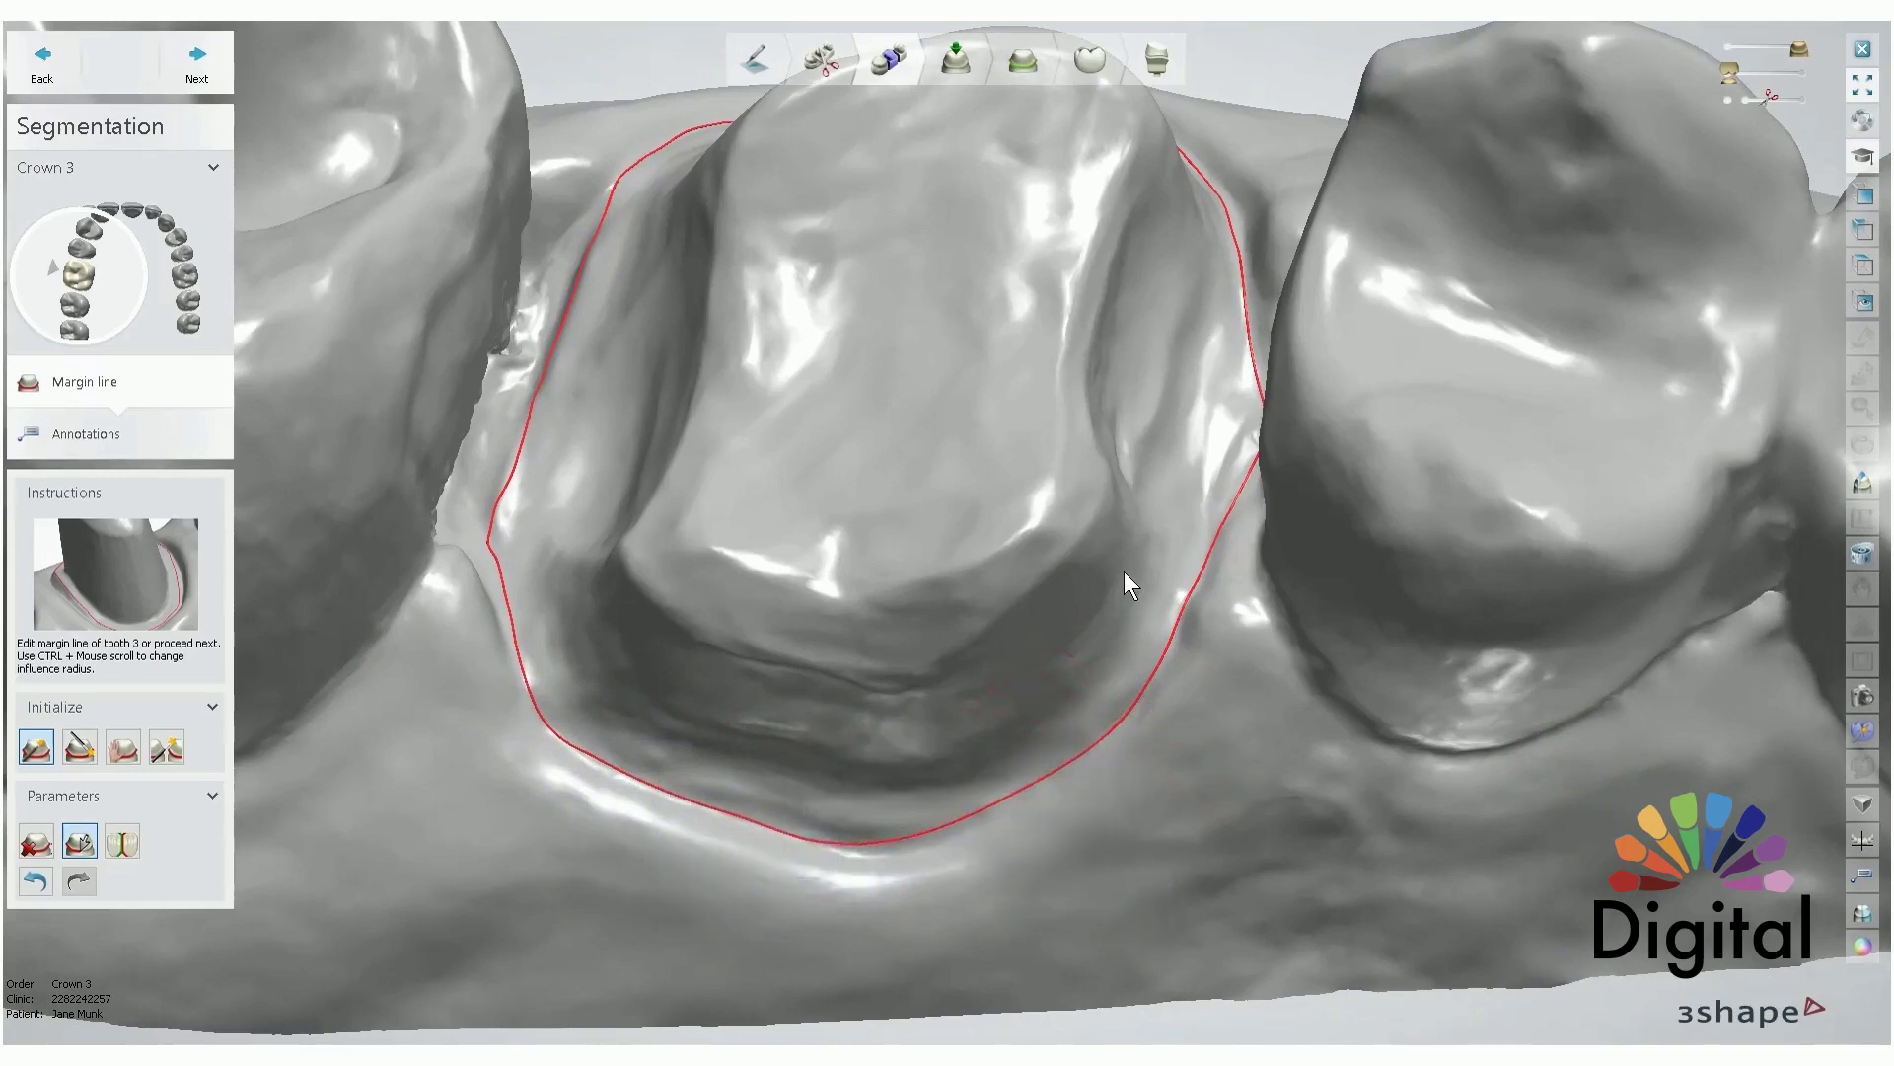
- Check the margin line all around the preparation, accept it and proceed to the insertion direction of Crown 3
{"action": "scroll", "coordinate": [1123, 571], "scroll_direction": "down", "scroll_amount": 5}
{"action": "right_click_drag", "start_coordinate": [1233, 541], "coordinate": [890, 652]}
{"action": "scroll", "coordinate": [804, 393], "scroll_direction": "up", "scroll_amount": 5}
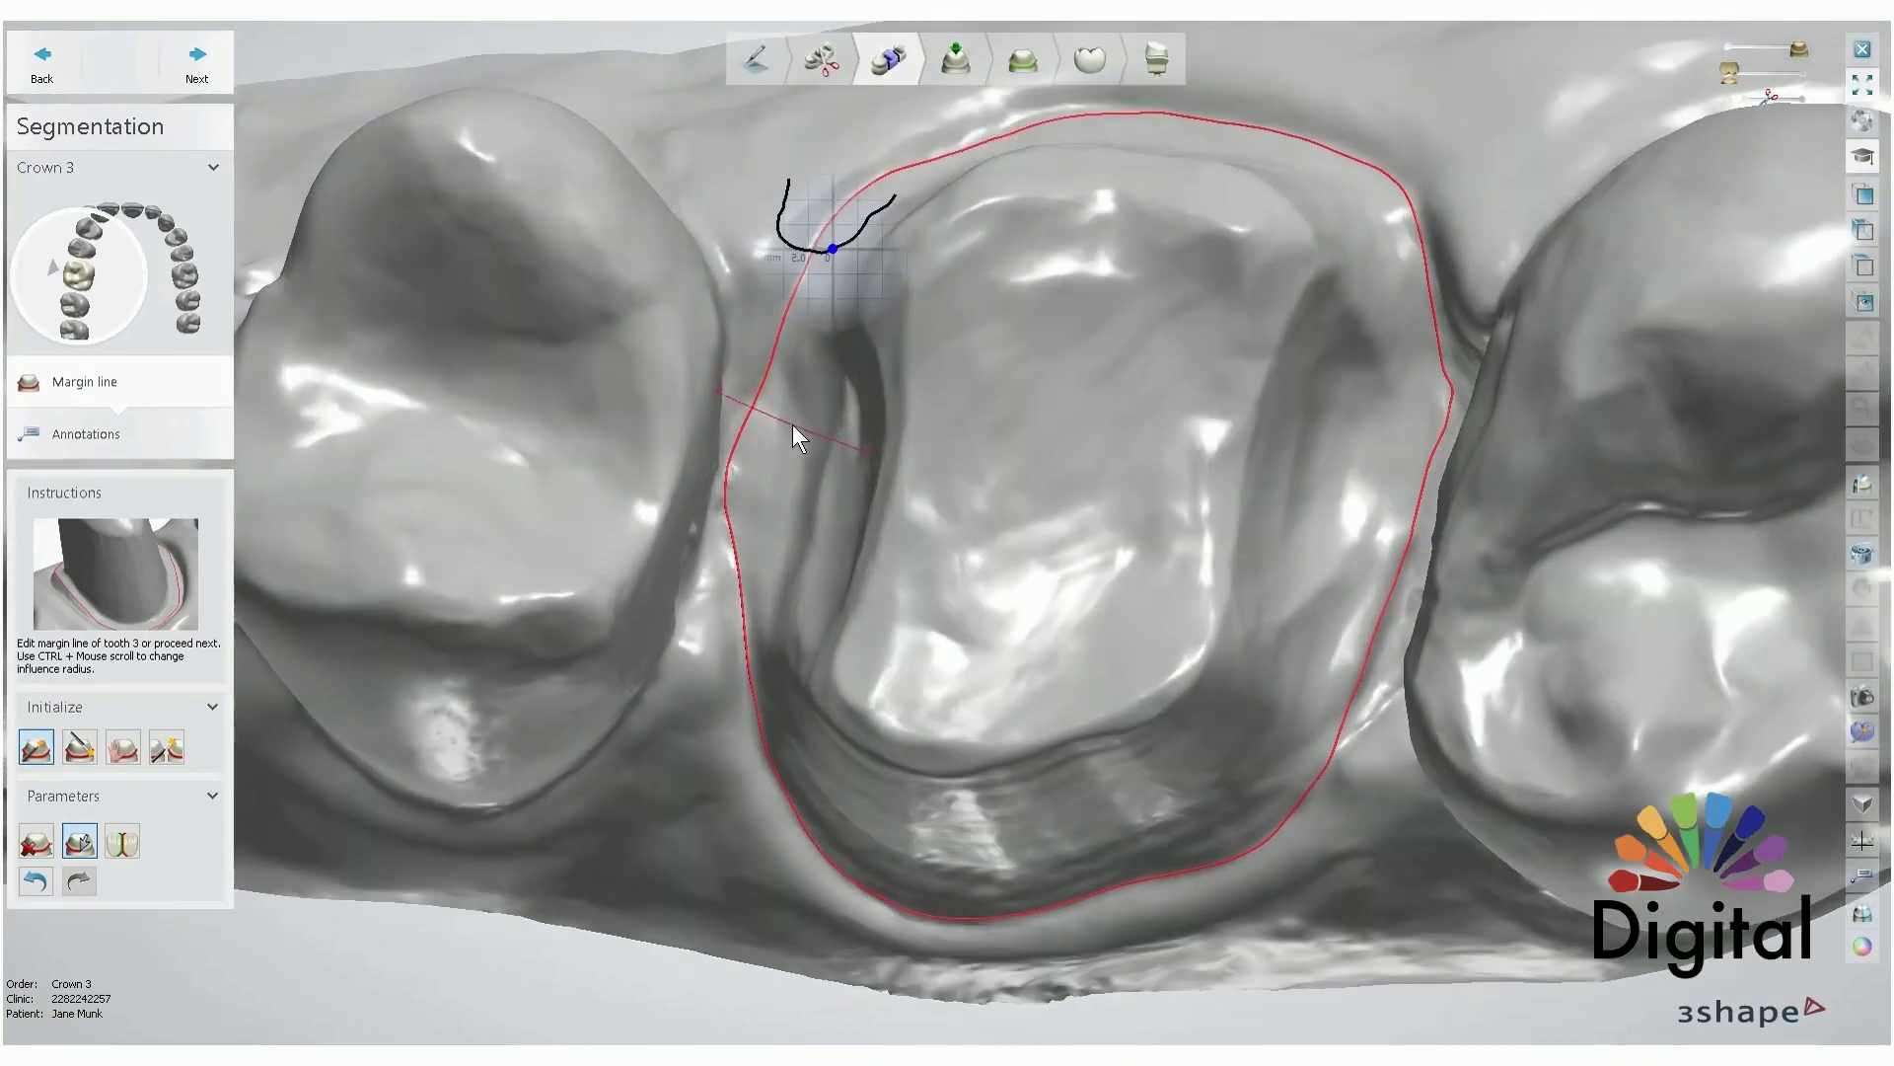
{"action": "mouse_move", "coordinate": [1006, 739]}
{"action": "right_mouse_down"}
{"action": "mouse_move", "coordinate": [1018, 655]}
{"action": "mouse_move", "coordinate": [1024, 808]}
{"action": "mouse_move", "coordinate": [1022, 739]}
{"action": "right_mouse_up"}
{"action": "mouse_move", "coordinate": [1427, 398]}
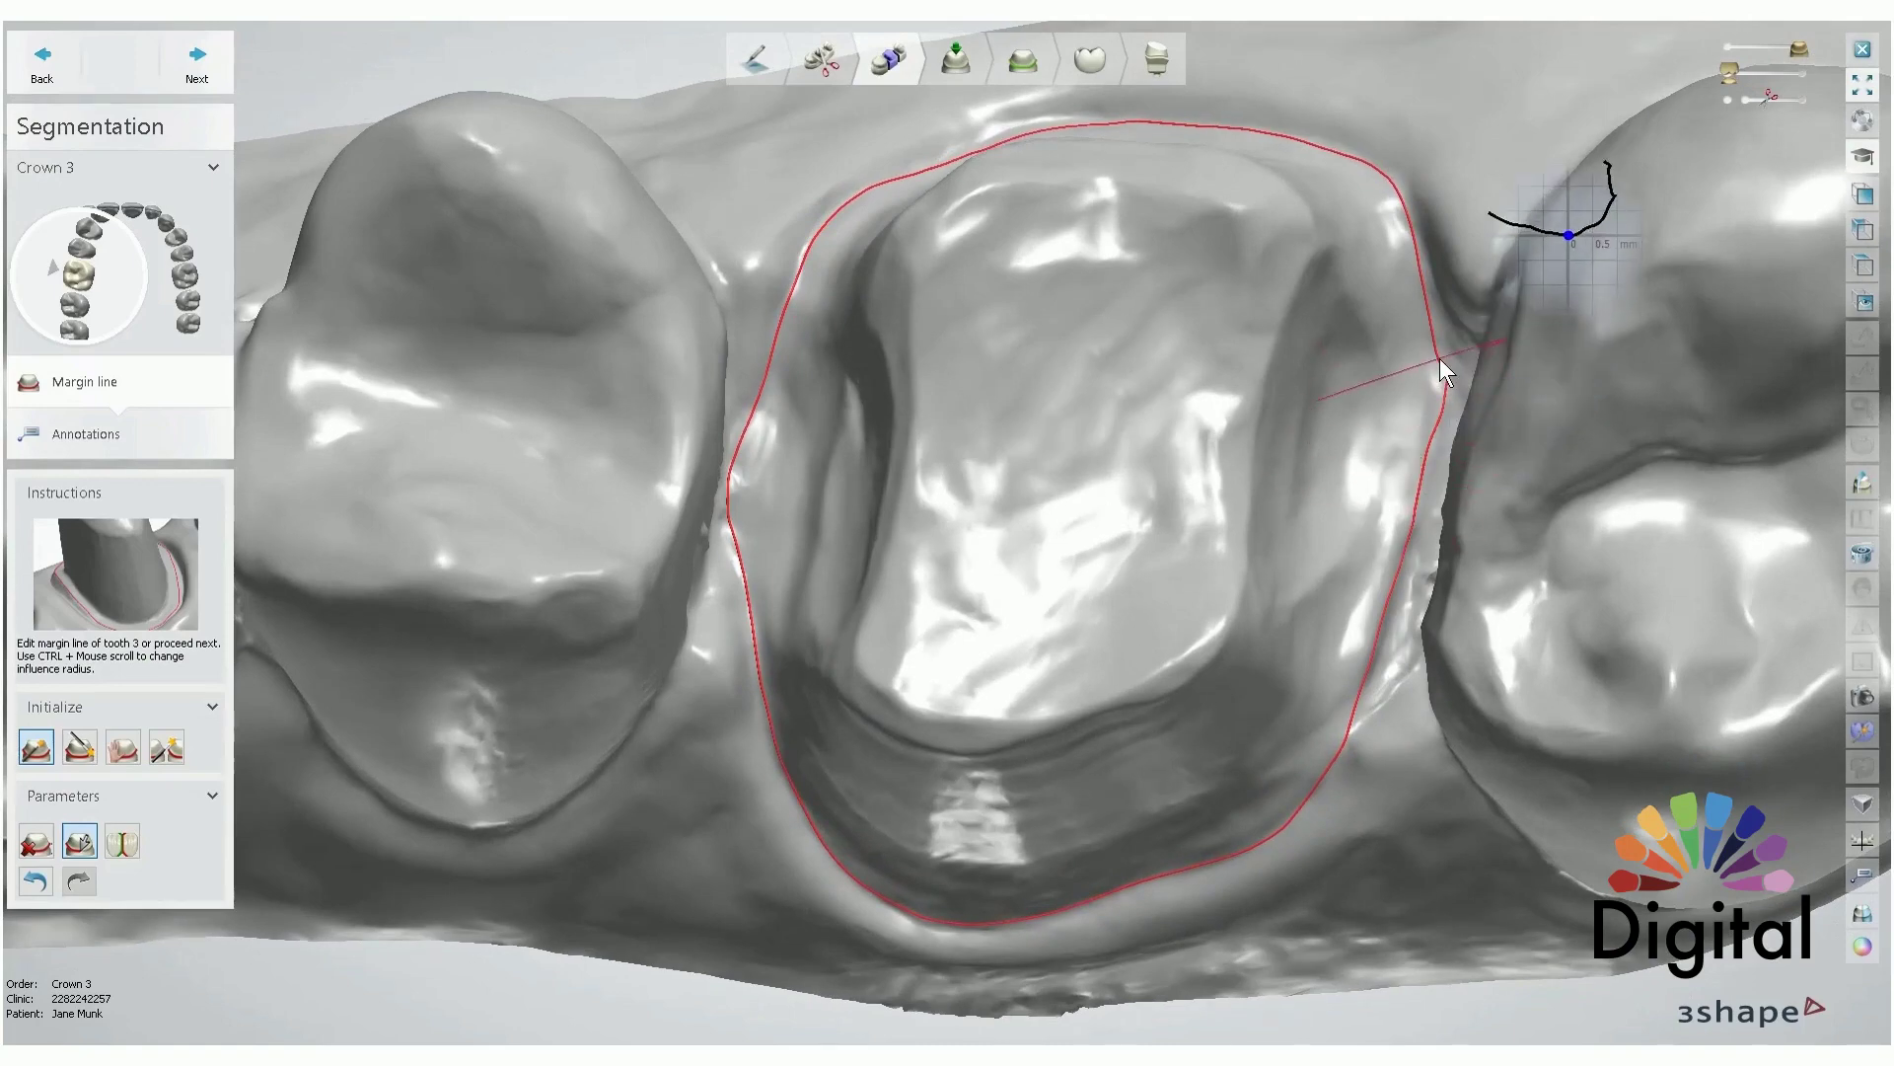
{"action": "scroll", "coordinate": [1366, 600], "scroll_direction": "down", "scroll_amount": 5}
{"action": "right_click_drag", "start_coordinate": [1365, 600], "coordinate": [1297, 468]}
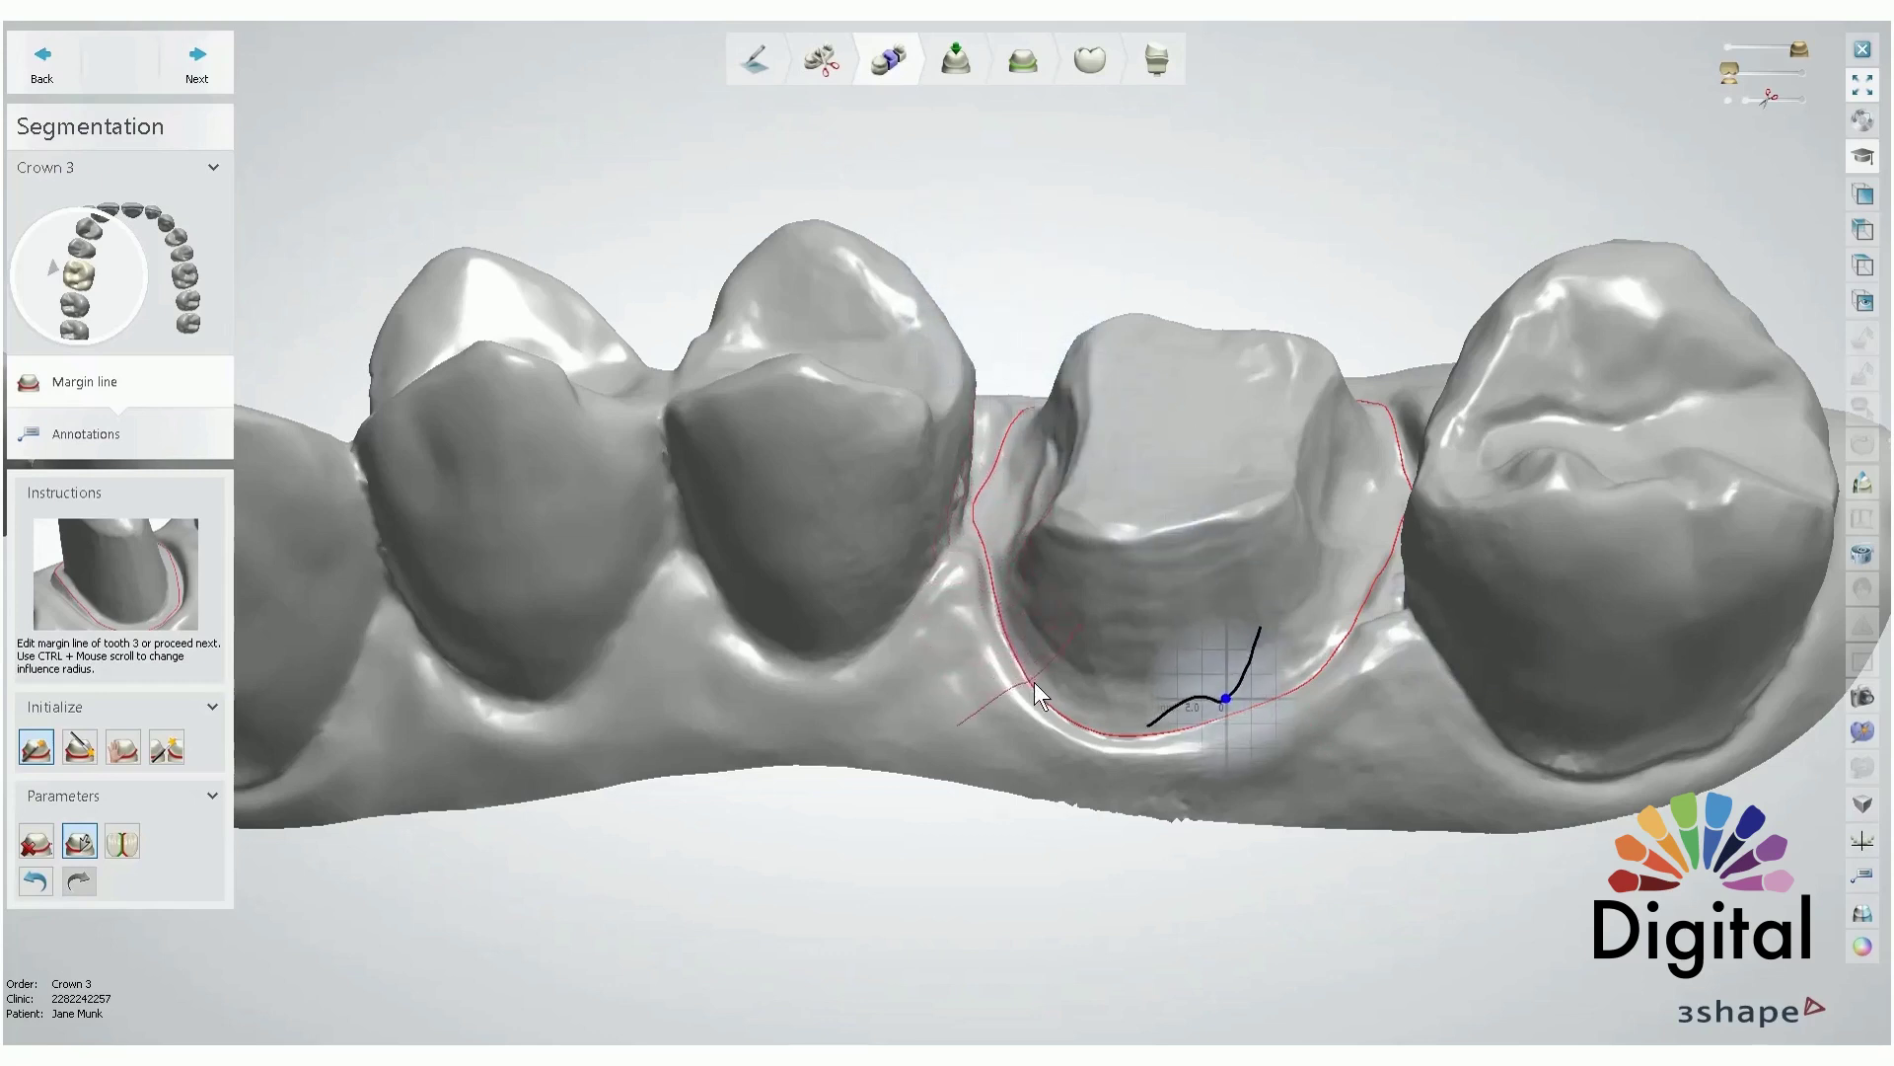
{"action": "scroll", "coordinate": [1178, 686], "scroll_direction": "down", "scroll_amount": 3}
{"action": "right_click_drag", "start_coordinate": [1240, 651], "coordinate": [732, 578]}
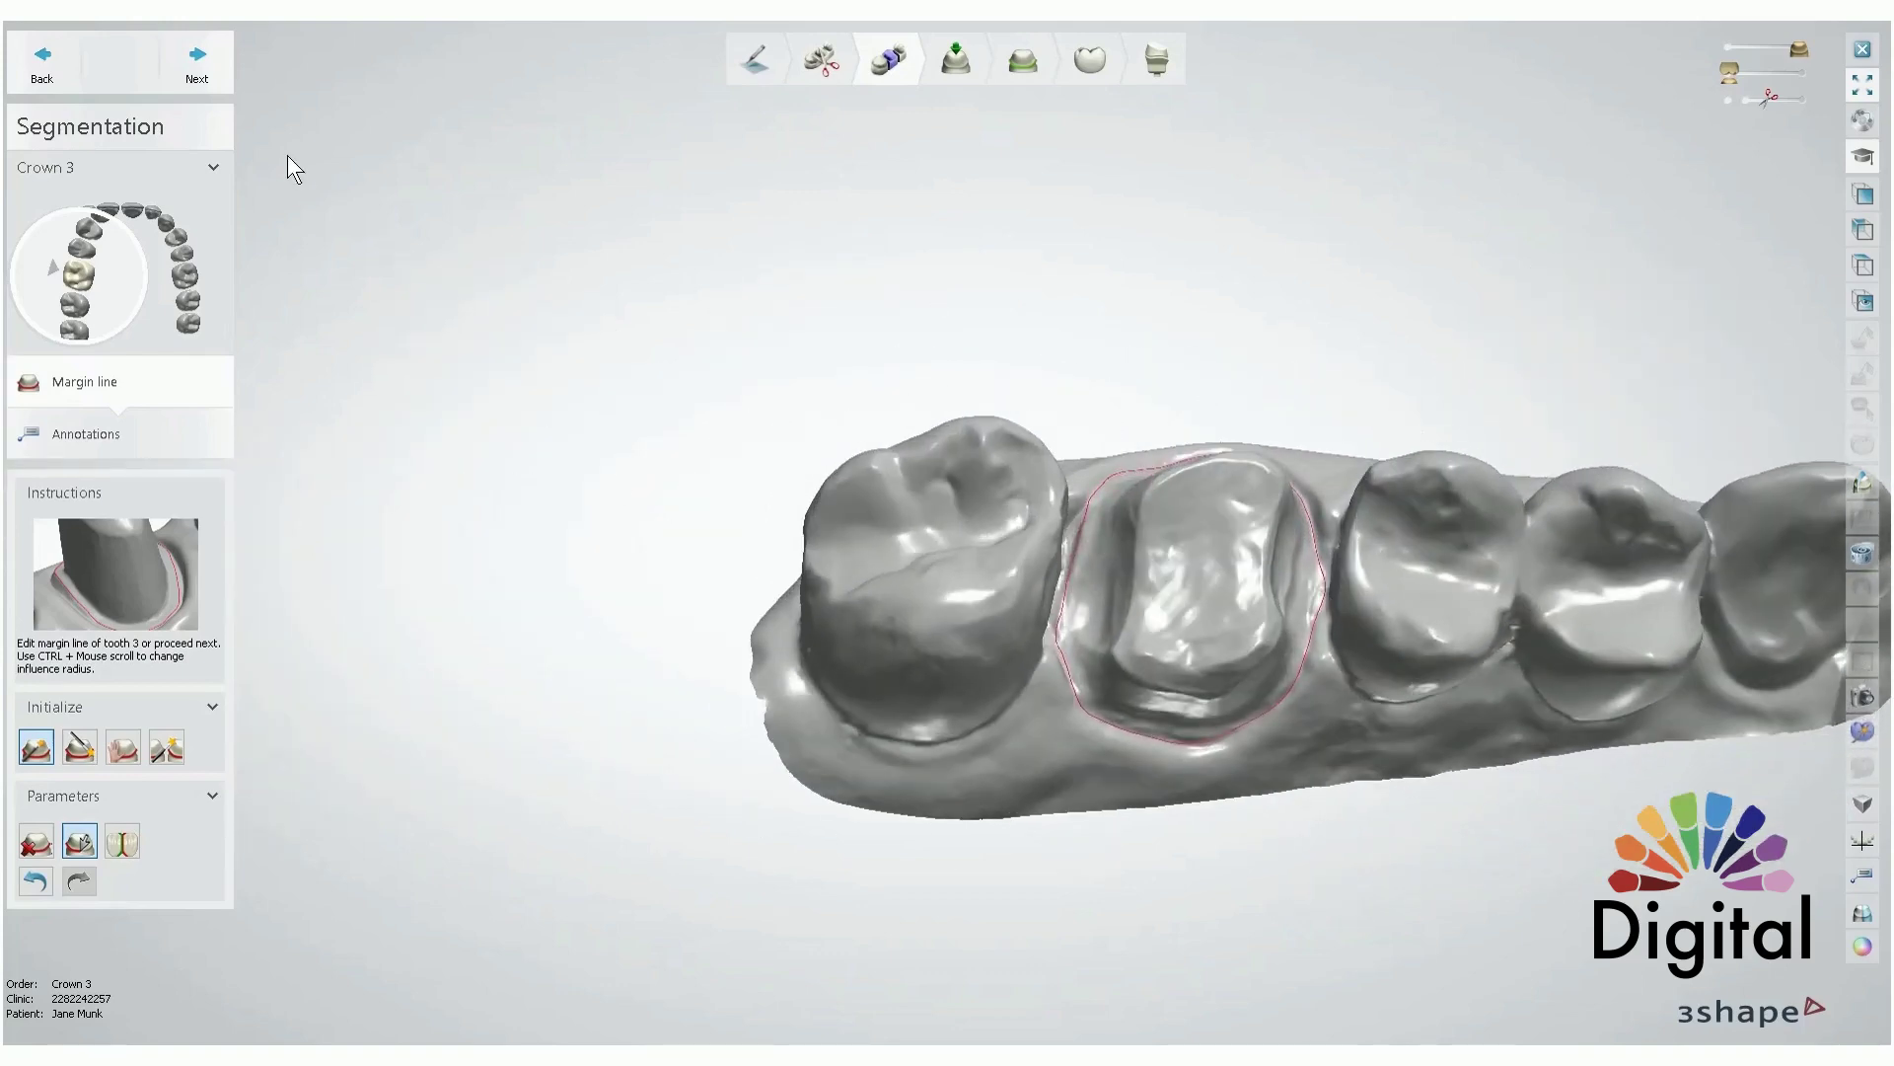
{"action": "left_click", "coordinate": [199, 73]}
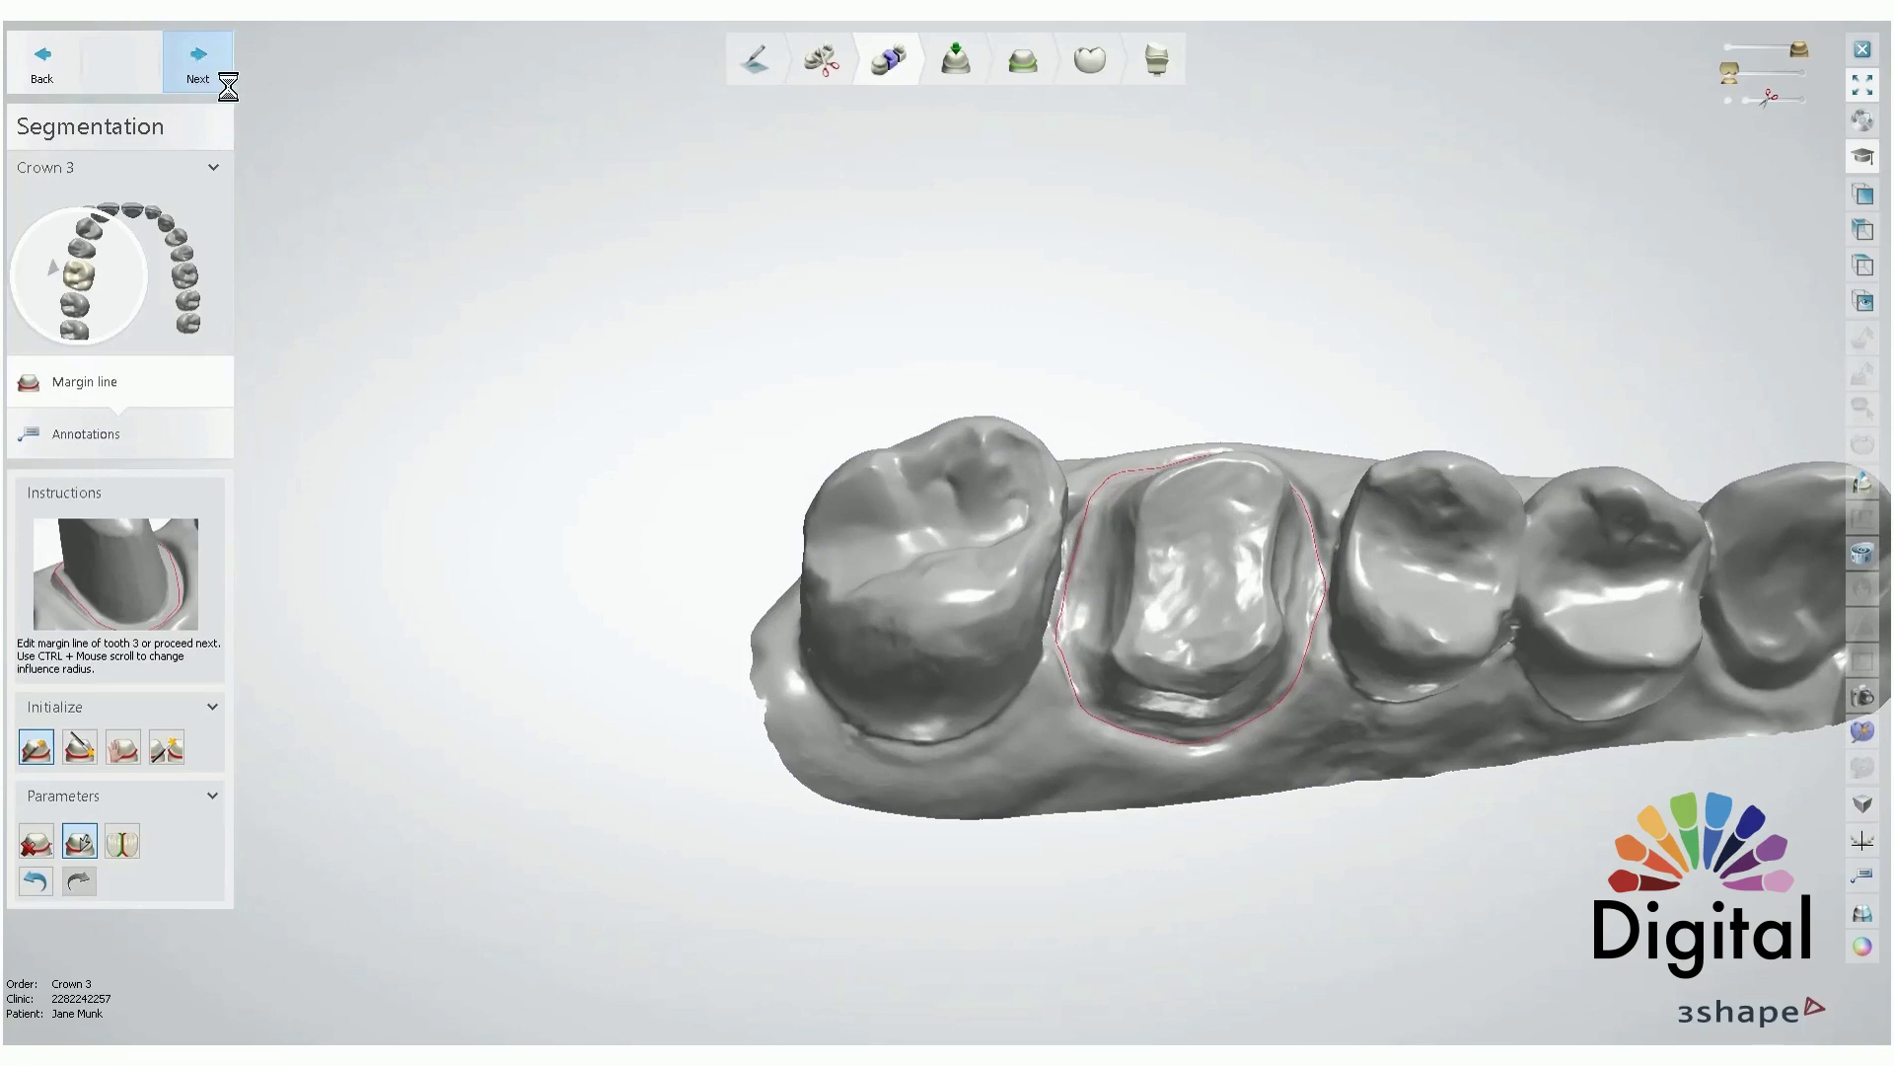
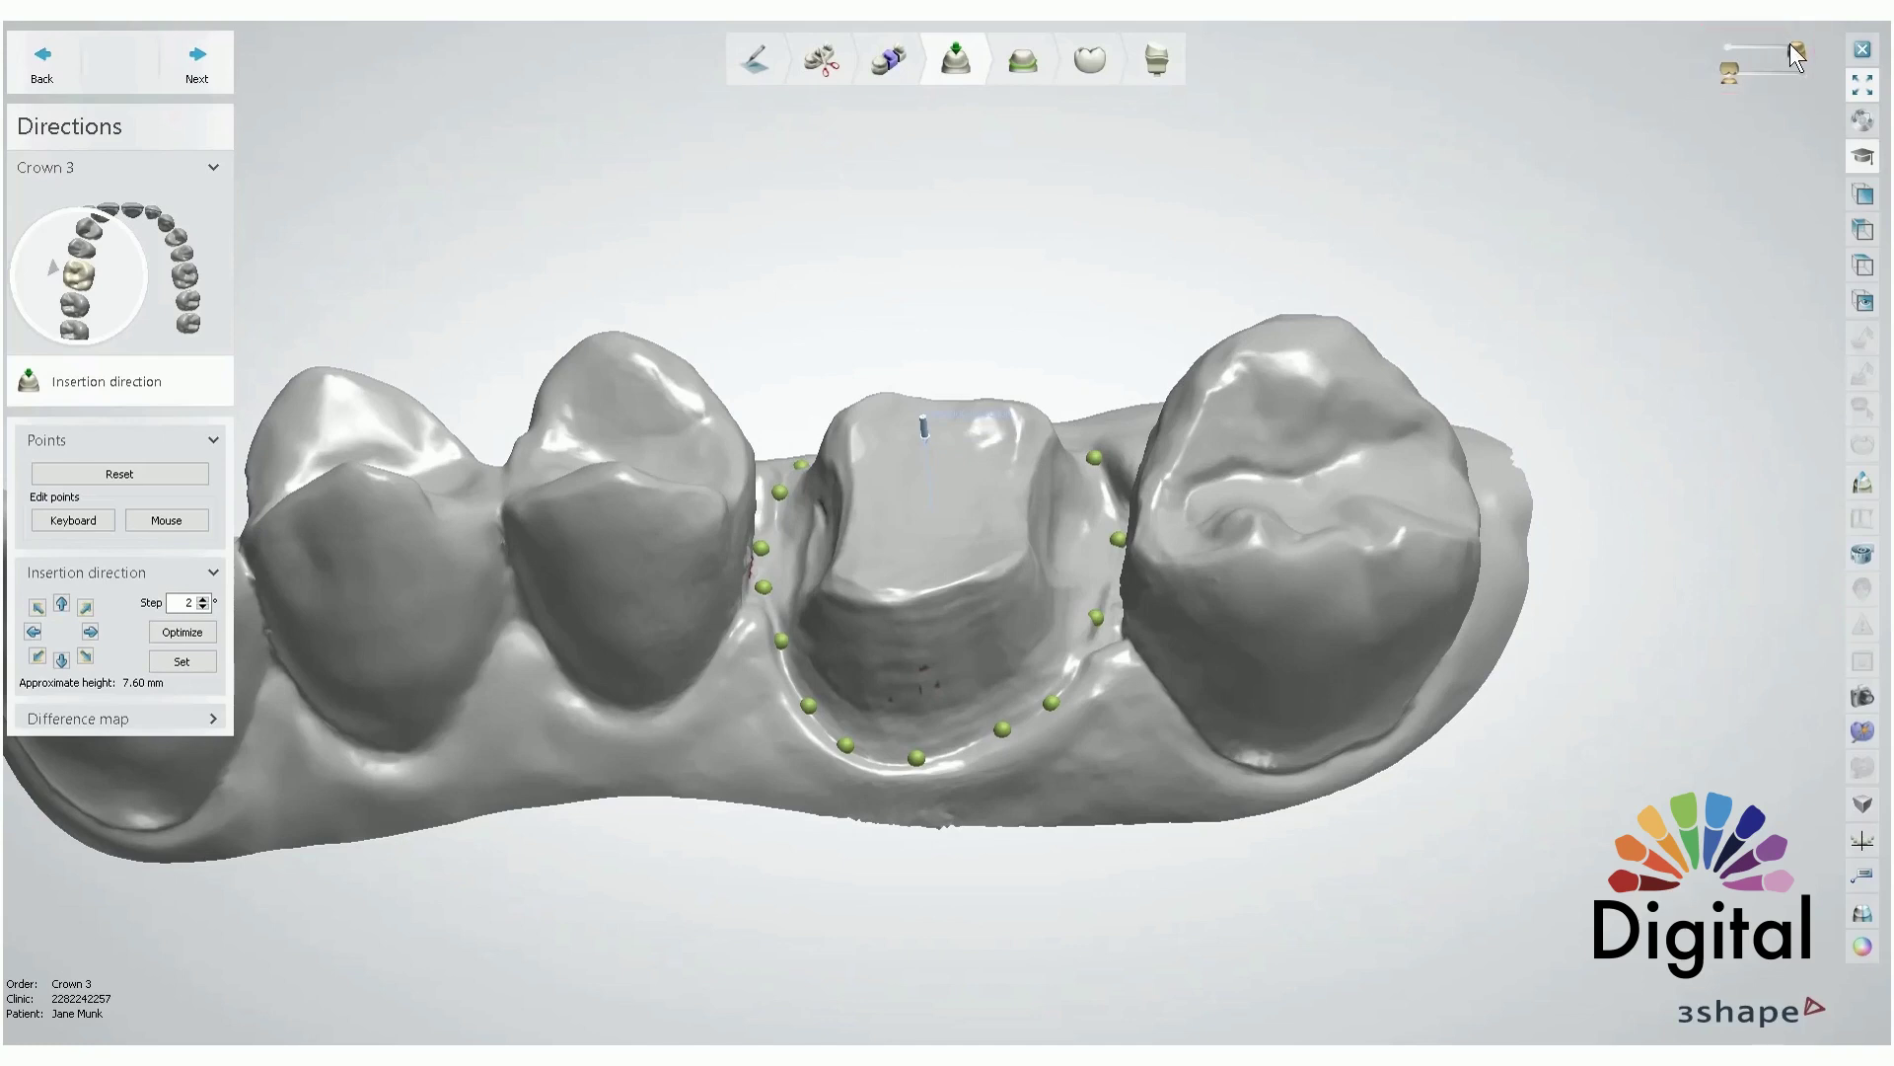
- Make the jaw scan around prepared tooth 3 semi-transparent and examine the undercut areas on the preparation
{"action": "mouse_move", "coordinate": [1737, 94]}
{"action": "left_click_drag", "start_coordinate": [1736, 100], "coordinate": [1578, 104]}
{"action": "right_click_drag", "start_coordinate": [905, 575], "coordinate": [465, 509]}
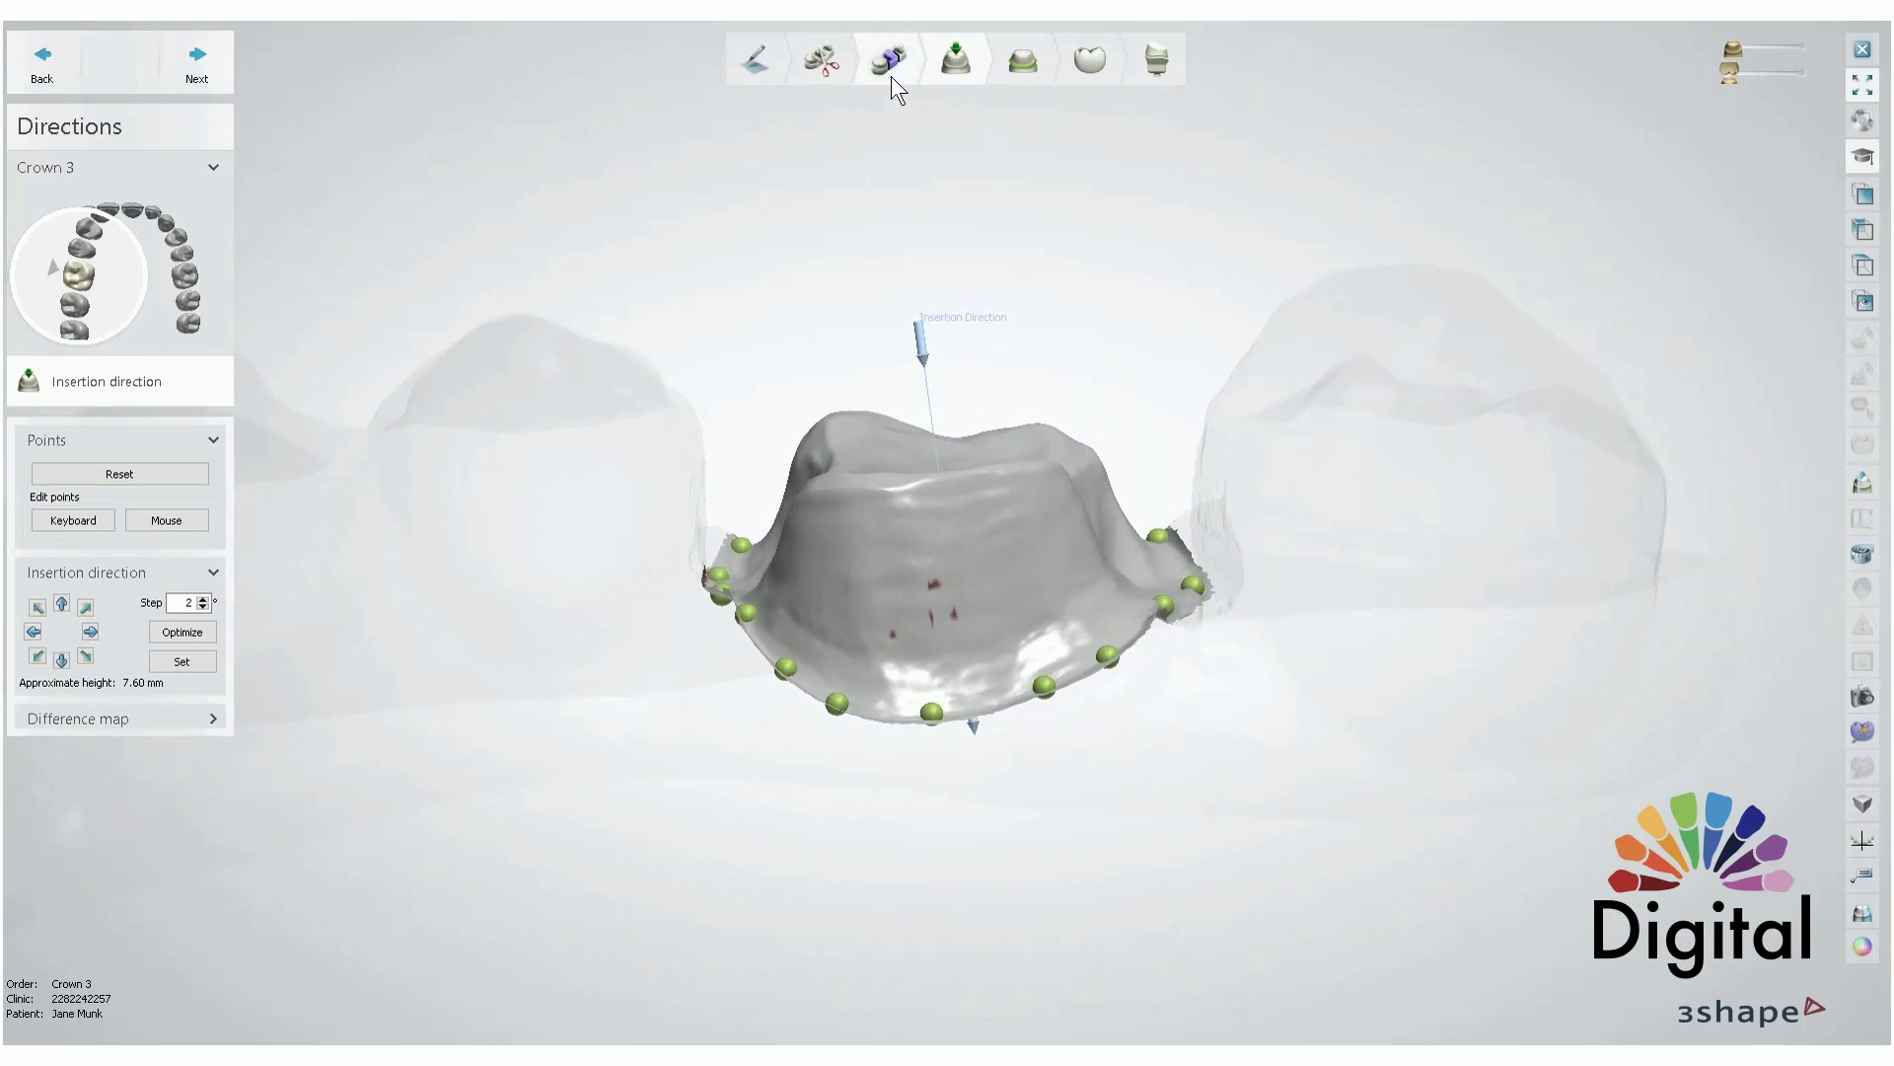
{"action": "left_click_drag", "start_coordinate": [1749, 40], "coordinate": [1757, 39]}
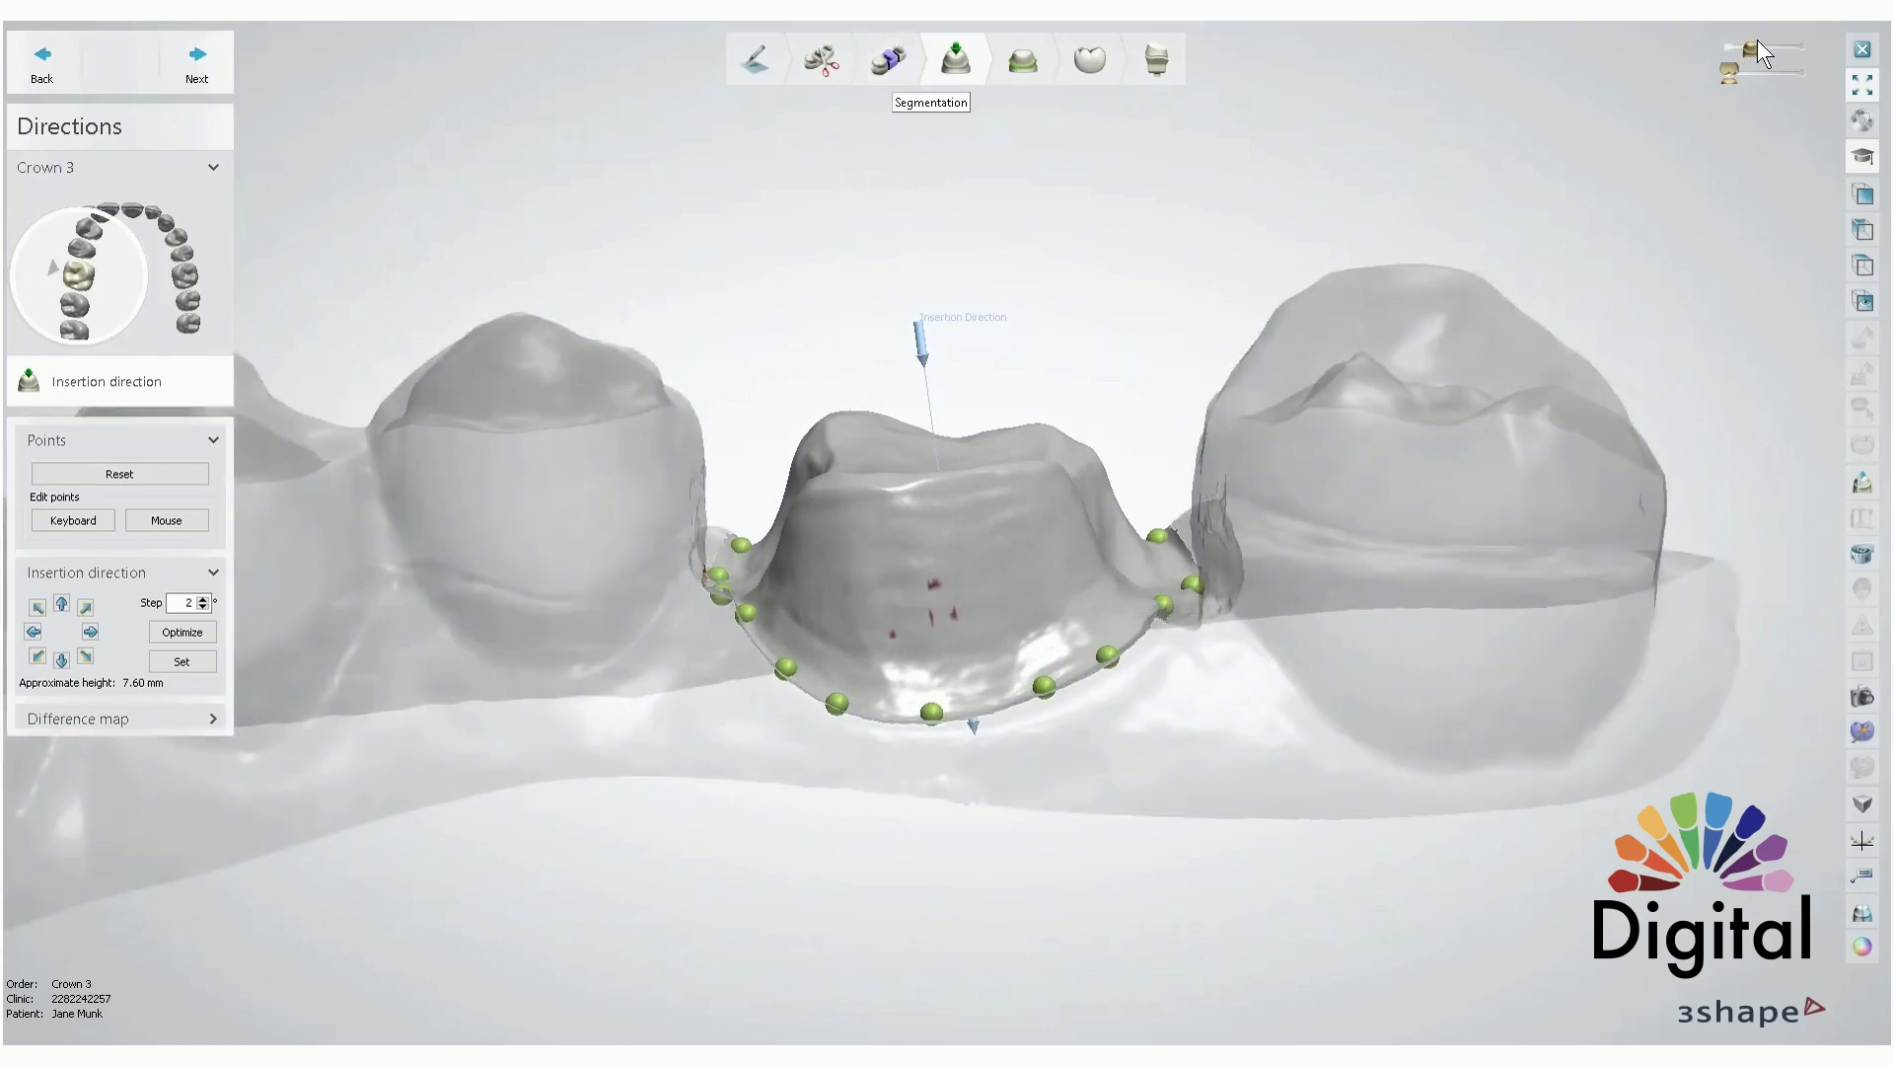
{"action": "mouse_move", "coordinate": [1109, 254]}
{"action": "right_mouse_down"}
{"action": "mouse_move", "coordinate": [1111, 431]}
{"action": "mouse_move", "coordinate": [1107, 280]}
{"action": "right_mouse_up"}
{"action": "scroll", "coordinate": [936, 373], "scroll_direction": "up", "scroll_amount": 2}
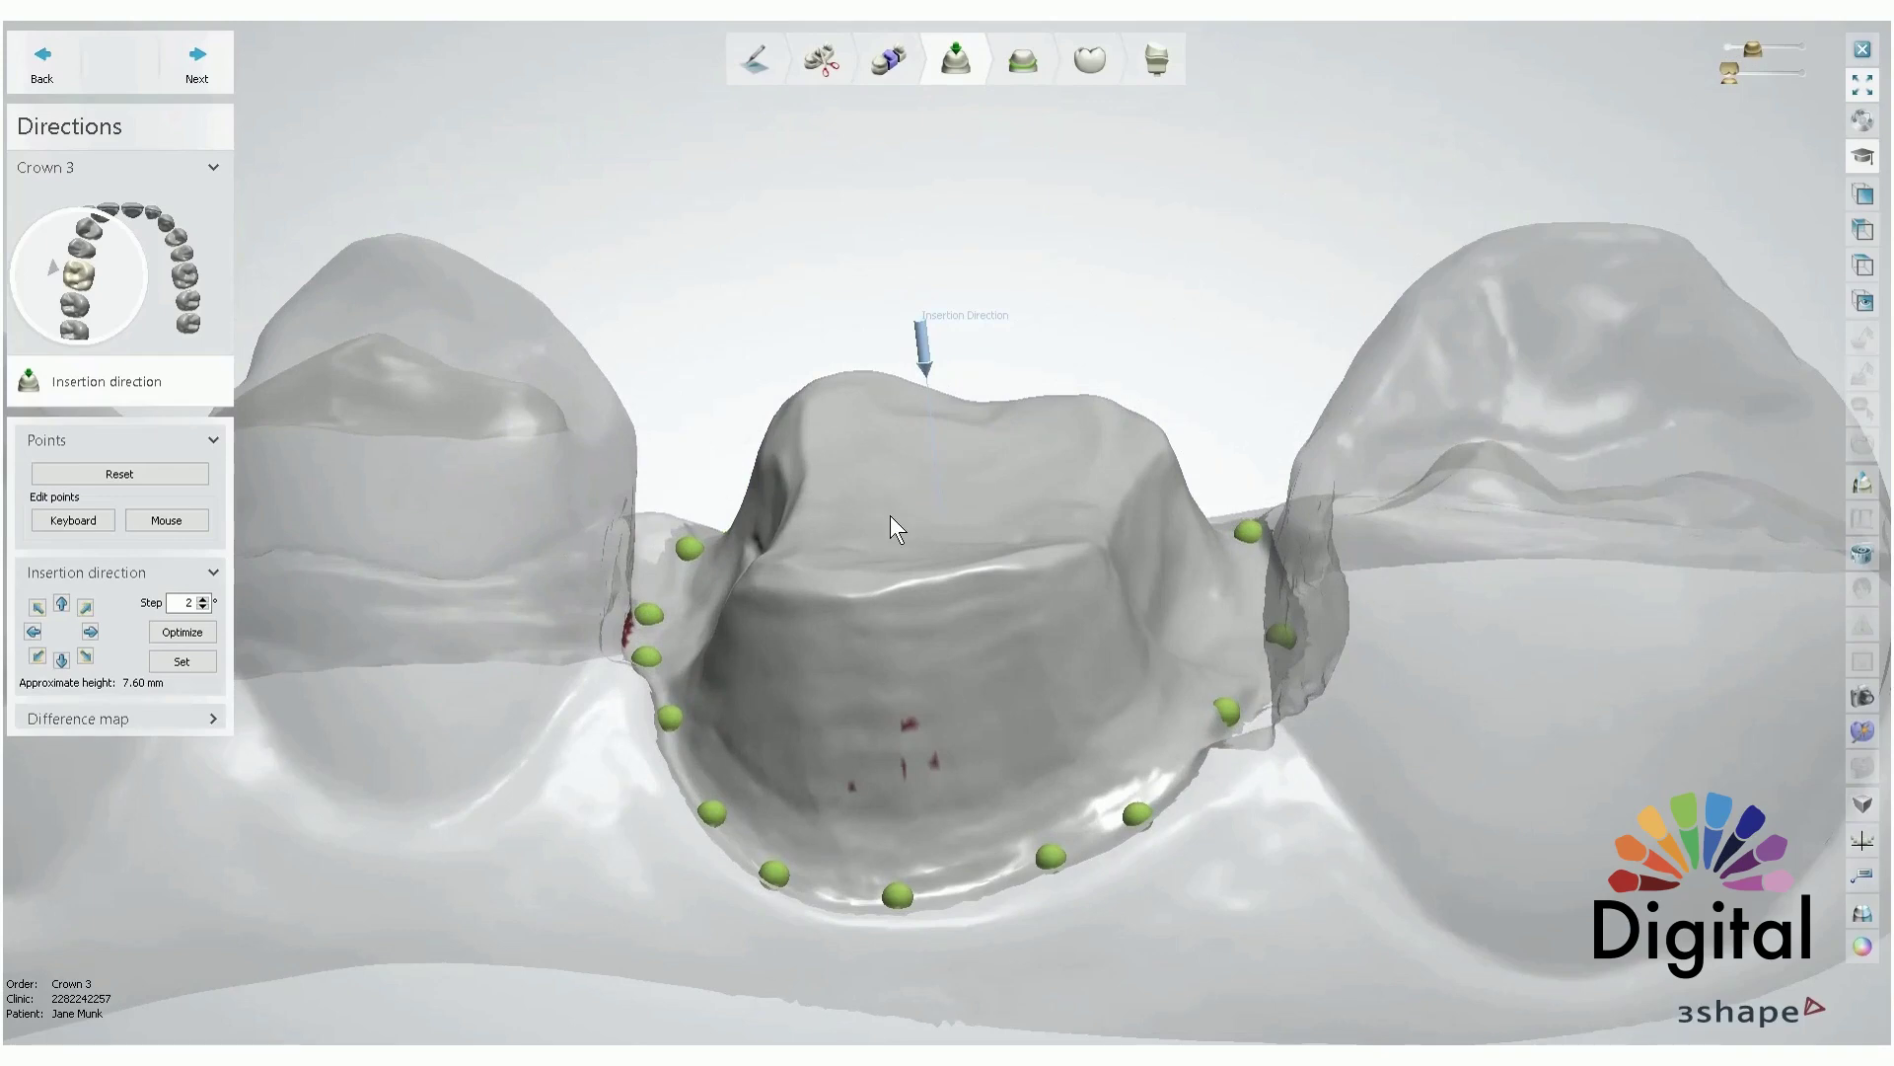
- Set the insertion direction of Crown 3 from a tilted view of the preparation
{"action": "right_click_drag", "start_coordinate": [1361, 487], "coordinate": [1084, 622]}
{"action": "scroll", "coordinate": [1082, 614], "scroll_direction": "down", "scroll_amount": 1}
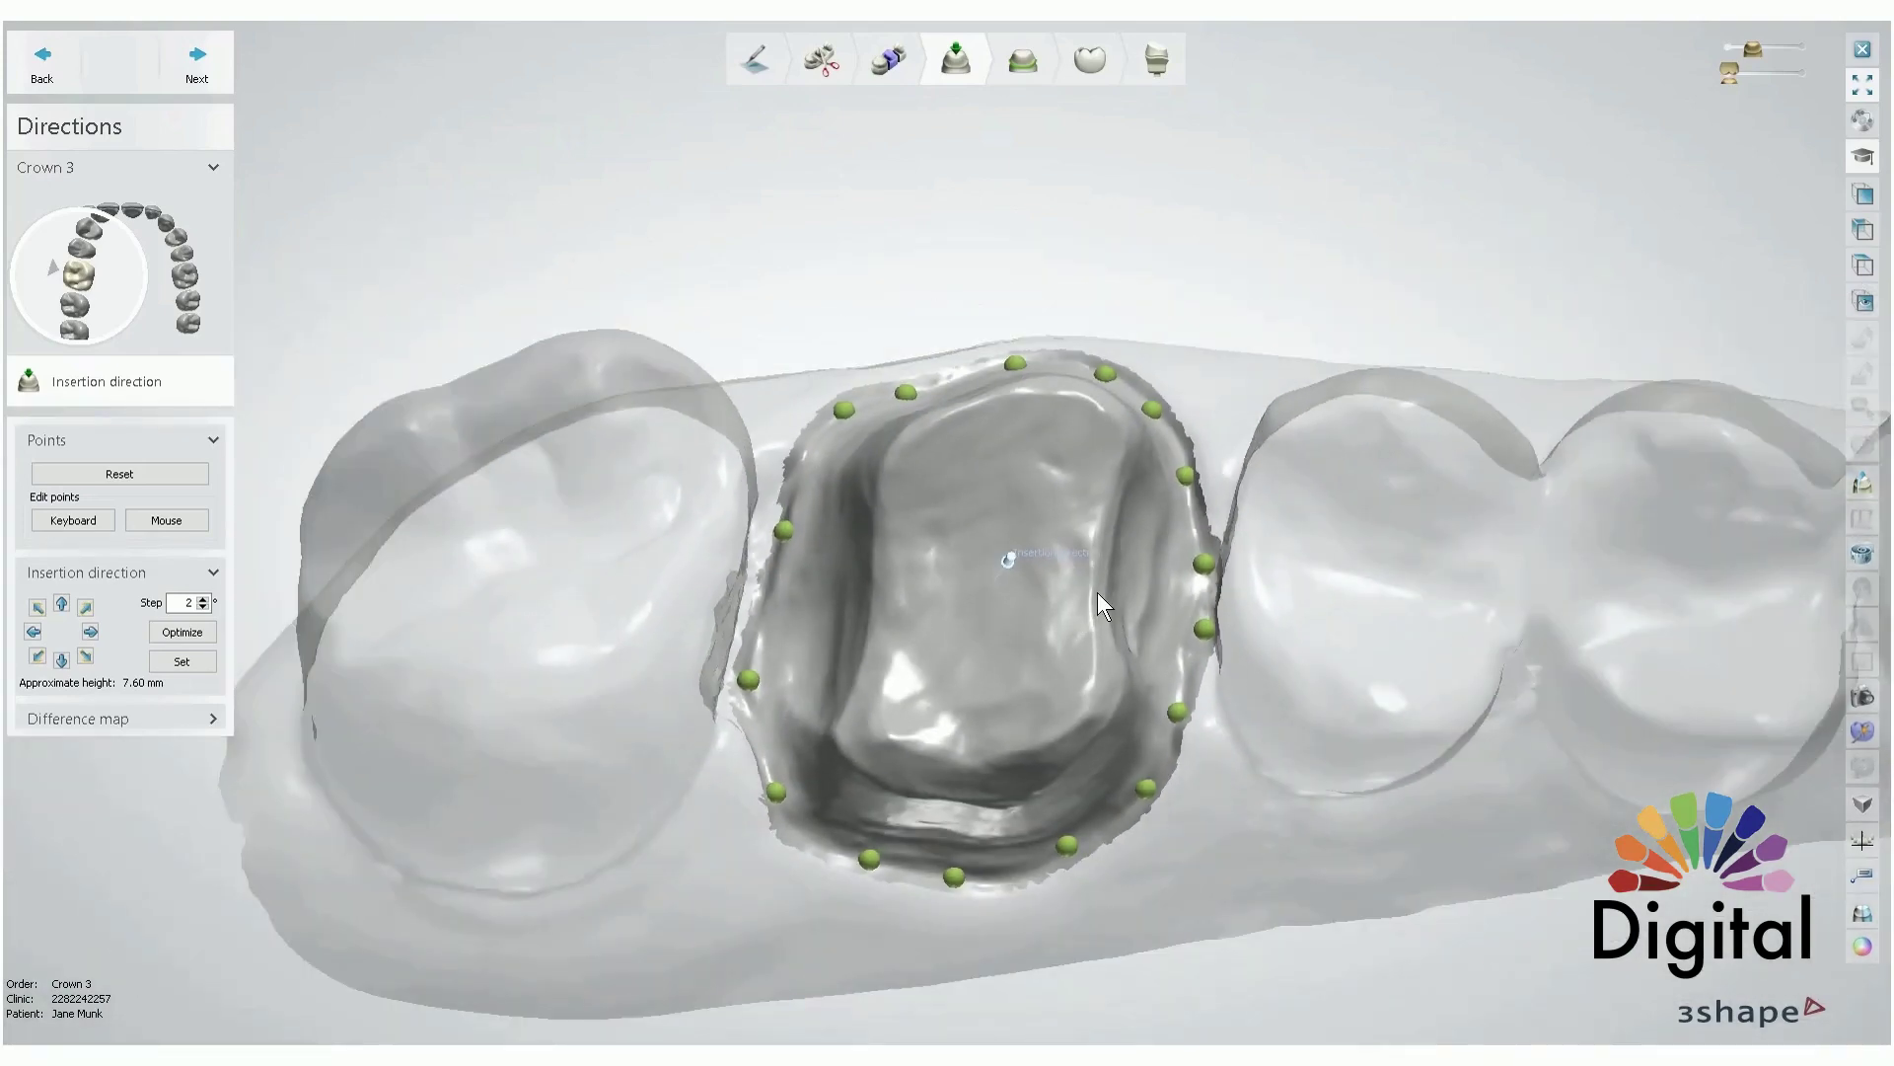
{"action": "right_click_drag", "start_coordinate": [1094, 591], "coordinate": [924, 610]}
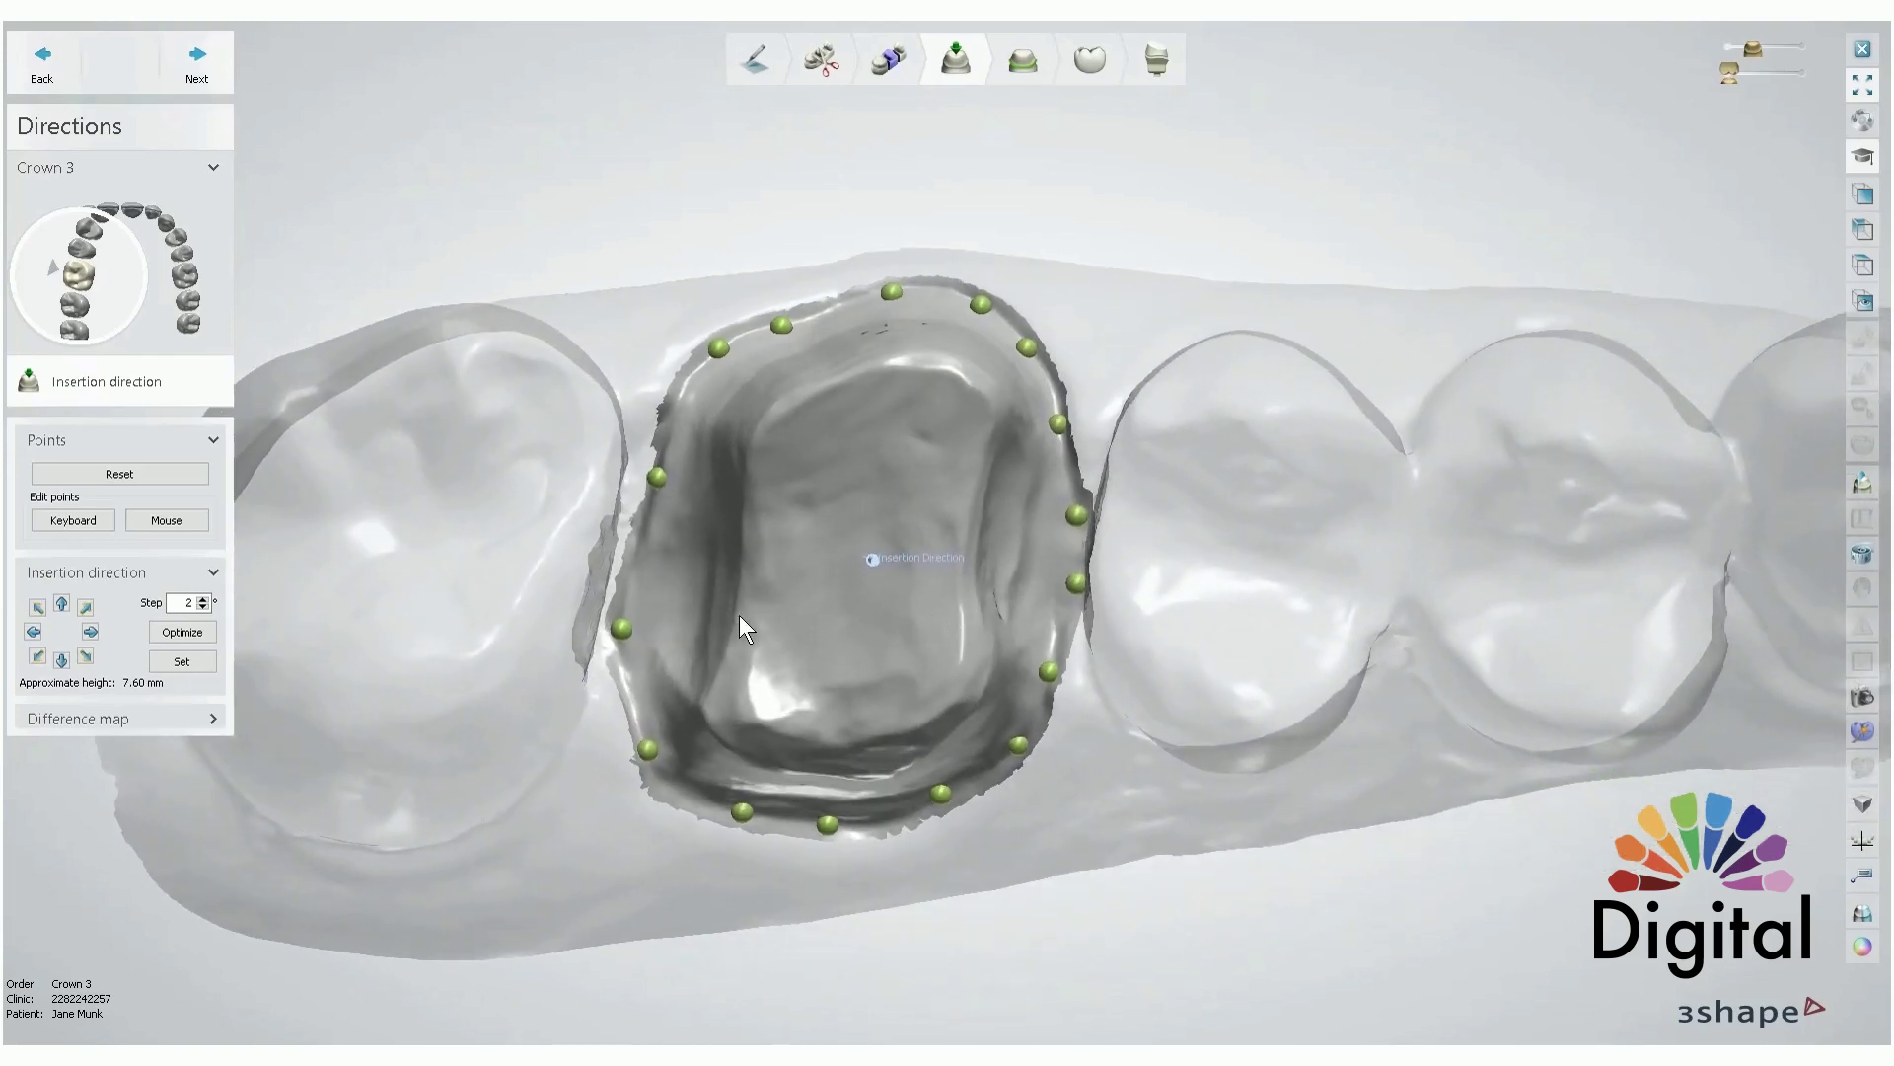
{"action": "right_click_drag", "start_coordinate": [847, 624], "coordinate": [845, 557]}
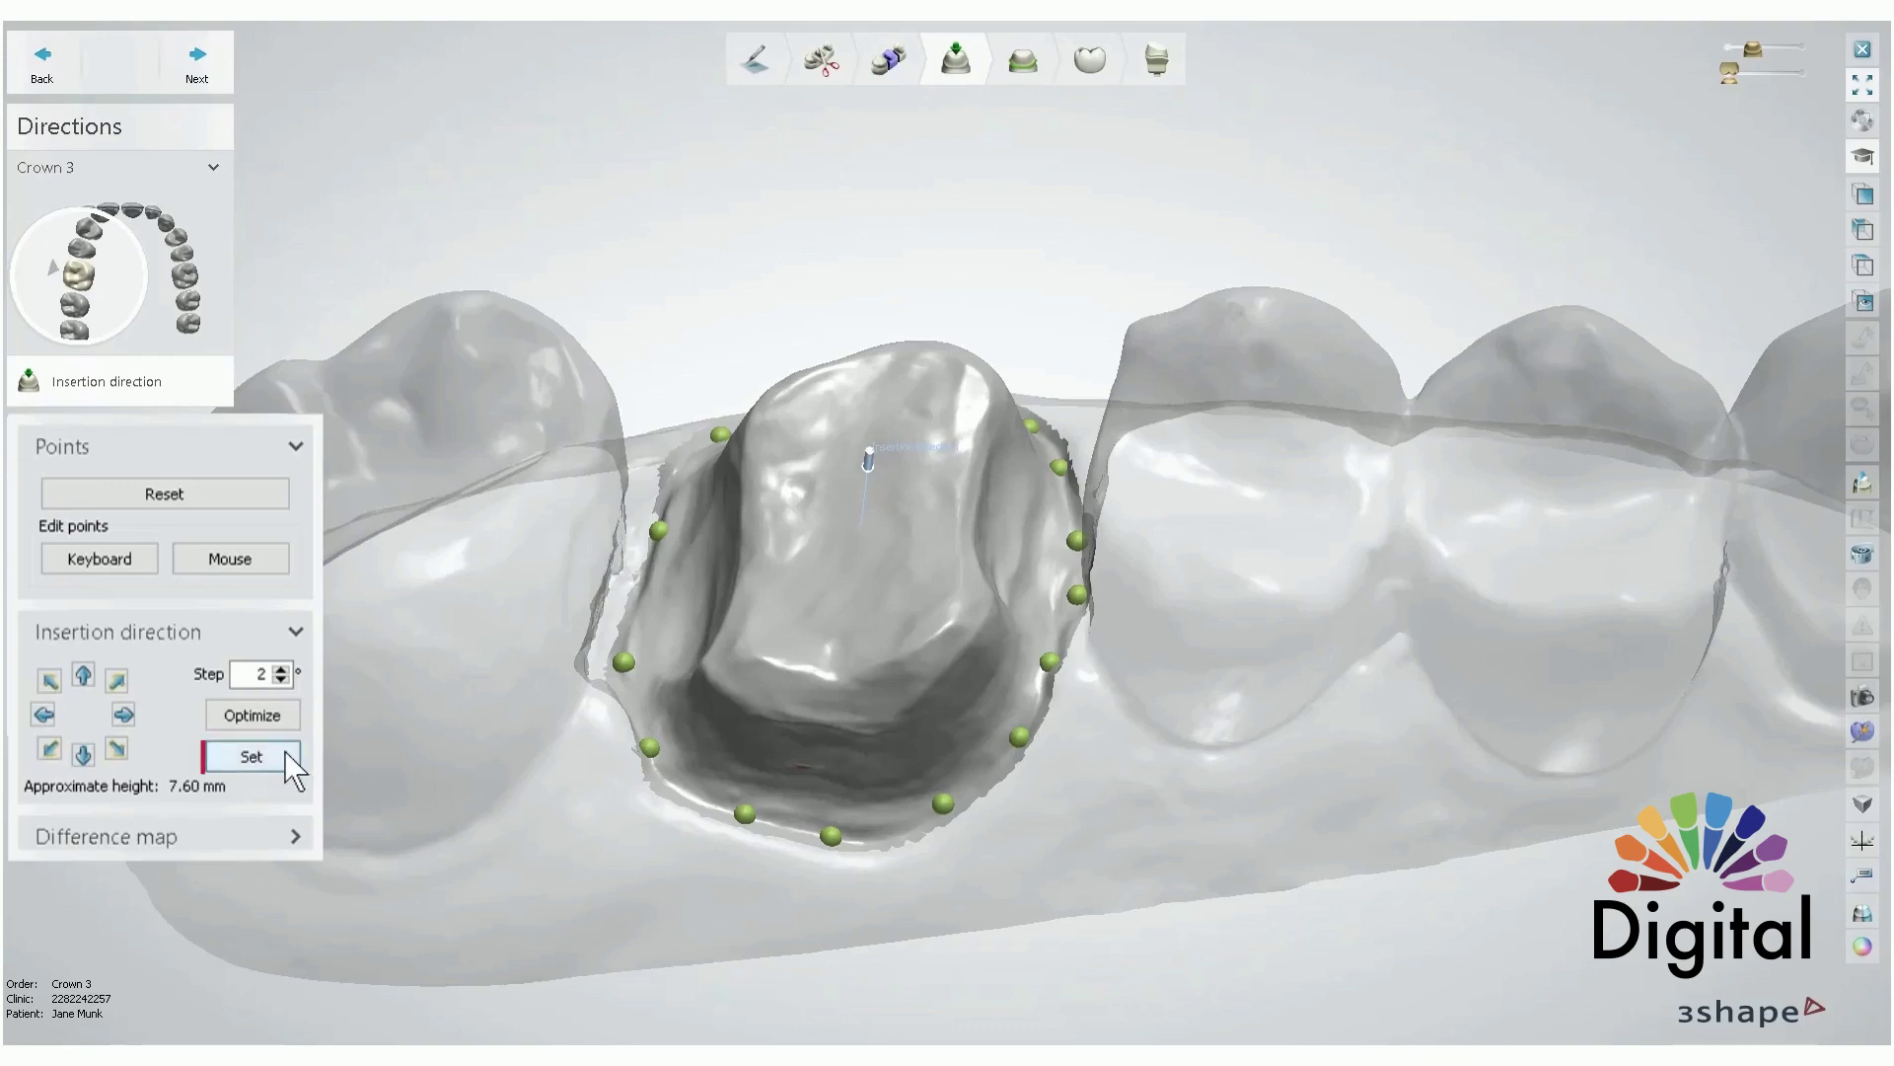
{"action": "left_click", "coordinate": [285, 762]}
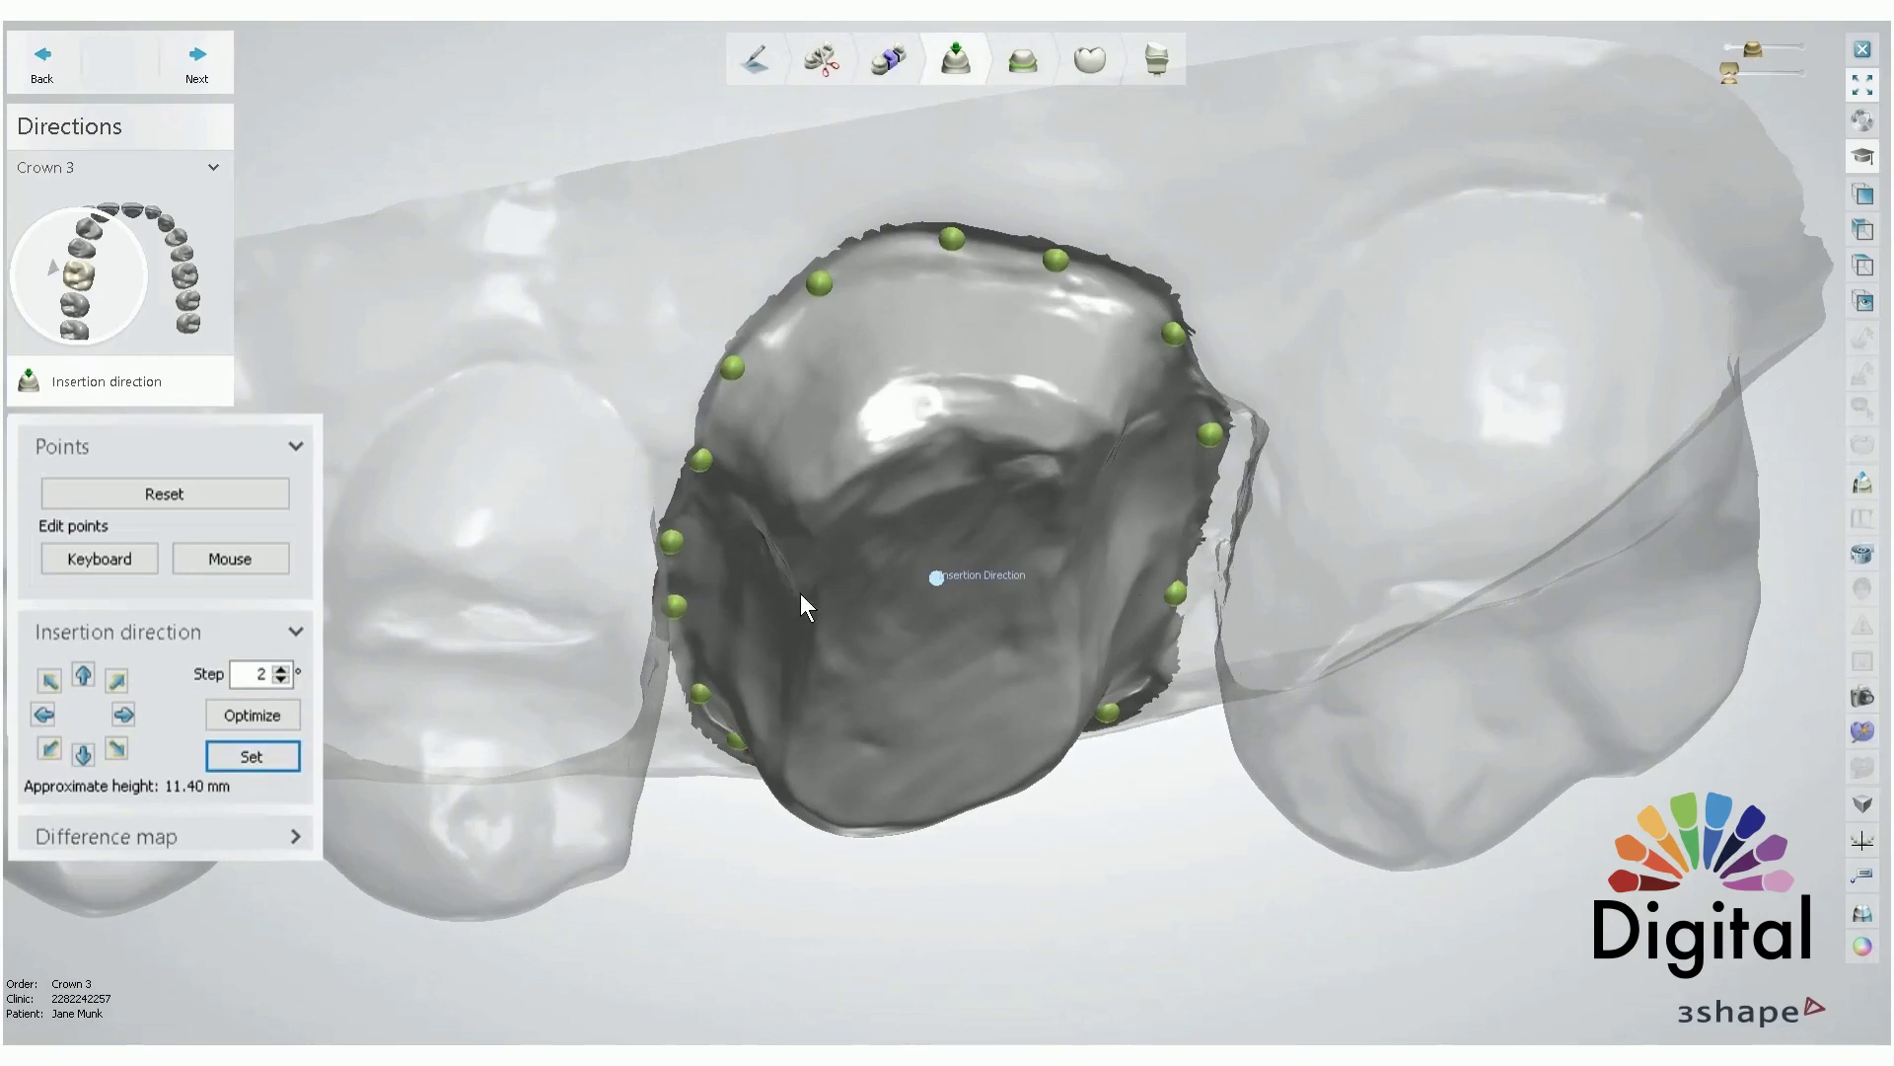
- Check the undercuts on the preparation and optimize the insertion direction of Crown 3 automatically
{"action": "right_click_drag", "start_coordinate": [1002, 748], "coordinate": [973, 631]}
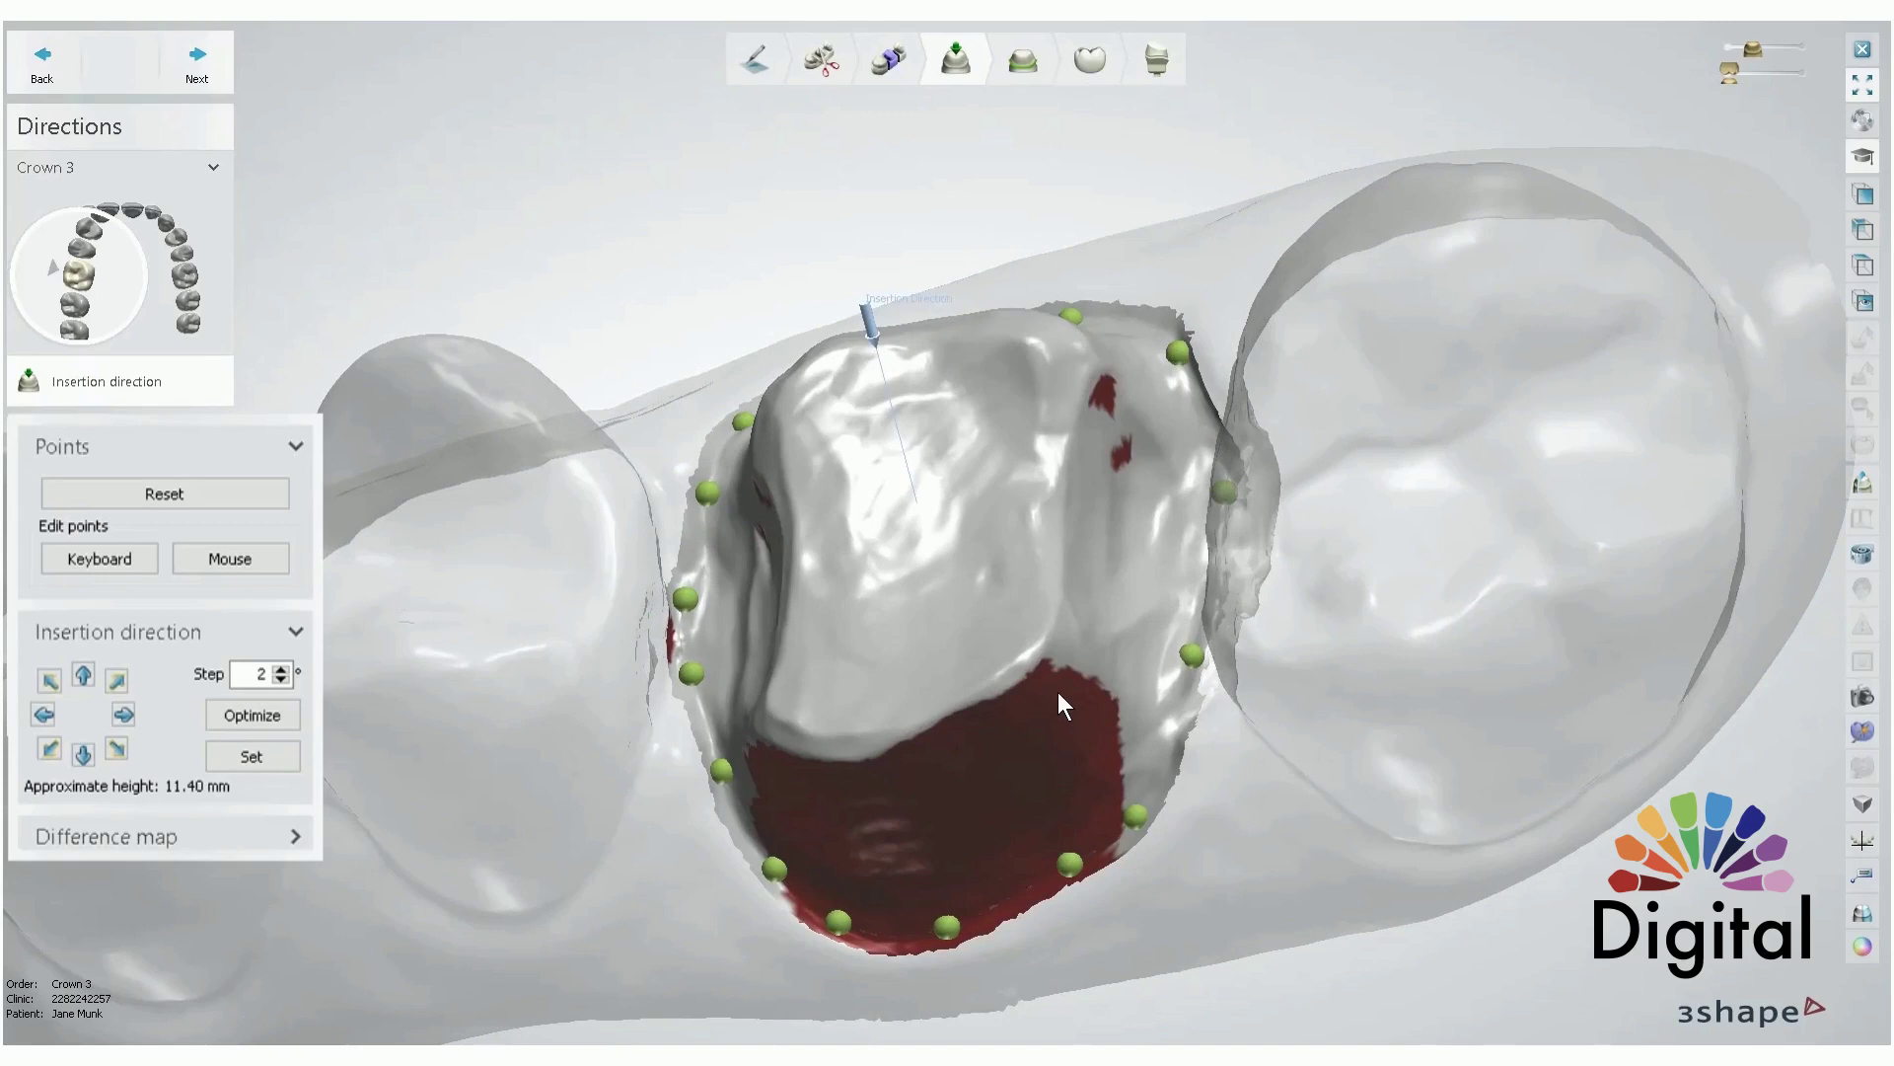
{"action": "left_click", "coordinate": [269, 718]}
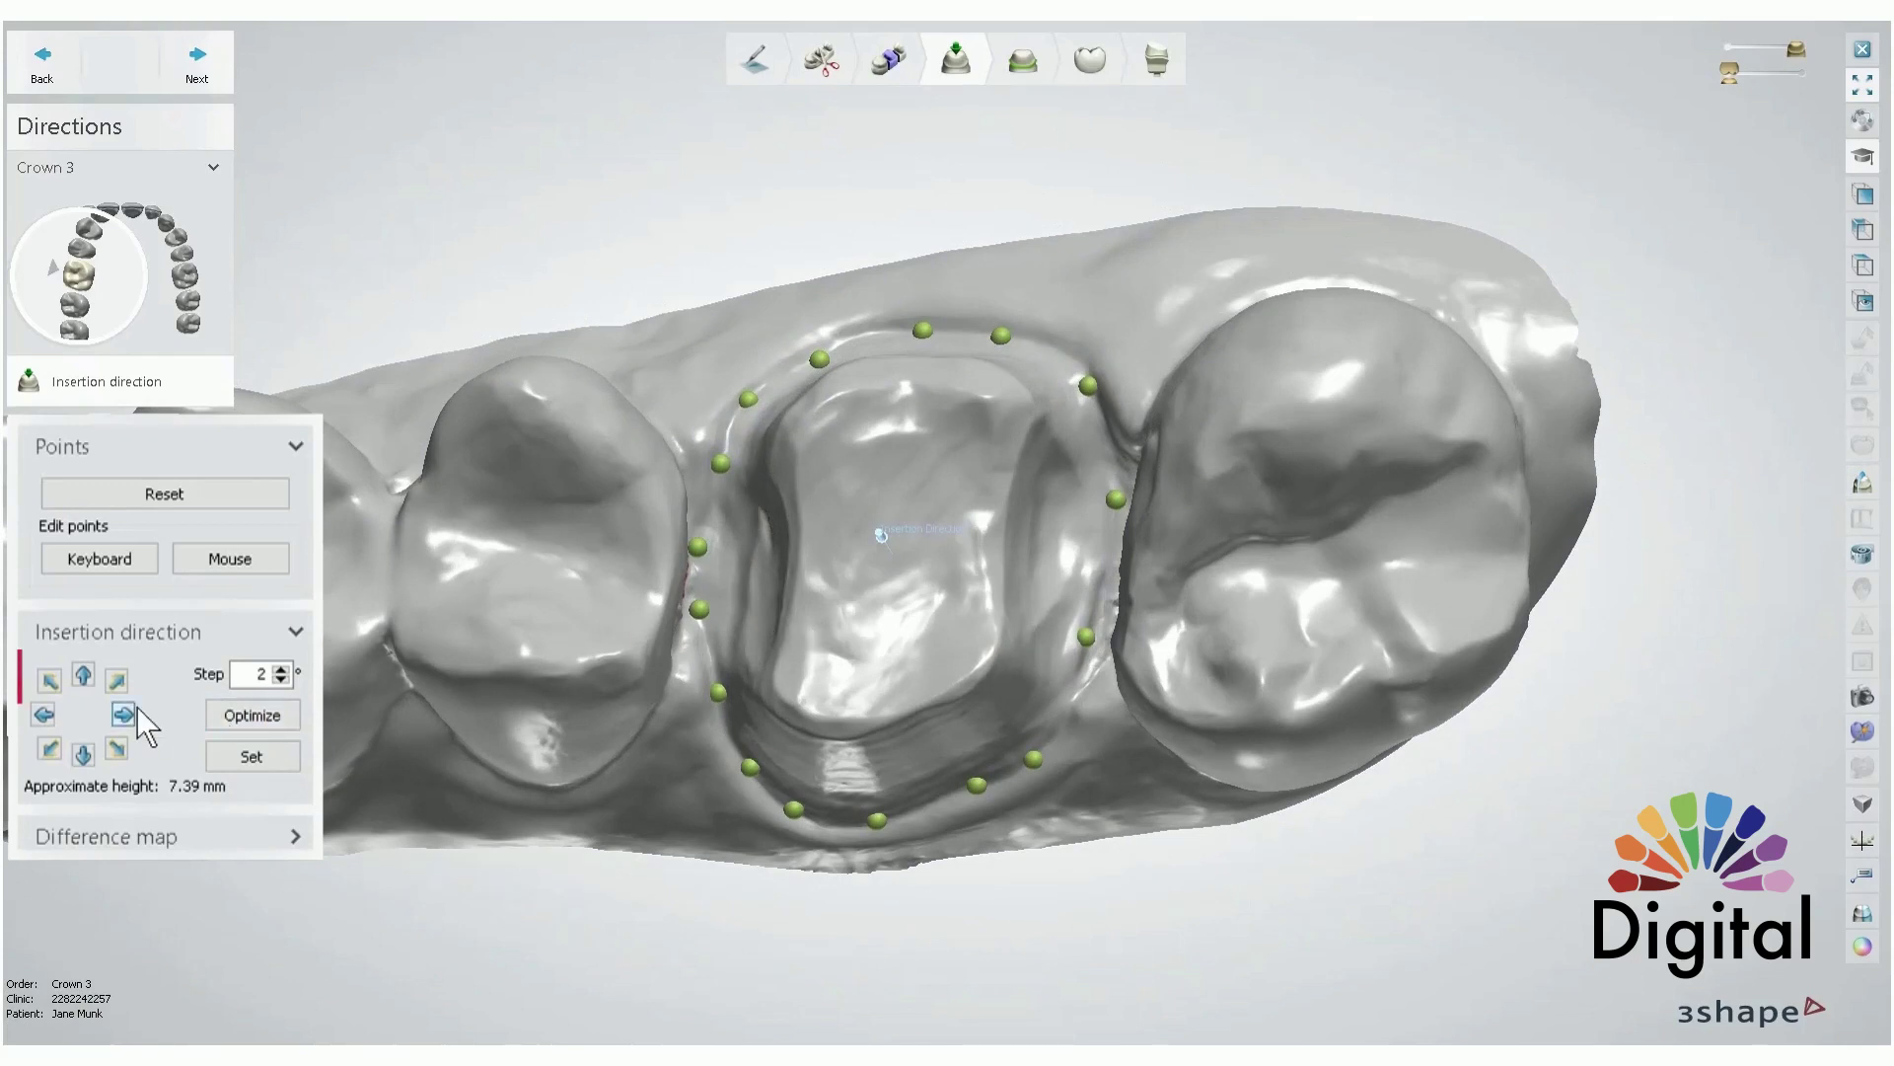
{"action": "mouse_move", "coordinate": [44, 715]}
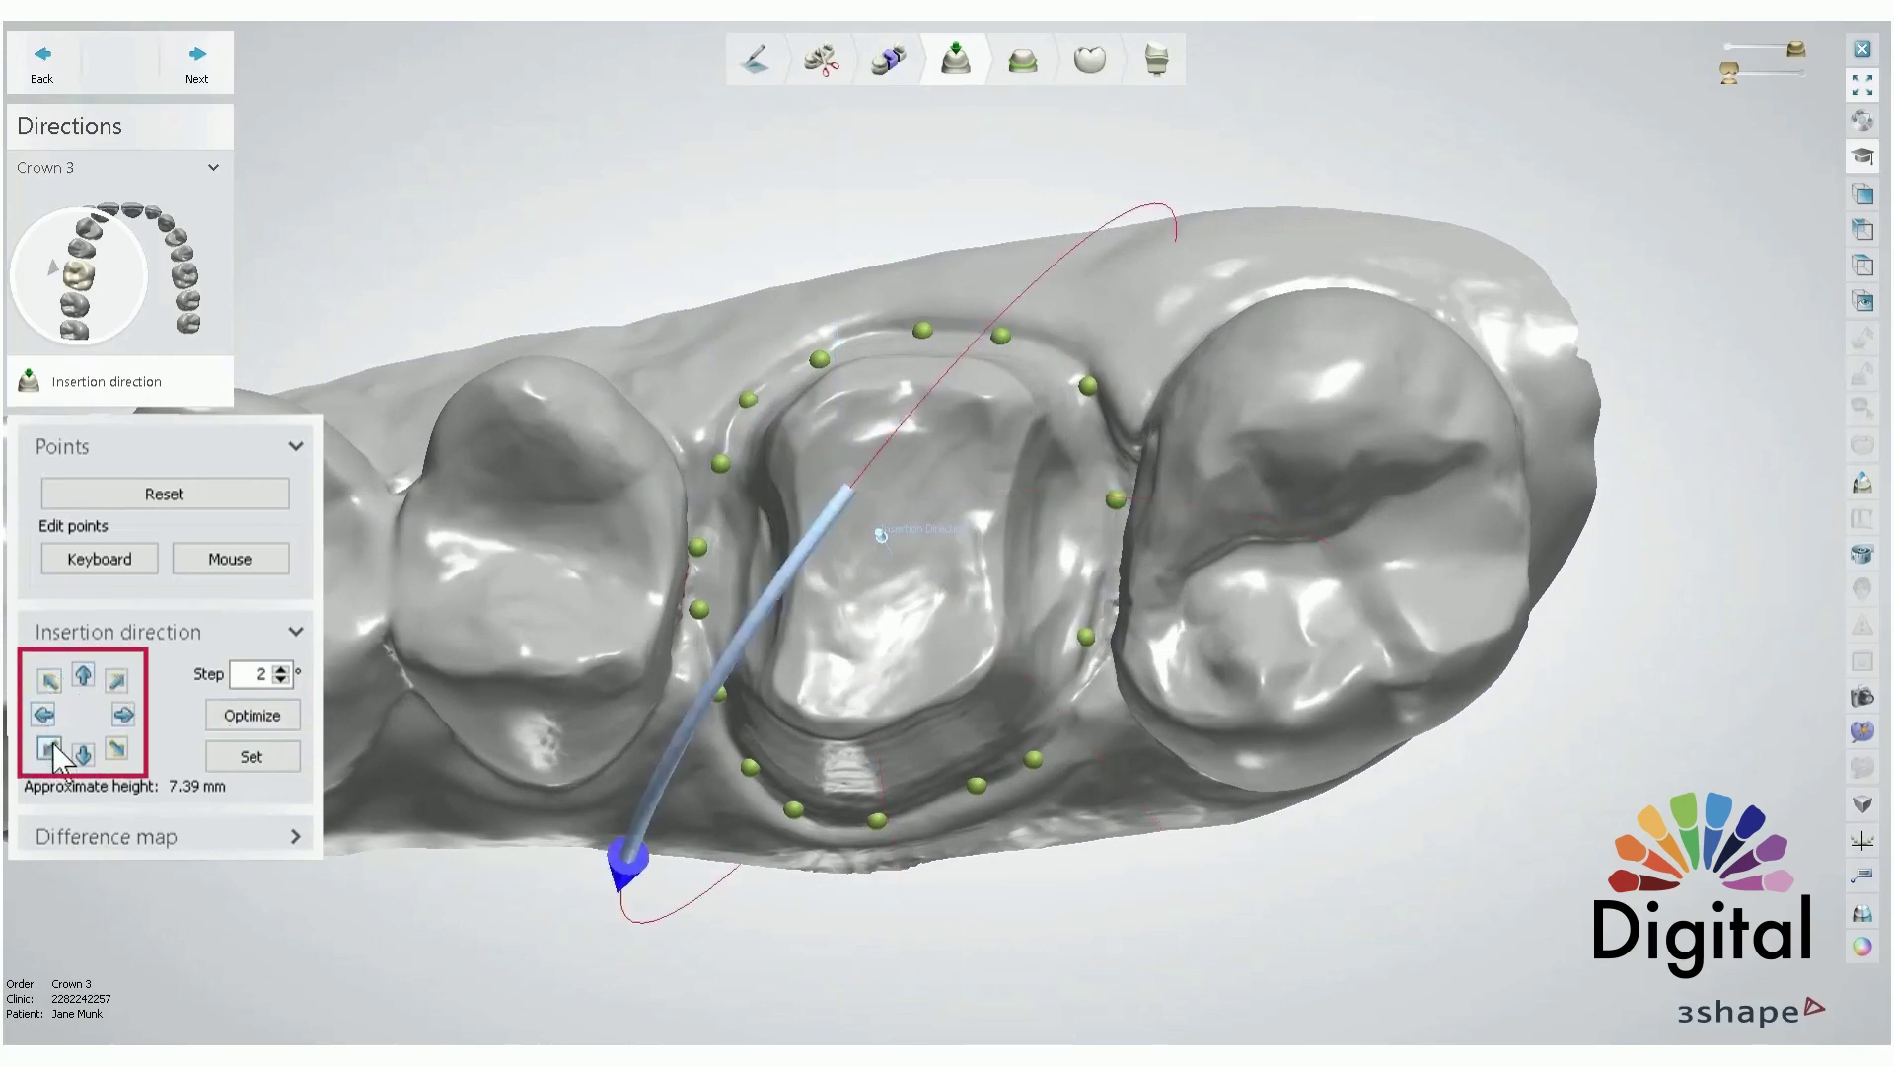
- Nudge the insertion direction of Crown 3 manually in 2° steps and set it to the current view
{"action": "mouse_move", "coordinate": [84, 758]}
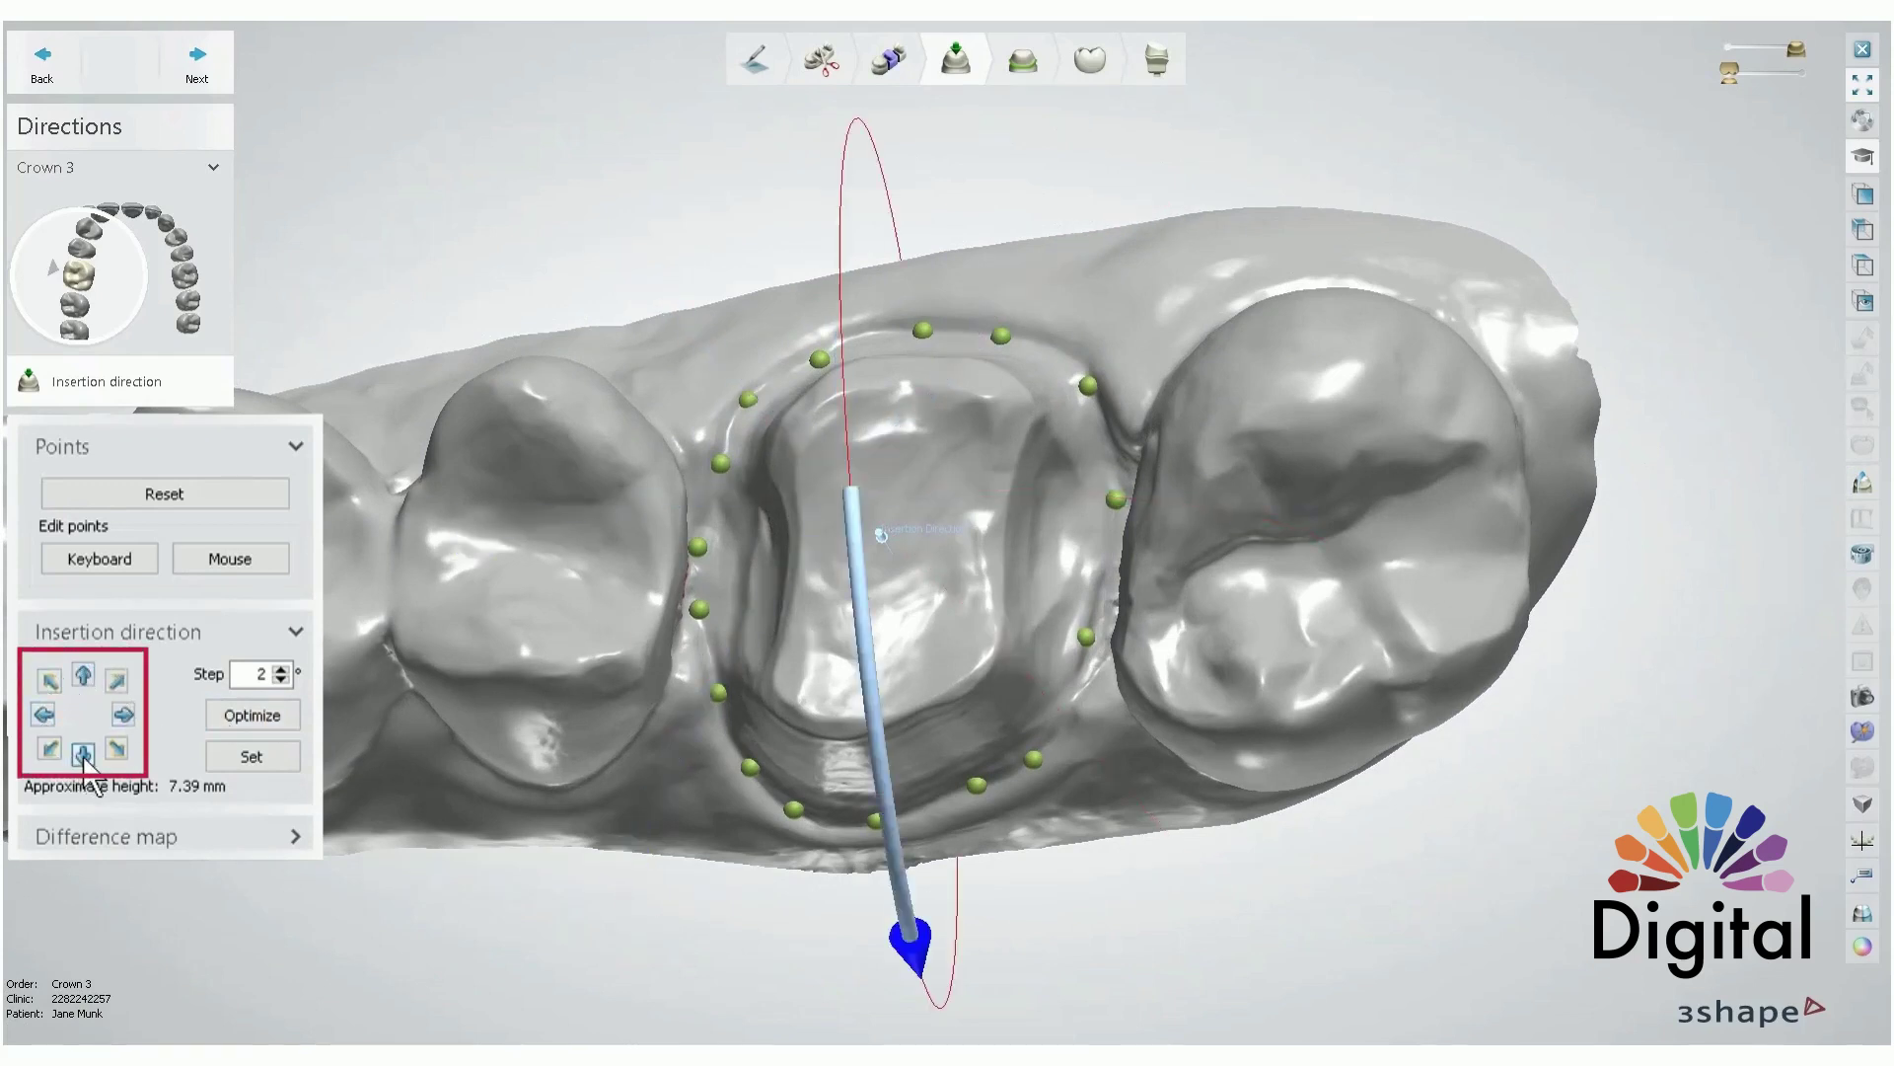
{"action": "left_click", "coordinate": [122, 719]}
{"action": "left_click", "coordinate": [42, 716]}
{"action": "left_click", "coordinate": [247, 756]}
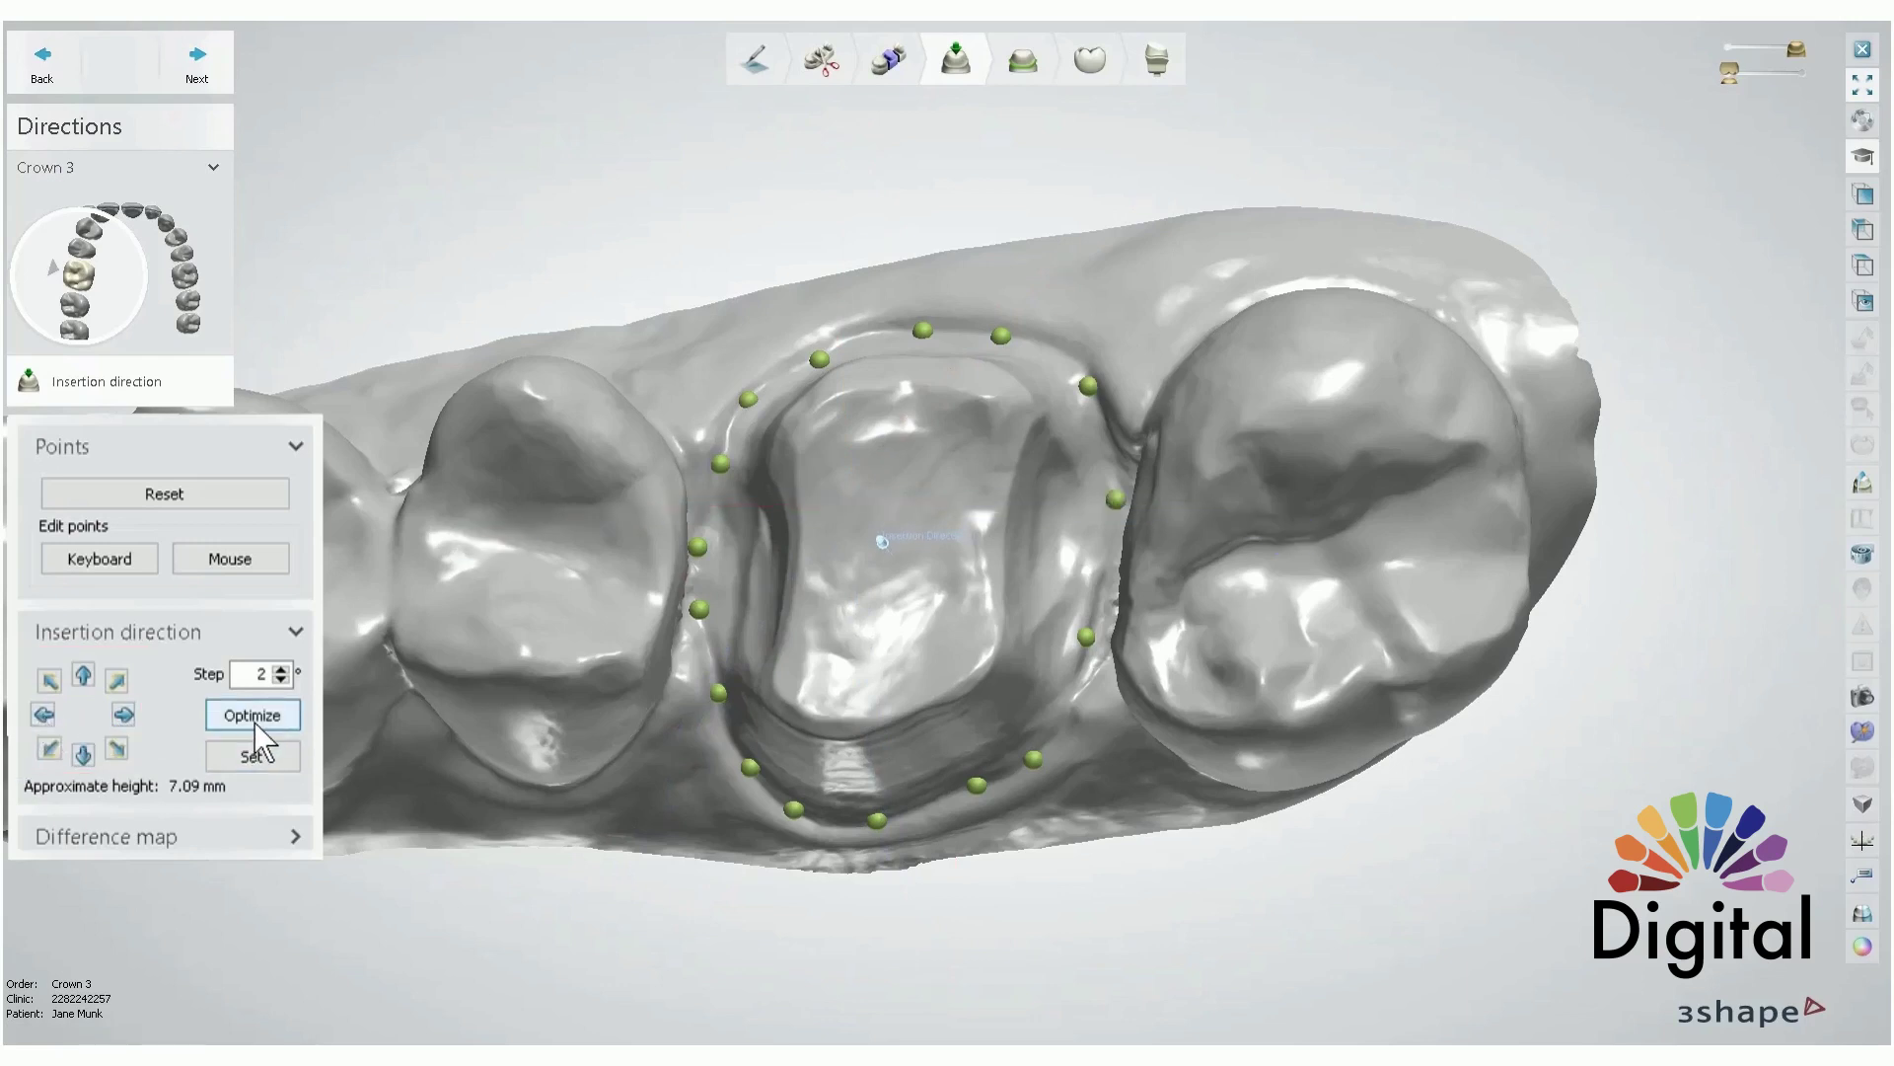
- Optimize the insertion direction of Crown 3 automatically, check the preparation from the side and proceed to the margin line interface
{"action": "left_click", "coordinate": [253, 722]}
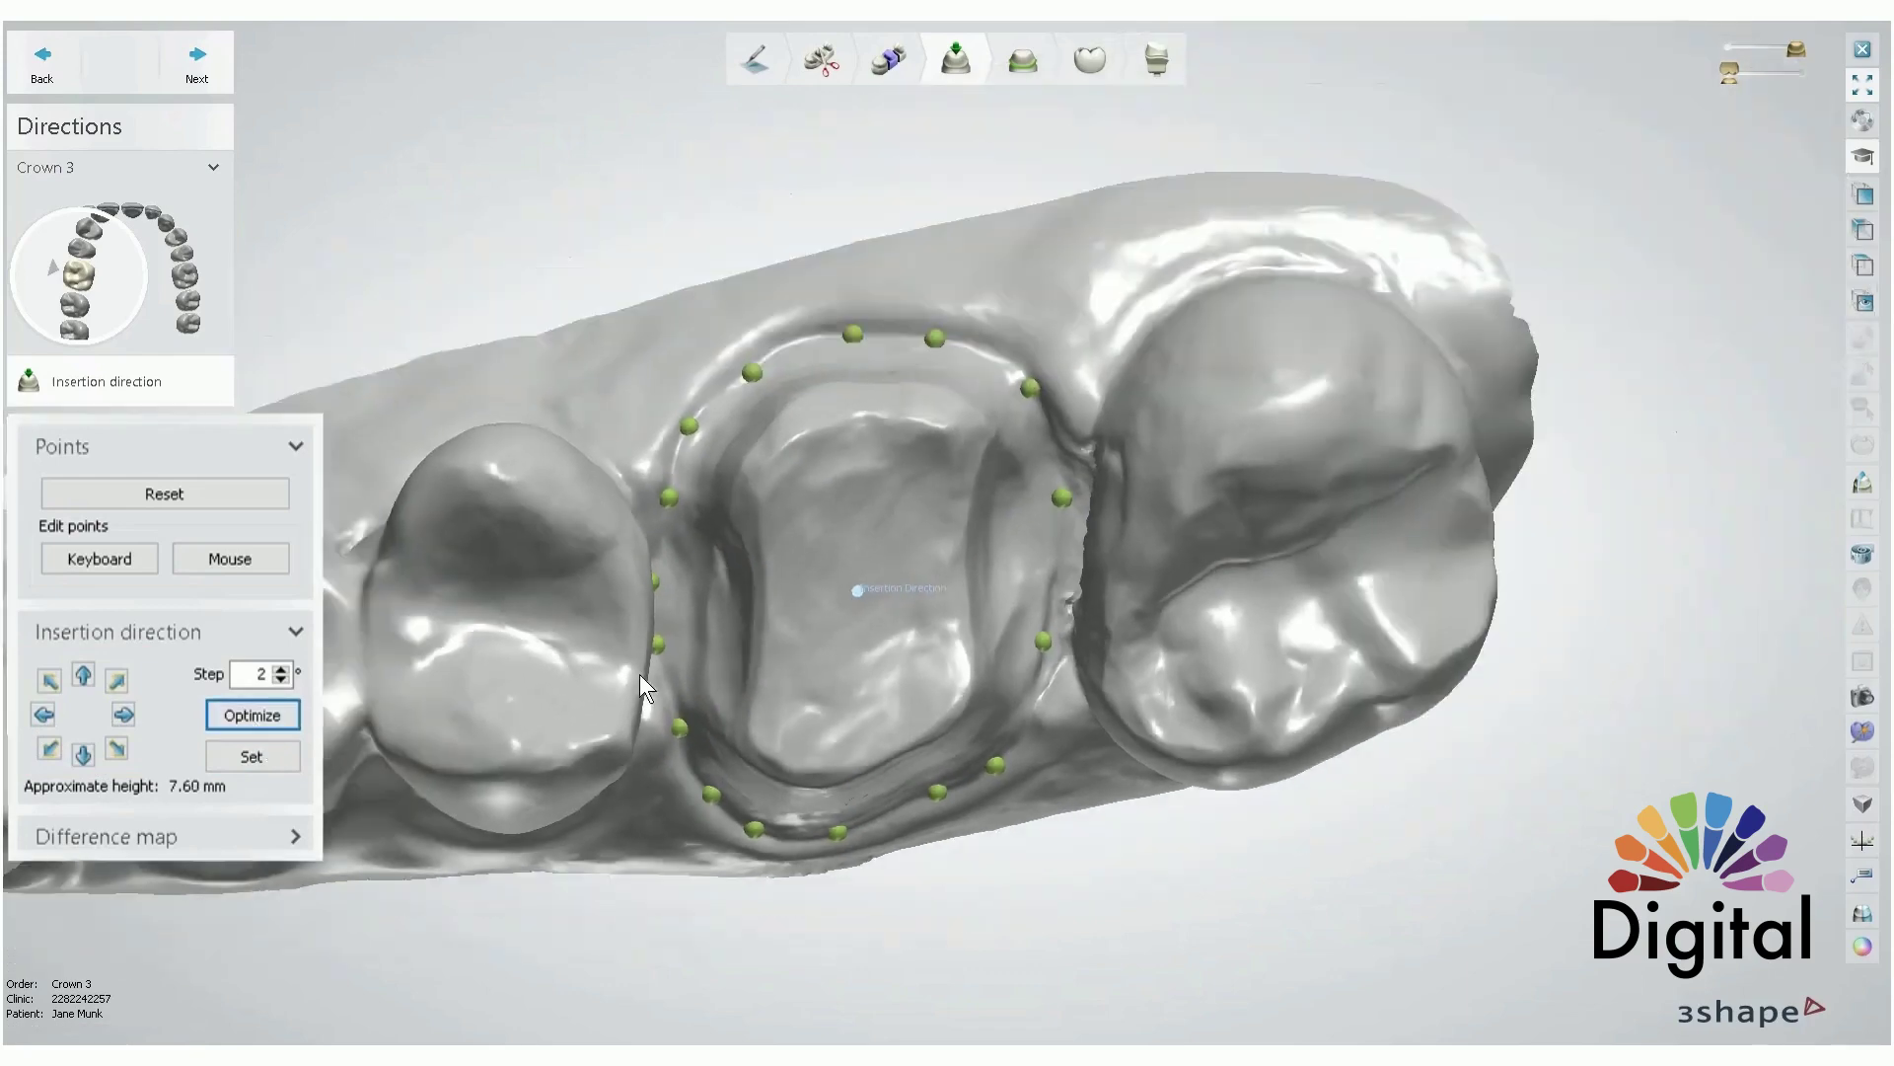
{"action": "right_click_drag", "start_coordinate": [640, 674], "coordinate": [683, 579]}
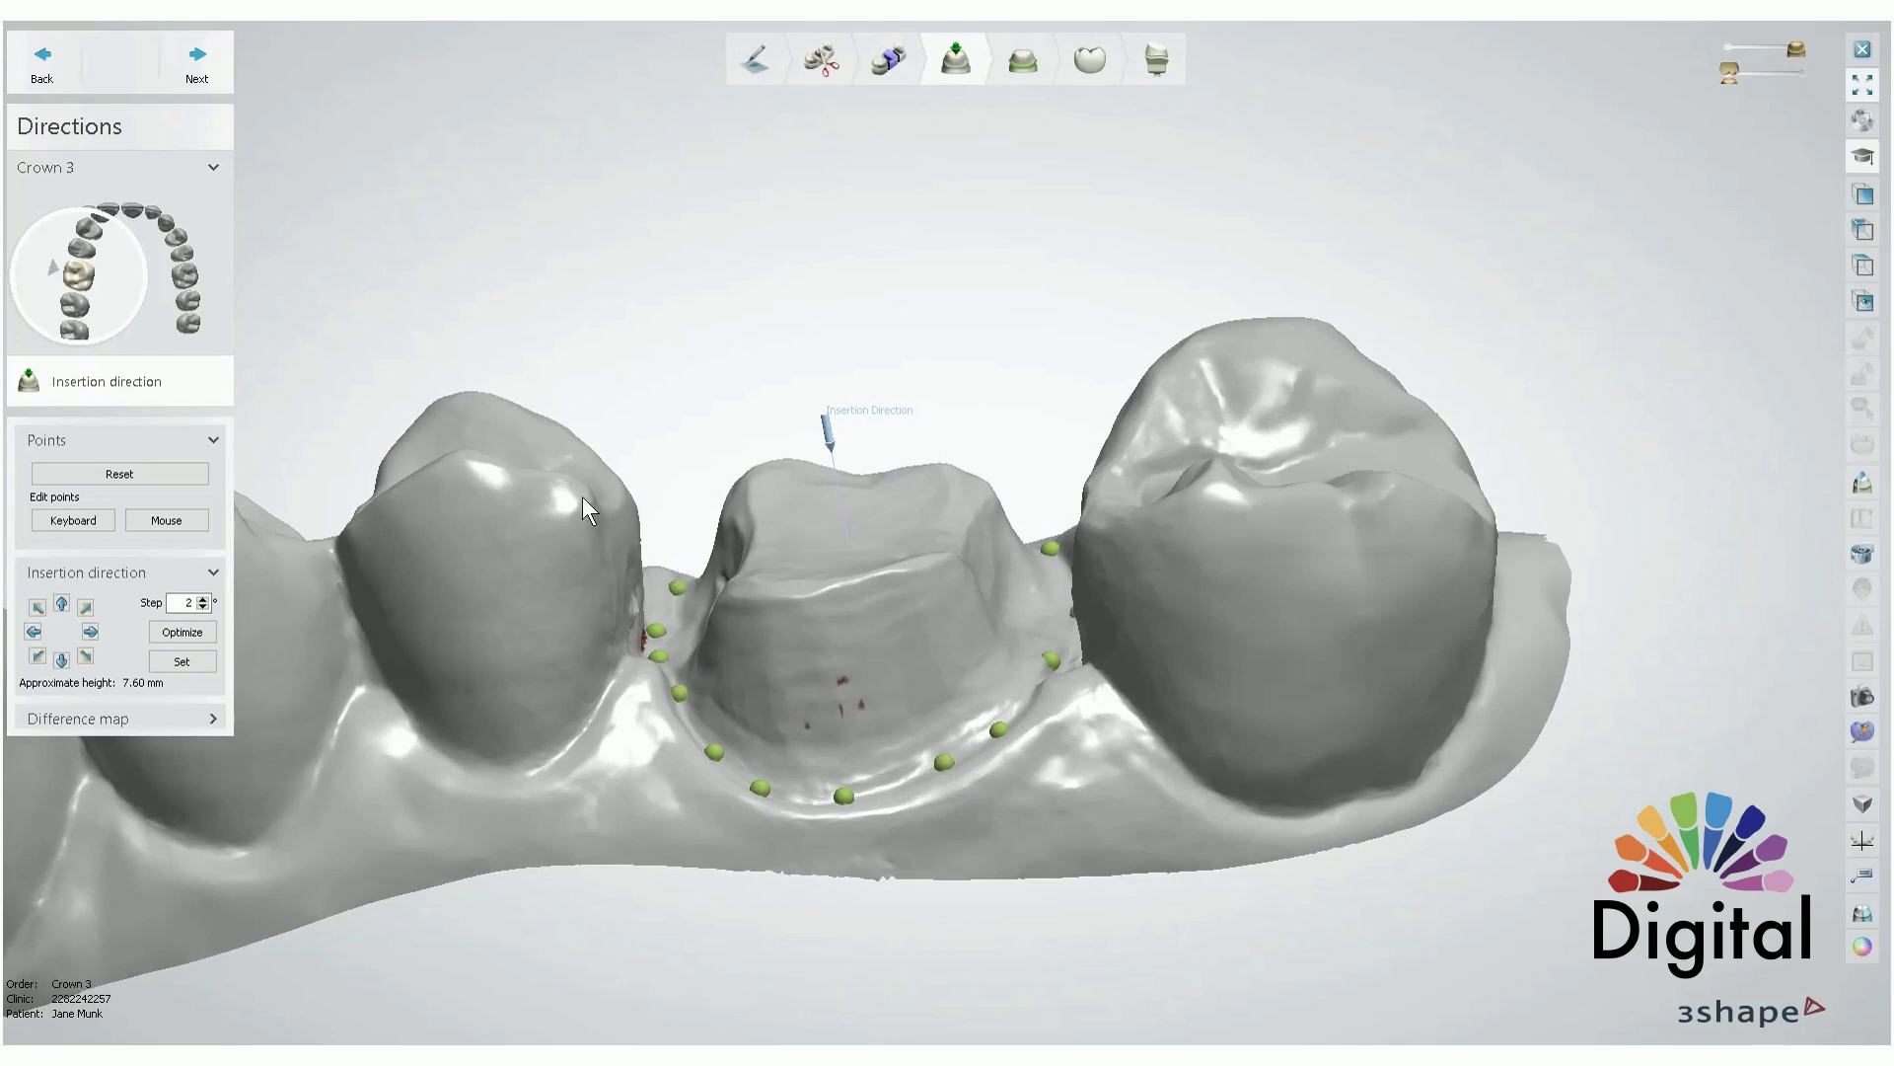
{"action": "left_click", "coordinate": [202, 78]}
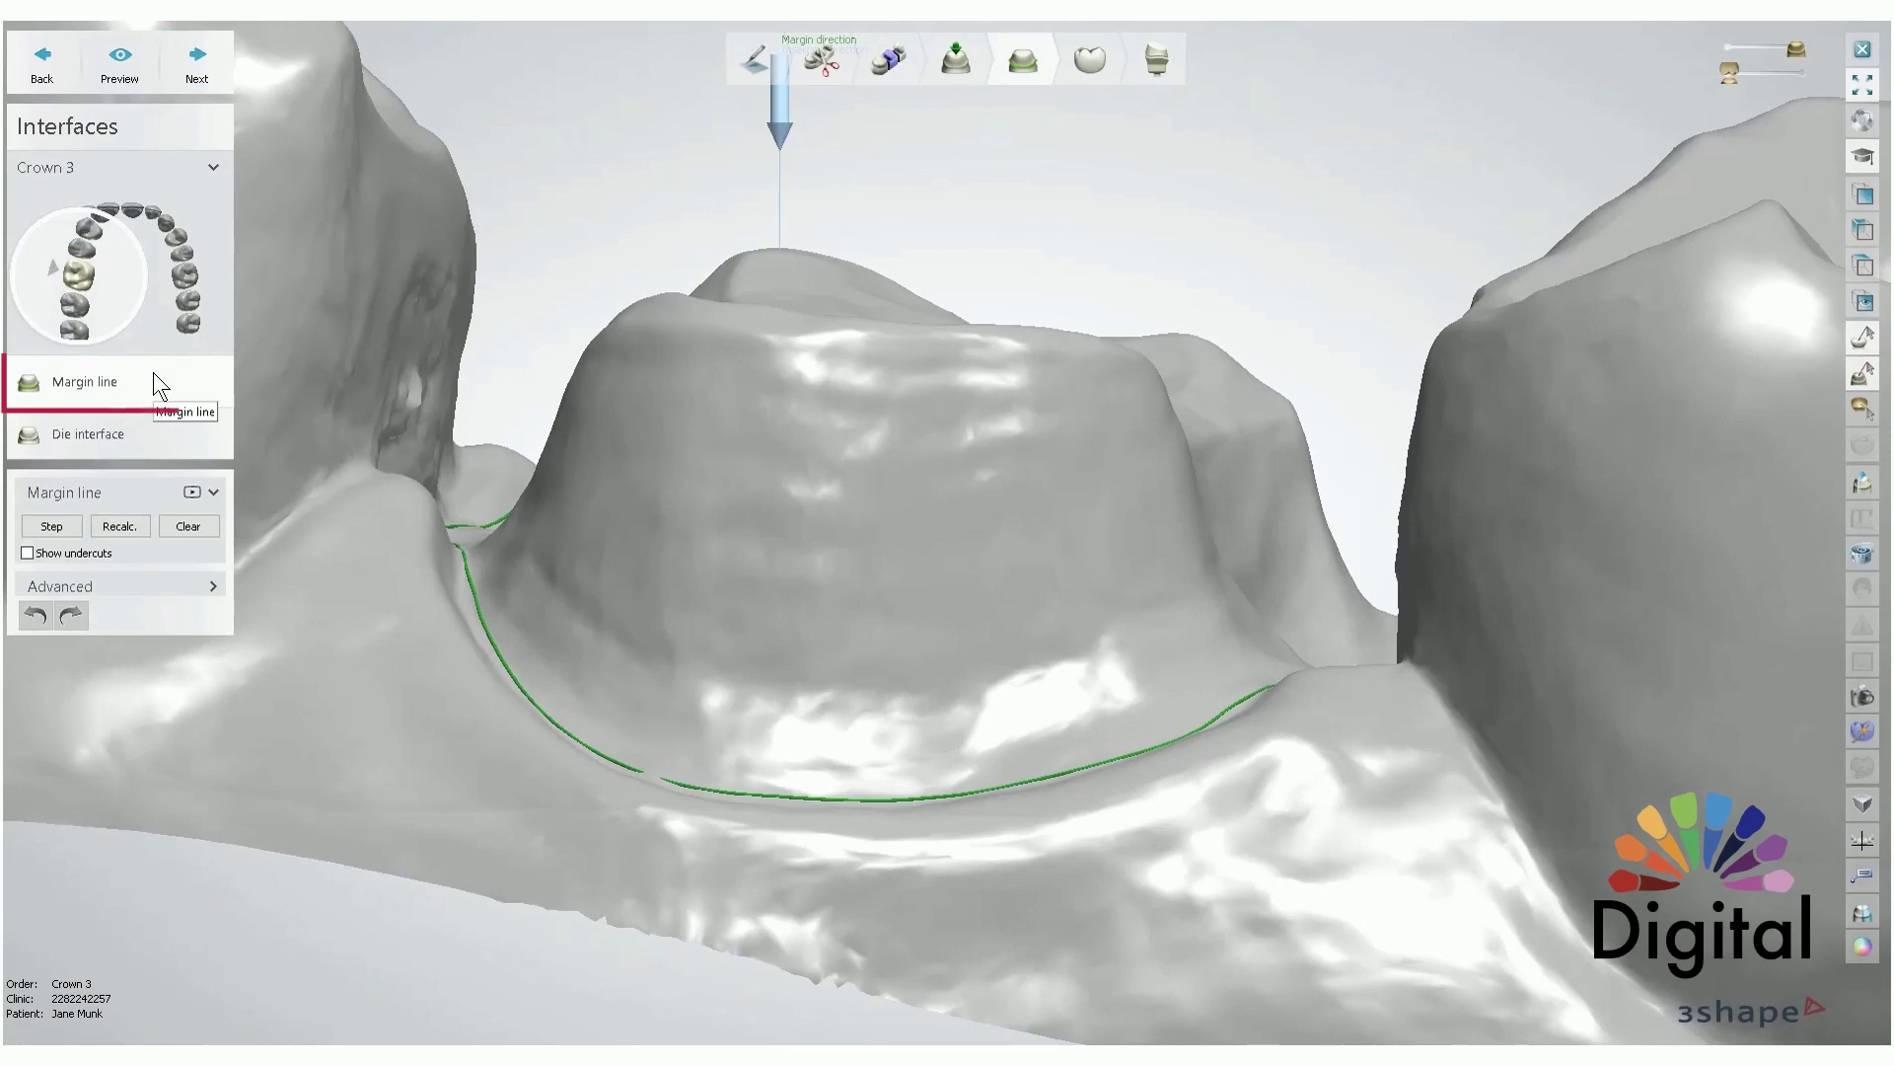
- Inspect the margin line of Crown 3 and hide the jaw scan to isolate the trimmed preparation
{"action": "right_click_drag", "start_coordinate": [440, 408], "coordinate": [461, 523]}
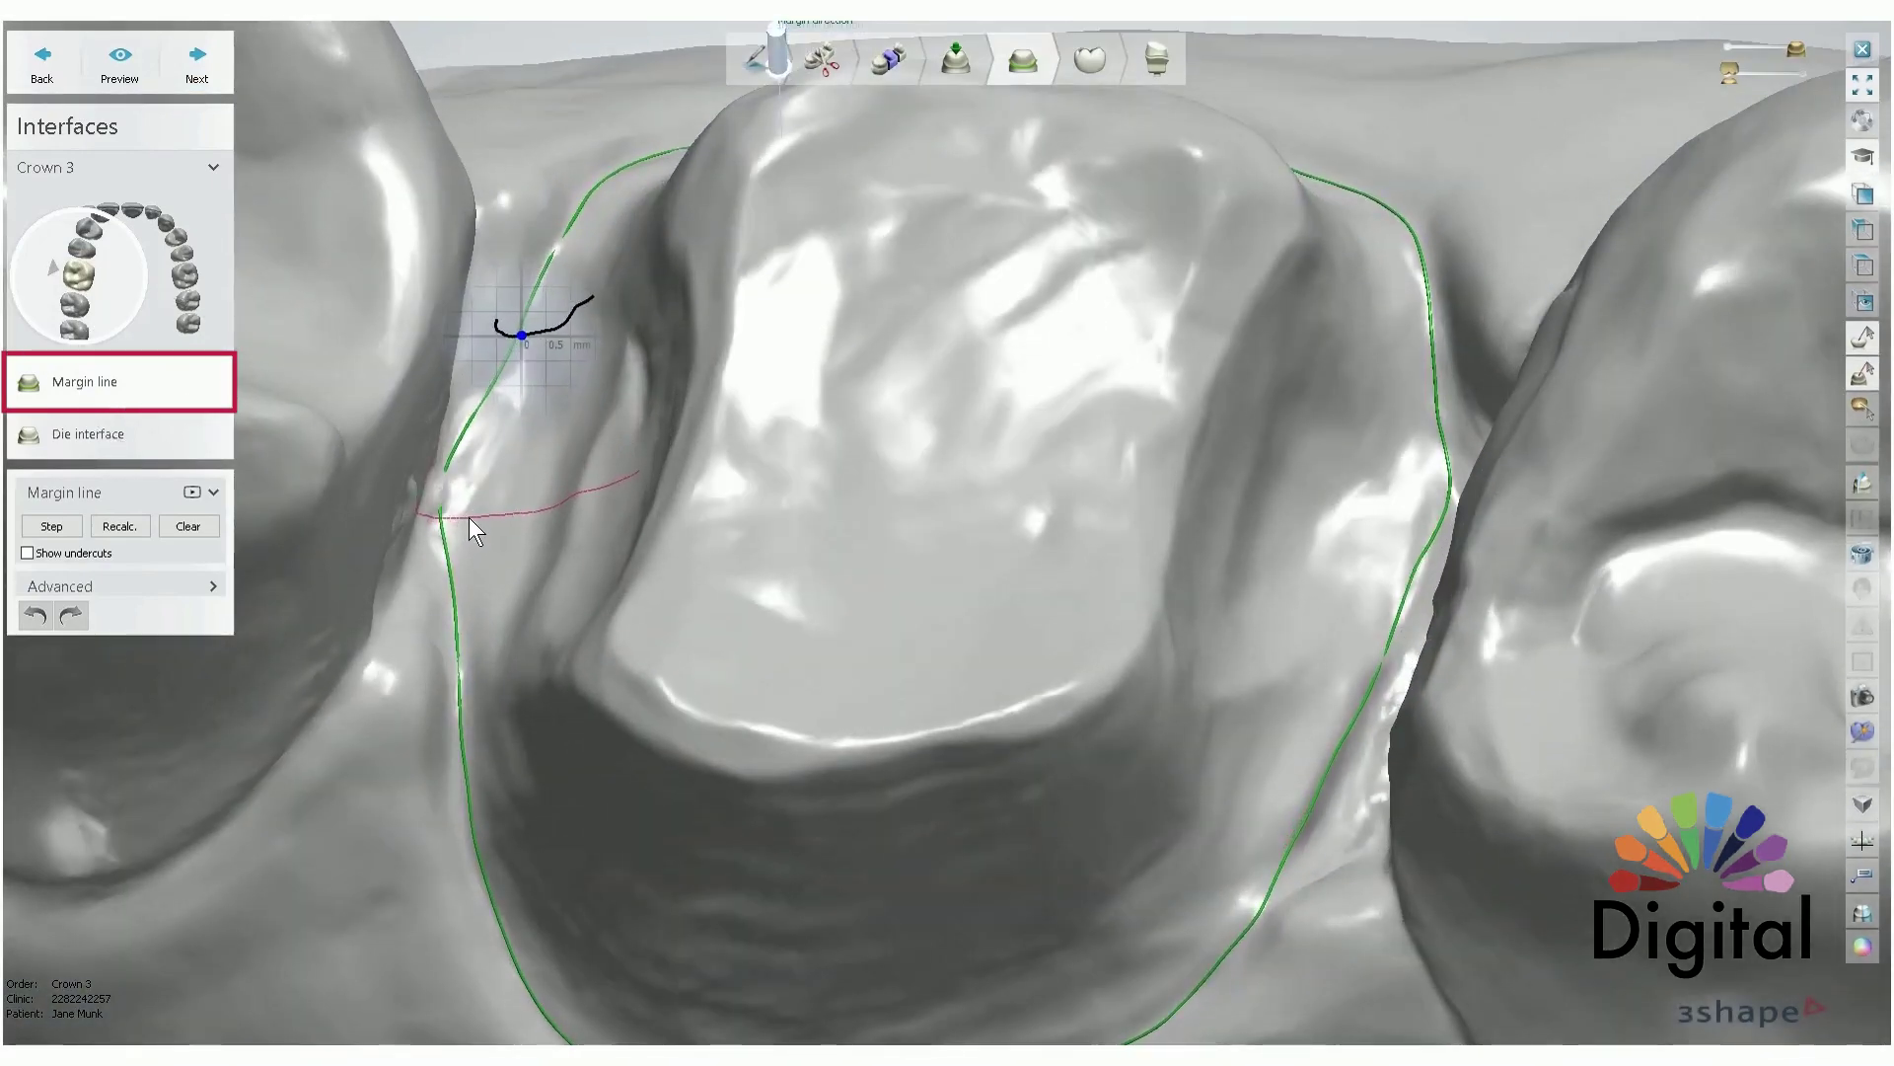
{"action": "scroll", "coordinate": [478, 499], "scroll_direction": "down", "scroll_amount": 3}
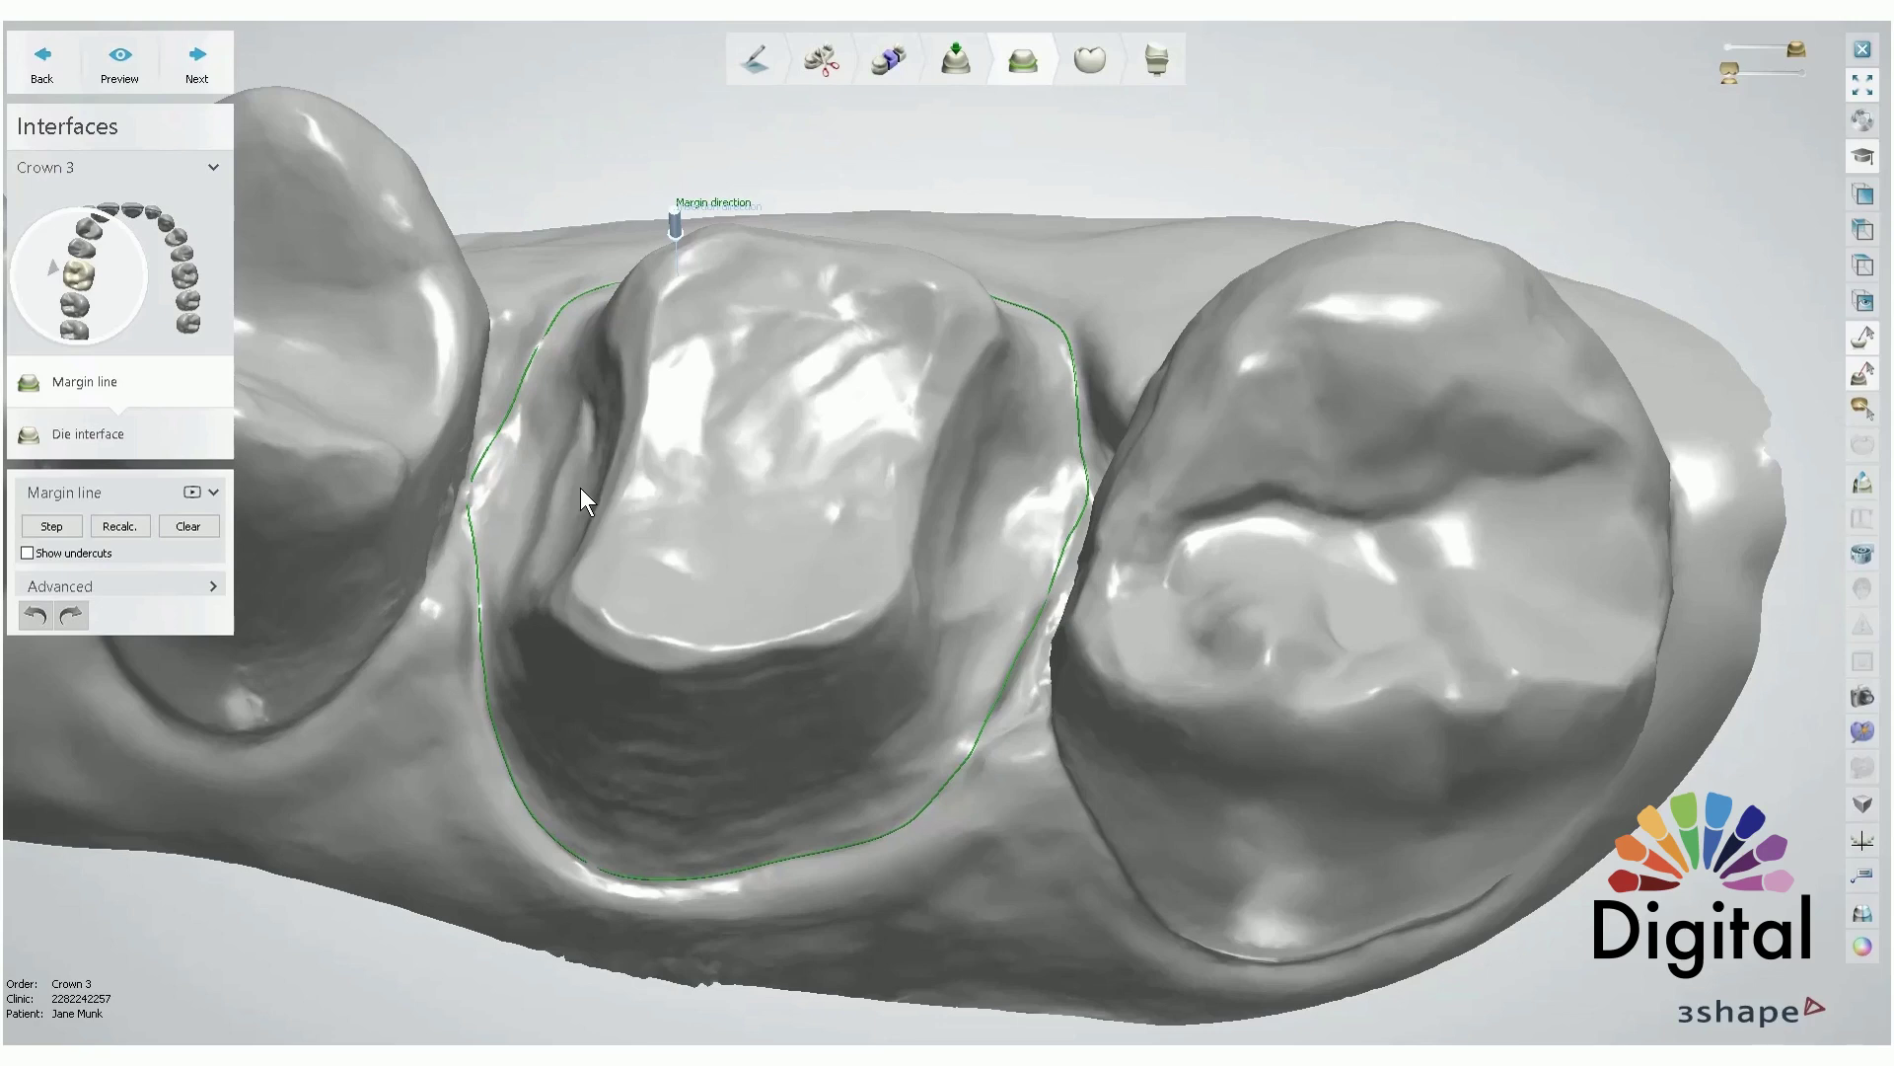
{"action": "mouse_move", "coordinate": [1772, 91]}
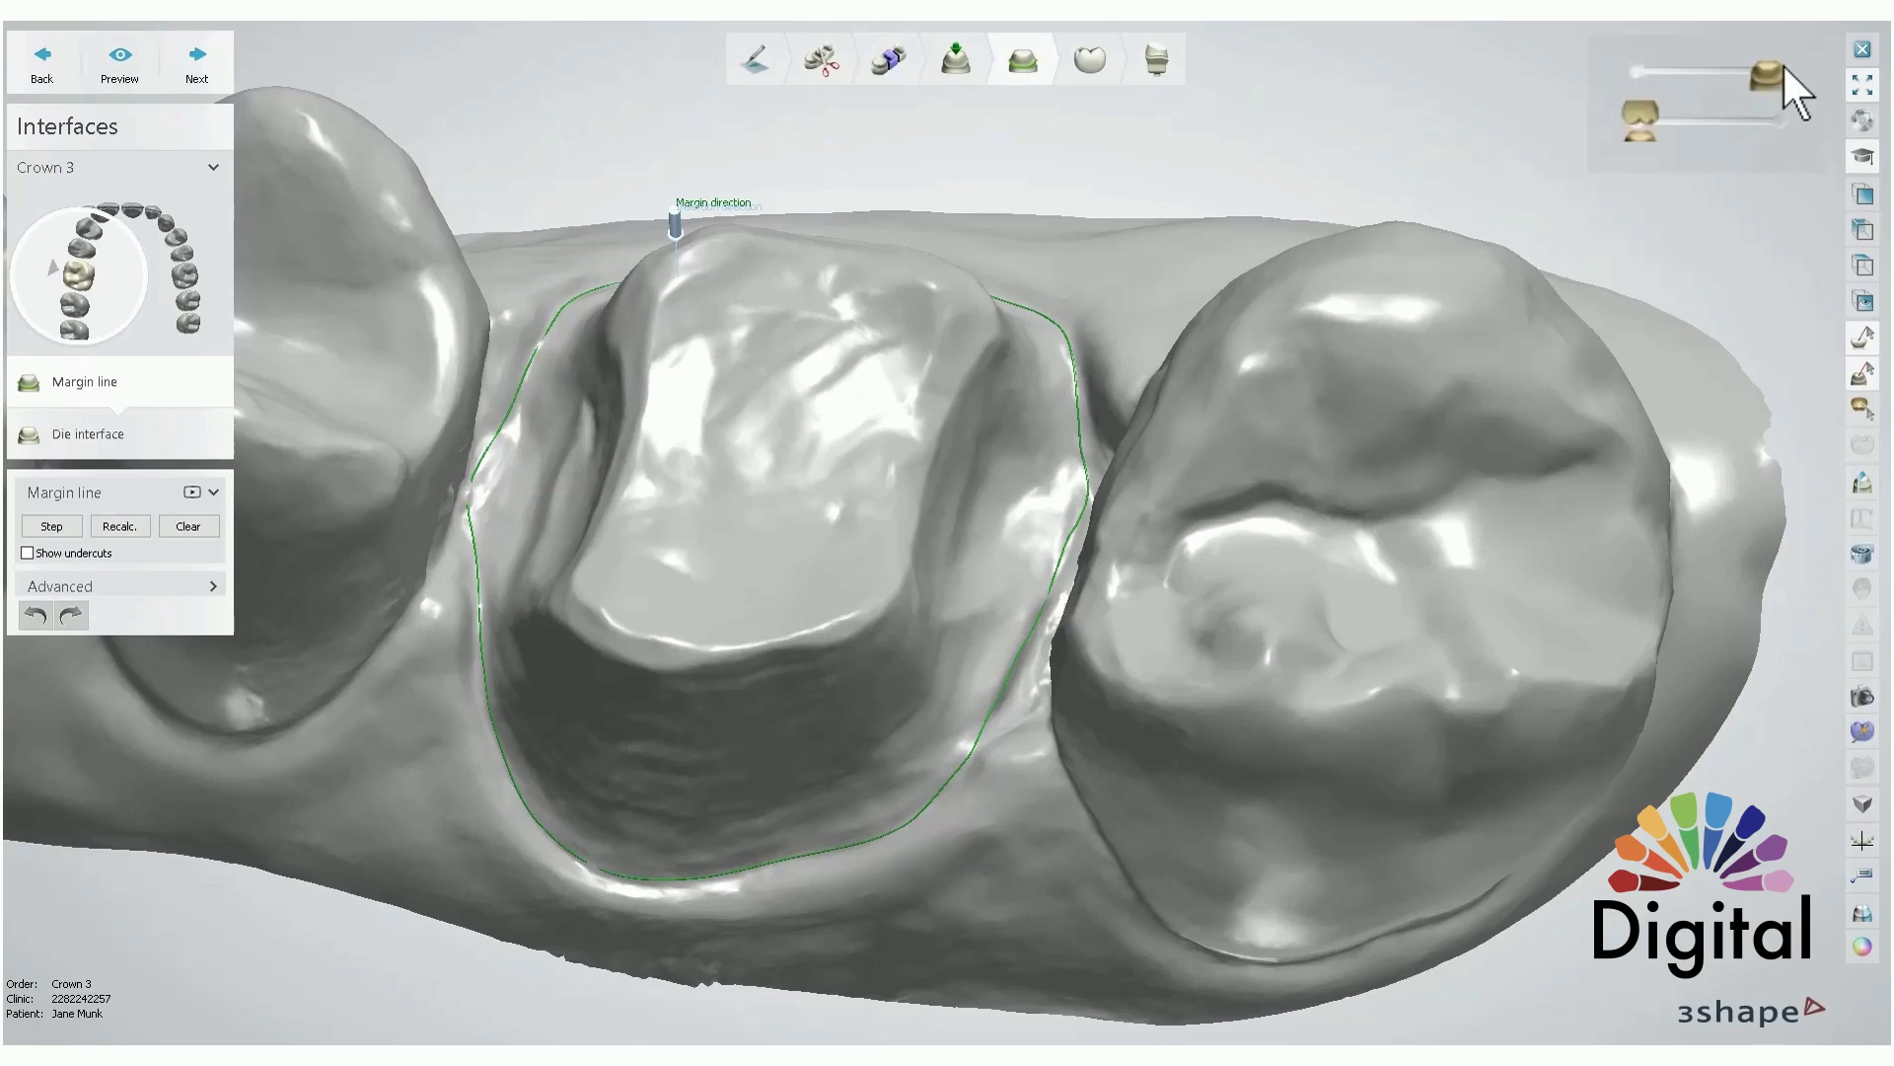
{"action": "left_click_drag", "start_coordinate": [1773, 64], "coordinate": [1634, 70]}
{"action": "right_click_drag", "start_coordinate": [1313, 329], "coordinate": [1025, 538]}
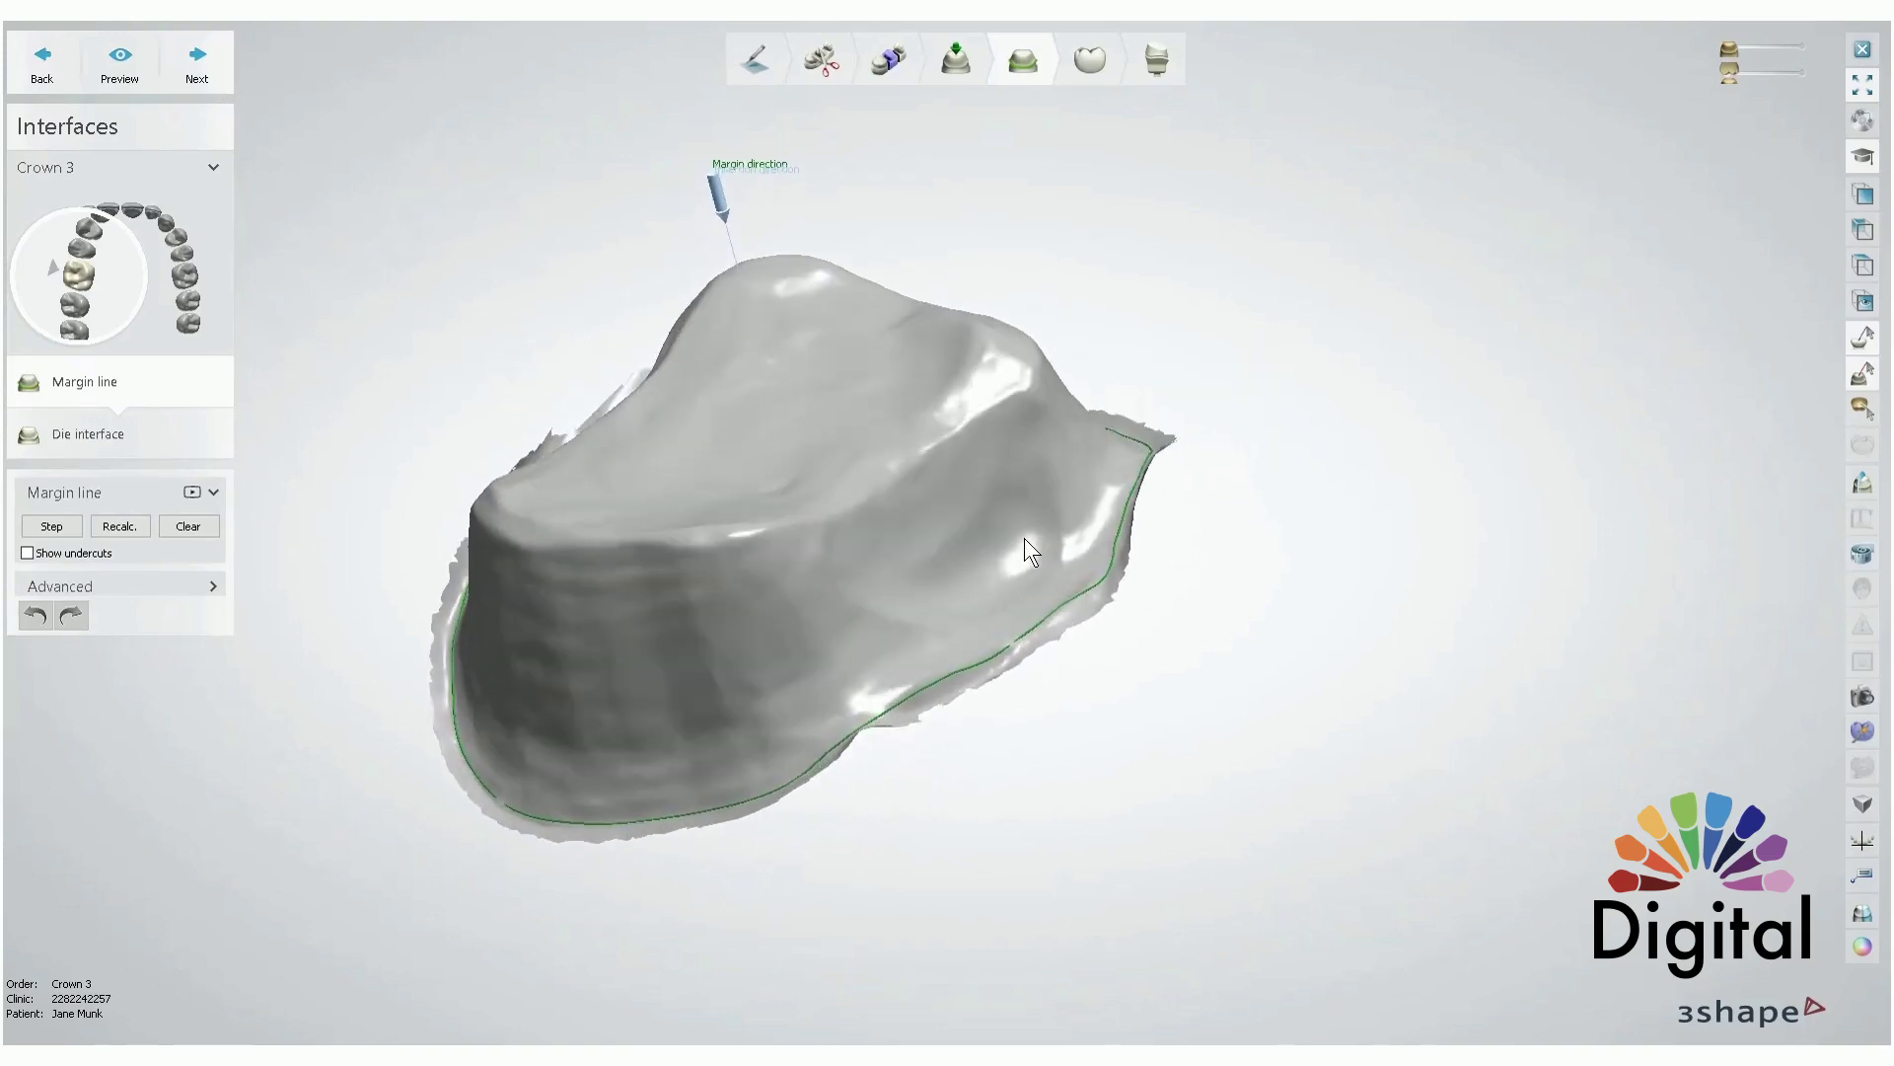
- Redraw the protruding section of the margin line as a smoother curve along the edge of the isolated preparation
{"action": "scroll", "coordinate": [1062, 577], "scroll_direction": "up", "scroll_amount": 5}
{"action": "scroll", "coordinate": [1151, 558], "scroll_direction": "down", "scroll_amount": 5}
{"action": "right_click_drag", "start_coordinate": [419, 533], "coordinate": [757, 790]}
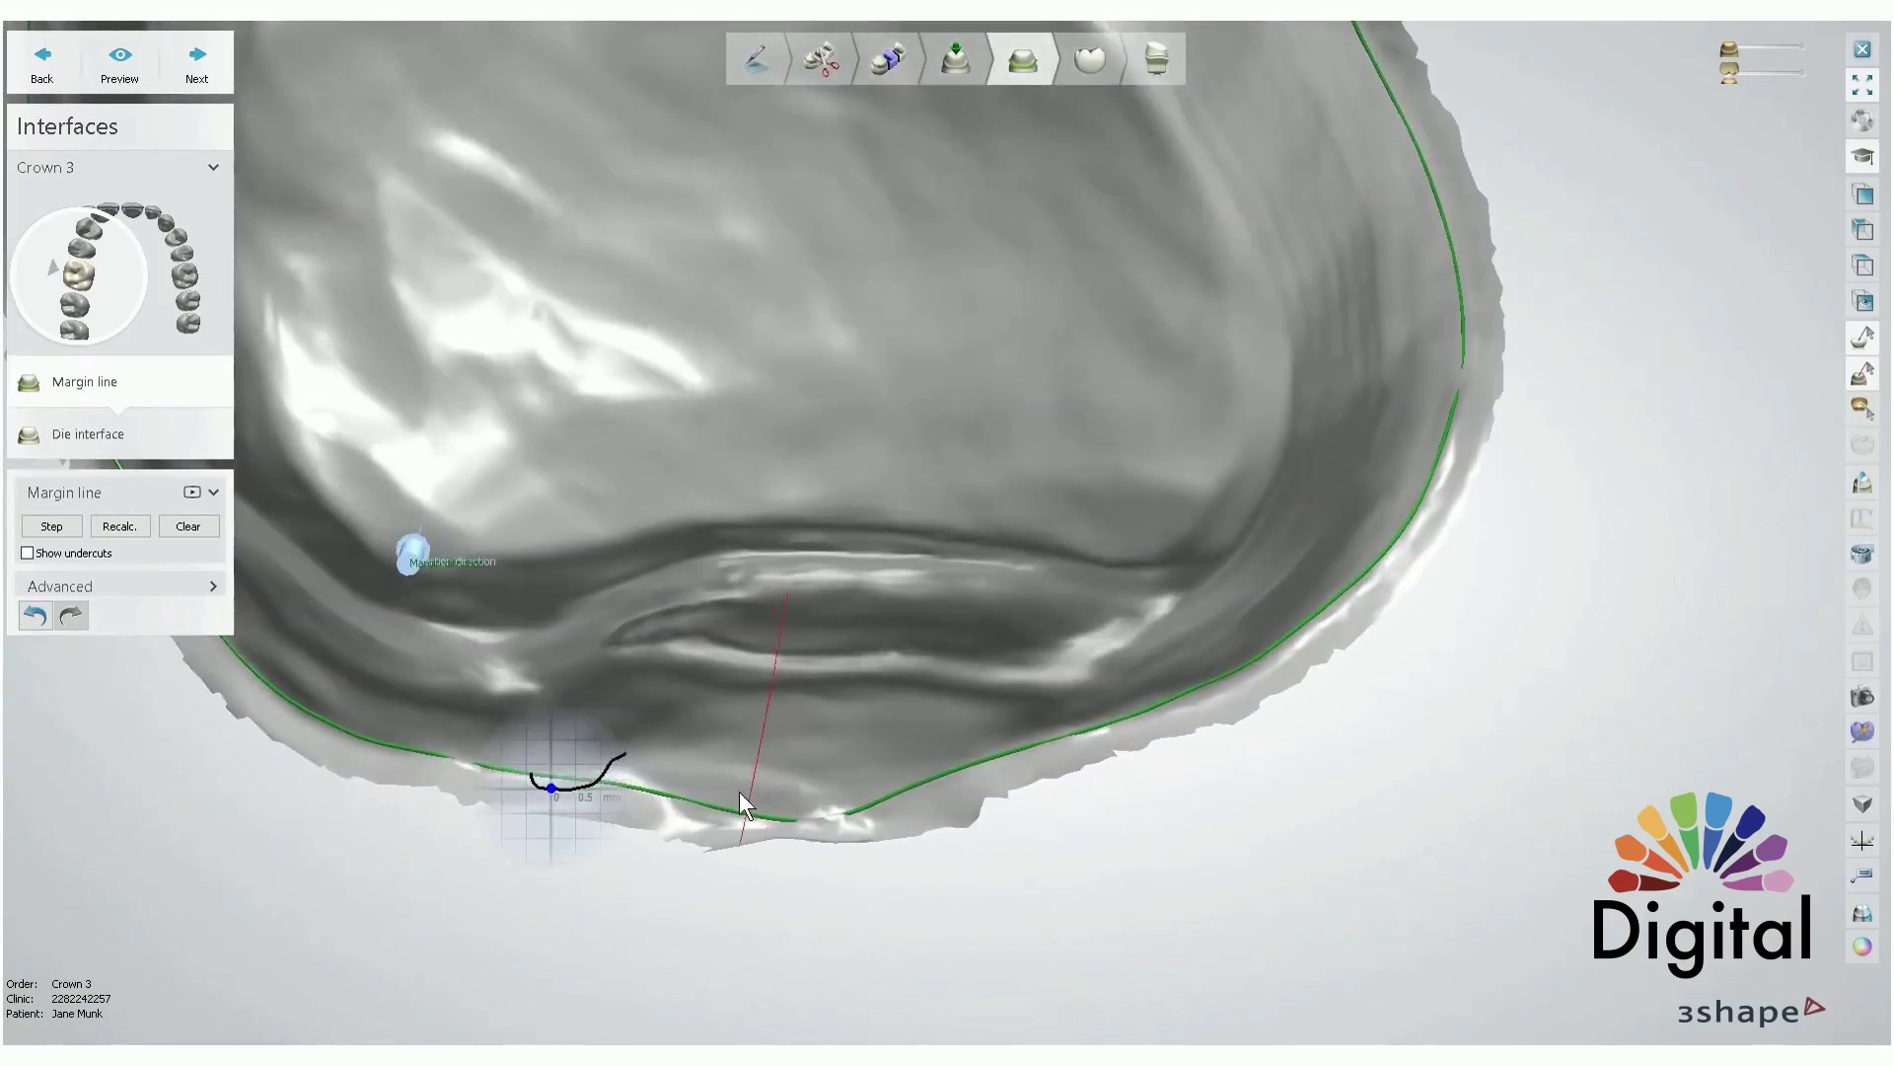
{"action": "mouse_move", "coordinate": [597, 769]}
{"action": "left_mouse_down"}
{"action": "mouse_move", "coordinate": [877, 793]}
{"action": "mouse_move", "coordinate": [963, 766]}
{"action": "left_mouse_up"}
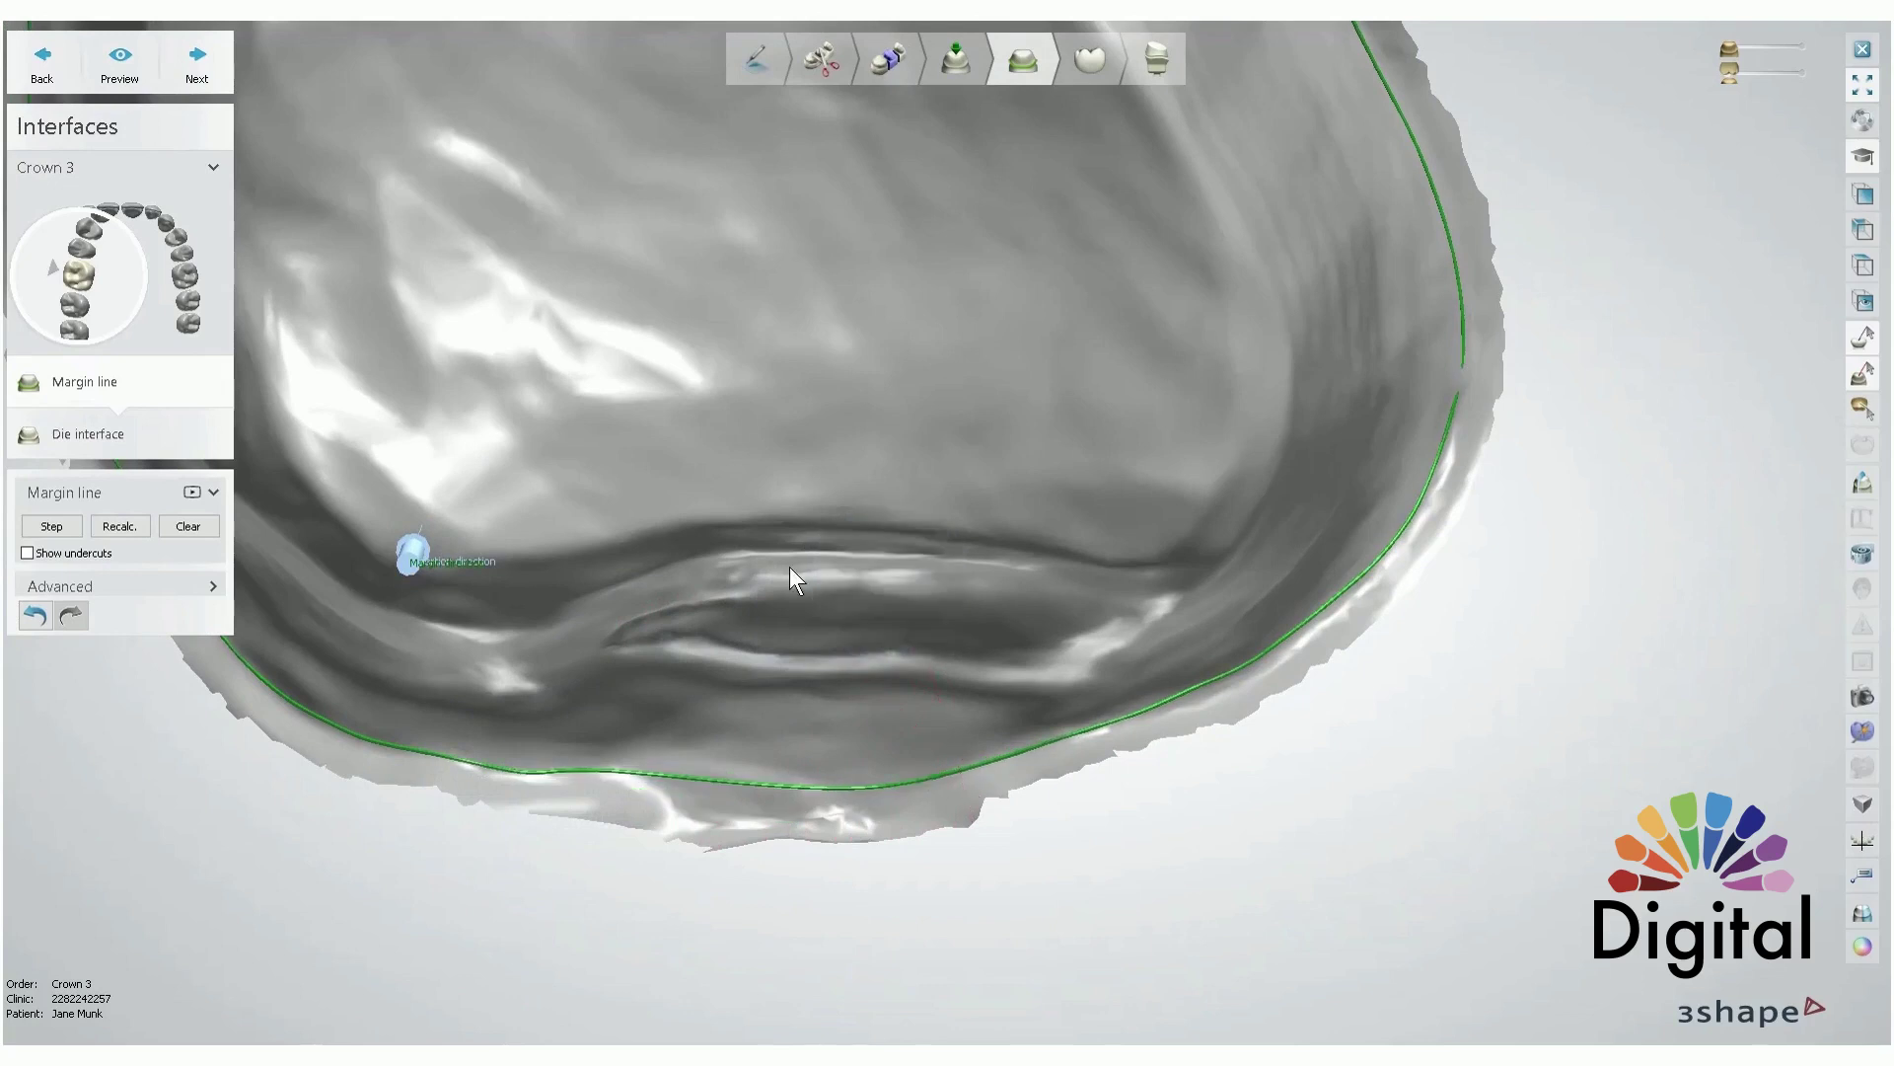
{"action": "scroll", "coordinate": [789, 567], "scroll_direction": "down", "scroll_amount": 5}
{"action": "right_click_drag", "start_coordinate": [789, 567], "coordinate": [677, 563]}
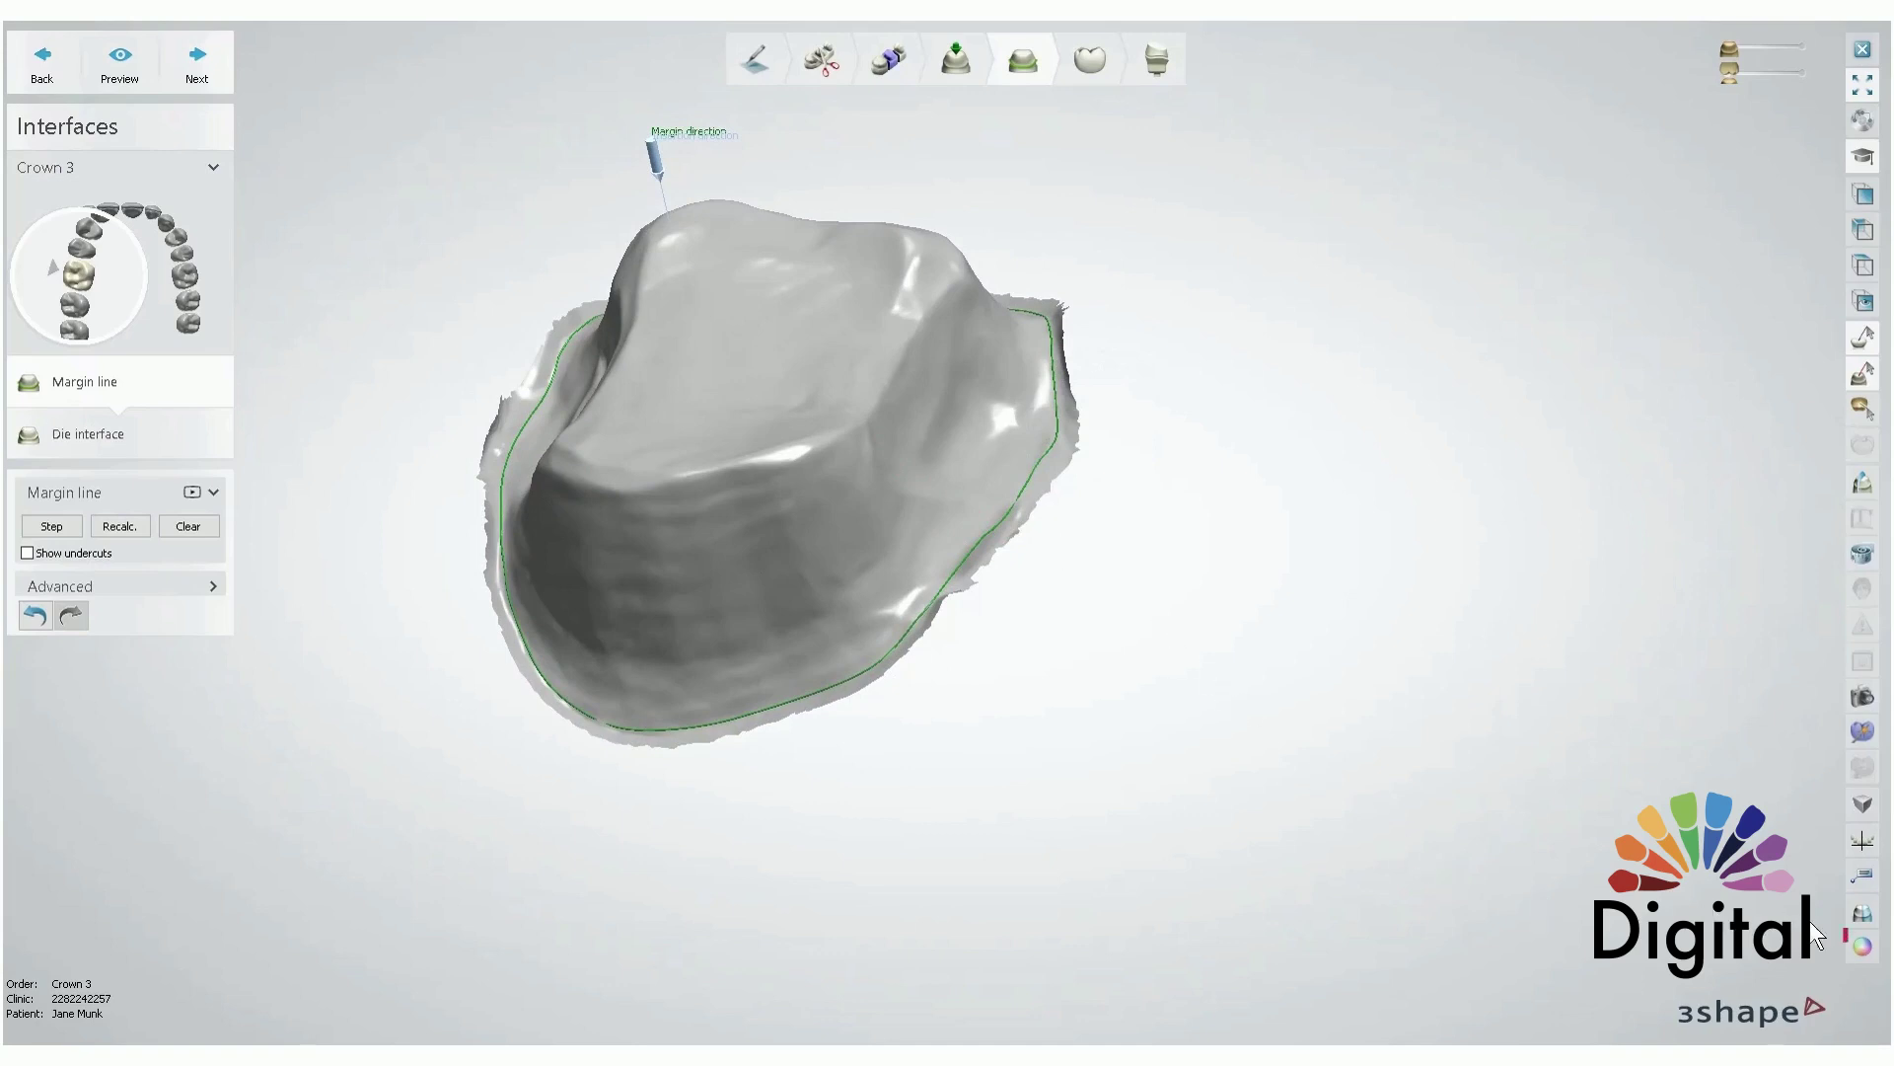
- Check the margin line against the scanner-acquired texture with the jaw scan shown again, and turn the texture off
{"action": "left_click", "coordinate": [1864, 949]}
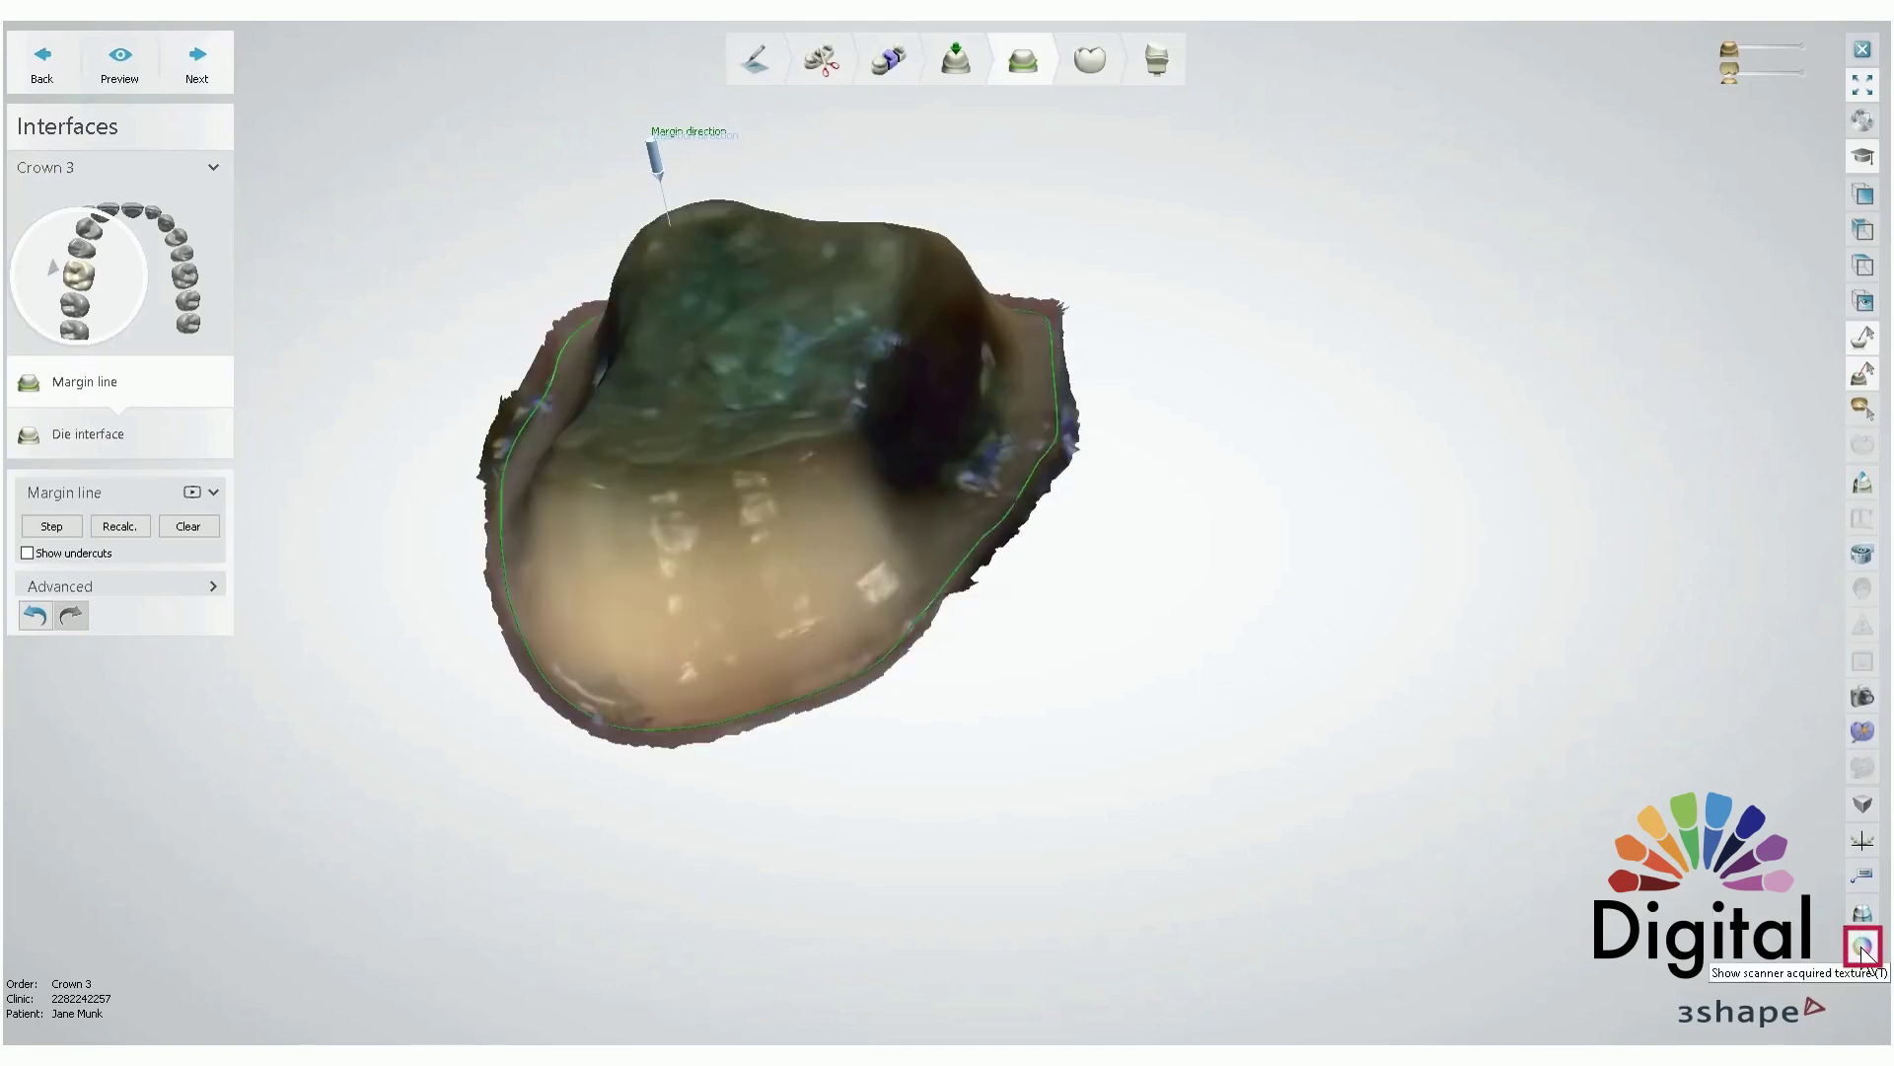
{"action": "left_click_drag", "start_coordinate": [1748, 52], "coordinate": [1799, 50]}
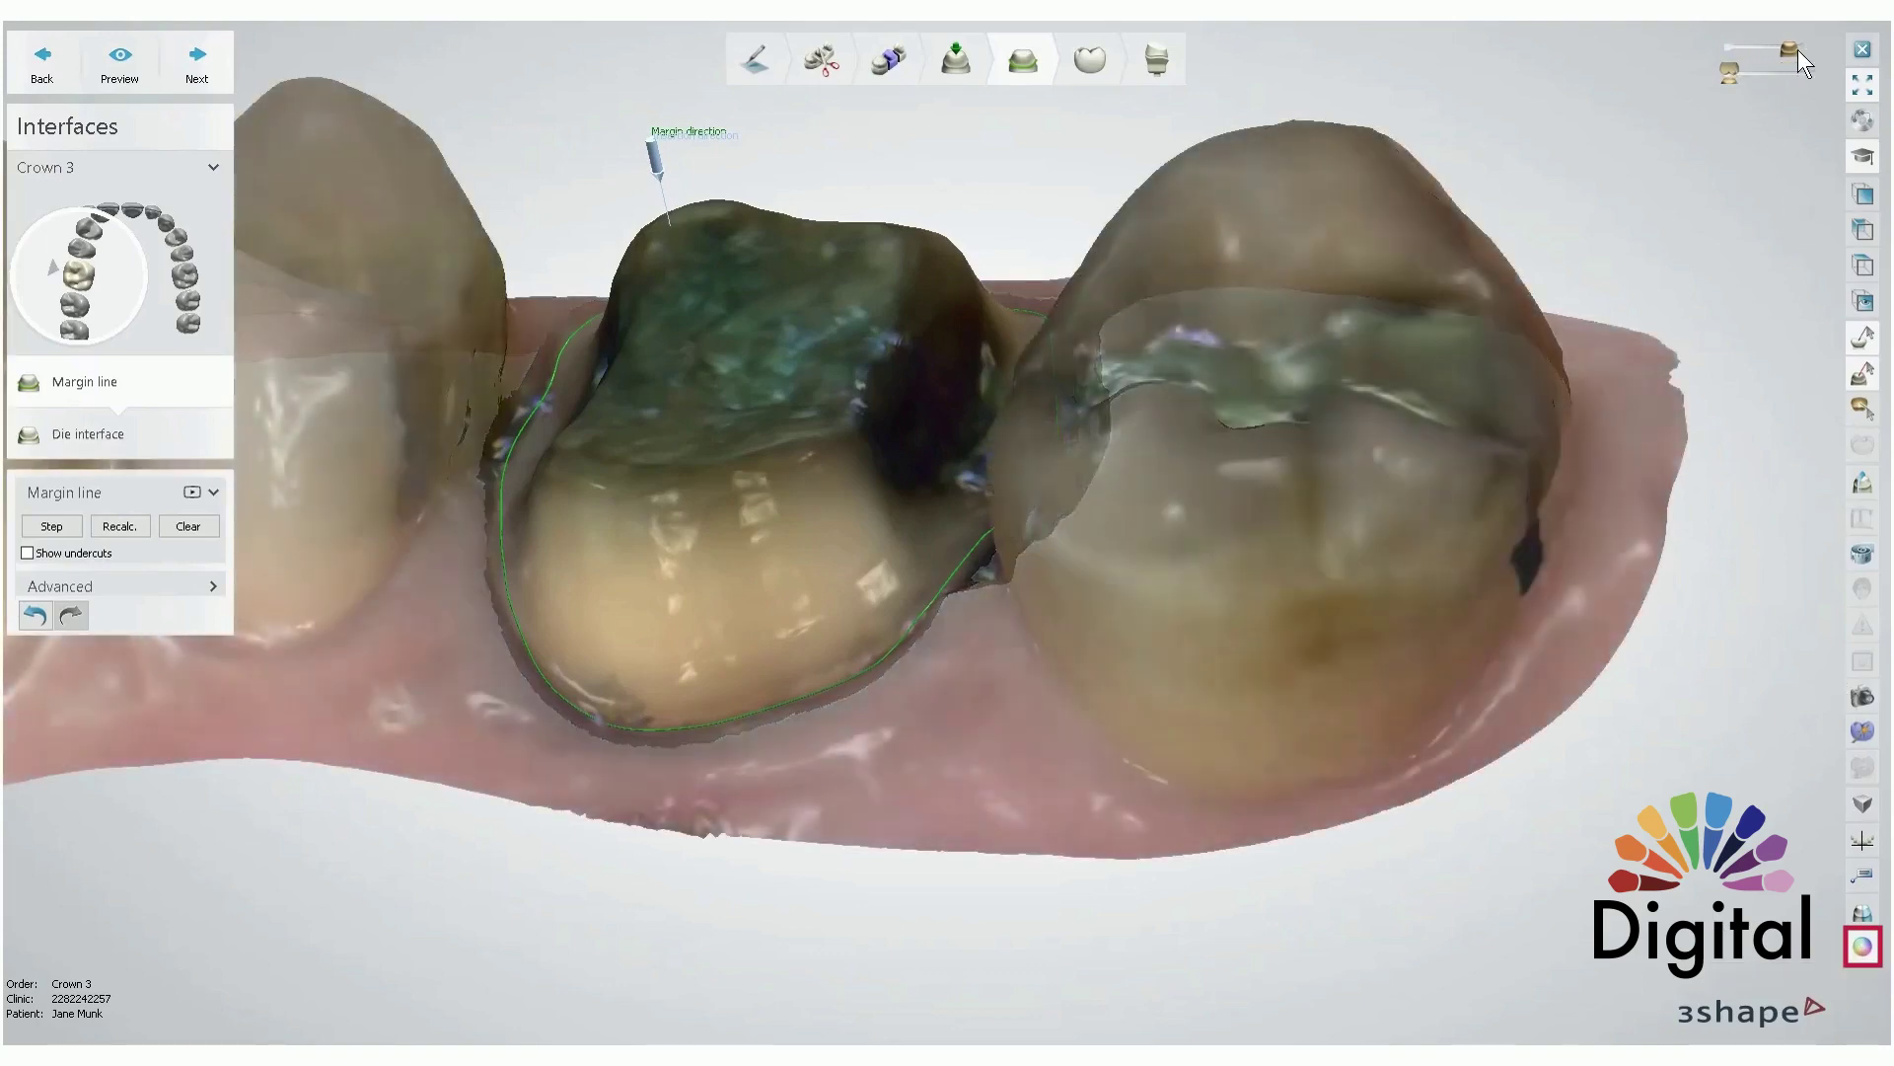
{"action": "right_click_drag", "start_coordinate": [1213, 334], "coordinate": [845, 371]}
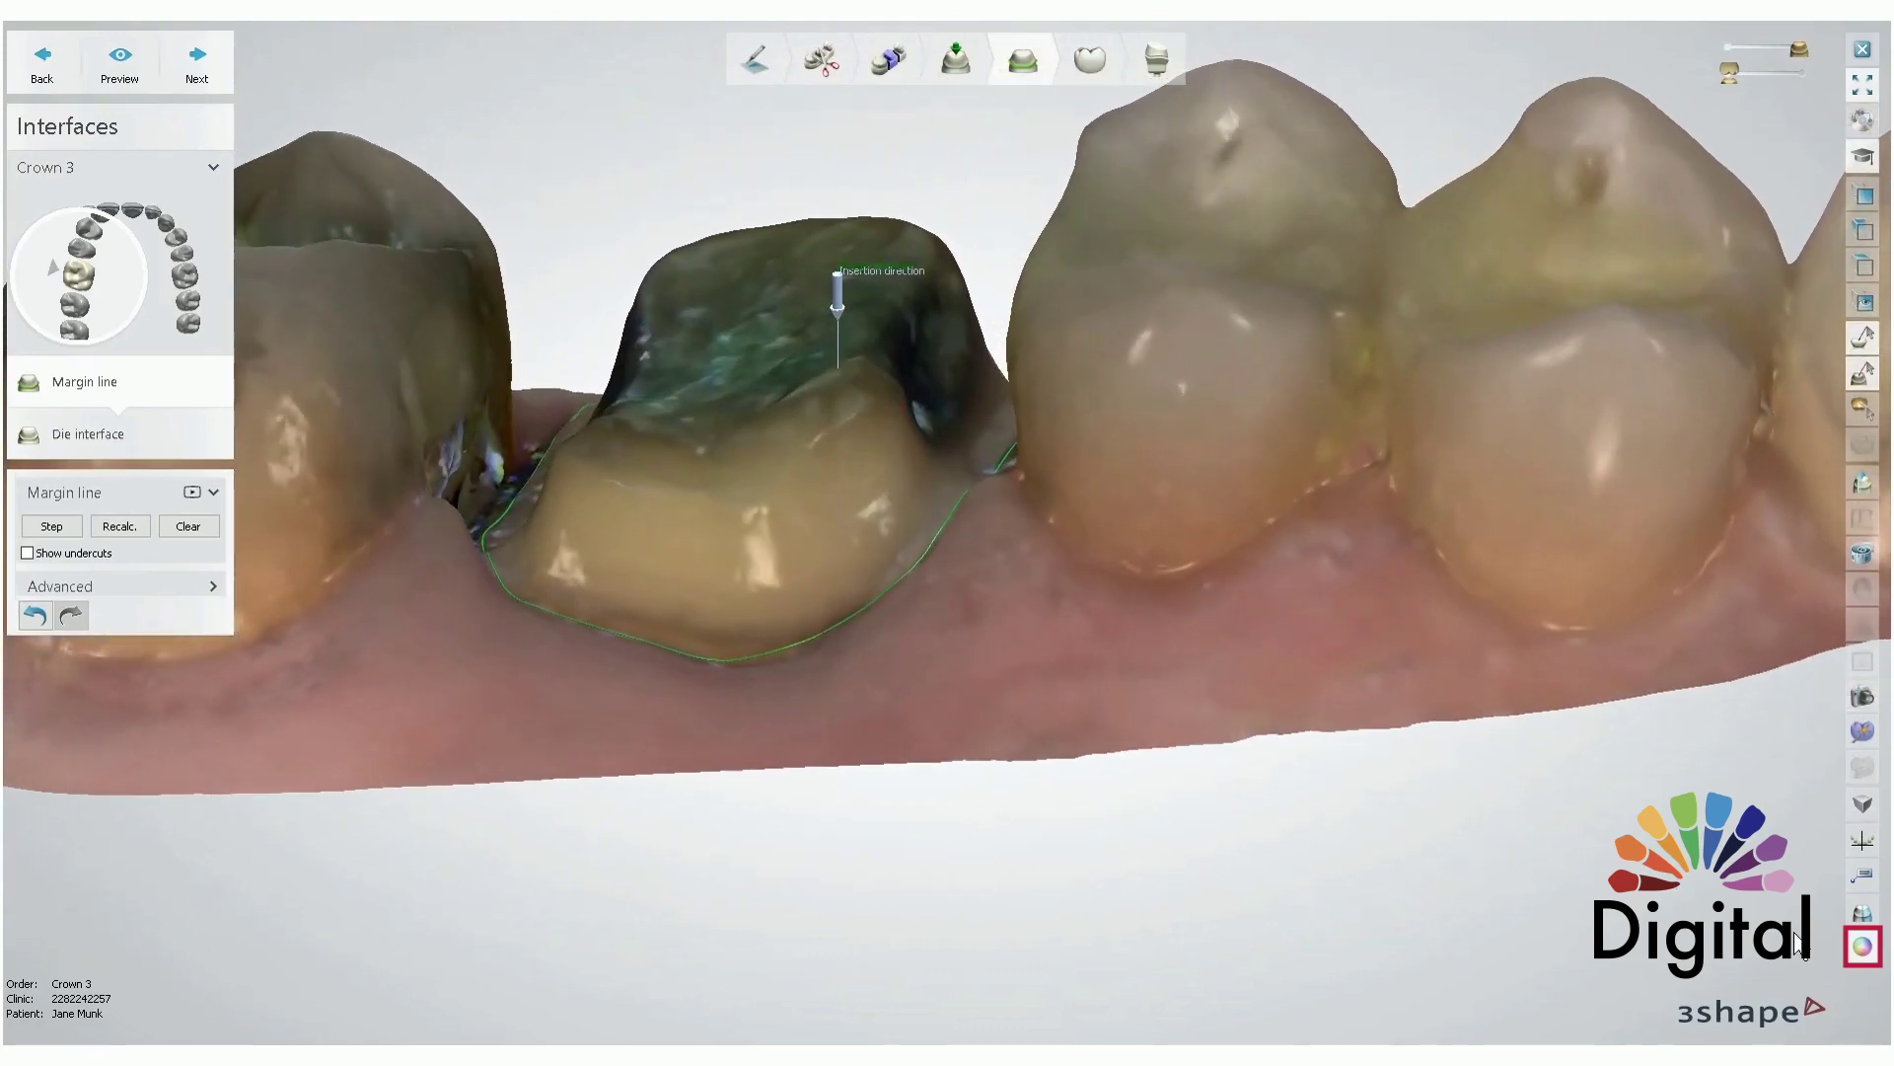
{"action": "left_click", "coordinate": [1864, 947]}
- Proceed to the die interface of Crown 3 and expand its difference map and advanced settings
{"action": "scroll", "coordinate": [918, 441], "scroll_direction": "down", "scroll_amount": 3}
{"action": "right_click_drag", "start_coordinate": [916, 440], "coordinate": [935, 586]}
{"action": "left_click", "coordinate": [182, 55]}
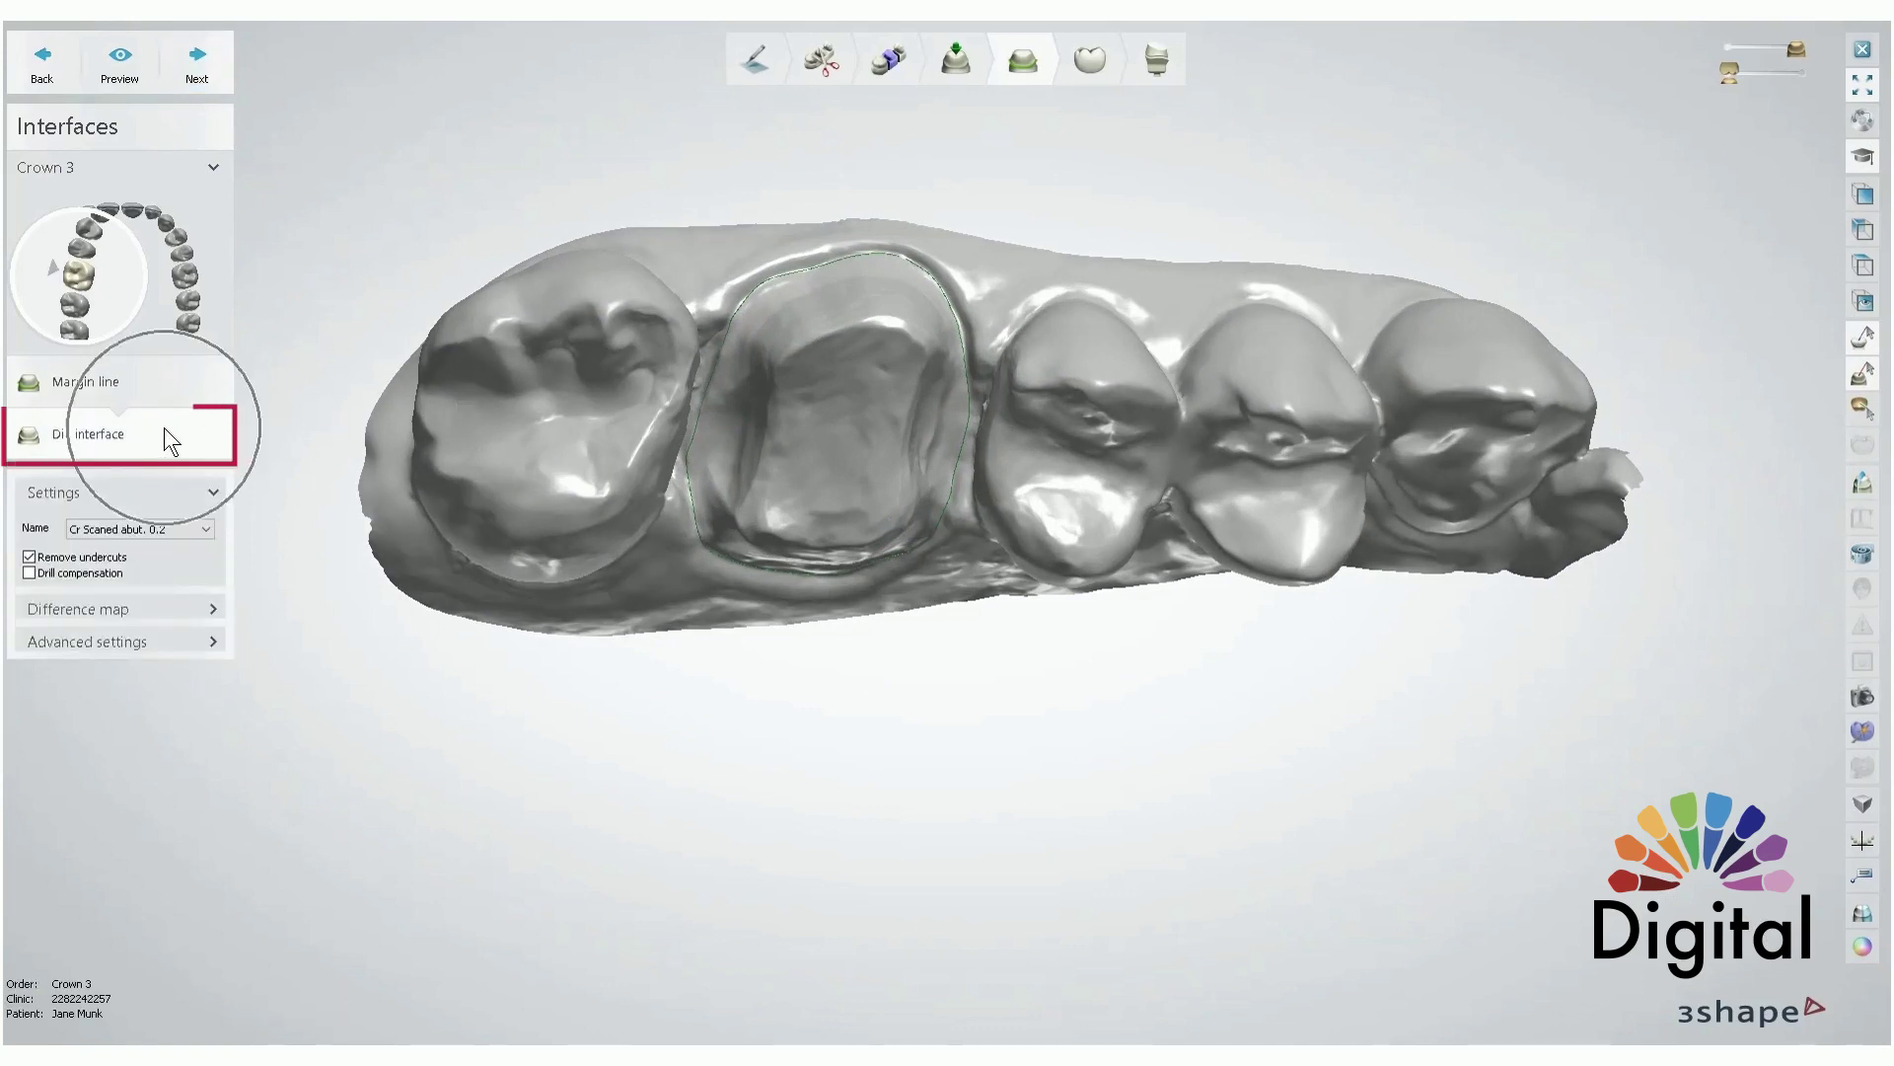
{"action": "left_click", "coordinate": [203, 607]}
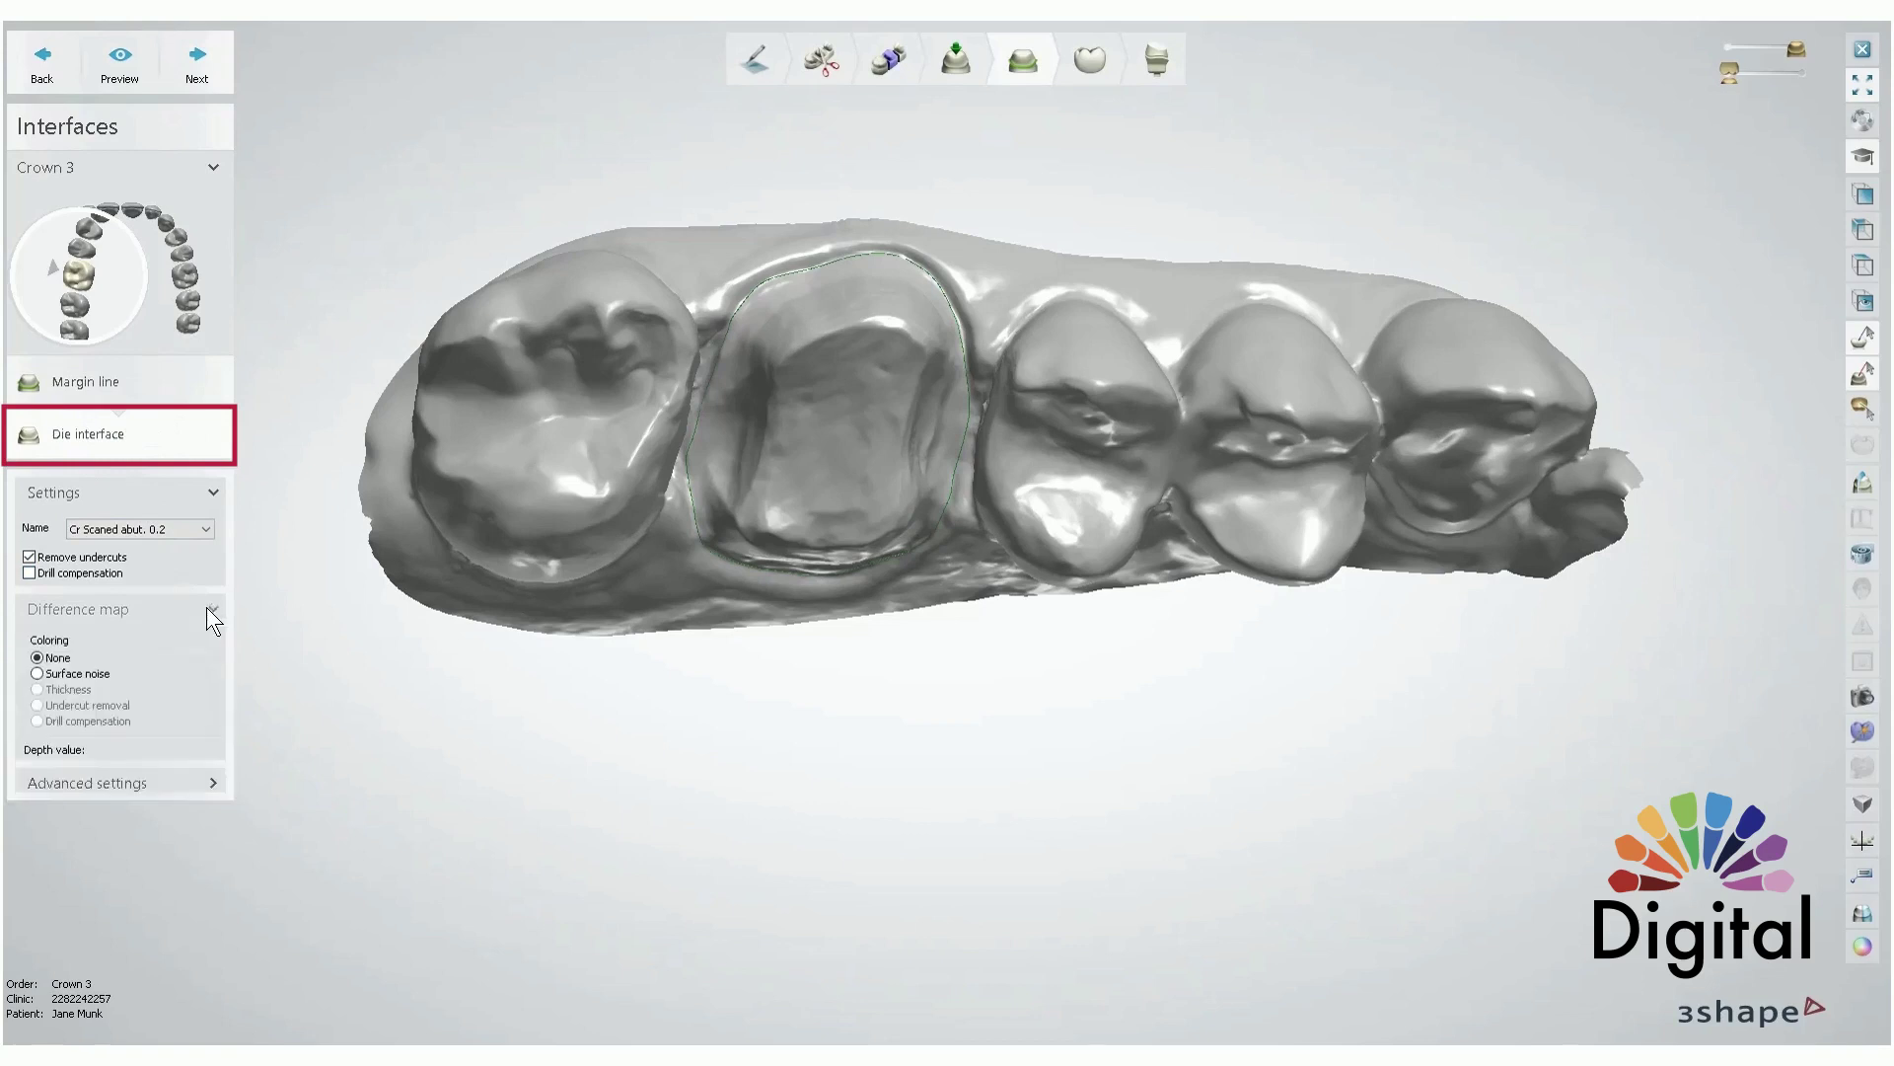
{"action": "left_click", "coordinate": [216, 783]}
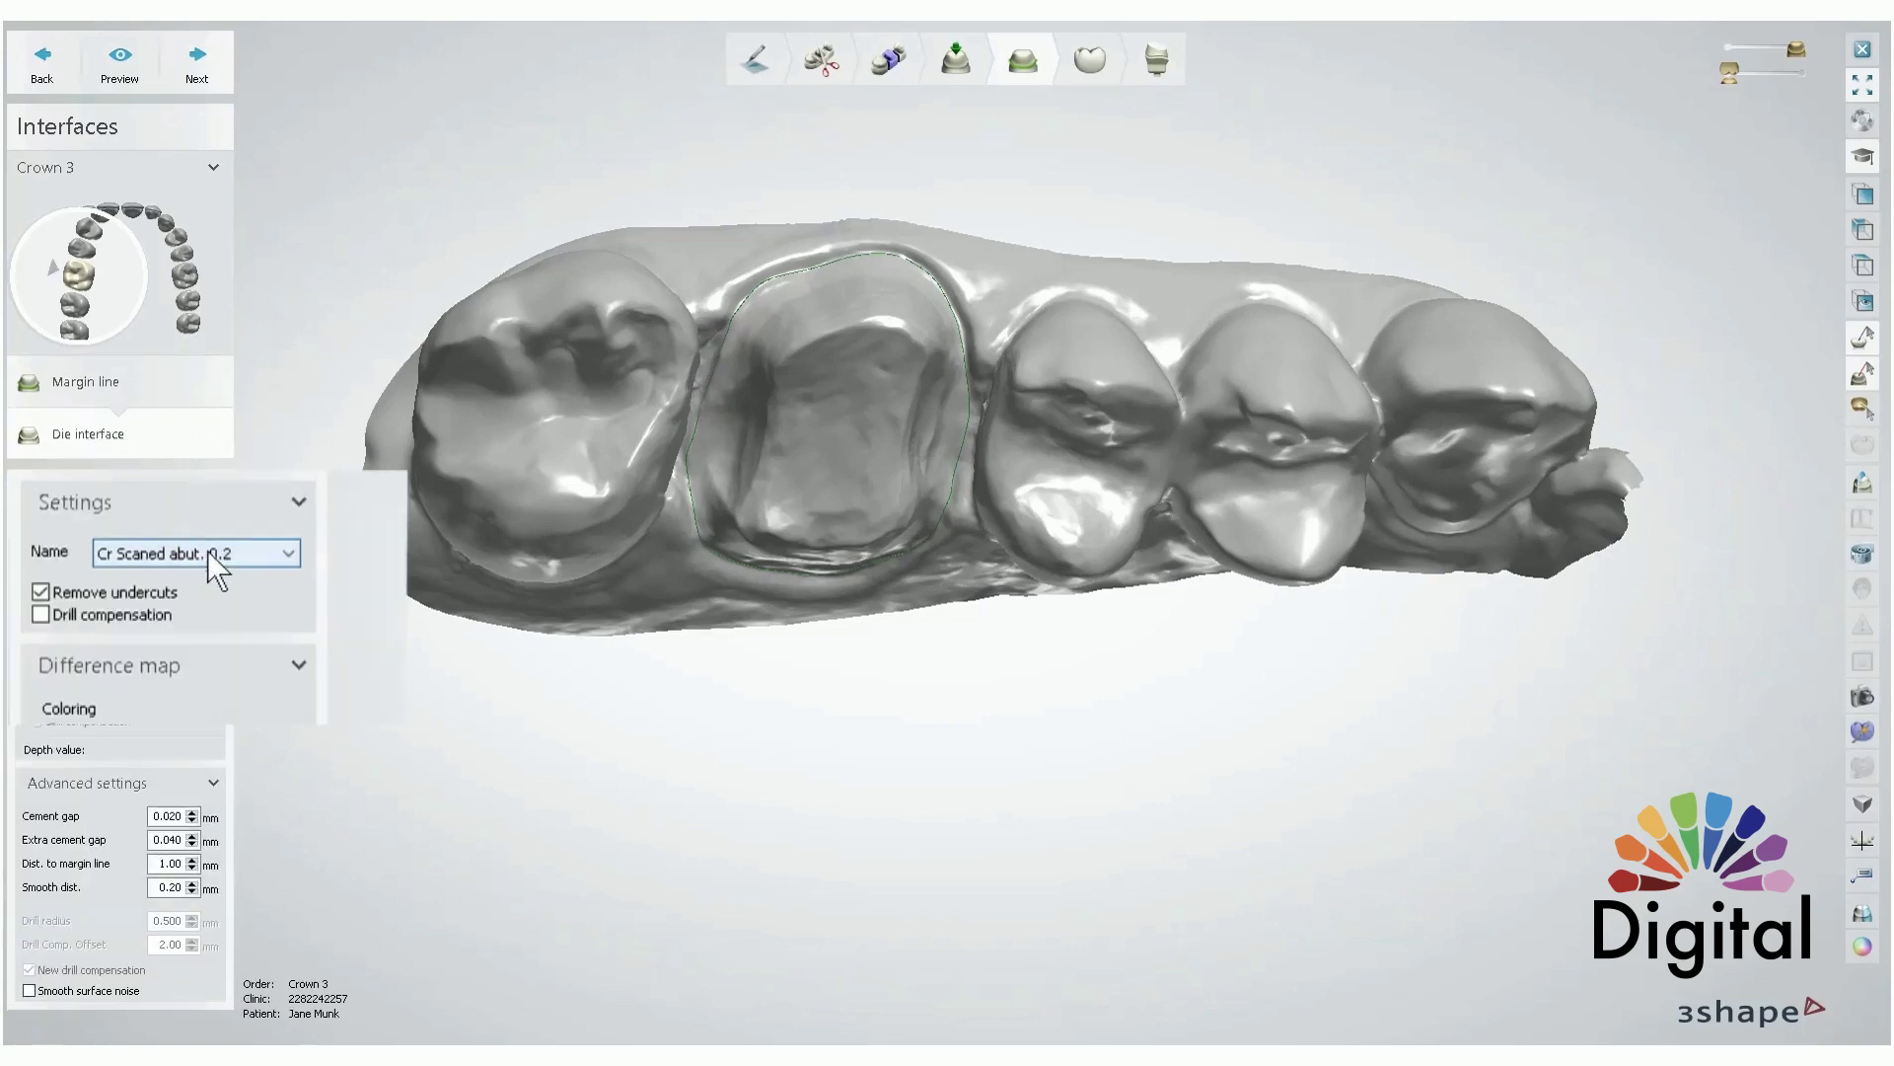
- Apply the 3D TruZir settings preset to the die interface of Crown 3 and generate its preview
{"action": "left_click", "coordinate": [161, 530]}
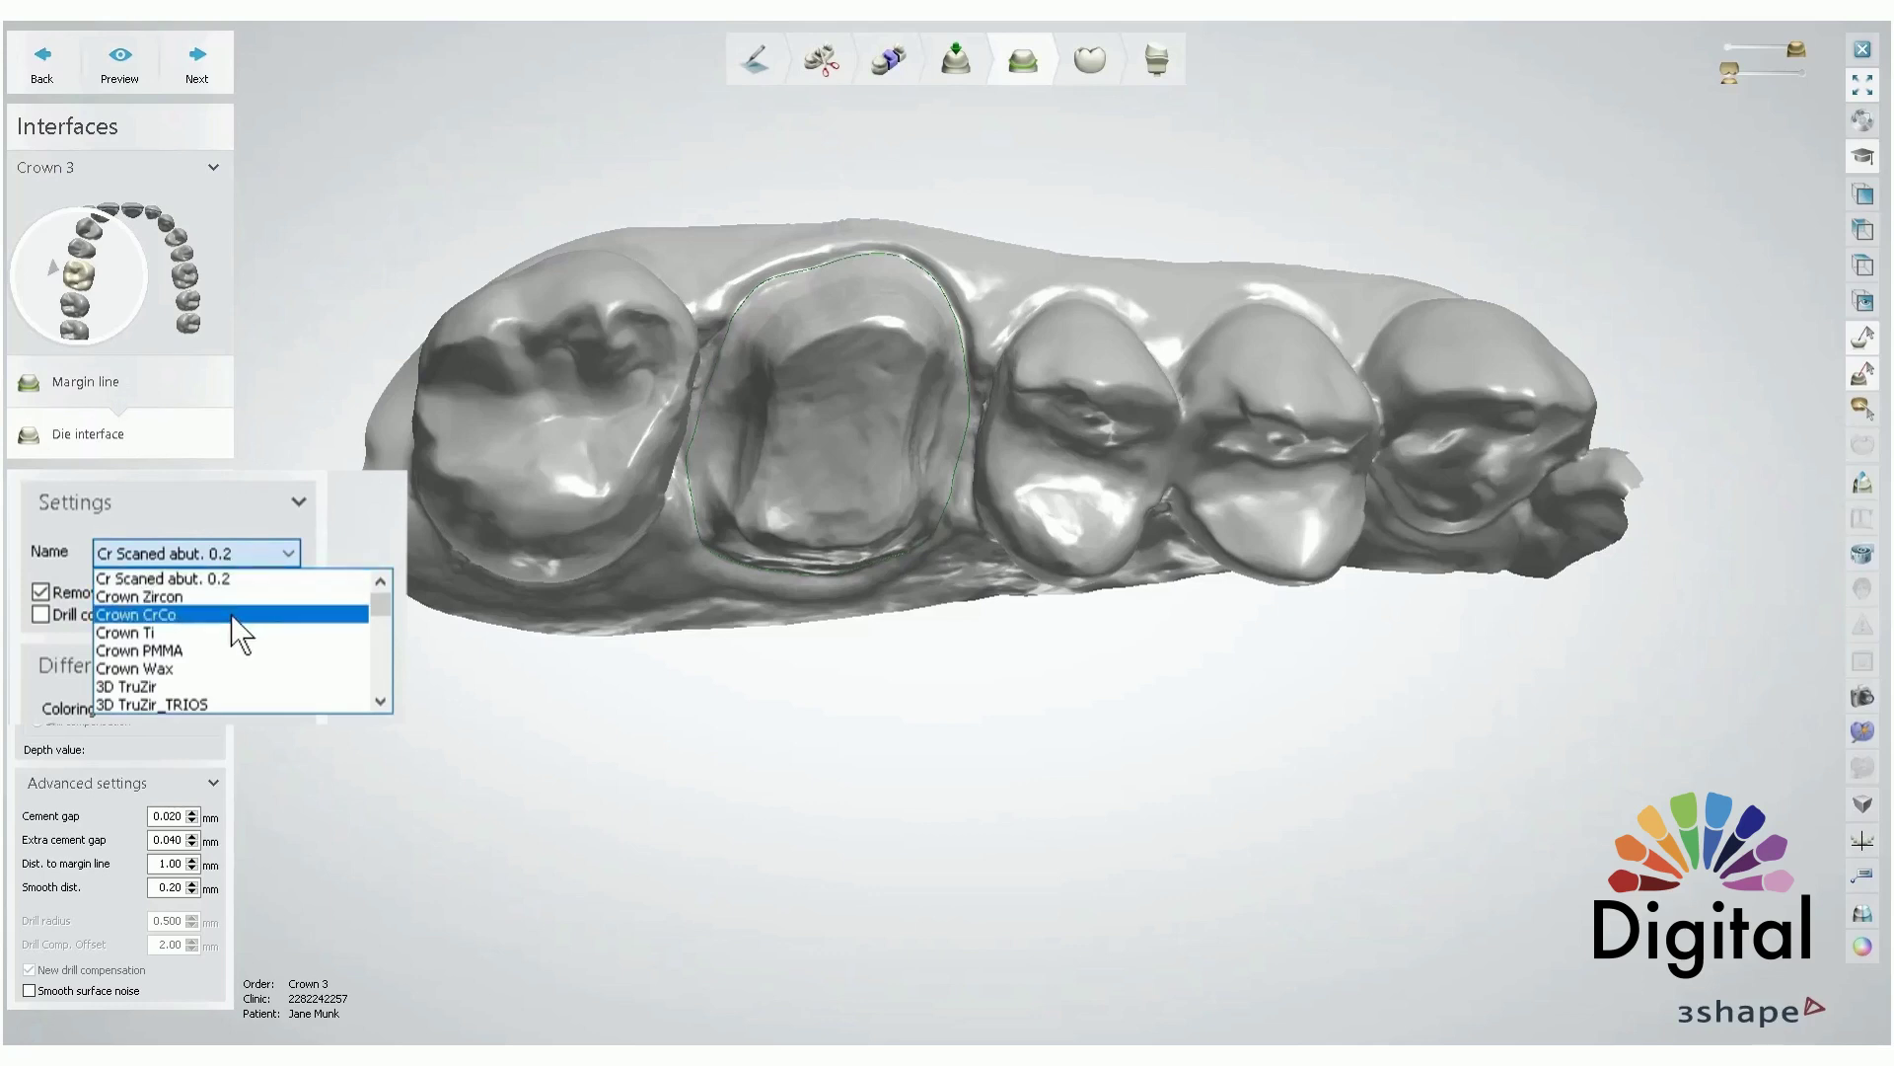
{"action": "scroll", "coordinate": [224, 605], "scroll_direction": "down", "scroll_amount": 1}
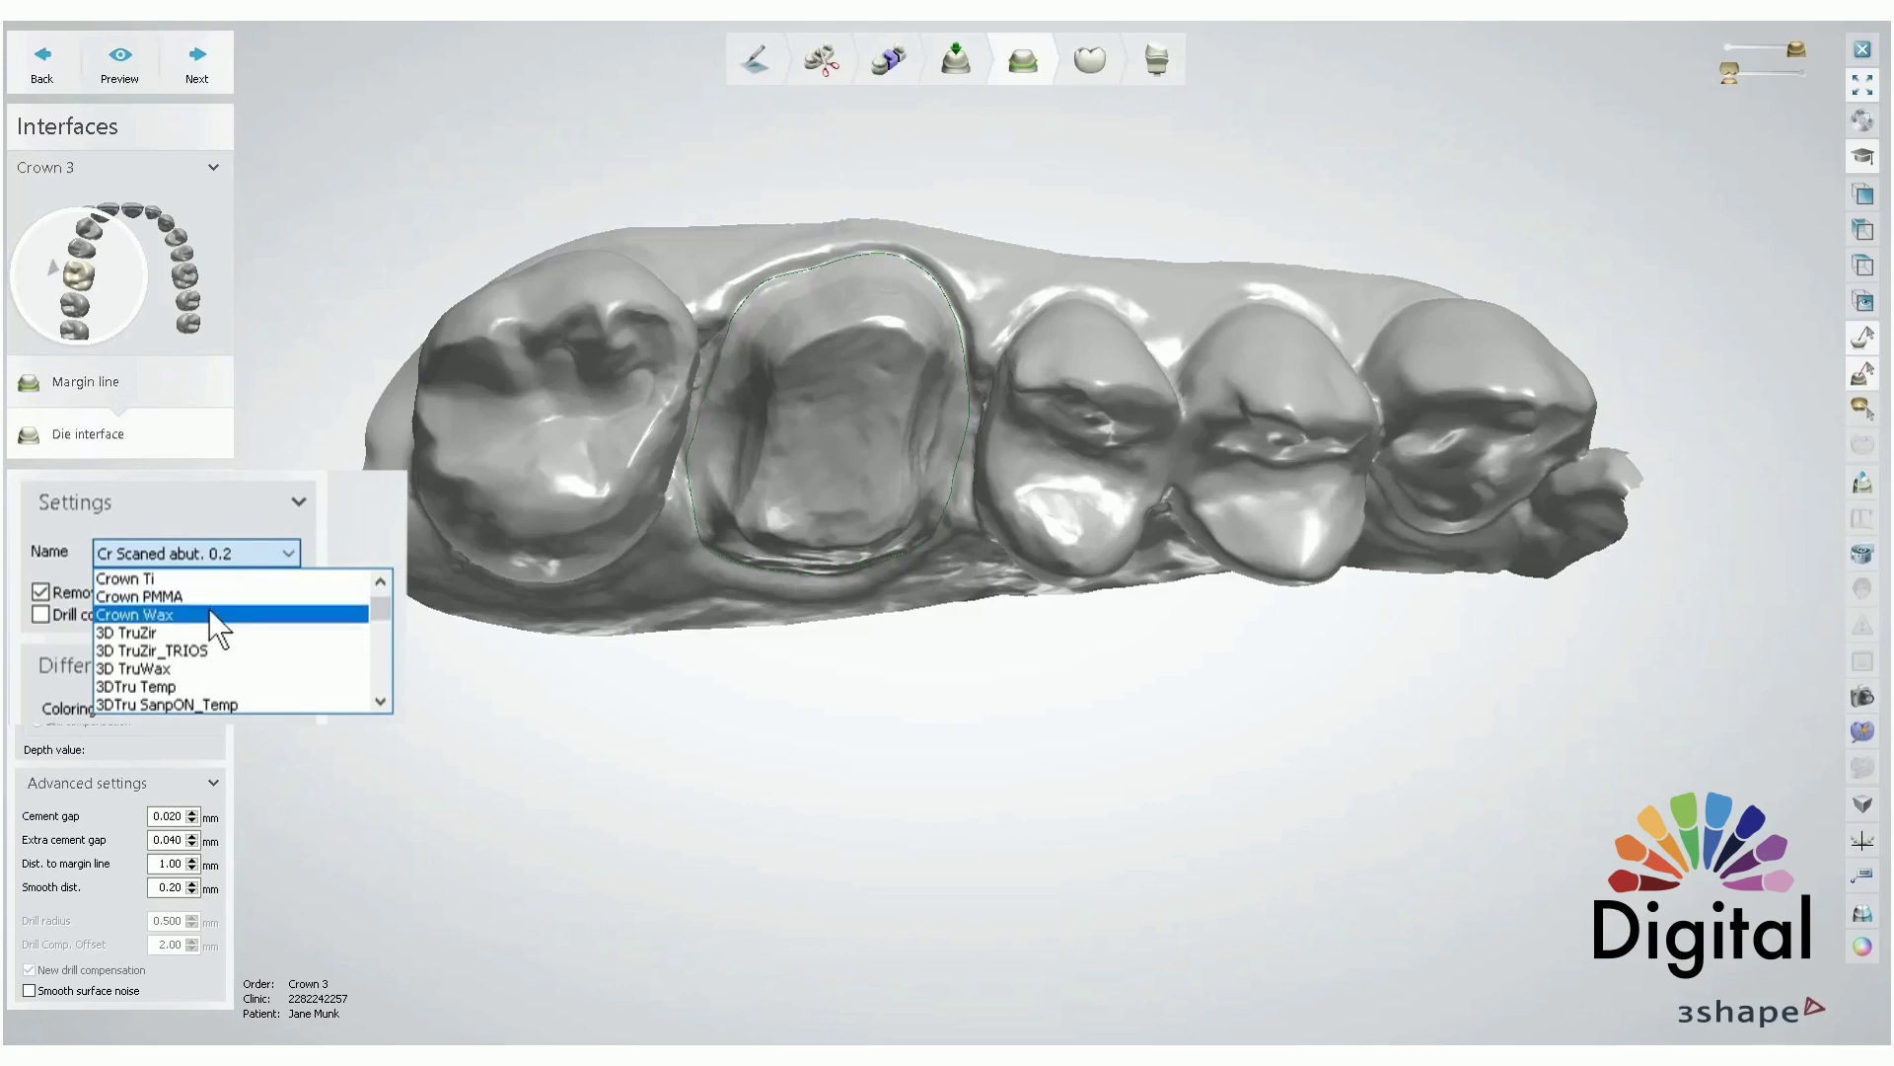
{"action": "left_click", "coordinate": [177, 628]}
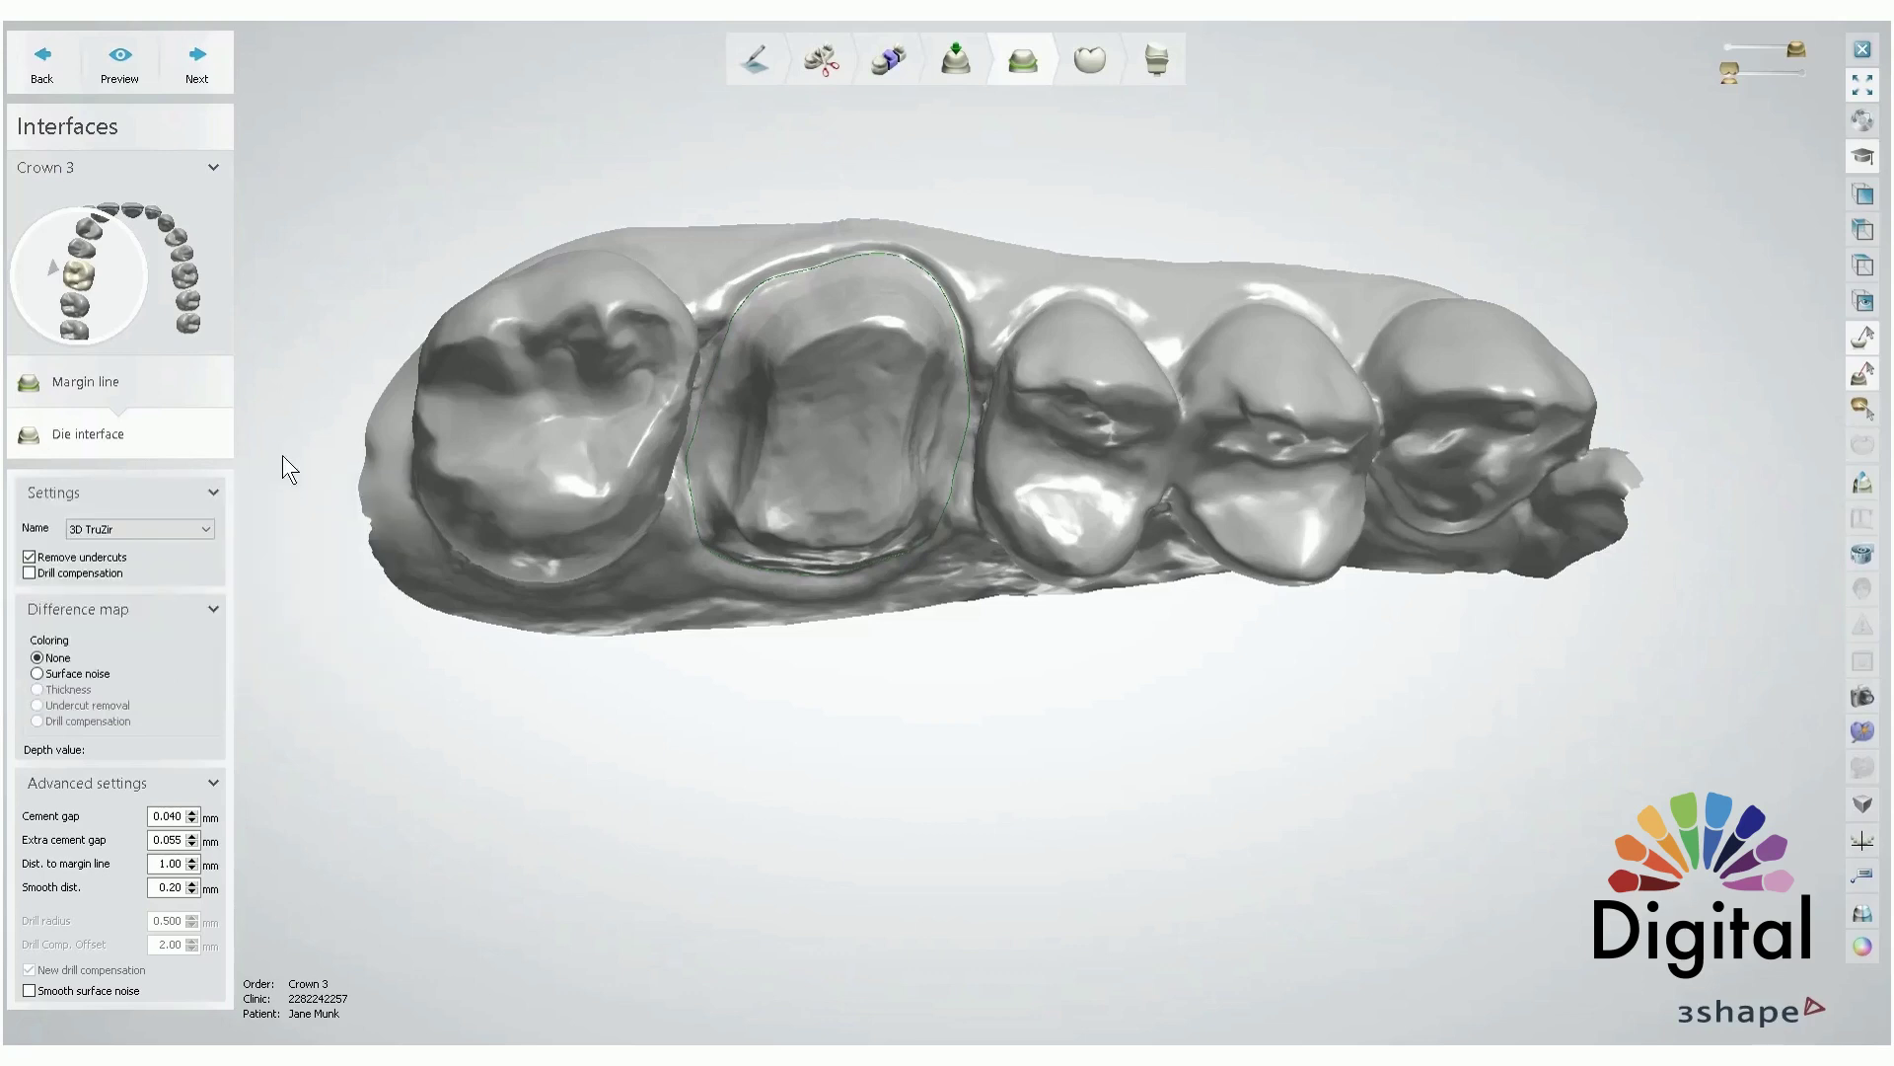
{"action": "scroll", "coordinate": [706, 576], "scroll_direction": "down", "scroll_amount": 3}
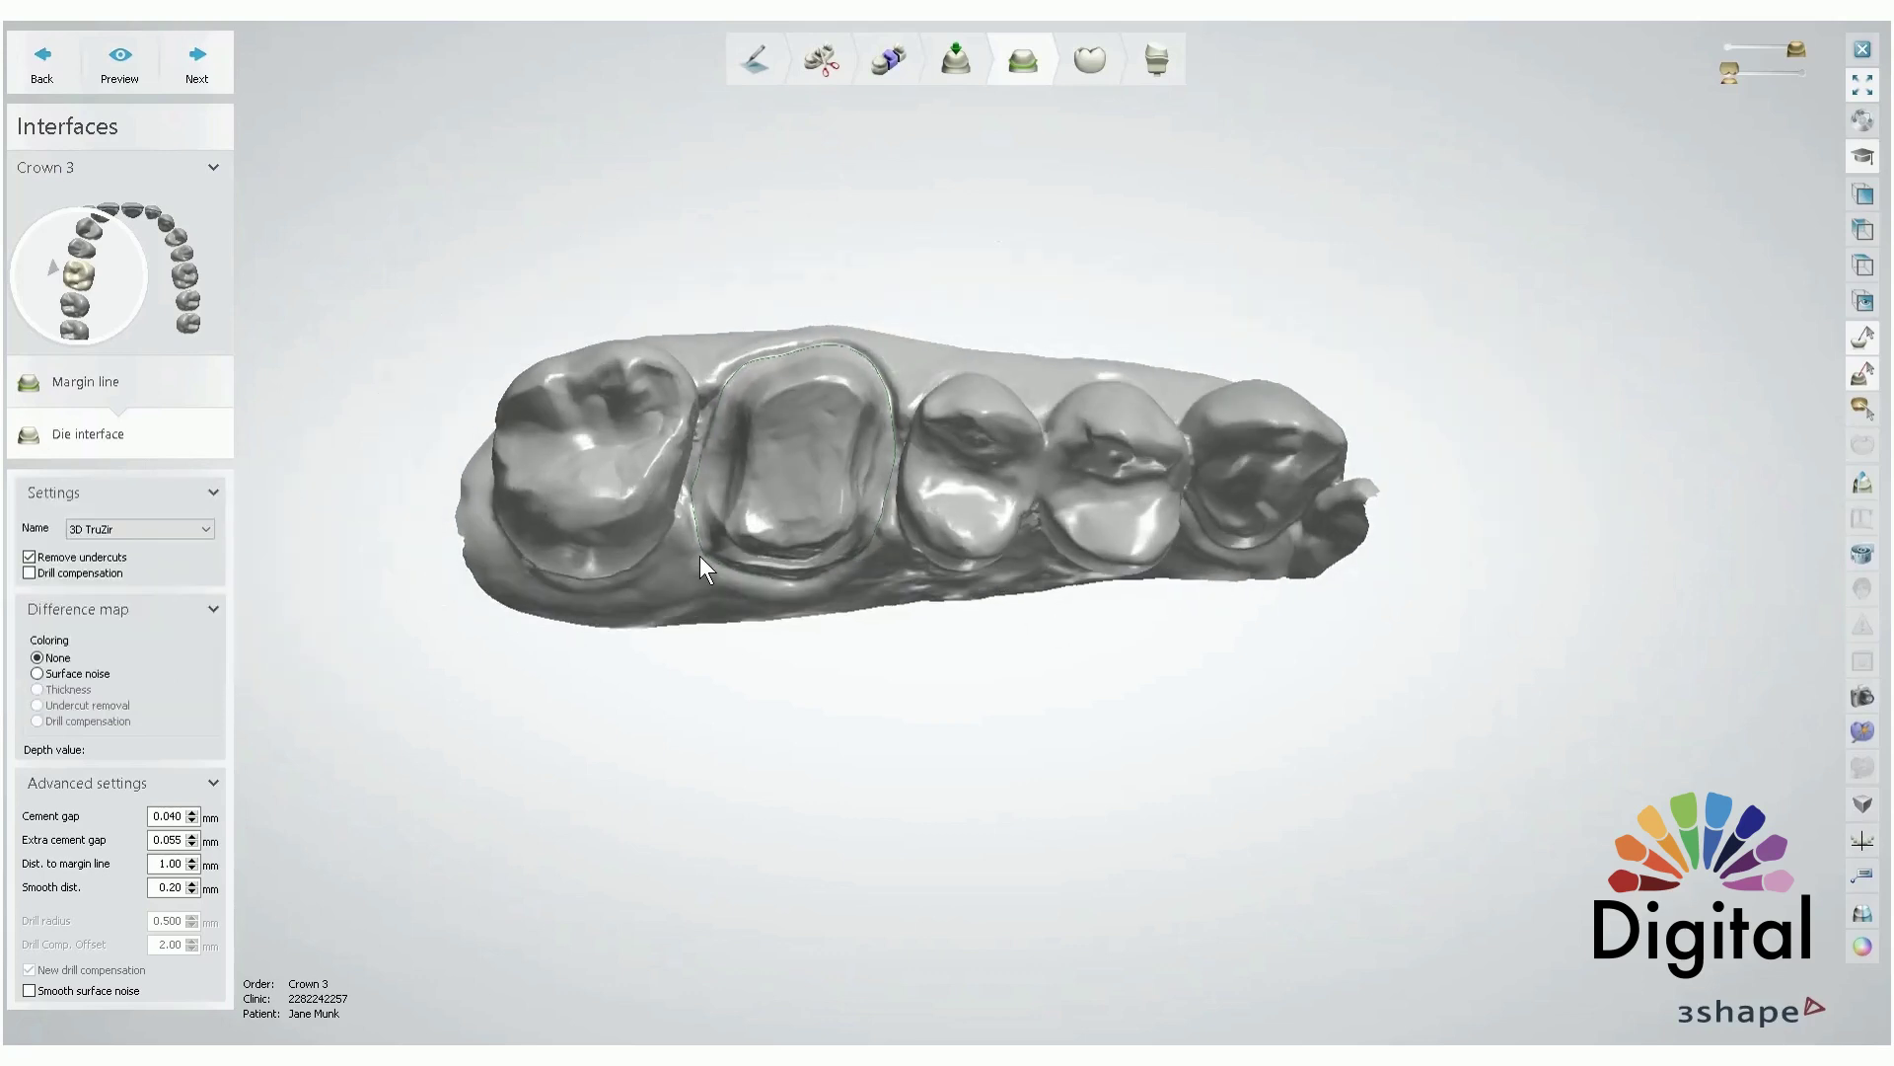
{"action": "left_click", "coordinate": [133, 76]}
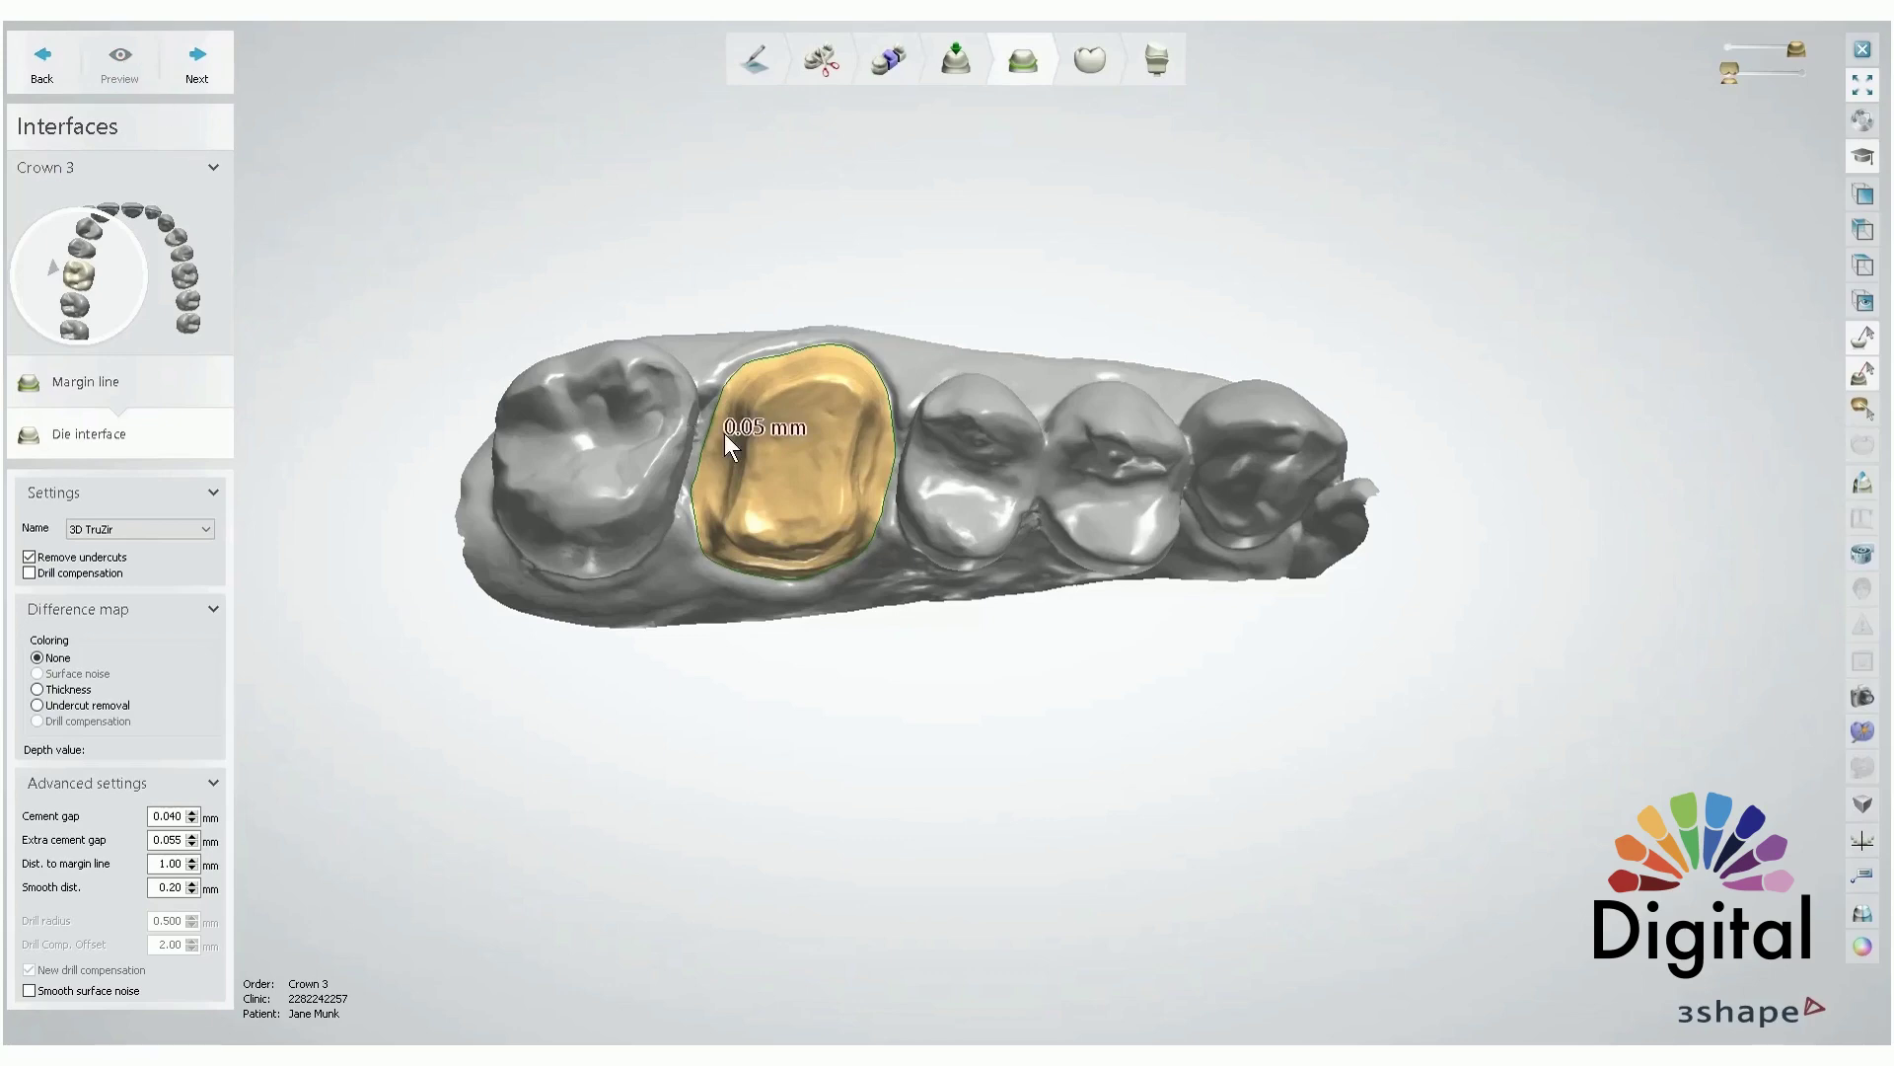
- Make the jaw scan semi-transparent and examine the previewed die interface from the side and from the occlusal view
{"action": "scroll", "coordinate": [824, 545], "scroll_direction": "up", "scroll_amount": 3}
{"action": "right_click_drag", "start_coordinate": [812, 527], "coordinate": [838, 451]}
{"action": "scroll", "coordinate": [816, 434], "scroll_direction": "up", "scroll_amount": 5}
{"action": "left_click_drag", "start_coordinate": [1804, 49], "coordinate": [1745, 48]}
{"action": "right_click_drag", "start_coordinate": [1582, 271], "coordinate": [1477, 391]}
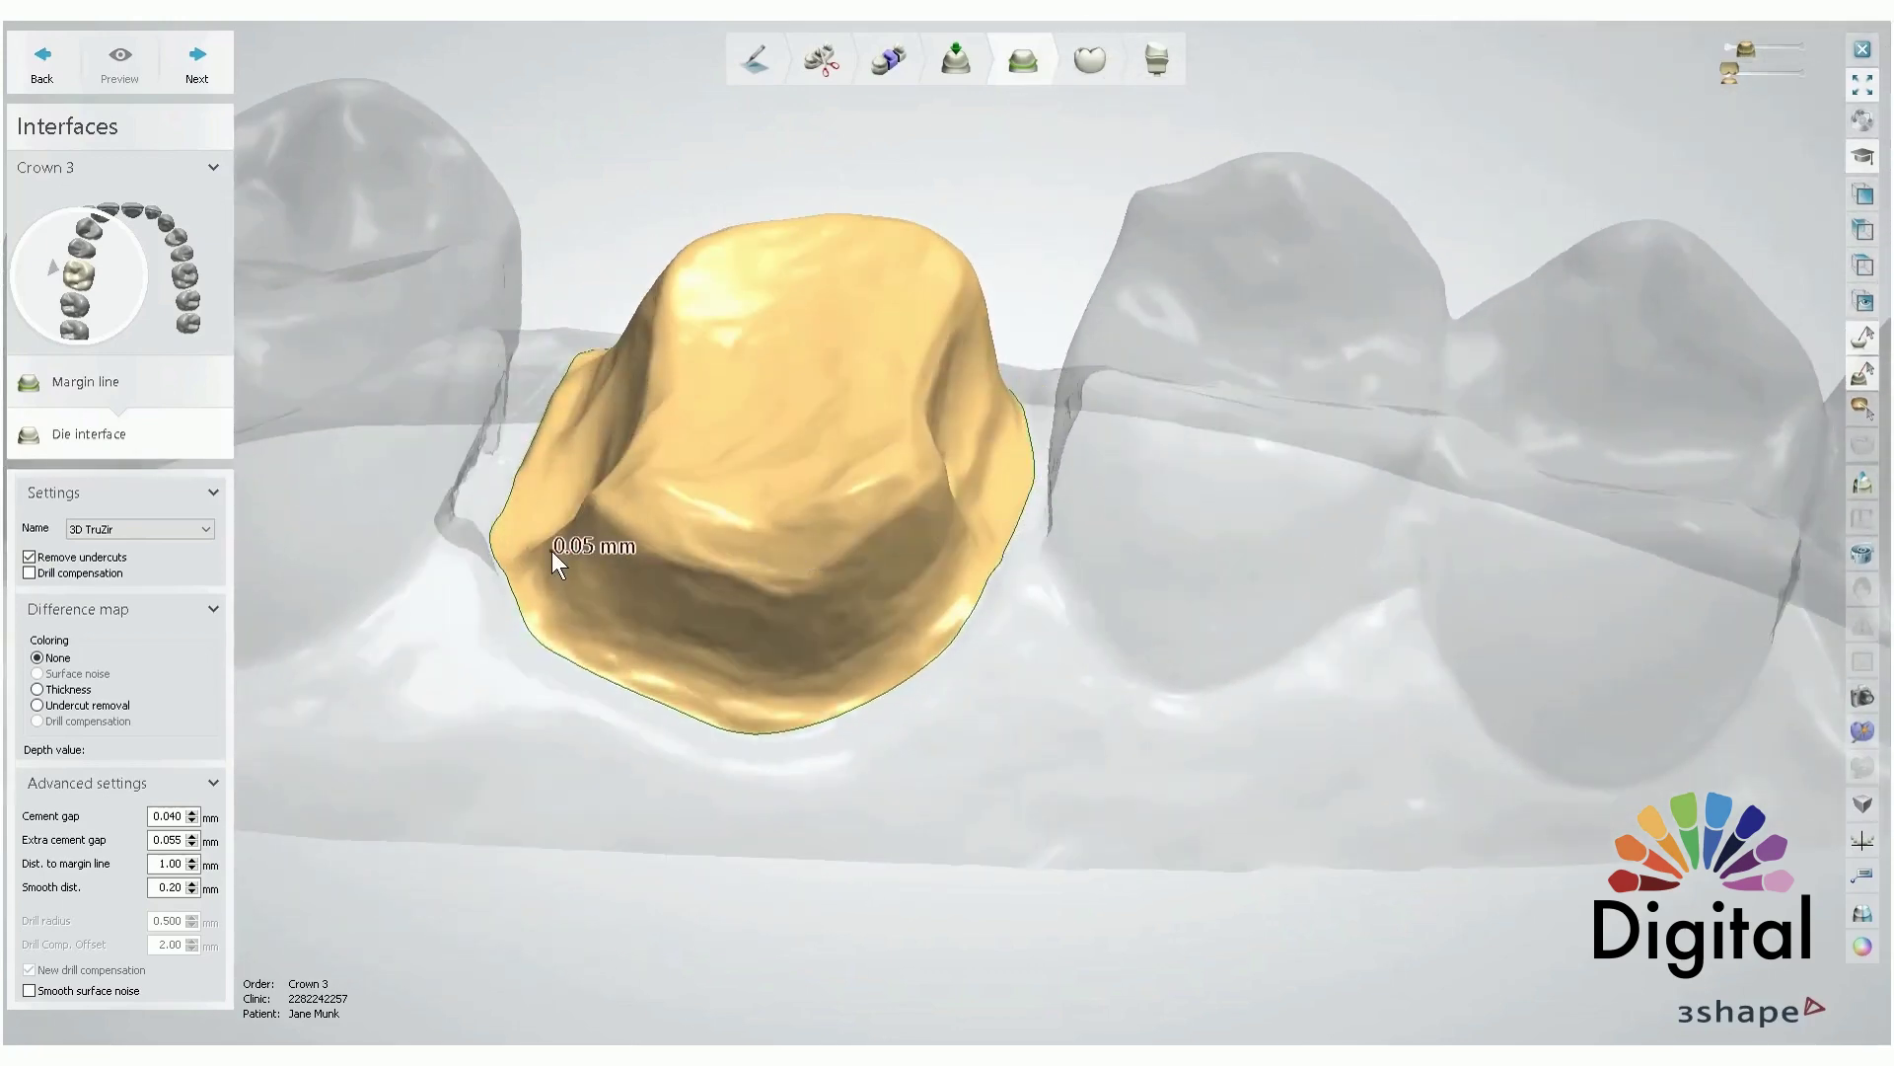
{"action": "right_click_drag", "start_coordinate": [510, 524], "coordinate": [530, 494]}
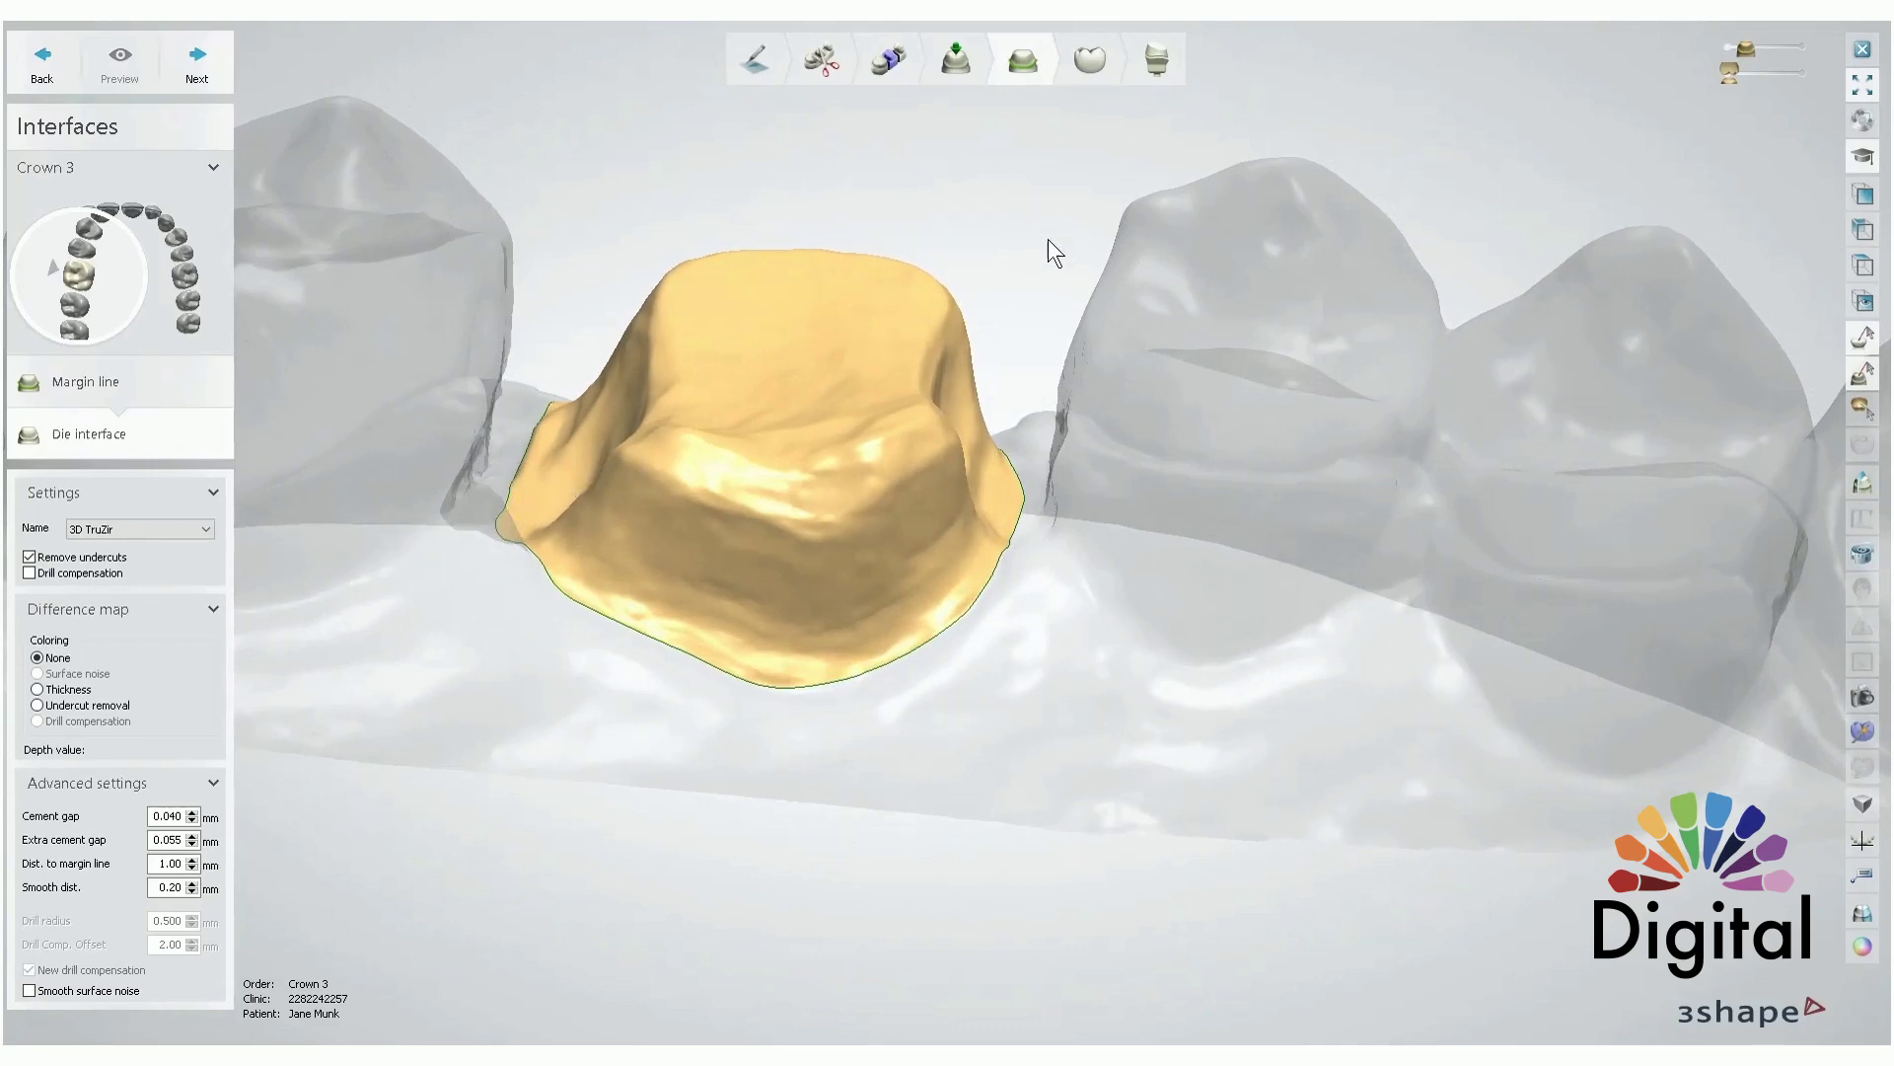
{"action": "right_click_drag", "start_coordinate": [1062, 378], "coordinate": [1078, 469]}
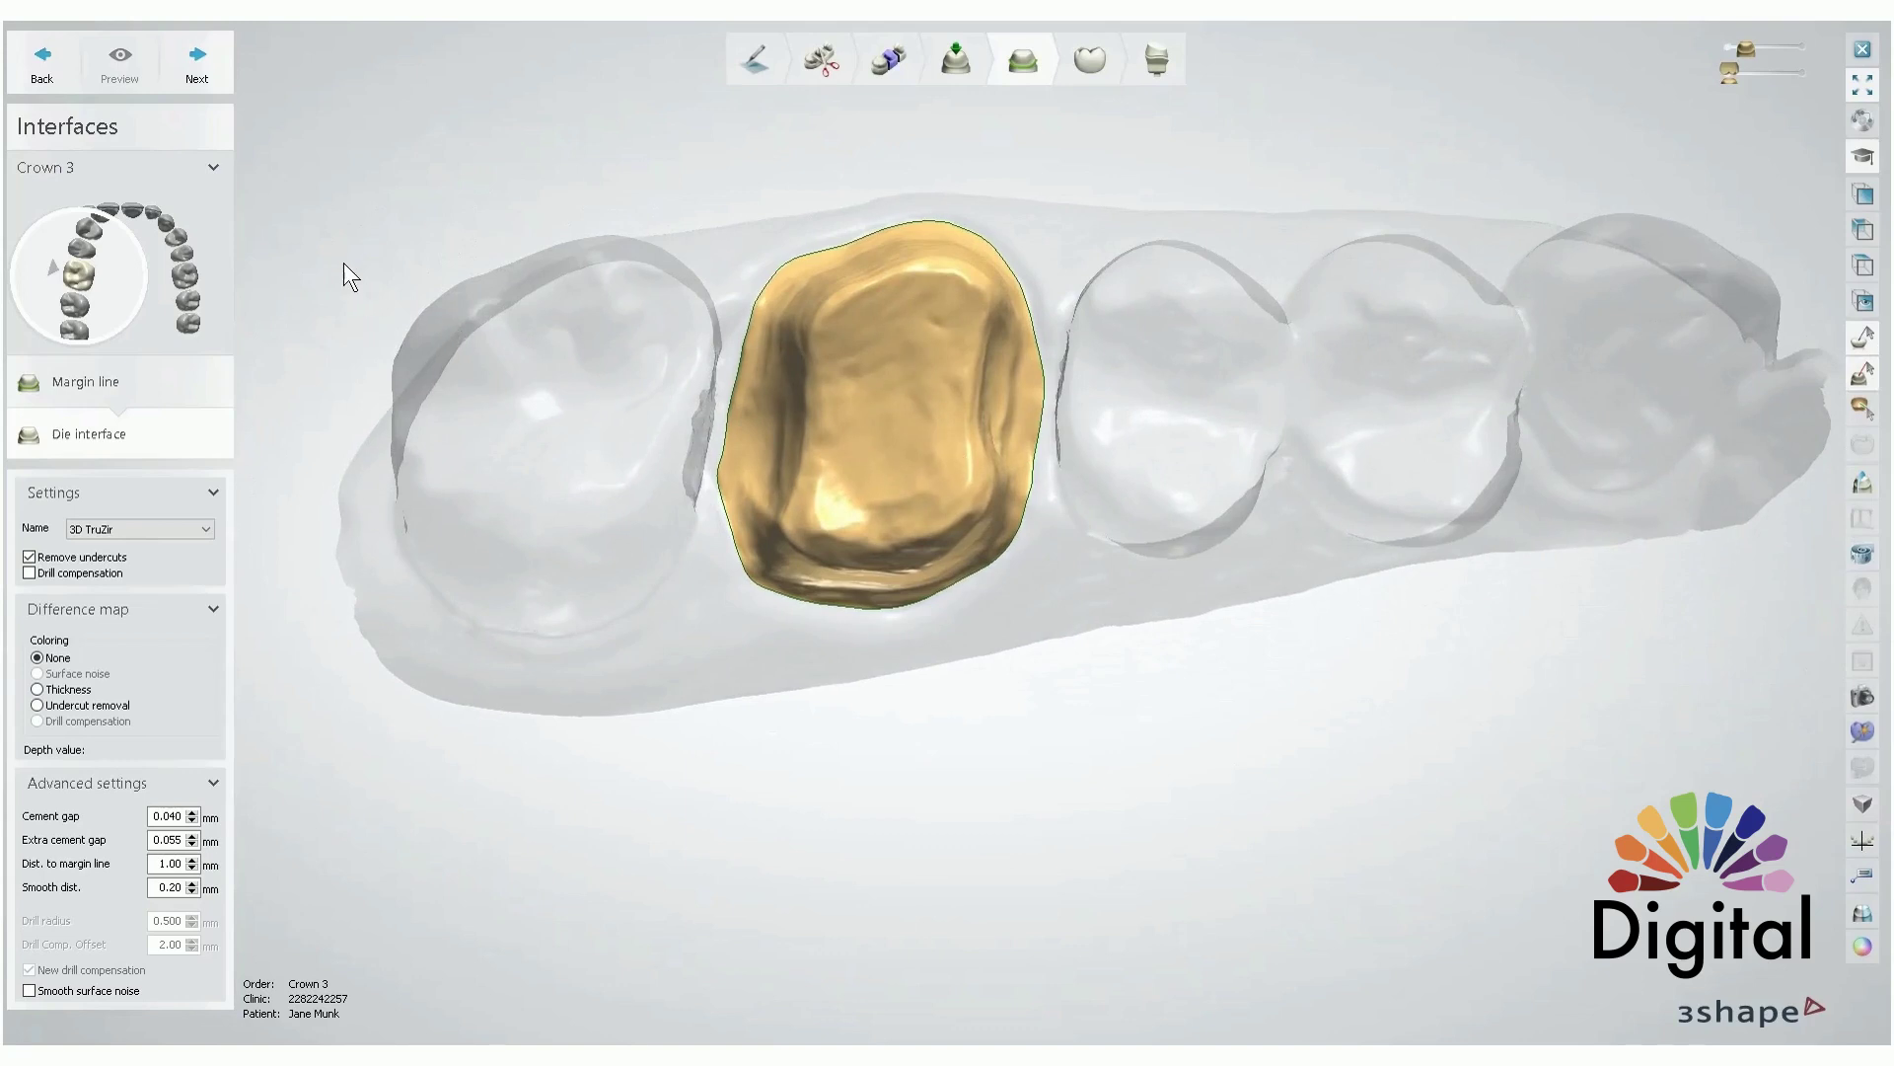
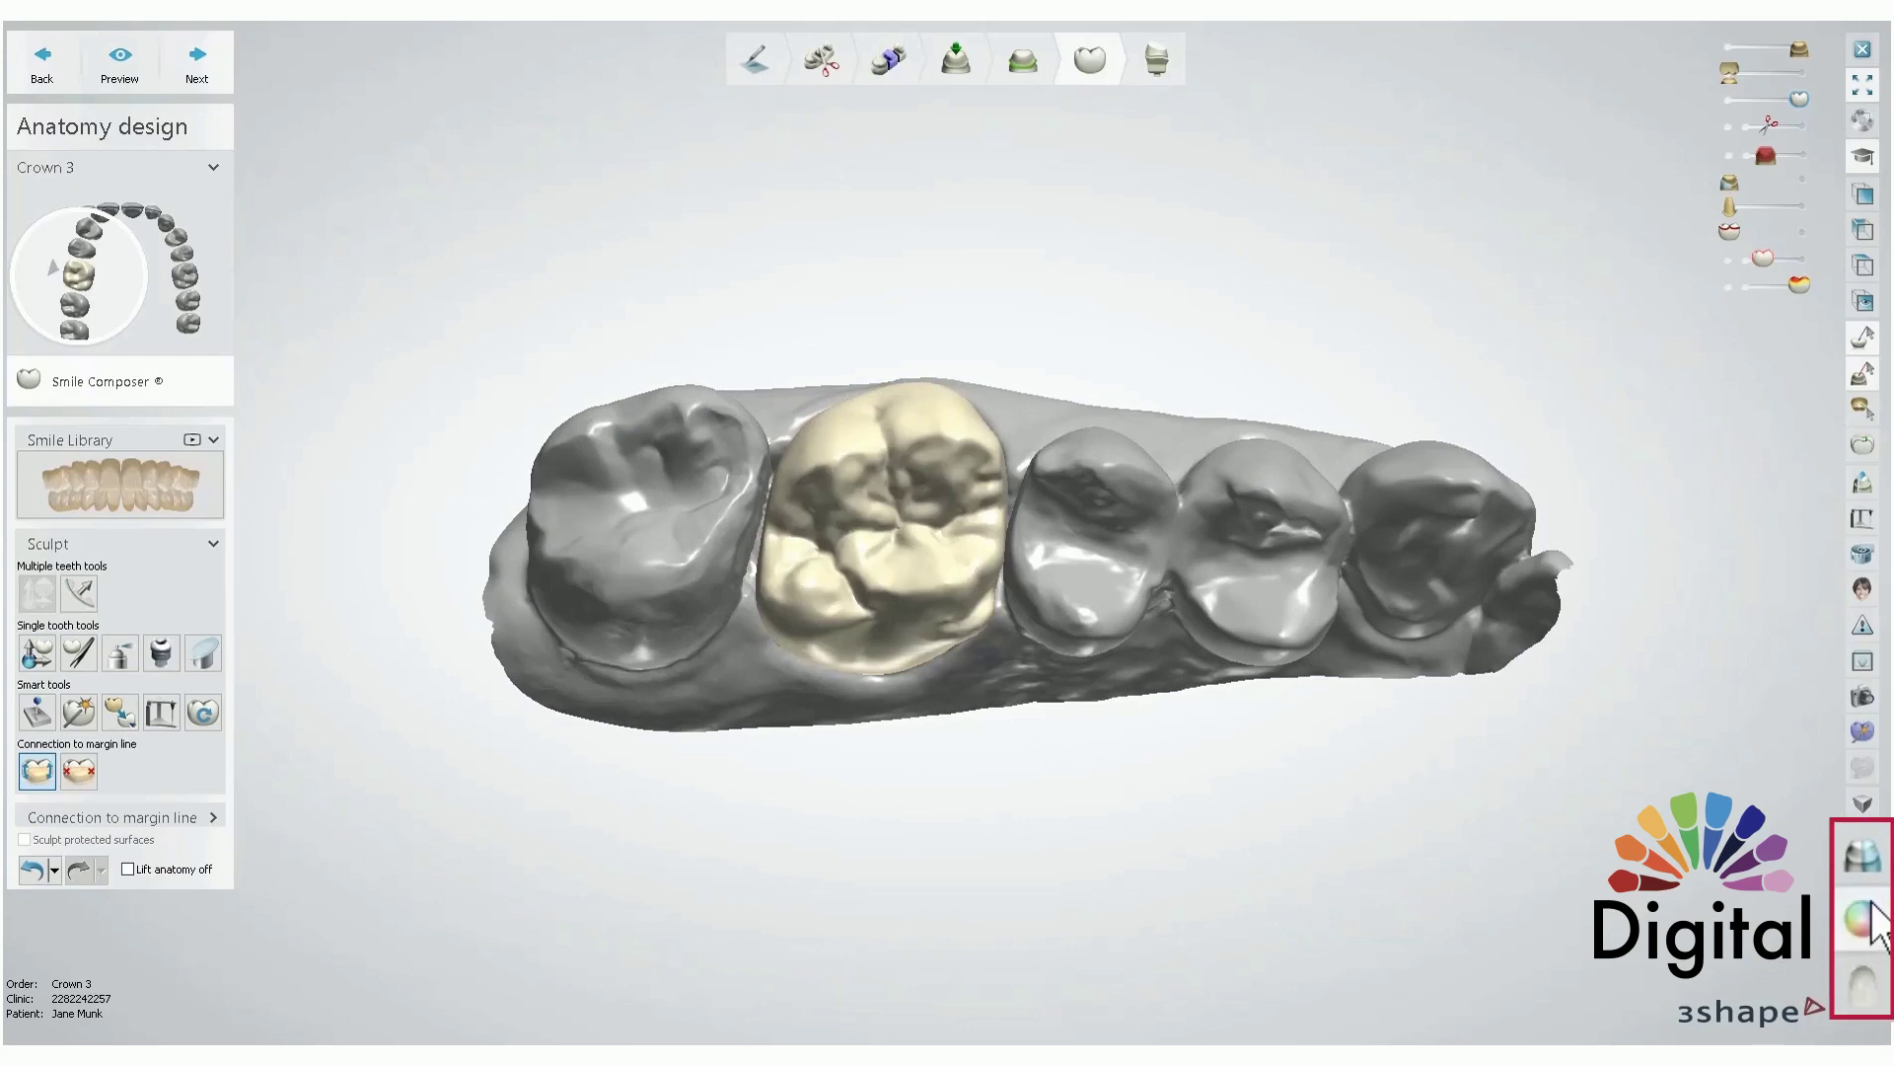
- Switch the model shading to beige and back to grey to compare how the jaw scan and Crown 3 look
{"action": "left_click", "coordinate": [1863, 856]}
{"action": "right_click_drag", "start_coordinate": [1252, 547], "coordinate": [1073, 561]}
{"action": "scroll", "coordinate": [979, 542], "scroll_direction": "up", "scroll_amount": 2}
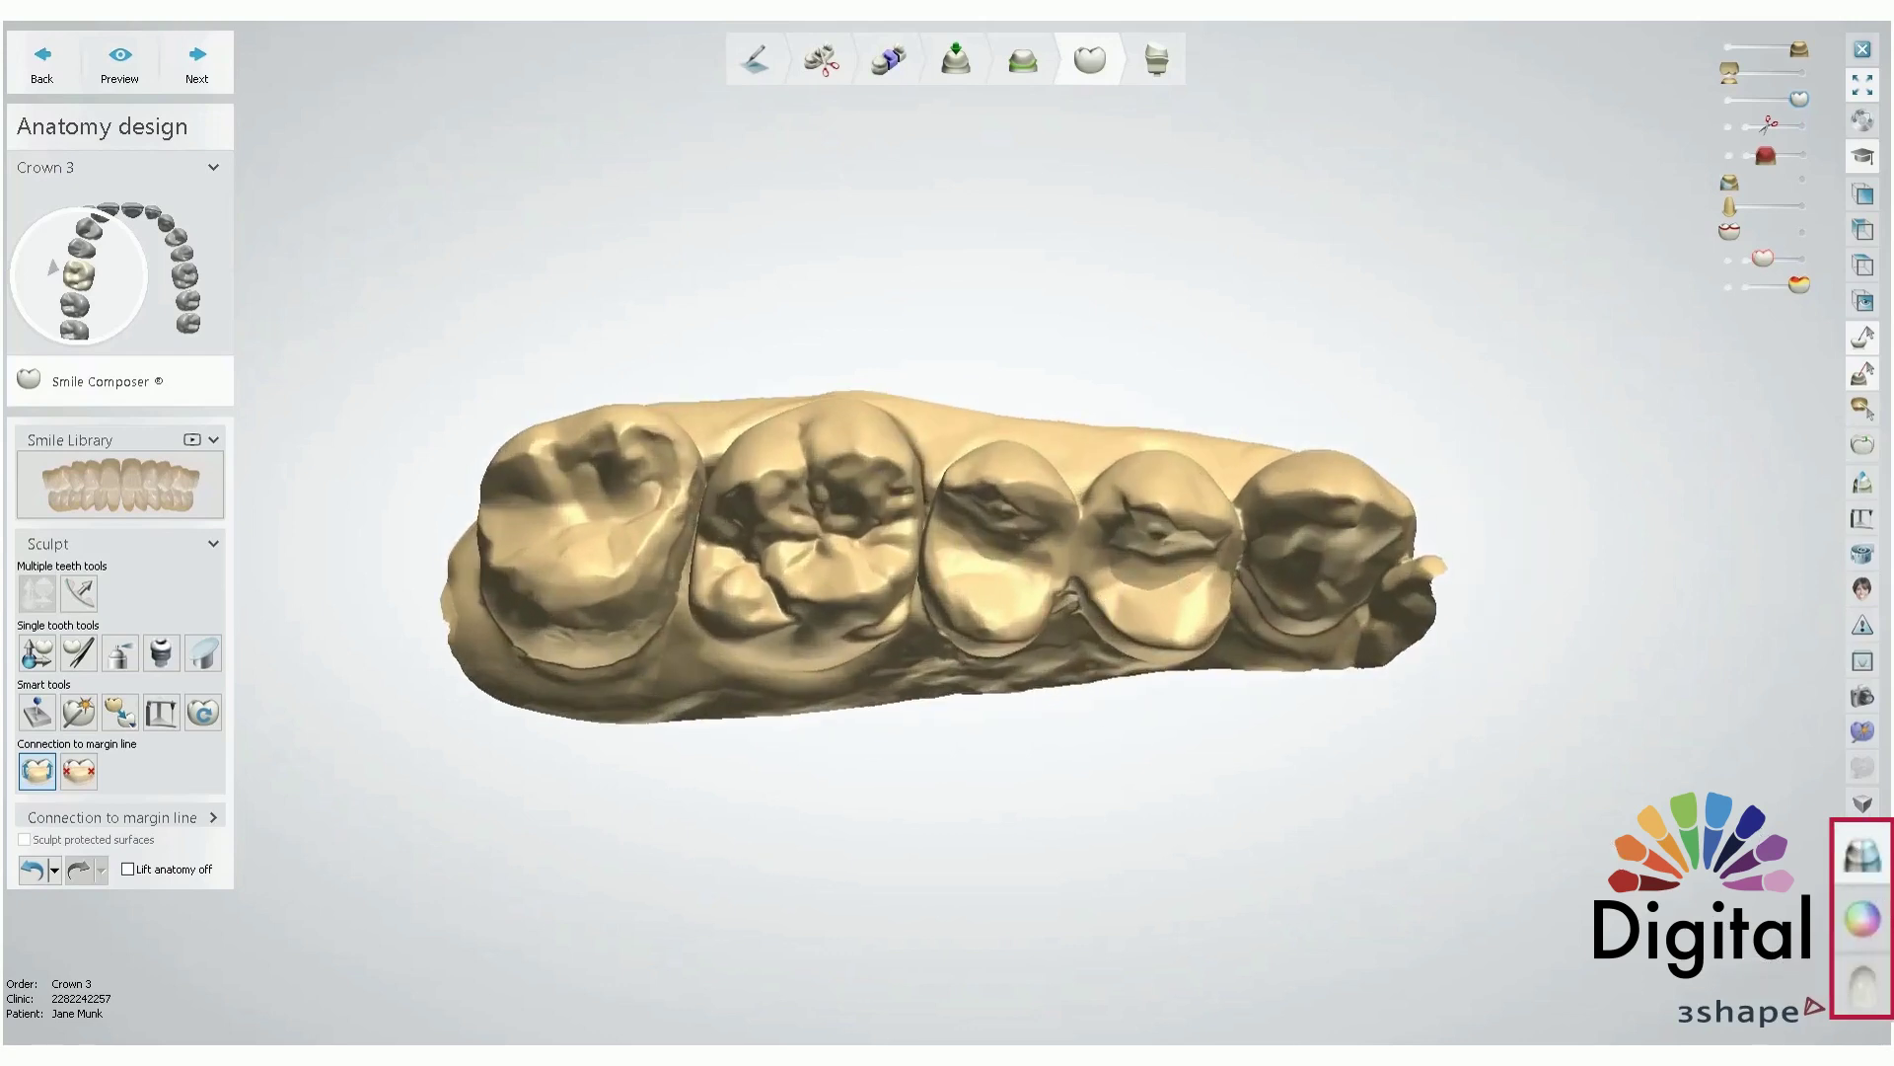
{"action": "left_click", "coordinate": [1875, 865]}
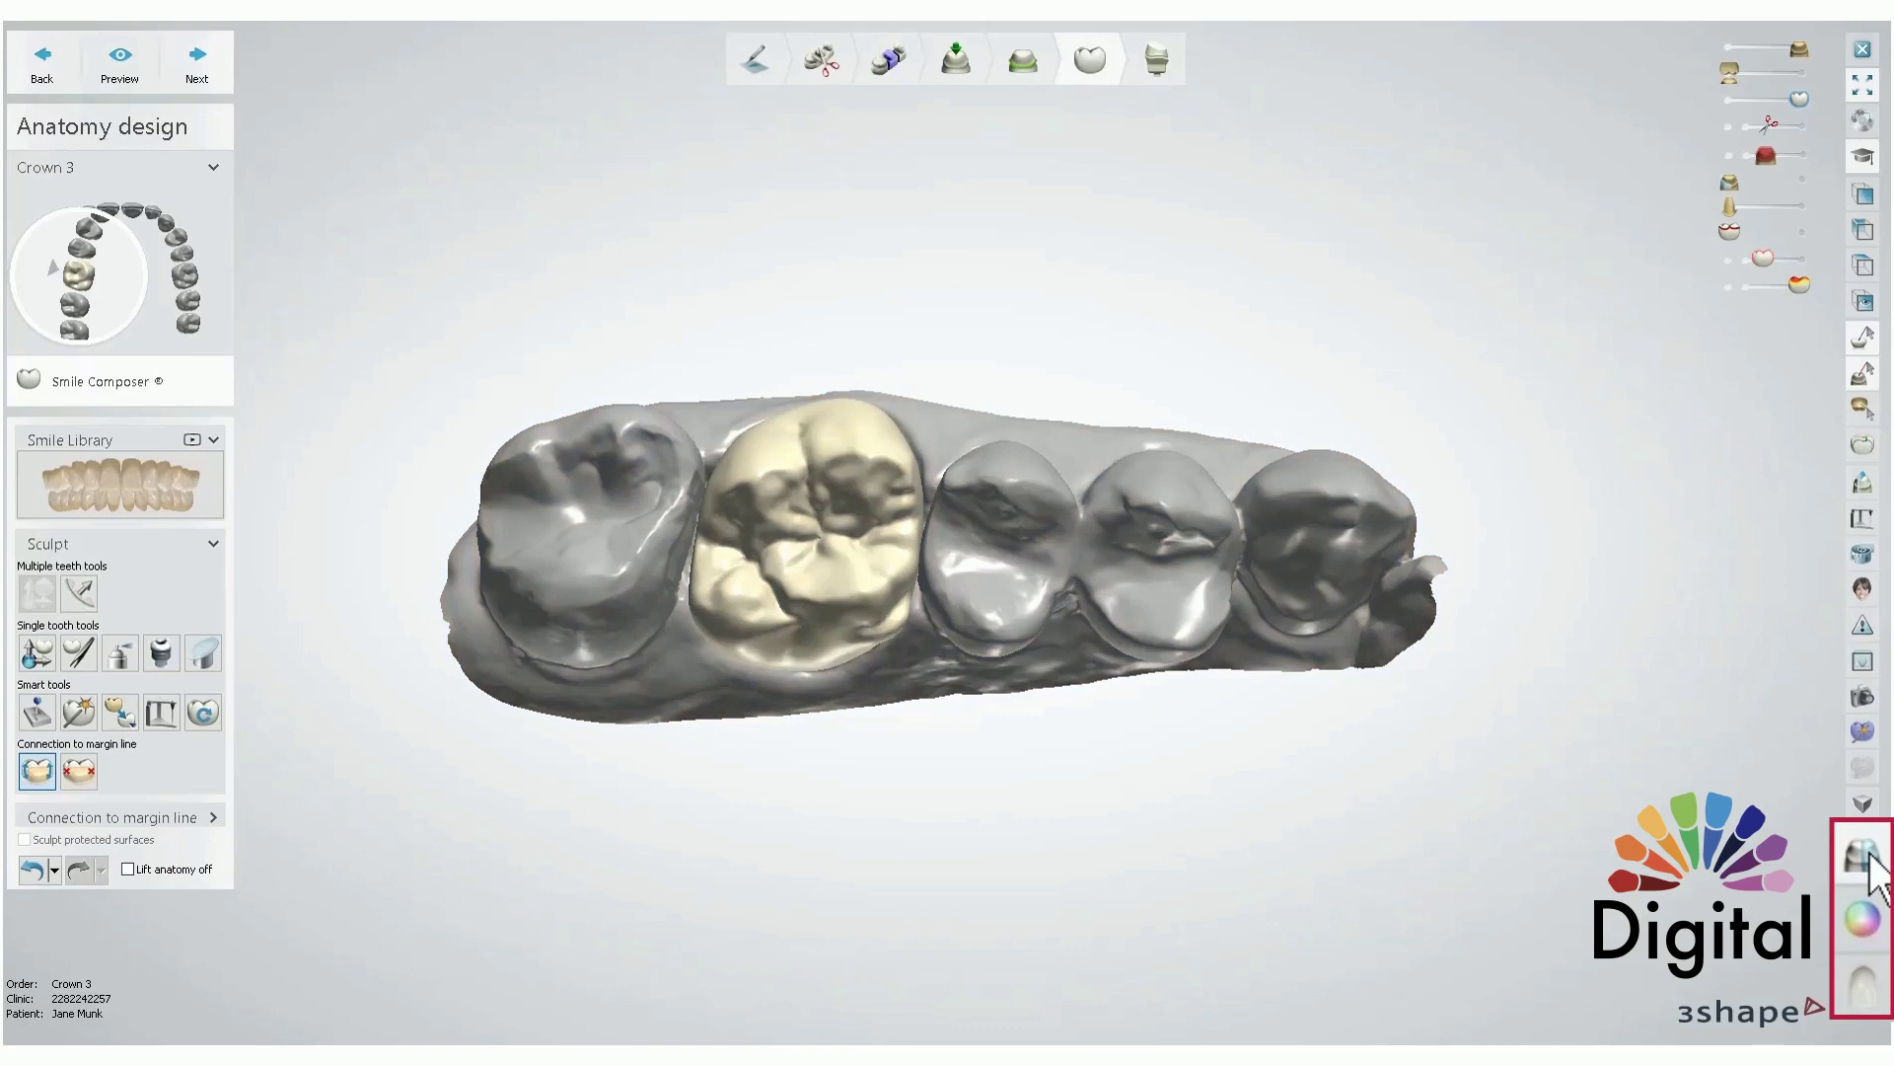
- Show the scanned color texture on the jaw and the library texture on Crown 3, comparing the jaw with and without color
{"action": "left_click", "coordinate": [1871, 935]}
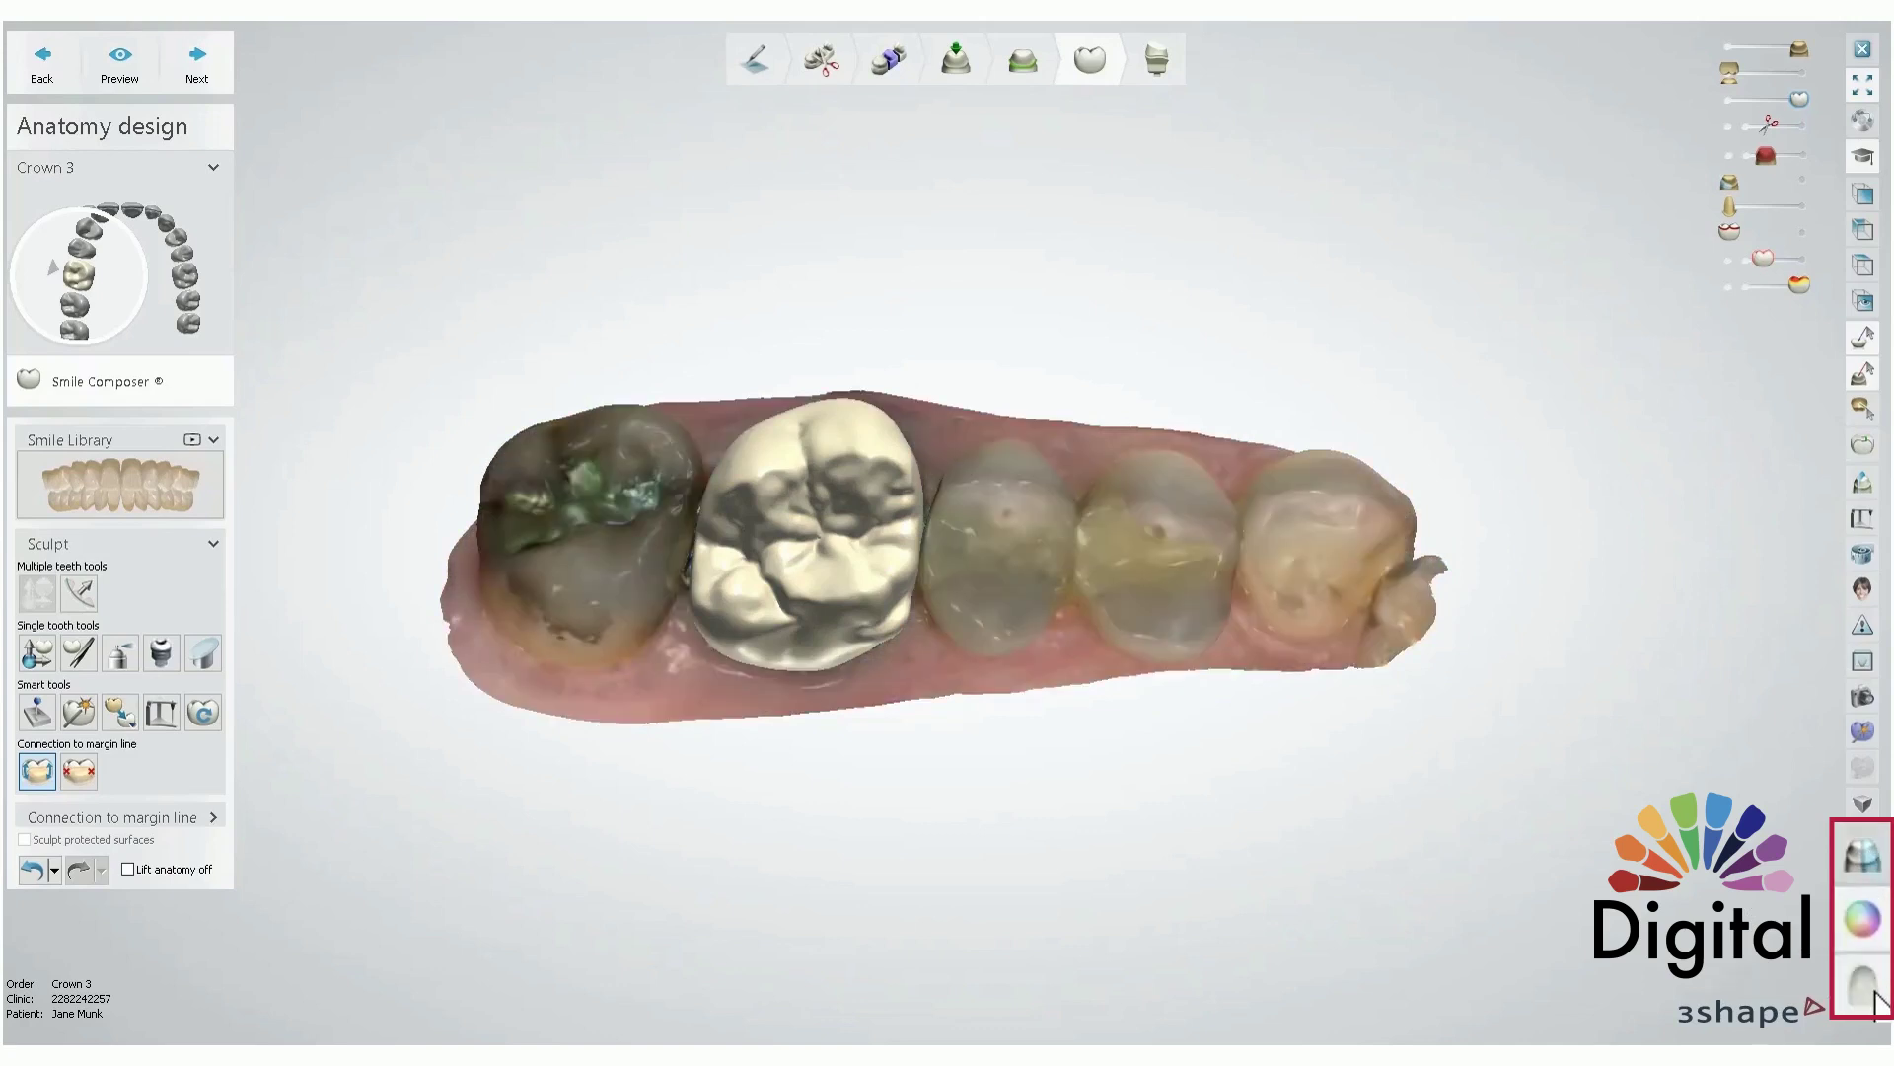
{"action": "left_click", "coordinate": [1873, 1000]}
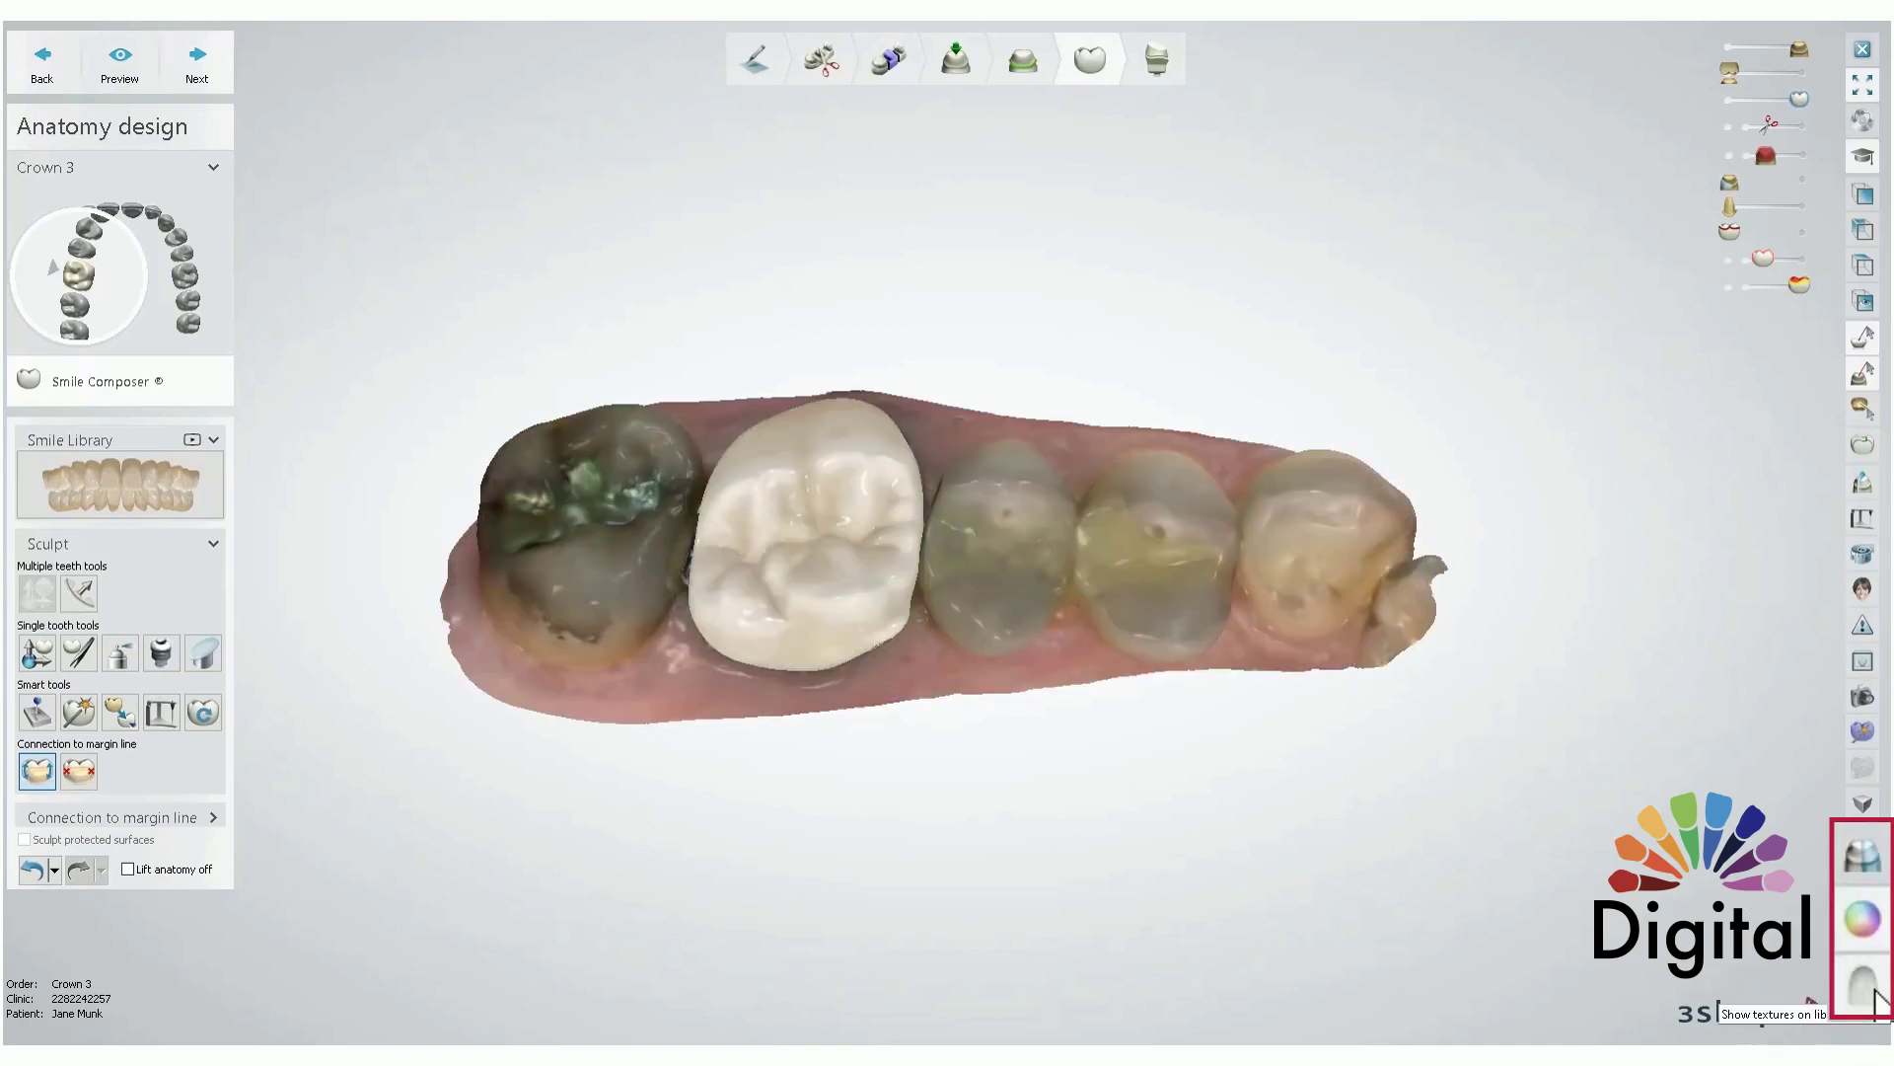
{"action": "left_click", "coordinate": [1870, 927]}
{"action": "left_click", "coordinate": [1872, 929]}
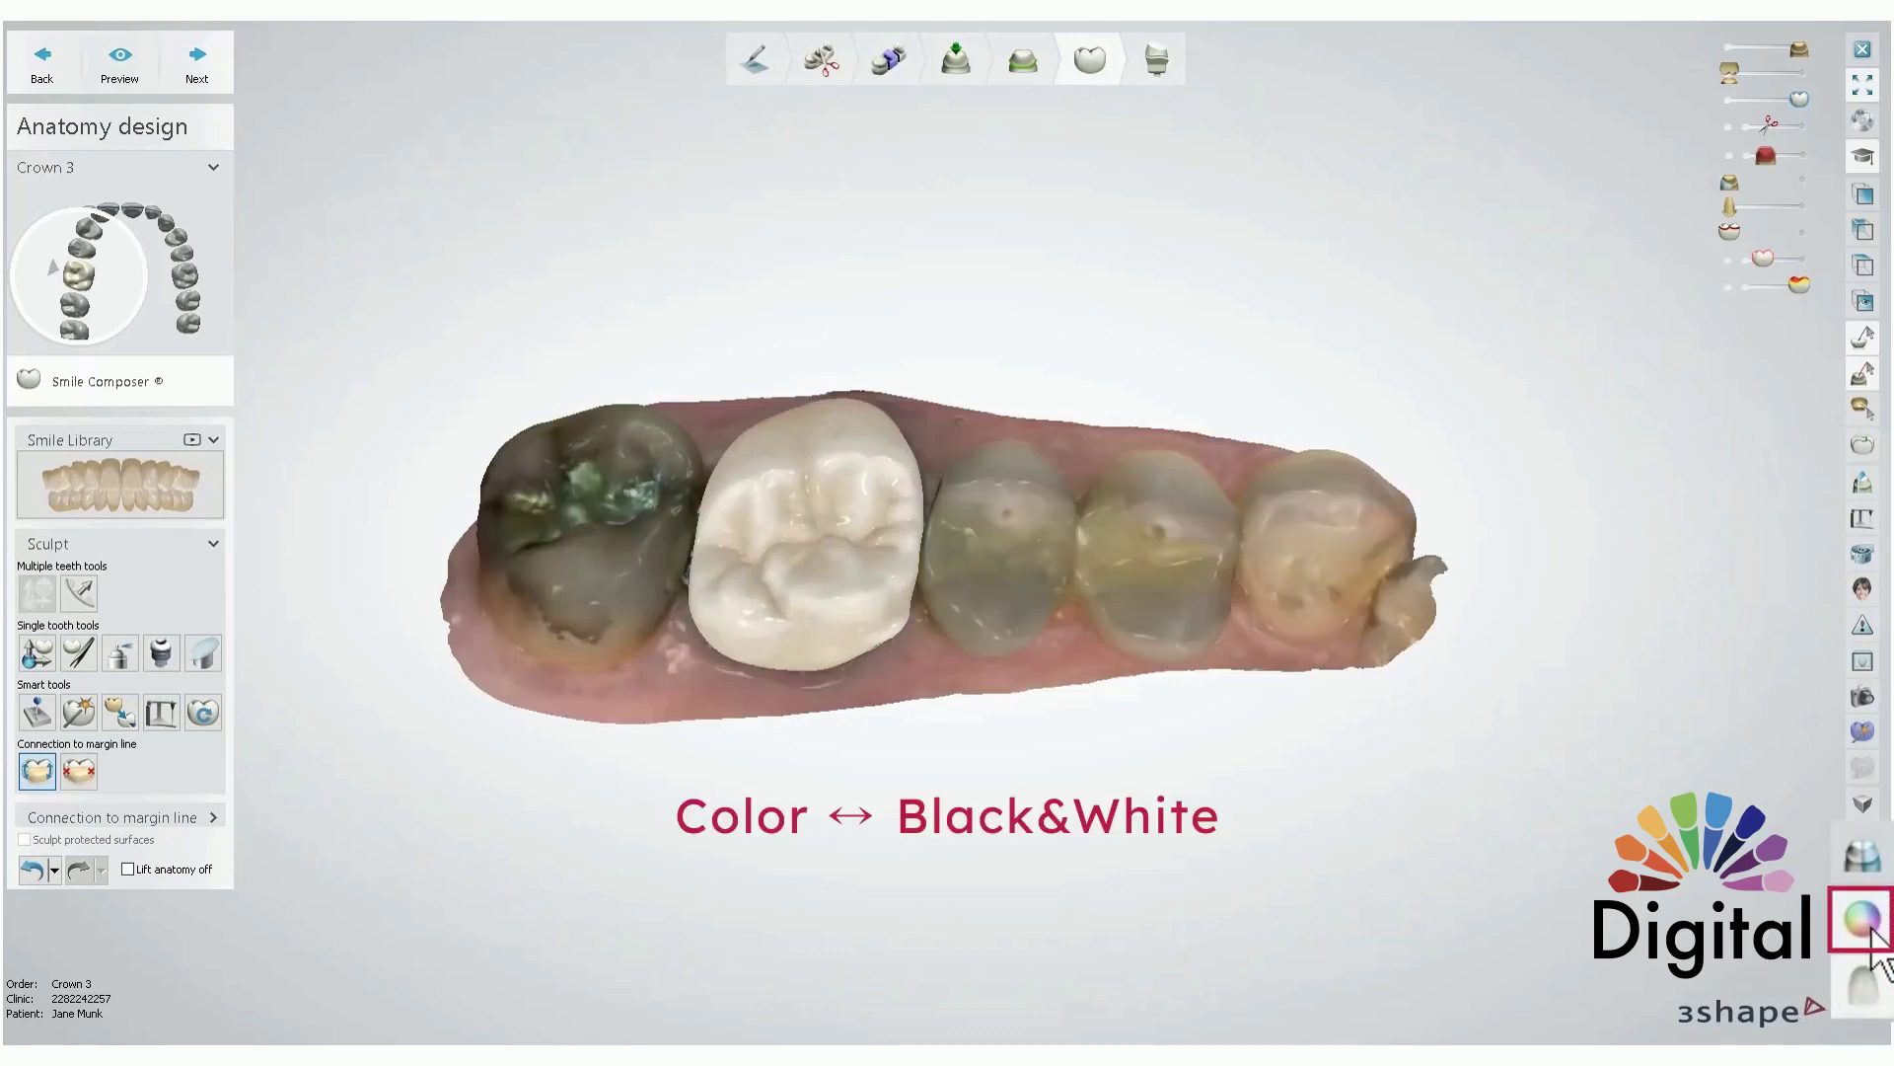
- Compare Crown 3 with and without its library texture, and return the jaw scan to untextured grey shading
{"action": "left_click", "coordinate": [1865, 990]}
{"action": "left_click", "coordinate": [1867, 992]}
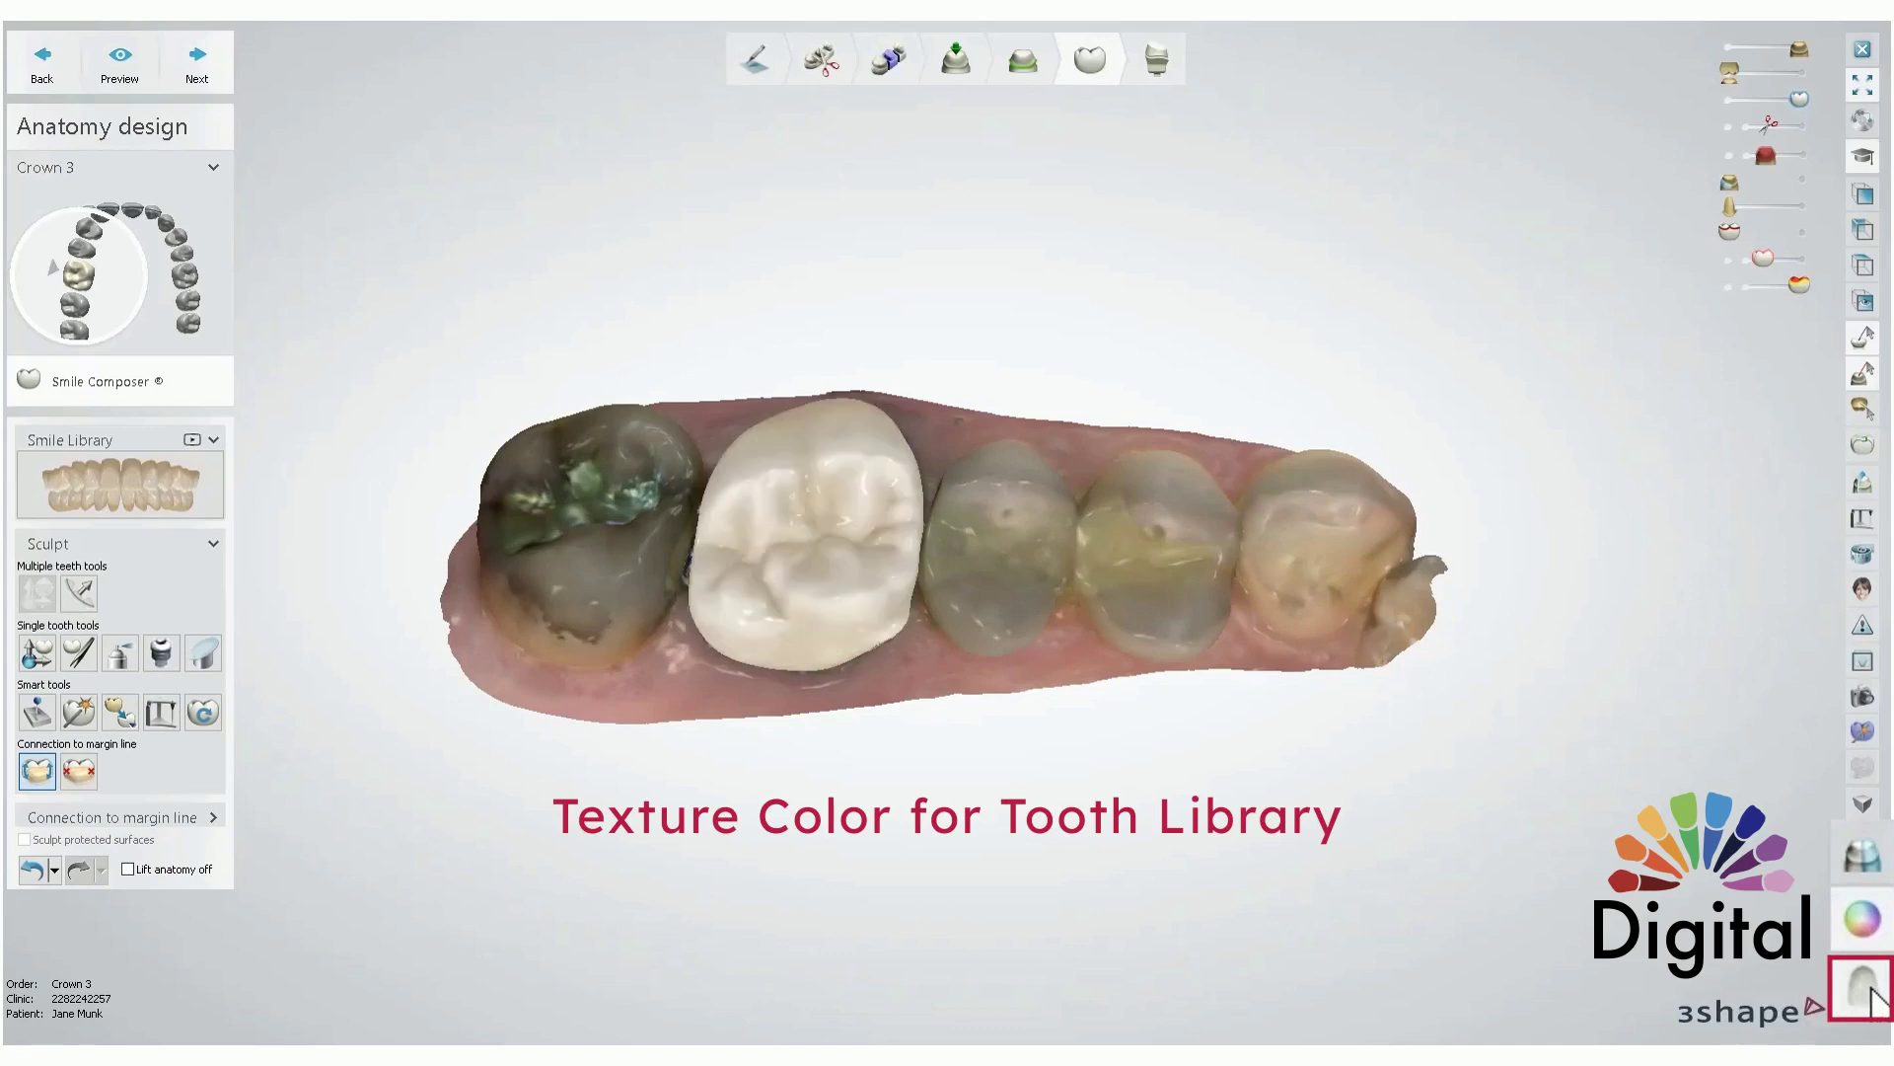
{"action": "left_click", "coordinate": [1867, 993]}
{"action": "left_click", "coordinate": [1867, 993]}
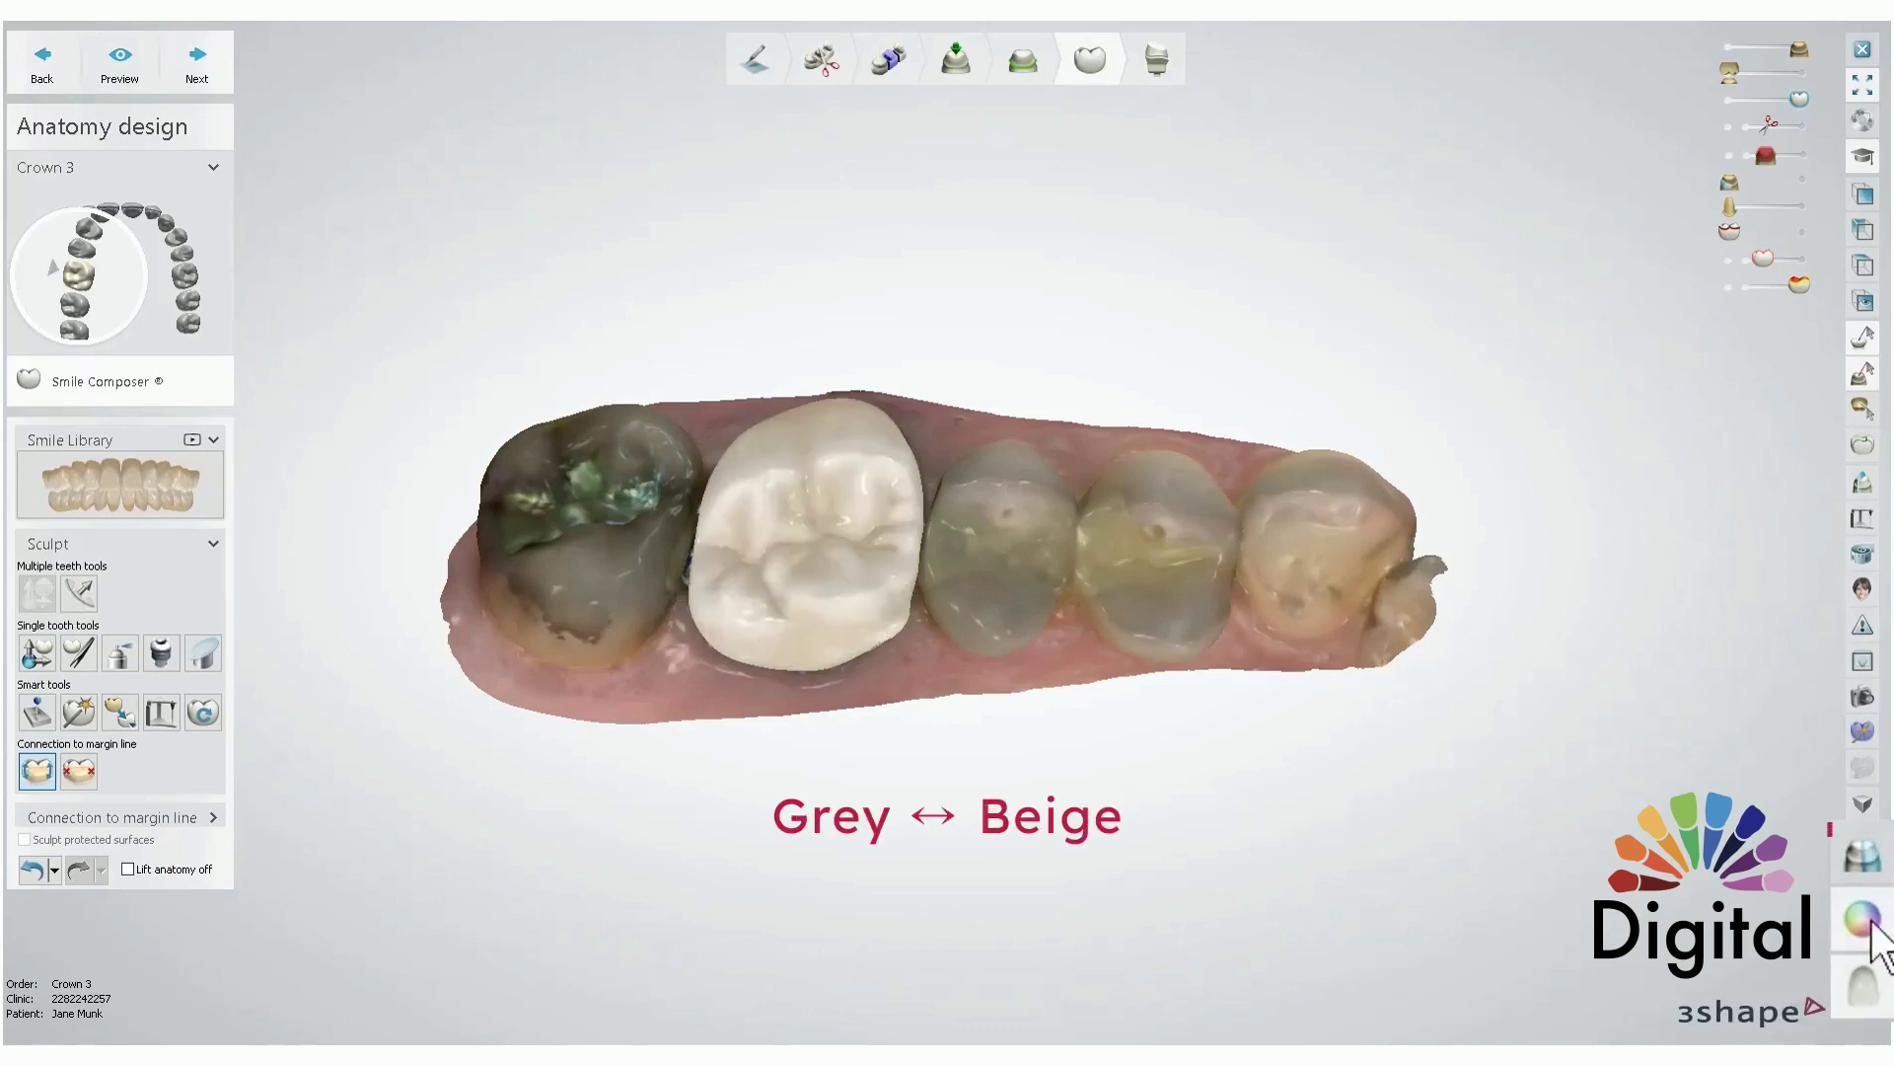
{"action": "left_click", "coordinate": [1864, 856]}
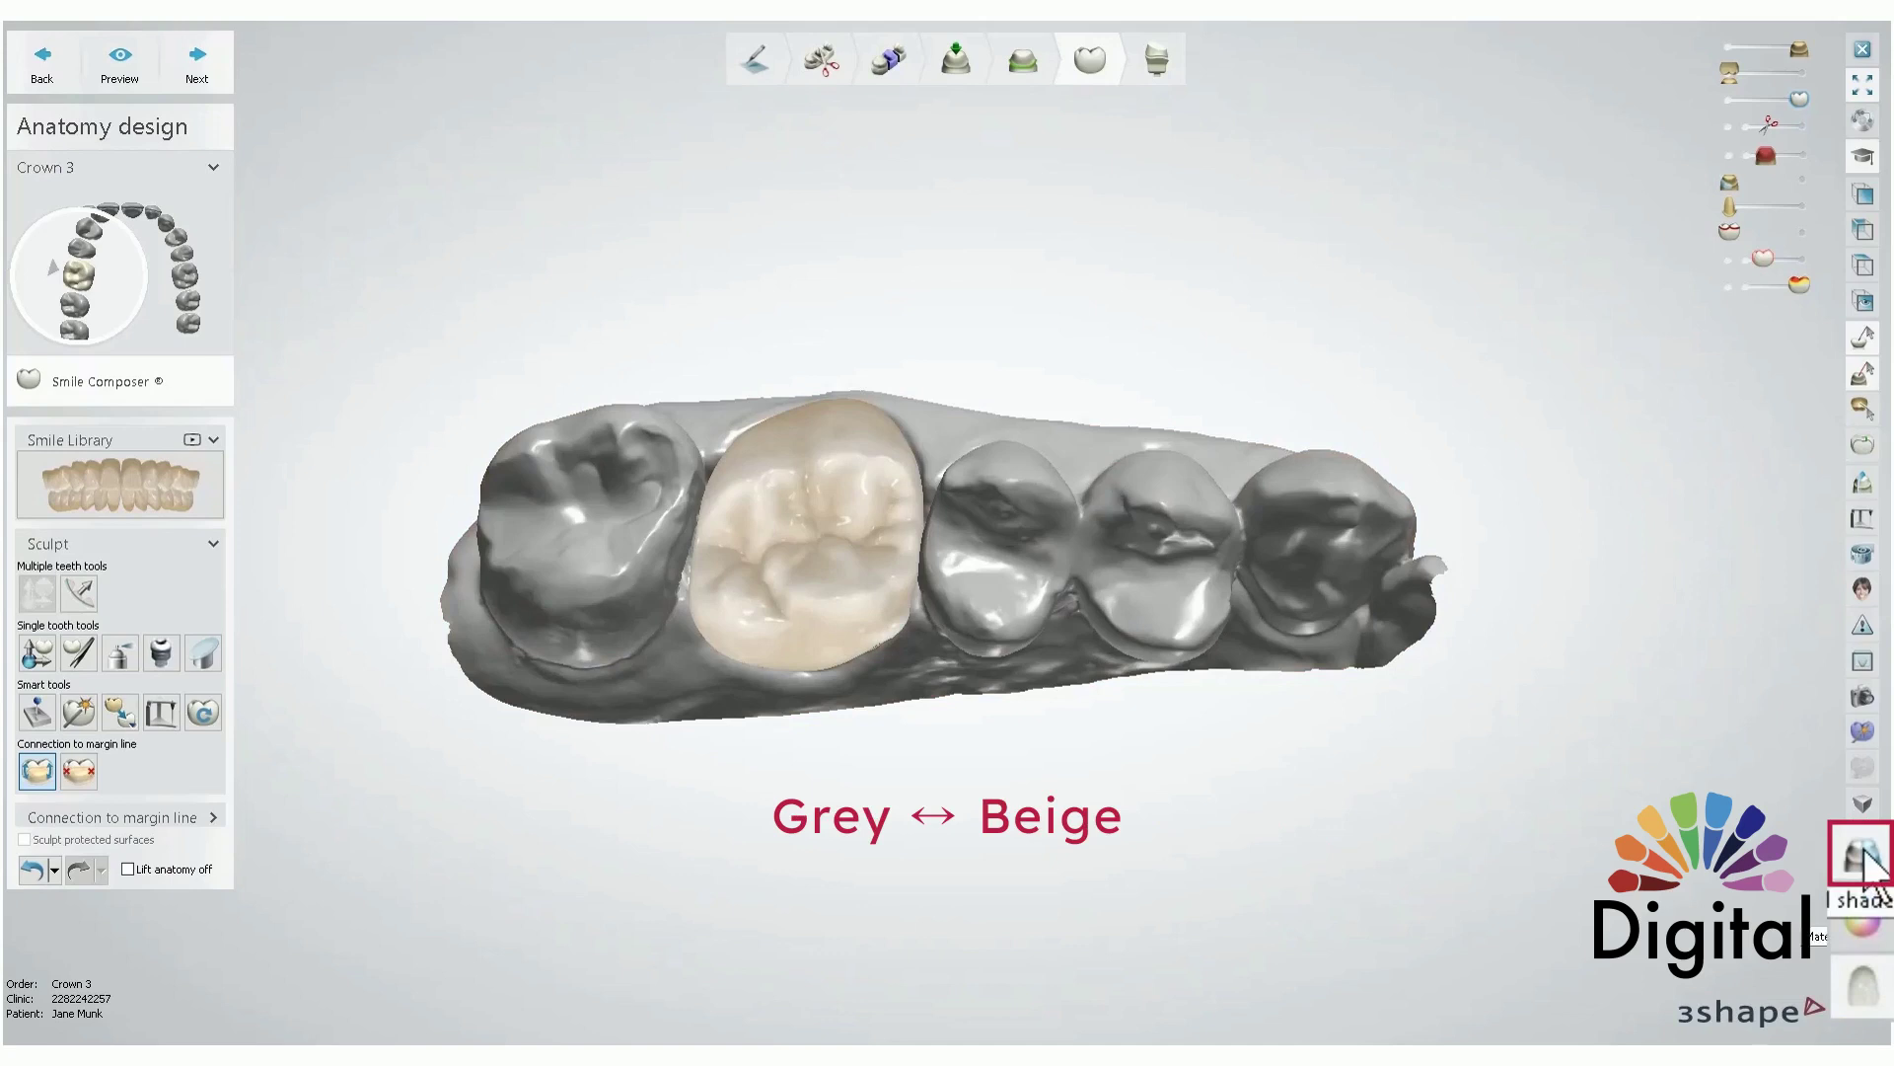
- Toggle the model shading between grey and beige to compare them, and leave the jaw scan in beige
{"action": "left_click", "coordinate": [1864, 856]}
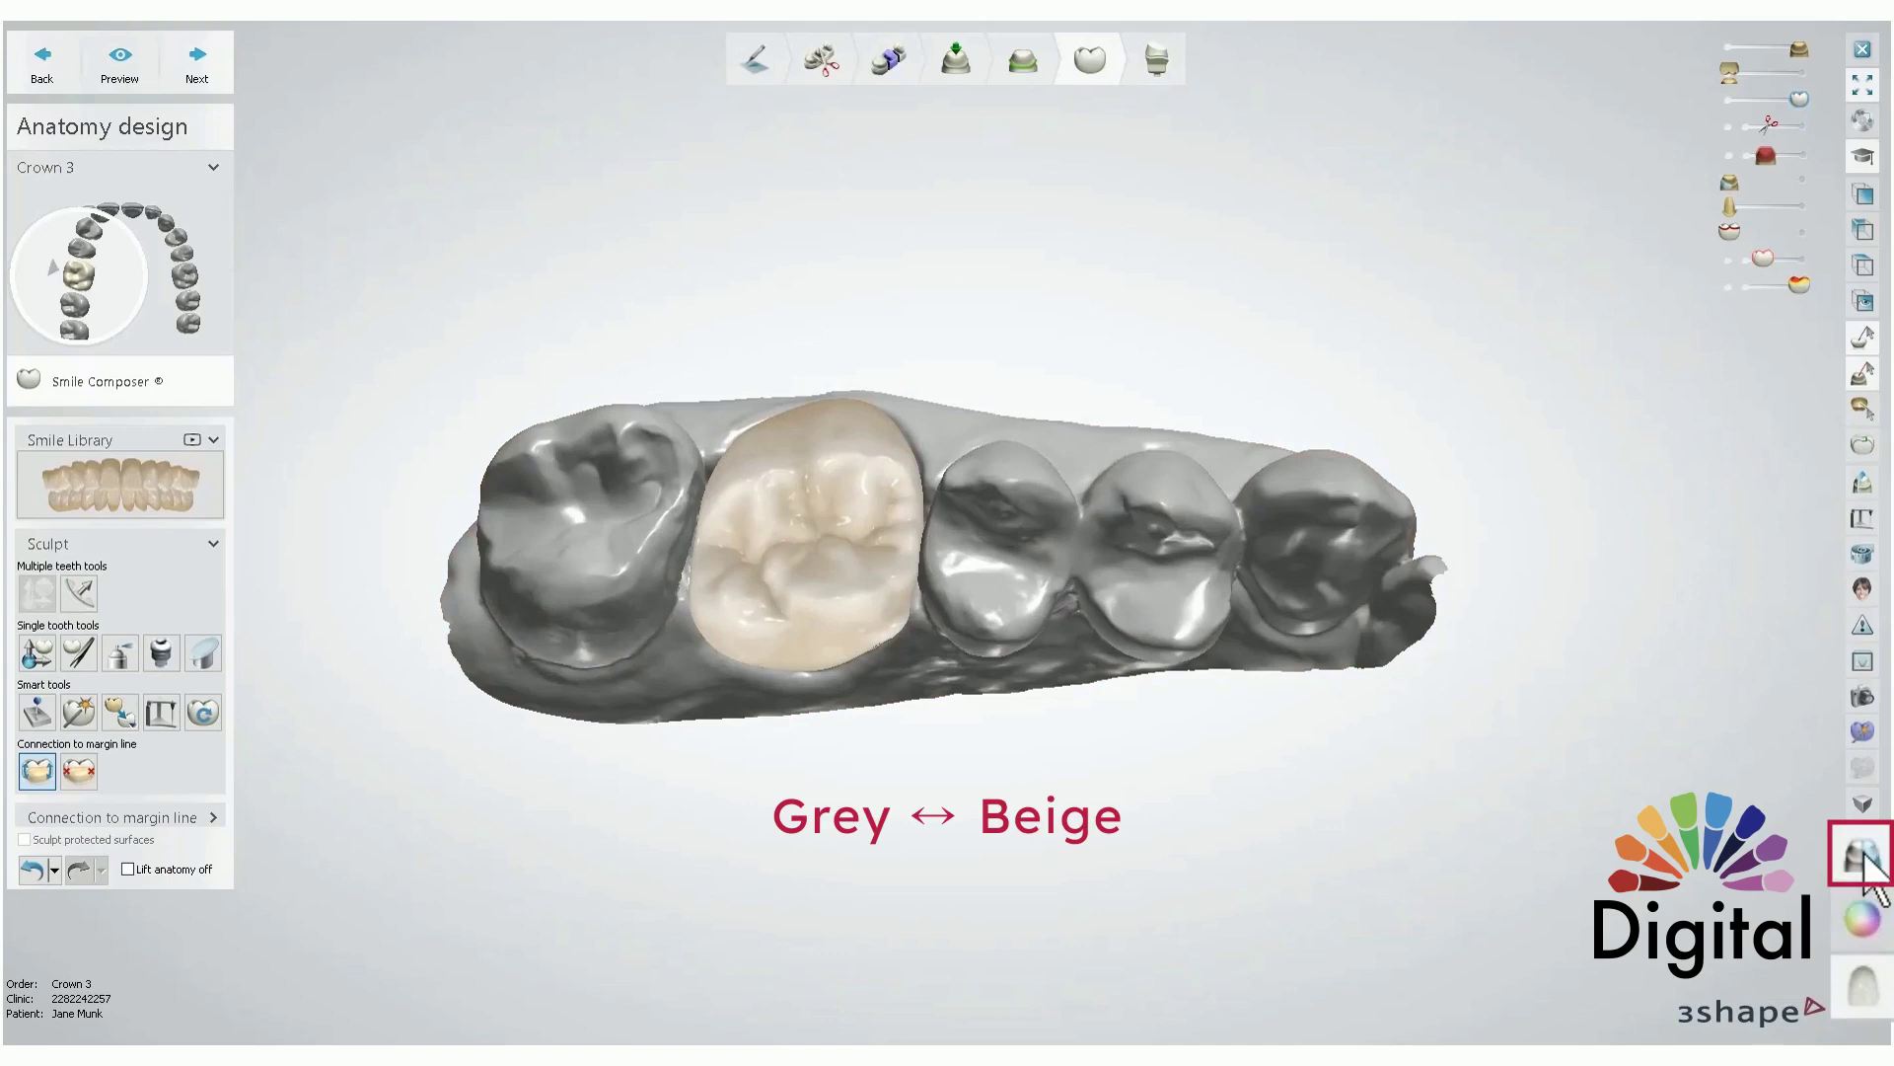
{"action": "left_click", "coordinate": [1864, 856]}
{"action": "left_click", "coordinate": [1864, 857]}
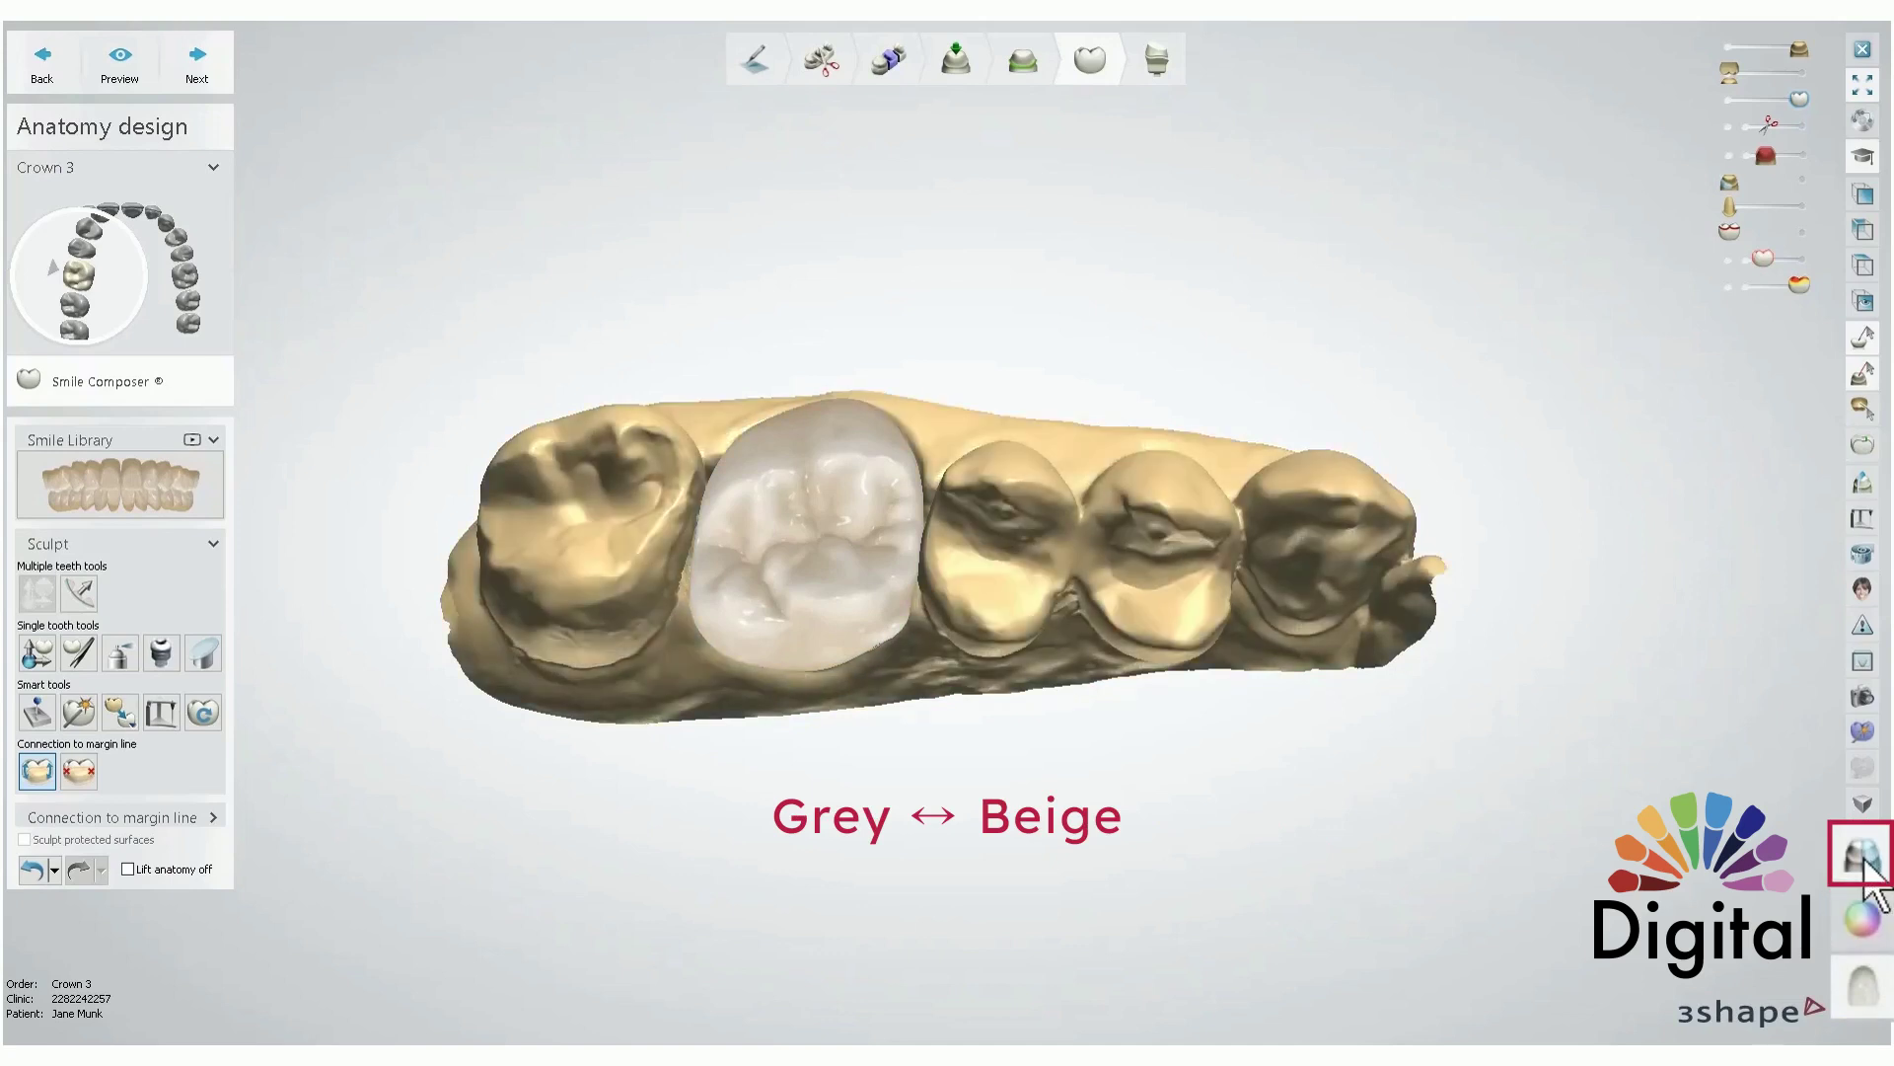
{"action": "left_click", "coordinate": [1864, 857]}
{"action": "left_click", "coordinate": [1864, 857]}
{"action": "right_click_drag", "start_coordinate": [1192, 629], "coordinate": [1259, 572]}
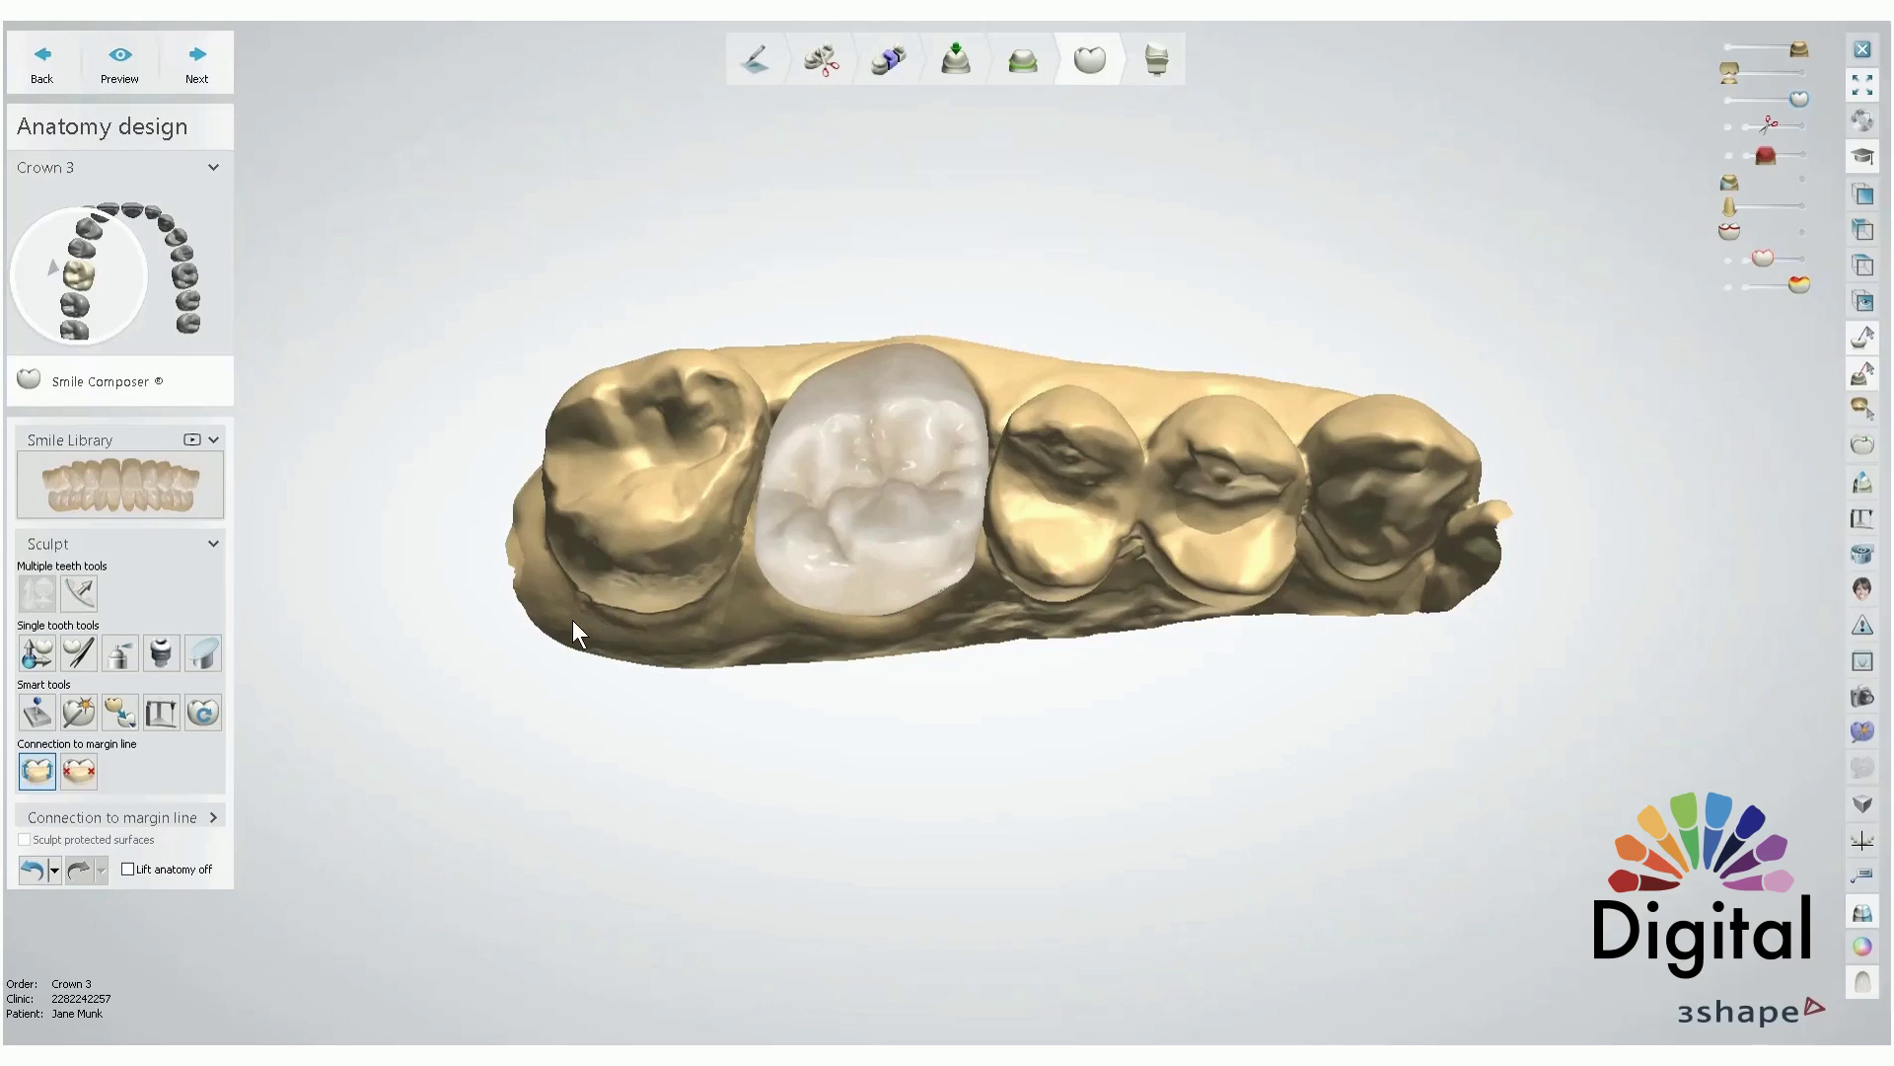
- Open the Smile Library and try the Culp Young, RAW by Florin Cofar and SKYN HD 1 anatomies on Crown 3
{"action": "scroll", "coordinate": [647, 586], "scroll_direction": "down", "scroll_amount": 4}
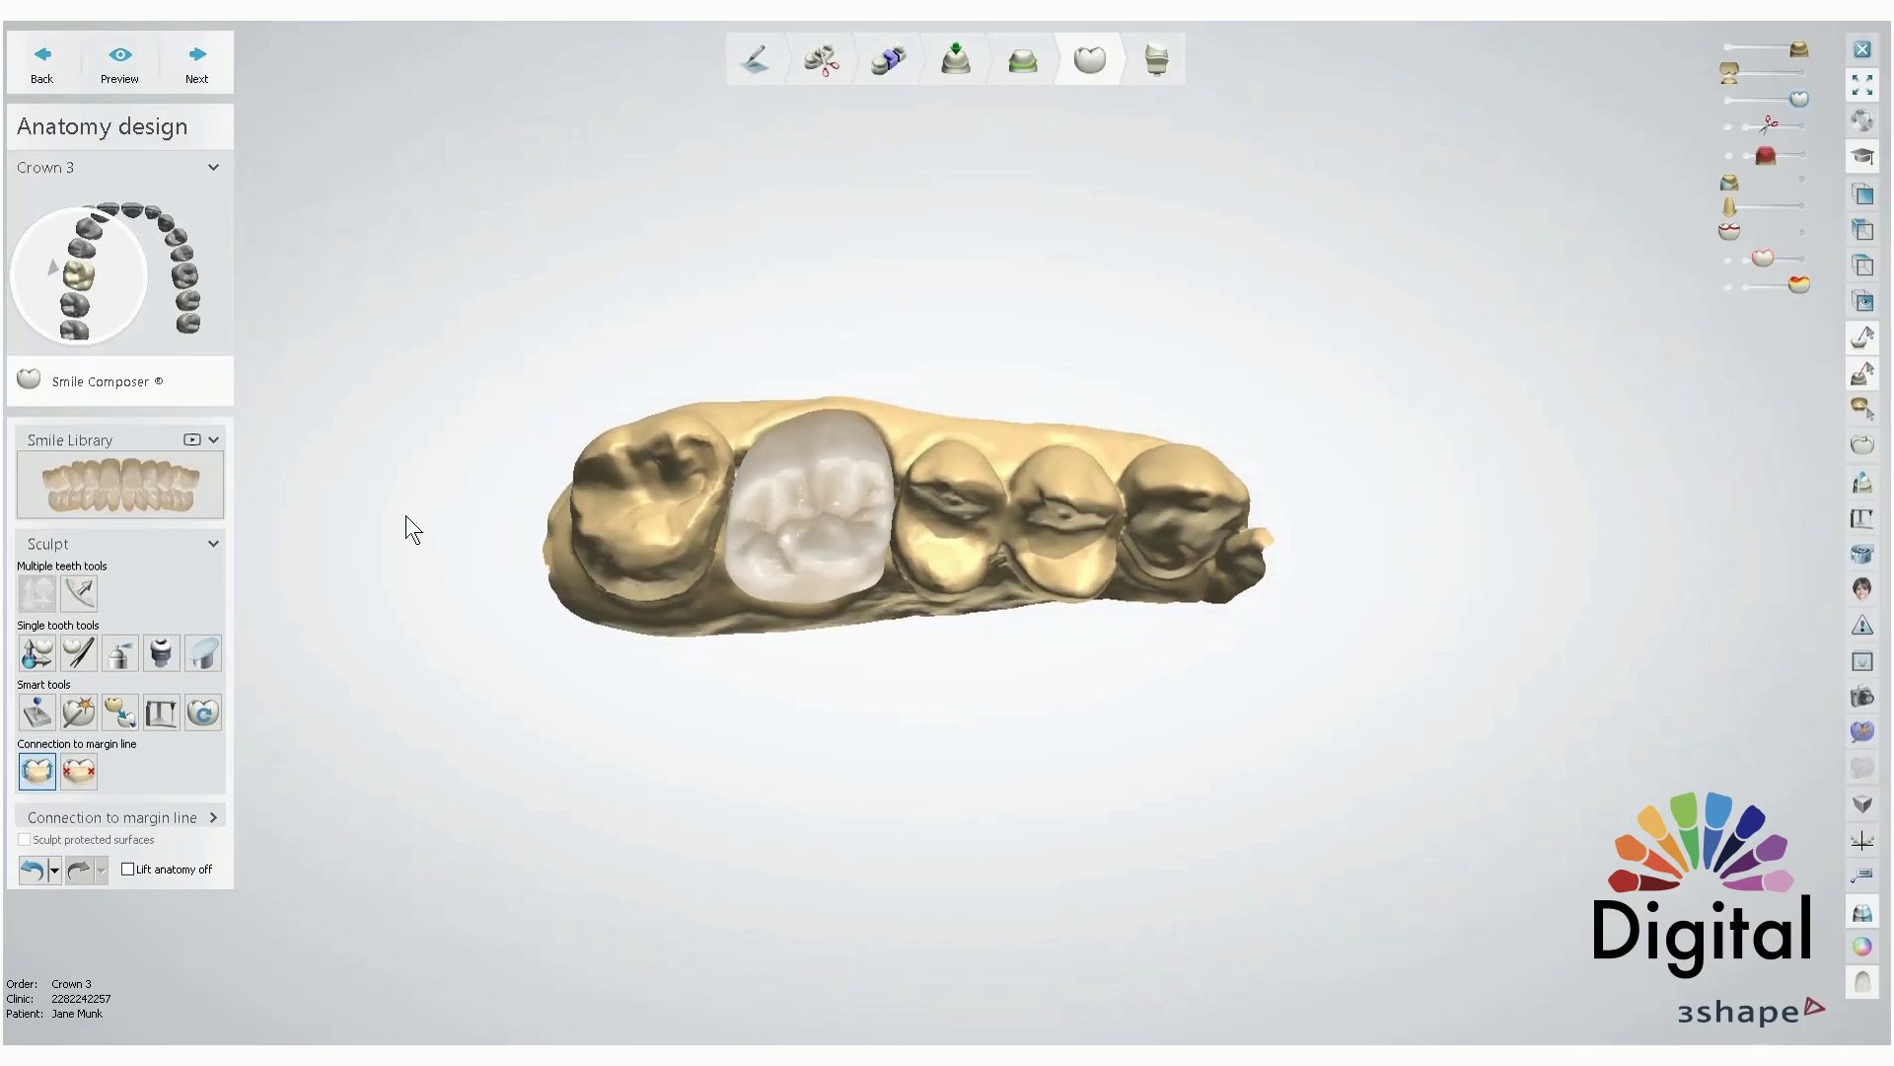
{"action": "left_click", "coordinate": [189, 484]}
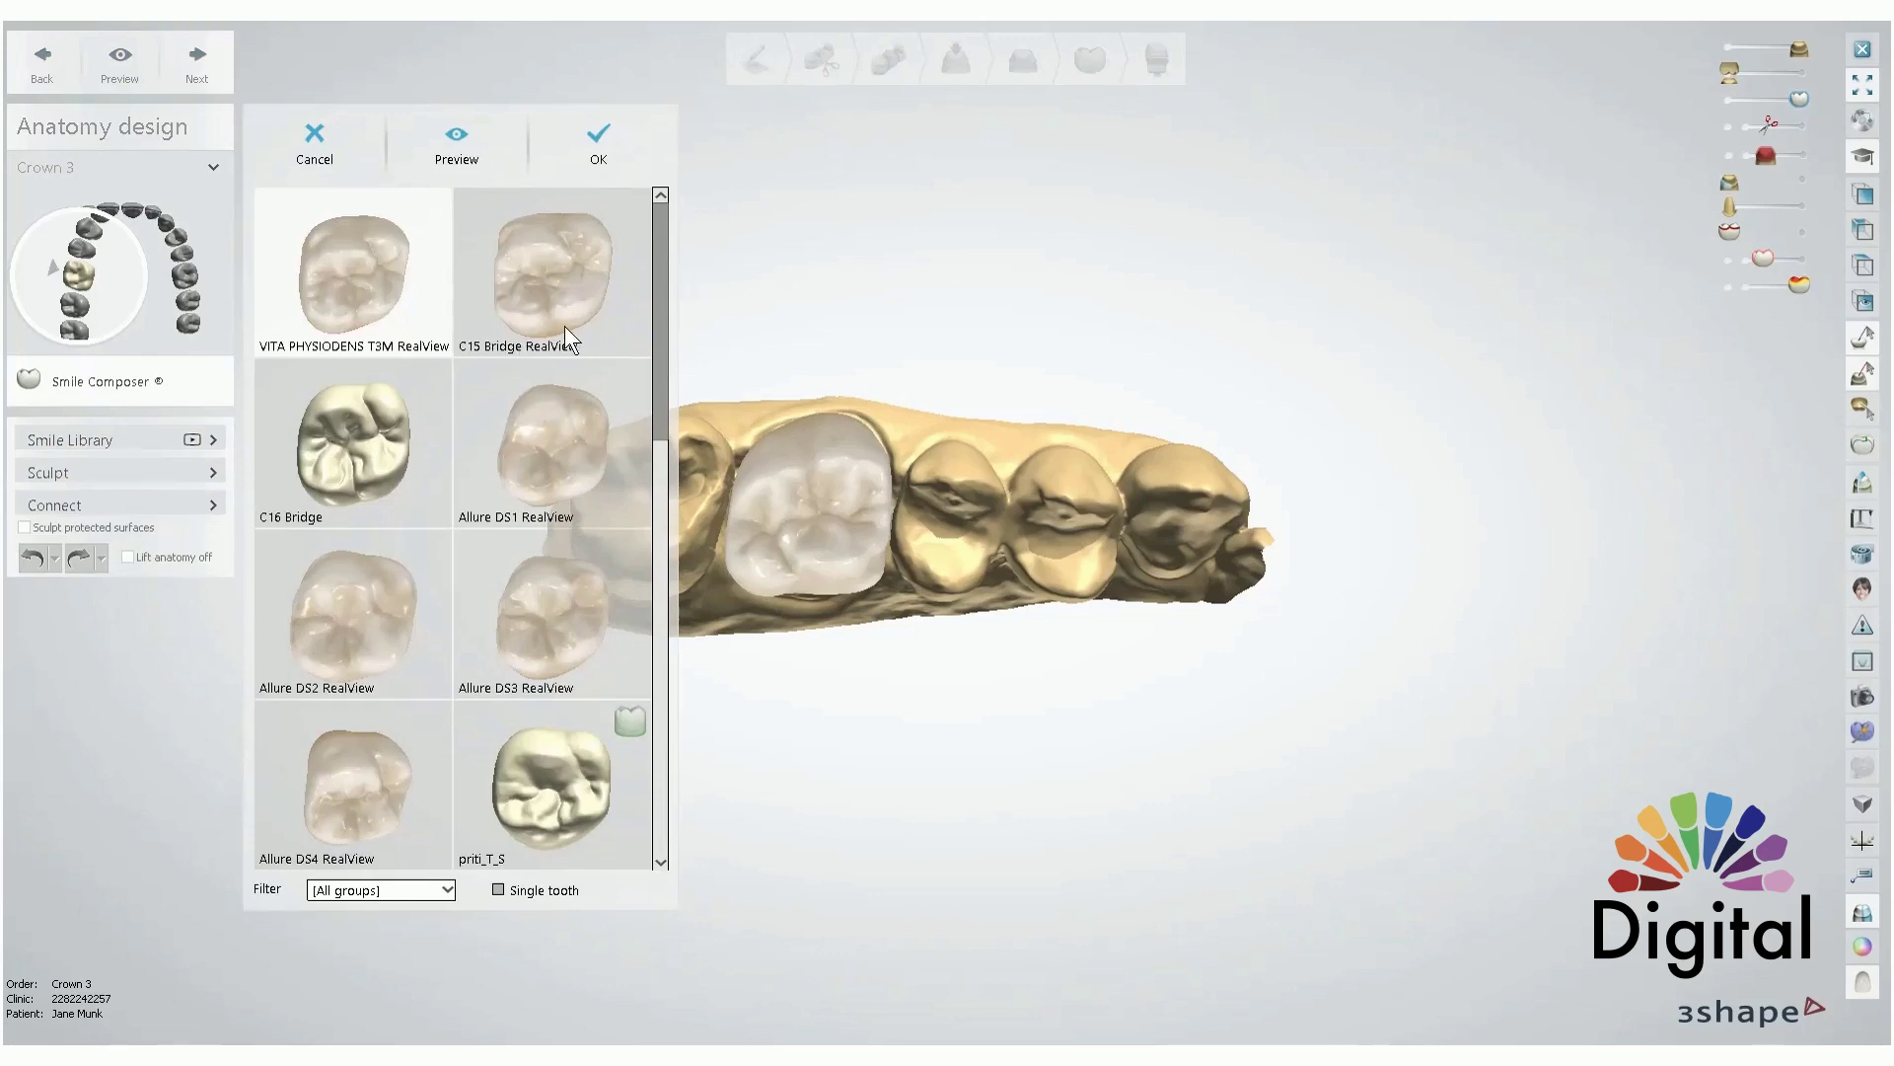
{"action": "scroll", "coordinate": [564, 326], "scroll_direction": "down", "scroll_amount": 2}
{"action": "scroll", "coordinate": [564, 326], "scroll_direction": "down", "scroll_amount": 2}
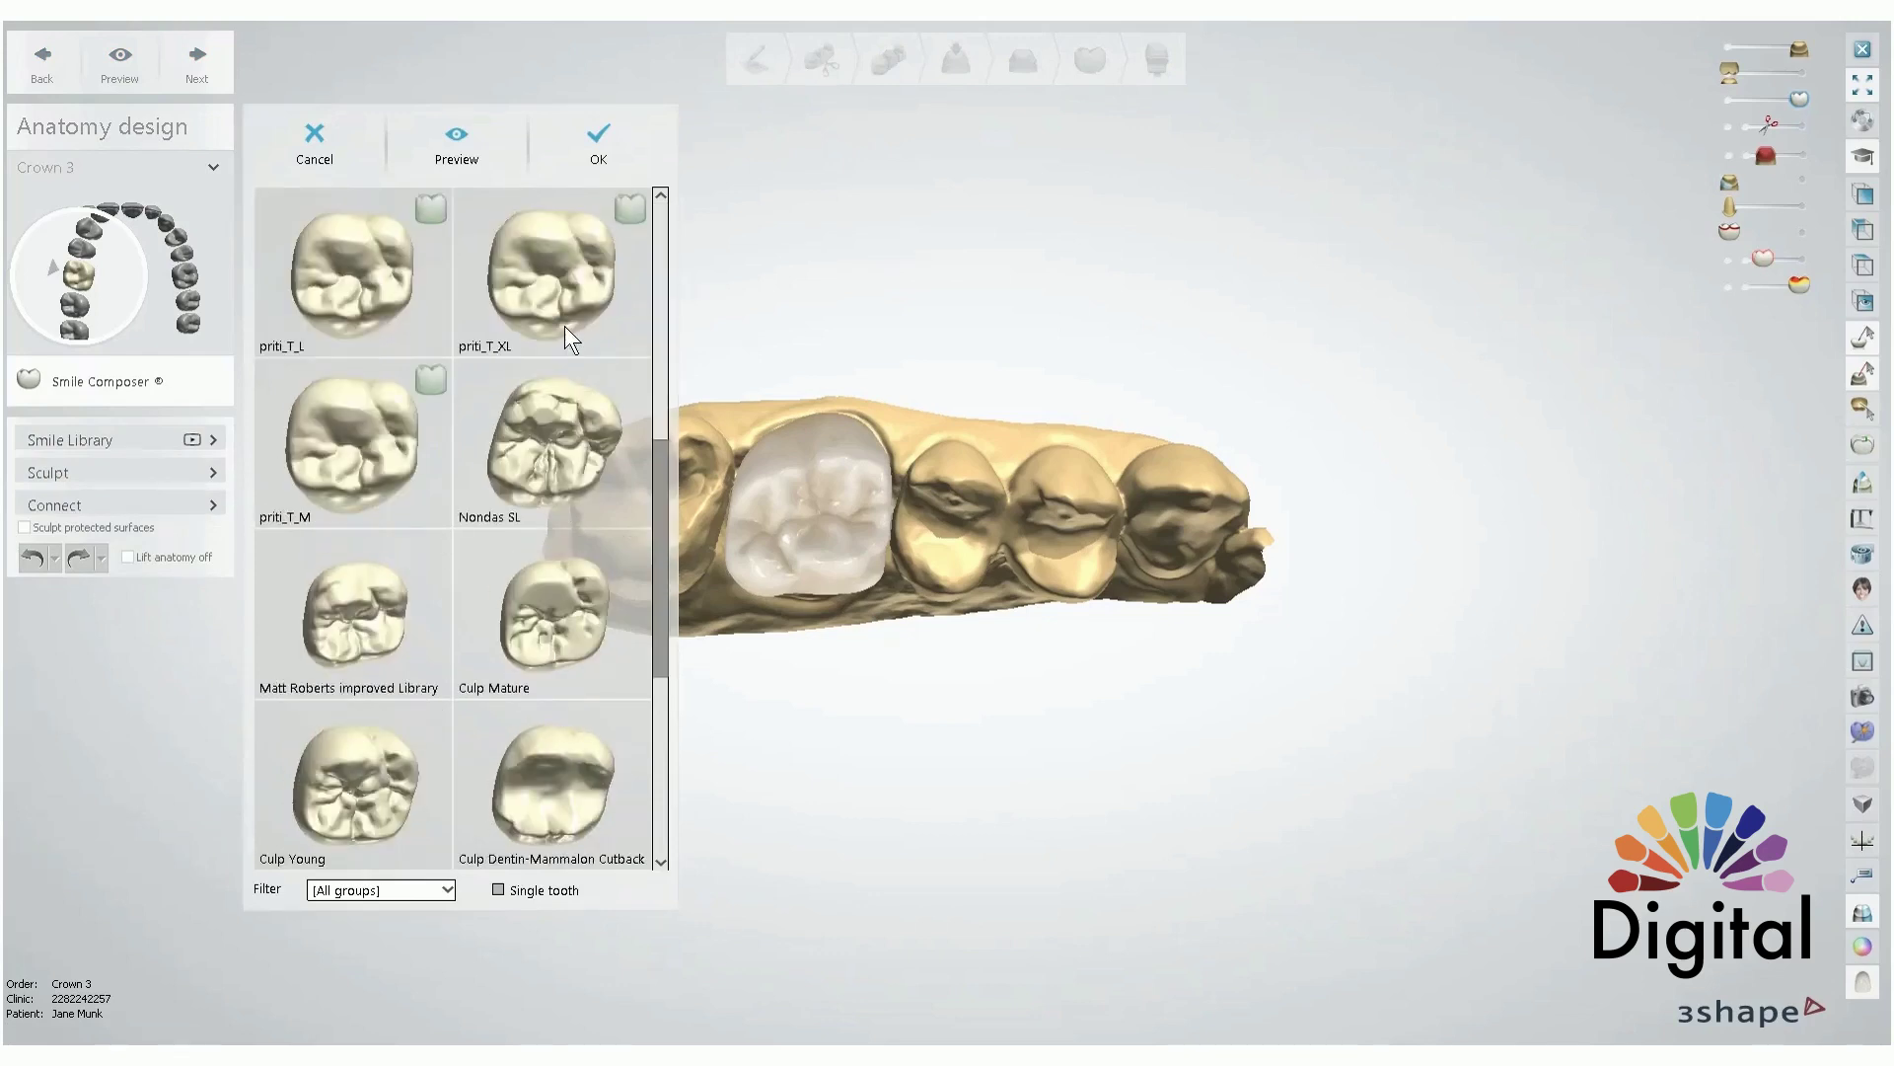
{"action": "scroll", "coordinate": [564, 325], "scroll_direction": "down", "scroll_amount": 2}
{"action": "scroll", "coordinate": [564, 326], "scroll_direction": "down", "scroll_amount": 1}
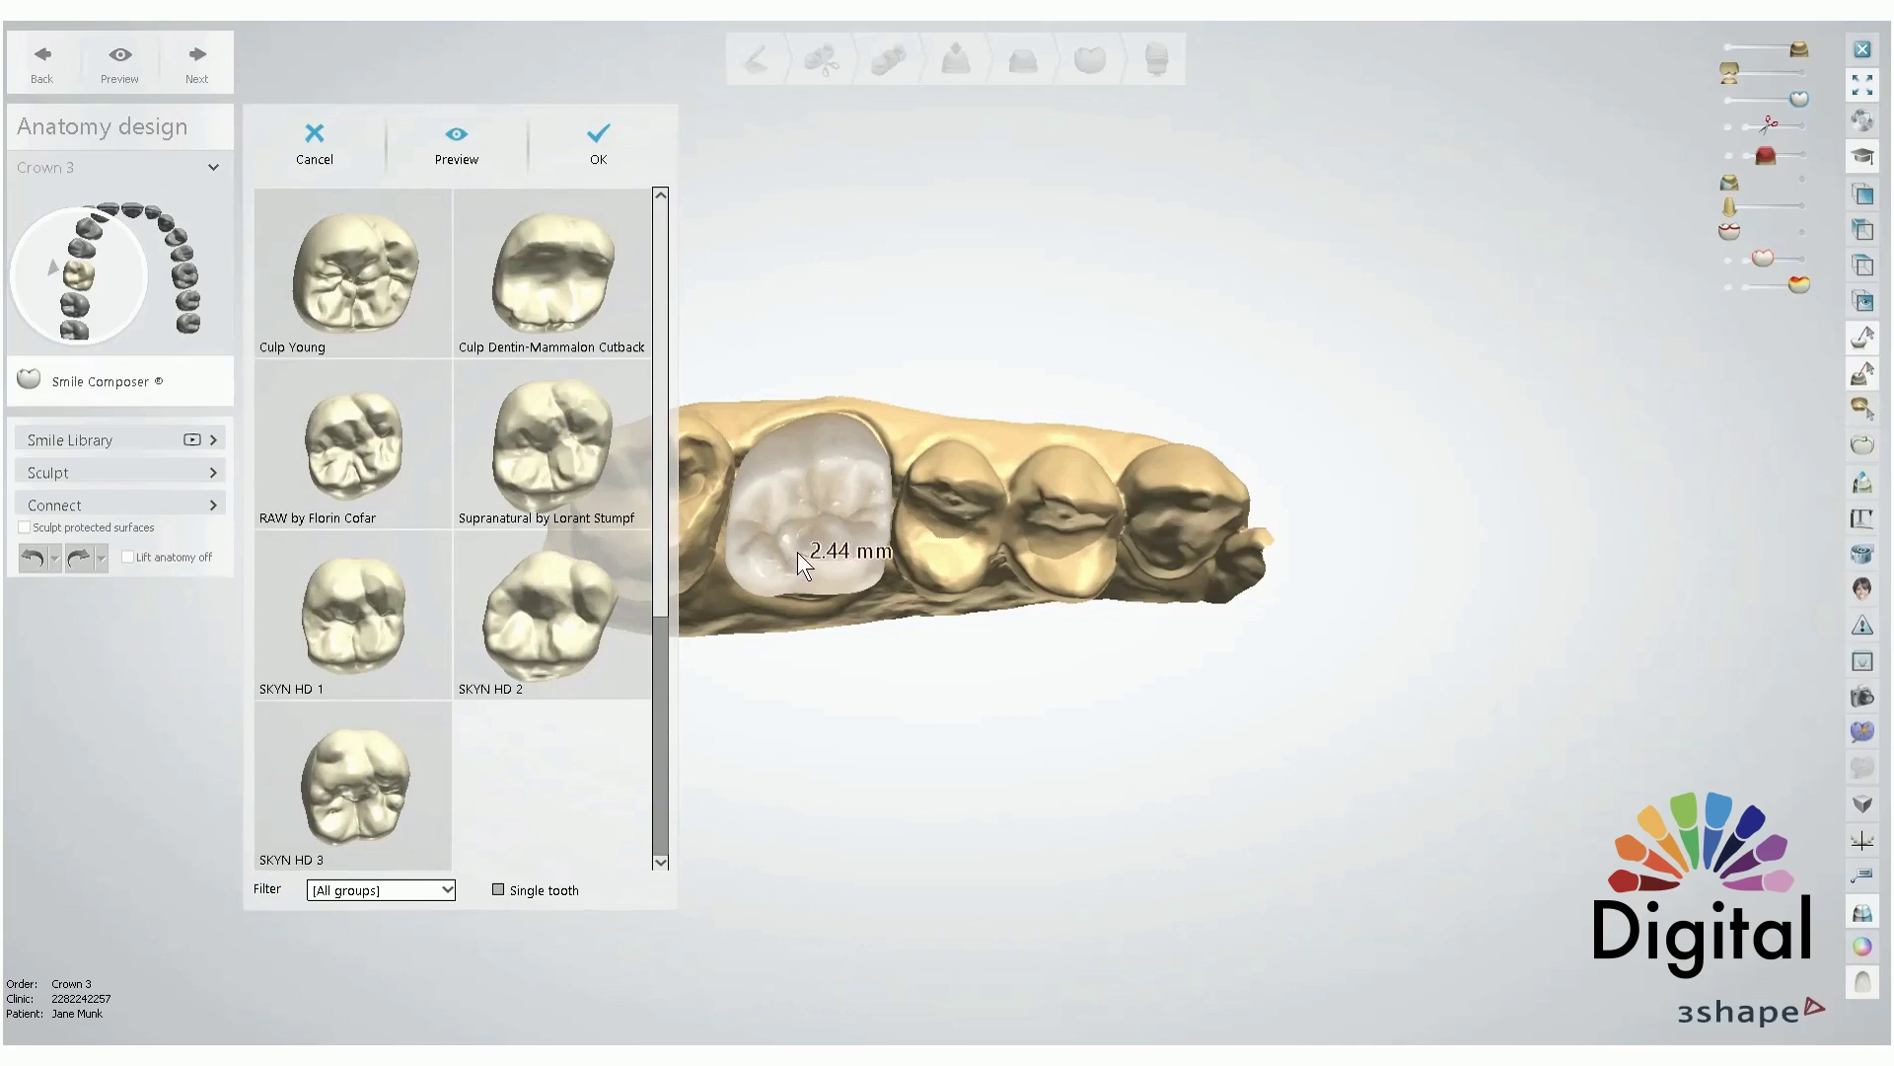
{"action": "right_click_drag", "start_coordinate": [797, 553], "coordinate": [945, 554], "text": "ctrl"}
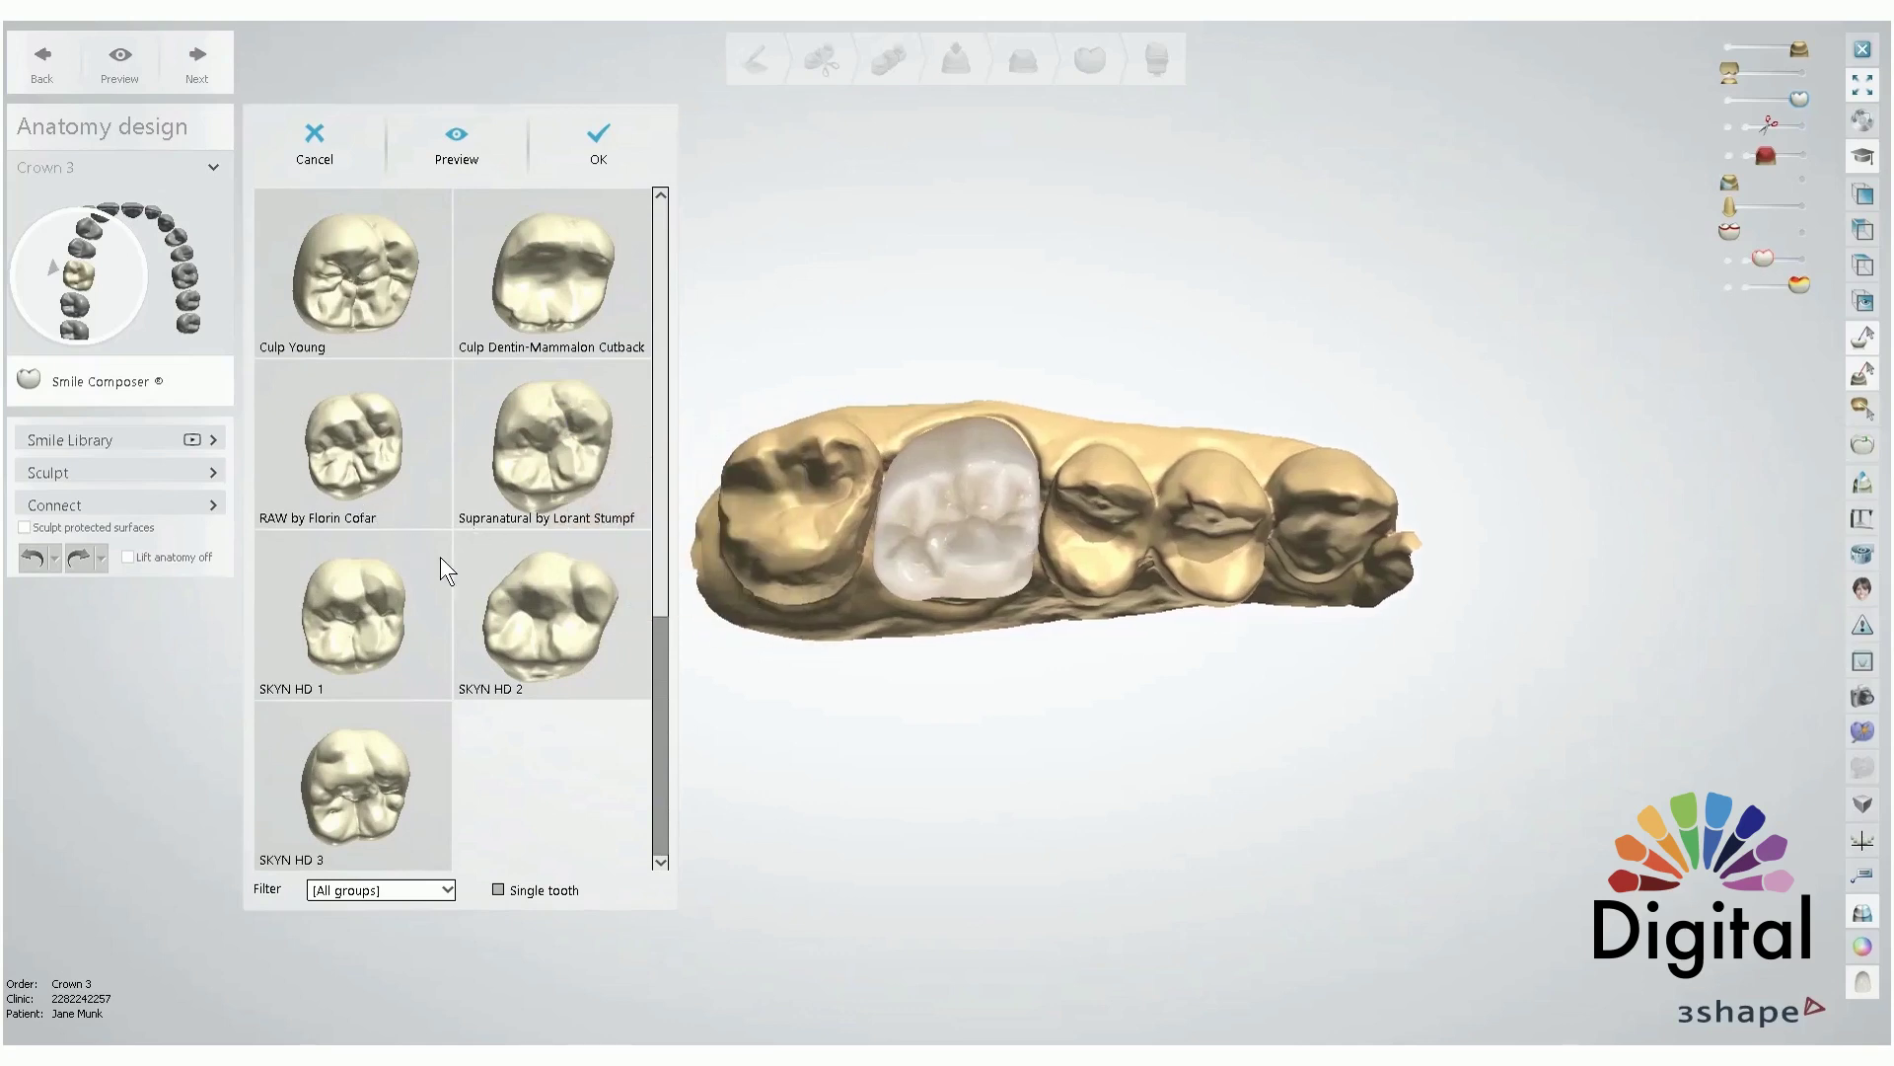
{"action": "left_click", "coordinate": [361, 286]}
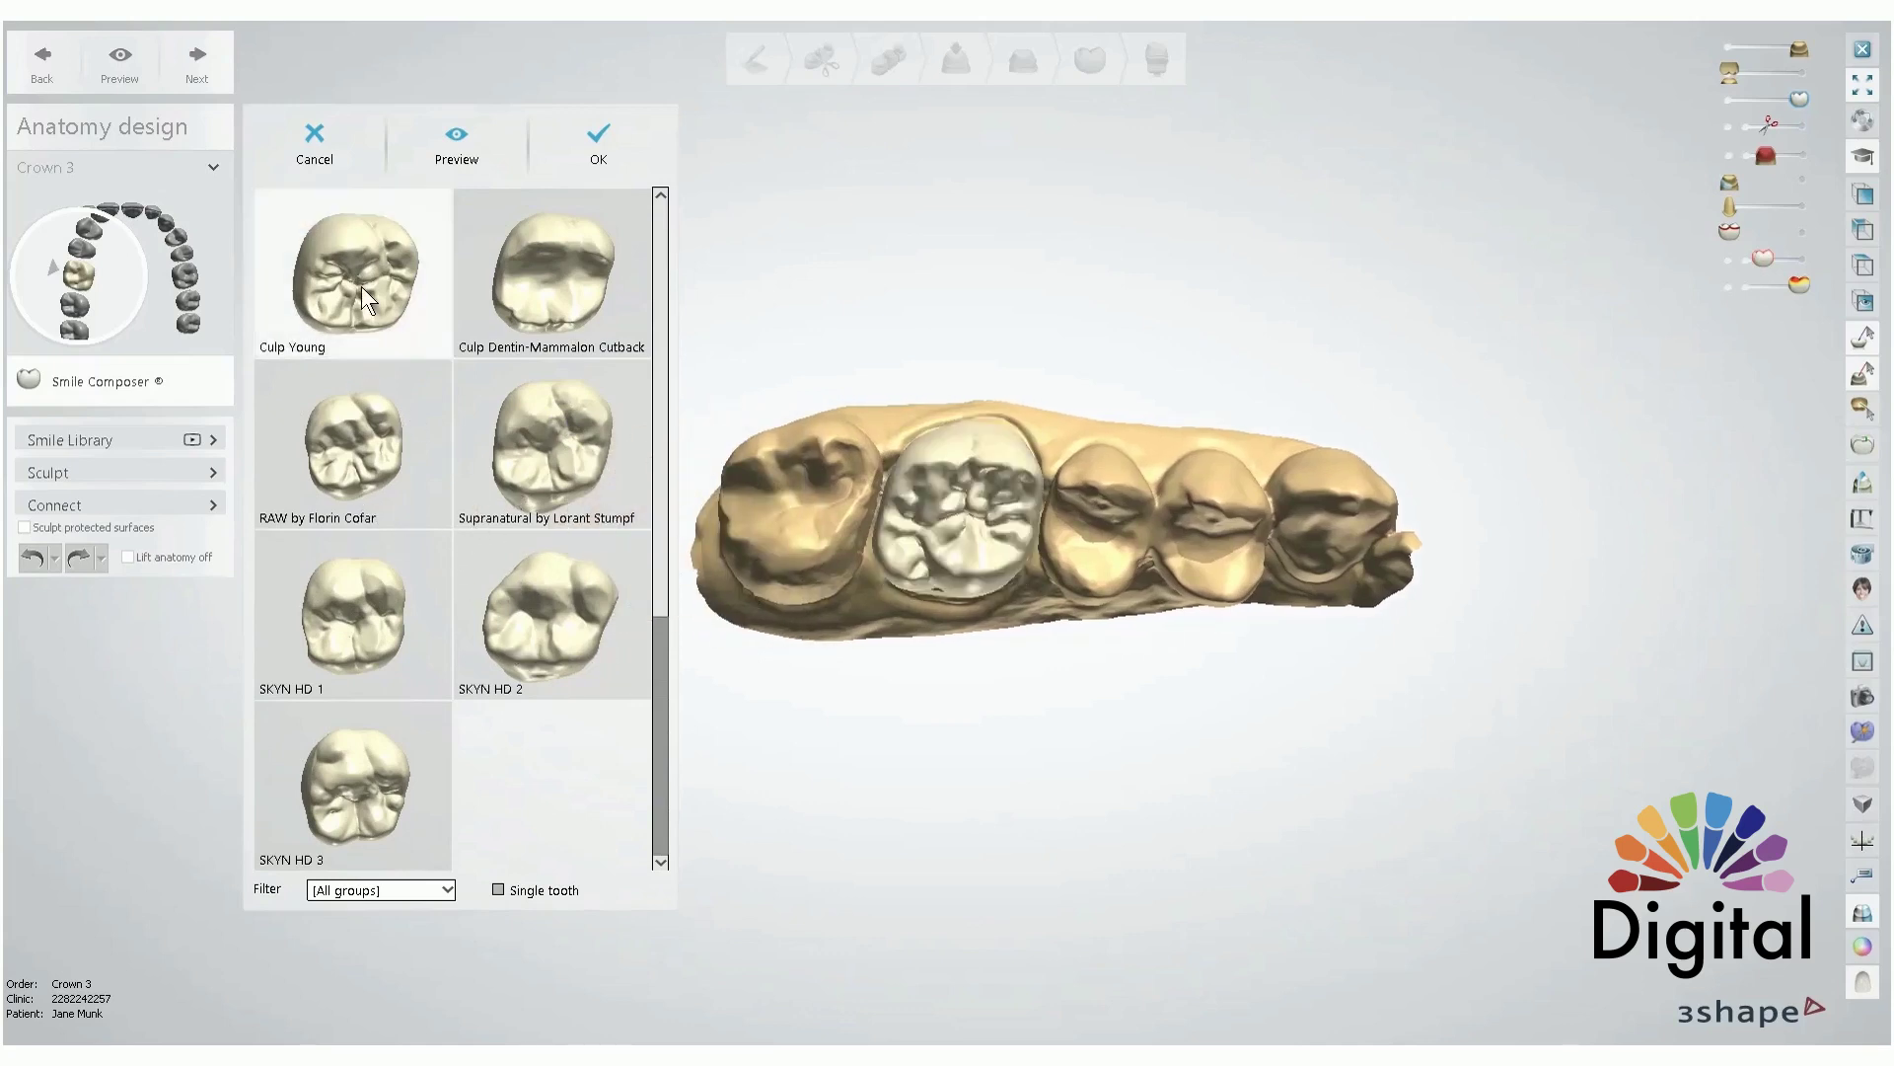
{"action": "left_click", "coordinate": [361, 417]}
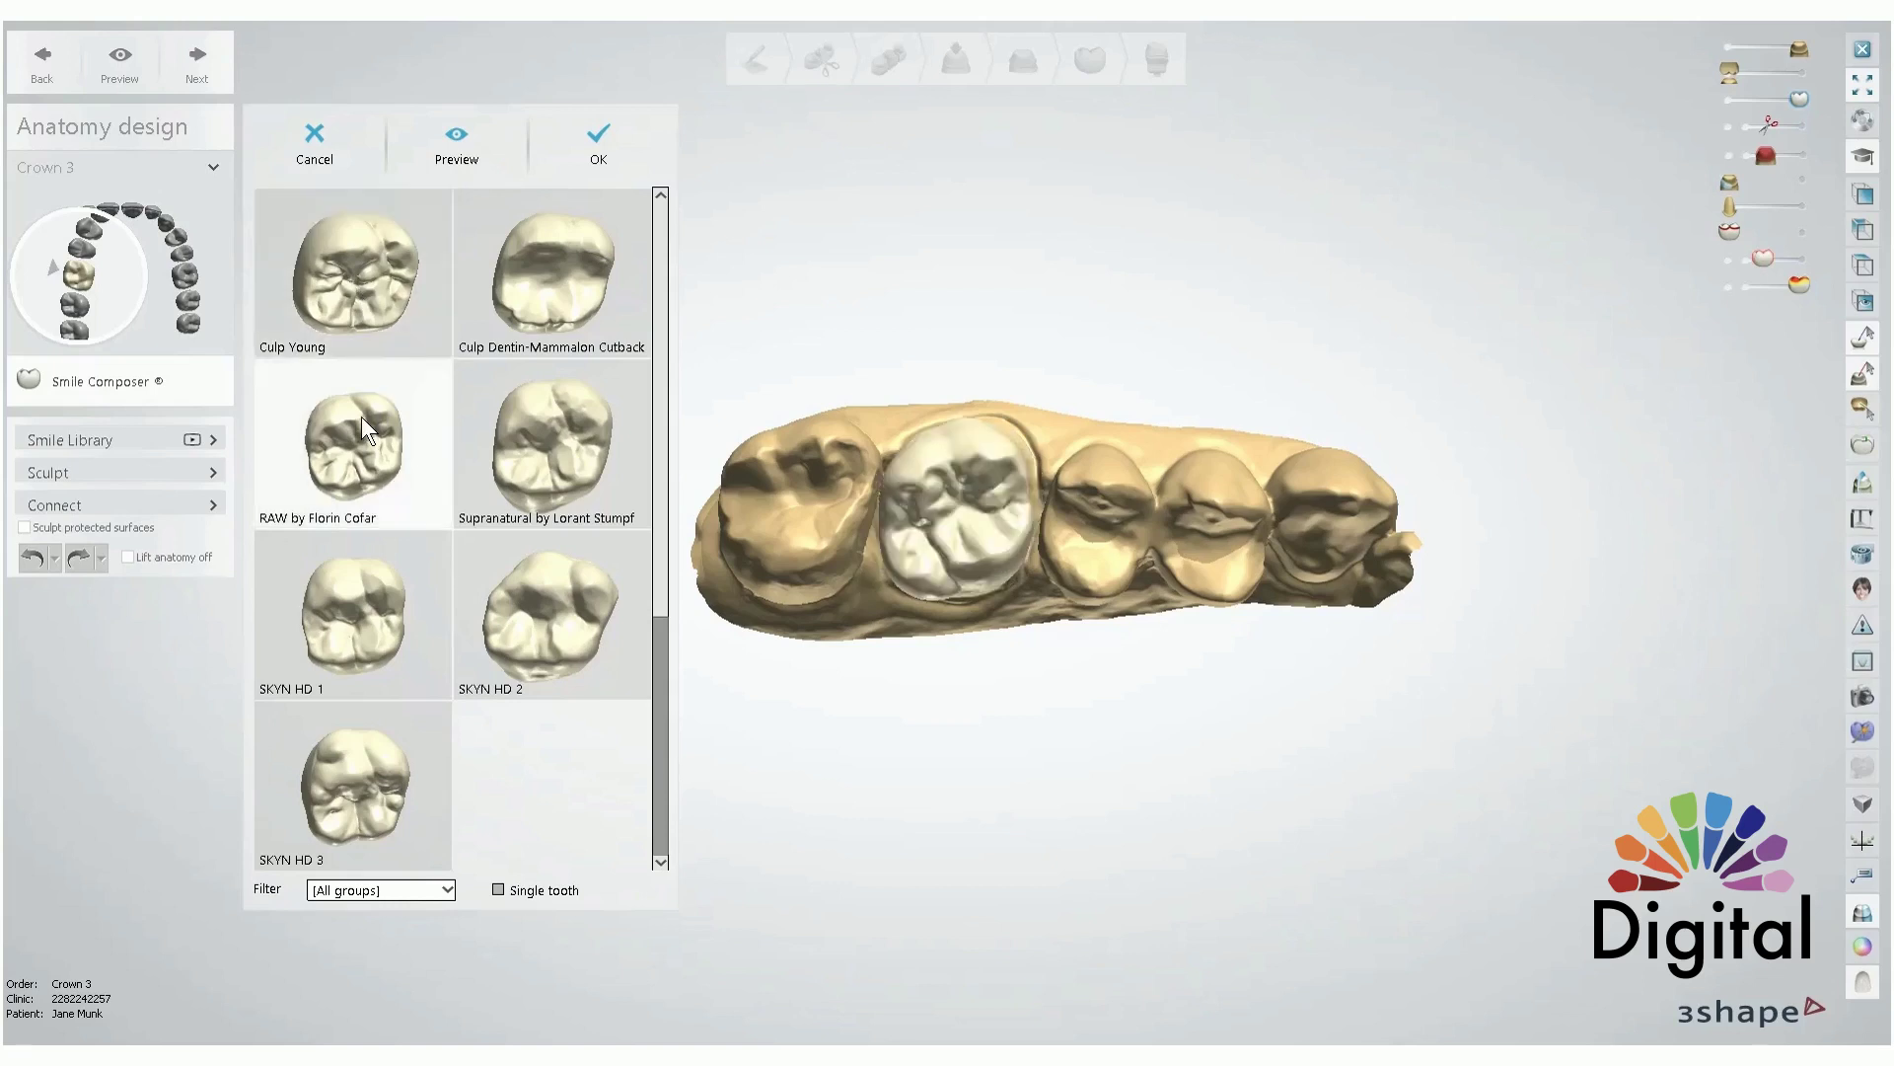
{"action": "left_click", "coordinate": [359, 594]}
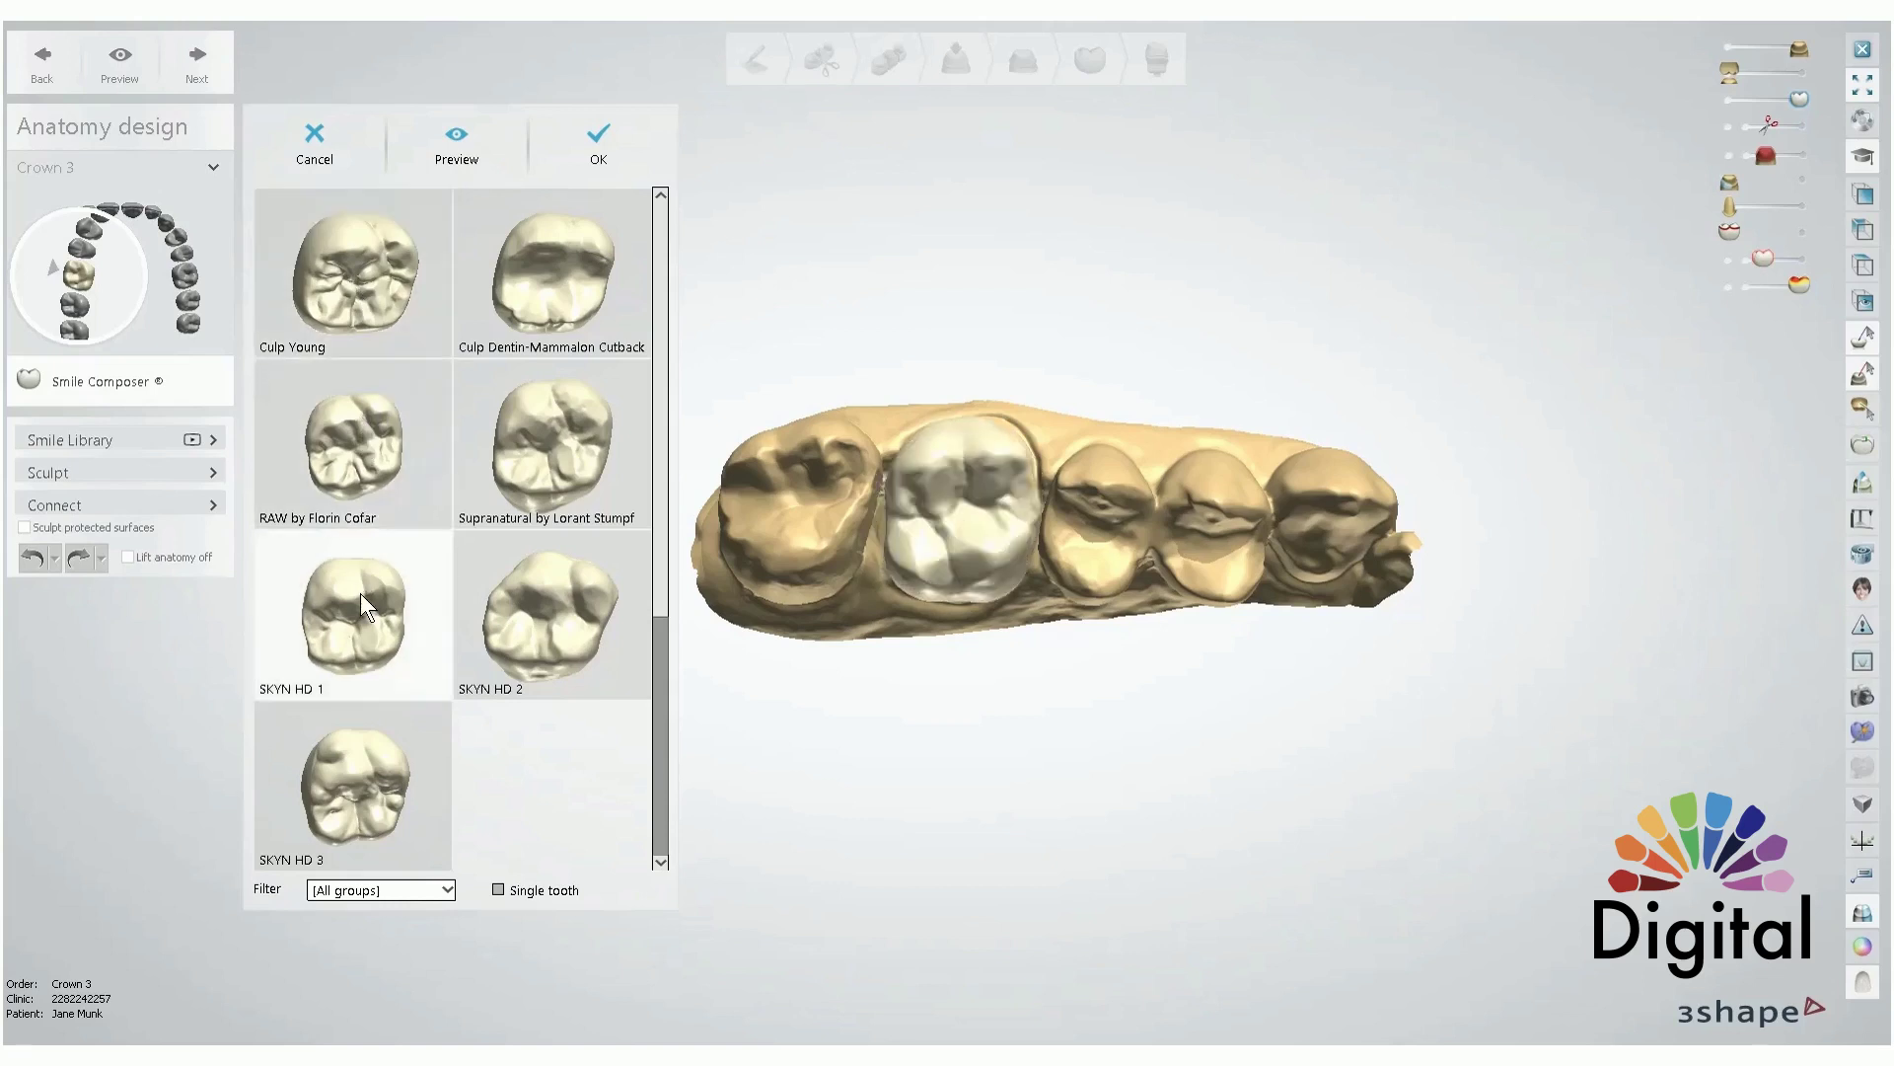
- Compare RAW by Florin Cofar with the Culp Young and SKYN HD 1 shapes, and apply RAW by Florin Cofar to Crown 3
{"action": "left_click", "coordinate": [360, 437]}
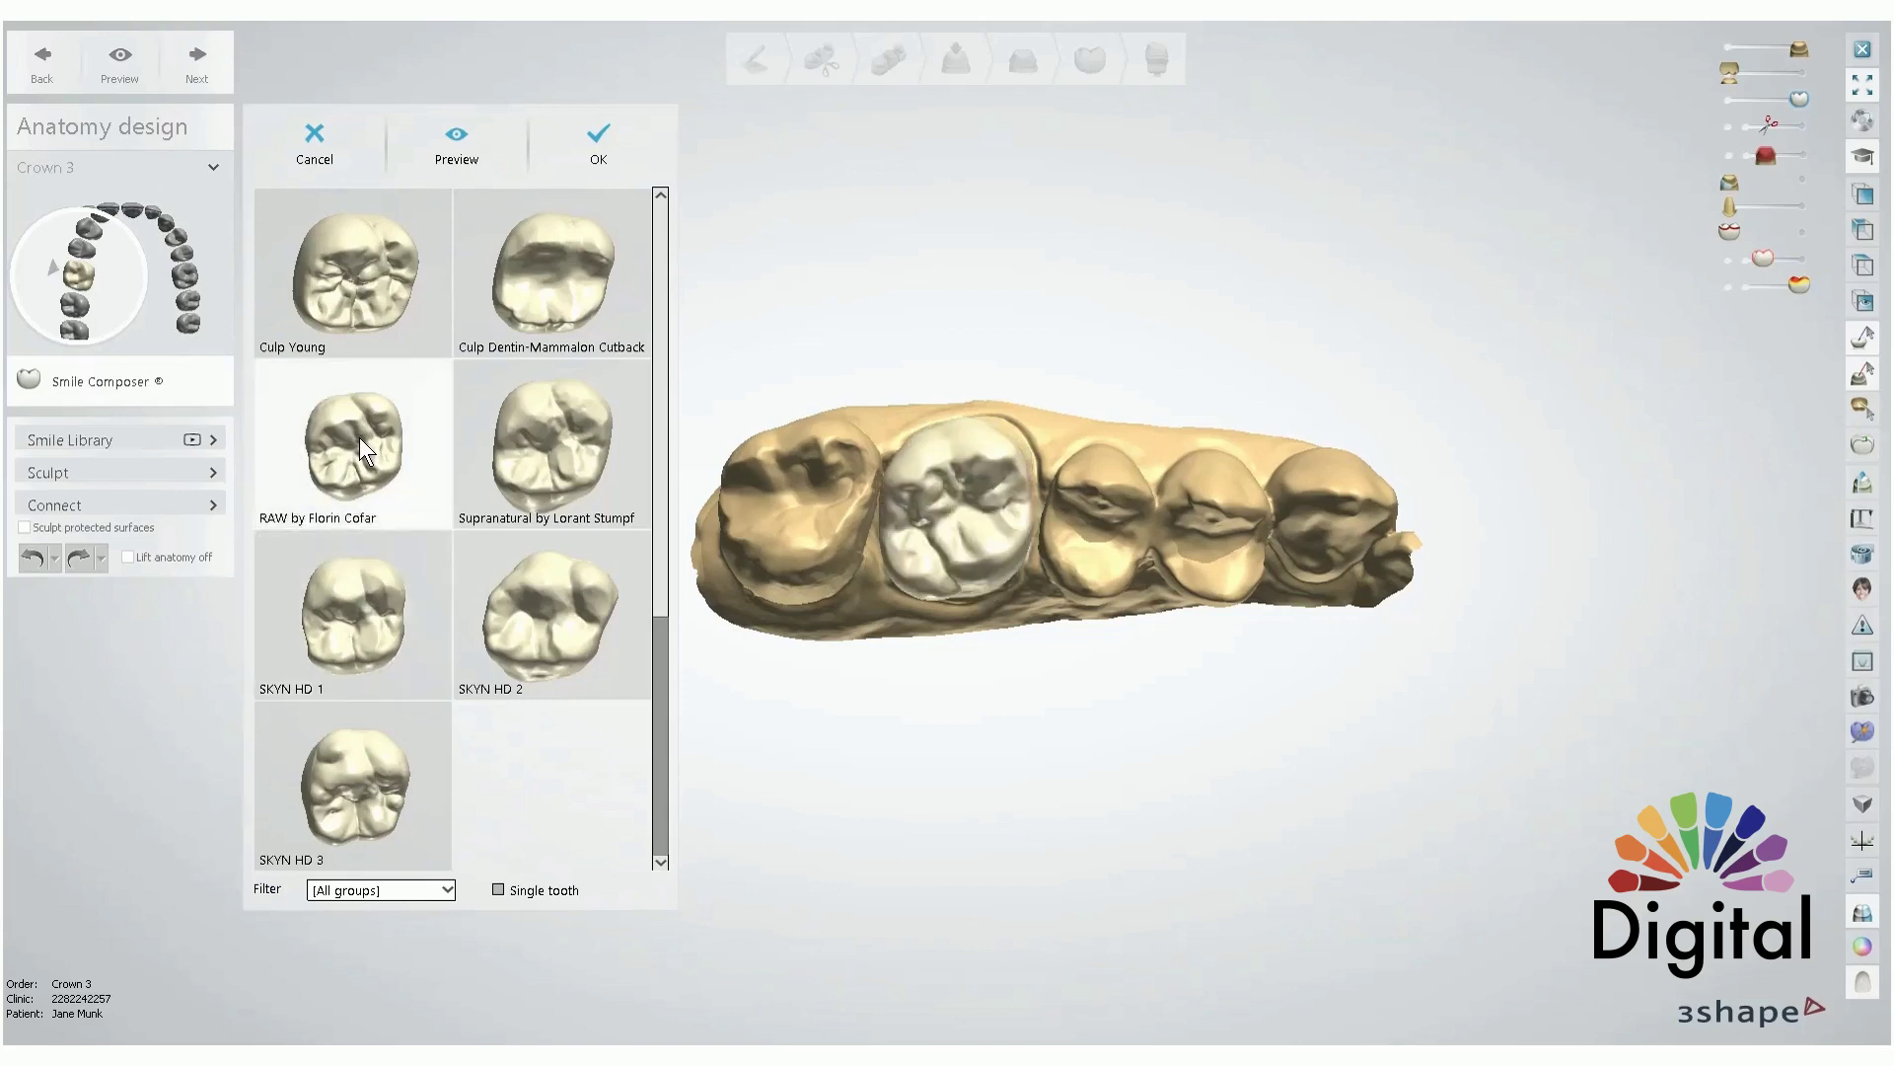
{"action": "left_click", "coordinate": [397, 329]}
{"action": "left_click", "coordinate": [365, 588]}
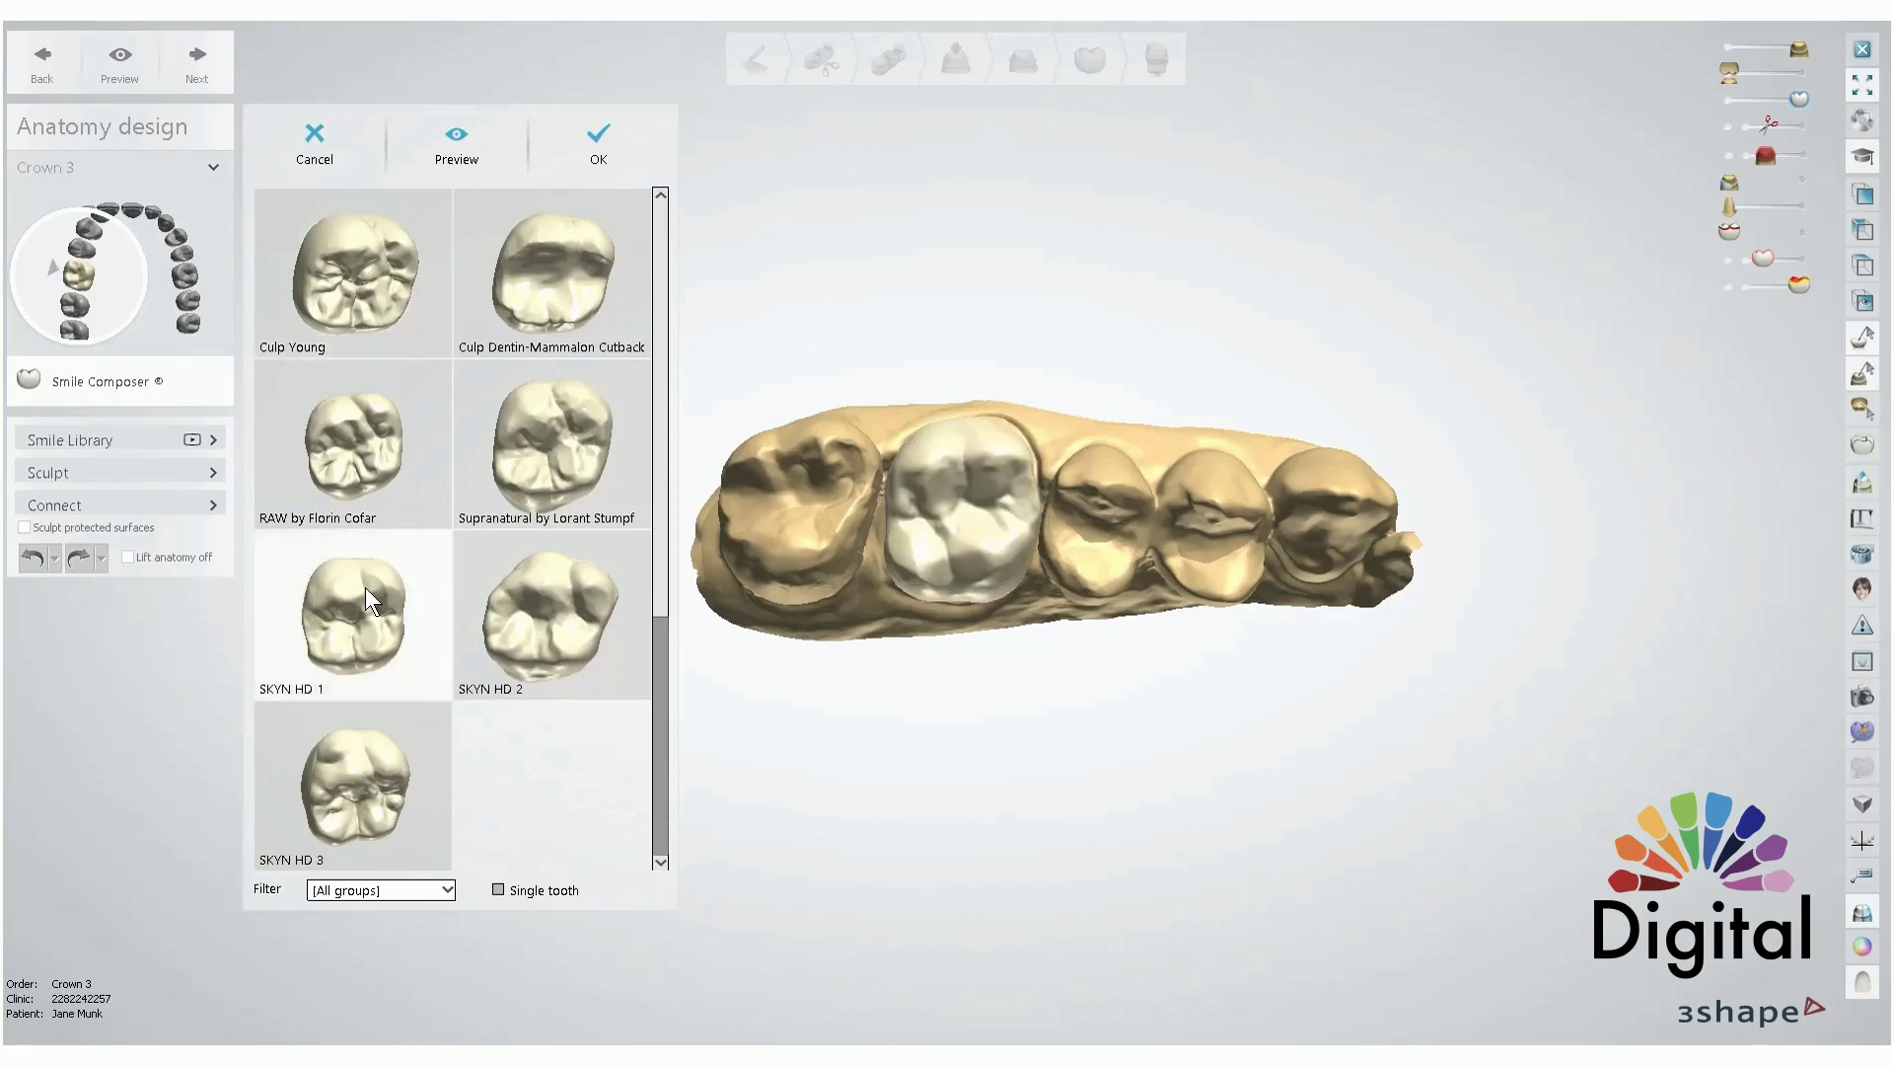
{"action": "left_click", "coordinate": [364, 437]}
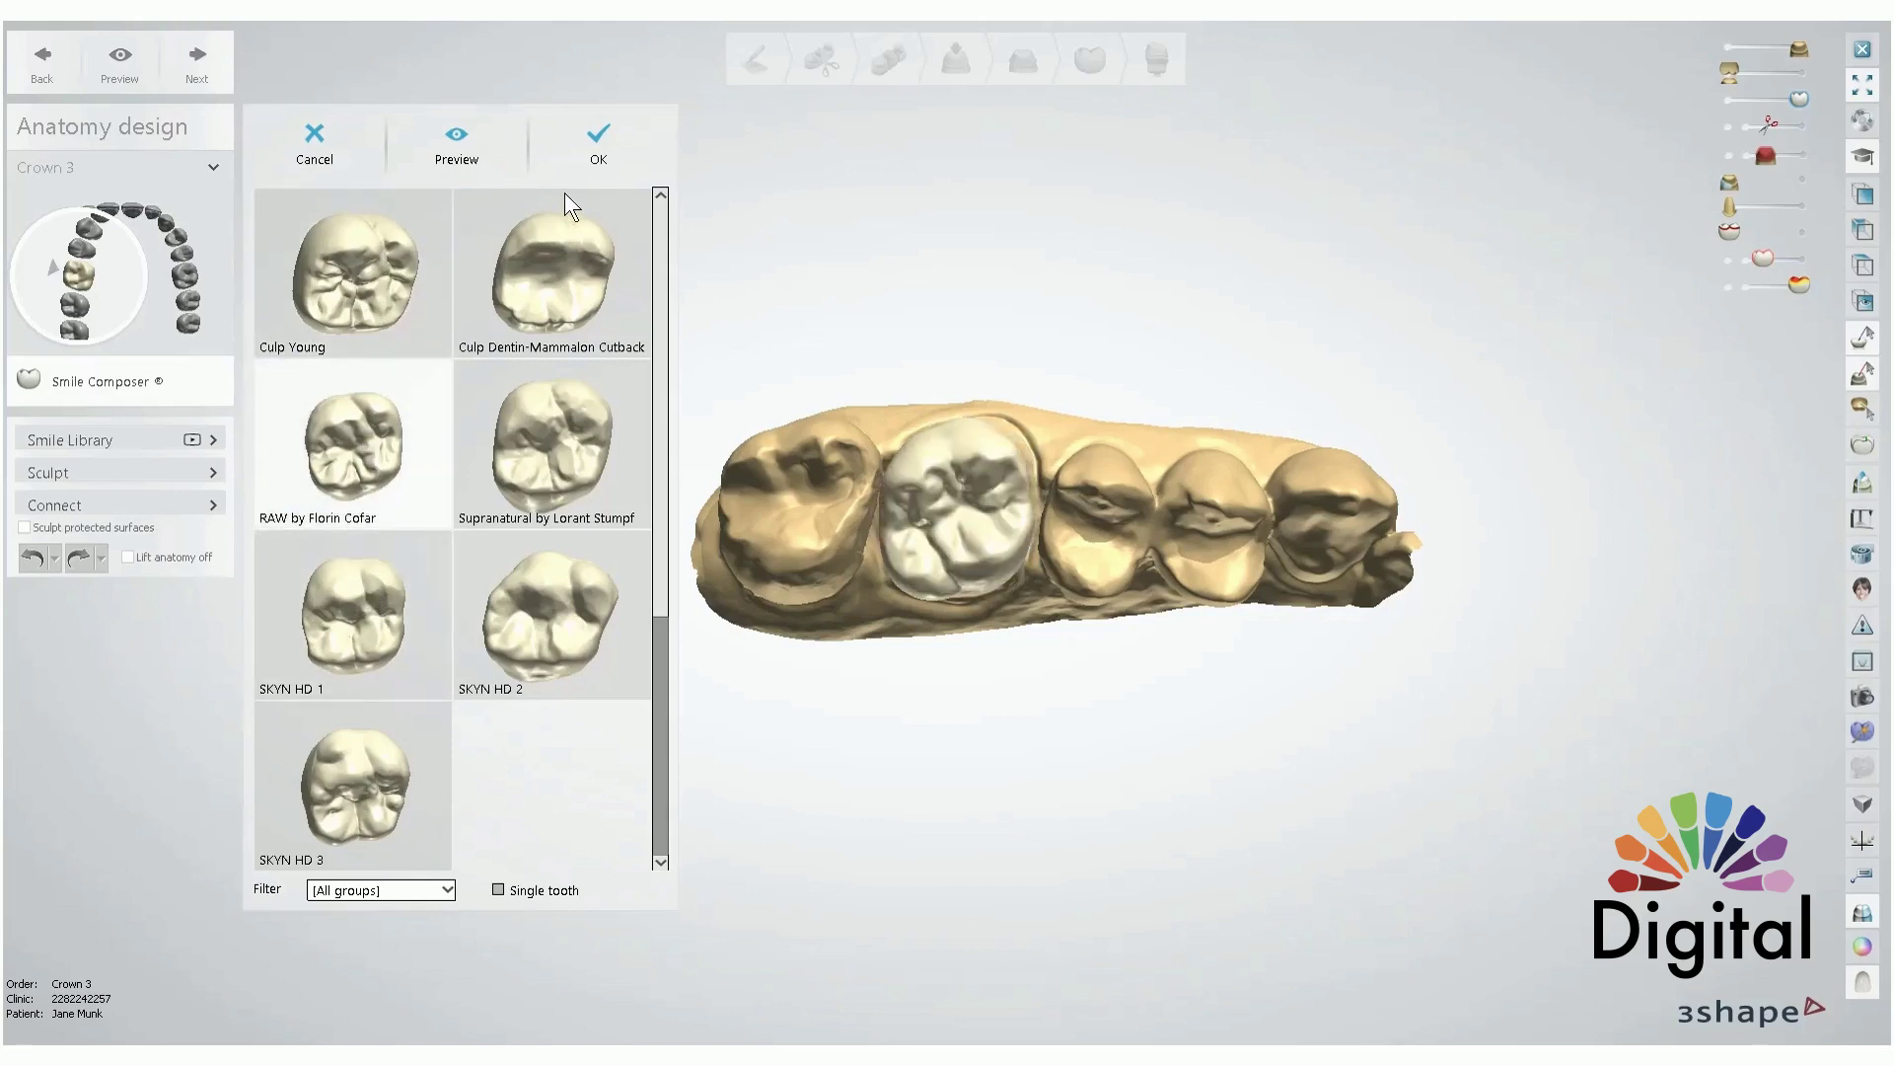
{"action": "left_click", "coordinate": [591, 156]}
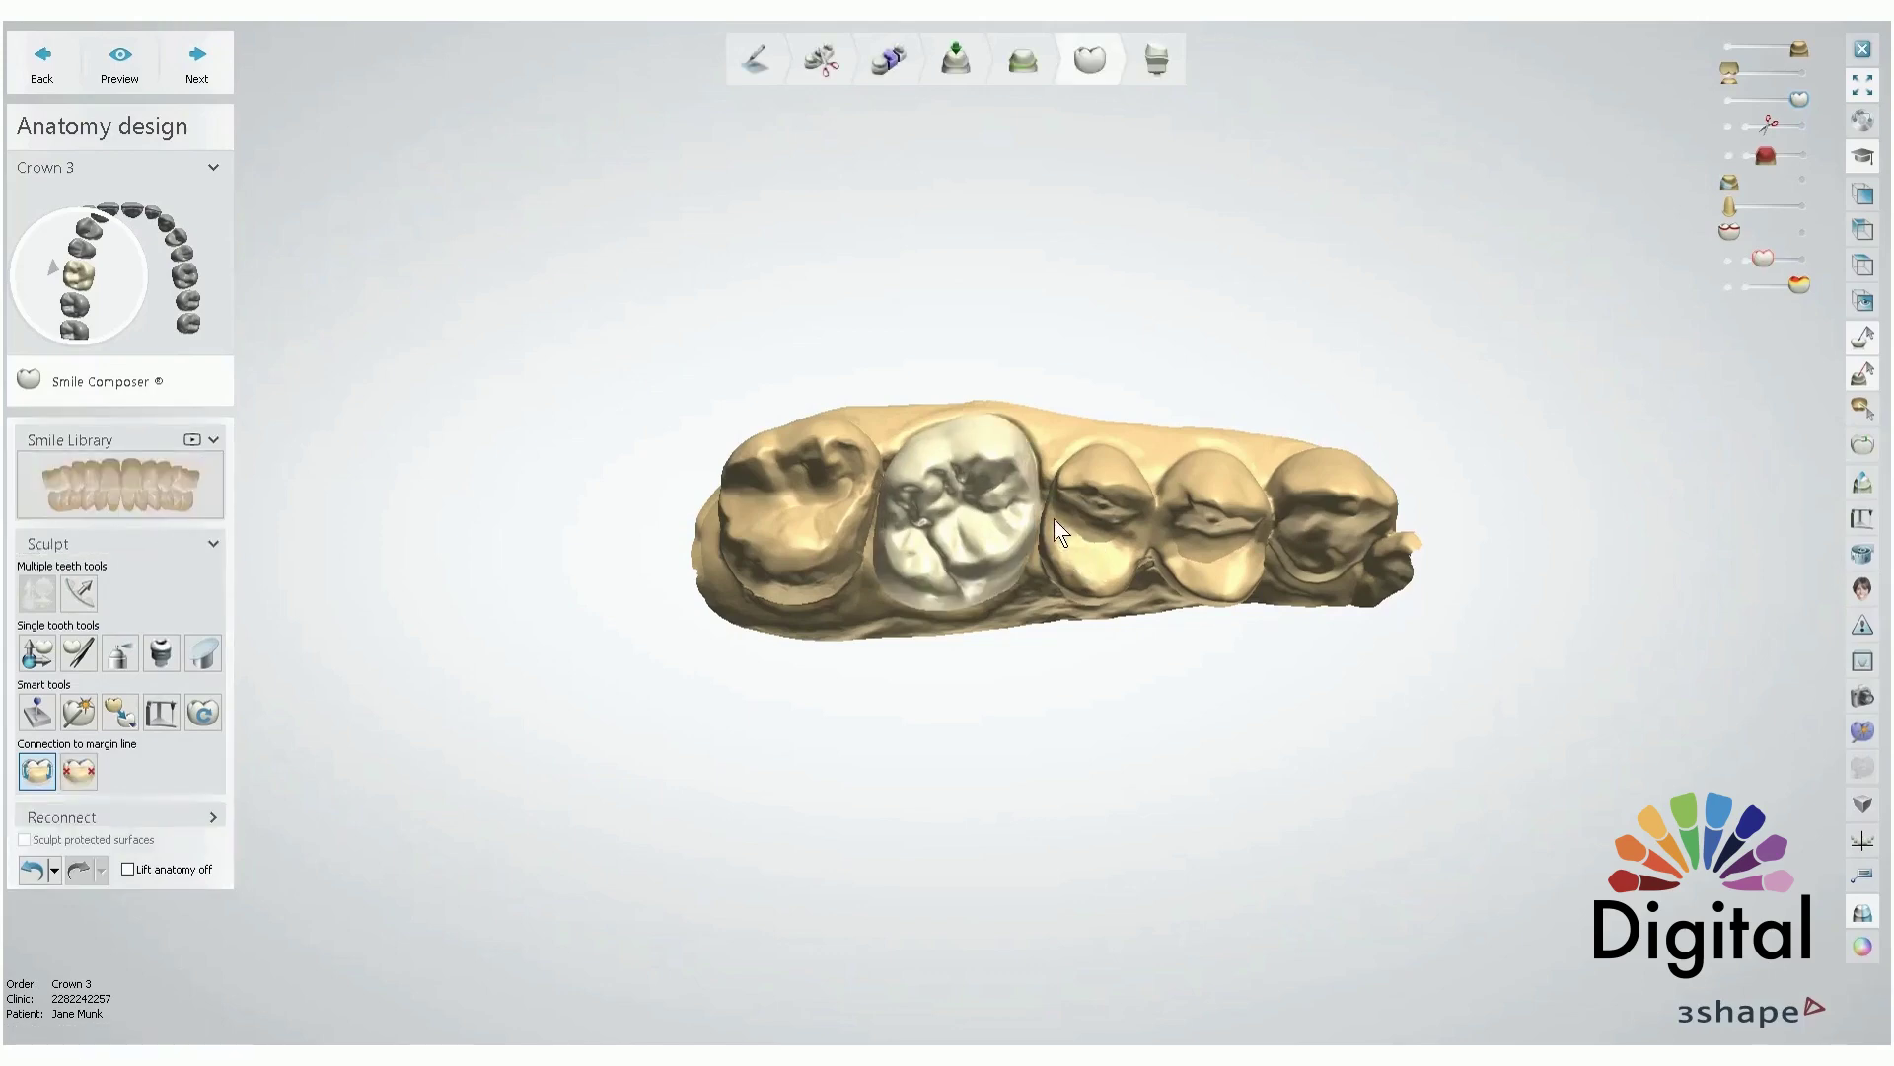
- Examine Crown 3 from the occlusal and side views, and undo its connection to the margin line
{"action": "scroll", "coordinate": [1065, 523], "scroll_direction": "up", "scroll_amount": 5}
{"action": "mouse_move", "coordinate": [1134, 494]}
{"action": "right_mouse_down"}
{"action": "mouse_move", "coordinate": [1133, 602]}
{"action": "mouse_move", "coordinate": [1123, 481]}
{"action": "right_mouse_up"}
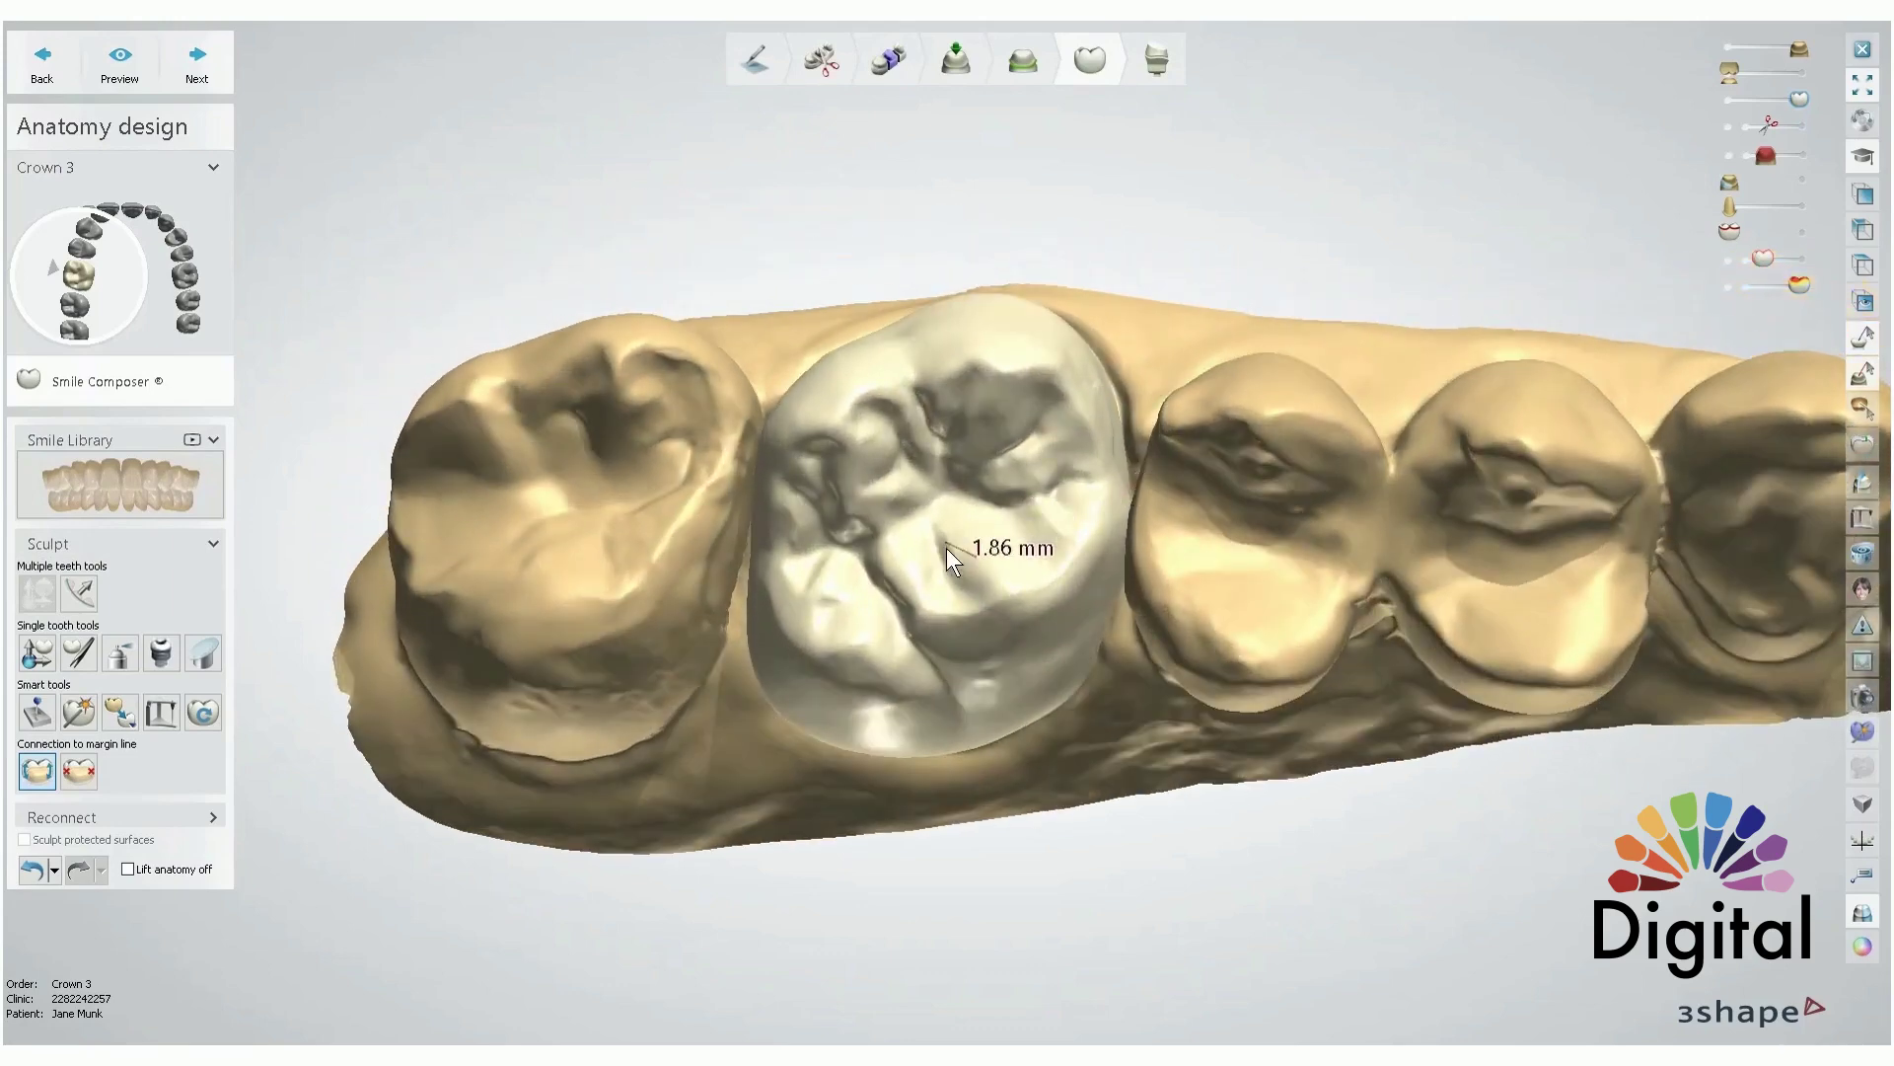
{"action": "right_click_drag", "start_coordinate": [1024, 647], "coordinate": [1027, 524]}
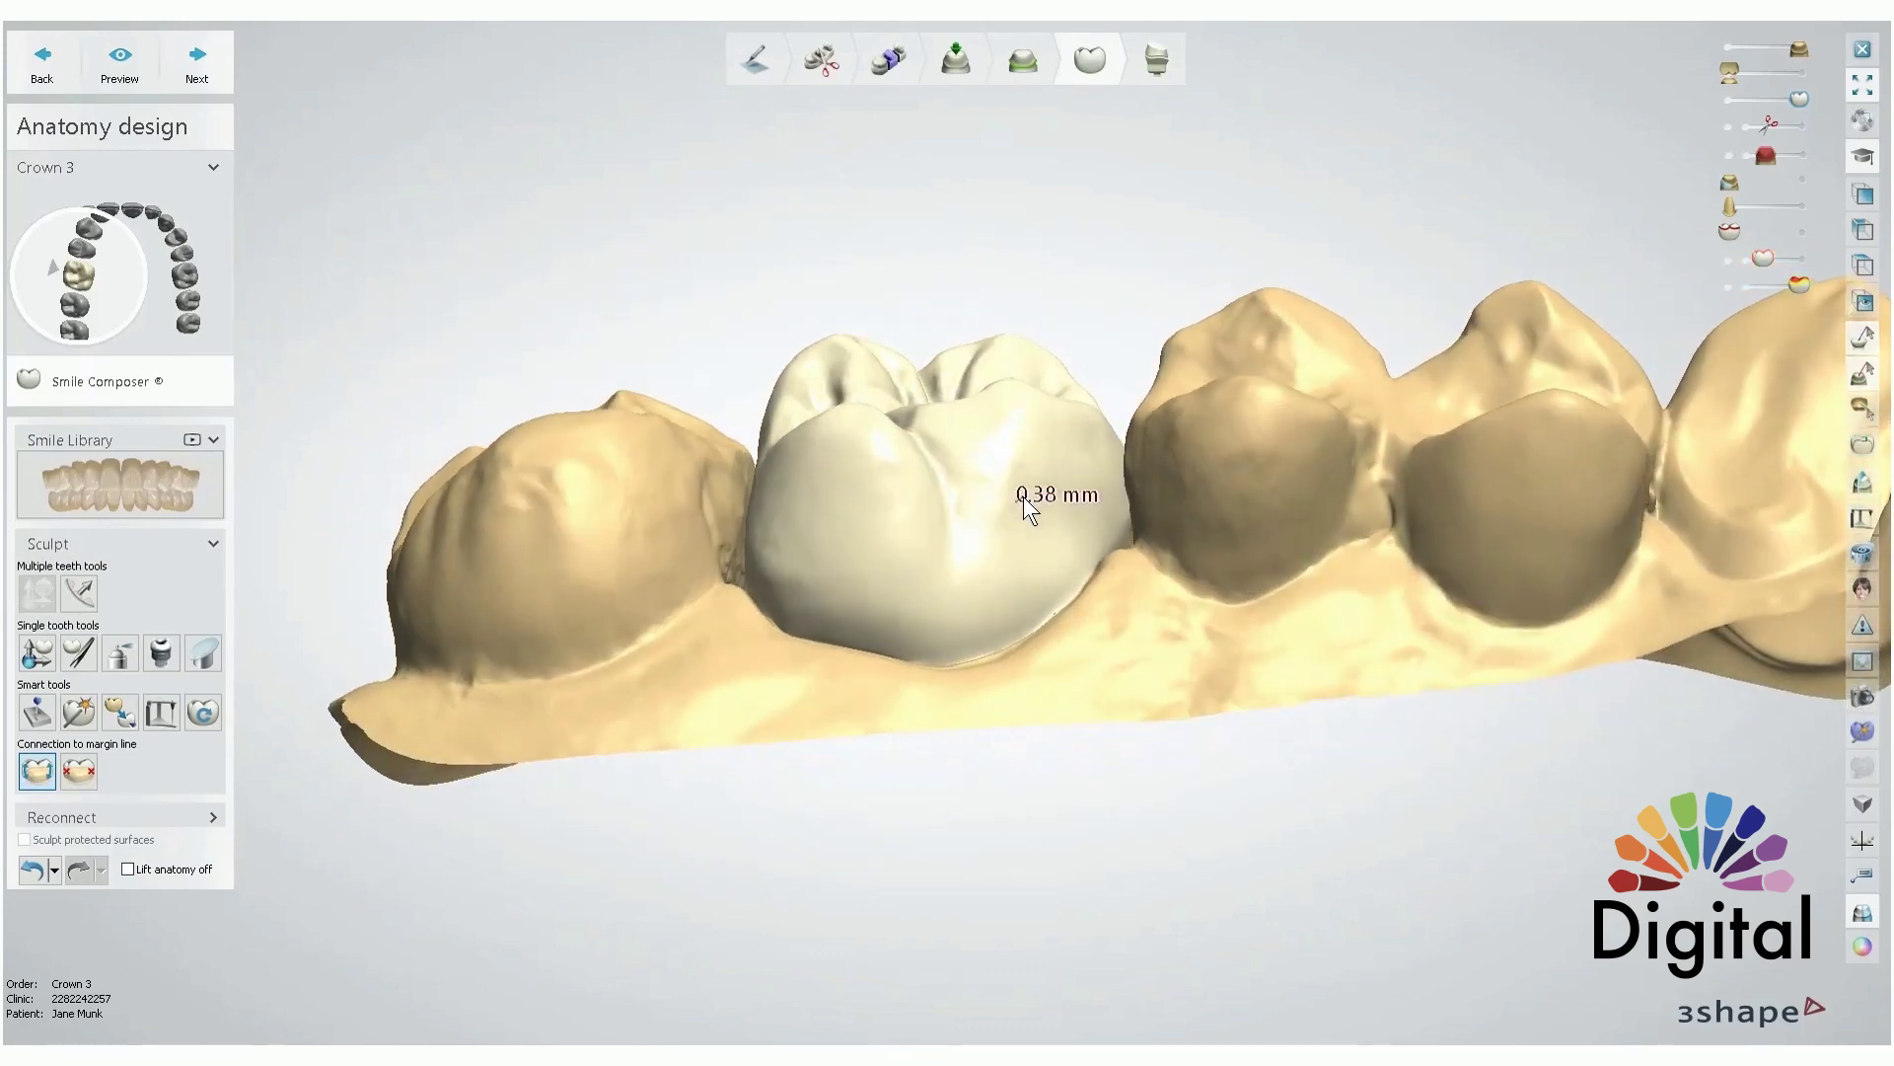
{"action": "right_click_drag", "start_coordinate": [970, 625], "coordinate": [933, 685]}
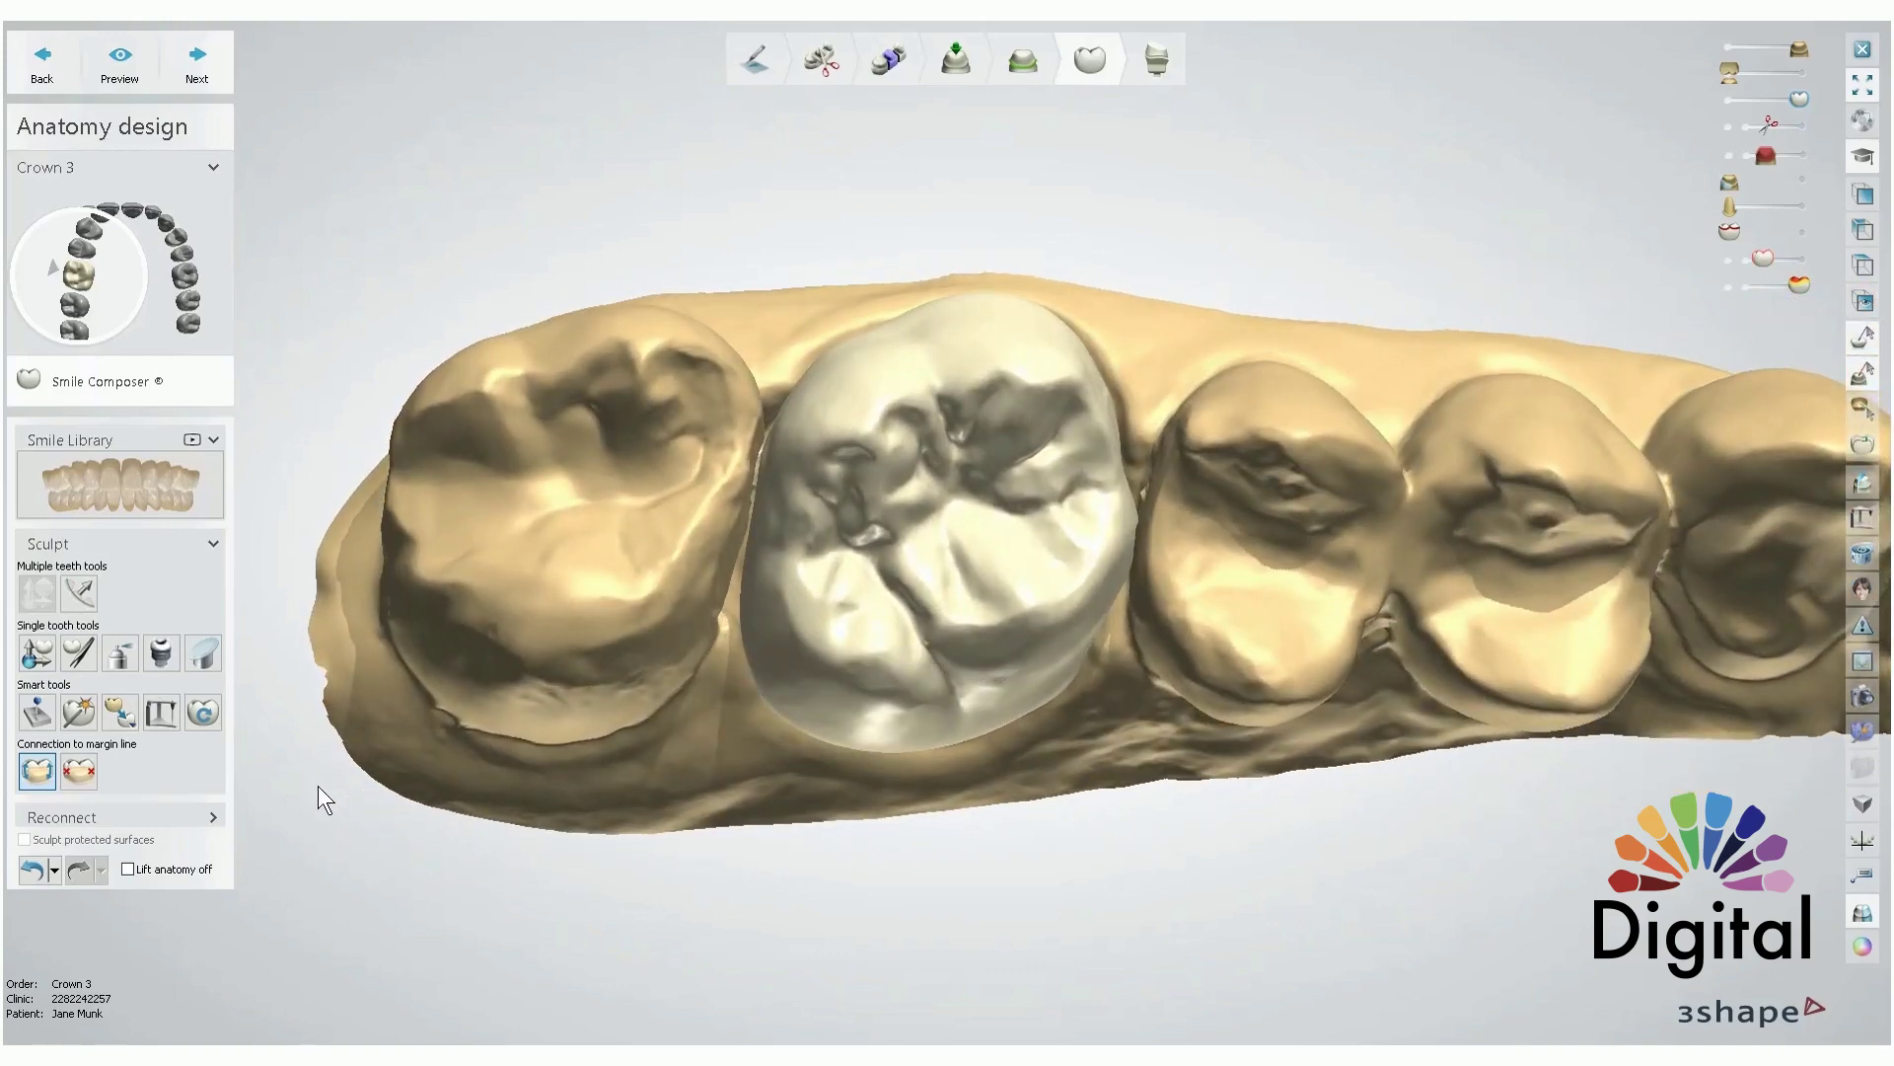
{"action": "left_click", "coordinate": [39, 897]}
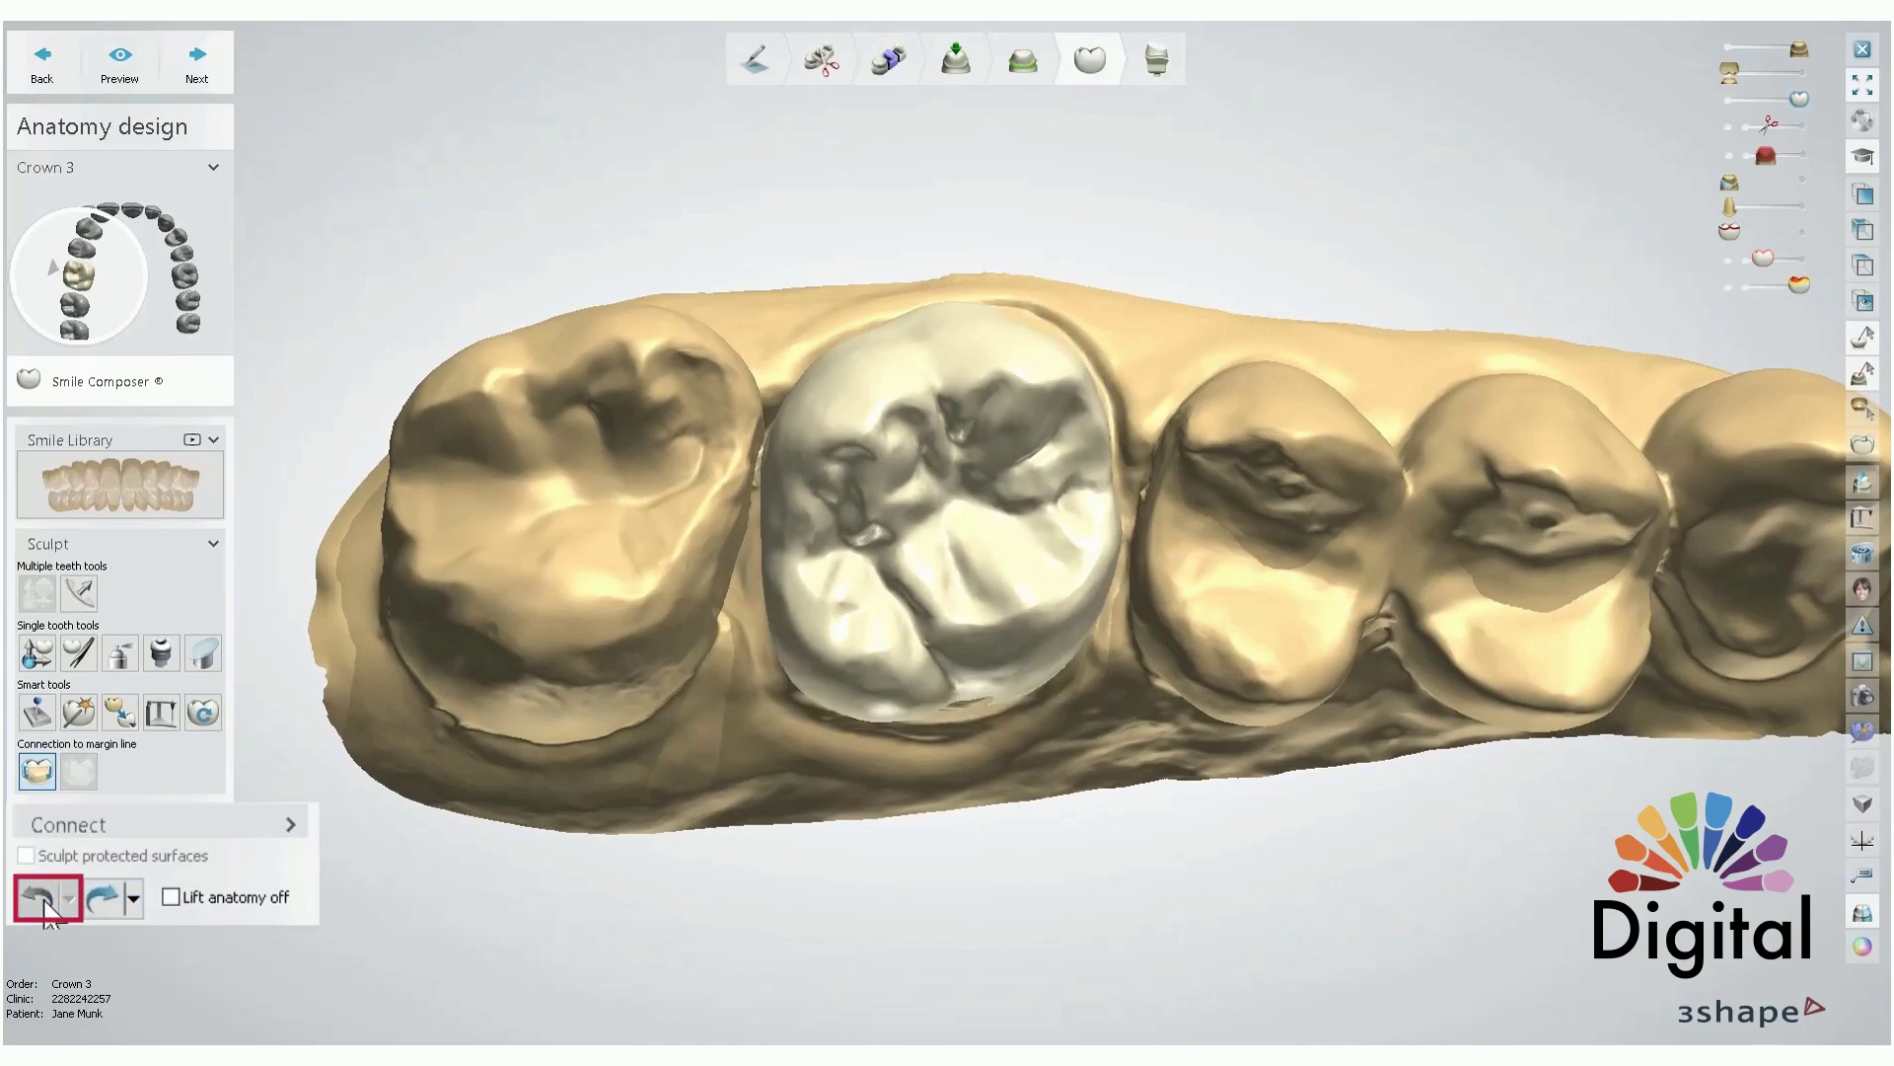
{"action": "right_click_drag", "start_coordinate": [929, 832], "coordinate": [925, 736]}
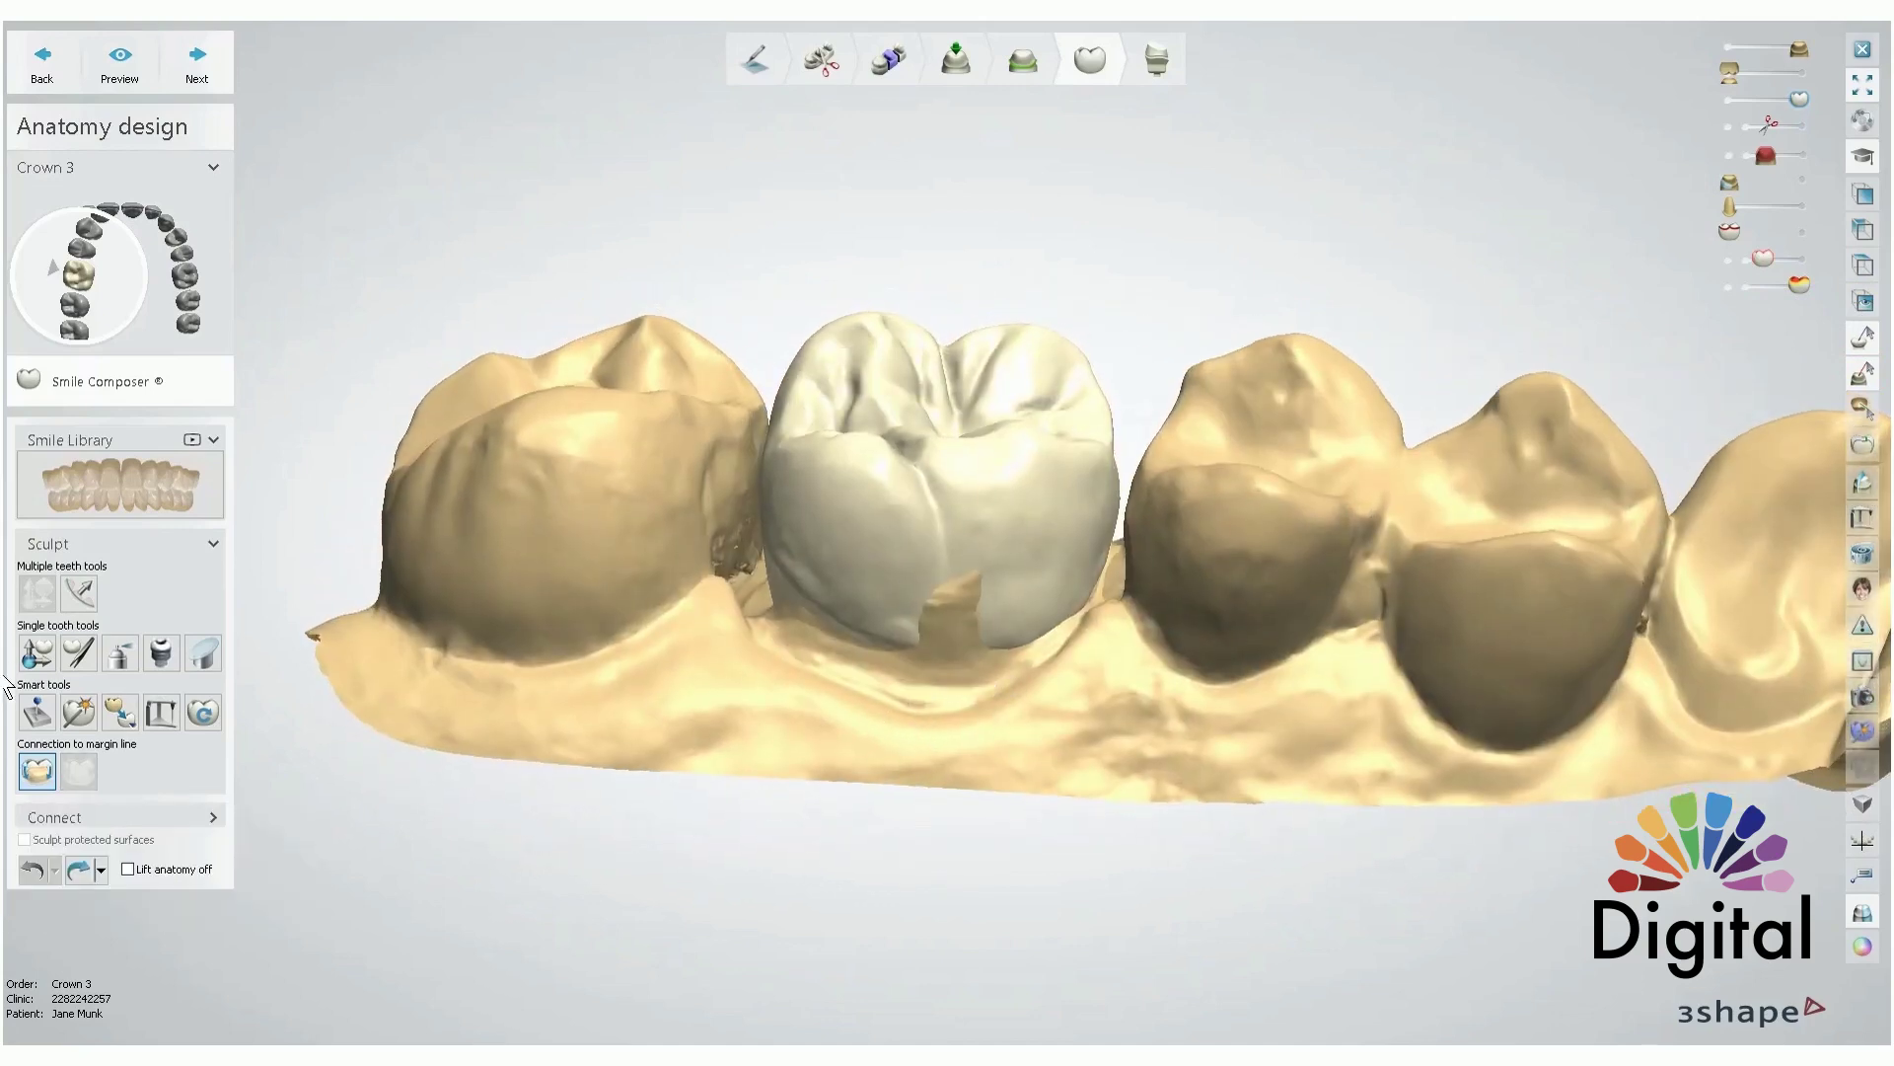
- Reposition Crown 3 over the die from the side view with Individual transformation, and check it from the occlusal view
{"action": "left_click", "coordinate": [47, 655]}
{"action": "left_click_drag", "start_coordinate": [860, 531], "coordinate": [874, 380]}
{"action": "right_click_drag", "start_coordinate": [879, 415], "coordinate": [914, 622]}
{"action": "right_click_drag", "start_coordinate": [560, 649], "coordinate": [627, 718]}
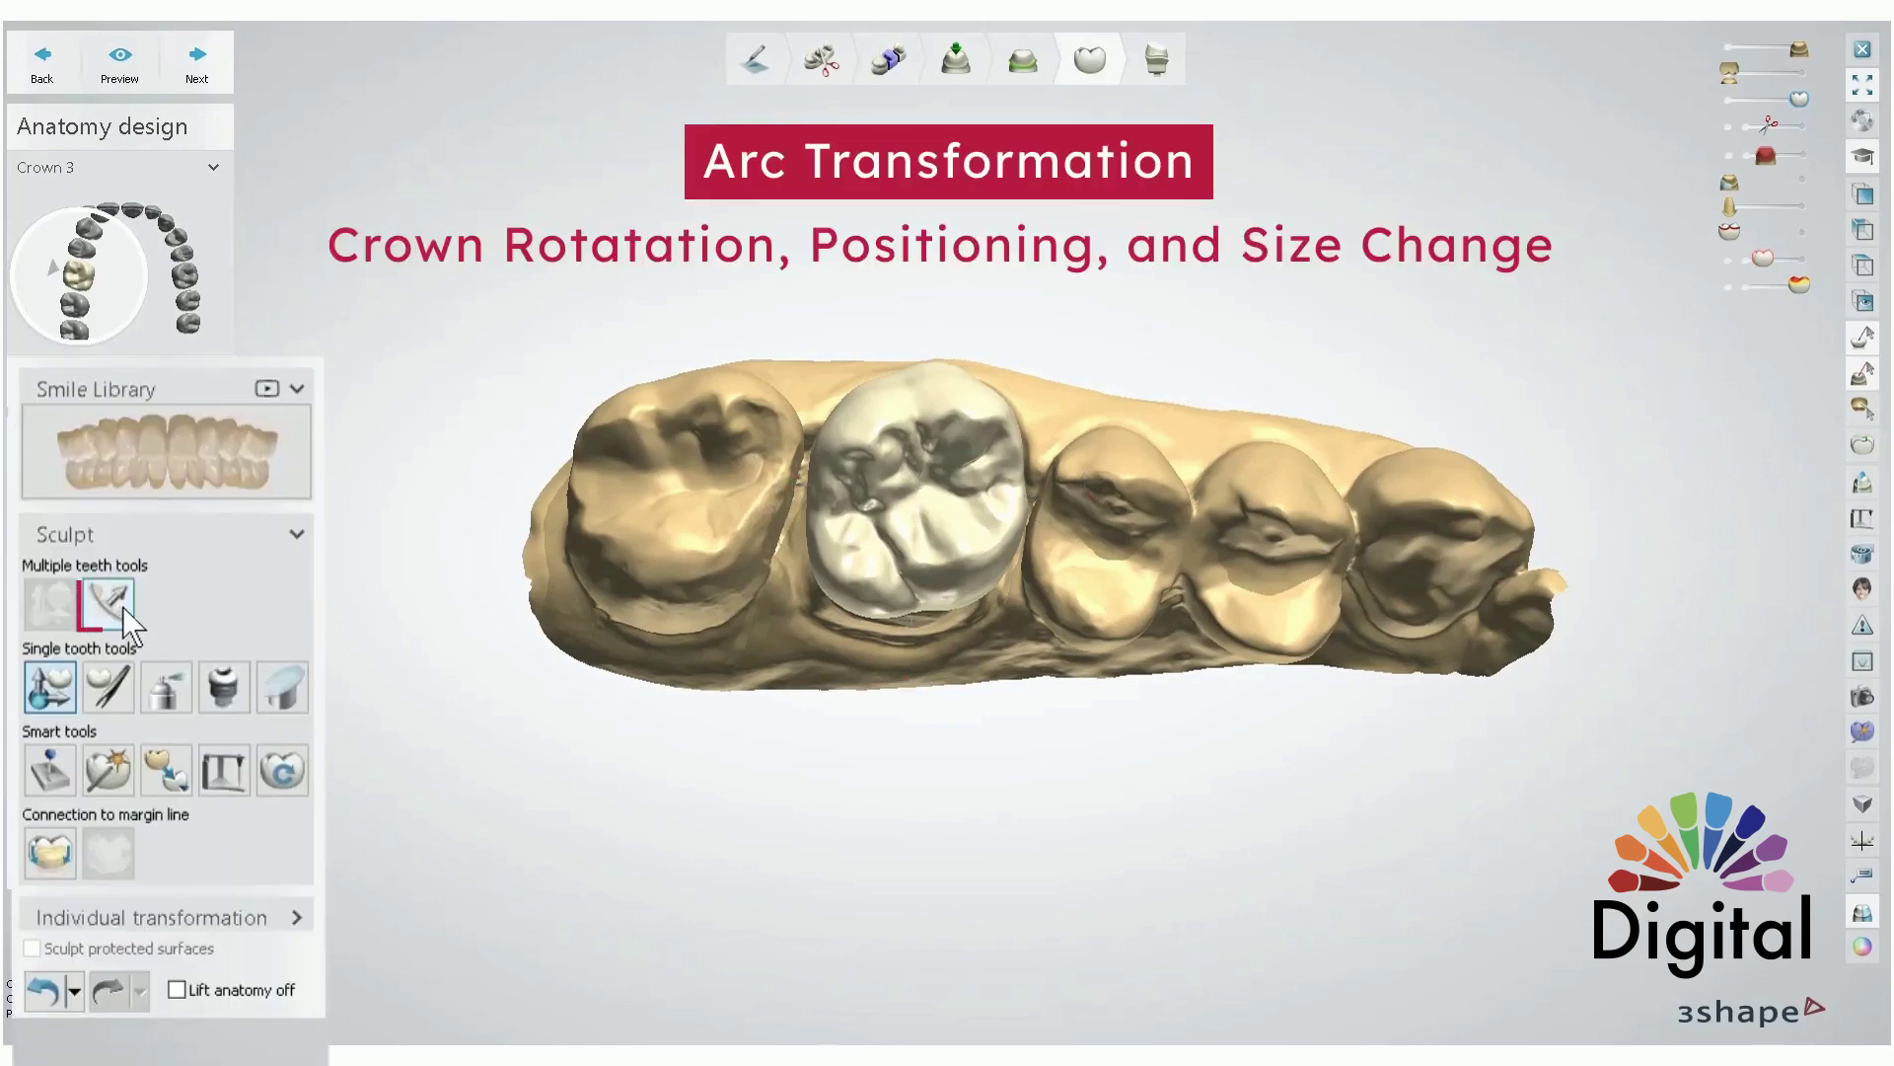
- Rotate Crown 3 around its center and enlarge it slightly with Arc Transformation
{"action": "left_click", "coordinate": [124, 608]}
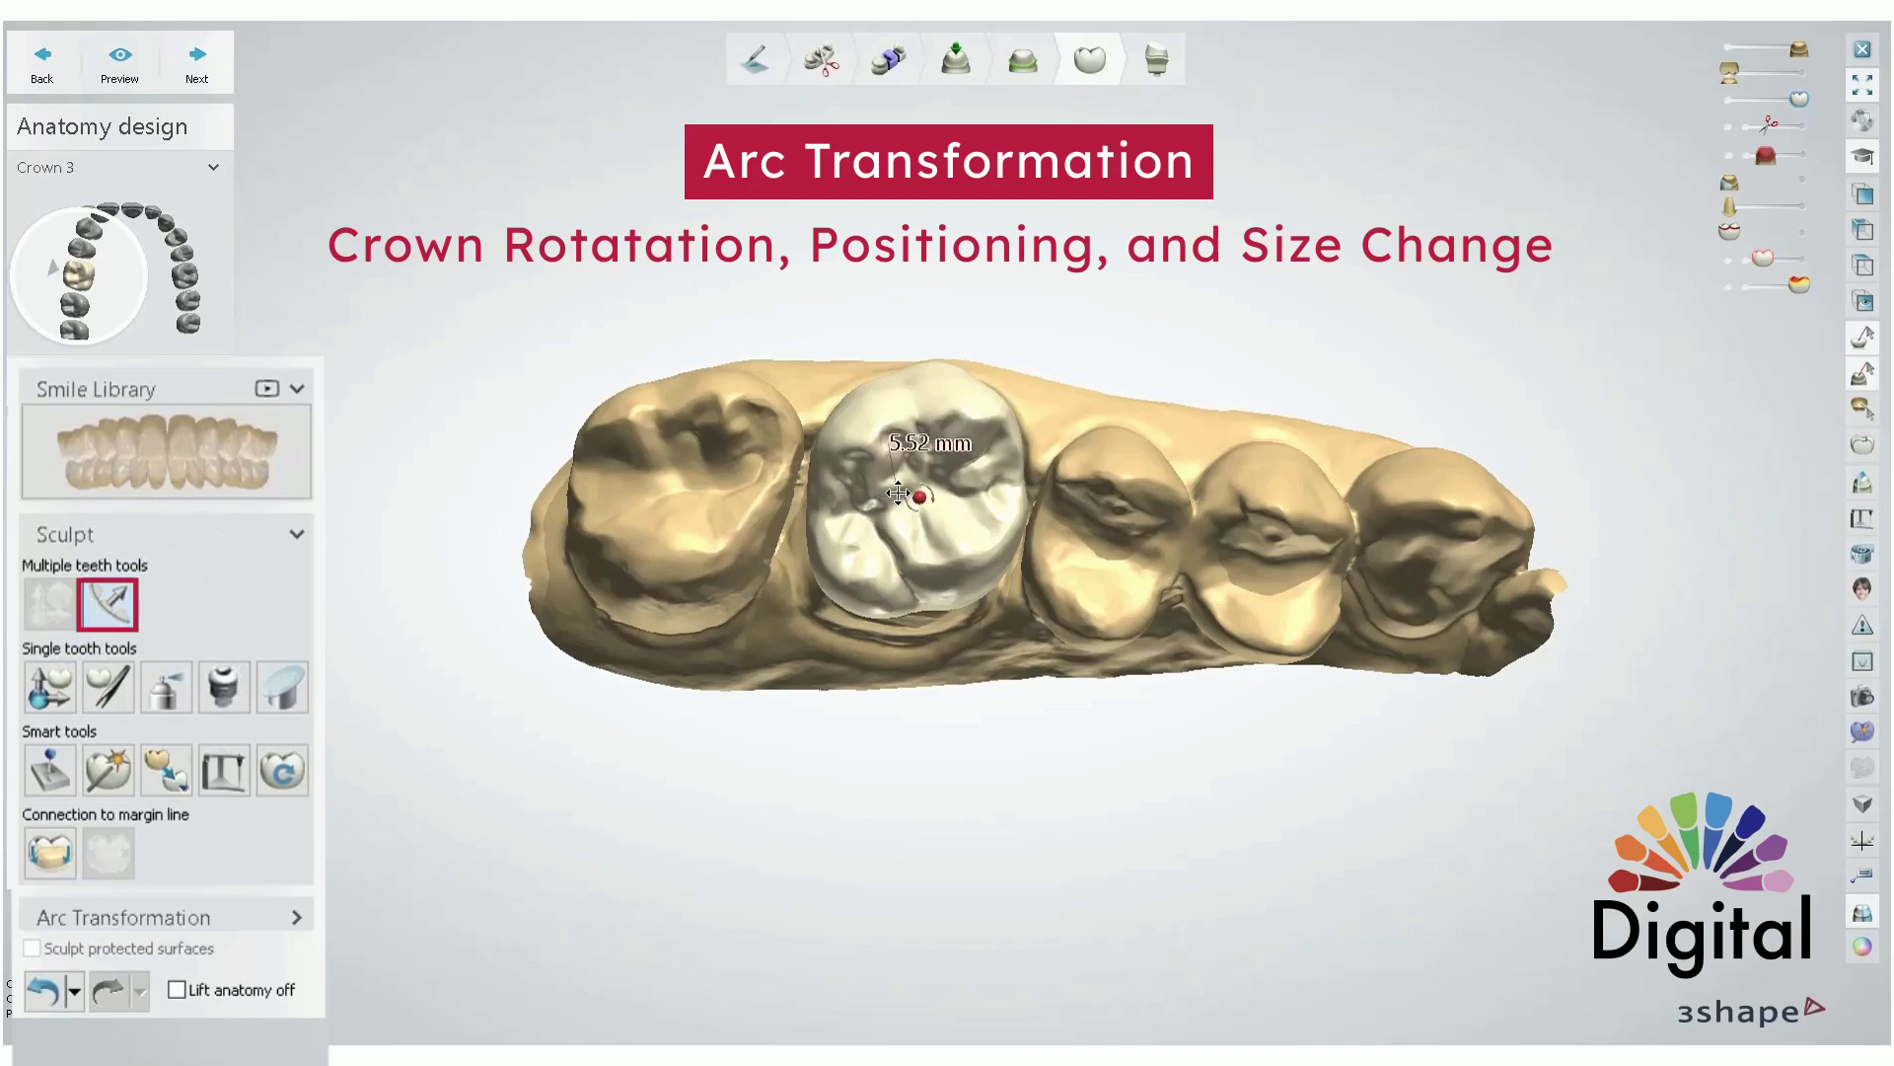
{"action": "scroll", "coordinate": [932, 498], "scroll_direction": "up", "scroll_amount": 3}
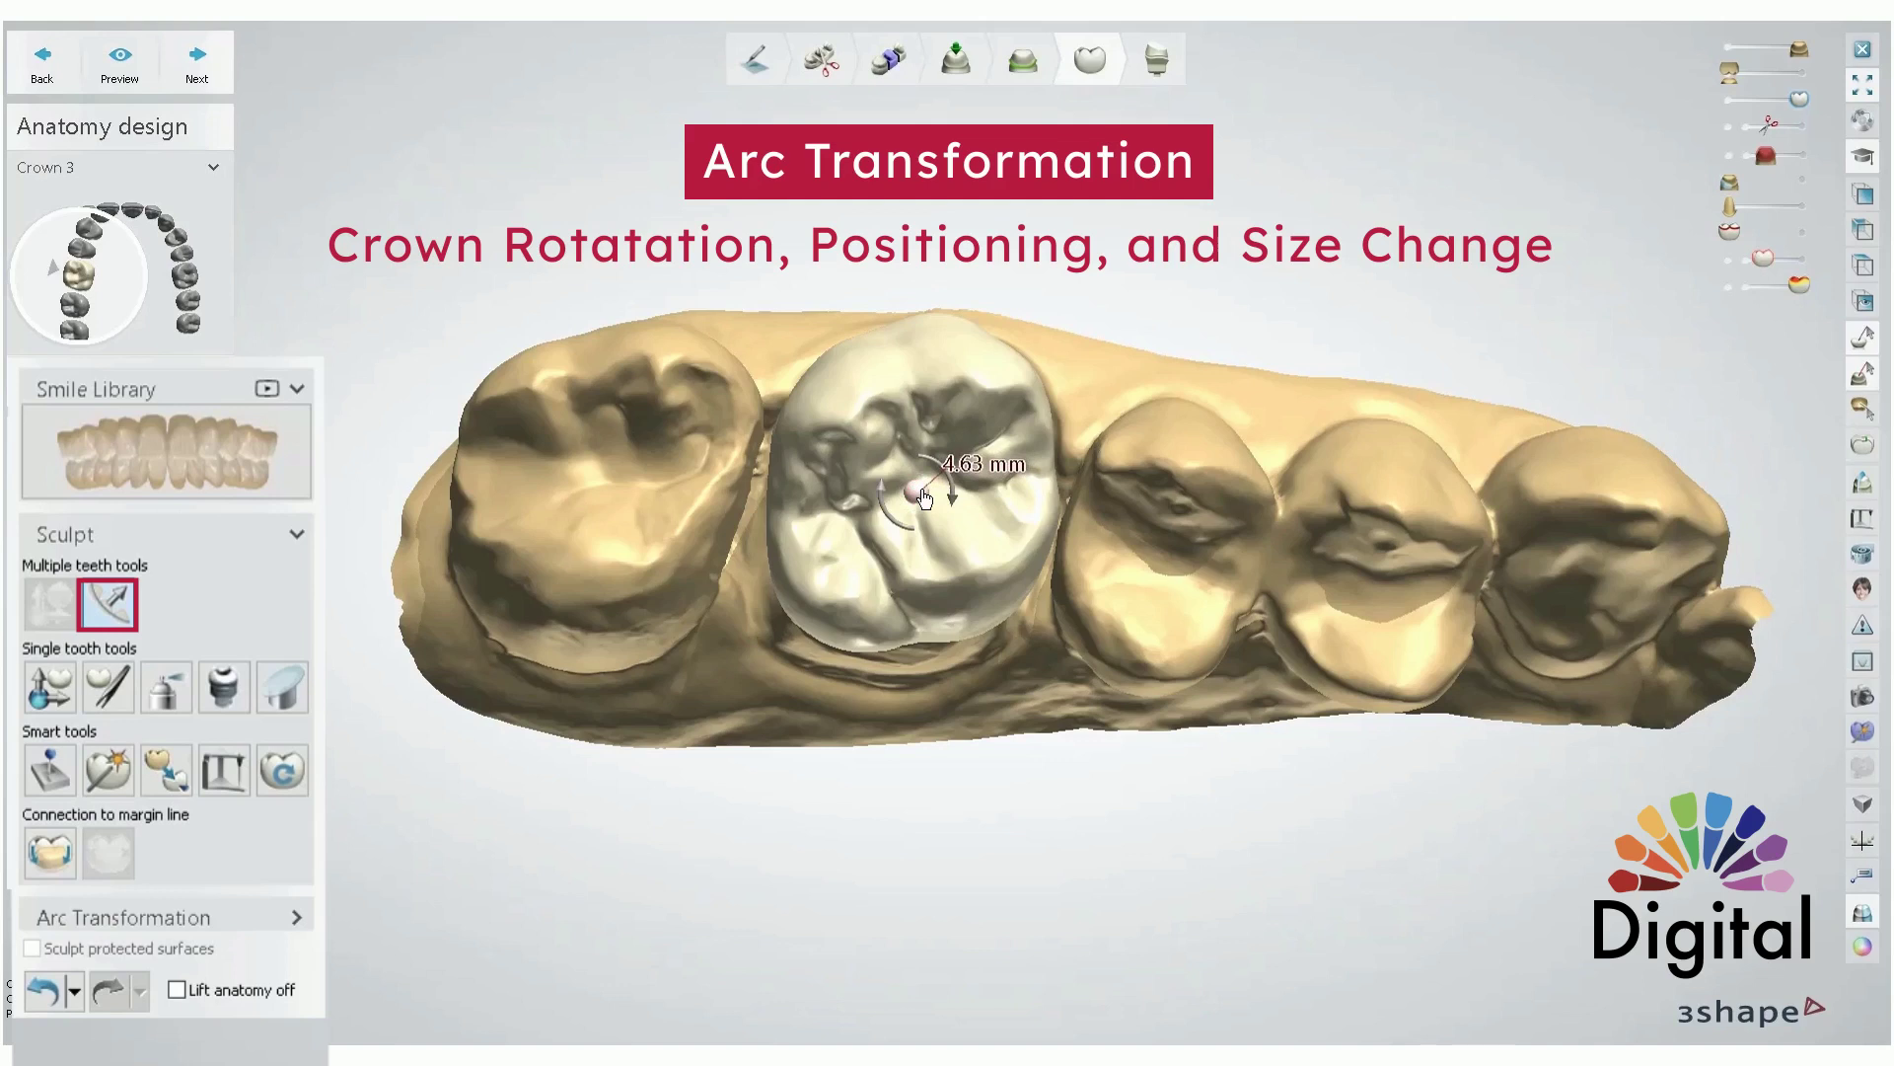
{"action": "left_click_drag", "start_coordinate": [924, 498], "coordinate": [924, 498]}
{"action": "mouse_move", "coordinate": [925, 494]}
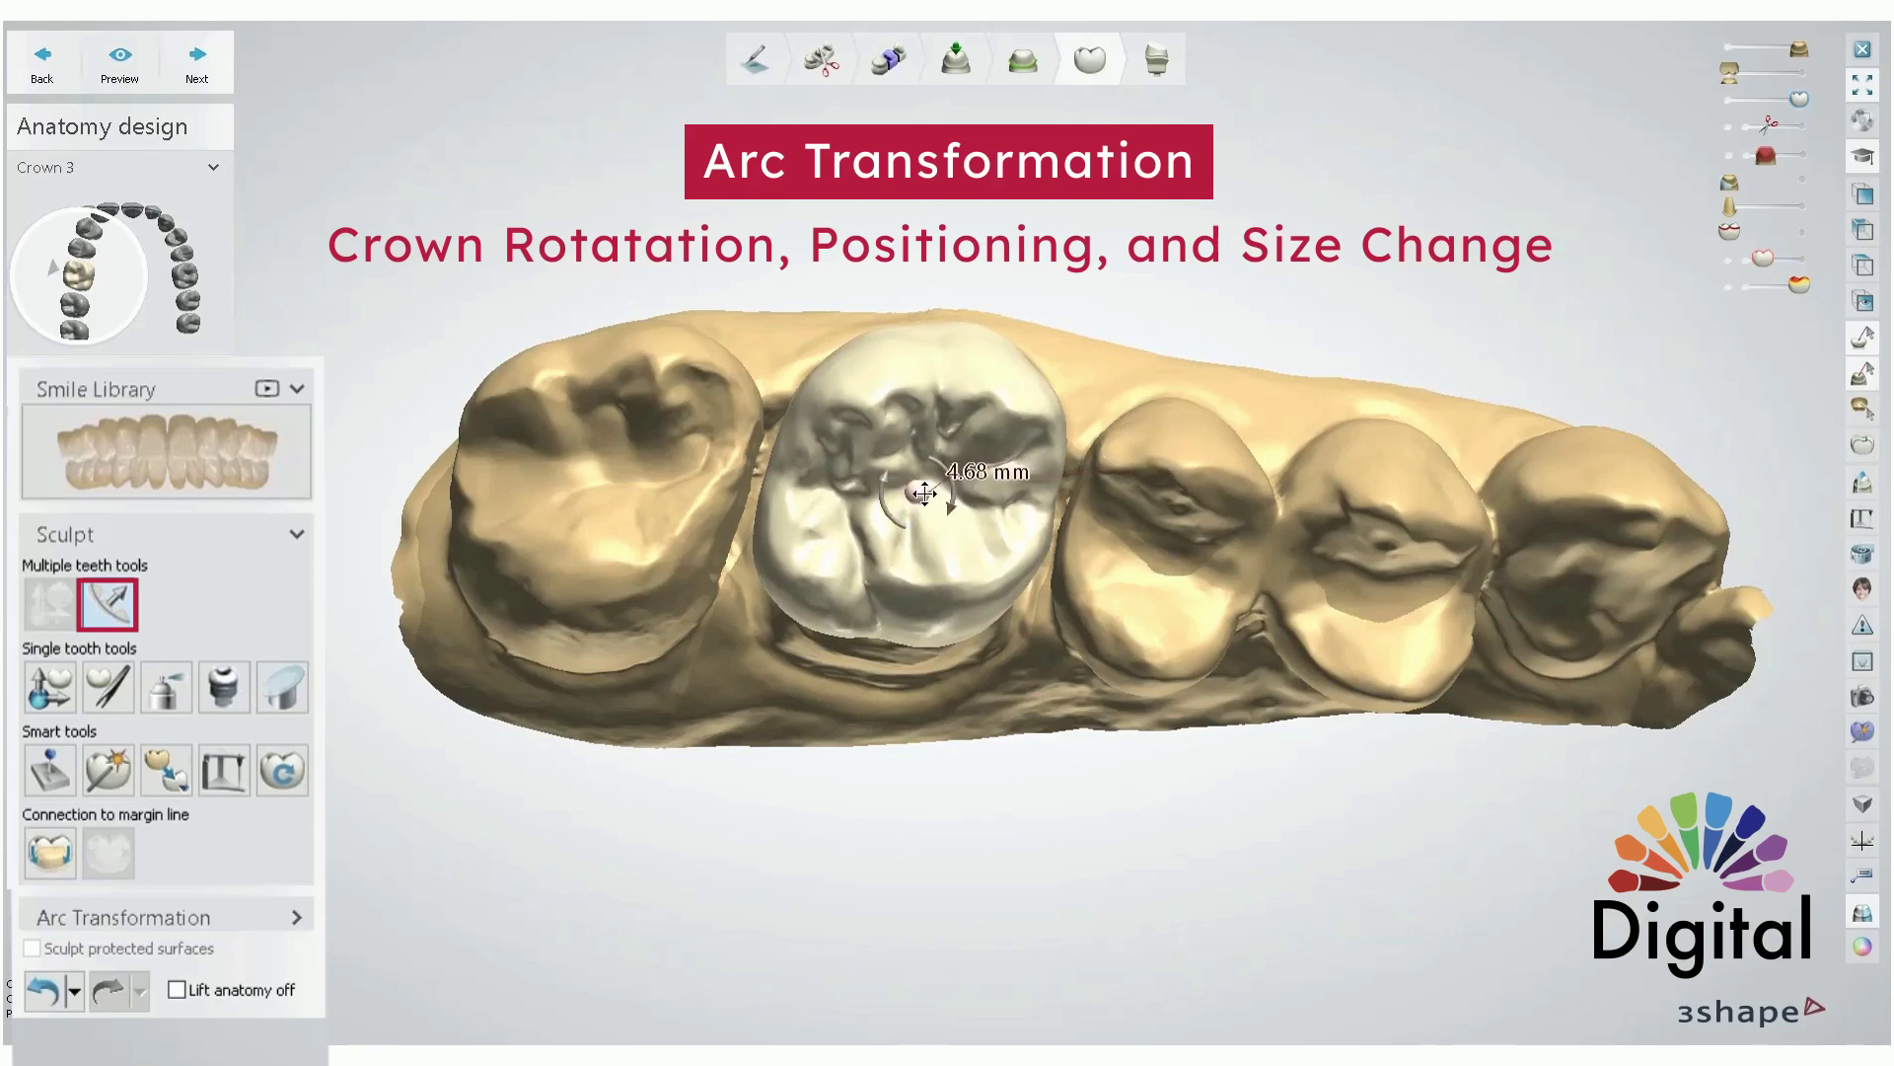
{"action": "mouse_move", "coordinate": [1000, 565]}
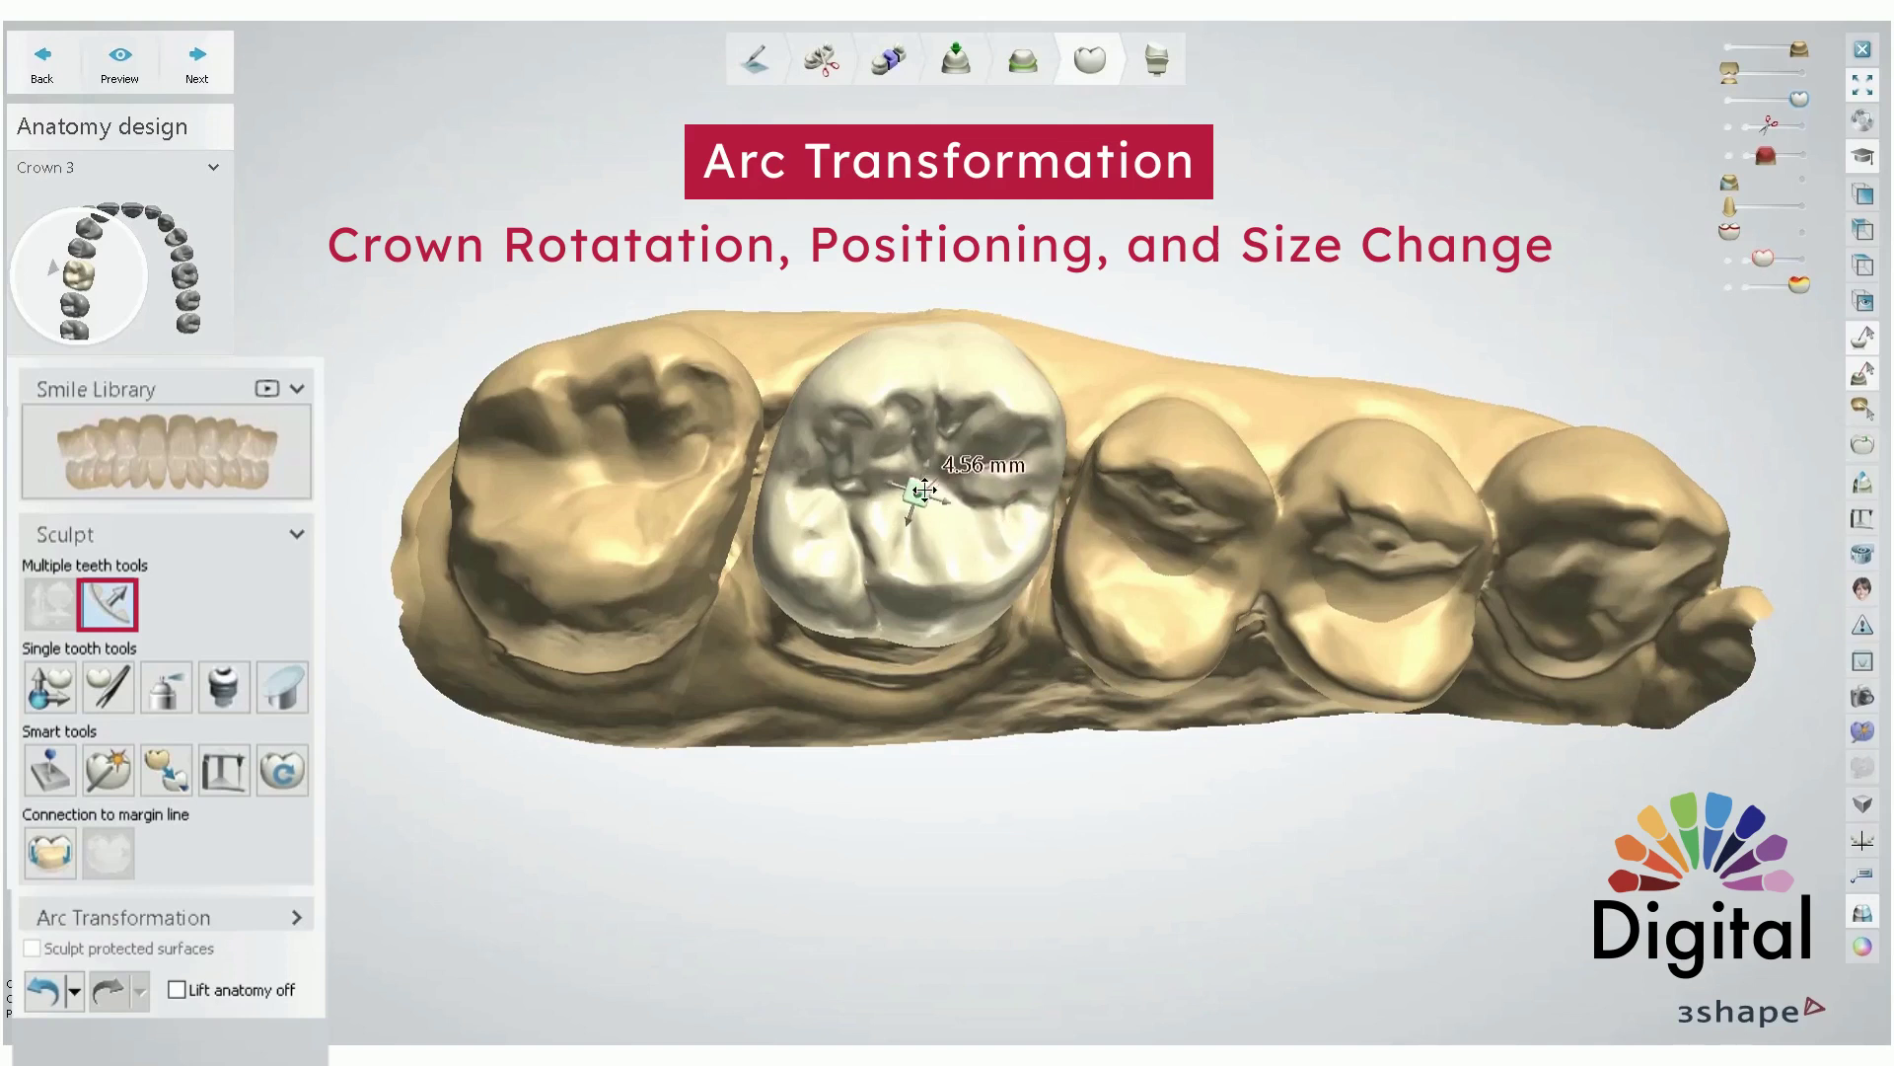
{"action": "left_click_drag", "start_coordinate": [924, 496], "coordinate": [918, 500]}
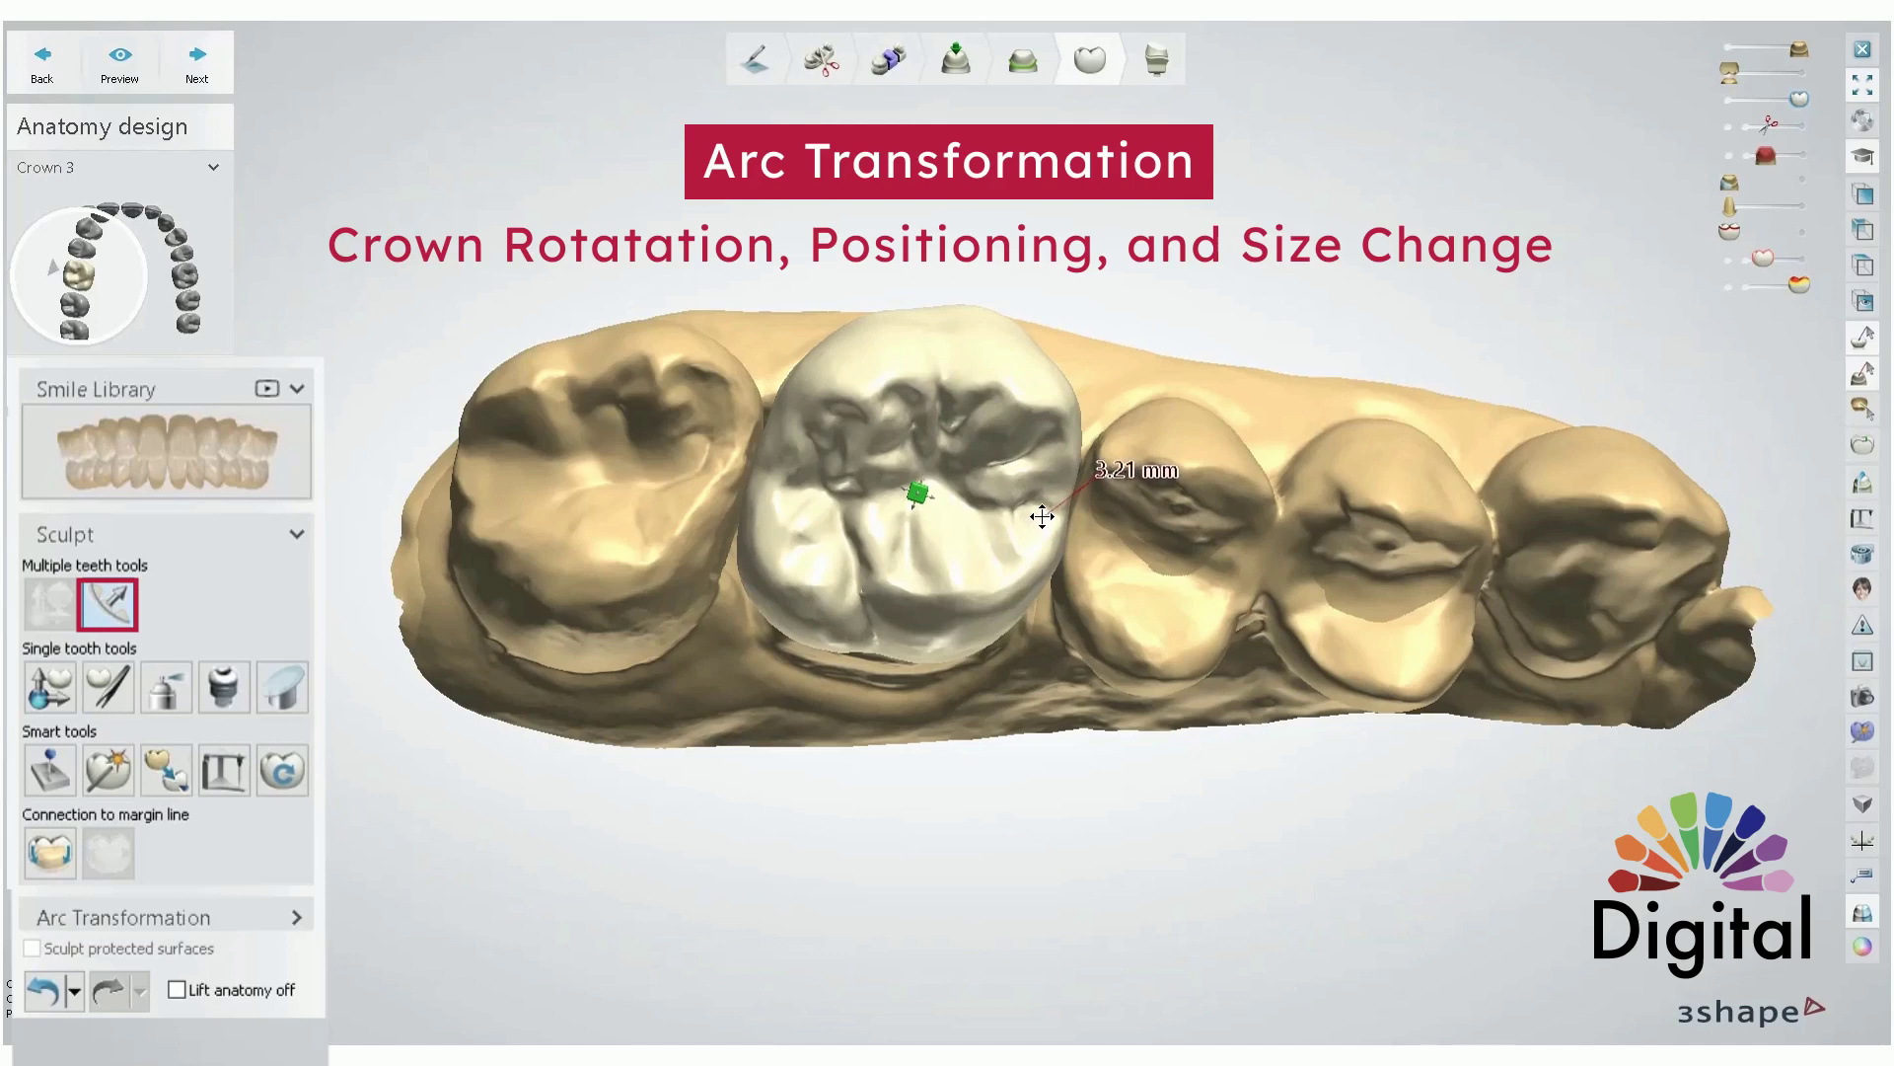
- Position Crown 3 between its neighboring teeth from the occlusal view, and adjust its height from the side
{"action": "mouse_move", "coordinate": [1041, 513]}
{"action": "left_mouse_down"}
{"action": "mouse_move", "coordinate": [1019, 550]}
{"action": "mouse_move", "coordinate": [1045, 523]}
{"action": "mouse_move", "coordinate": [1015, 542]}
{"action": "mouse_move", "coordinate": [1032, 535]}
{"action": "left_mouse_up"}
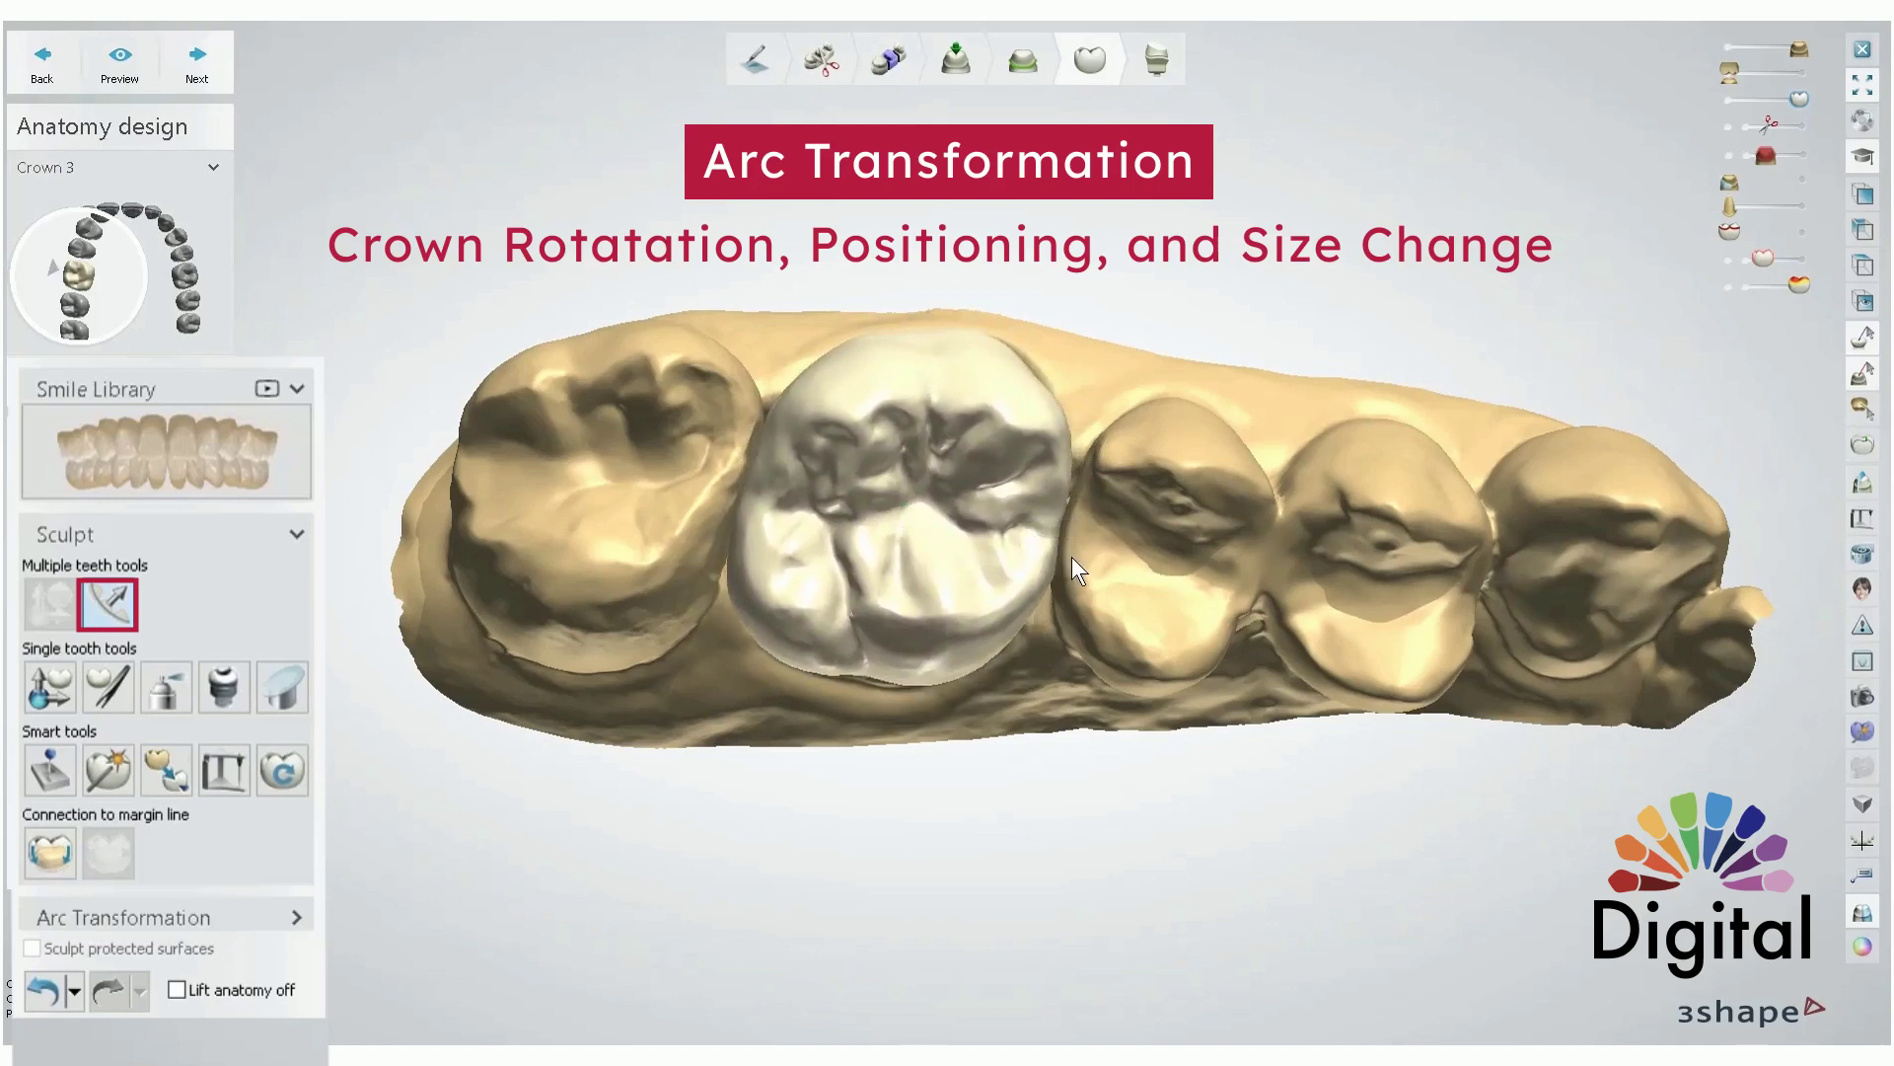
{"action": "scroll", "coordinate": [1069, 542], "scroll_direction": "down", "scroll_amount": 3}
{"action": "right_click_drag", "start_coordinate": [1076, 381], "coordinate": [1069, 541]}
{"action": "left_click_drag", "start_coordinate": [1023, 542], "coordinate": [1027, 486]}
{"action": "right_click_drag", "start_coordinate": [1120, 689], "coordinate": [1125, 521]}
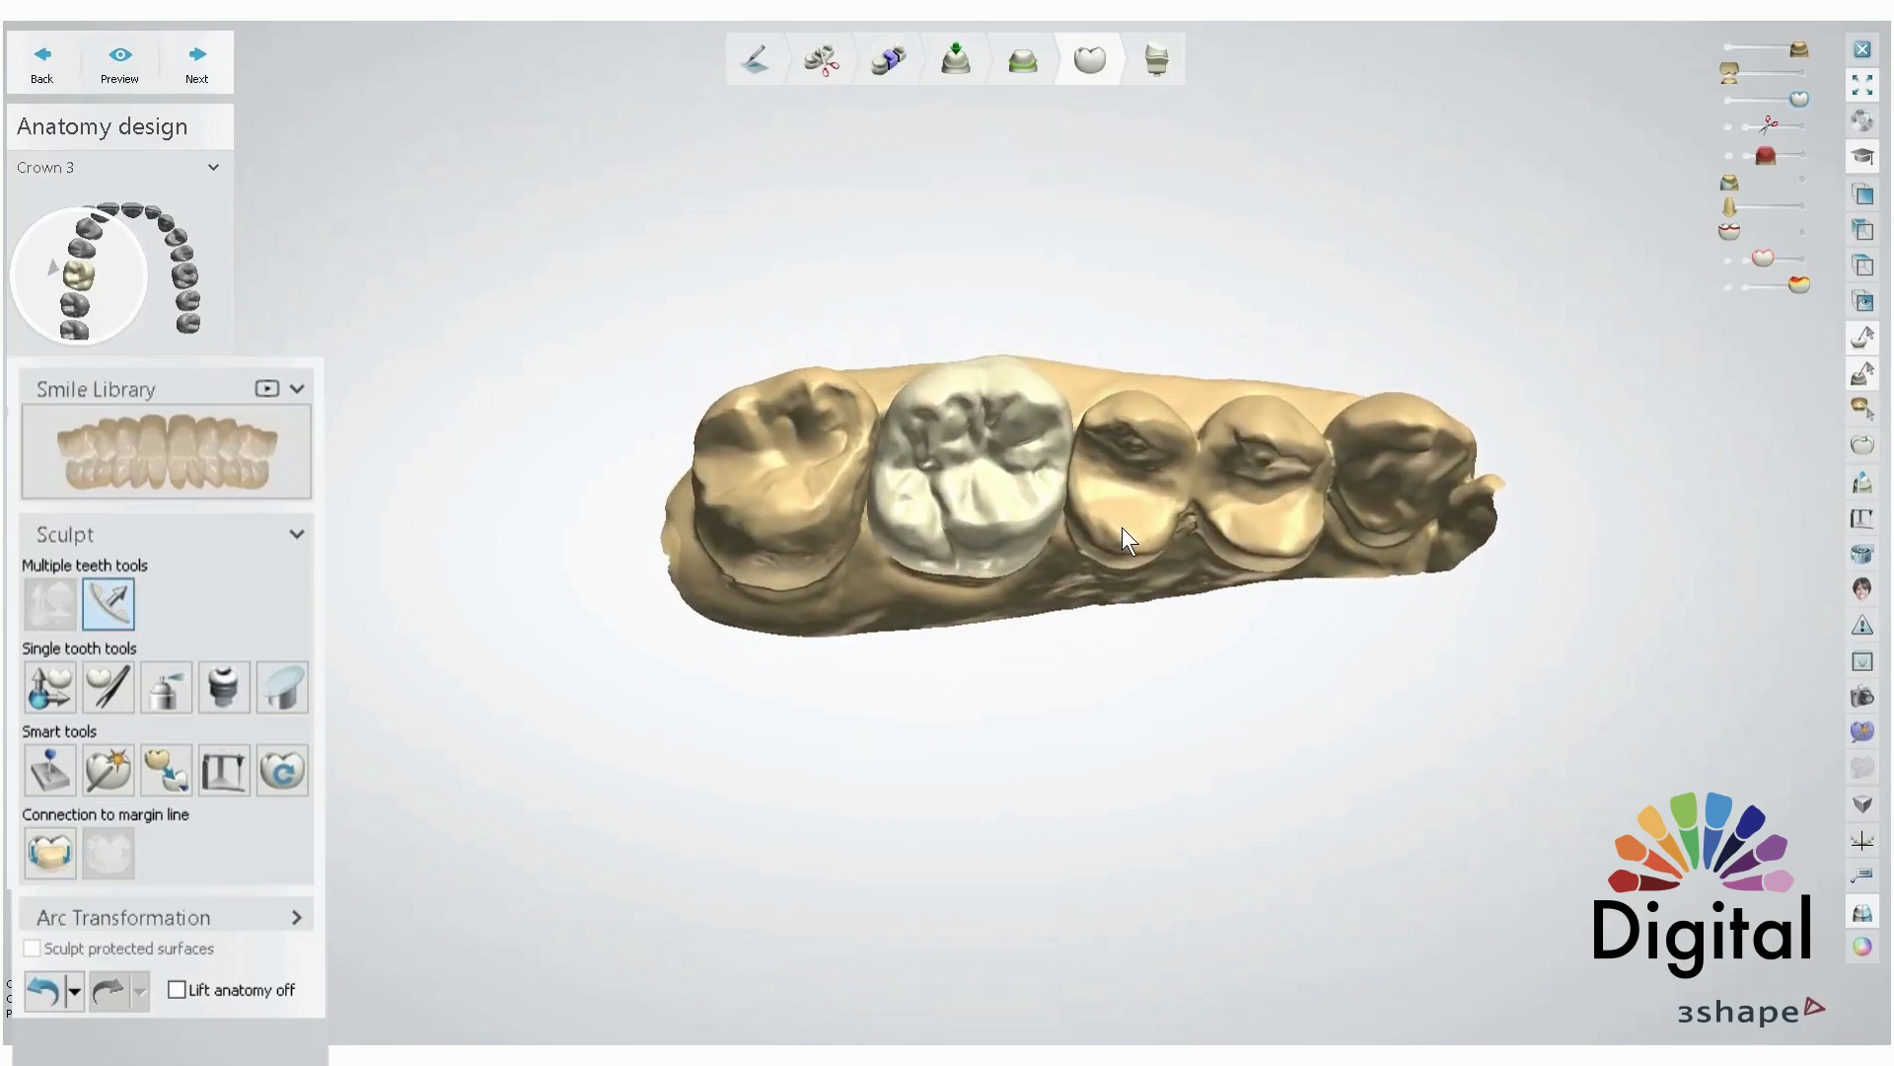
- Fine-tune Crown 3's rotation and widen its two opposite outer sides using the separate control dots of Individual transformation
{"action": "left_click", "coordinate": [44, 686]}
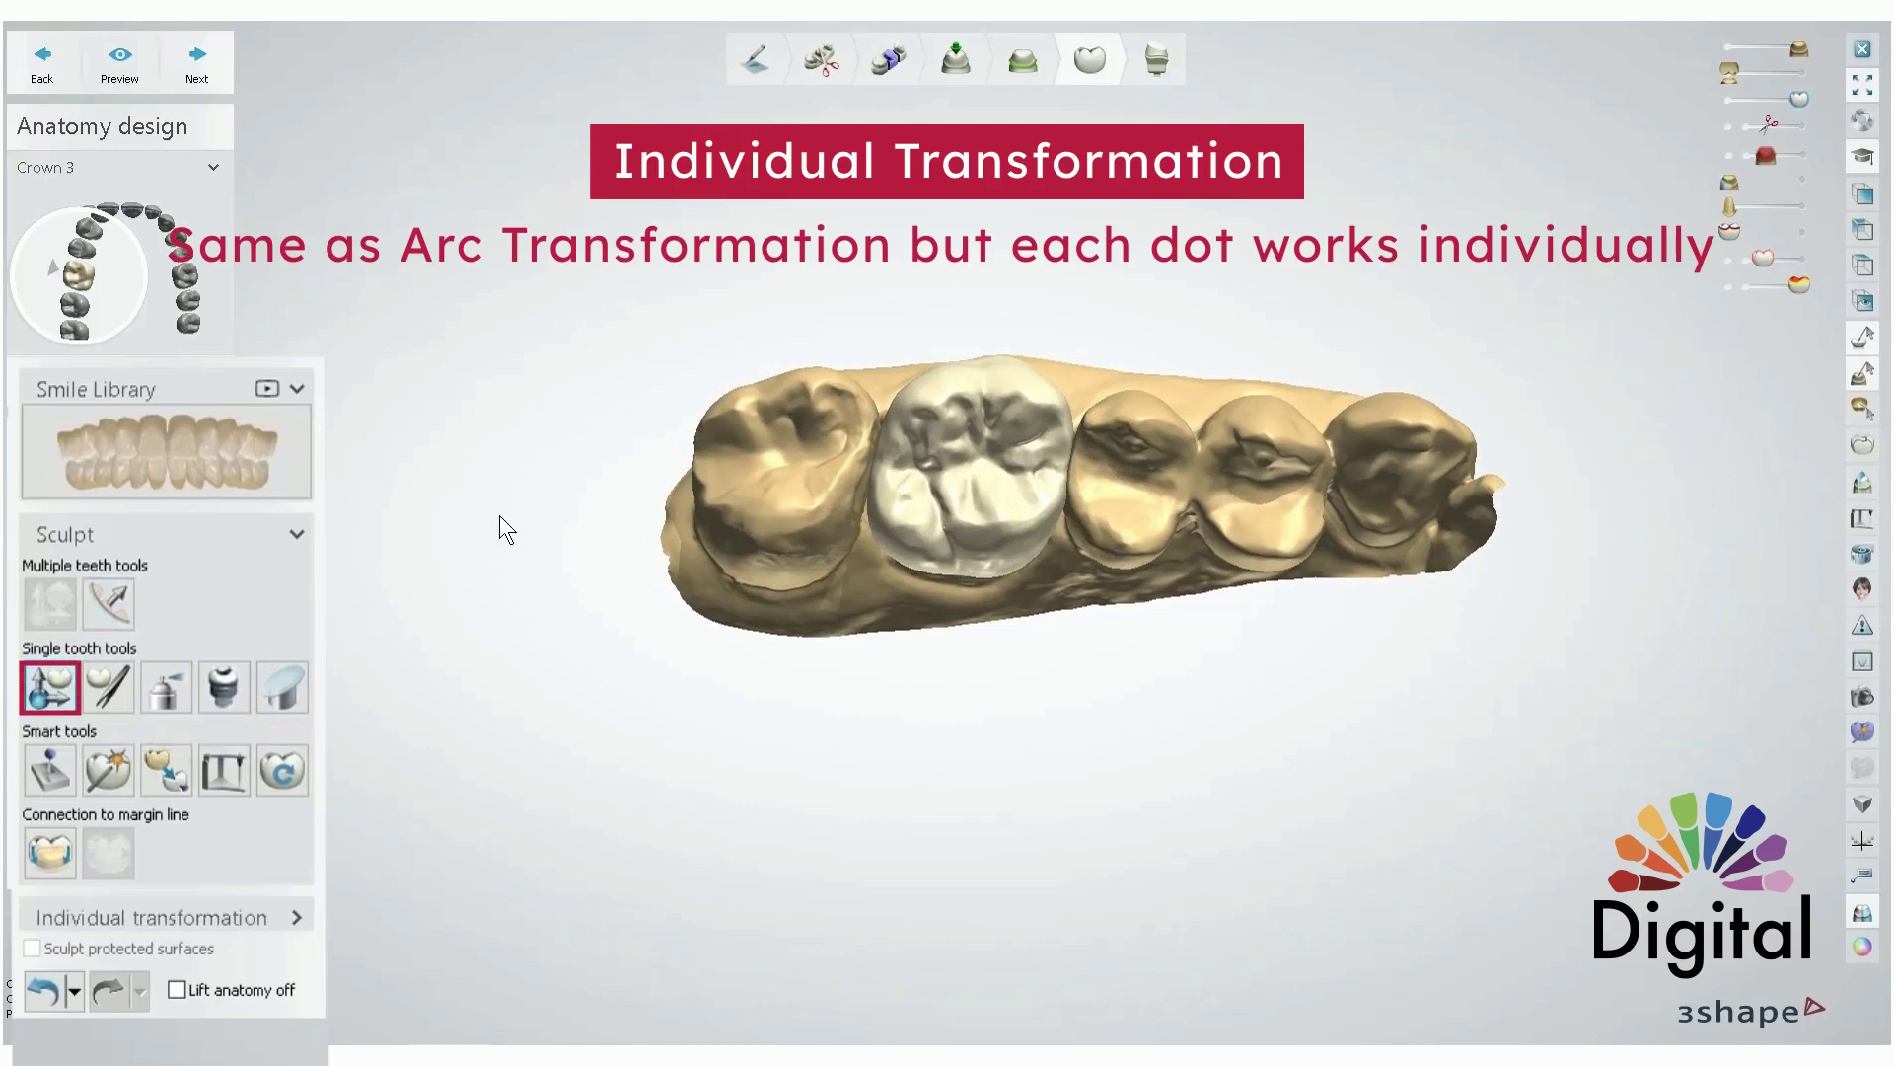
{"action": "scroll", "coordinate": [1006, 466], "scroll_direction": "up", "scroll_amount": 2}
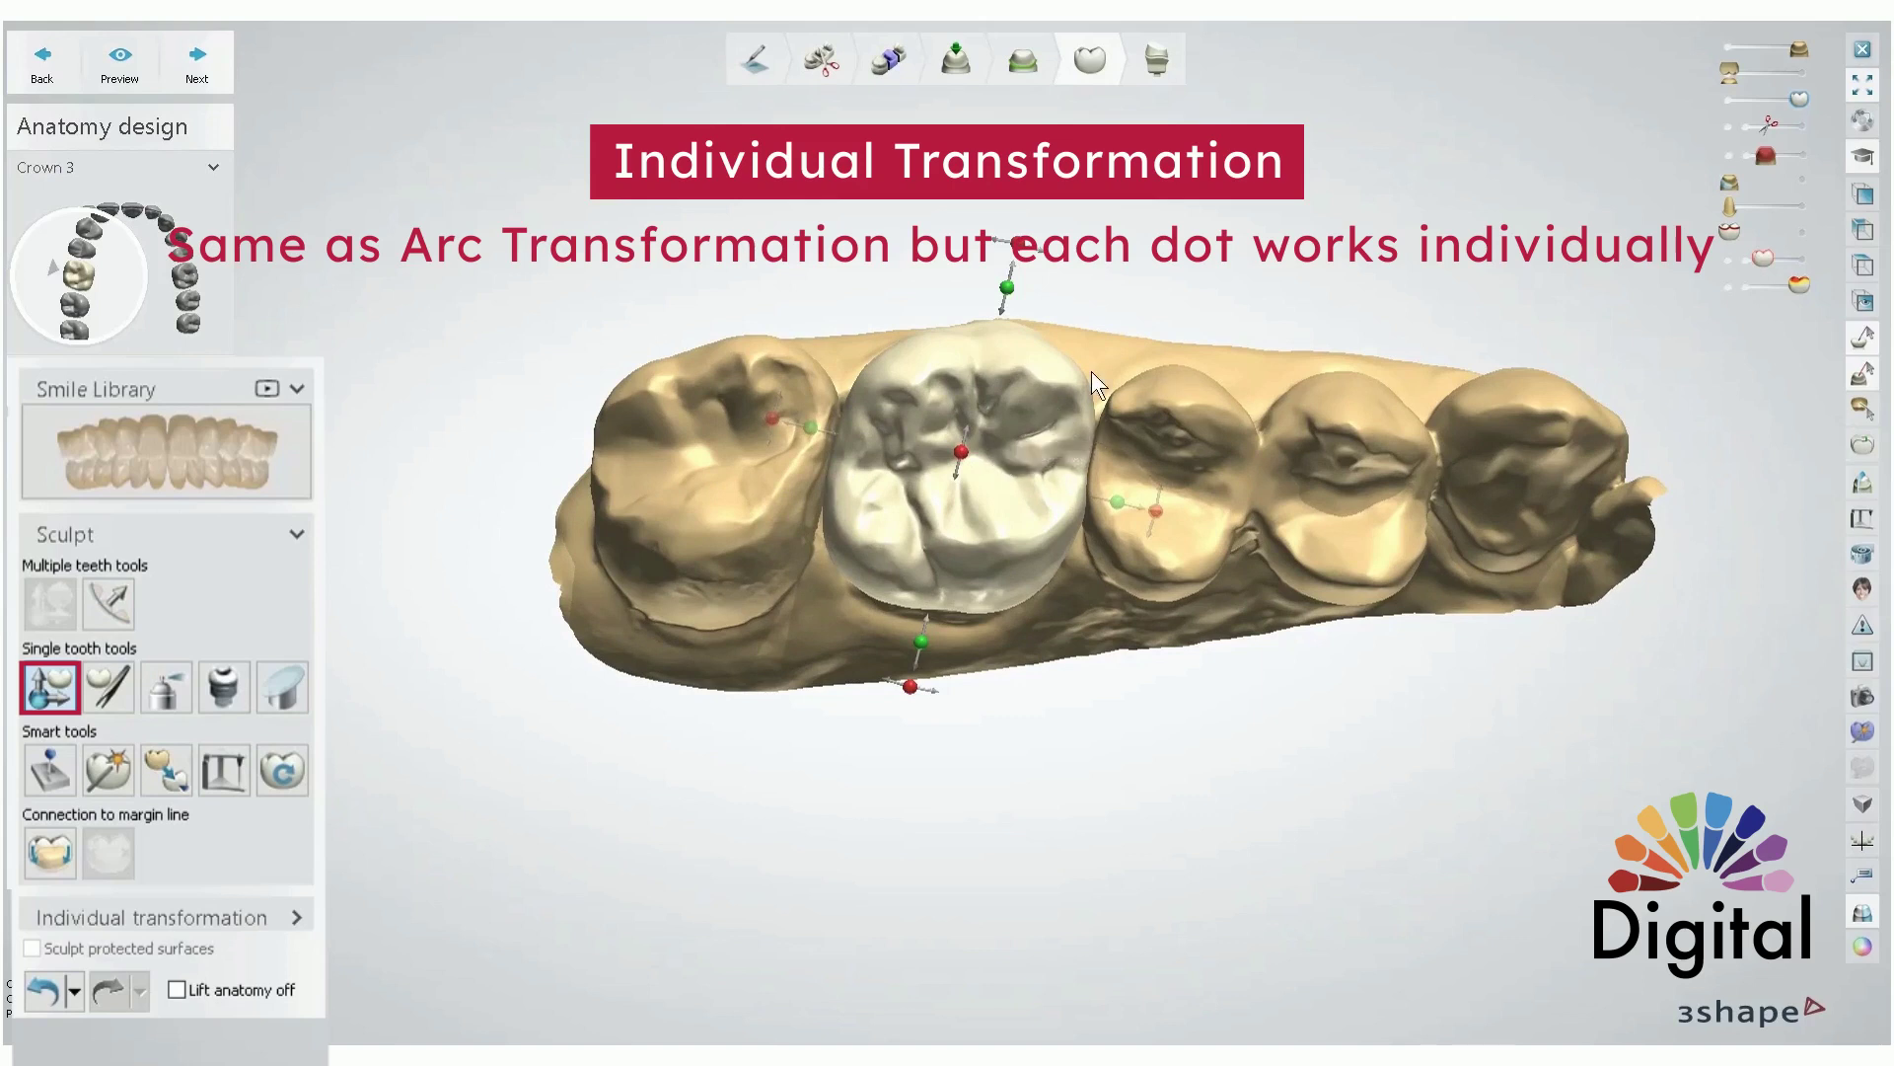
{"action": "left_click_drag", "start_coordinate": [963, 452], "coordinate": [963, 446]}
{"action": "mouse_move", "coordinate": [1157, 512]}
{"action": "left_mouse_down"}
{"action": "mouse_move", "coordinate": [1160, 496]}
{"action": "mouse_move", "coordinate": [1163, 512]}
{"action": "left_mouse_up"}
{"action": "mouse_move", "coordinate": [1007, 286]}
{"action": "left_mouse_down"}
{"action": "mouse_move", "coordinate": [1008, 258]}
{"action": "mouse_move", "coordinate": [992, 302]}
{"action": "mouse_move", "coordinate": [1006, 282]}
{"action": "left_mouse_up"}
{"action": "left_click_drag", "start_coordinate": [928, 647], "coordinate": [917, 645]}
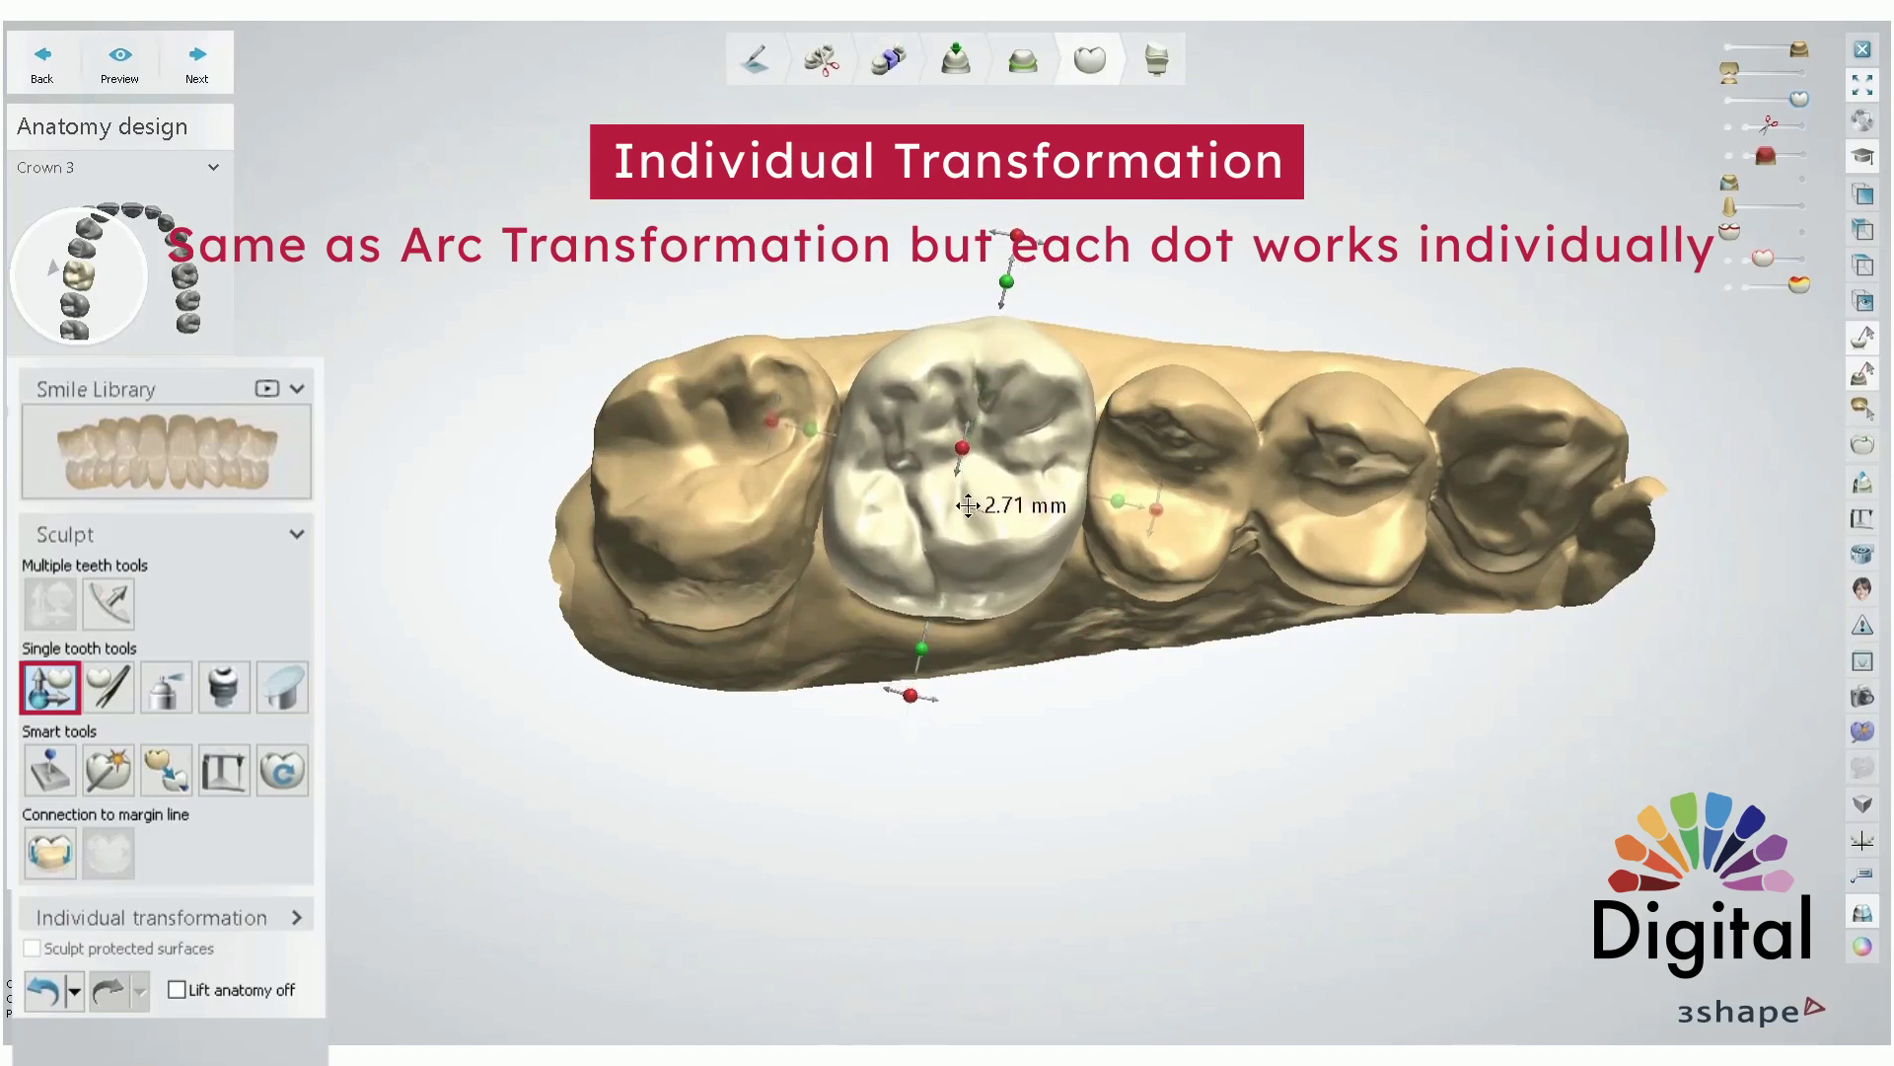
- Shift Crown 3 slightly from the occlusal view and tilt it from the side with its red rotation dot
{"action": "scroll", "coordinate": [962, 494], "scroll_direction": "down", "scroll_amount": 2}
{"action": "left_click_drag", "start_coordinate": [1109, 503], "coordinate": [1107, 499]}
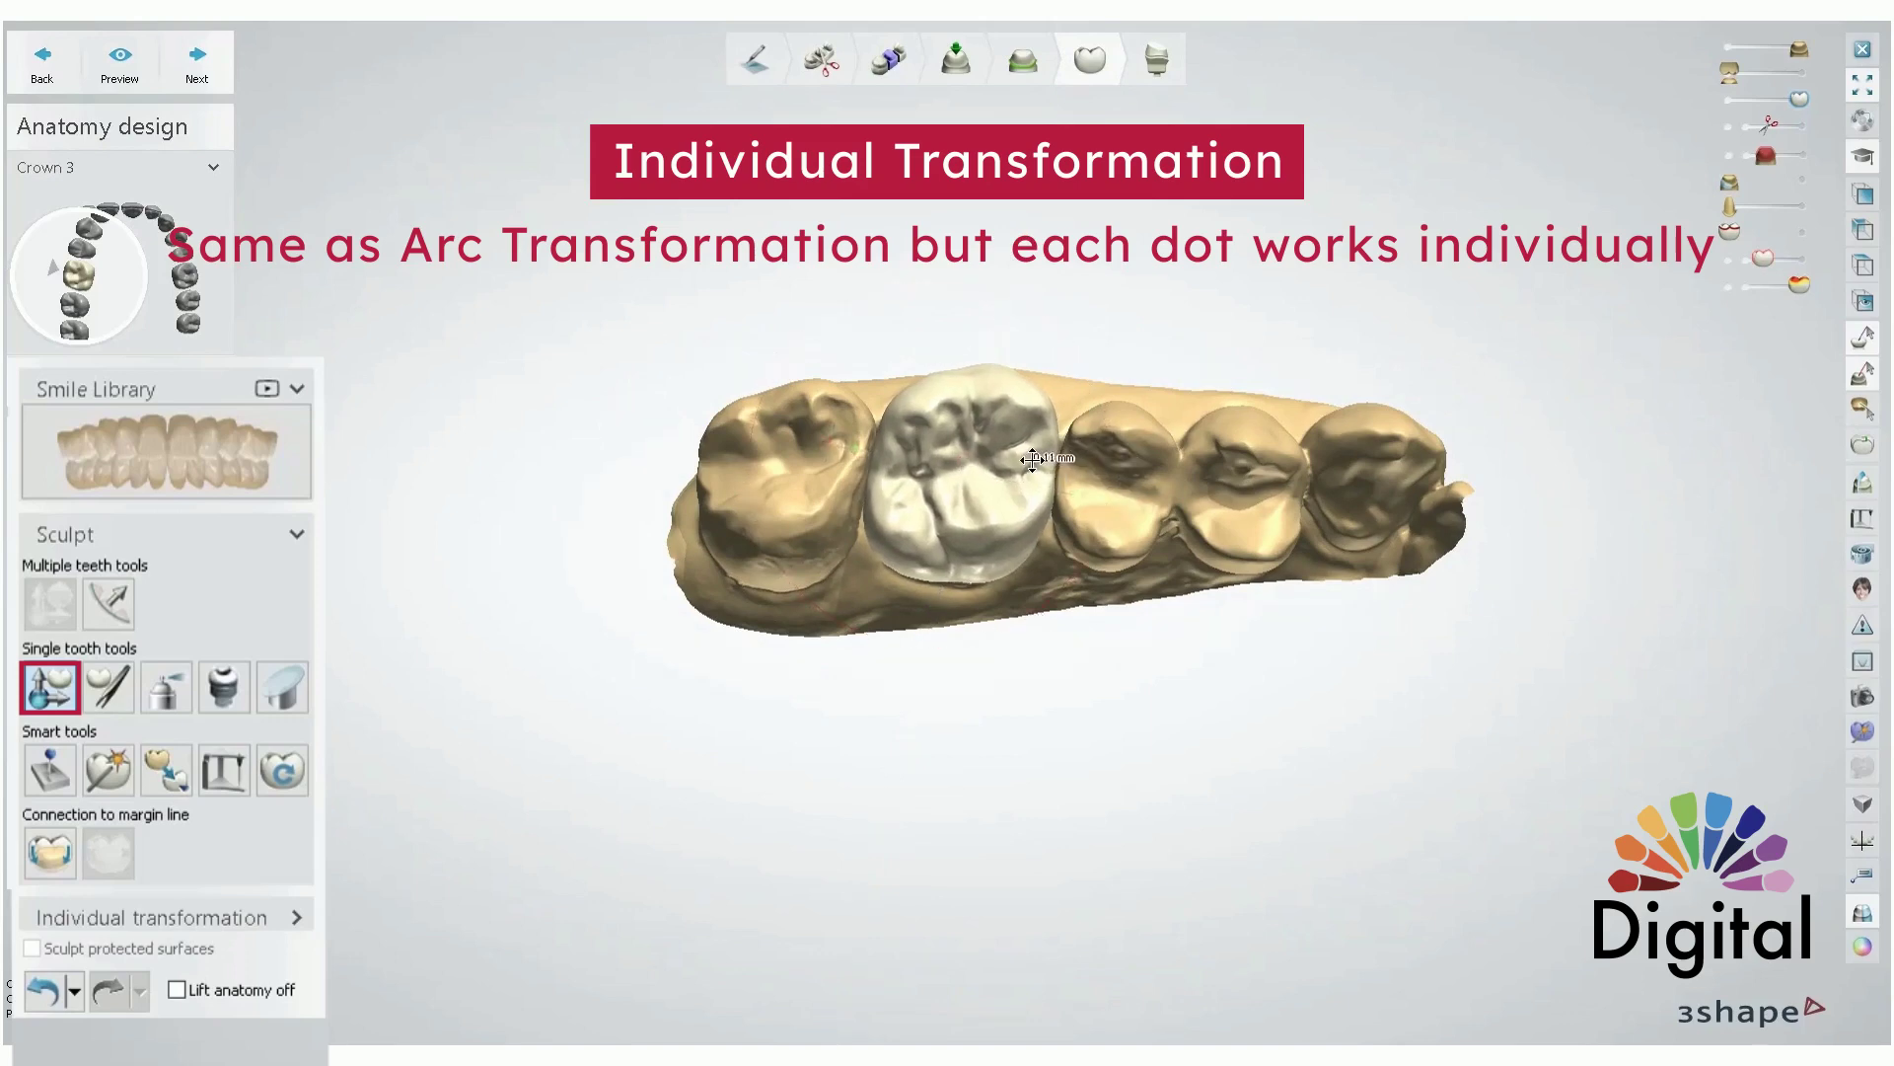
{"action": "right_click_drag", "start_coordinate": [1112, 353], "coordinate": [1093, 530]}
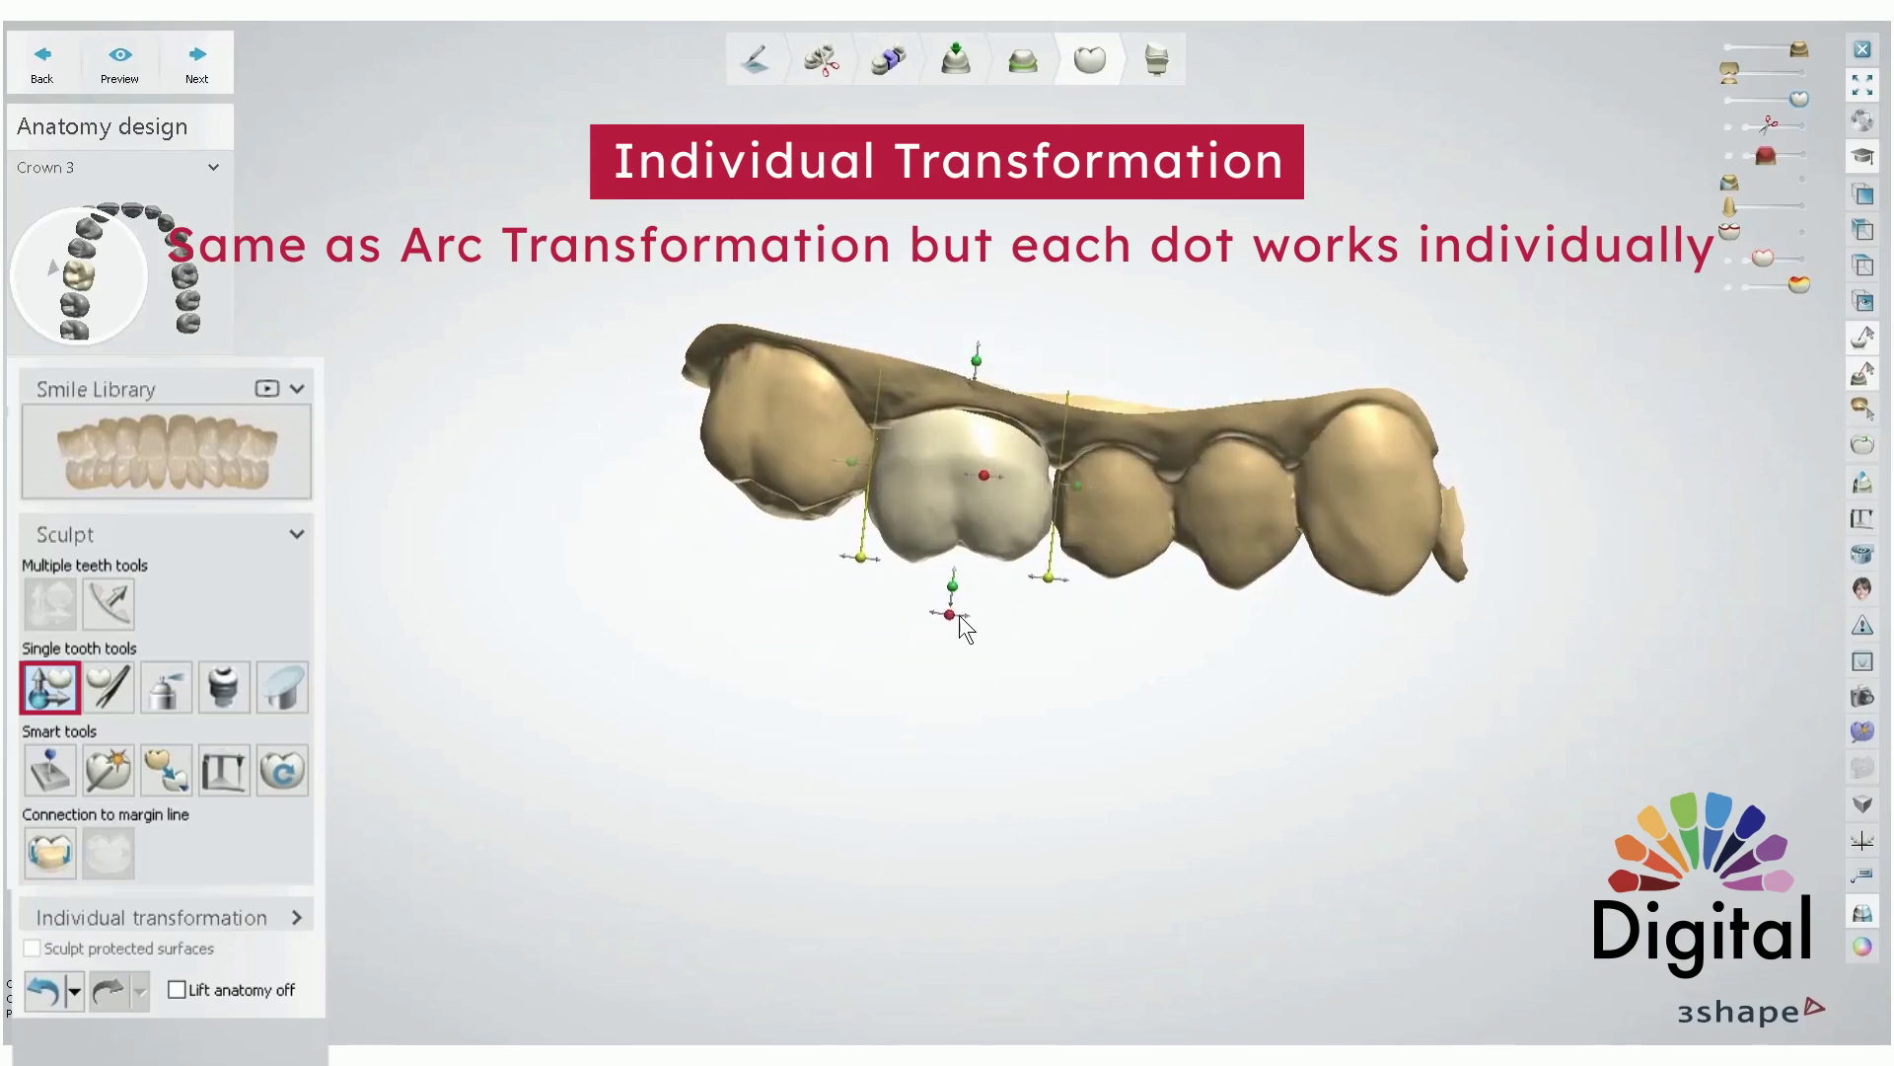
{"action": "left_click_drag", "start_coordinate": [953, 614], "coordinate": [931, 612]}
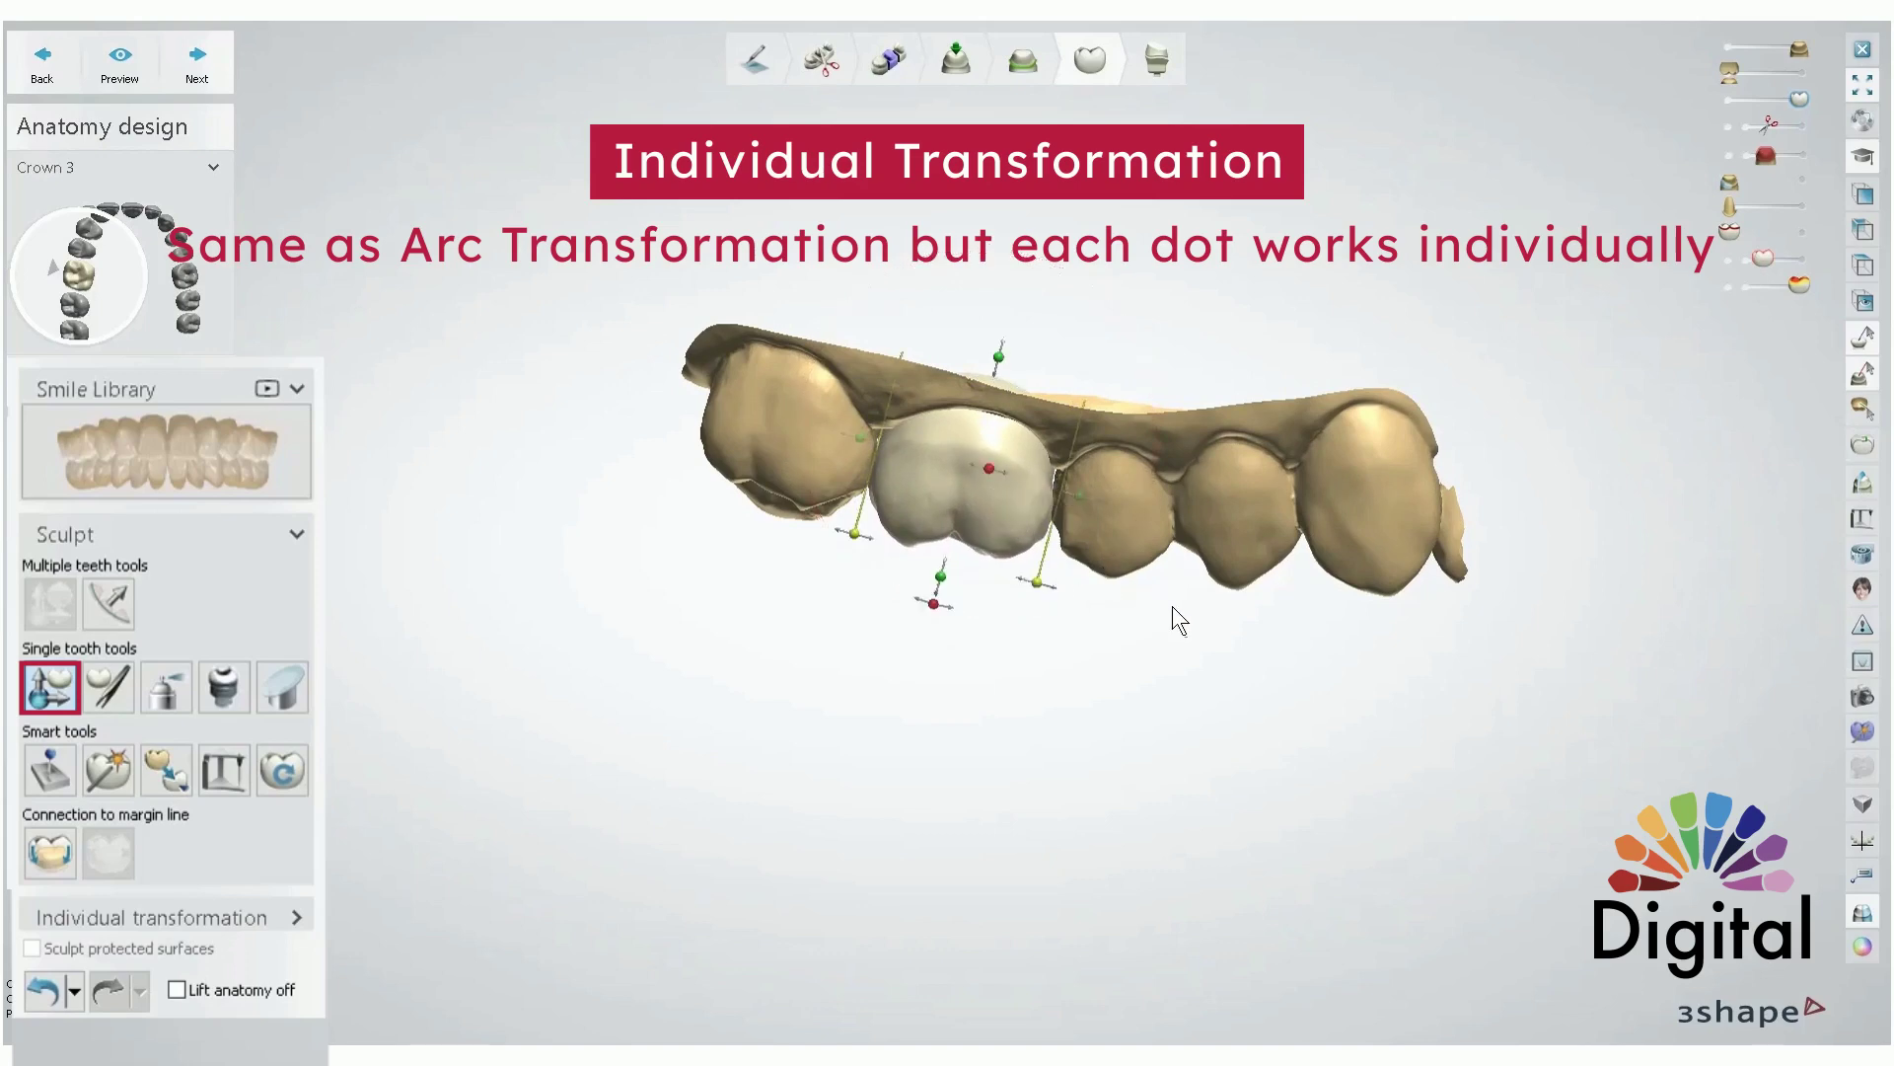
{"action": "right_click_drag", "start_coordinate": [1171, 618], "coordinate": [1192, 438]}
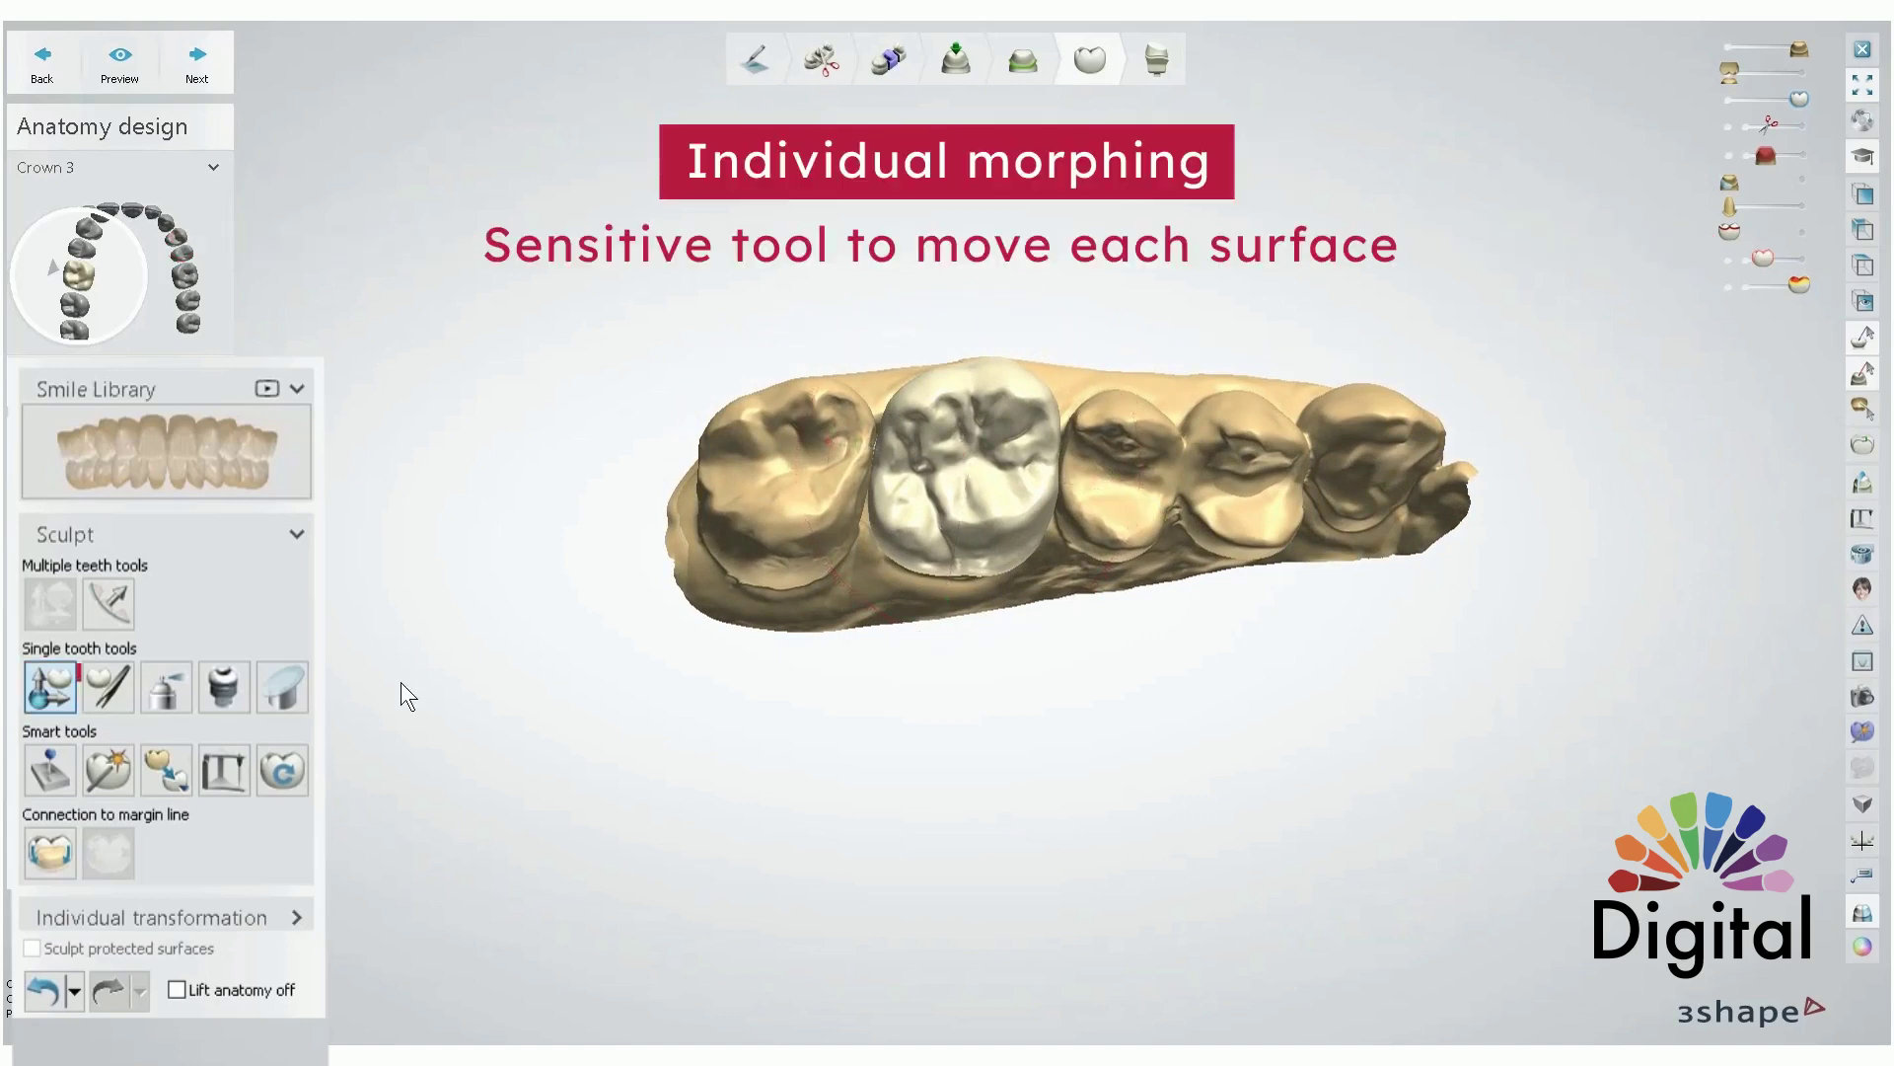
- Nudge Crown 3's outer surfaces and its contact toward the neighboring premolar with Individual morphing from the occlusal view
{"action": "left_click", "coordinate": [115, 699]}
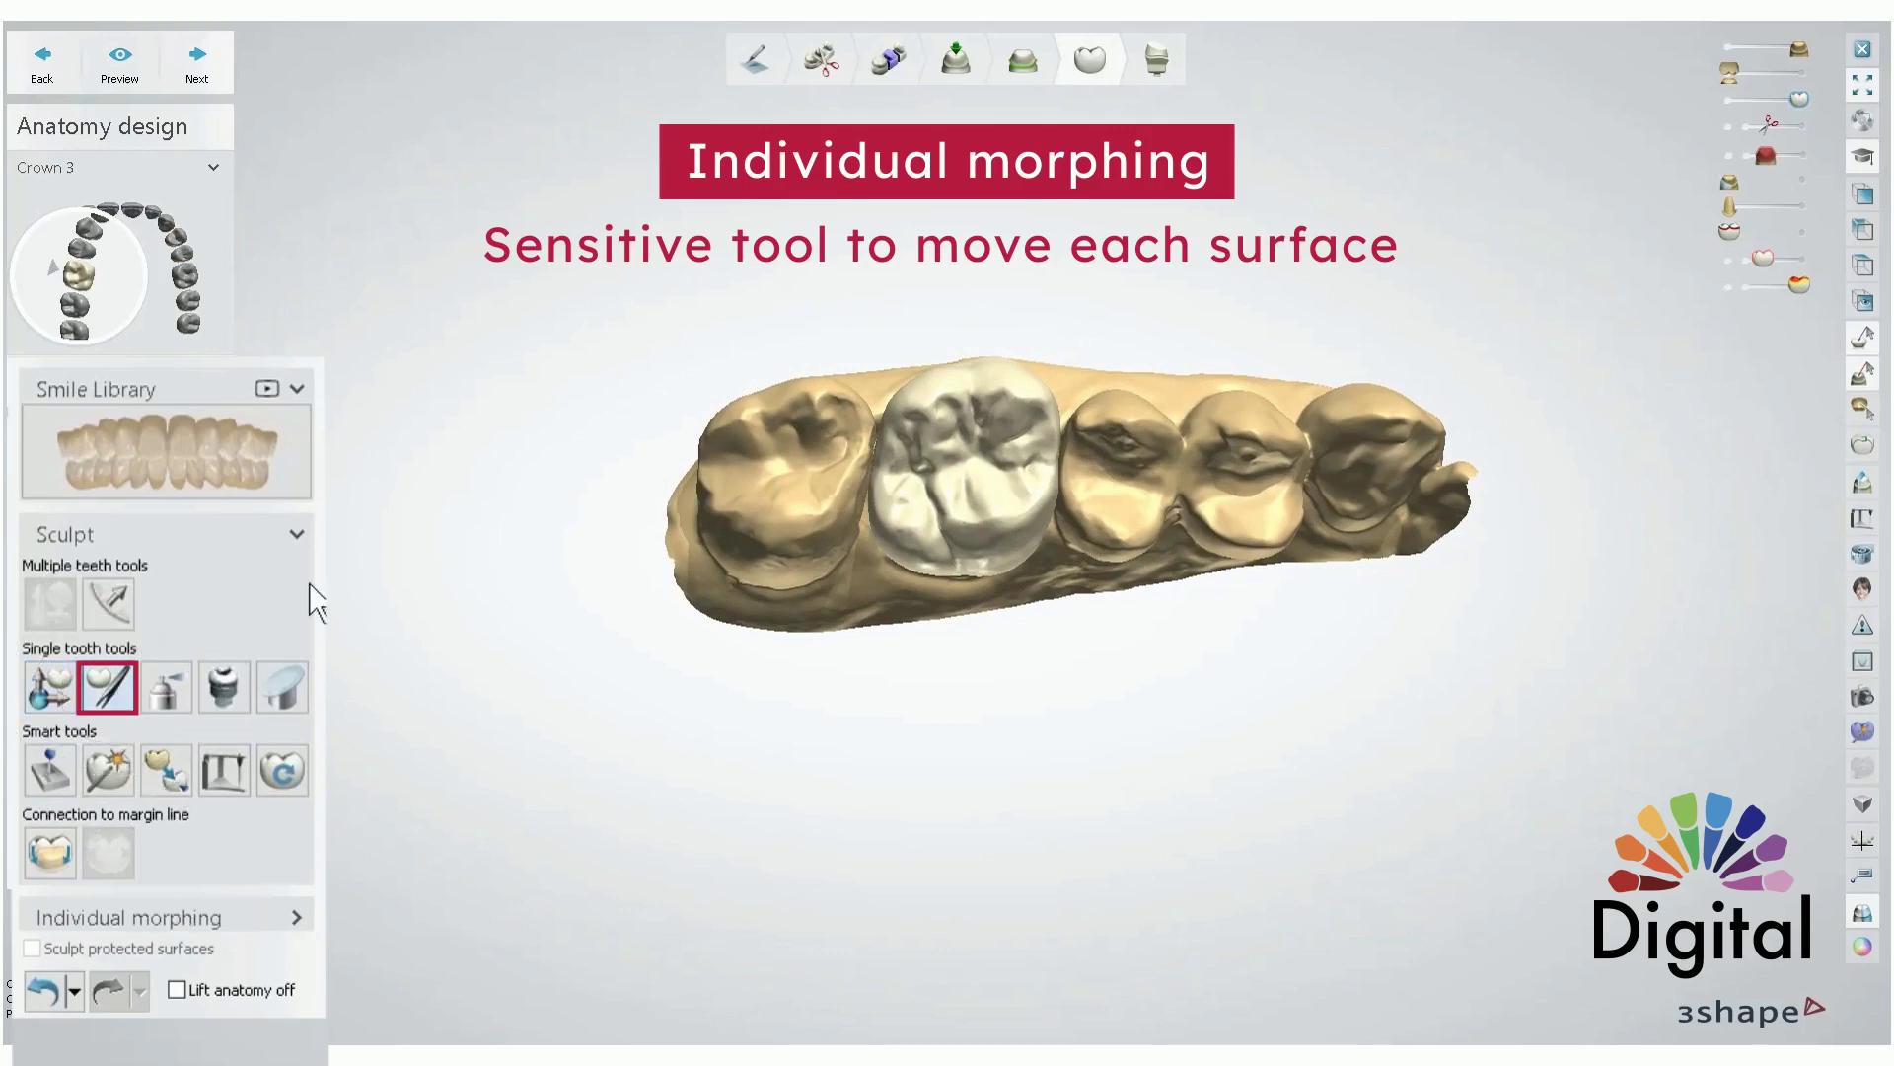
{"action": "mouse_move", "coordinate": [956, 367]}
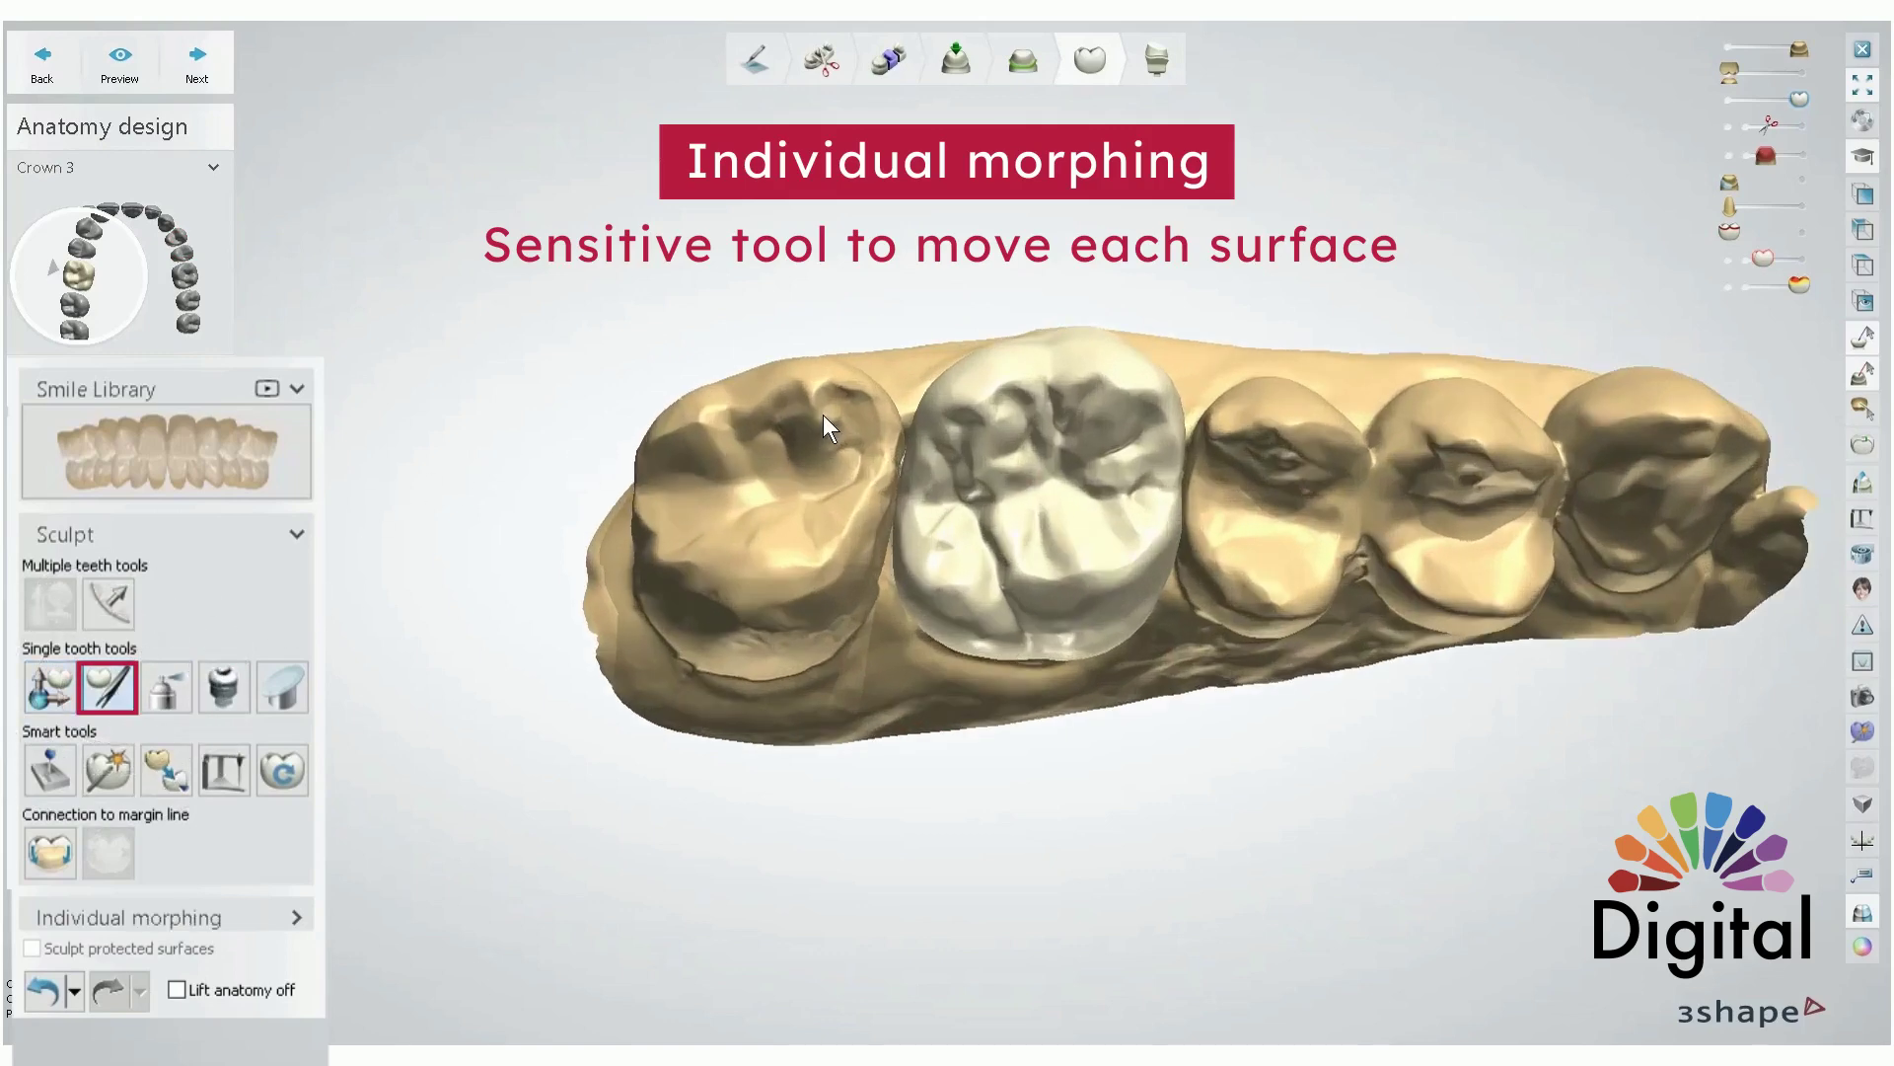
{"action": "scroll", "coordinate": [968, 367], "scroll_direction": "up", "scroll_amount": 3}
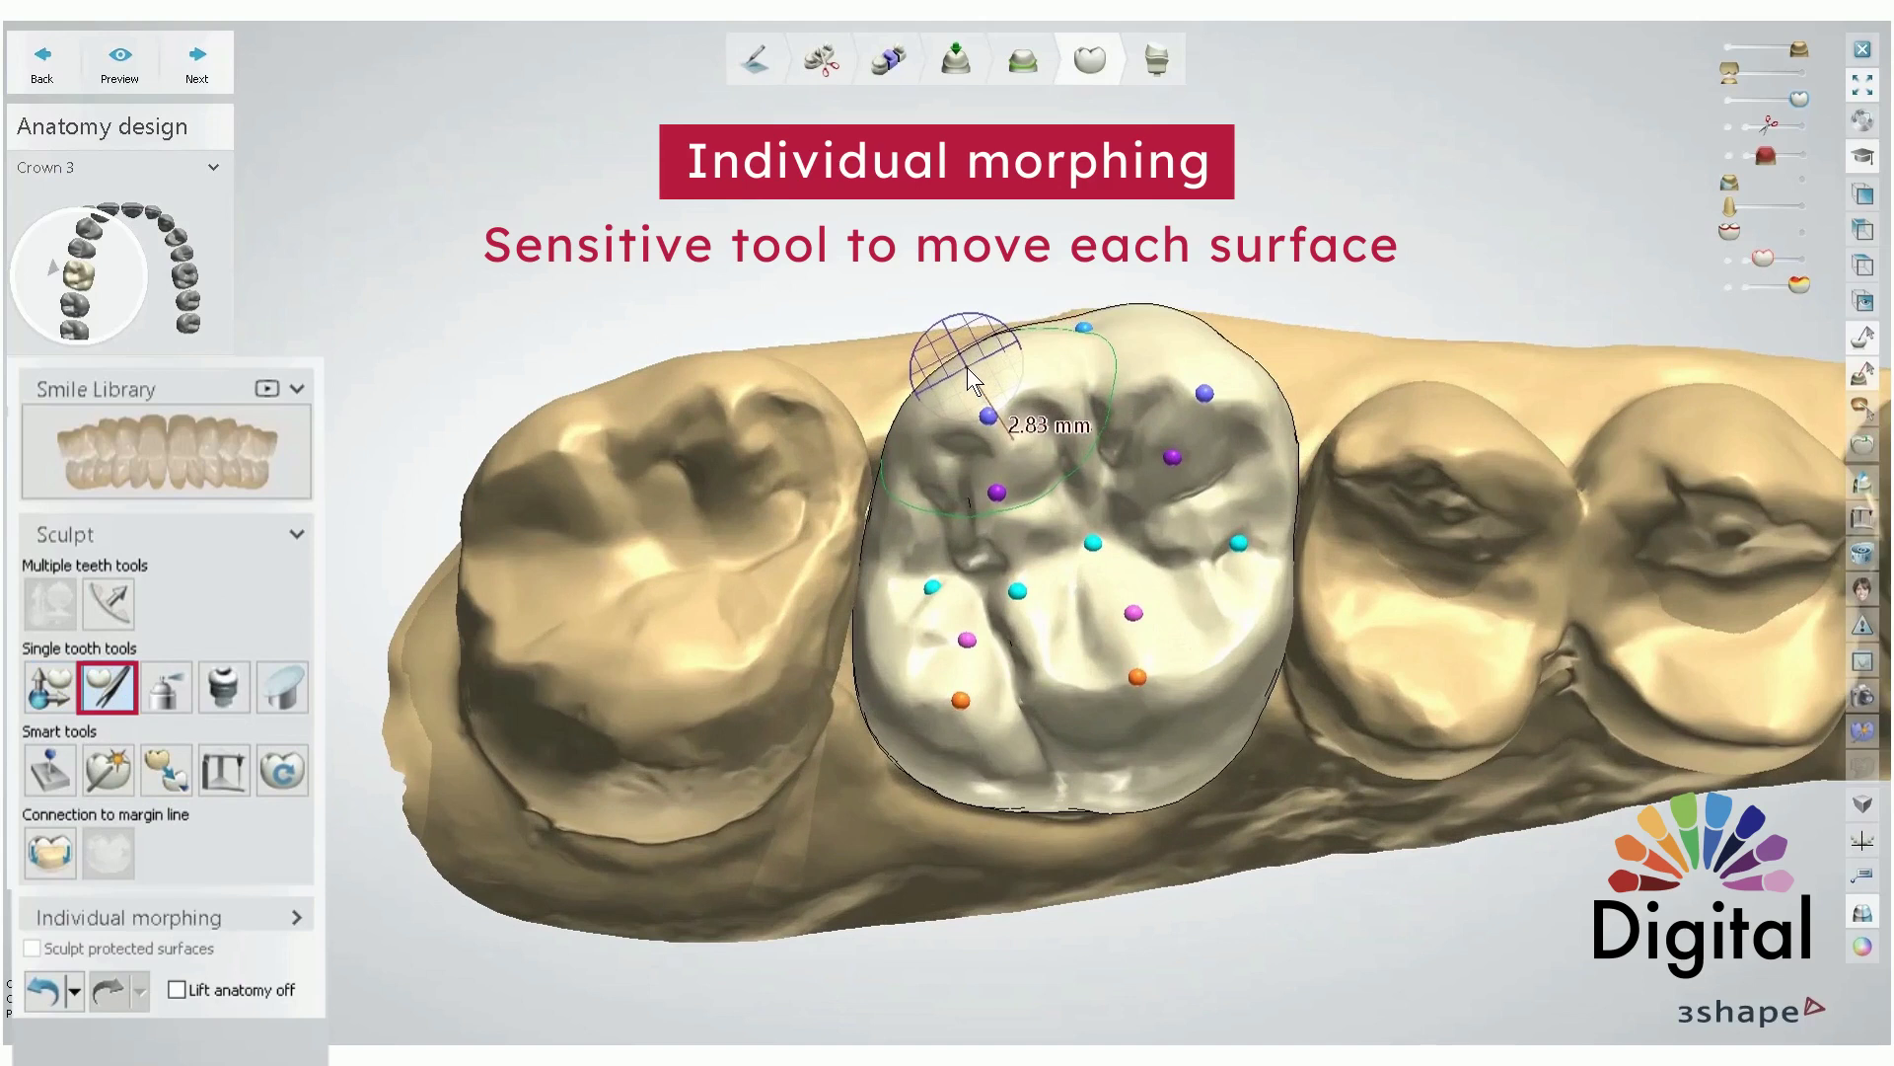
{"action": "left_click_drag", "start_coordinate": [885, 488], "coordinate": [878, 487]}
{"action": "mouse_move", "coordinate": [878, 488]}
{"action": "right_mouse_down"}
{"action": "mouse_move", "coordinate": [1068, 418]}
{"action": "mouse_move", "coordinate": [1067, 347]}
{"action": "right_mouse_up"}
{"action": "left_click_drag", "start_coordinate": [973, 339], "coordinate": [965, 347]}
{"action": "left_click_drag", "start_coordinate": [1184, 311], "coordinate": [1184, 317]}
{"action": "right_click_drag", "start_coordinate": [1184, 317], "coordinate": [1293, 447]}
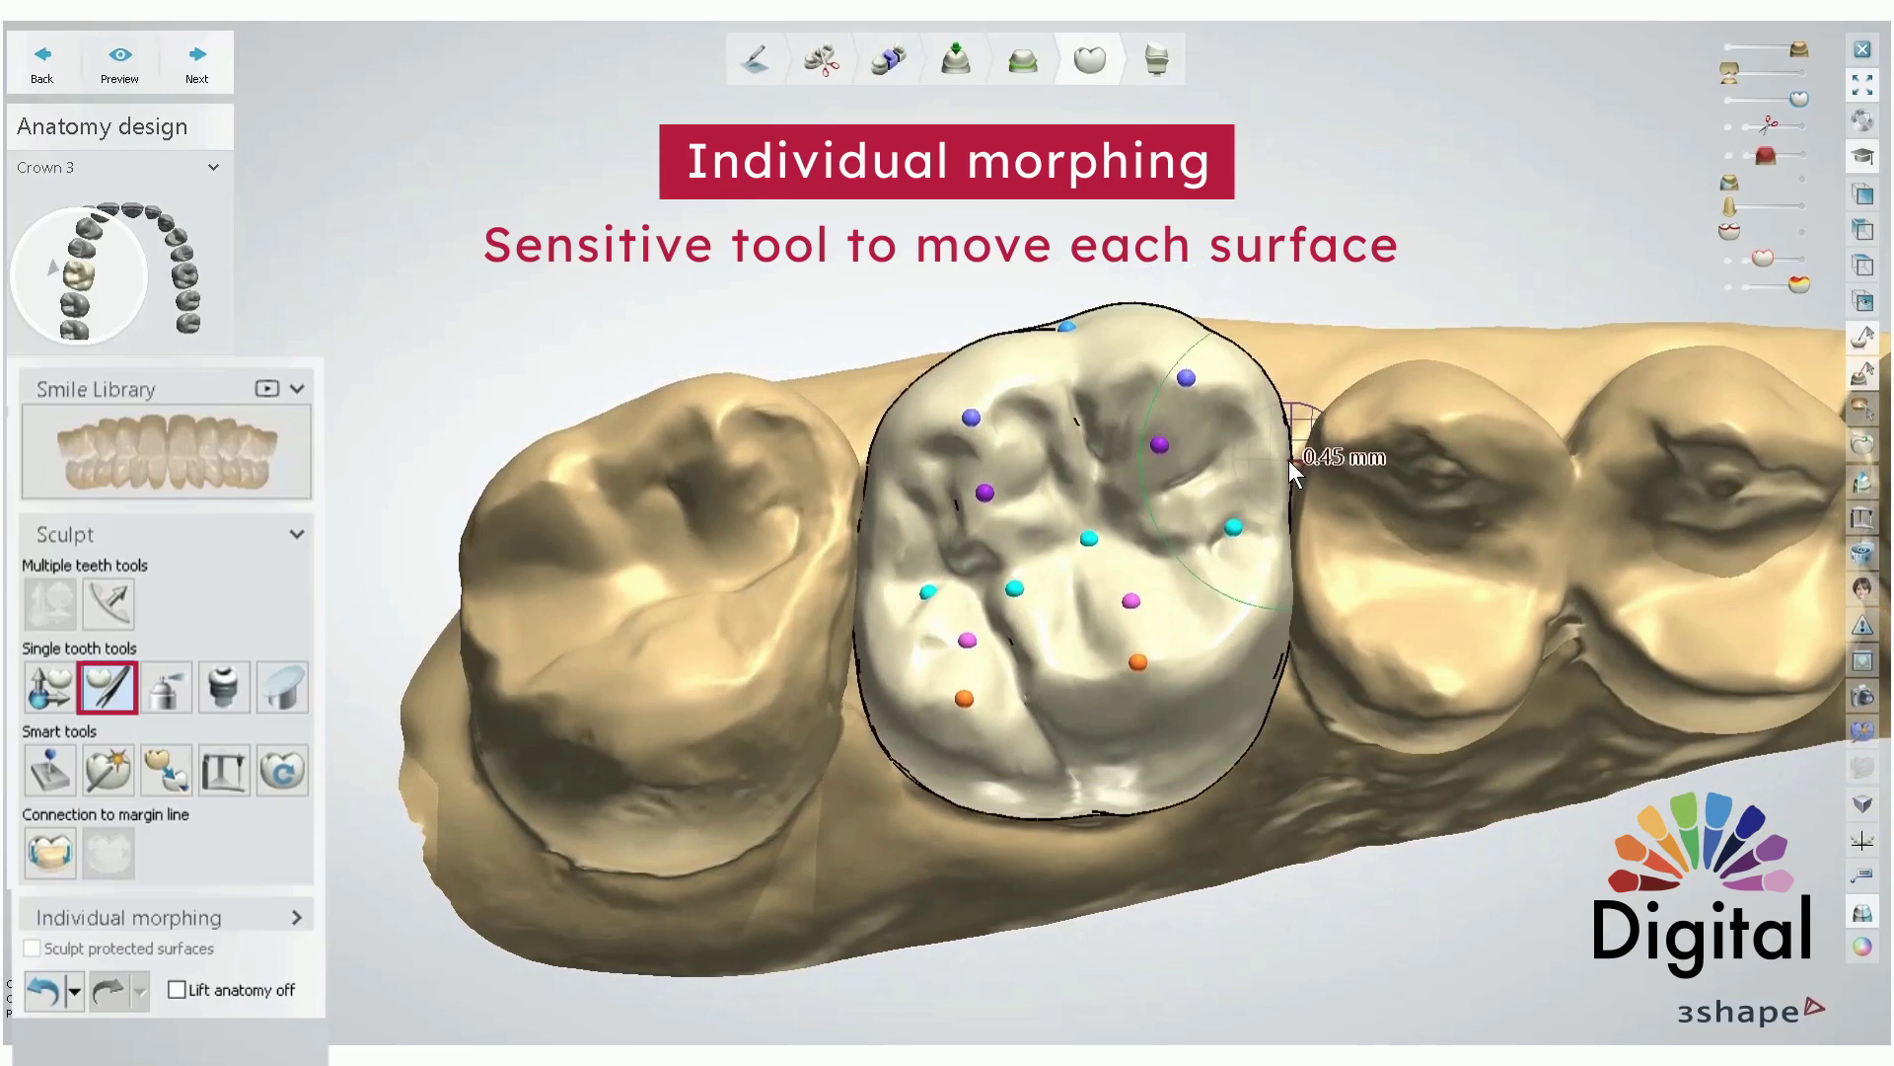
{"action": "left_click_drag", "start_coordinate": [1289, 459], "coordinate": [1298, 461]}
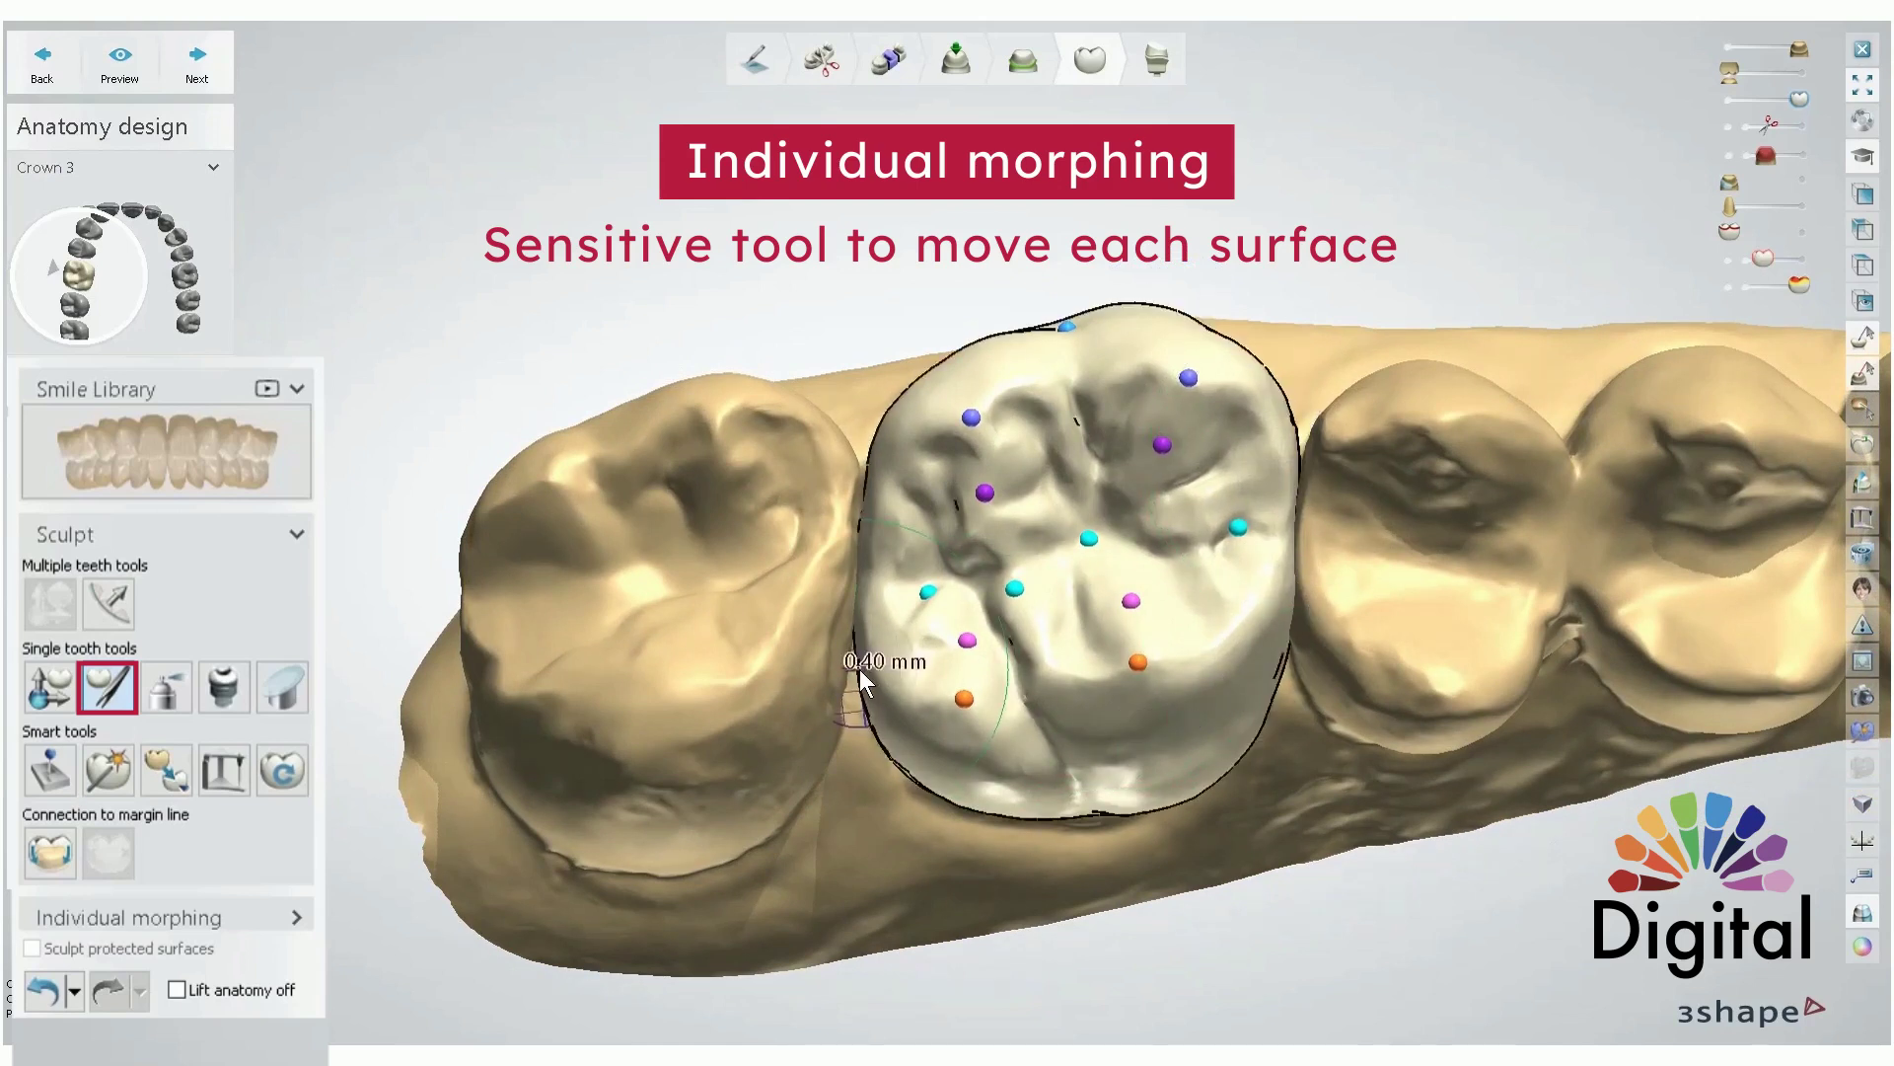
- Set the Individual morphing radius to 5.11 mm and slightly reshape Crown 3's cusp edge from the side
{"action": "mouse_move", "coordinate": [992, 583]}
{"action": "right_mouse_down"}
{"action": "mouse_move", "coordinate": [1075, 365]}
{"action": "mouse_move", "coordinate": [1081, 548]}
{"action": "right_mouse_up"}
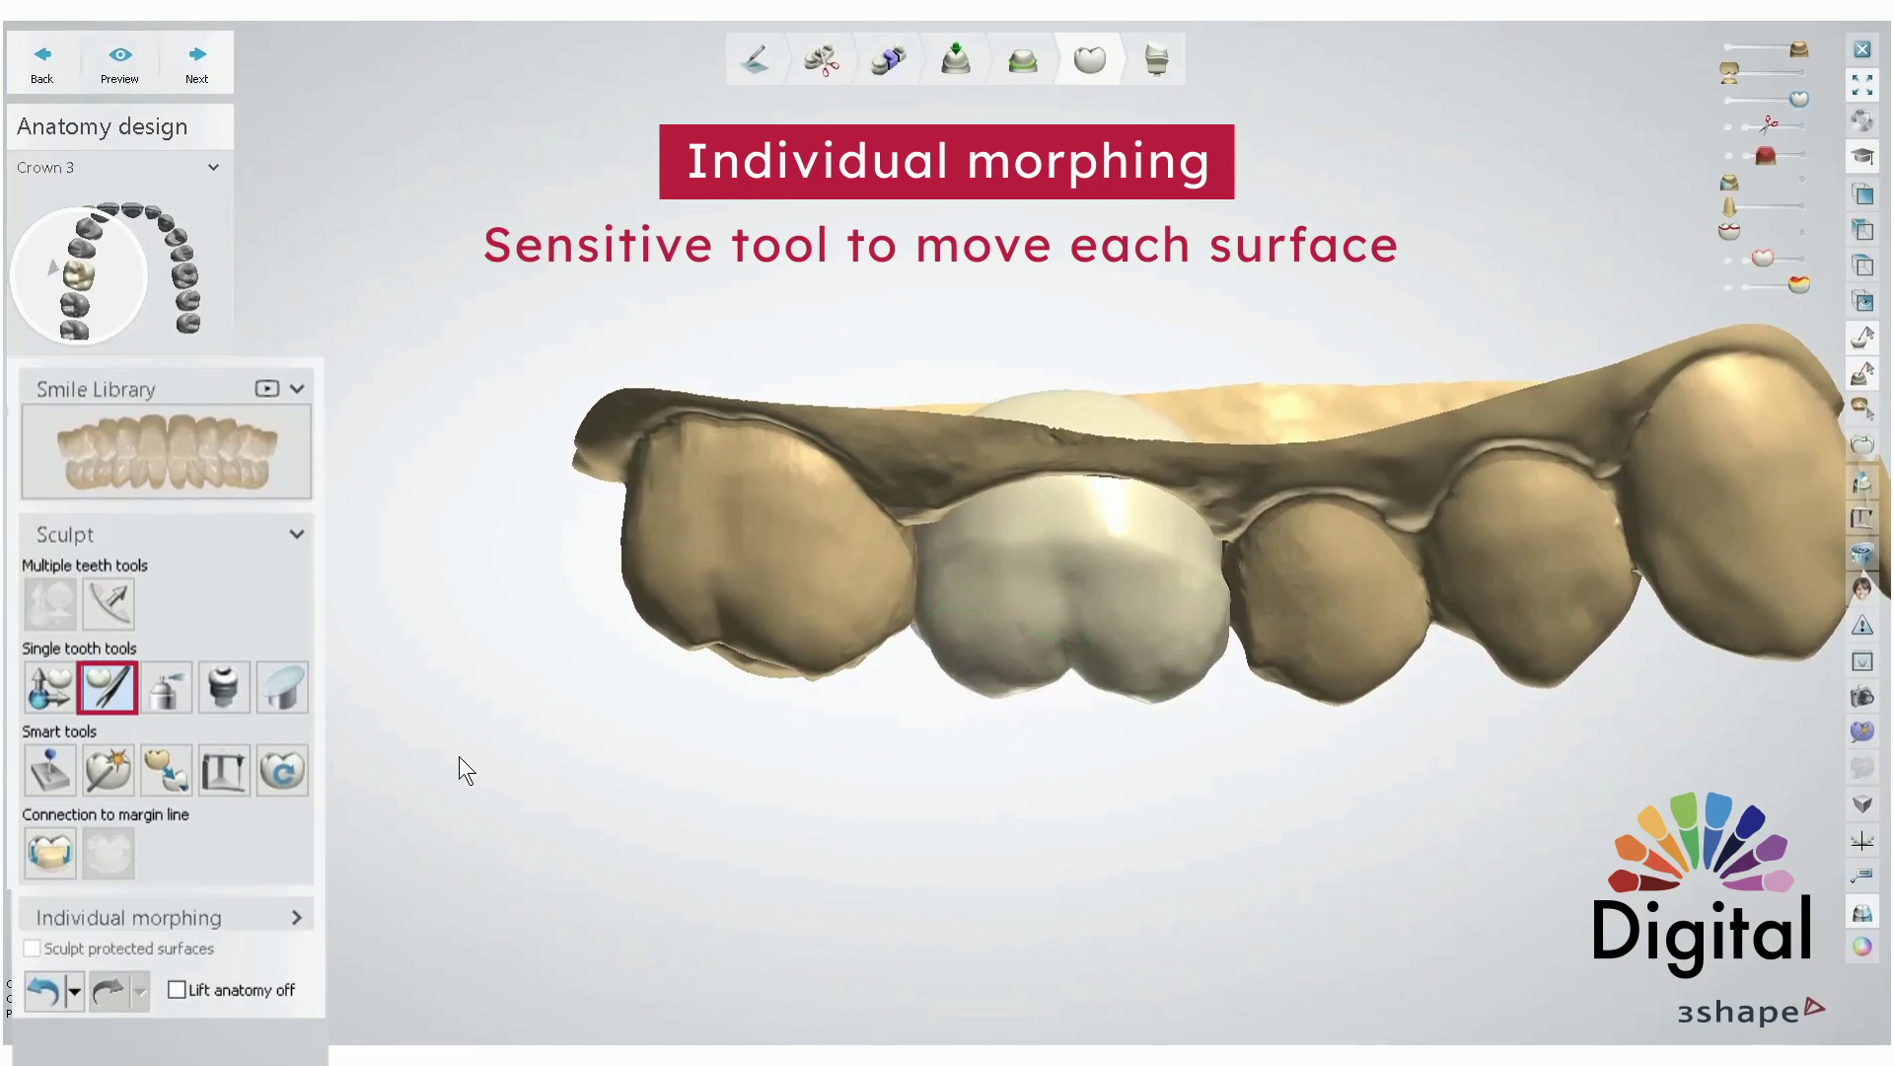
{"action": "left_click", "coordinate": [297, 916]}
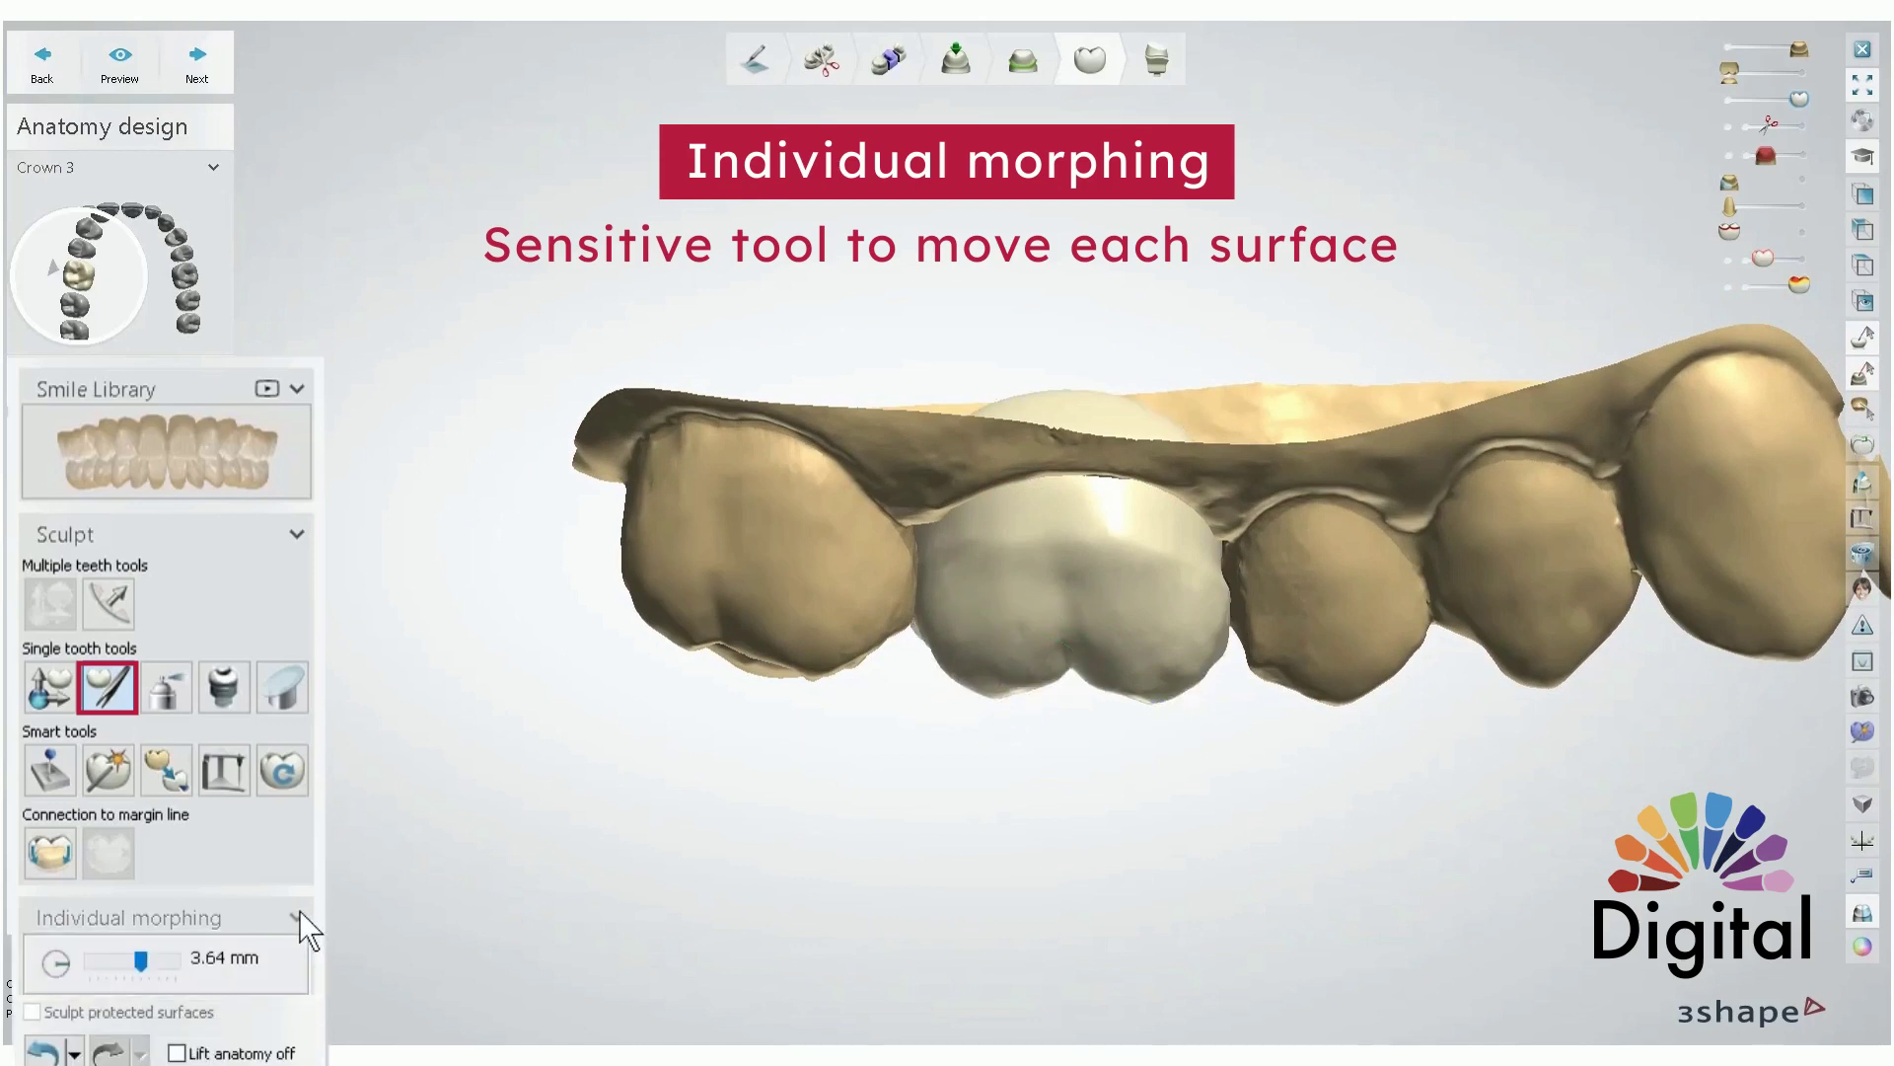
{"action": "left_click_drag", "start_coordinate": [151, 959], "coordinate": [116, 961]}
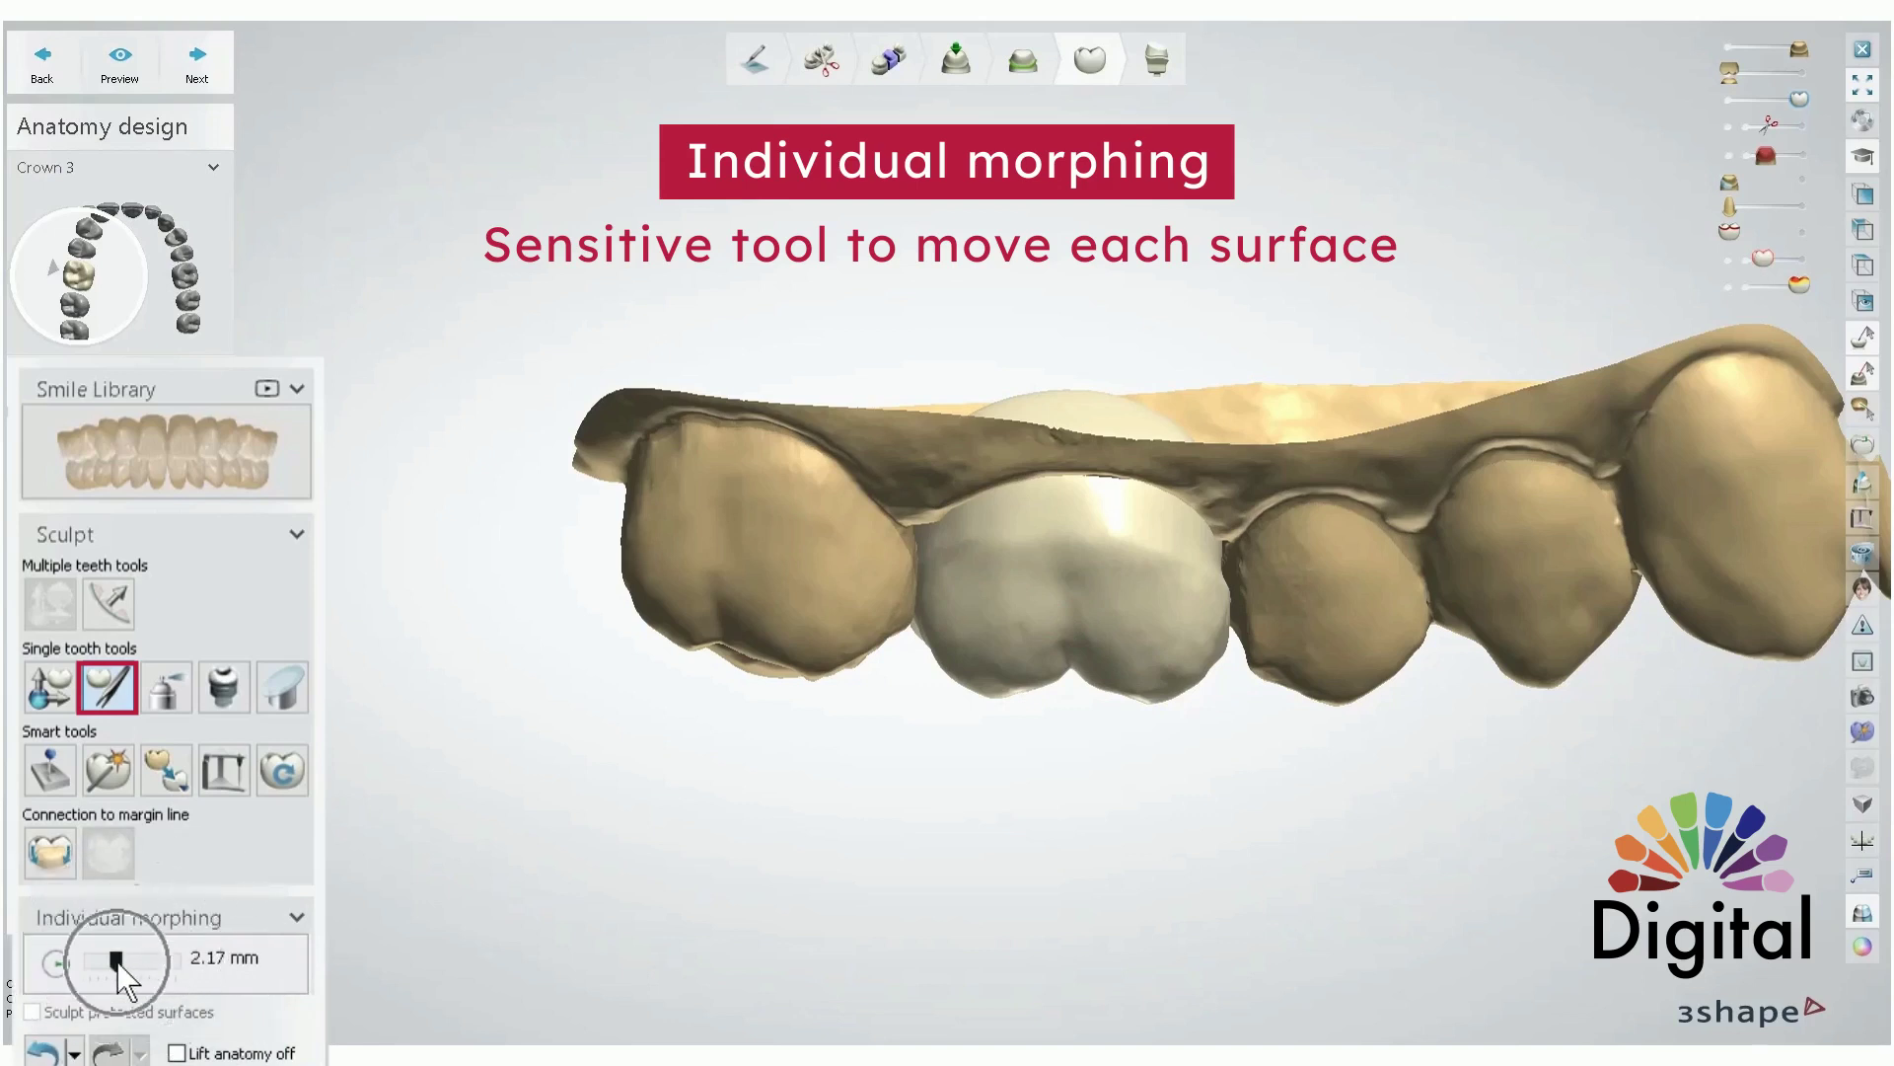
{"action": "mouse_move", "coordinate": [982, 694]}
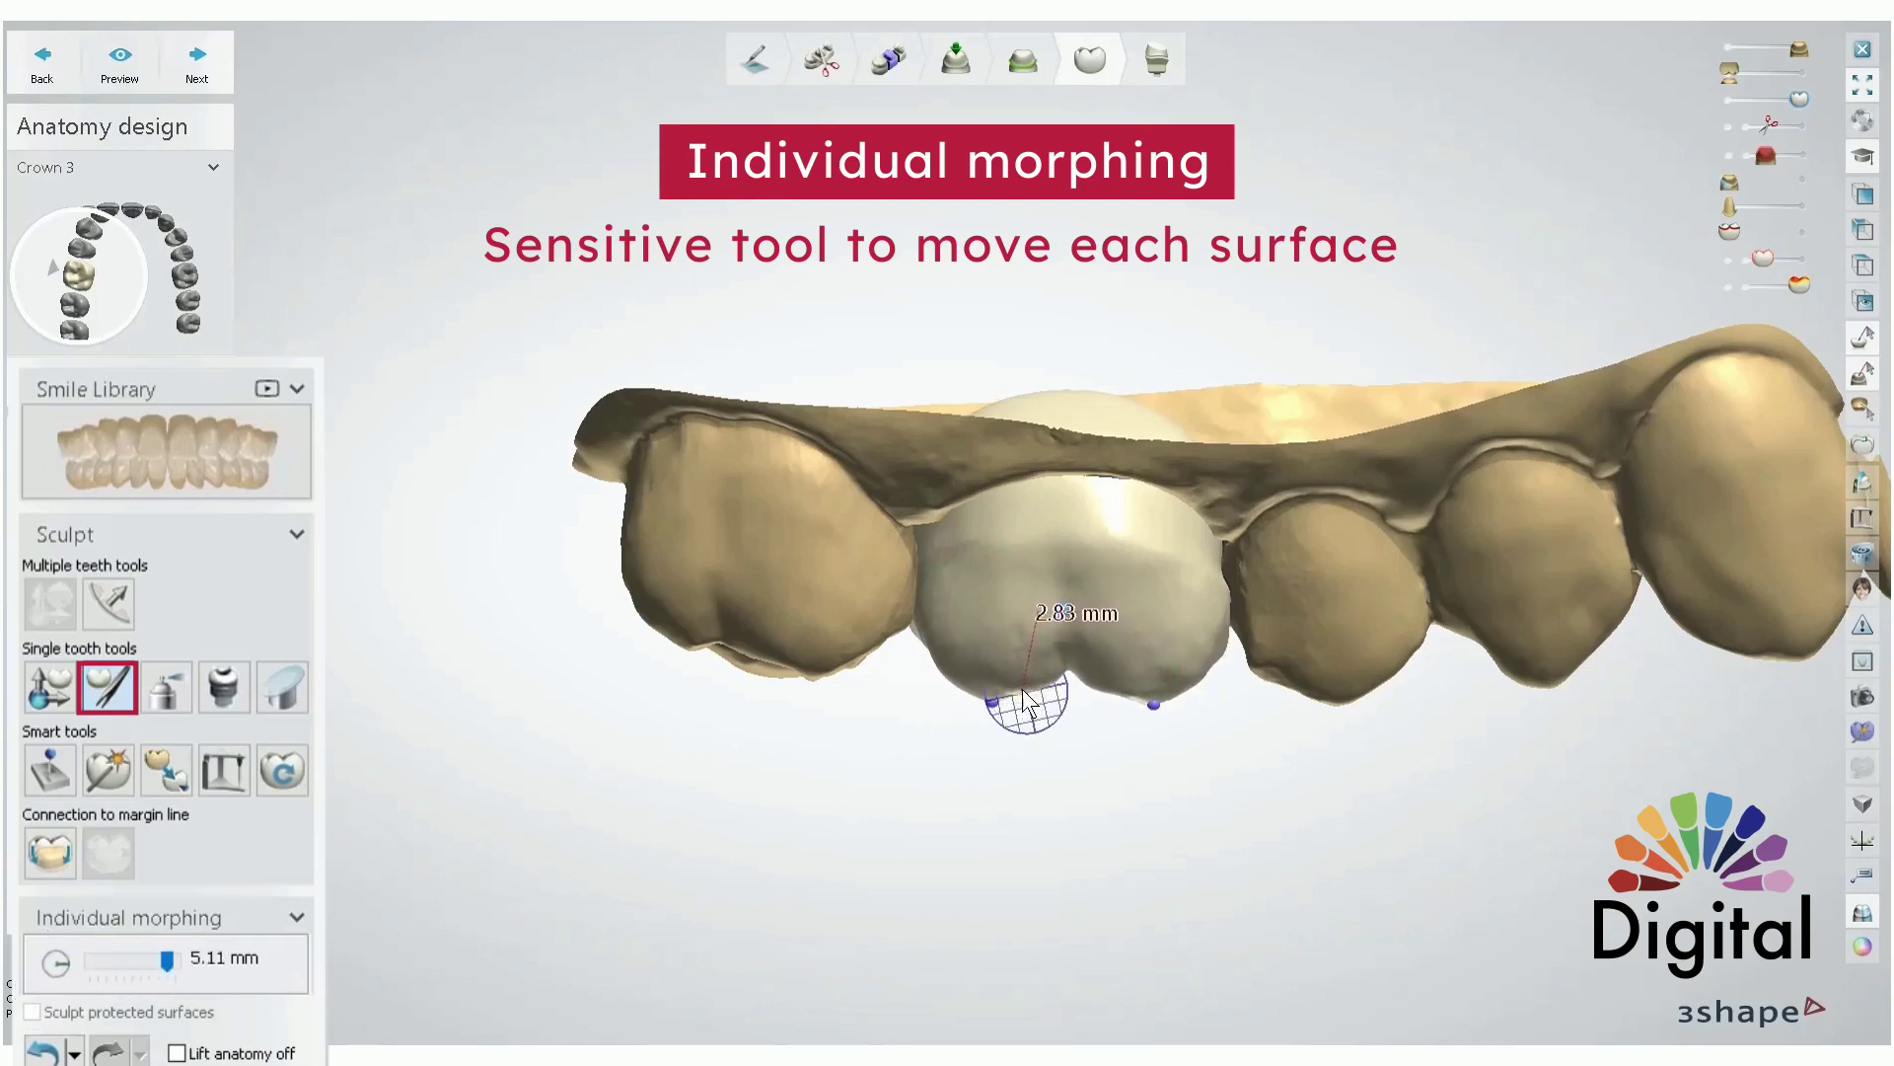
{"action": "left_click_drag", "start_coordinate": [1024, 698], "coordinate": [1022, 694]}
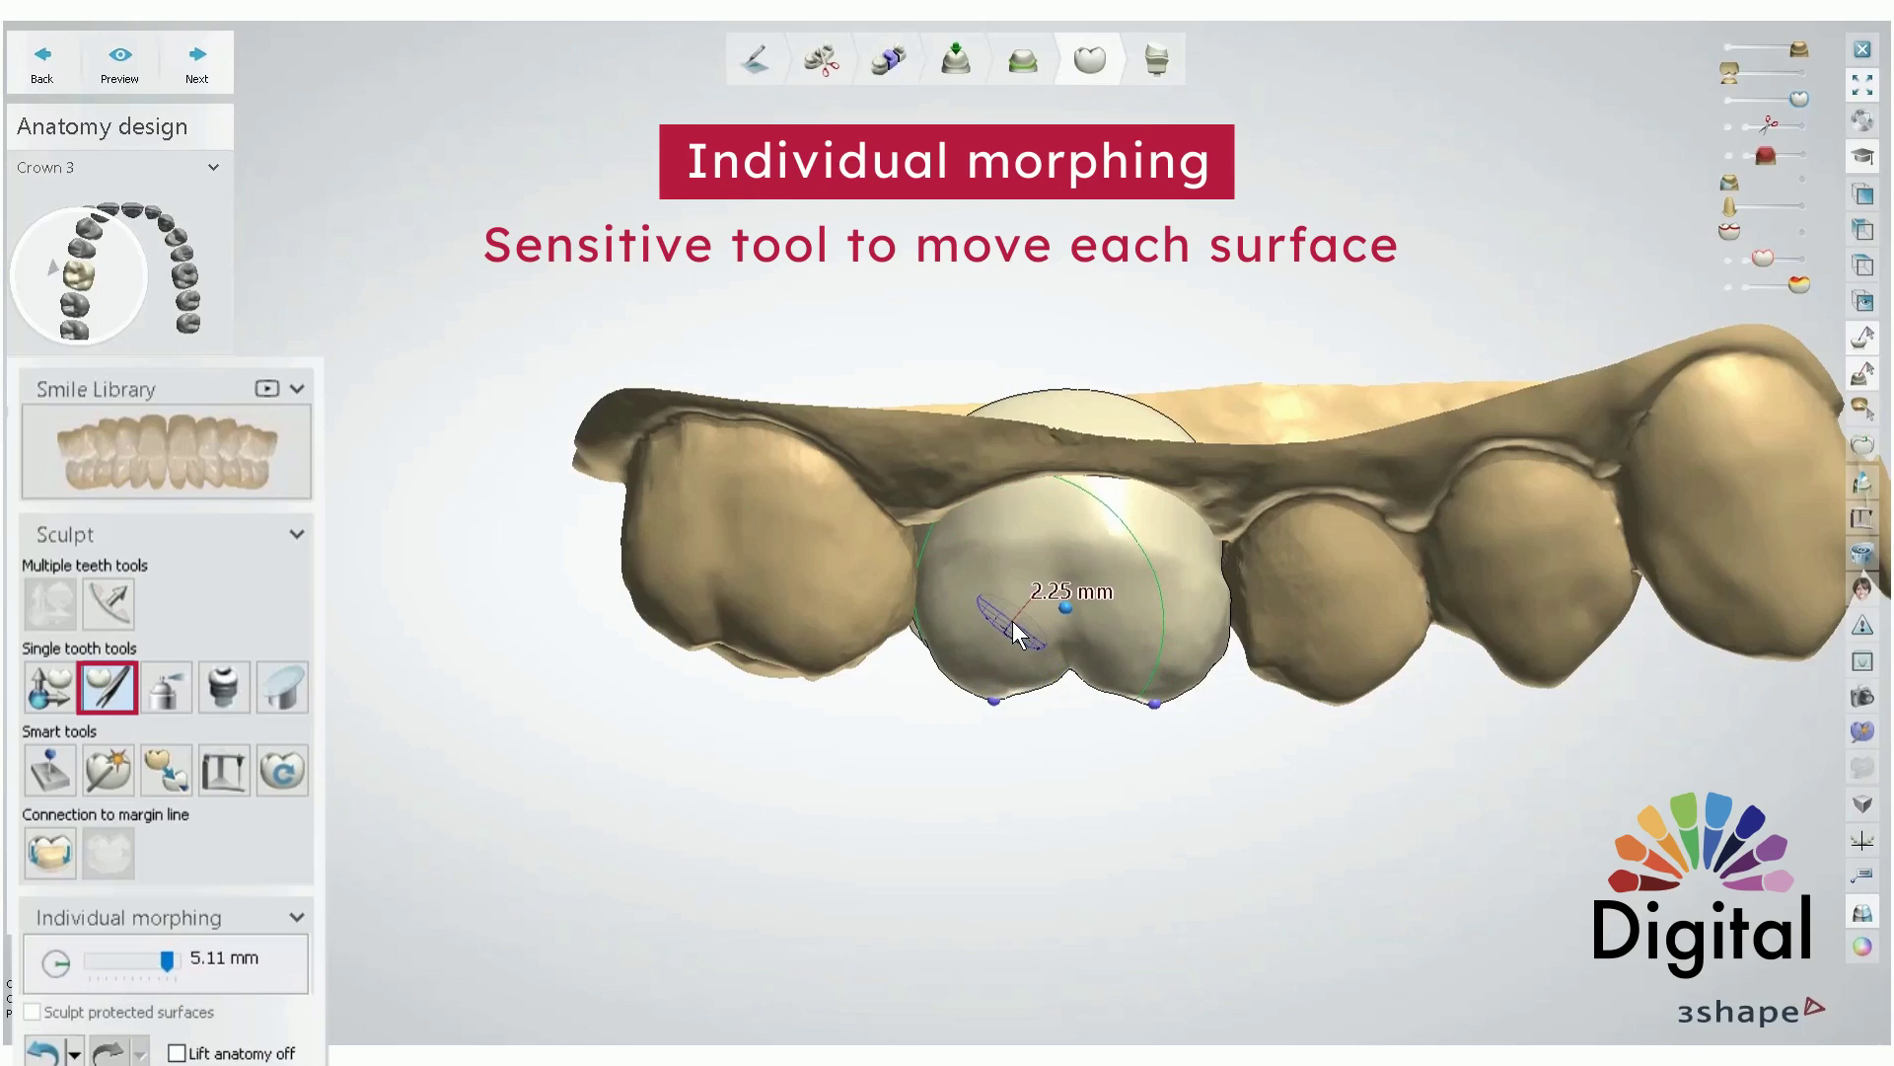
- Set the morphing radius to 3.15 mm and move Crown 3's central occlusal surface with the movement direction locked
{"action": "scroll", "coordinate": [1012, 620], "scroll_direction": "down", "scroll_amount": 10, "text": "ctrl"}
{"action": "scroll", "coordinate": [1012, 619], "scroll_direction": "up", "scroll_amount": 8, "text": "ctrl"}
{"action": "scroll", "coordinate": [1012, 620], "scroll_direction": "down", "scroll_amount": 4, "text": "ctrl"}
{"action": "scroll", "coordinate": [1012, 620], "scroll_direction": "up", "scroll_amount": 5, "text": "ctrl"}
{"action": "scroll", "coordinate": [1012, 620], "scroll_direction": "down", "scroll_amount": 5, "text": "ctrl"}
{"action": "mouse_move", "coordinate": [991, 709]}
{"action": "right_mouse_down"}
{"action": "mouse_move", "coordinate": [957, 778]}
{"action": "mouse_move", "coordinate": [959, 633]}
{"action": "right_mouse_up"}
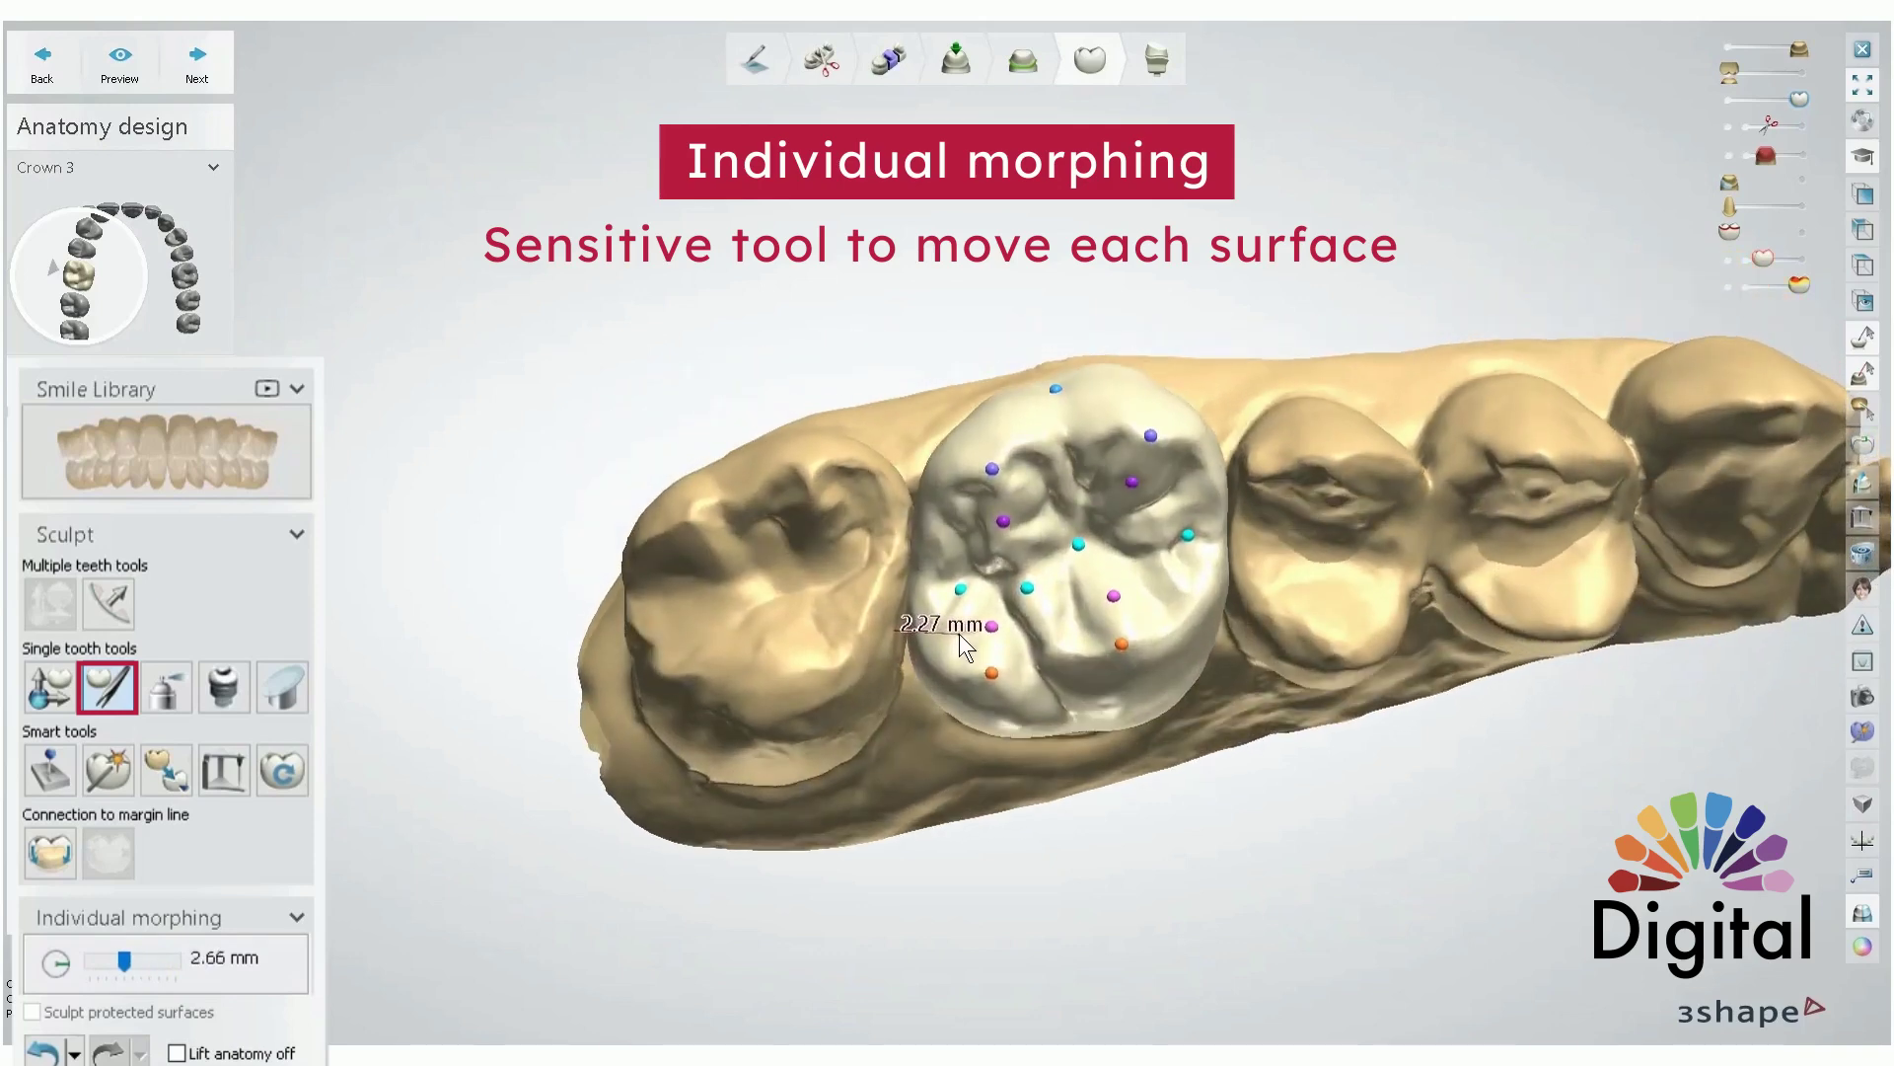
{"action": "scroll", "coordinate": [1016, 580], "scroll_direction": "up", "scroll_amount": 2}
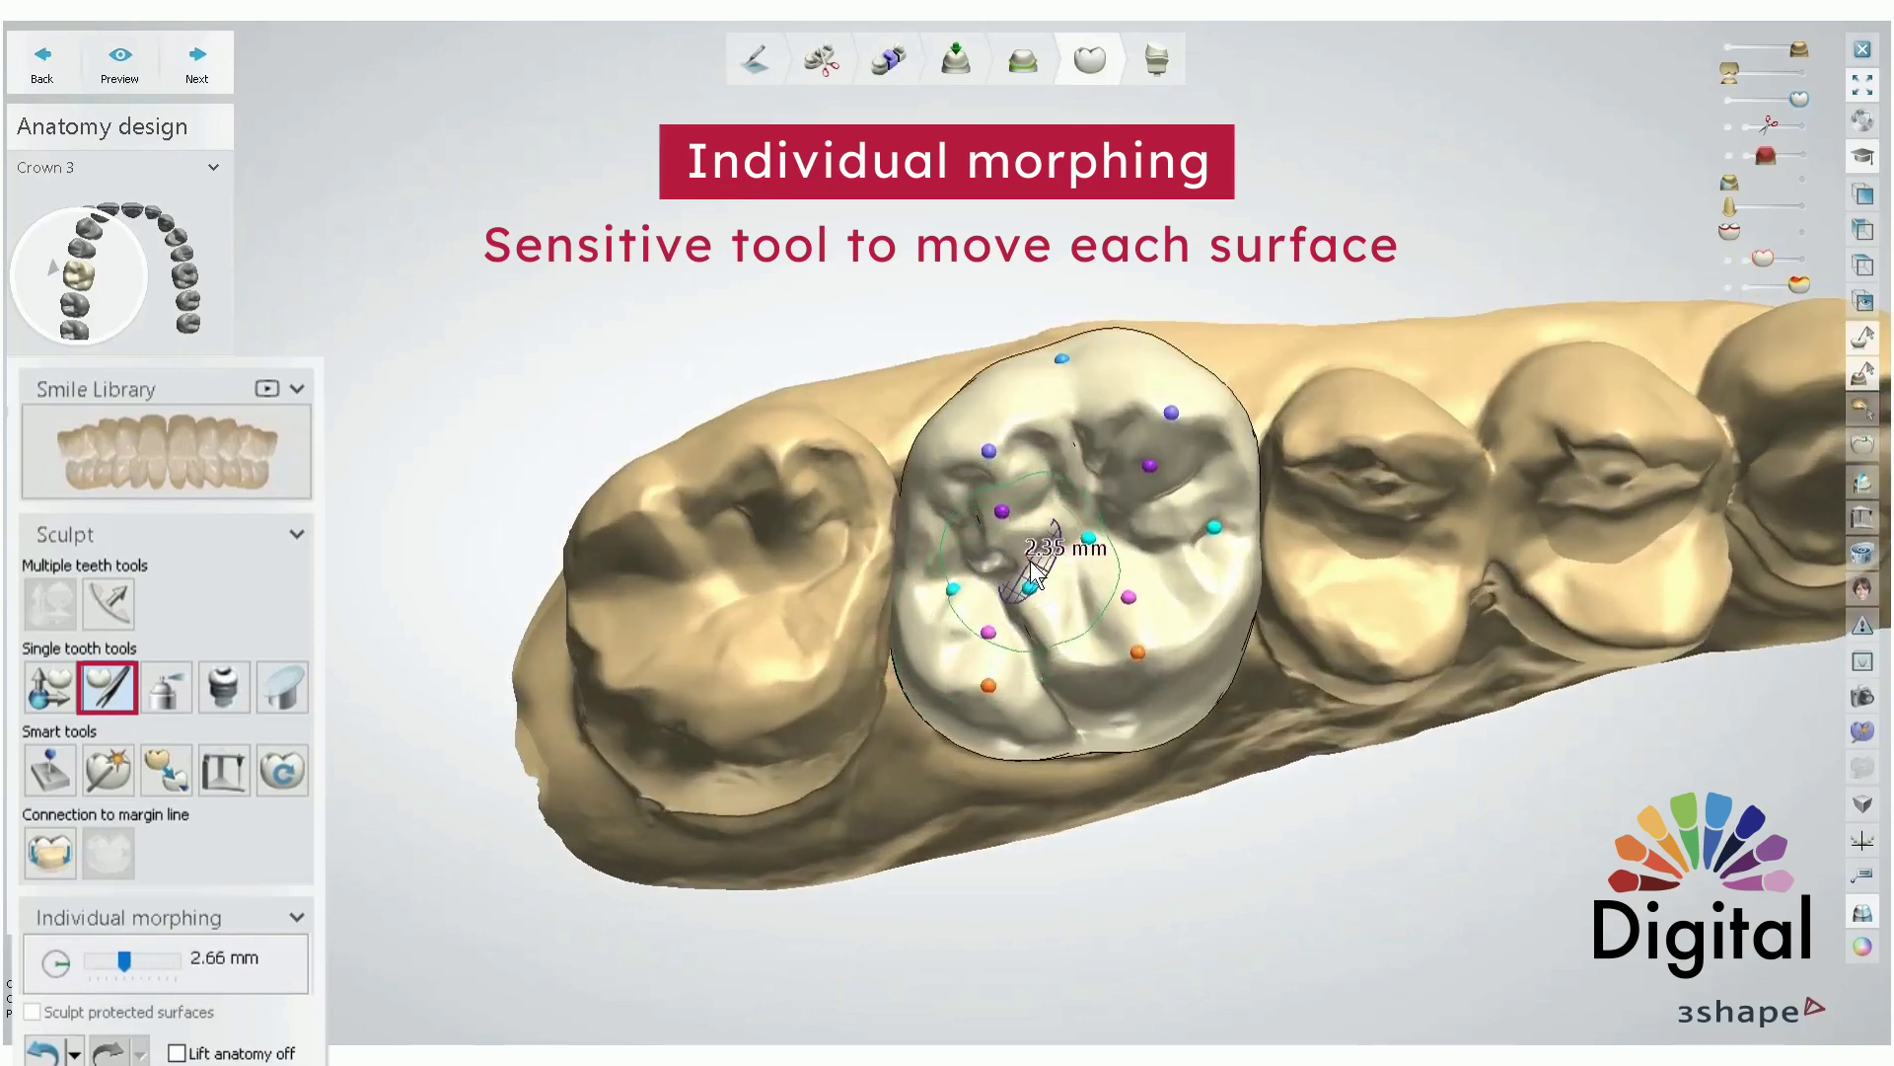
{"action": "scroll", "coordinate": [1057, 570], "scroll_direction": "up", "scroll_amount": 2, "text": "ctrl"}
{"action": "scroll", "coordinate": [1055, 567], "scroll_direction": "up", "scroll_amount": 3}
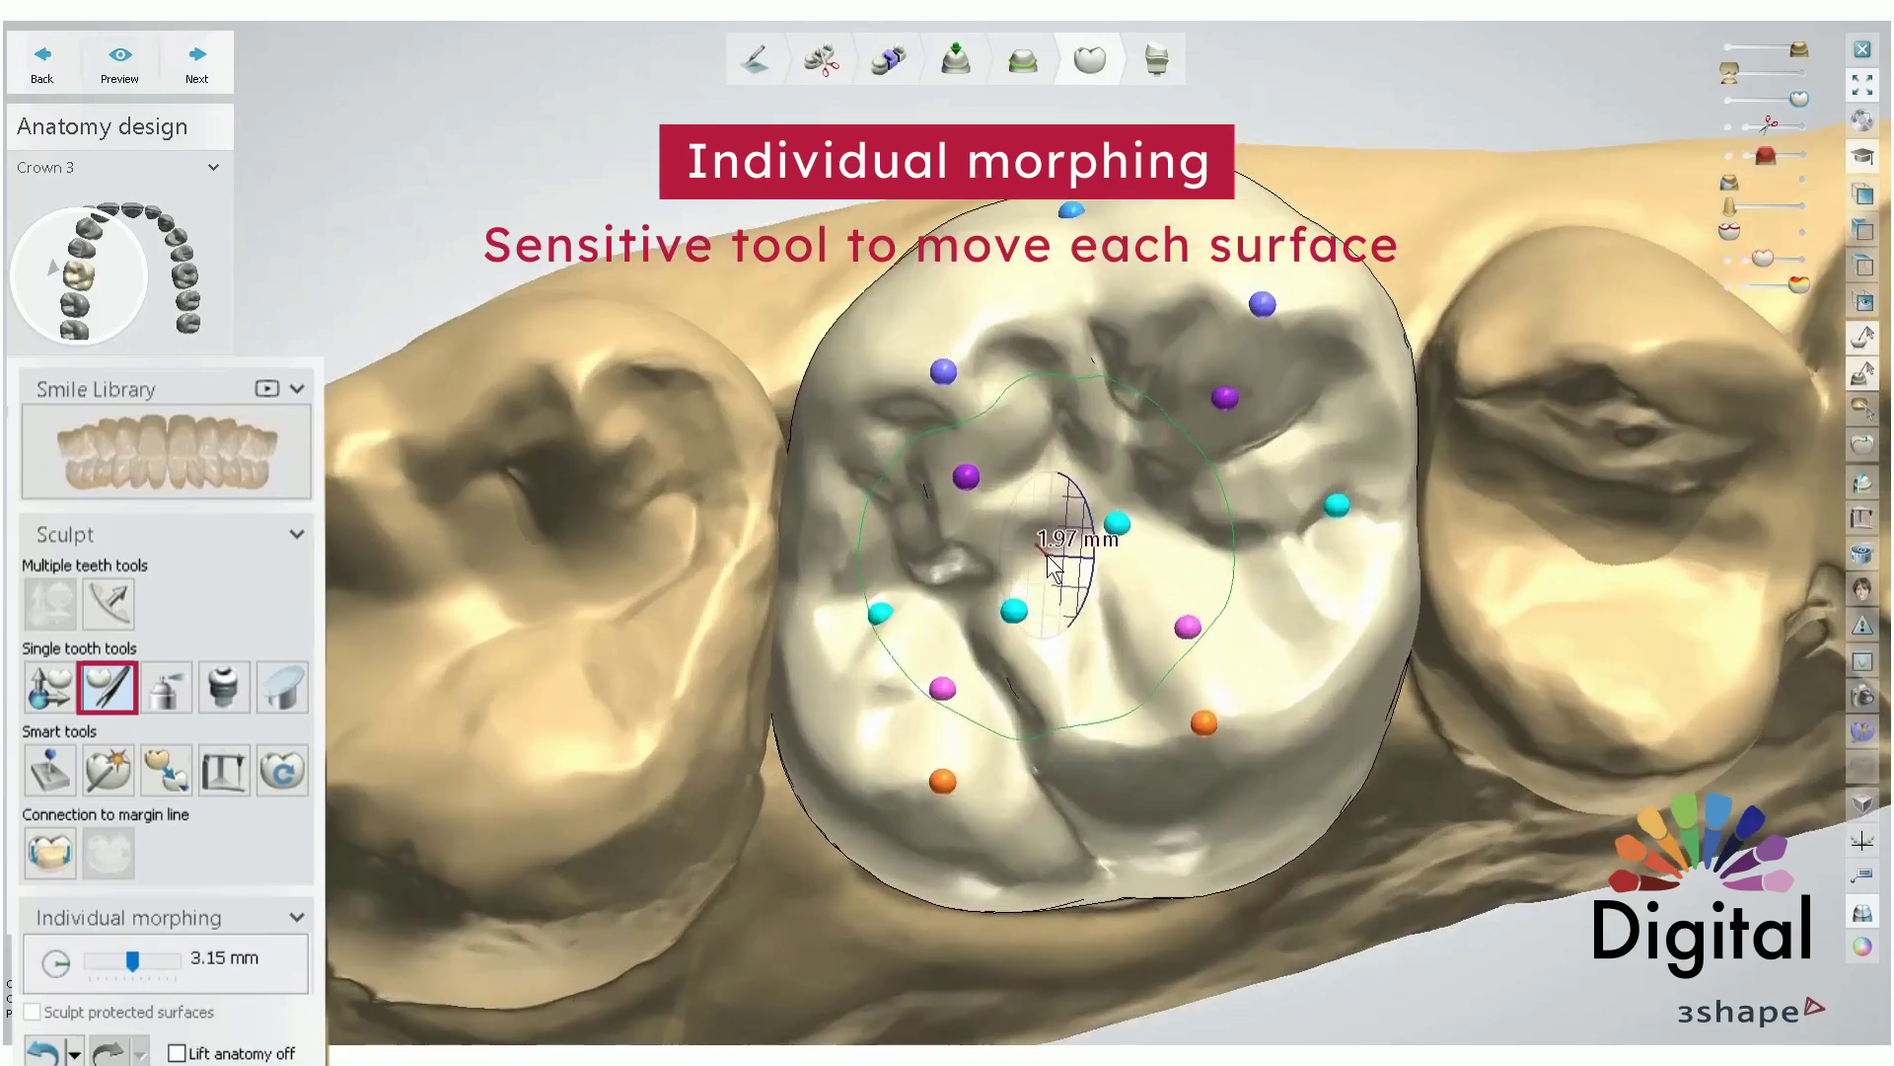
{"action": "right_click_drag", "start_coordinate": [1054, 565], "coordinate": [1057, 511]}
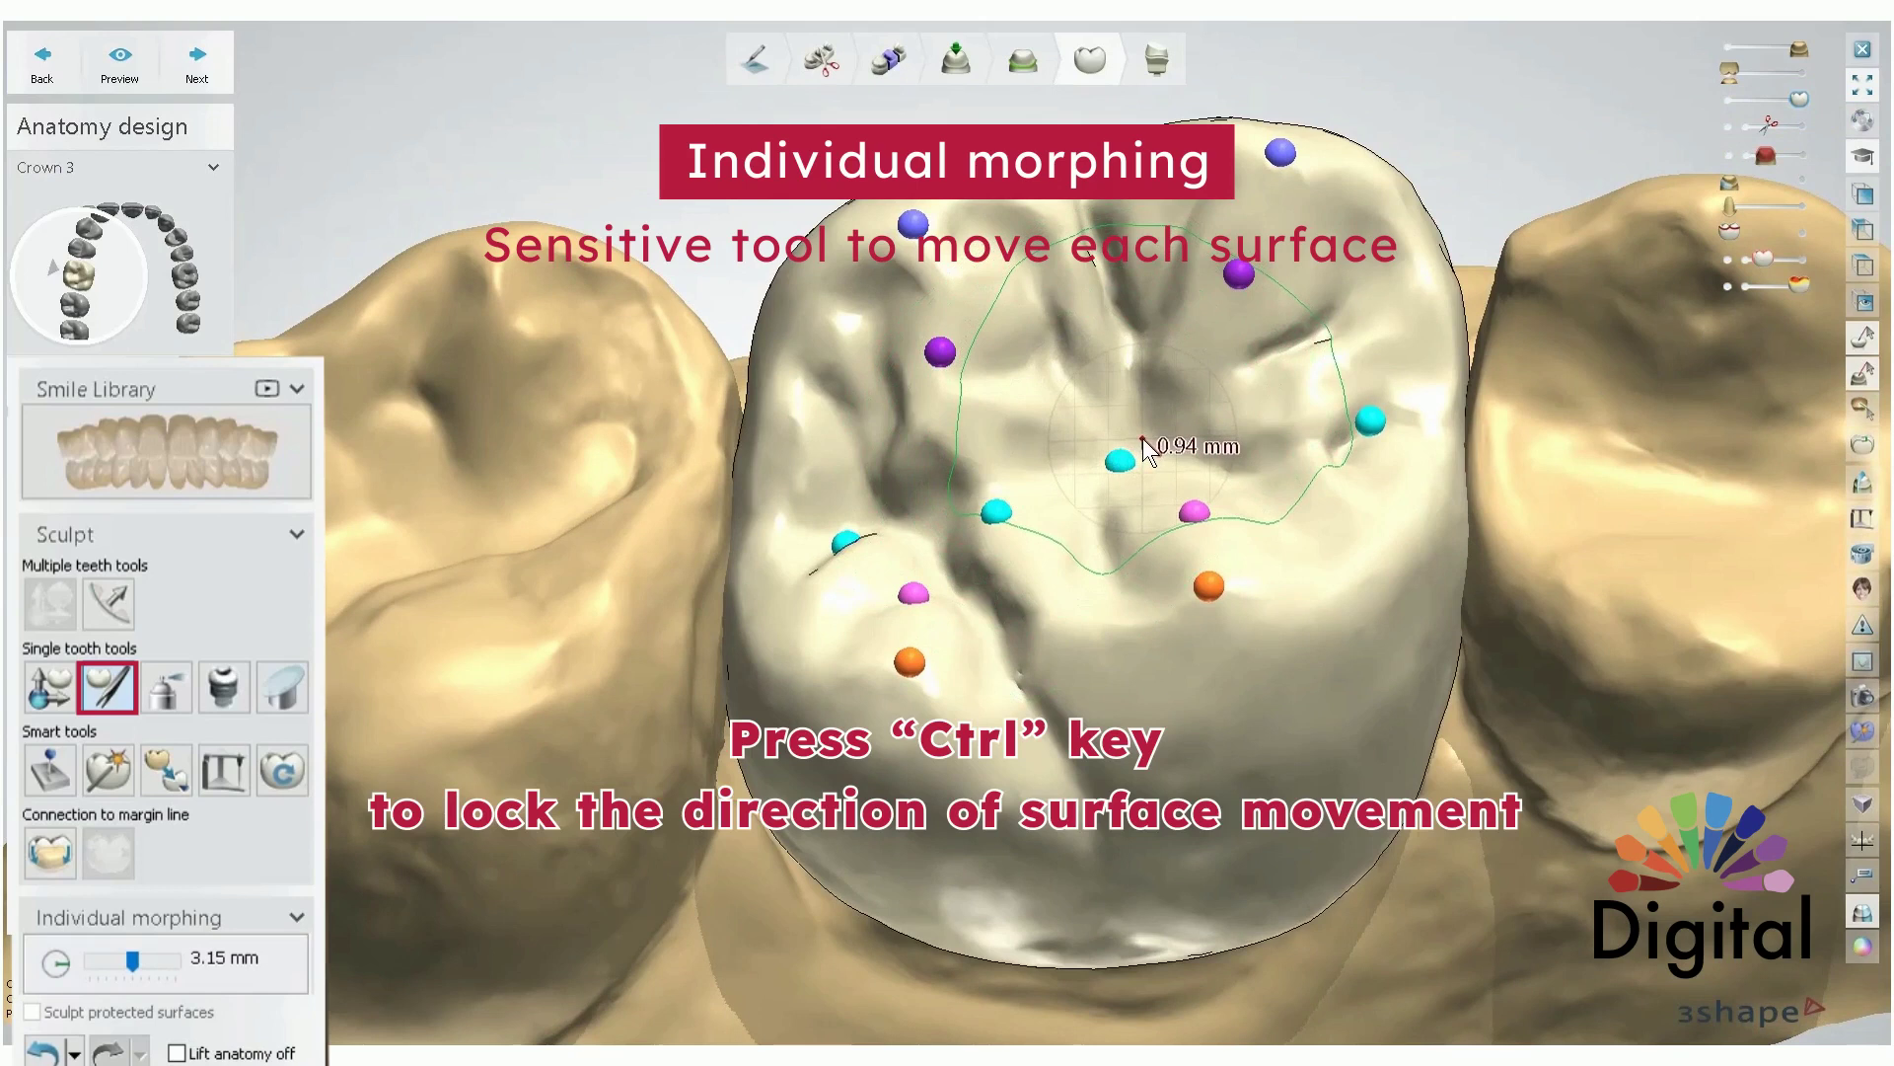
{"action": "mouse_move", "coordinate": [1144, 439]}
{"action": "left_mouse_down"}
{"action": "mouse_move", "coordinate": [1137, 463]}
{"action": "mouse_move", "coordinate": [1155, 446]}
{"action": "mouse_move", "coordinate": [1158, 468]}
{"action": "mouse_move", "coordinate": [1106, 483]}
{"action": "mouse_move", "coordinate": [1098, 442]}
{"action": "mouse_move", "coordinate": [1153, 435]}
{"action": "mouse_move", "coordinate": [1134, 445]}
{"action": "left_mouse_up"}
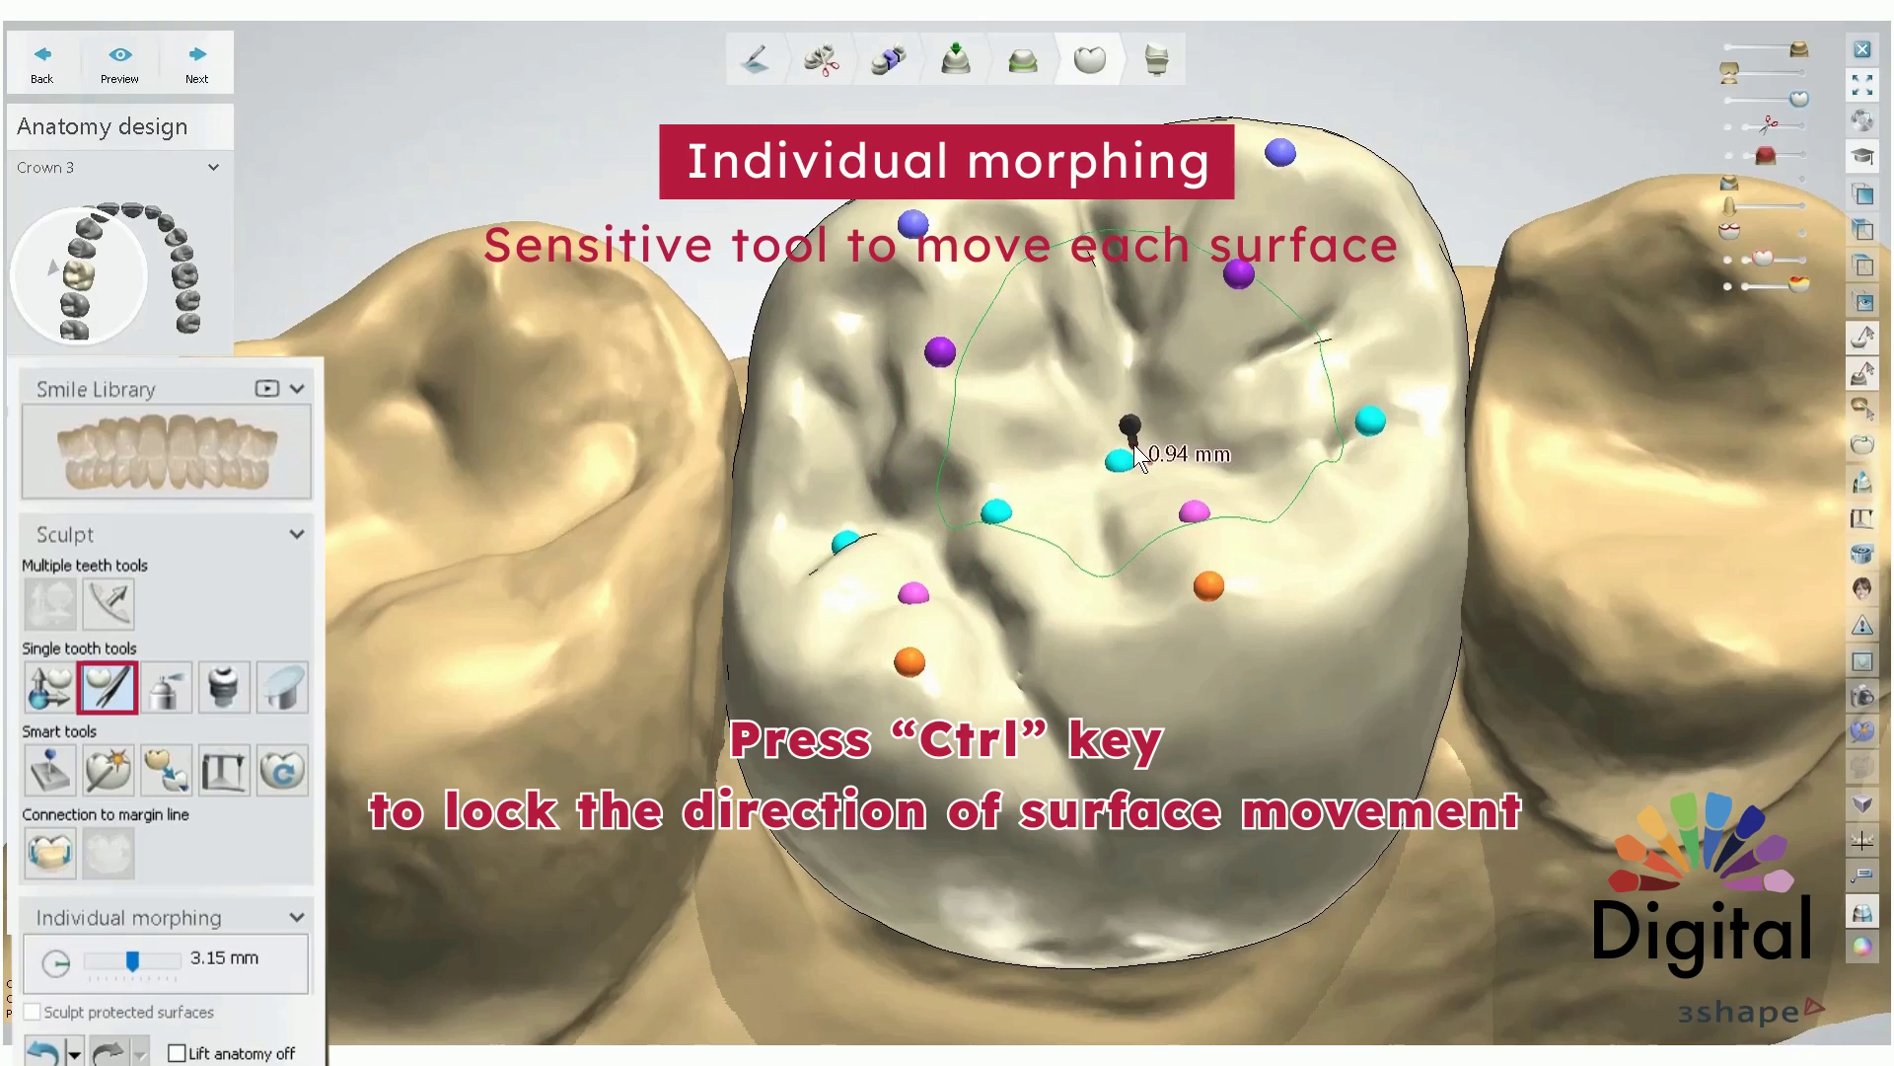
{"action": "key", "text": "ctrl"}
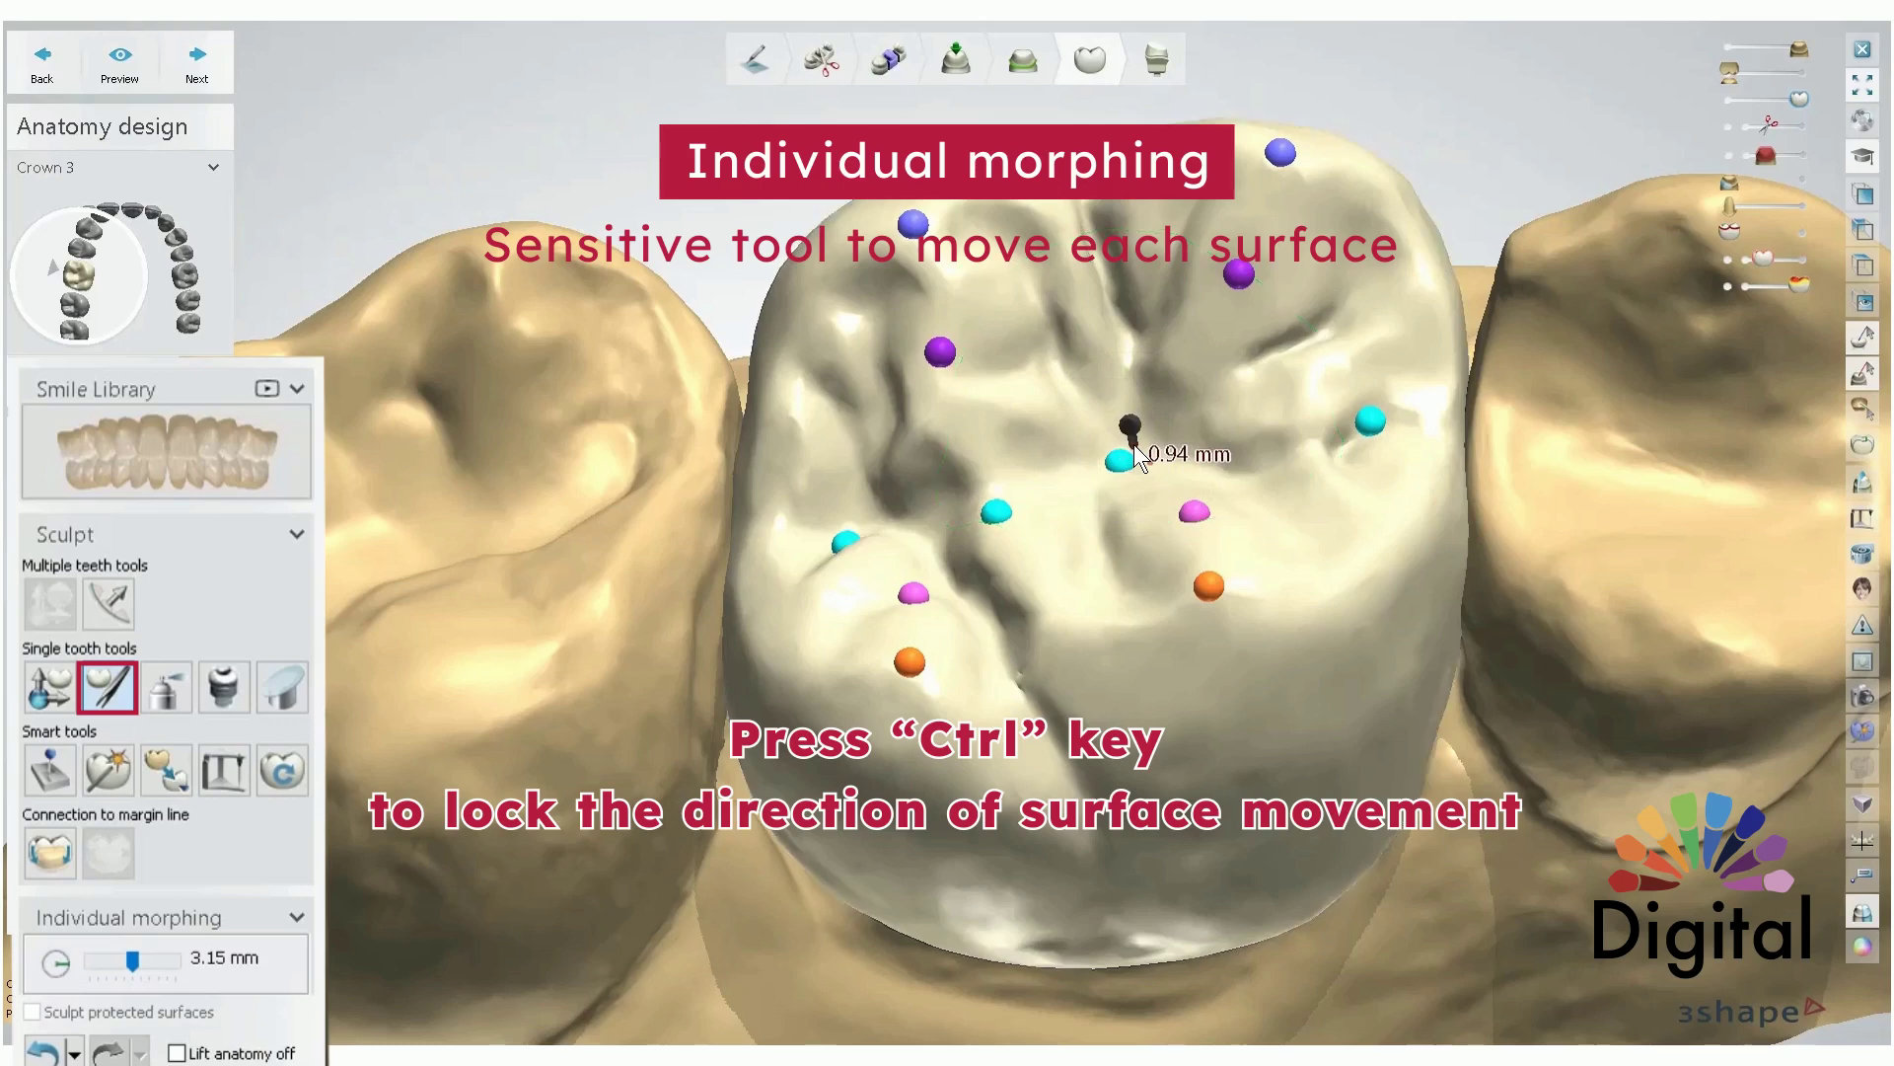
{"action": "mouse_move", "coordinate": [1134, 444]}
{"action": "left_mouse_down"}
{"action": "mouse_move", "coordinate": [1110, 344]}
{"action": "mouse_move", "coordinate": [1141, 481]}
{"action": "left_mouse_up"}
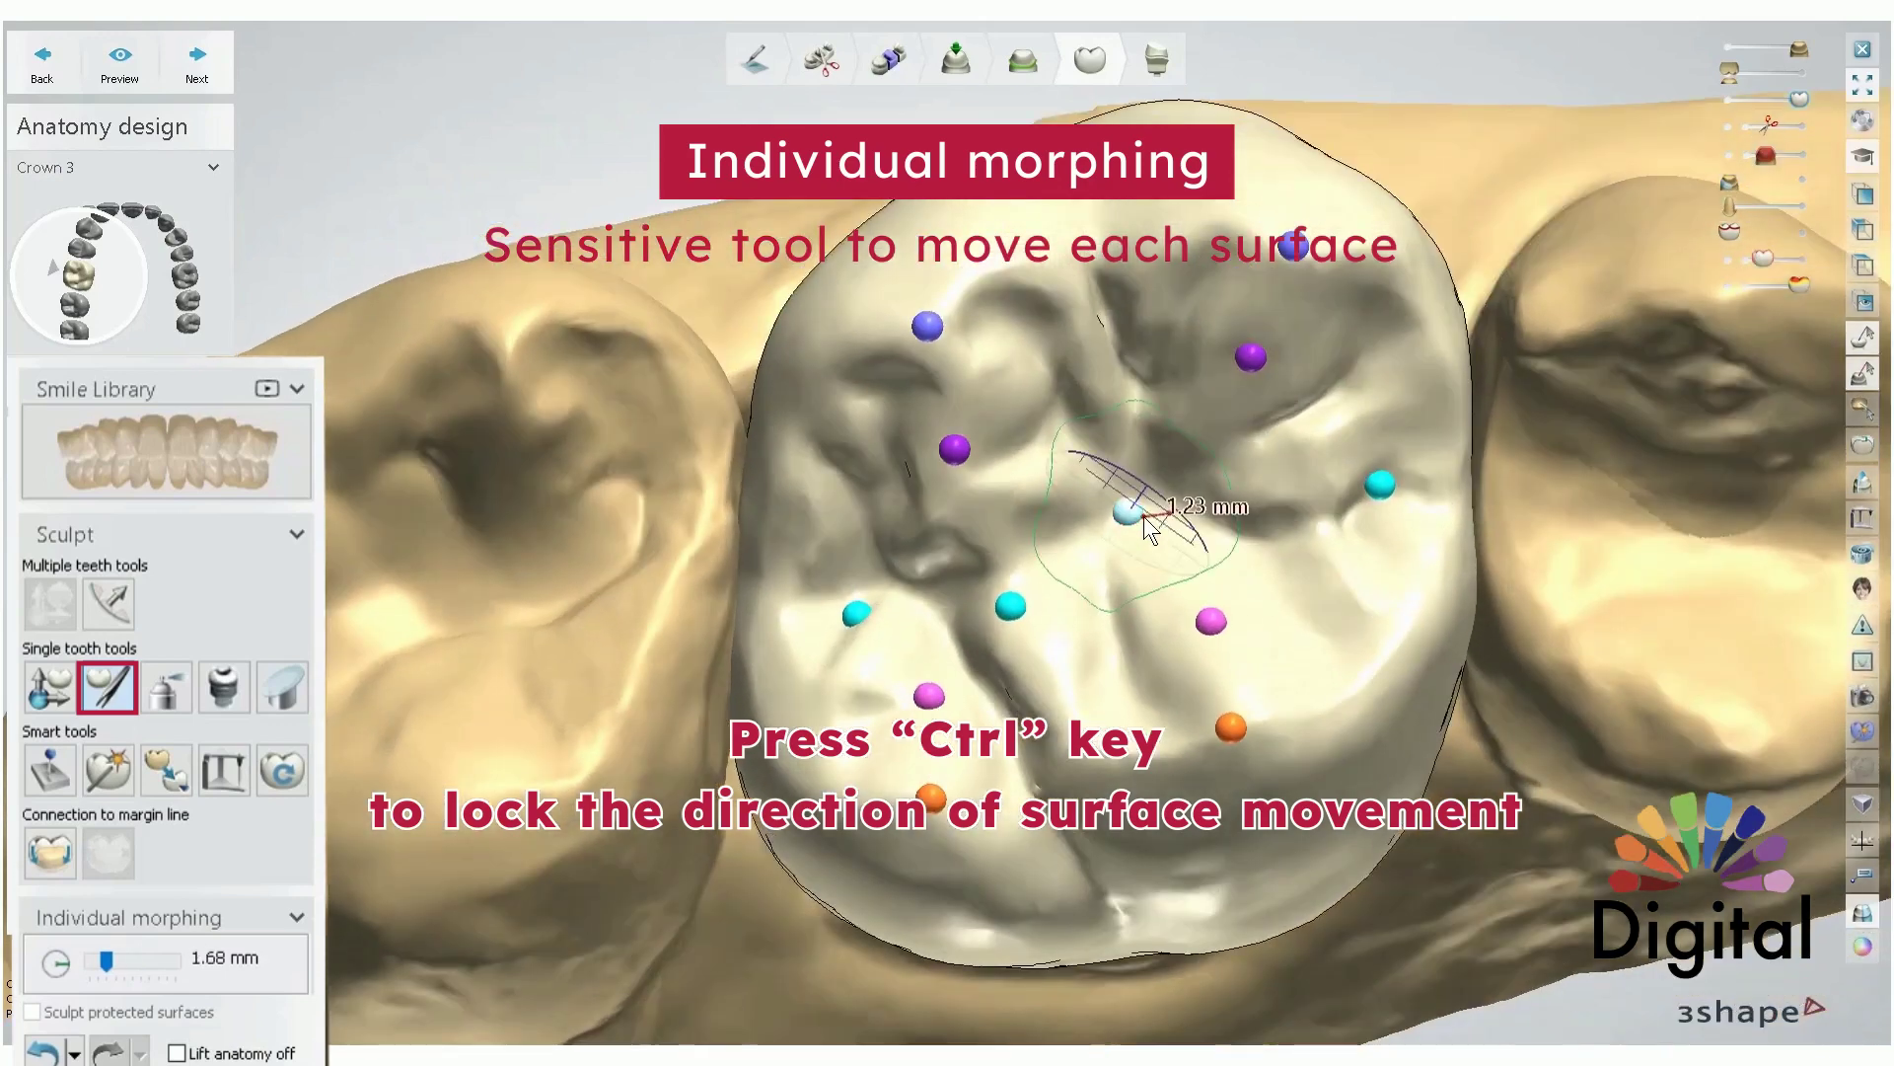
- Morph Crown 3's central occlusal surface with a 1.68 mm radius, and a cusp near the neighboring molar with a 2.17 mm radius
{"action": "left_click_drag", "start_coordinate": [1141, 506], "coordinate": [1135, 463]}
{"action": "scroll", "coordinate": [1142, 501], "scroll_direction": "up", "scroll_amount": 5}
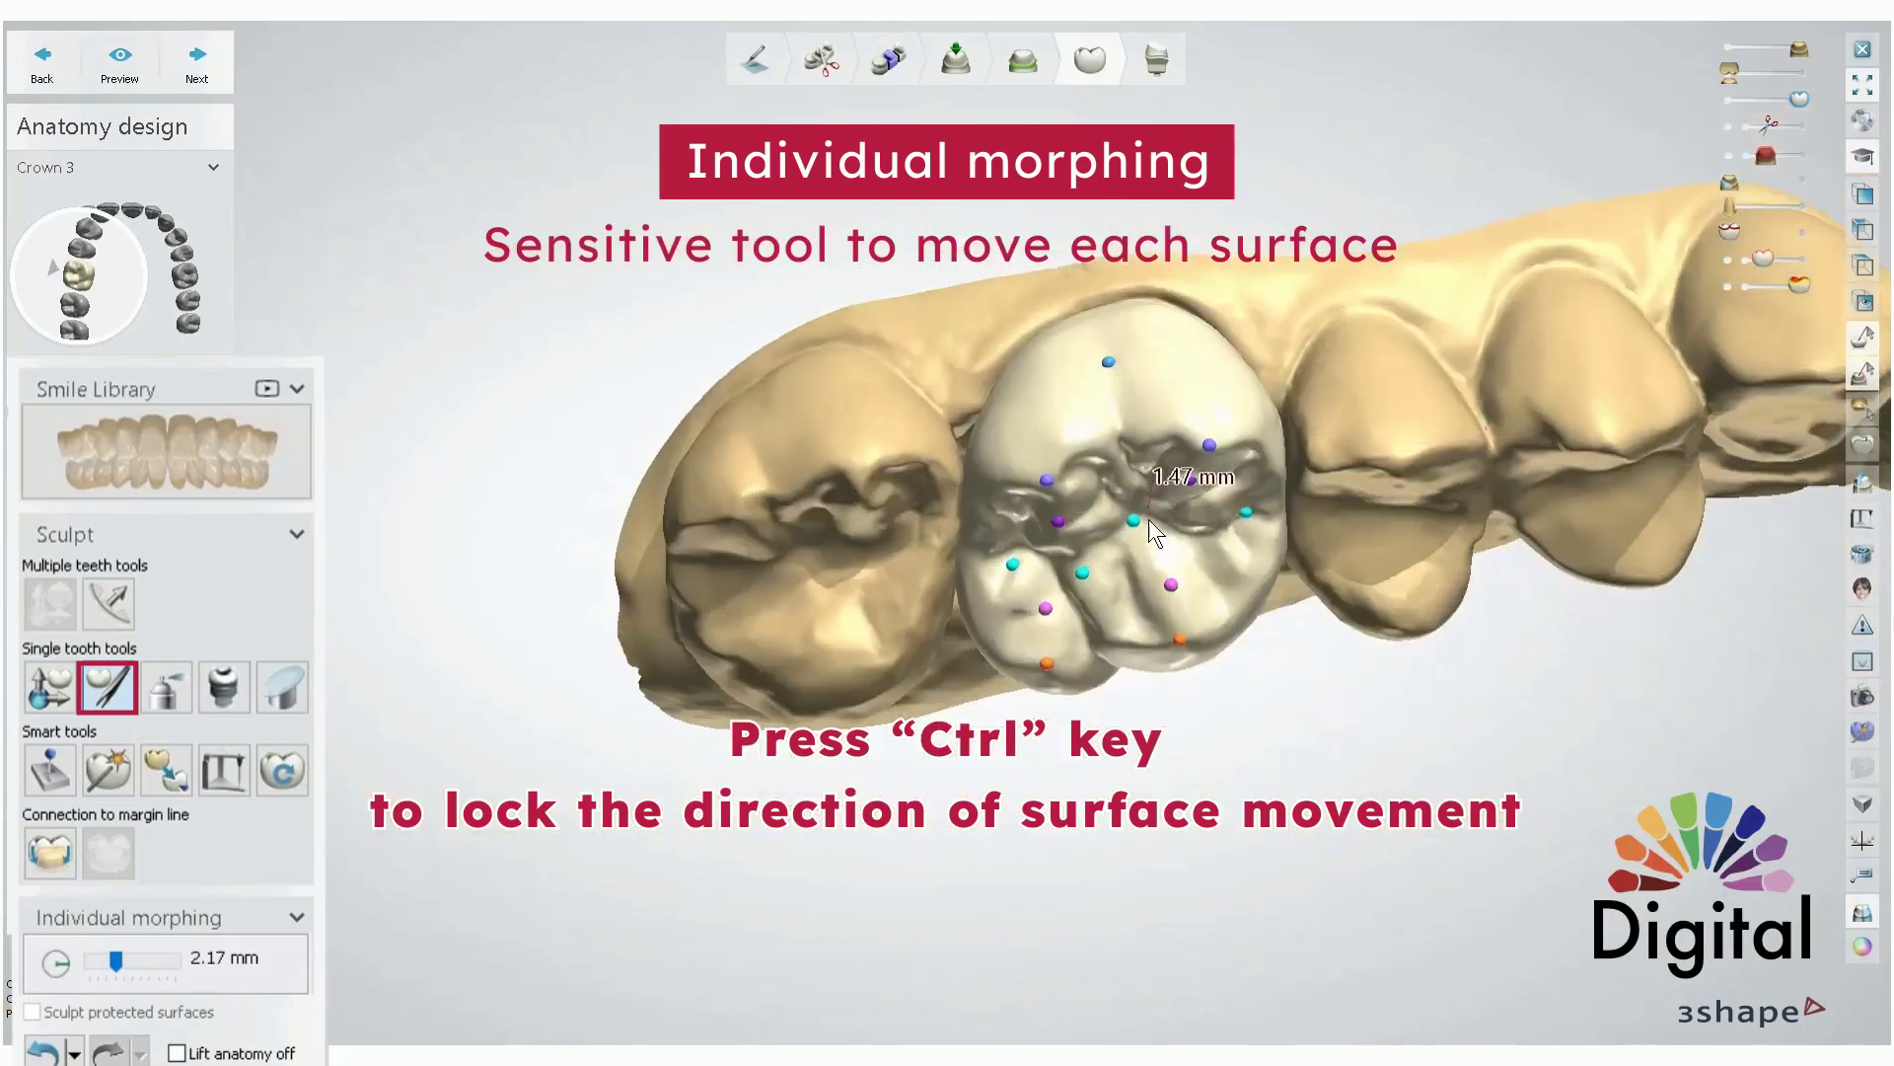
{"action": "mouse_move", "coordinate": [1048, 638]}
{"action": "left_mouse_down", "text": "ctrl"}
{"action": "mouse_move", "coordinate": [1054, 679]}
{"action": "mouse_move", "coordinate": [1046, 606]}
{"action": "mouse_move", "coordinate": [1050, 673]}
{"action": "mouse_move", "coordinate": [1045, 614]}
{"action": "mouse_move", "coordinate": [1048, 651]}
{"action": "left_mouse_up", "text": "ctrl"}
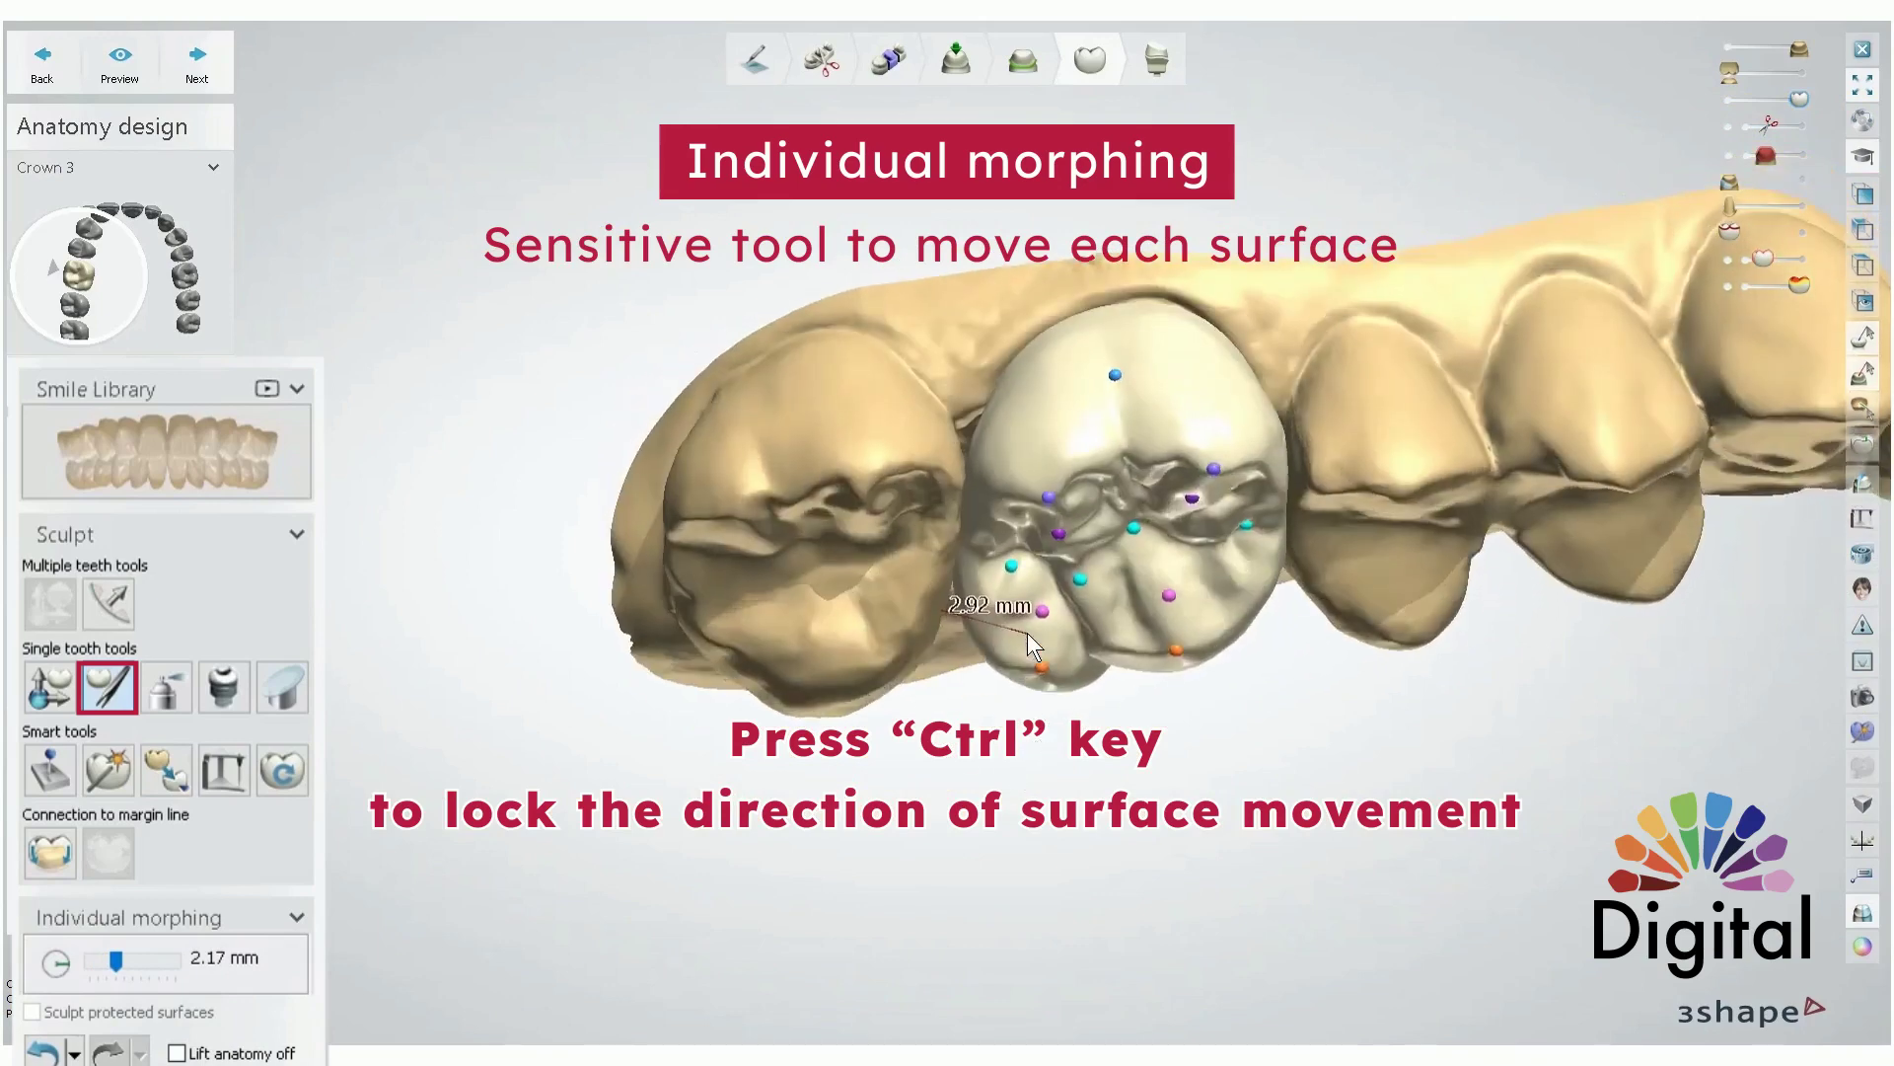
{"action": "left_click_drag", "start_coordinate": [1027, 632], "coordinate": [1026, 570]}
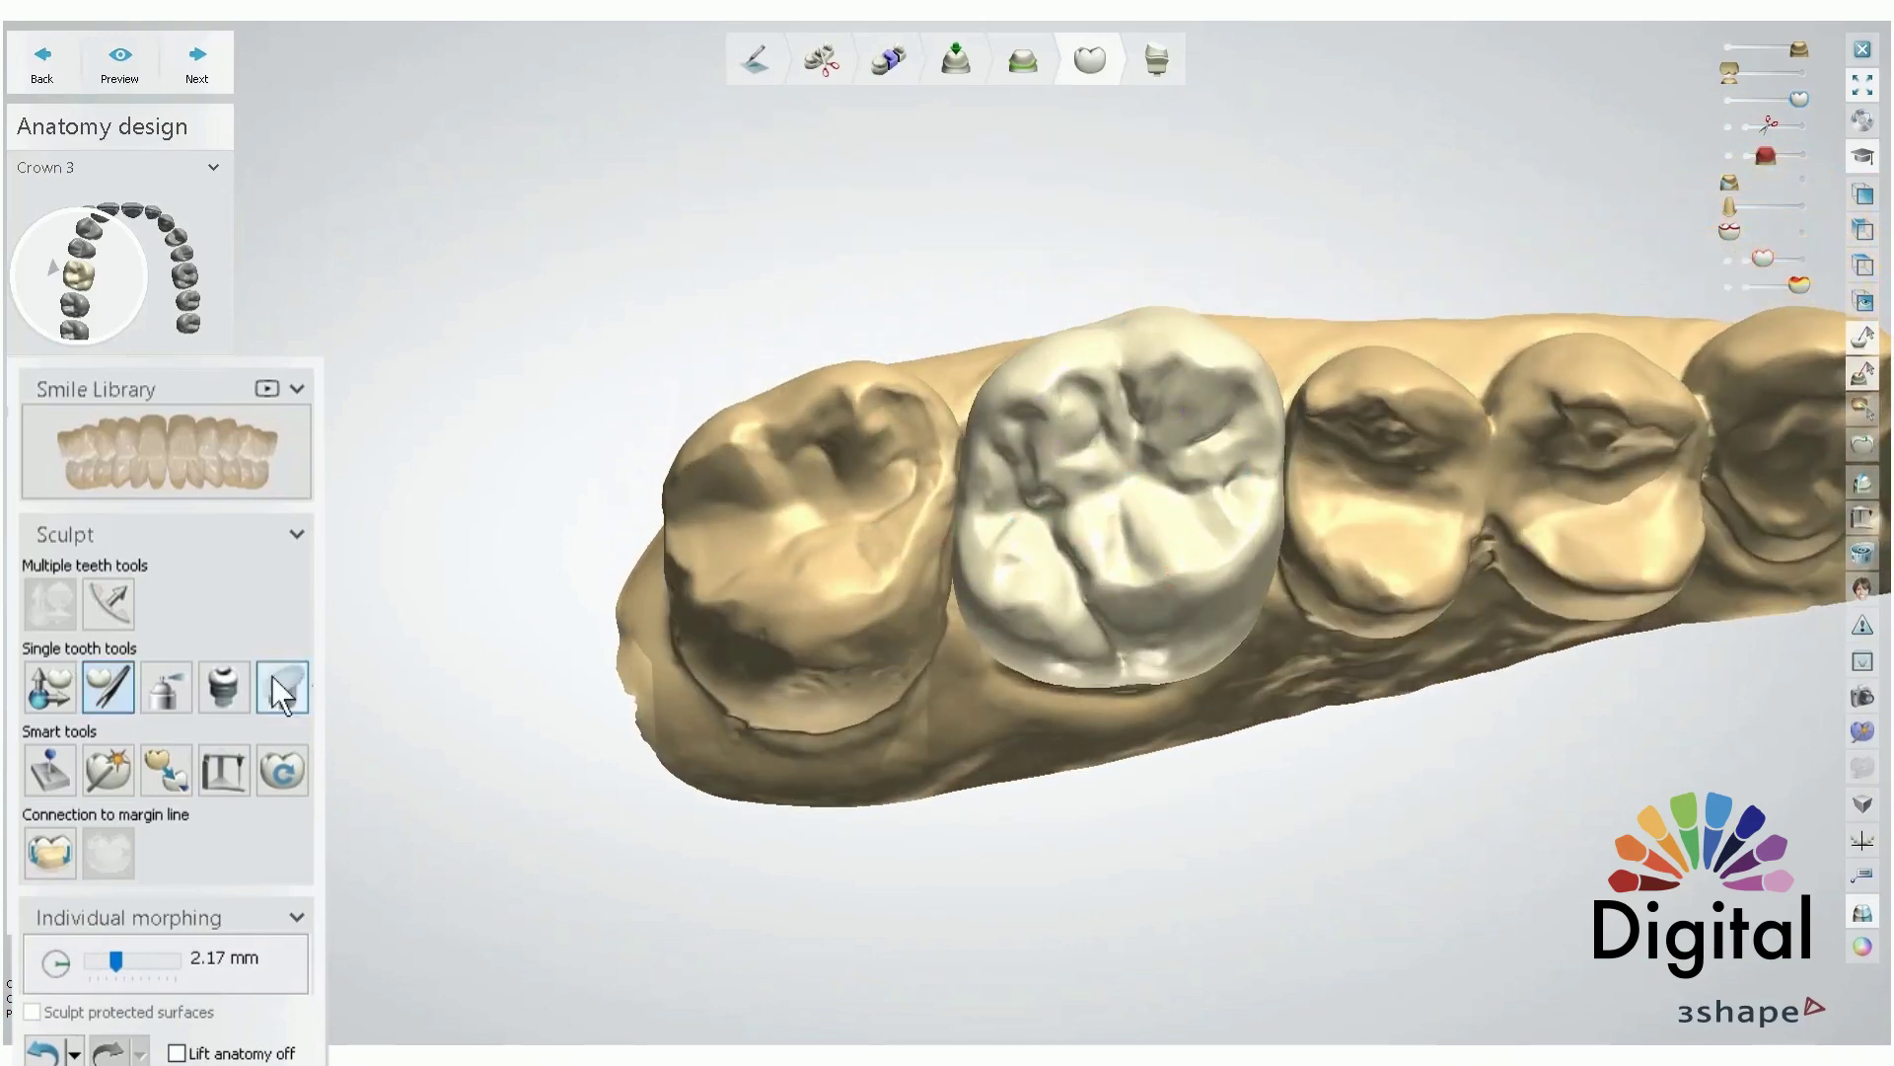
- Switch to the Wax knife, go through its remove mode and choose smoothing with a 1.32 mm radius and level 1.40
{"action": "left_click", "coordinate": [181, 697]}
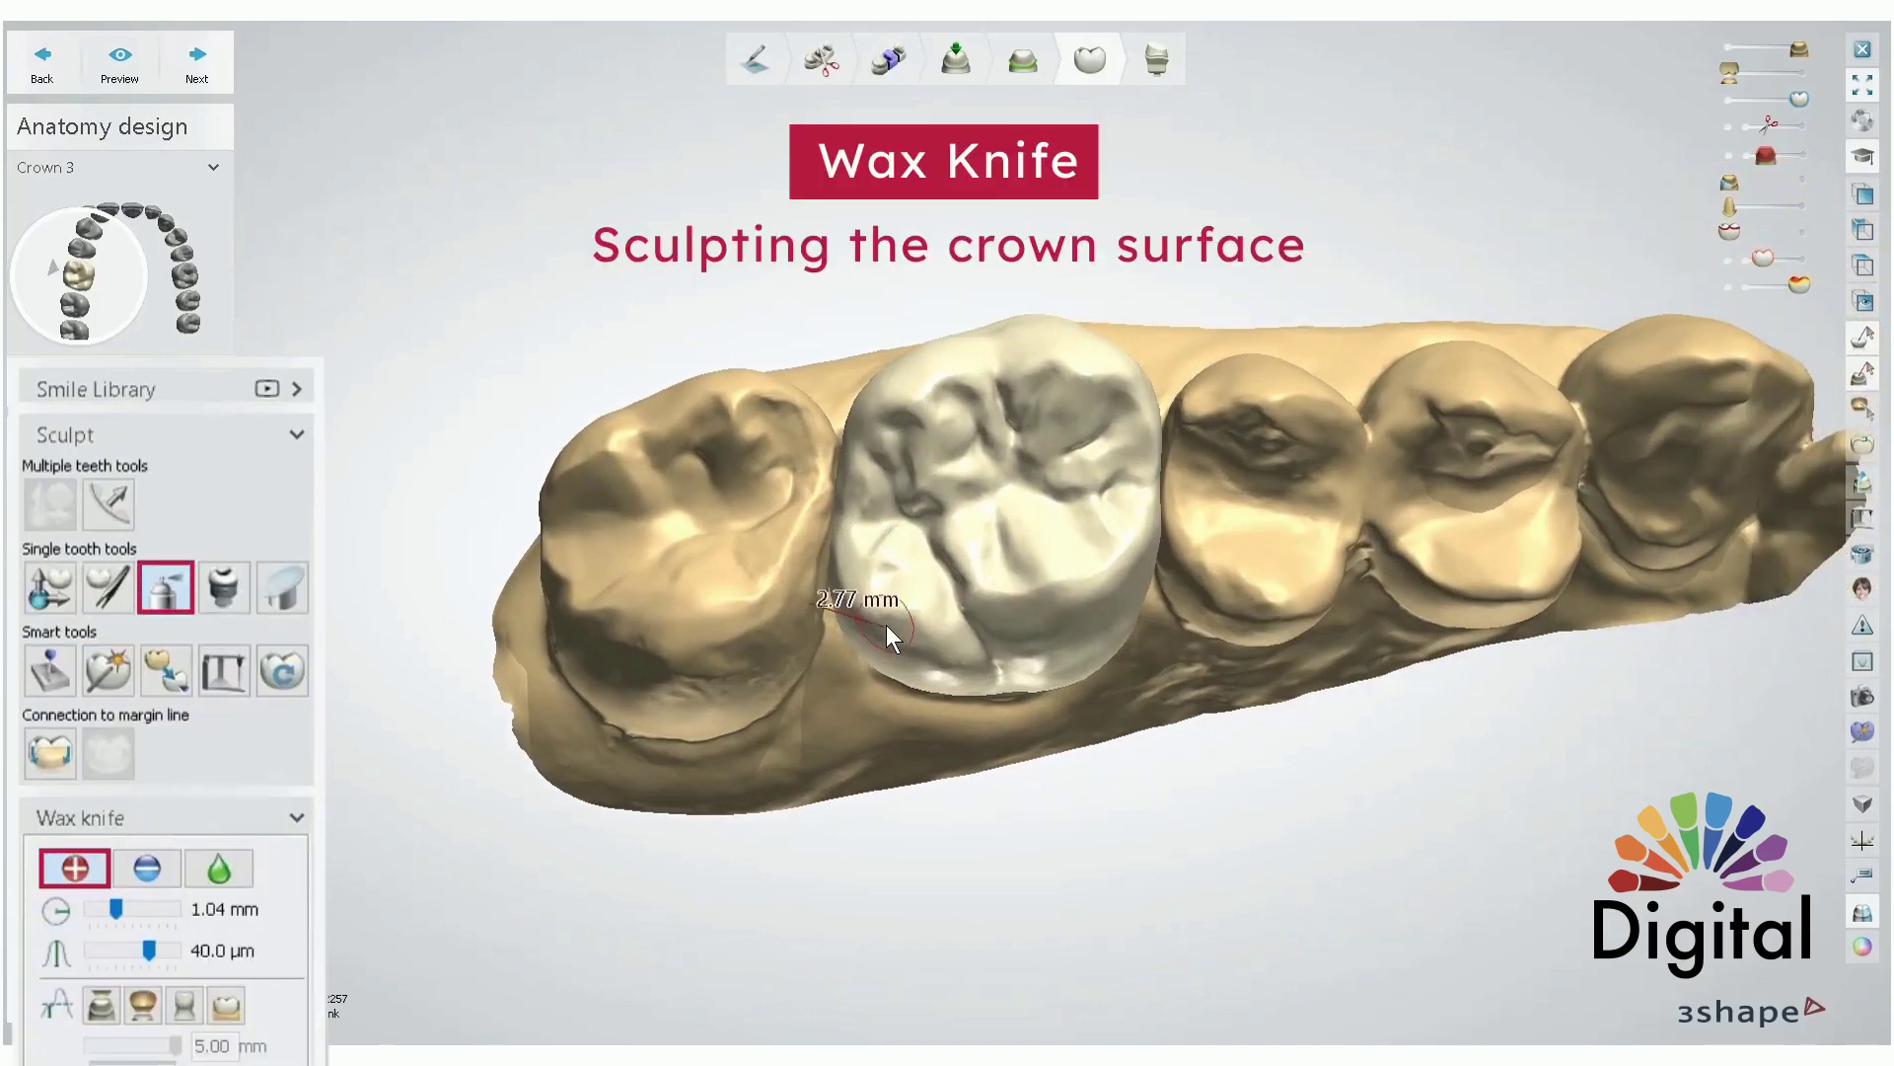
{"action": "left_click", "coordinate": [146, 868]}
{"action": "left_click", "coordinate": [218, 868]}
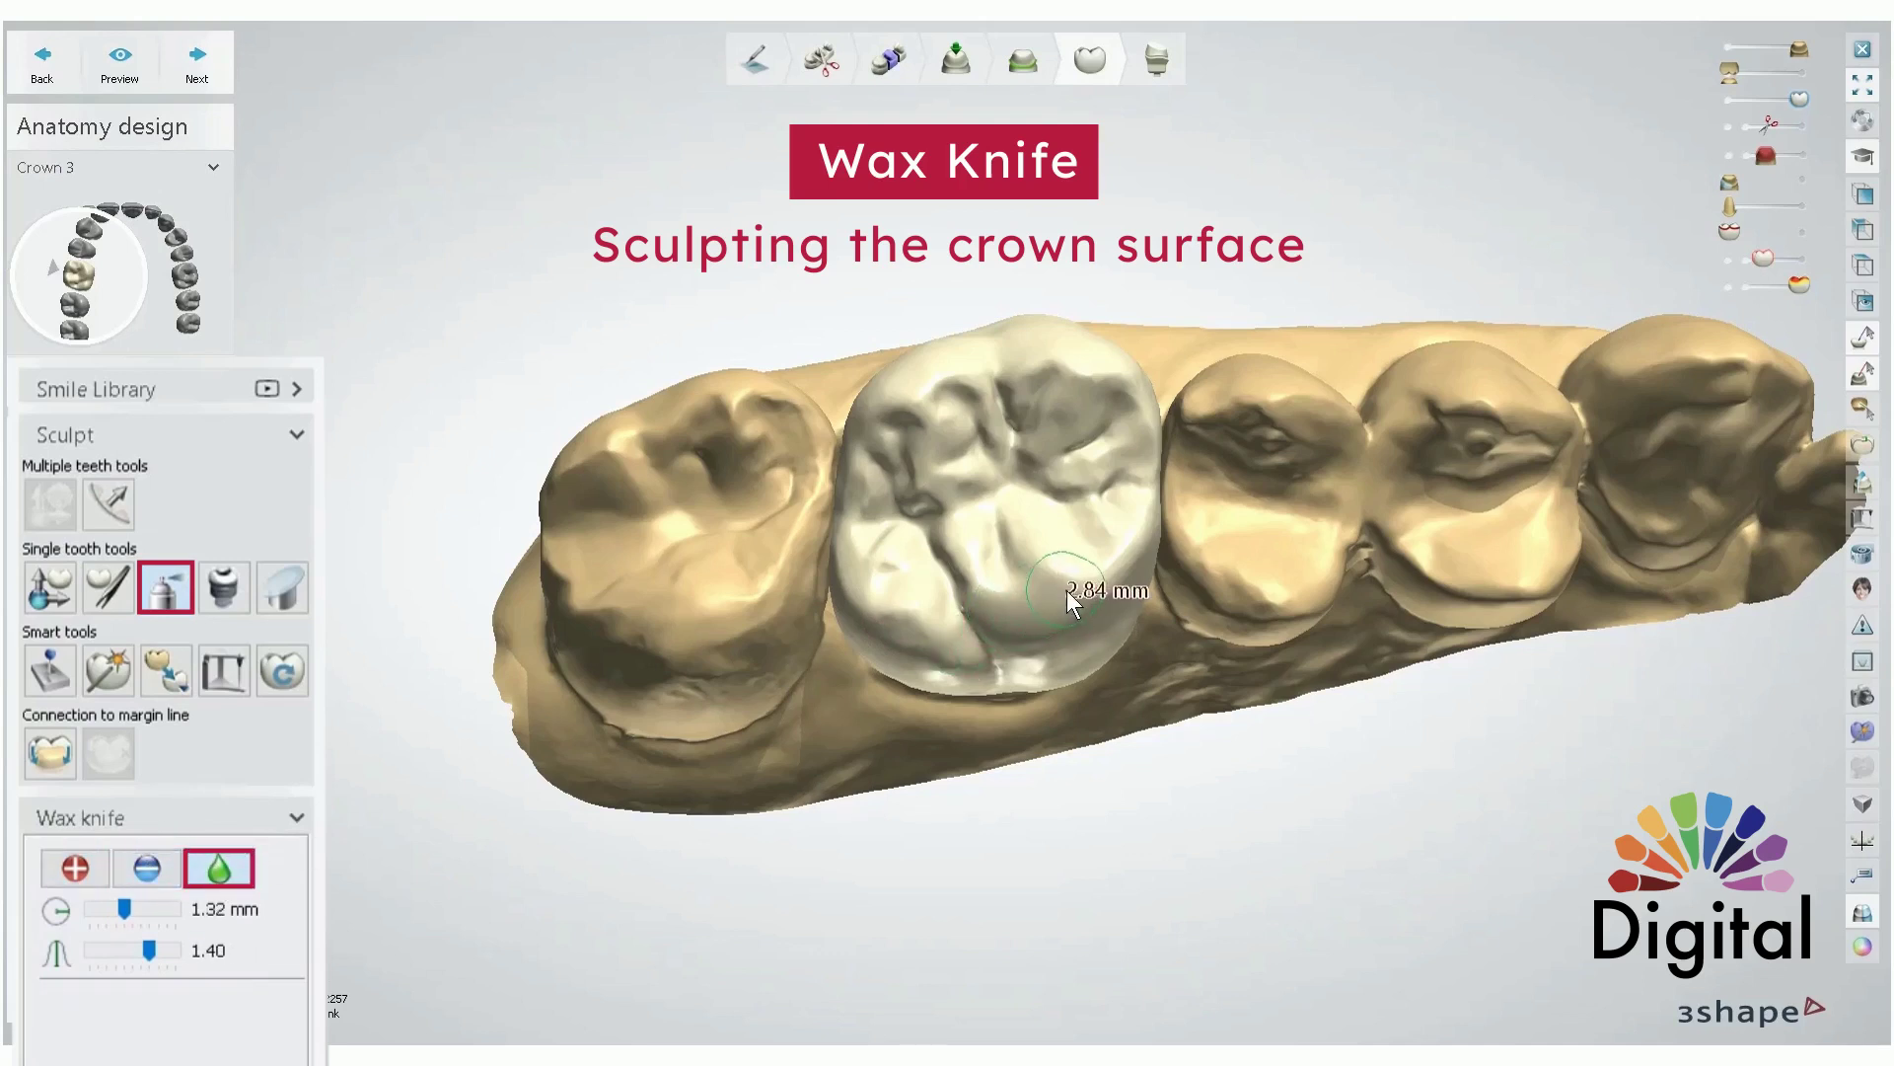
{"action": "right_click_drag", "start_coordinate": [987, 592], "coordinate": [1361, 595]}
{"action": "right_click_drag", "start_coordinate": [1451, 516], "coordinate": [1271, 536]}
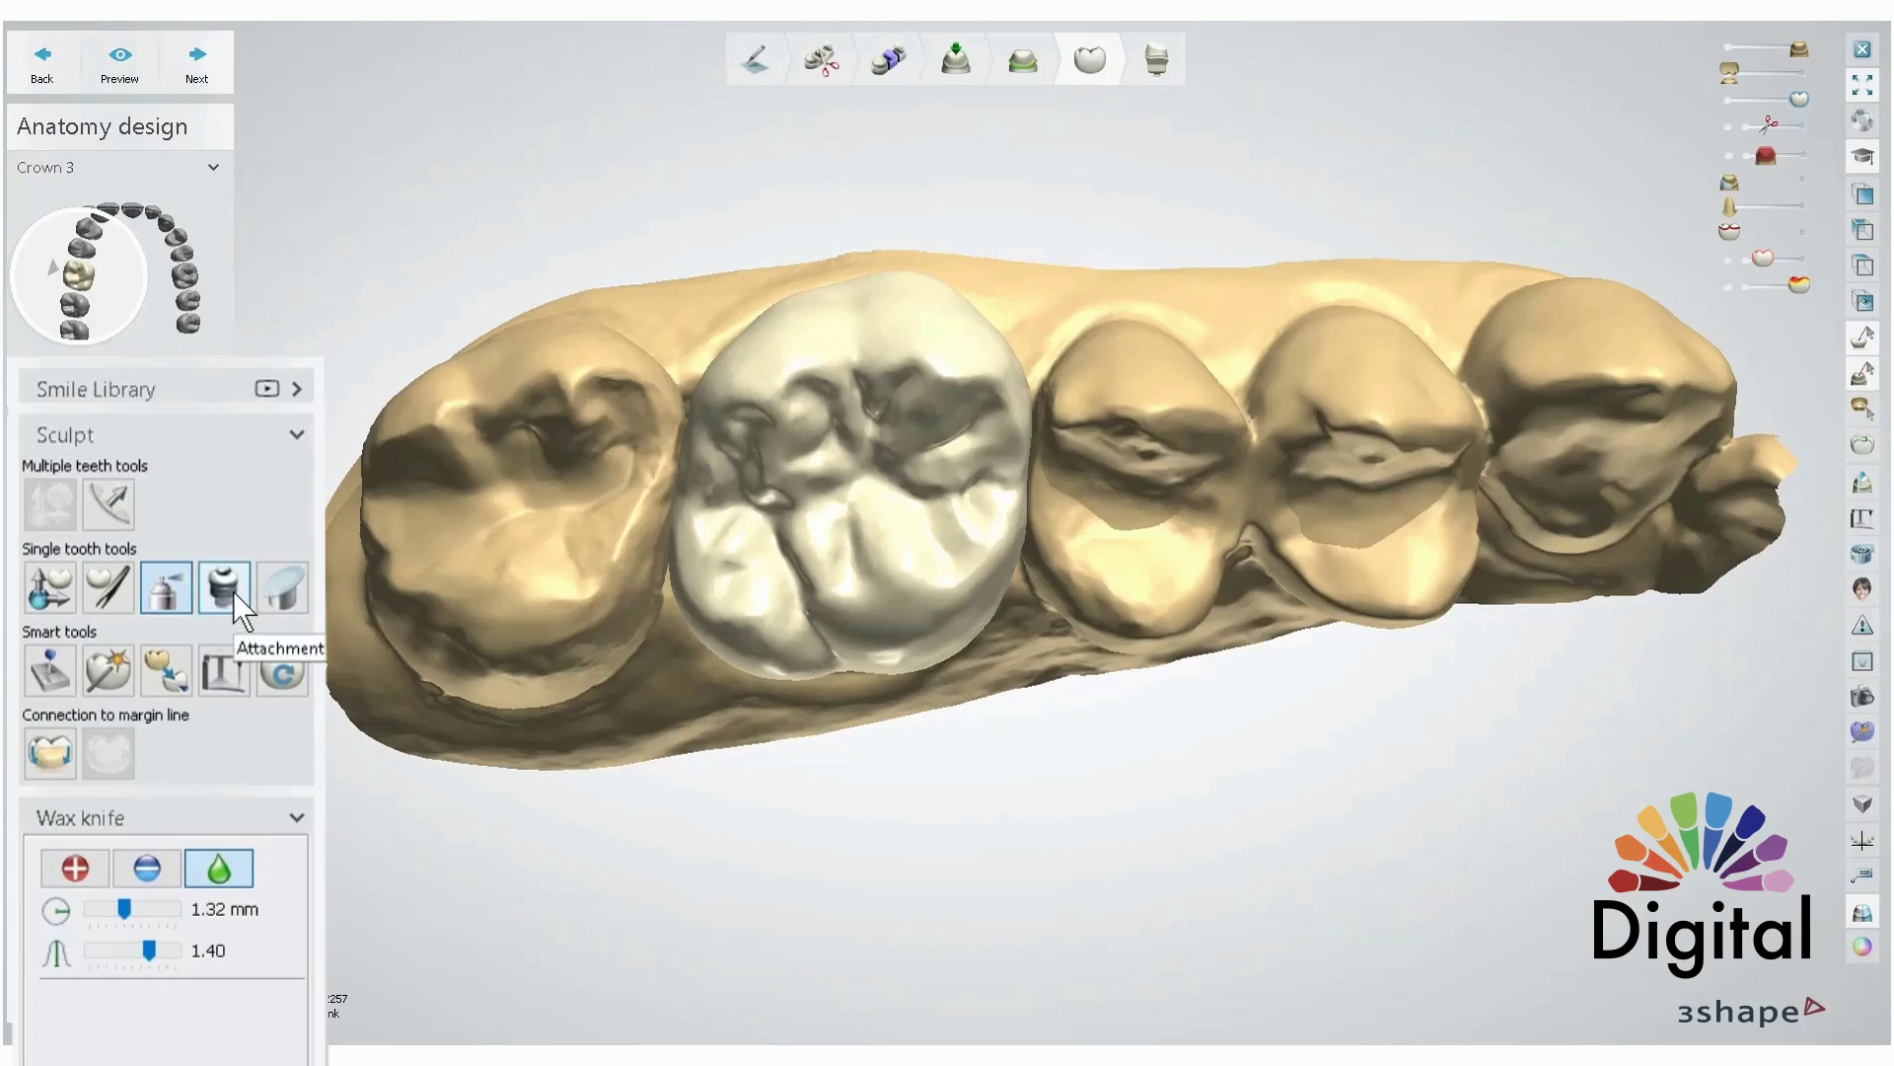
- Try a Plane cut on Crown 3's side facing the neighboring molar, and undo it
{"action": "left_click", "coordinate": [281, 586]}
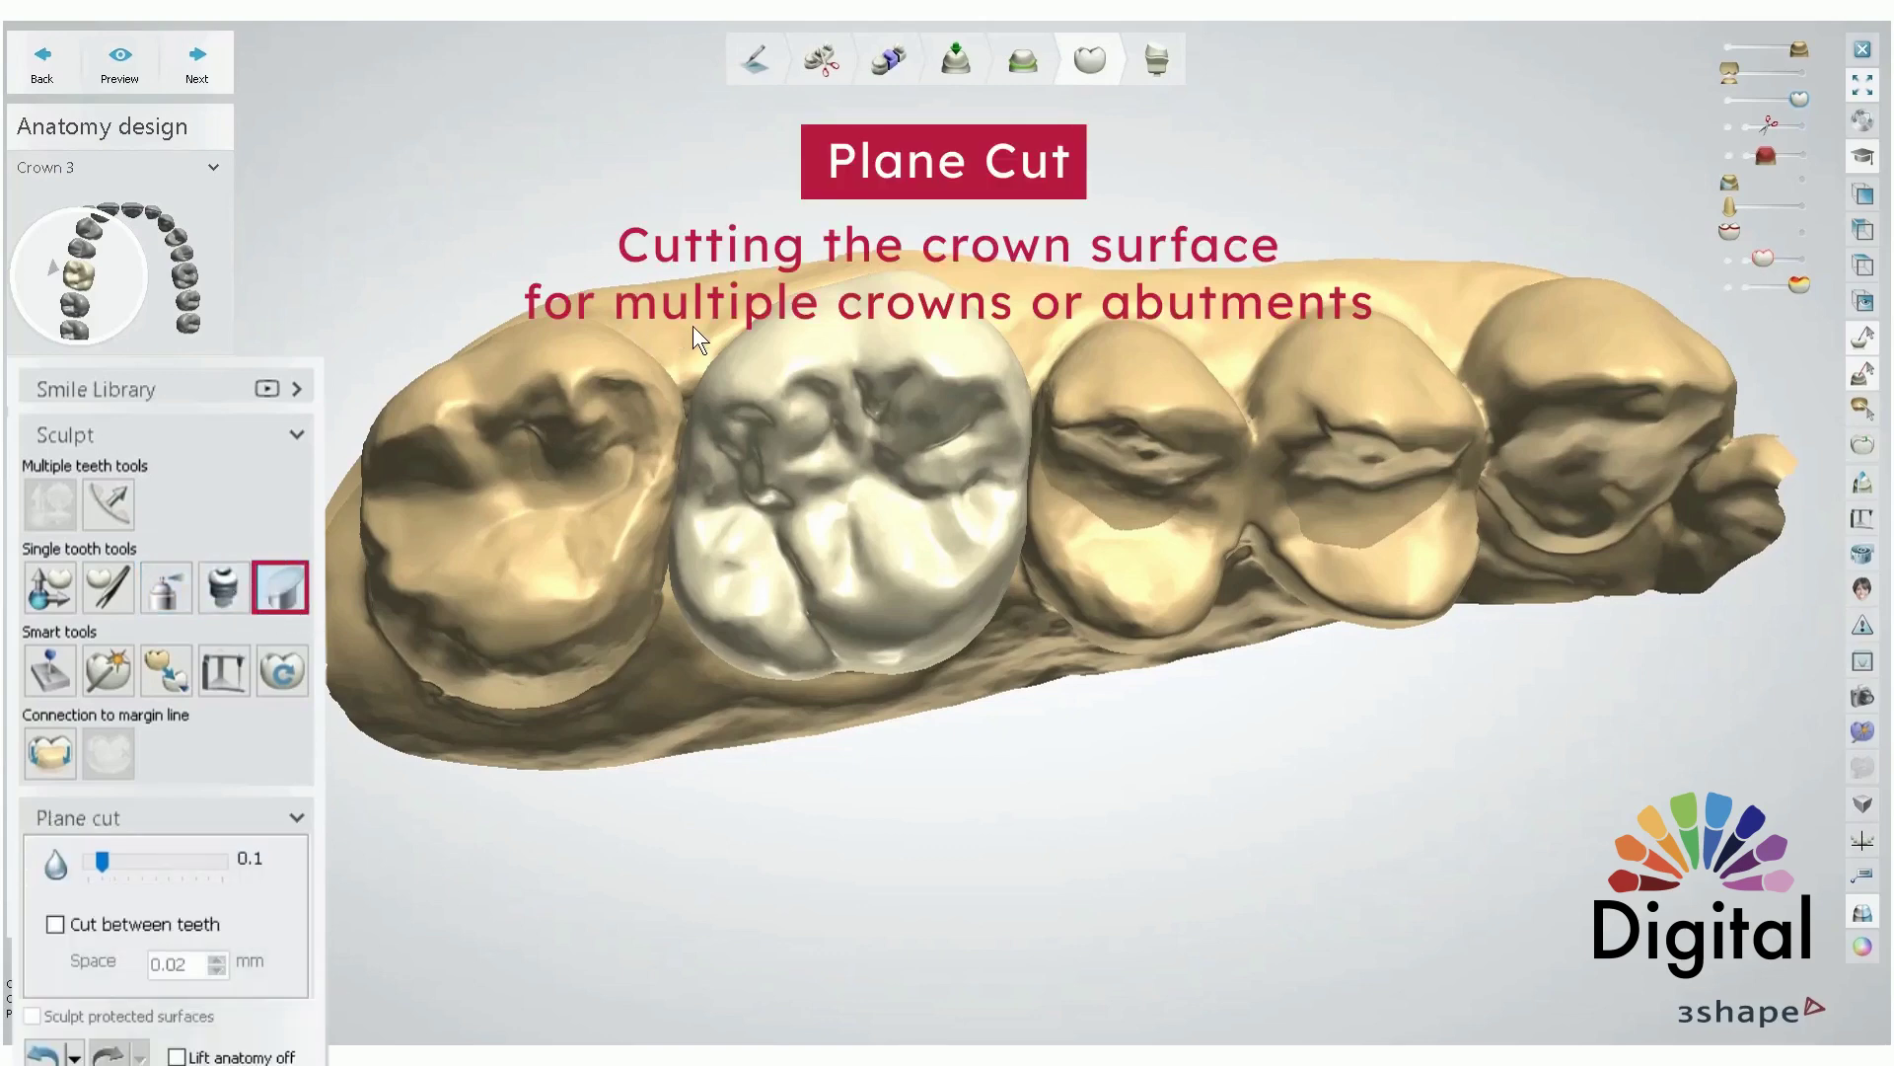
{"action": "scroll", "coordinate": [695, 341], "scroll_direction": "up", "scroll_amount": 3}
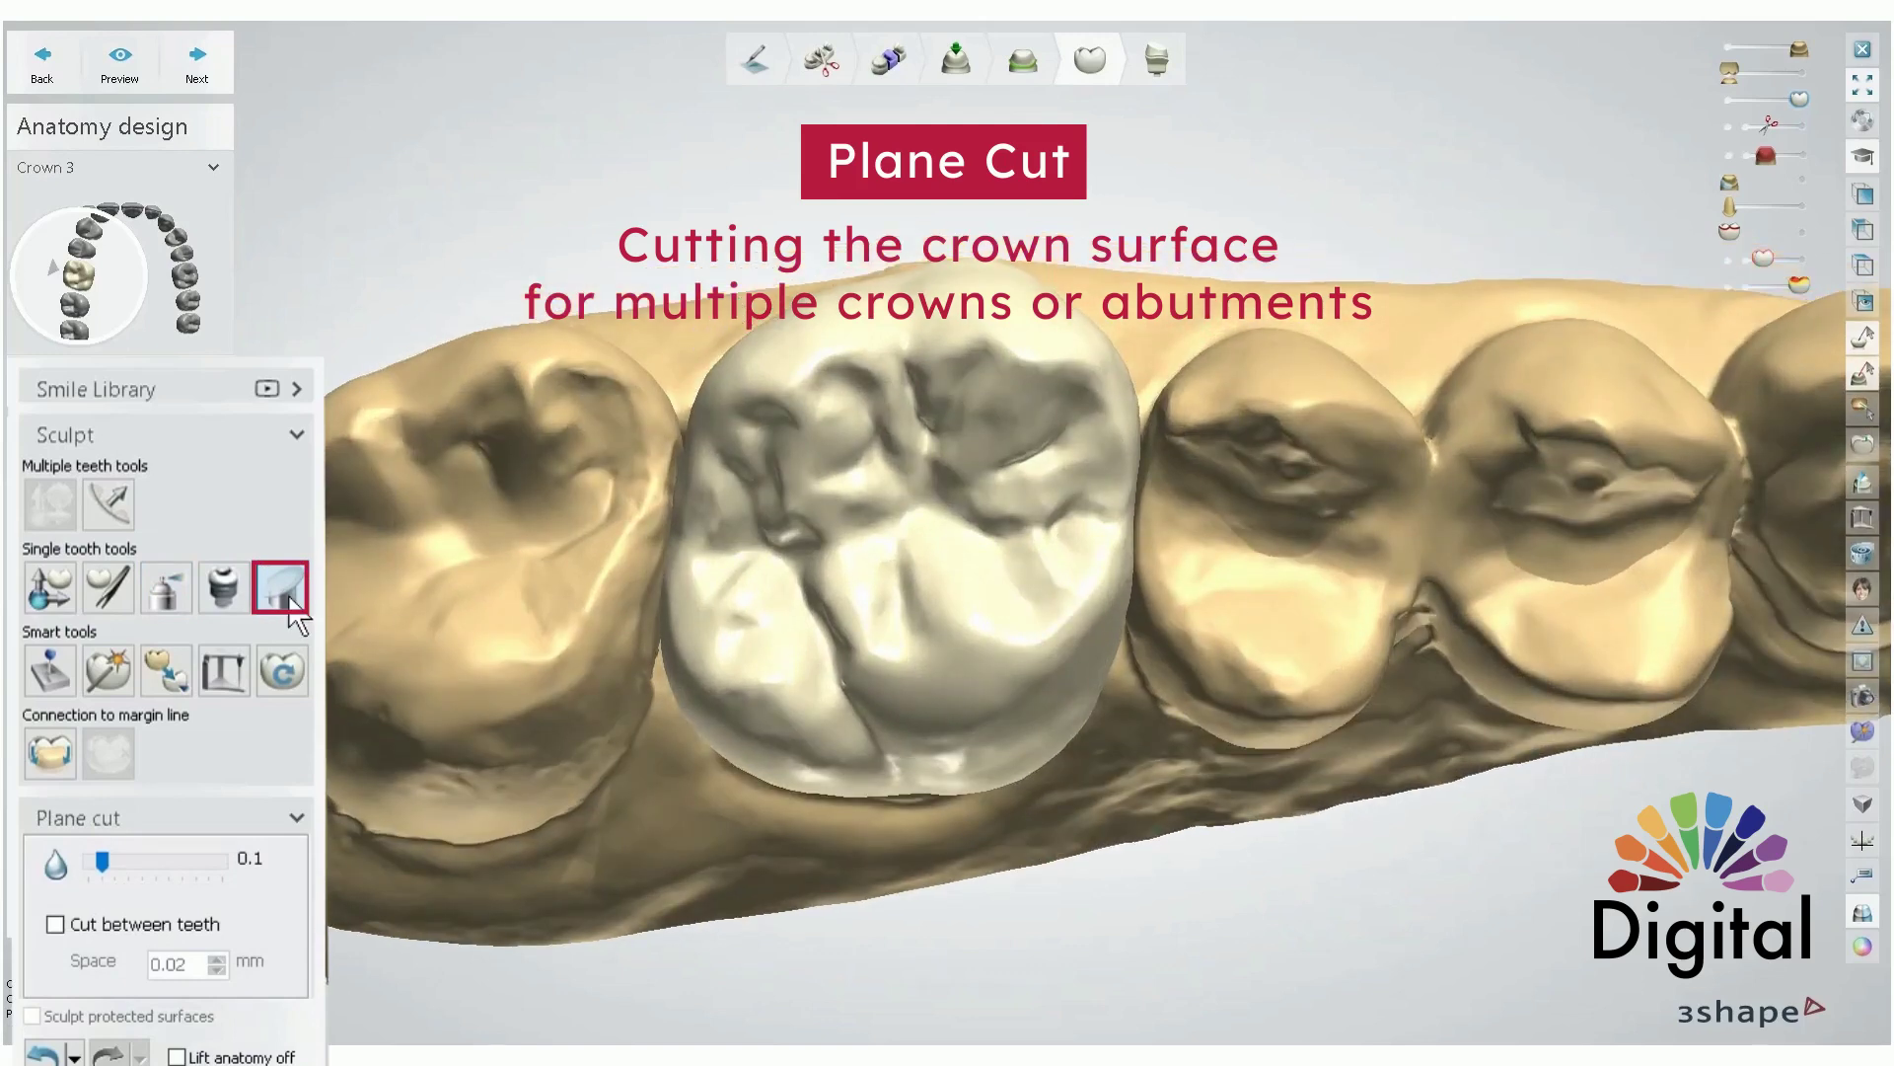
{"action": "mouse_move", "coordinate": [752, 405]}
{"action": "left_mouse_down"}
{"action": "mouse_move", "coordinate": [893, 380]}
{"action": "mouse_move", "coordinate": [878, 355]}
{"action": "mouse_move", "coordinate": [766, 383]}
{"action": "left_mouse_up"}
{"action": "left_click_drag", "start_coordinate": [884, 204], "coordinate": [527, 779]}
{"action": "mouse_move", "coordinate": [547, 513]}
{"action": "right_mouse_down"}
{"action": "mouse_move", "coordinate": [618, 544]}
{"action": "mouse_move", "coordinate": [547, 524]}
{"action": "right_mouse_up"}
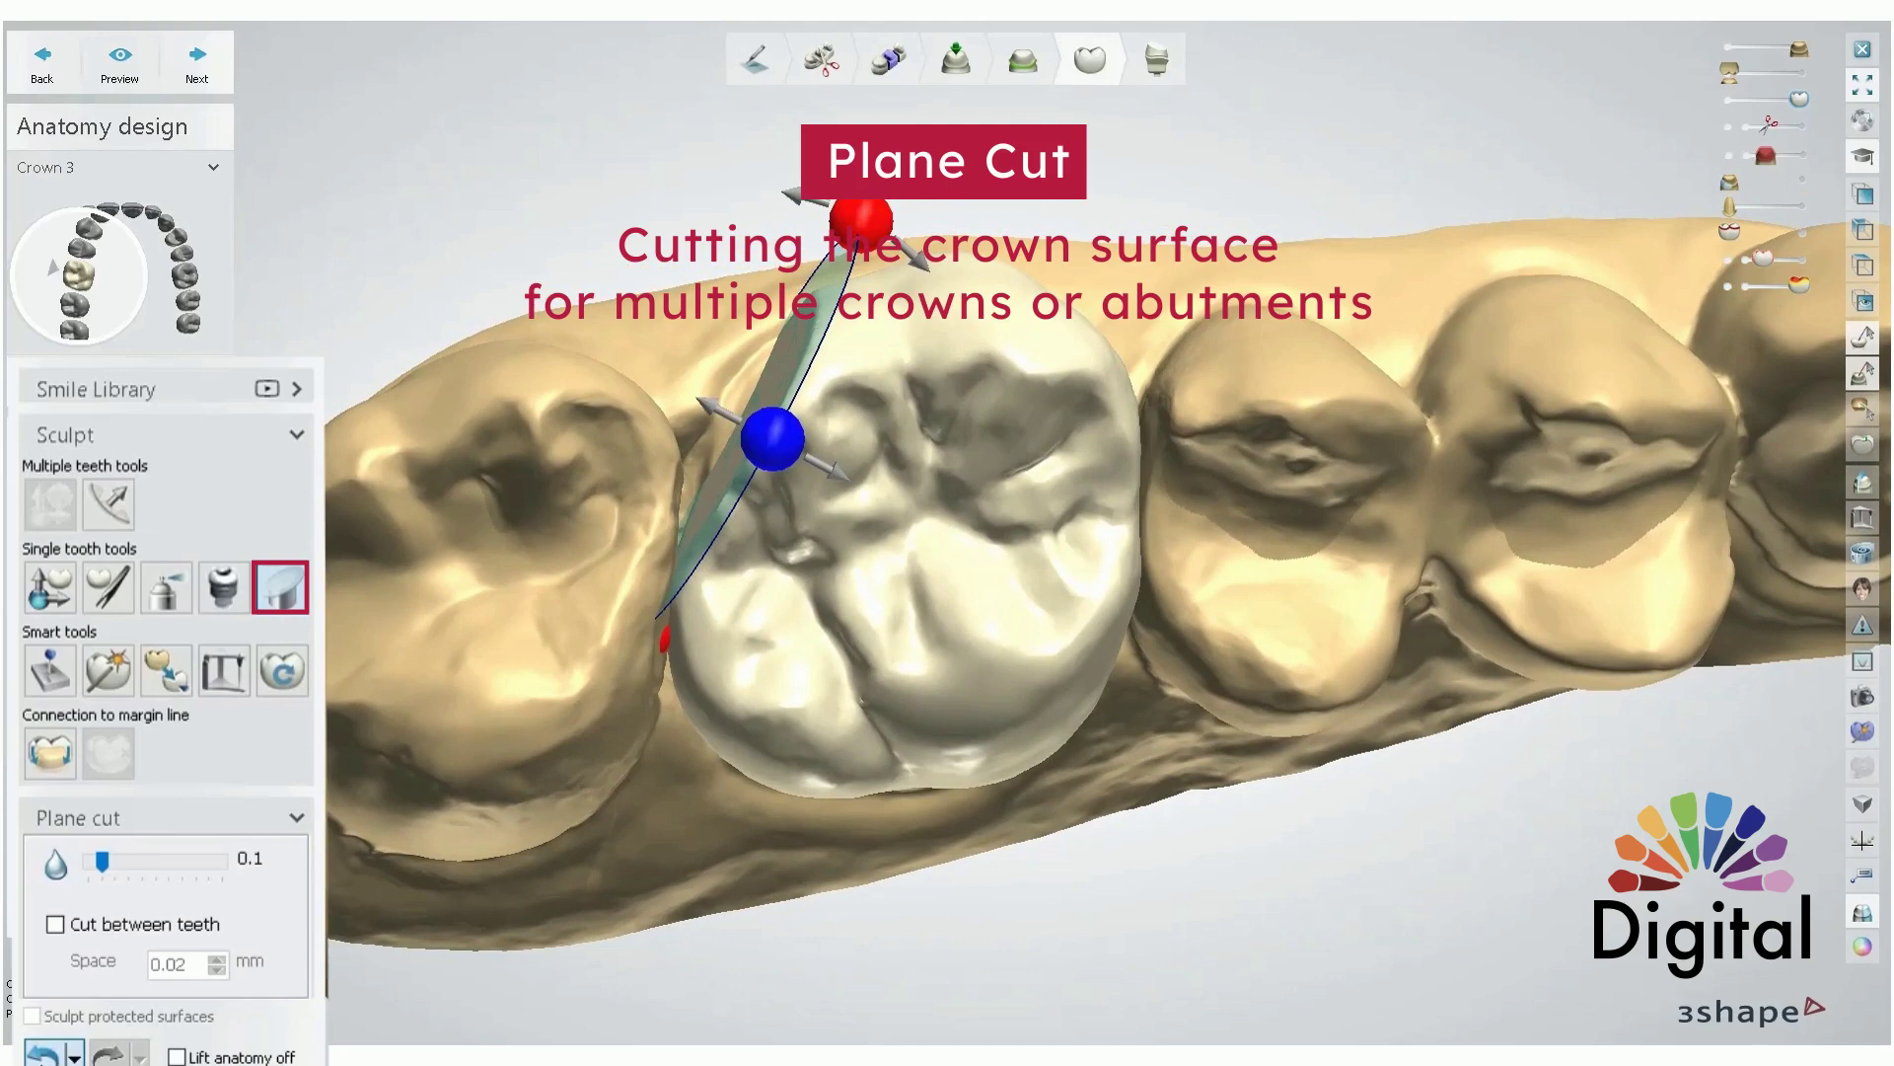
{"action": "left_click", "coordinate": [41, 1054]}
{"action": "scroll", "coordinate": [480, 726], "scroll_direction": "down", "scroll_amount": 4}
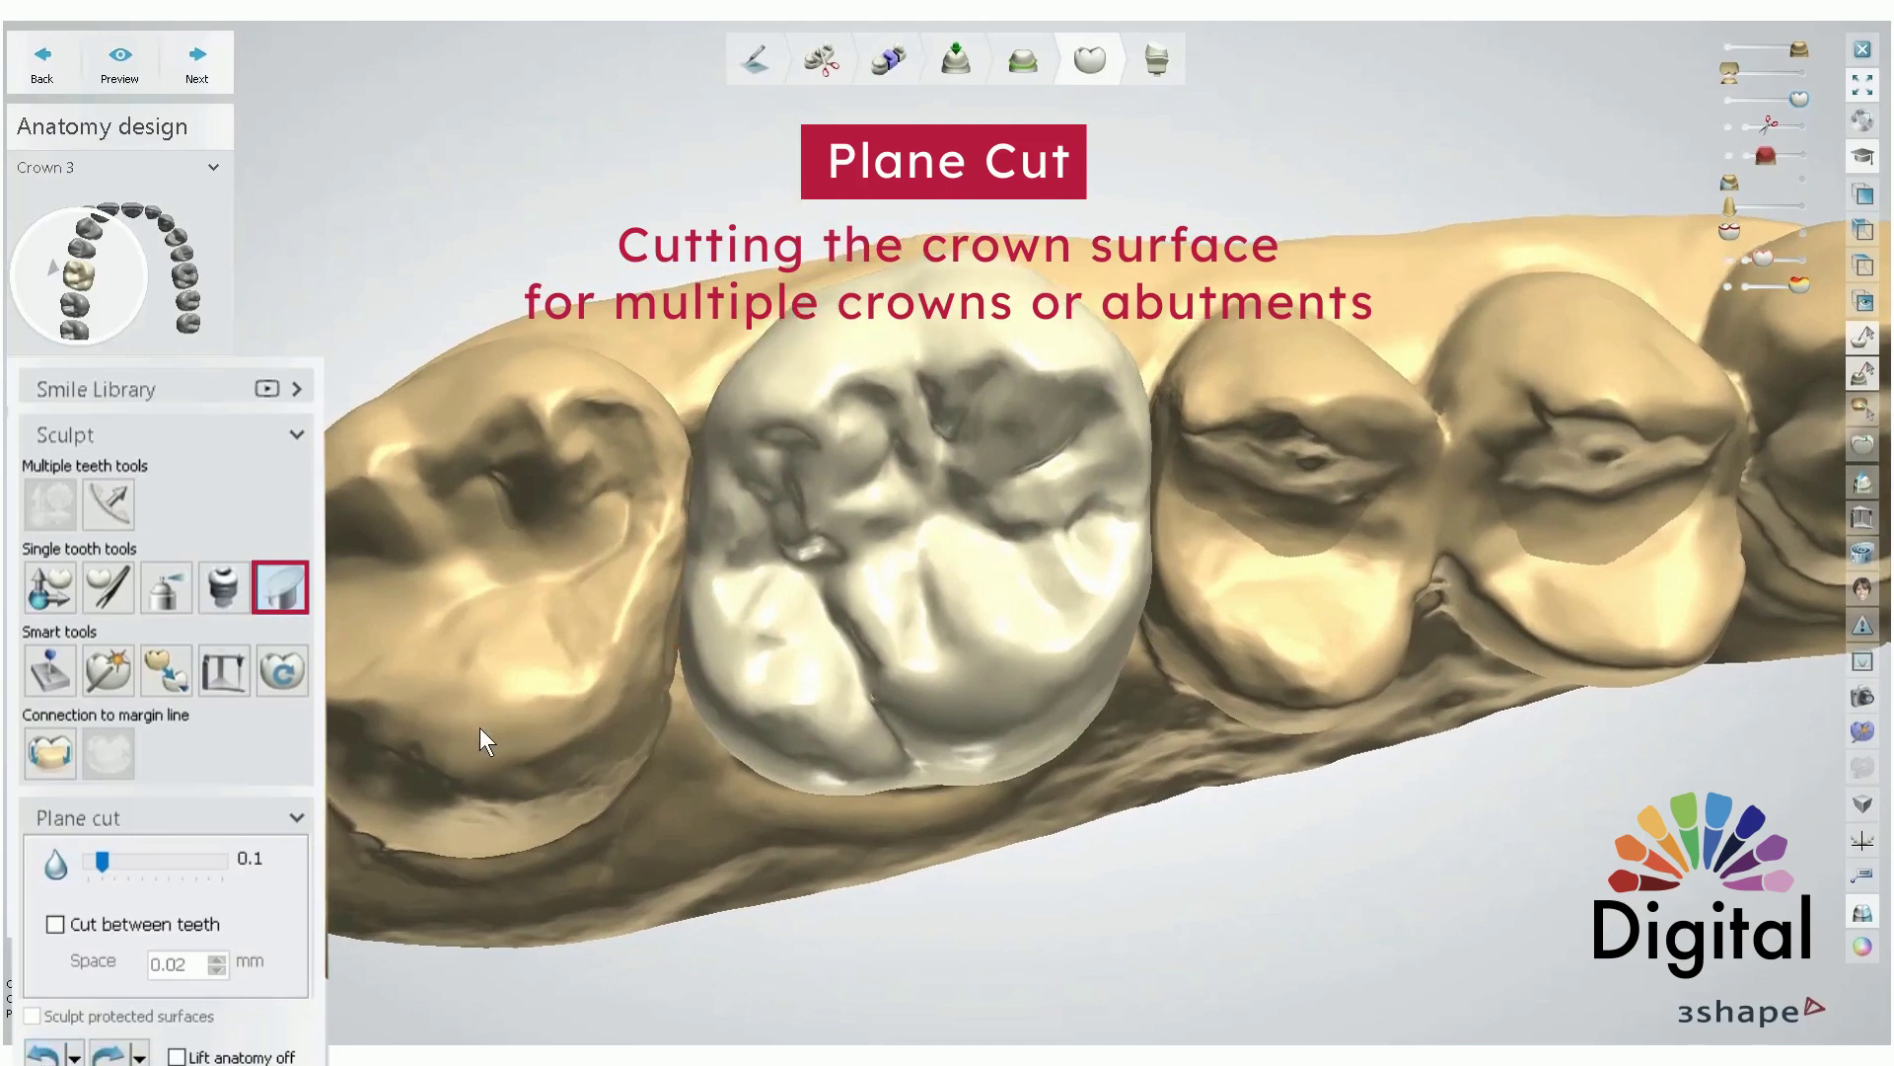
- Connect Crown 3 to the margin line with a 0.06 mm margin line offset, 65° offset angle and 0.05 mm extension offset
{"action": "mouse_move", "coordinate": [558, 637]}
{"action": "right_mouse_down"}
{"action": "mouse_move", "coordinate": [610, 712]}
{"action": "mouse_move", "coordinate": [612, 815]}
{"action": "mouse_move", "coordinate": [697, 725]}
{"action": "right_mouse_up"}
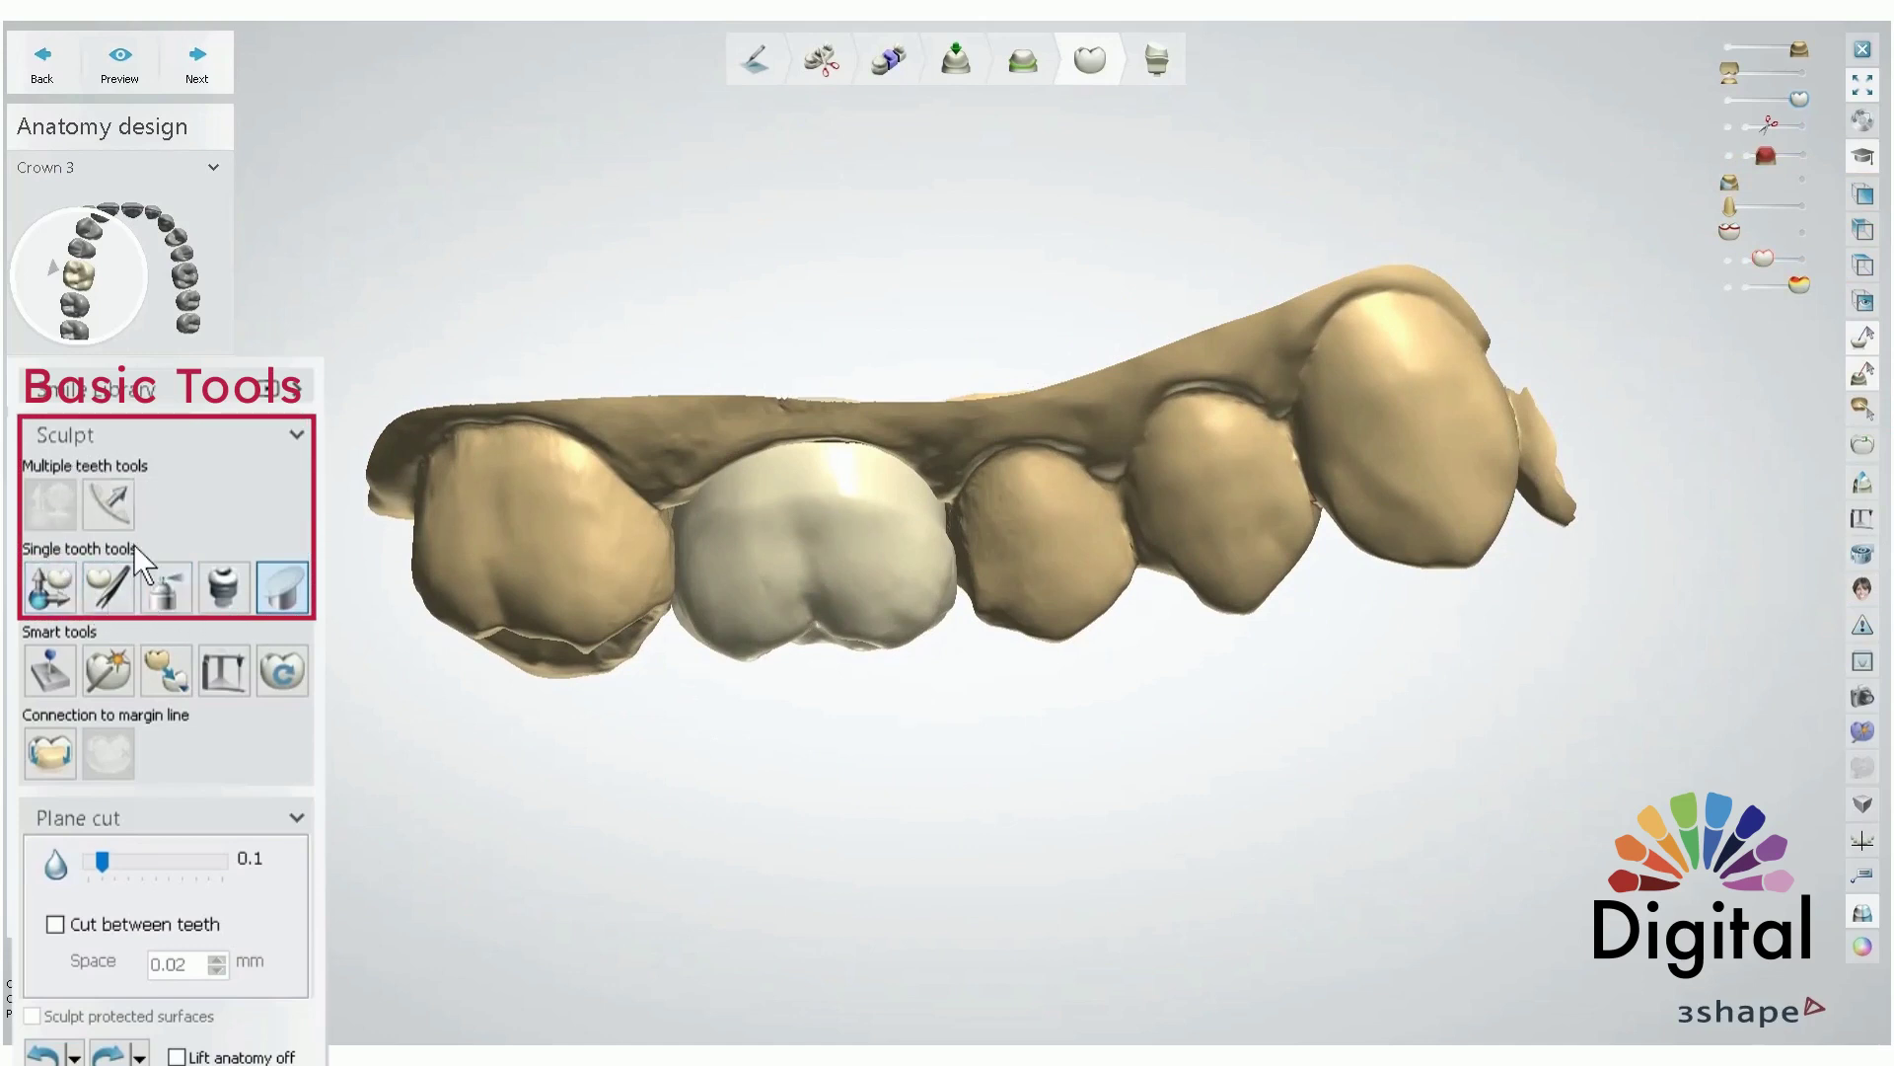
{"action": "mouse_move", "coordinate": [630, 627]}
{"action": "right_mouse_down"}
{"action": "mouse_move", "coordinate": [631, 488]}
{"action": "mouse_move", "coordinate": [619, 499]}
{"action": "right_mouse_up"}
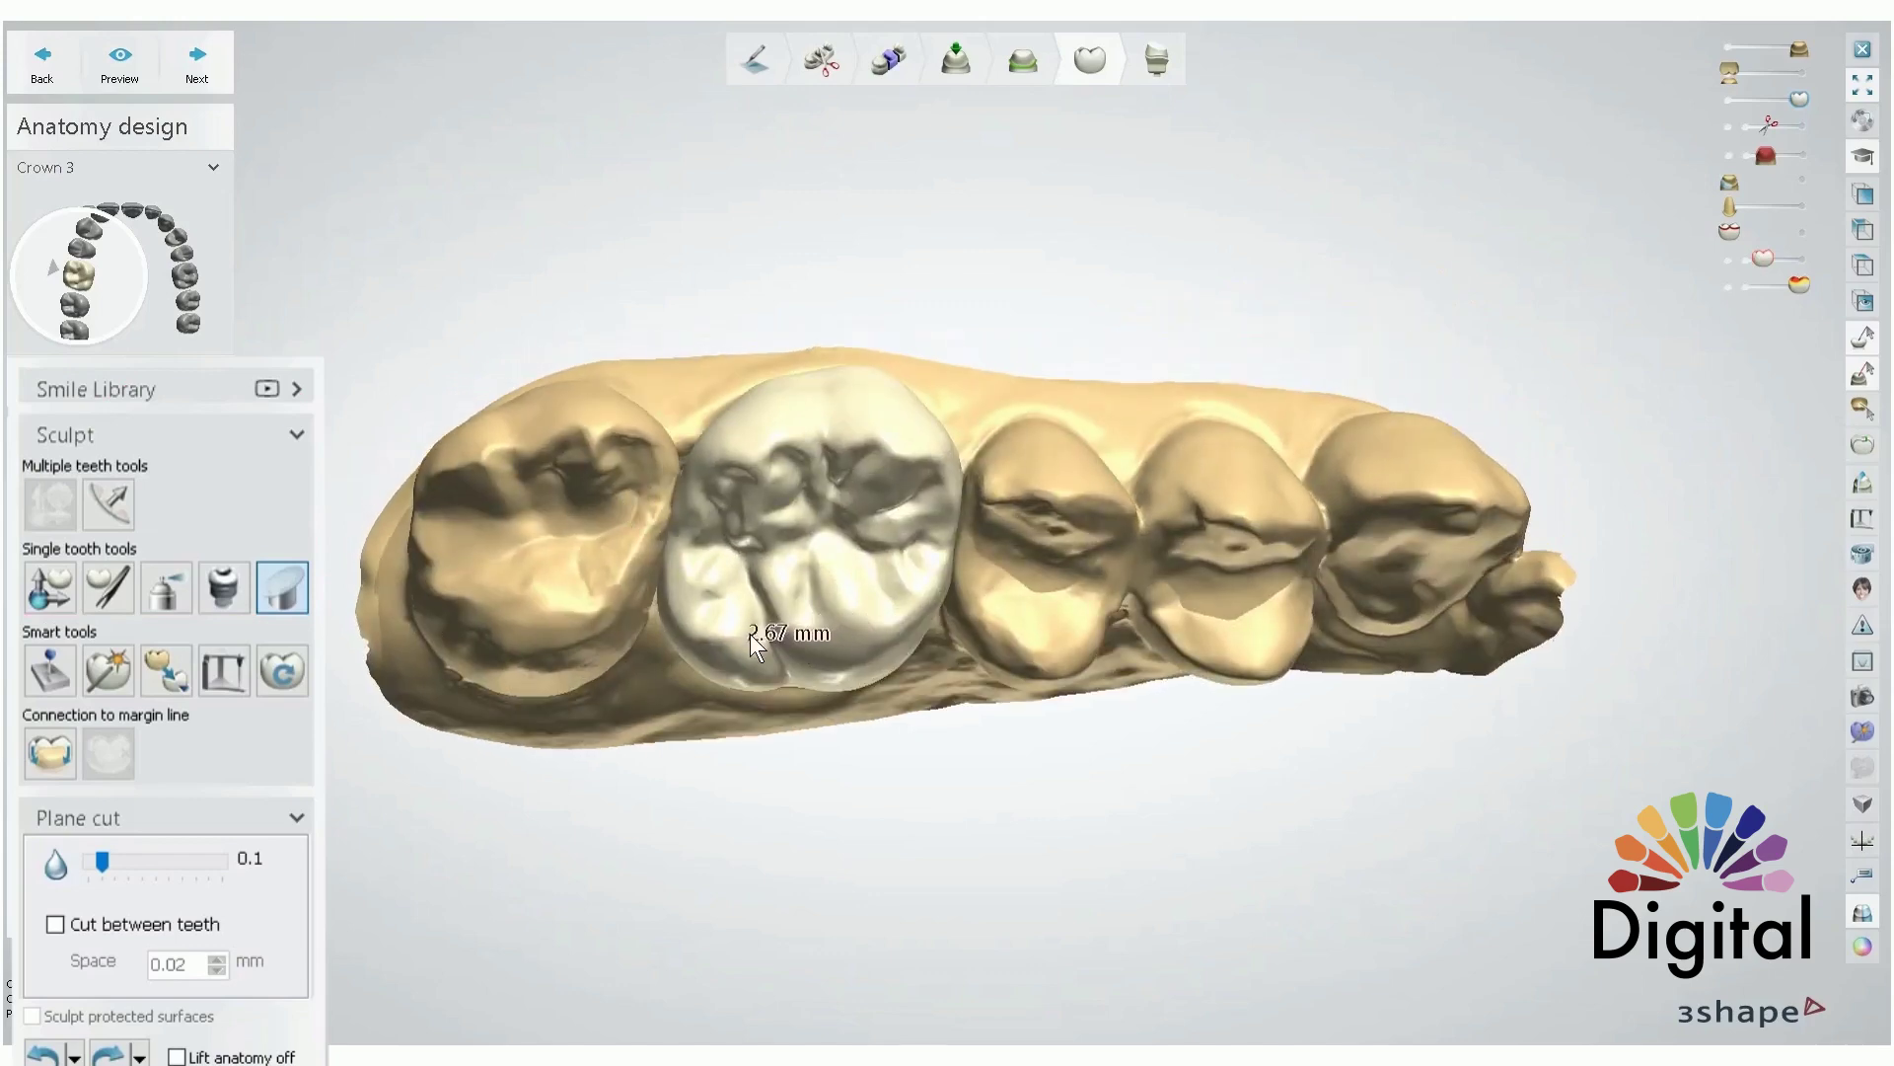
{"action": "mouse_move", "coordinate": [878, 571]}
{"action": "right_mouse_down"}
{"action": "mouse_move", "coordinate": [890, 401]}
{"action": "mouse_move", "coordinate": [873, 553]}
{"action": "right_mouse_up"}
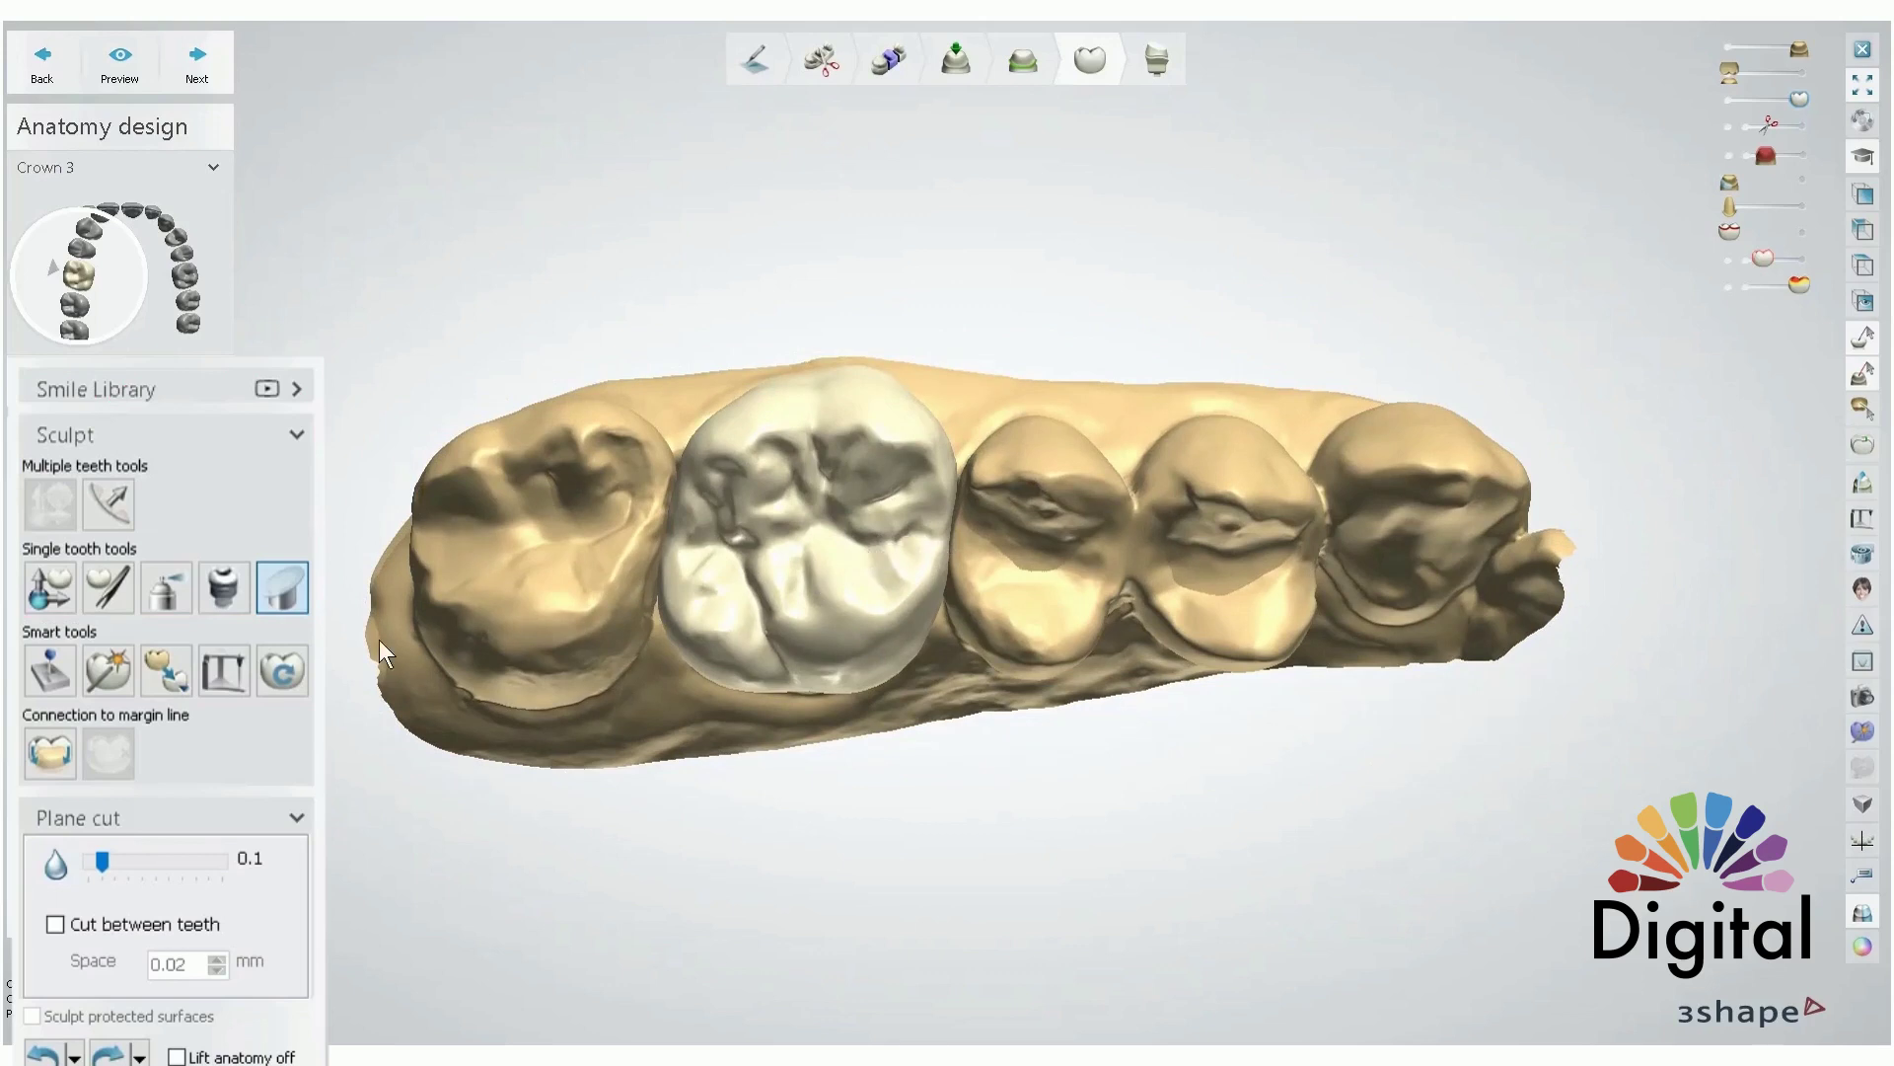
{"action": "left_click", "coordinate": [50, 753]}
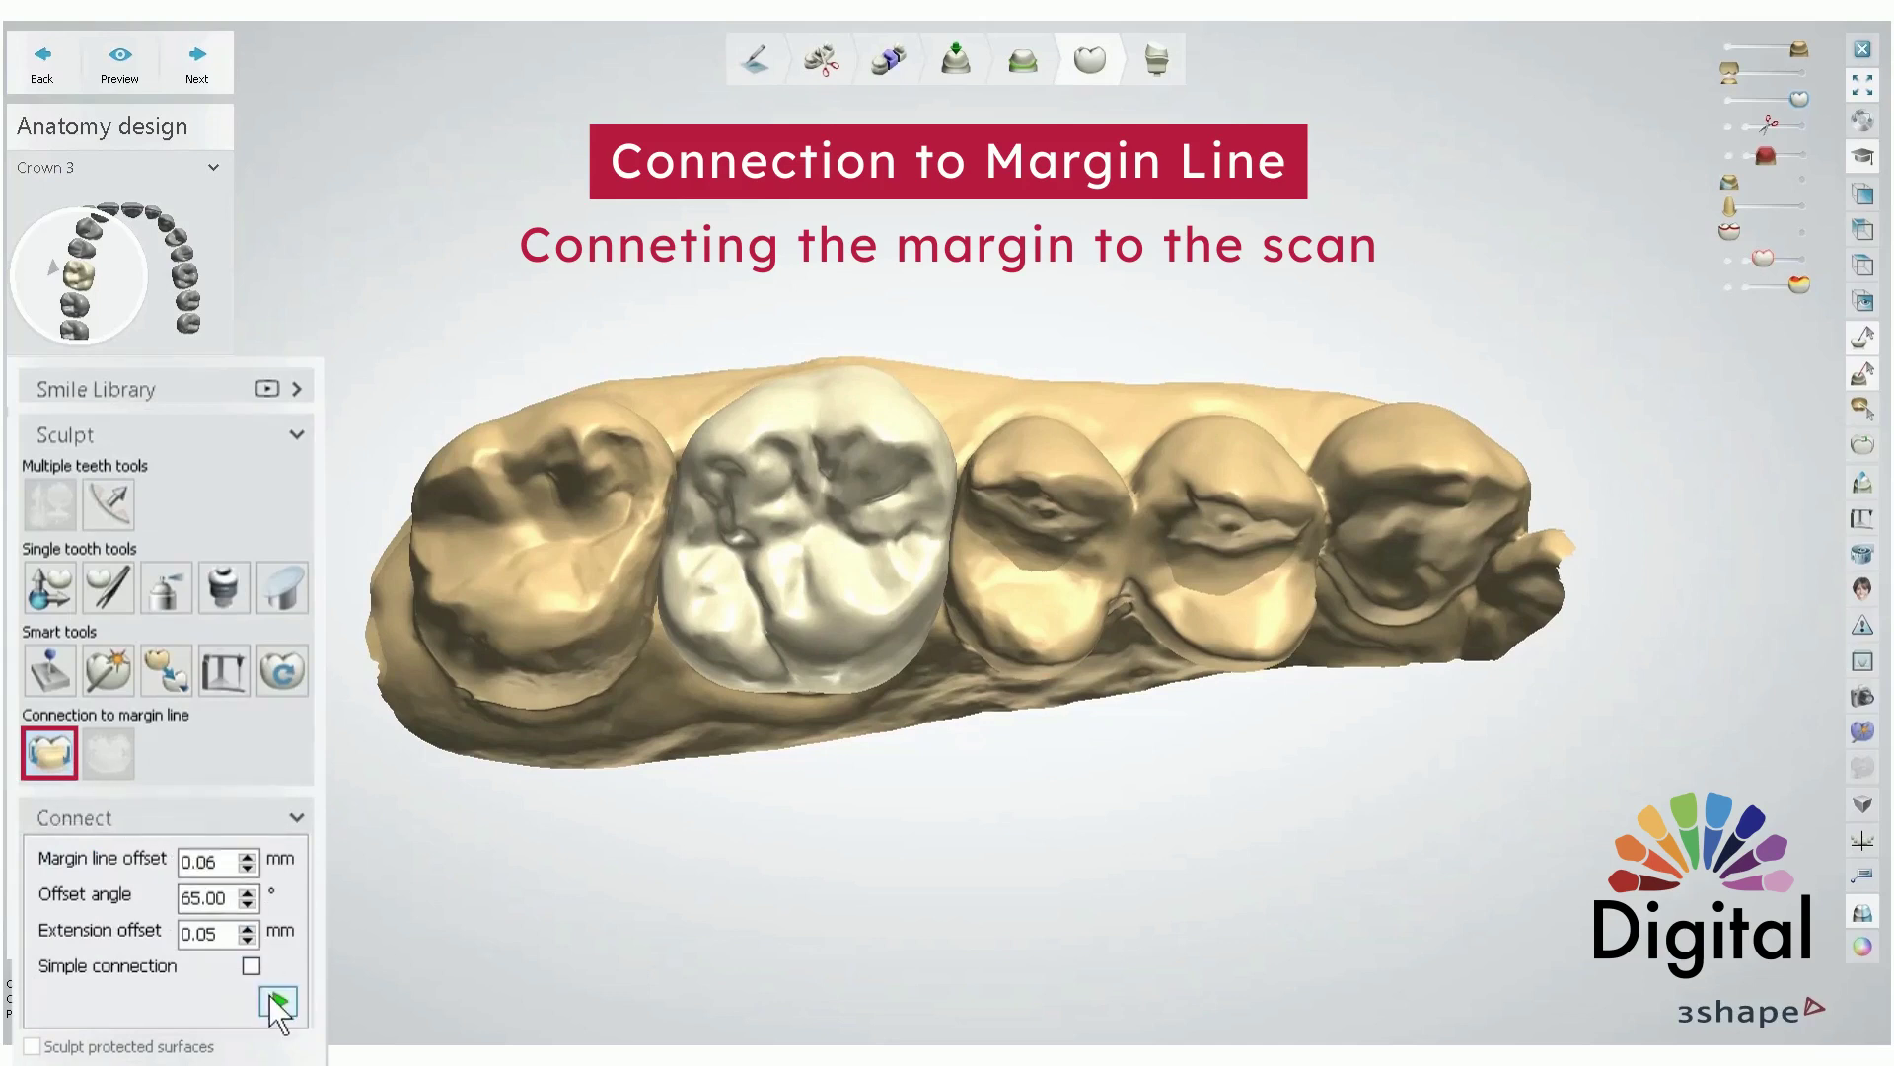
{"action": "left_click", "coordinate": [272, 998]}
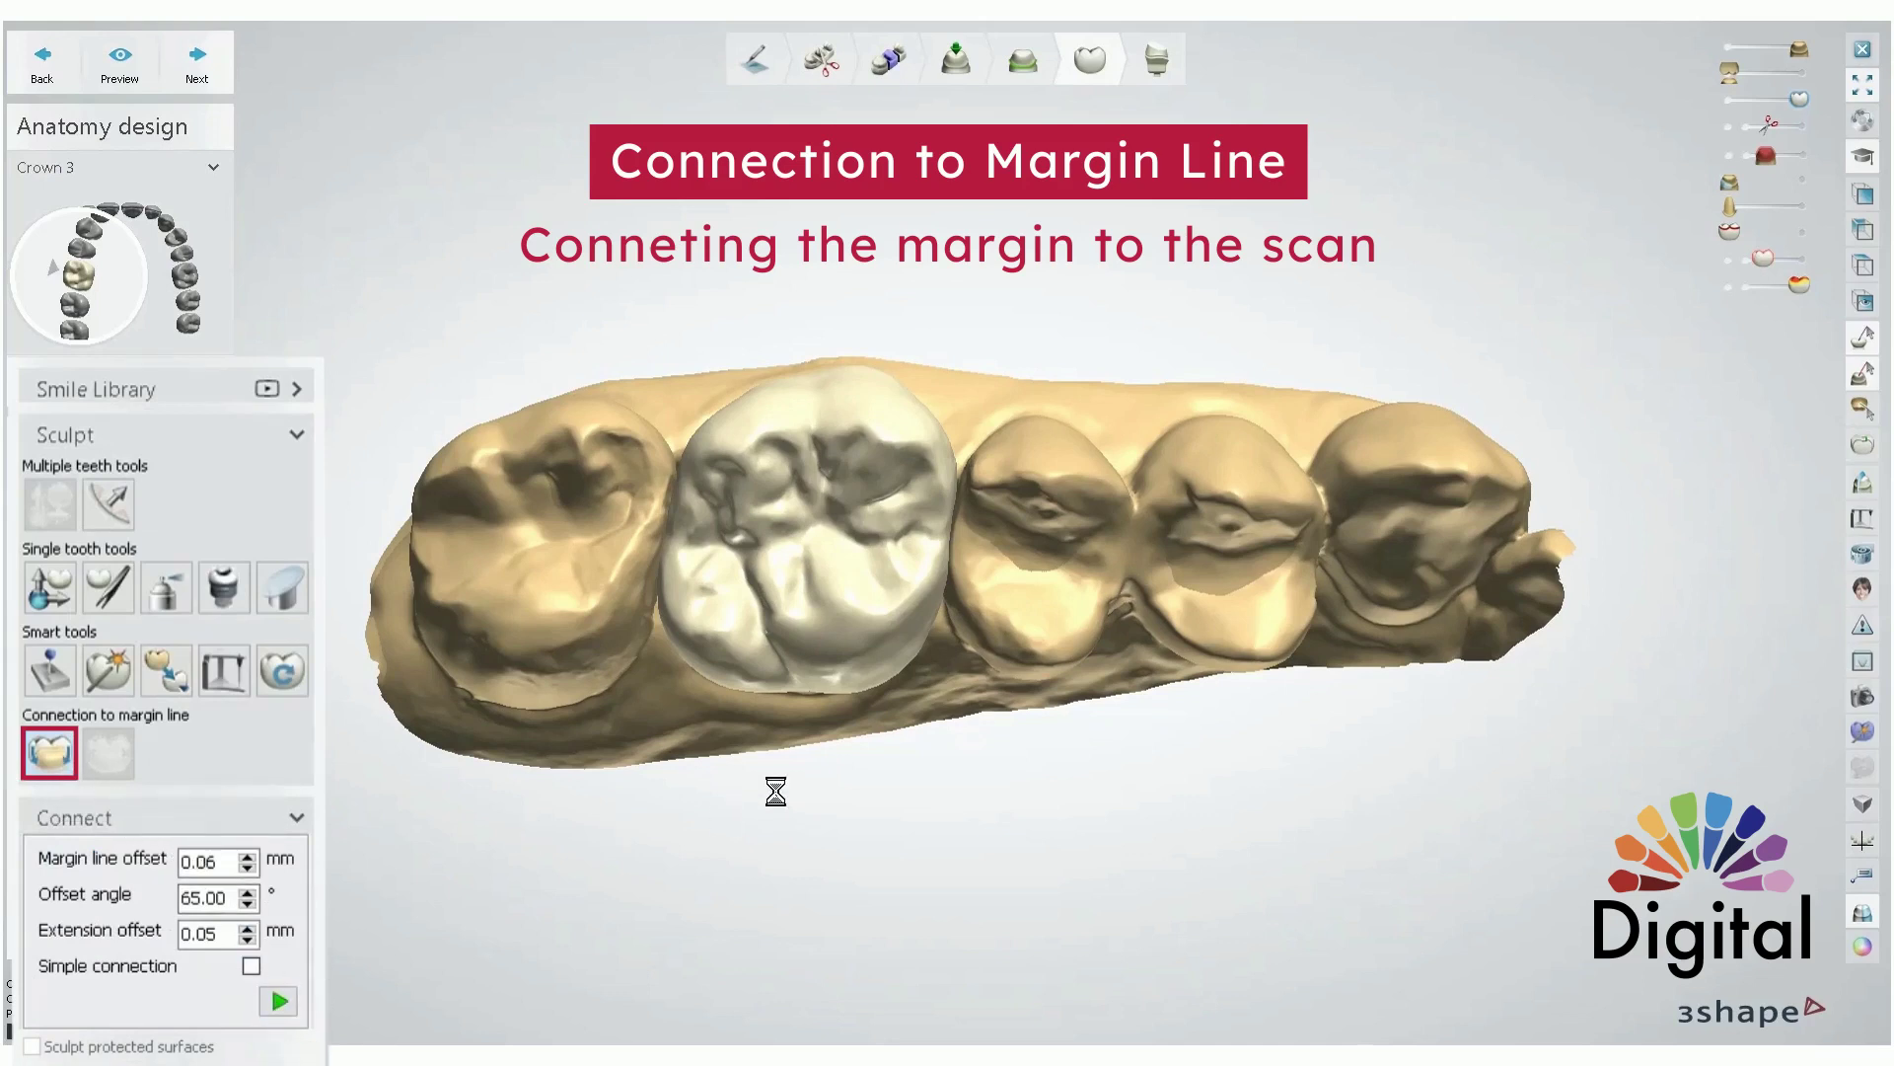
- Inspect the connected margin of Crown 3 up close, hiding and showing the surrounding scan
{"action": "right_click_drag", "start_coordinate": [808, 784], "coordinate": [847, 669]}
{"action": "scroll", "coordinate": [839, 635], "scroll_direction": "up", "scroll_amount": 3}
{"action": "key", "text": "ctrl+h"}
{"action": "key", "text": "ctrl+h"}
{"action": "key", "text": "ctrl+h"}
{"action": "key", "text": "ctrl+h"}
- Smooth the walls of Crown 3 around the margin using the Wax knife's smoothing mode with a 2.72 mm radius and level 1.40
{"action": "left_click", "coordinate": [166, 587]}
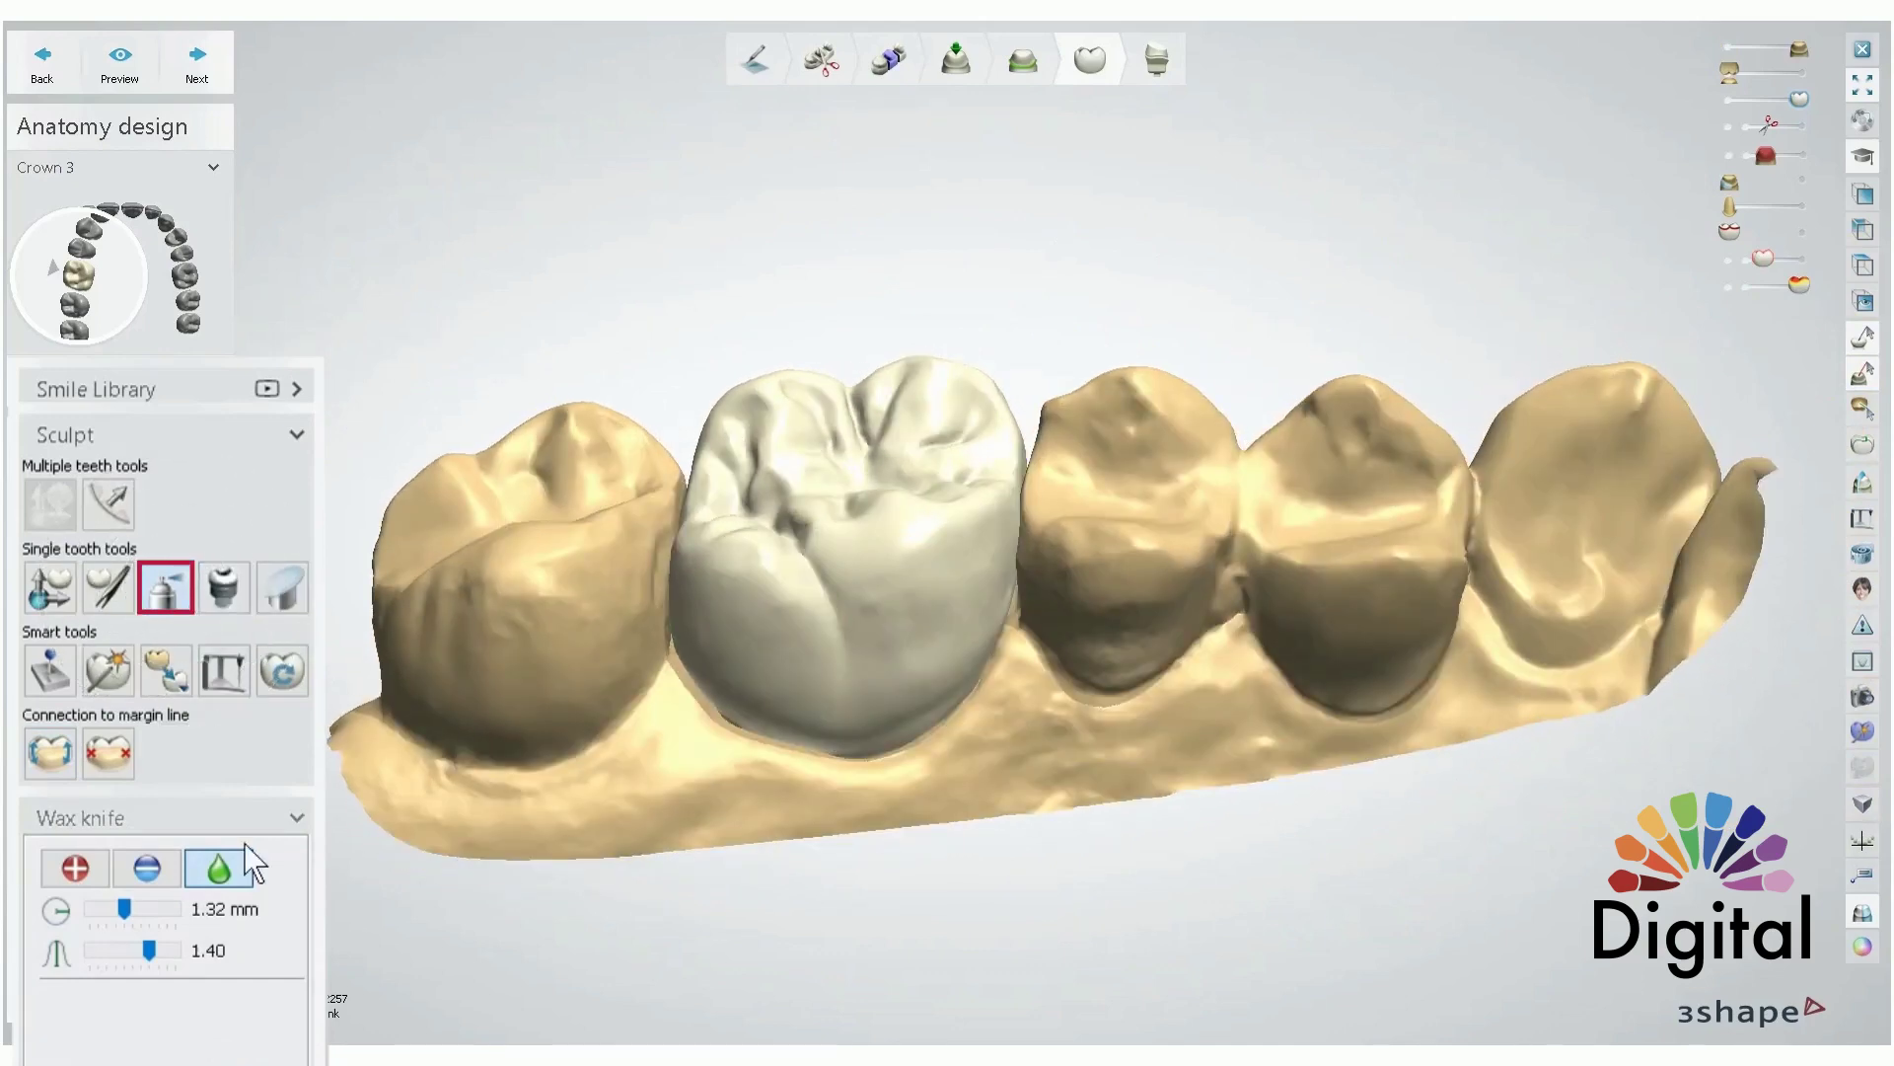
{"action": "right_click_drag", "start_coordinate": [691, 711], "coordinate": [807, 695]}
{"action": "scroll", "coordinate": [731, 613], "scroll_direction": "up", "scroll_amount": 5, "text": "ctrl"}
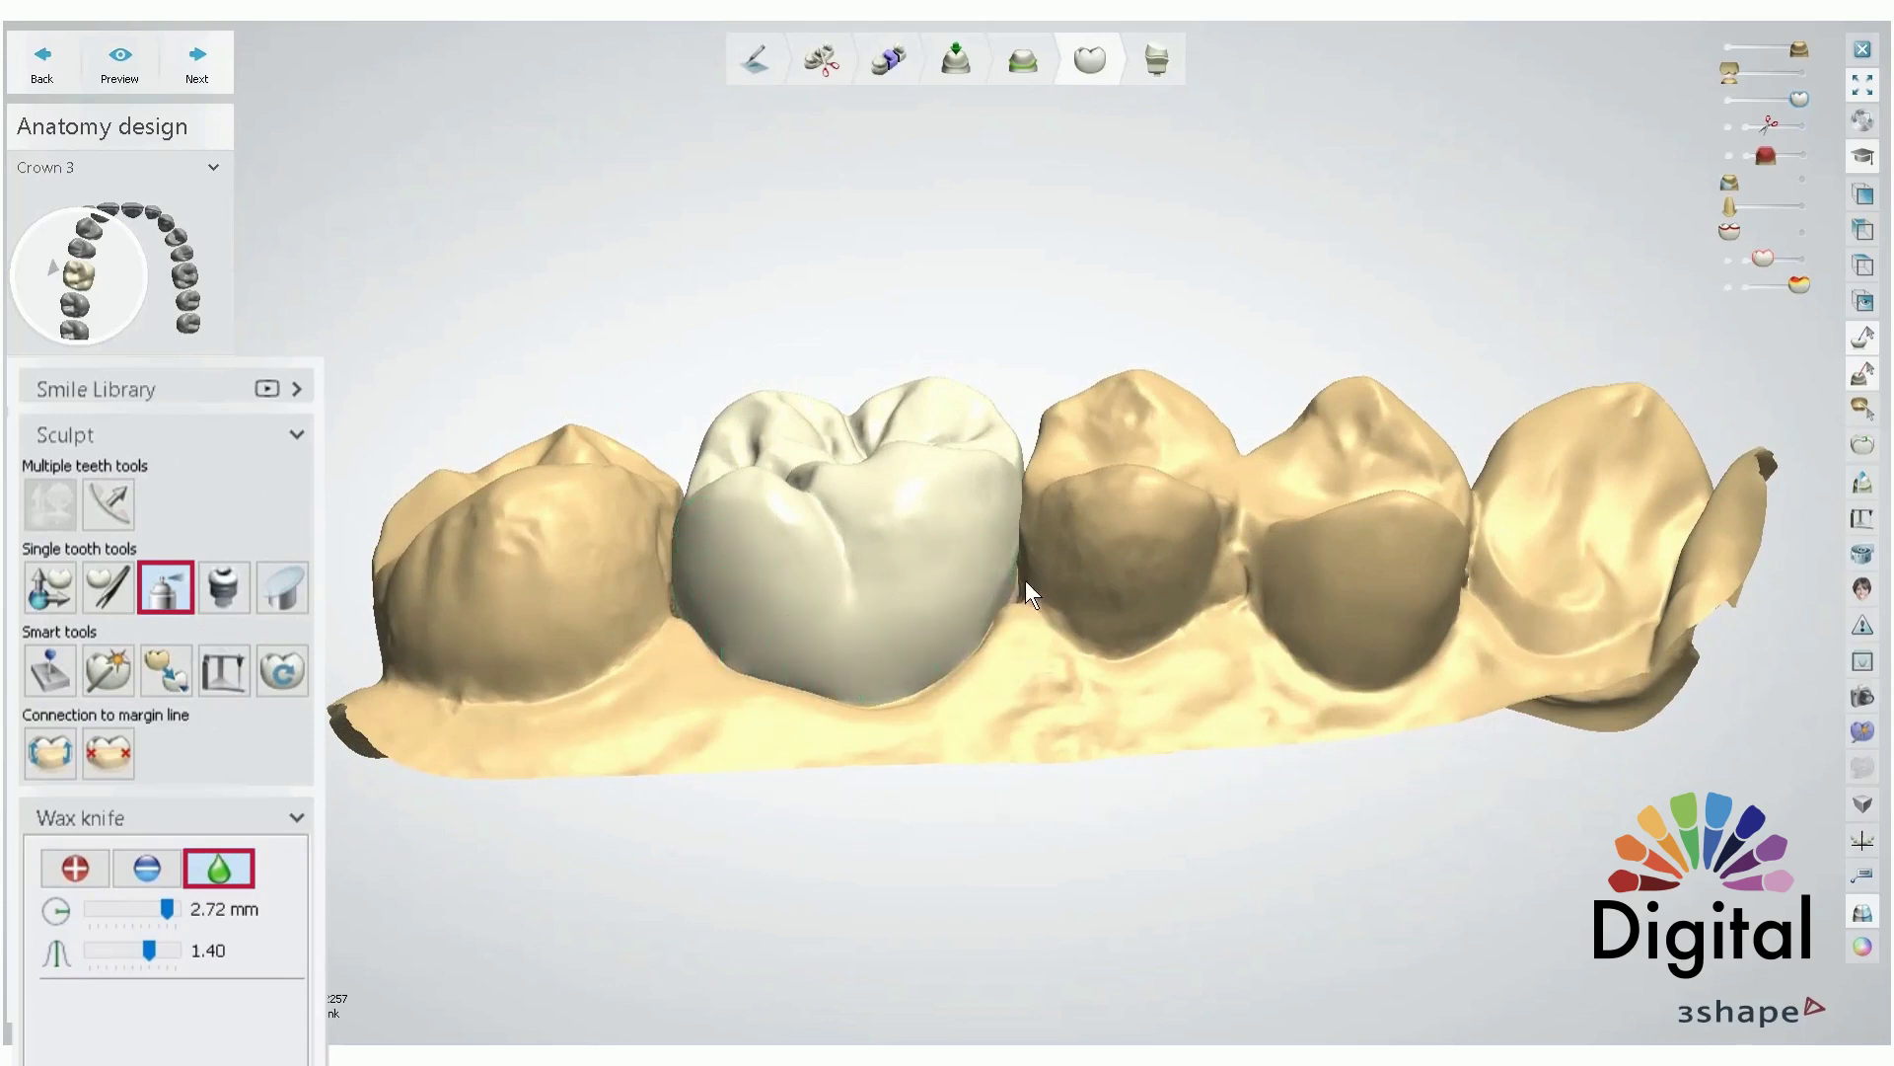
{"action": "right_click_drag", "start_coordinate": [1016, 605], "coordinate": [826, 570]}
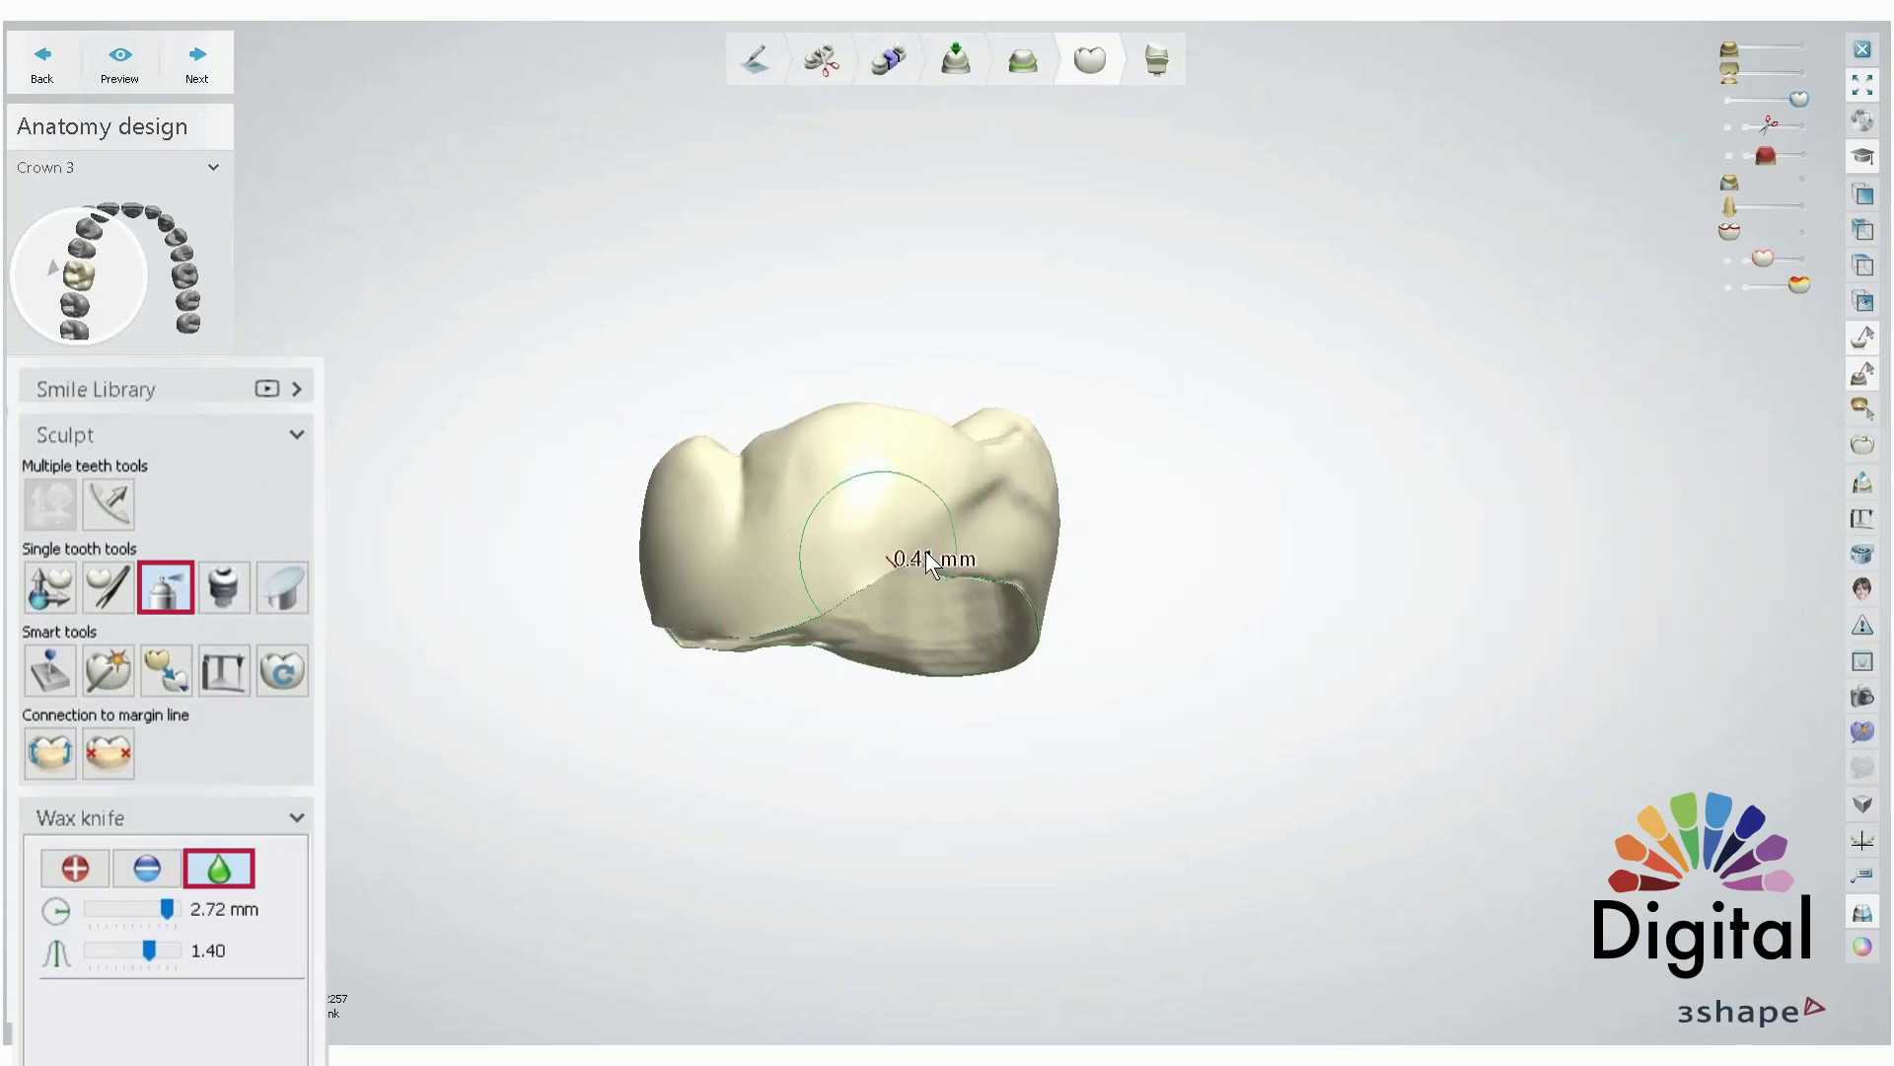
{"action": "mouse_move", "coordinate": [980, 556]}
{"action": "right_mouse_down"}
{"action": "mouse_move", "coordinate": [944, 571]}
{"action": "mouse_move", "coordinate": [871, 529]}
{"action": "mouse_move", "coordinate": [779, 550]}
{"action": "right_mouse_up"}
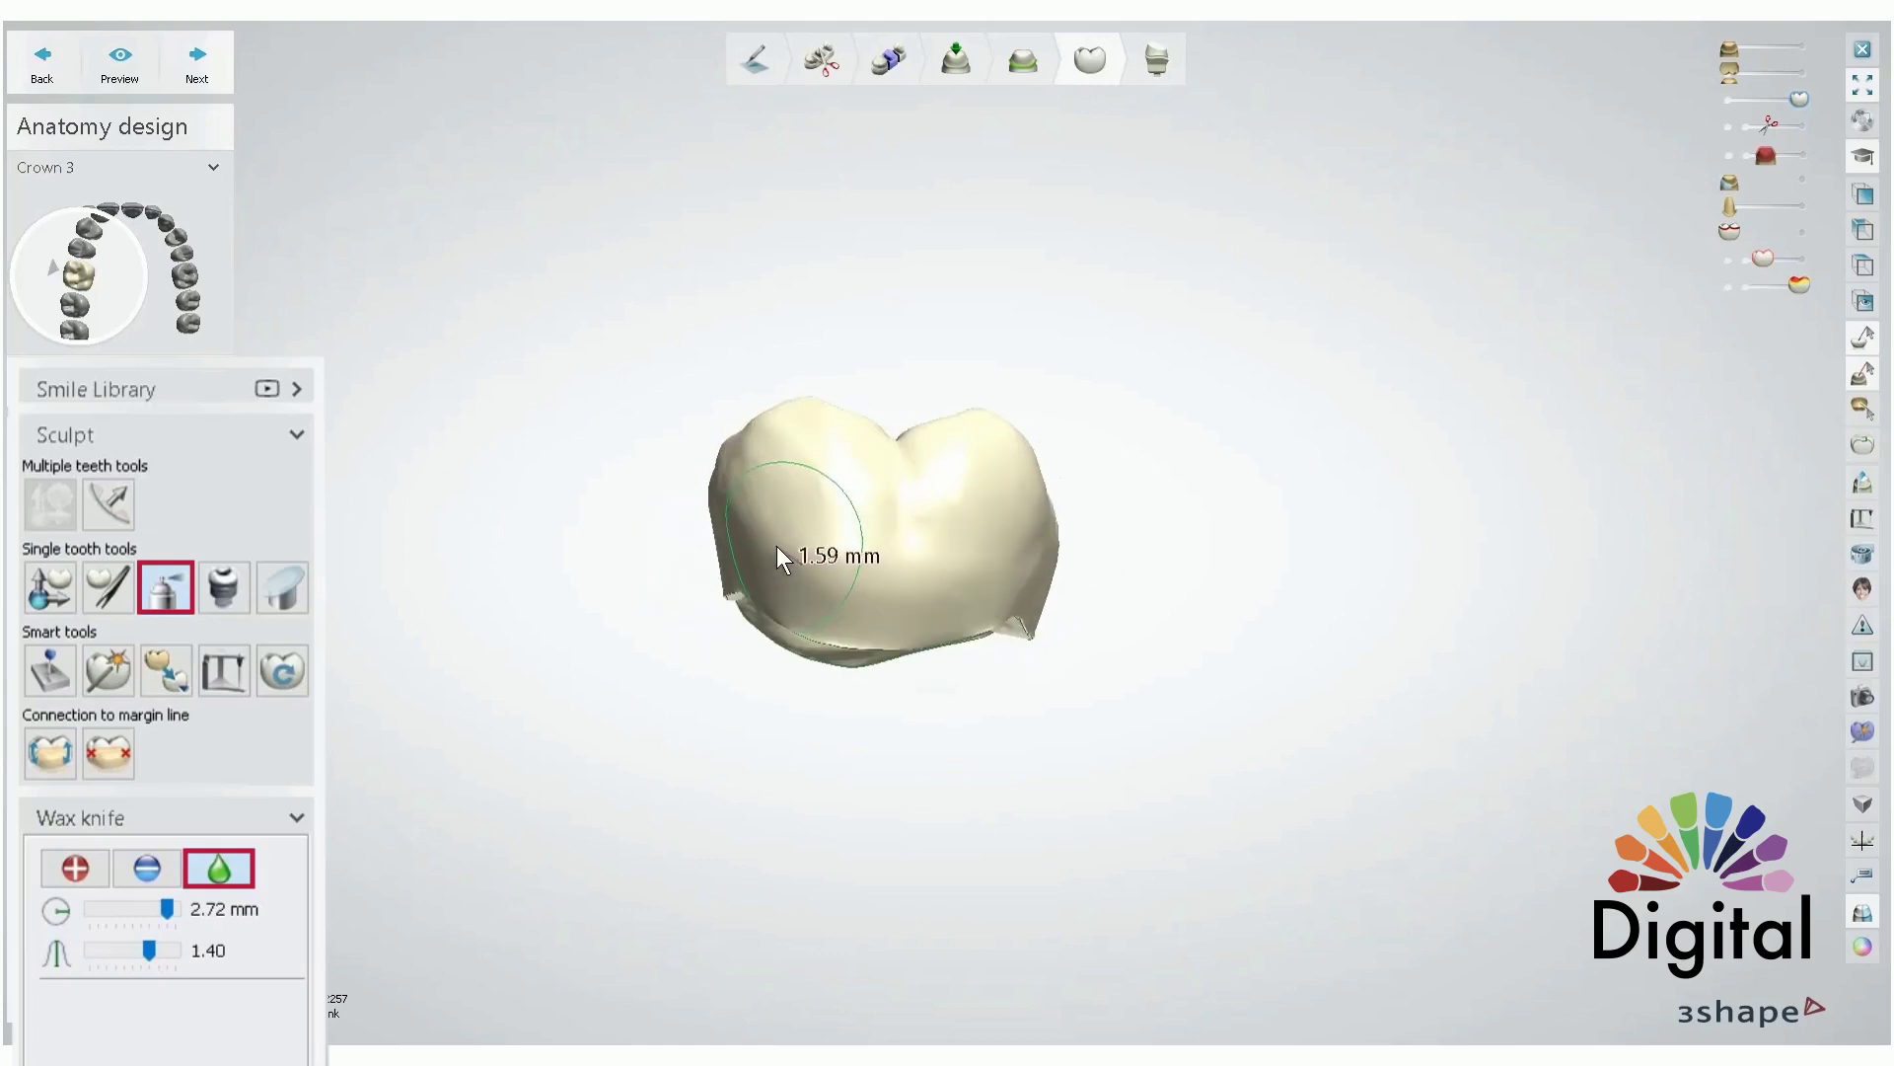
{"action": "right_click_drag", "start_coordinate": [1022, 590], "coordinate": [872, 525]}
{"action": "right_click_drag", "start_coordinate": [979, 548], "coordinate": [892, 524]}
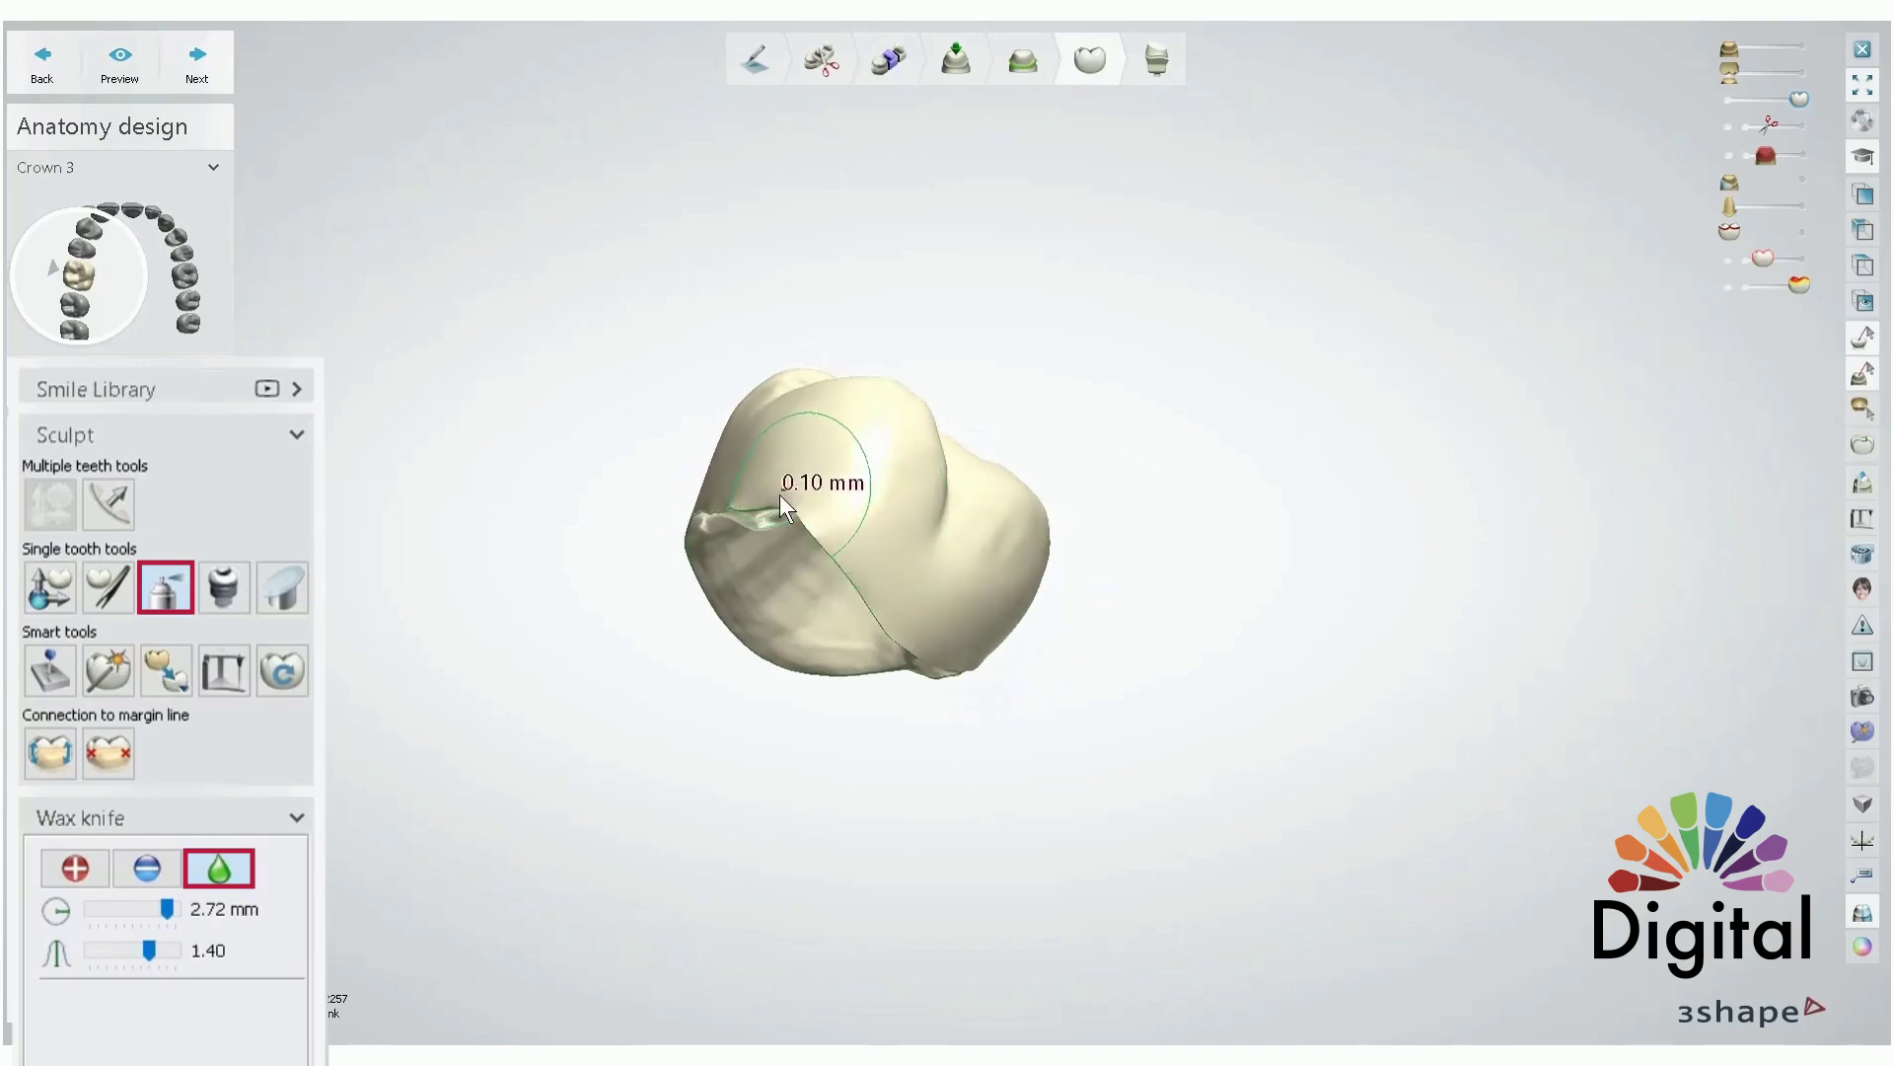
{"action": "right_click_drag", "start_coordinate": [962, 614], "coordinate": [831, 483]}
{"action": "right_click_drag", "start_coordinate": [928, 535], "coordinate": [793, 517]}
{"action": "right_click_drag", "start_coordinate": [1026, 590], "coordinate": [872, 580]}
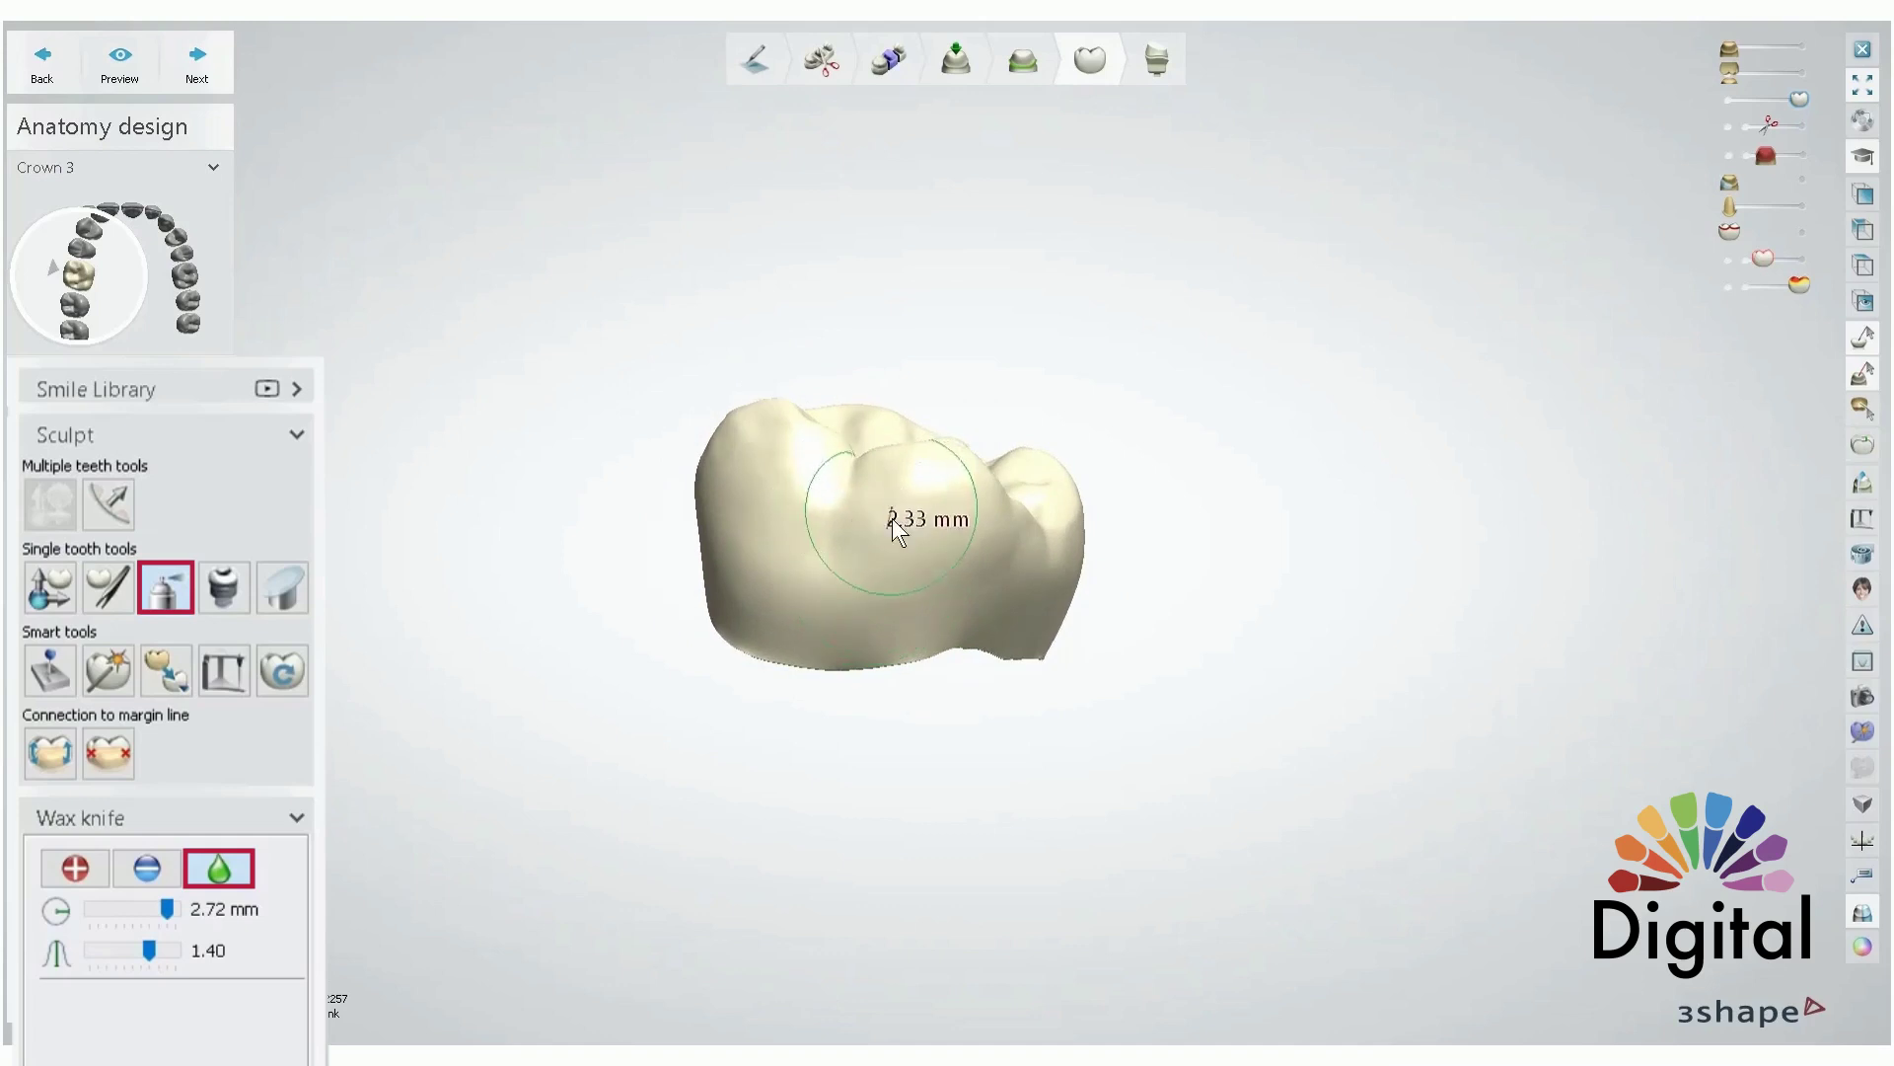
{"action": "right_click_drag", "start_coordinate": [1055, 594], "coordinate": [1336, 583]}
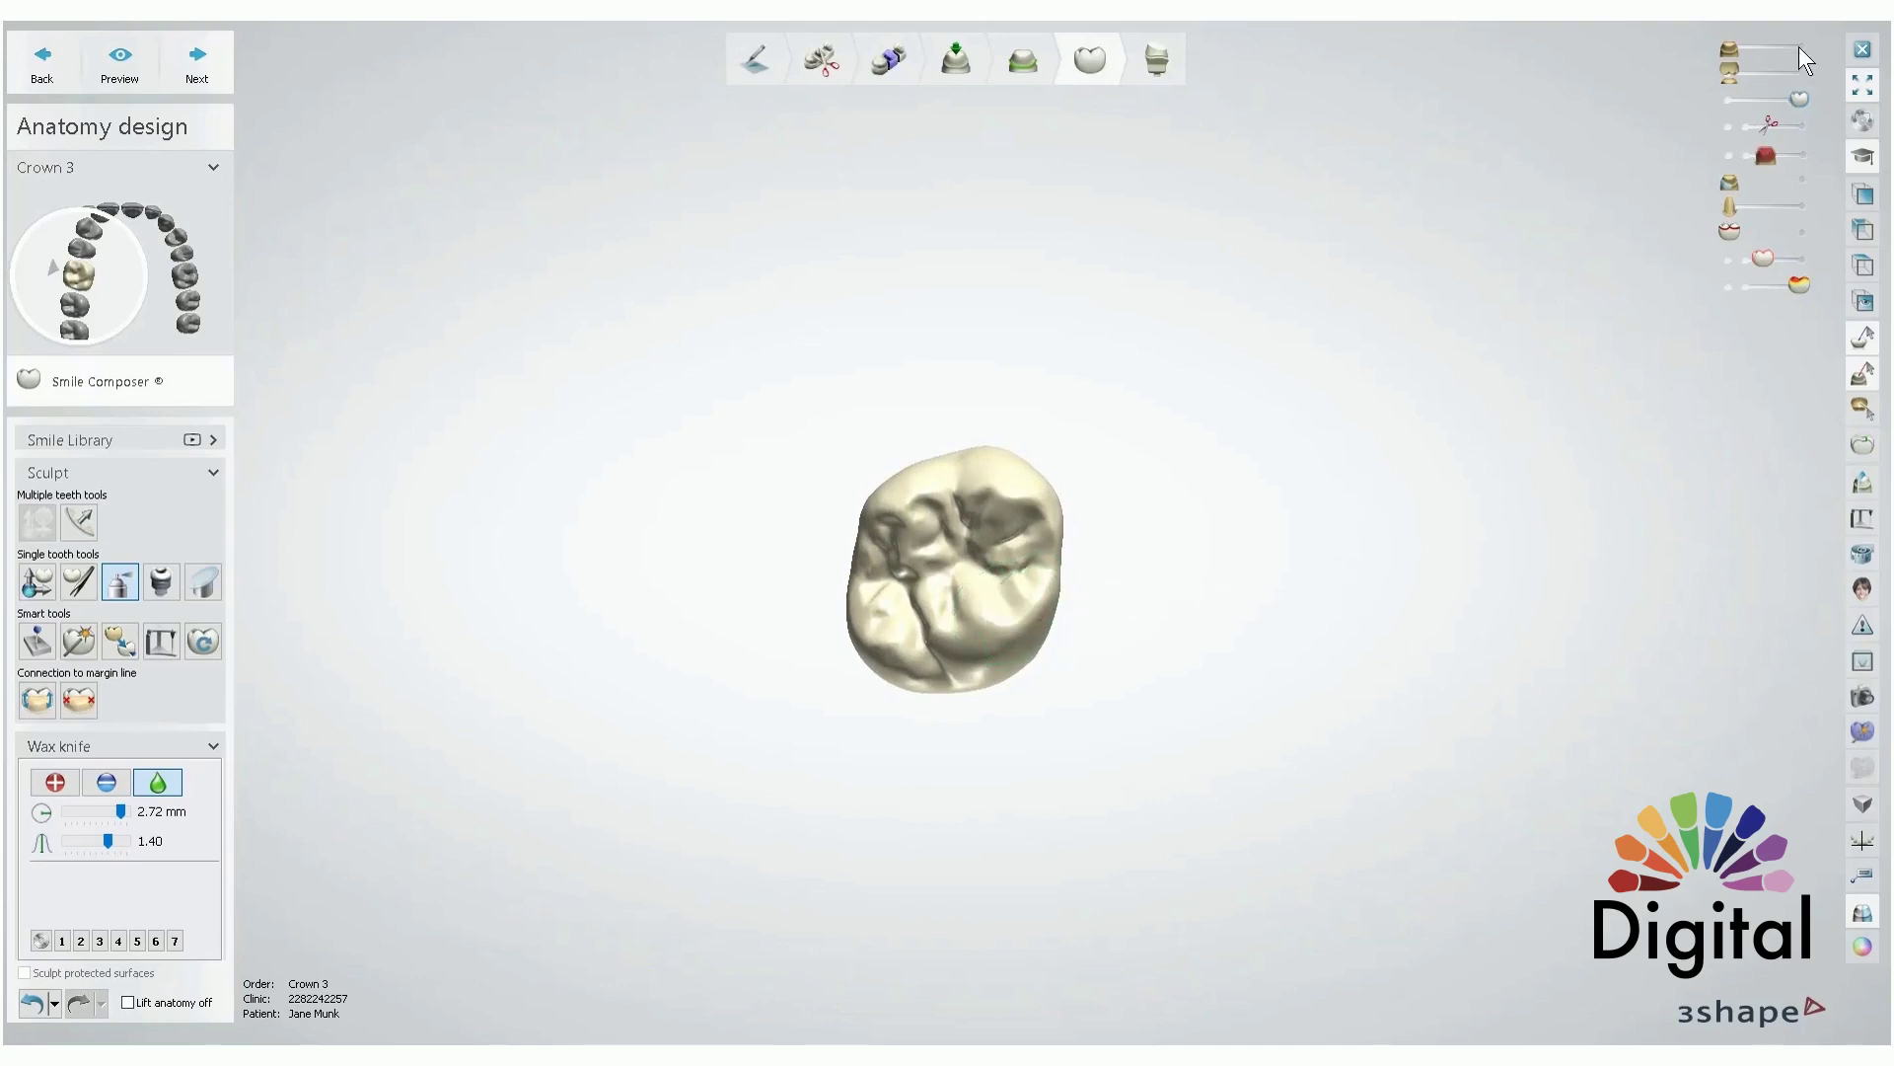
- Display the digital impression and the antagonist together with Crown 3, and view the bite from the side
{"action": "mouse_move", "coordinate": [1714, 75]}
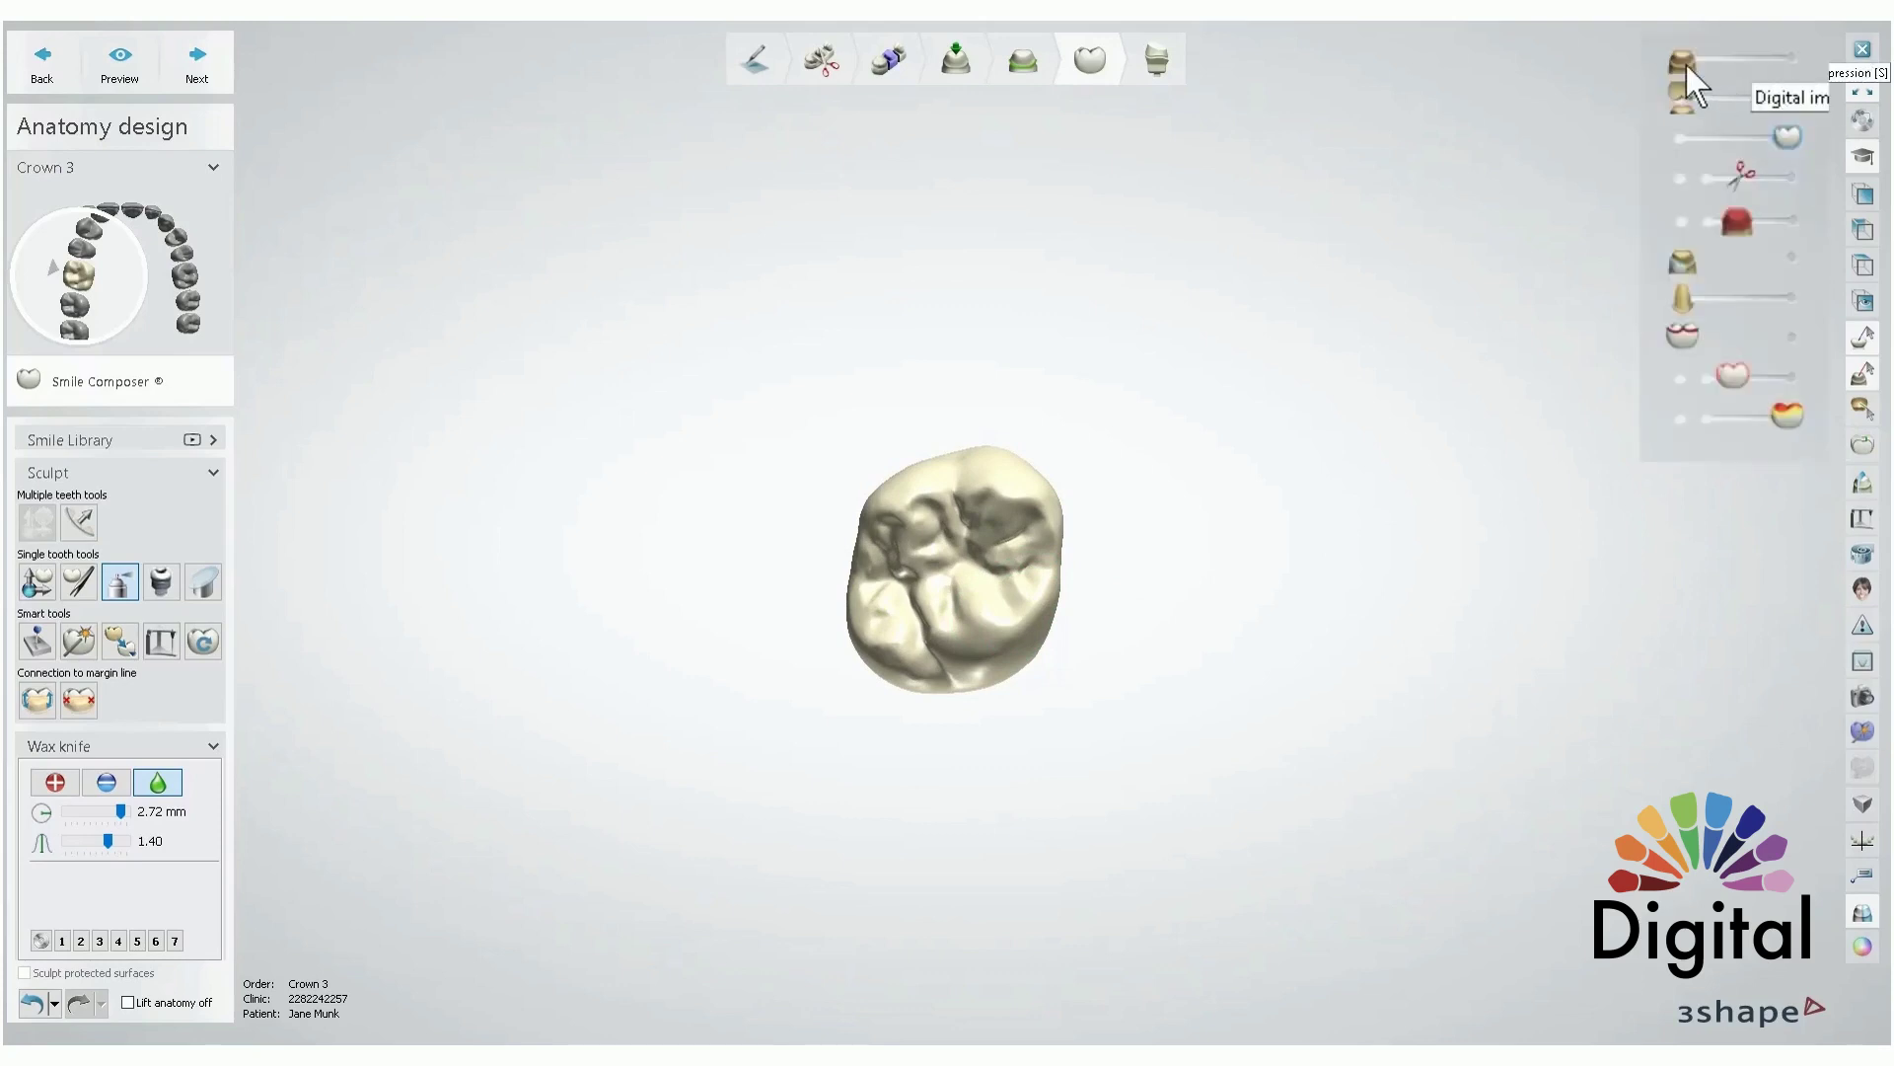
{"action": "left_click_drag", "start_coordinate": [1685, 62], "coordinate": [1829, 64]}
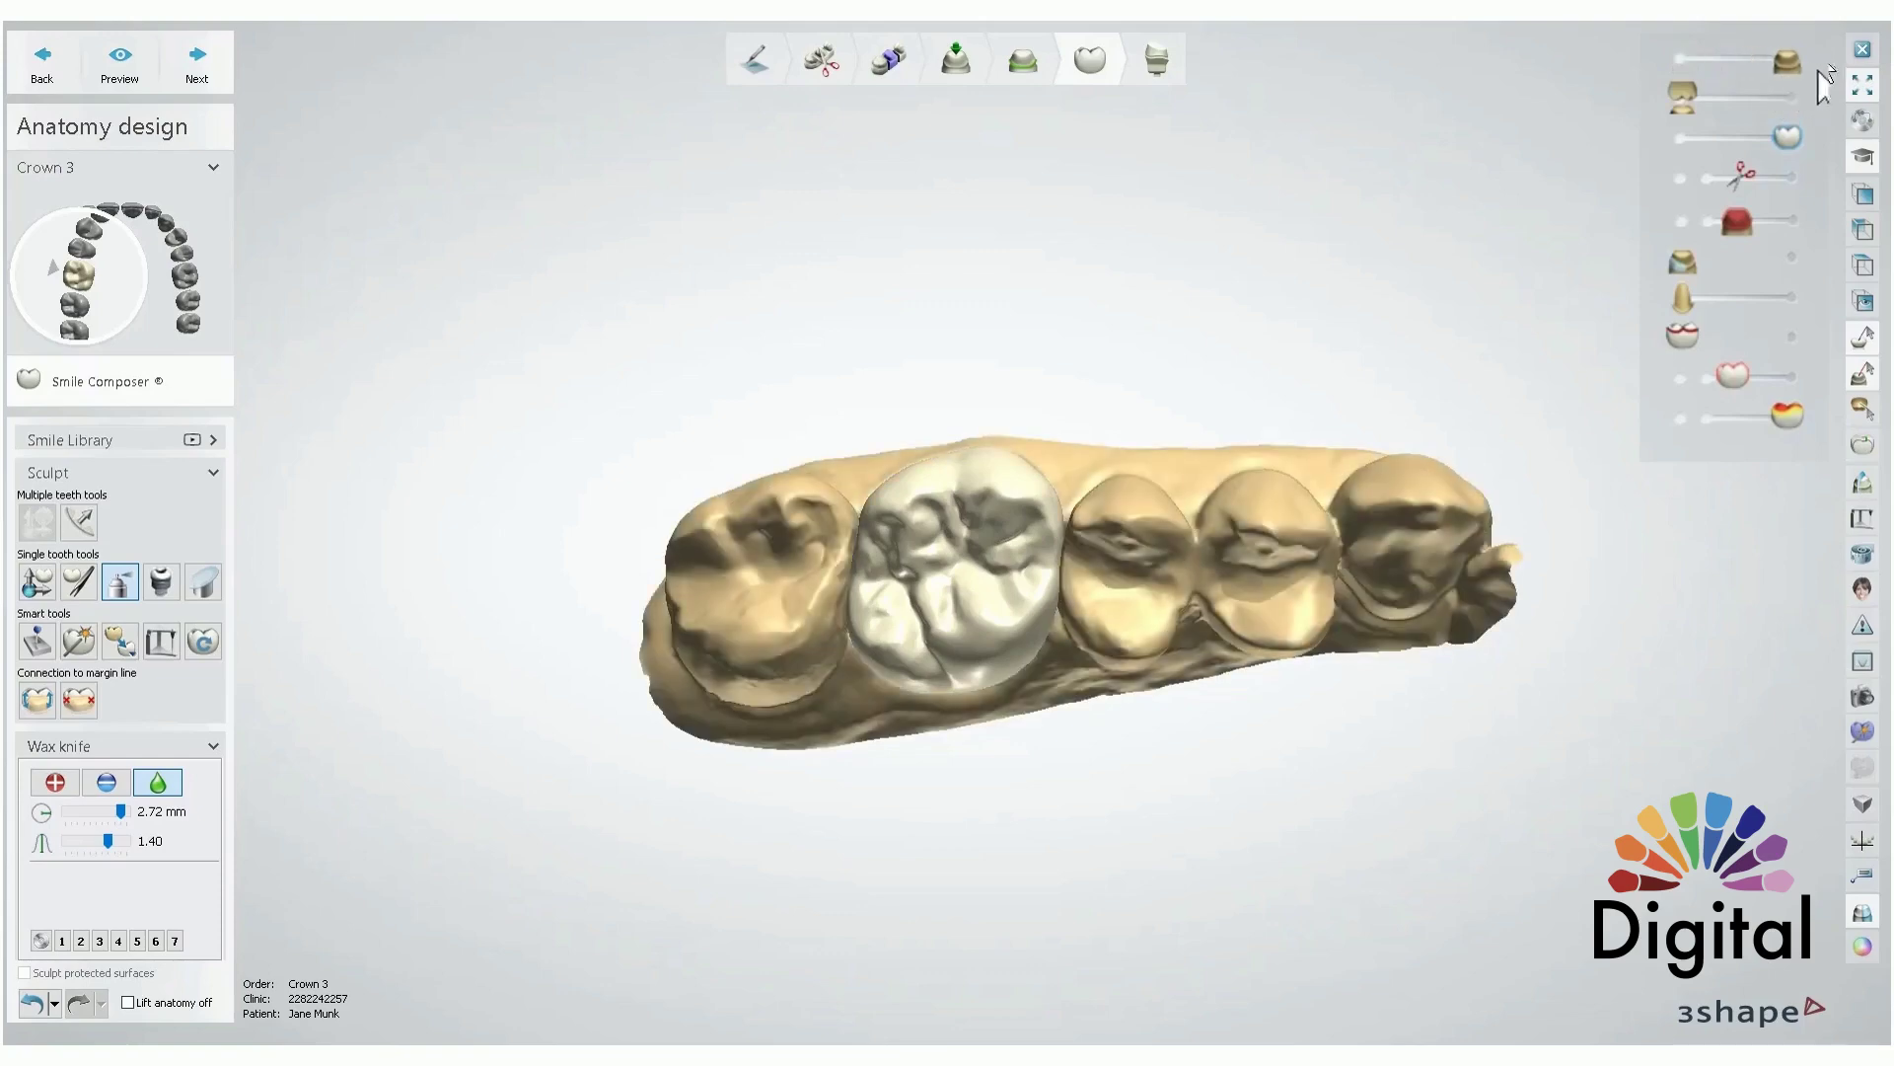
{"action": "left_click_drag", "start_coordinate": [1723, 91], "coordinate": [1831, 67]}
{"action": "right_click_drag", "start_coordinate": [1466, 145], "coordinate": [1497, 309]}
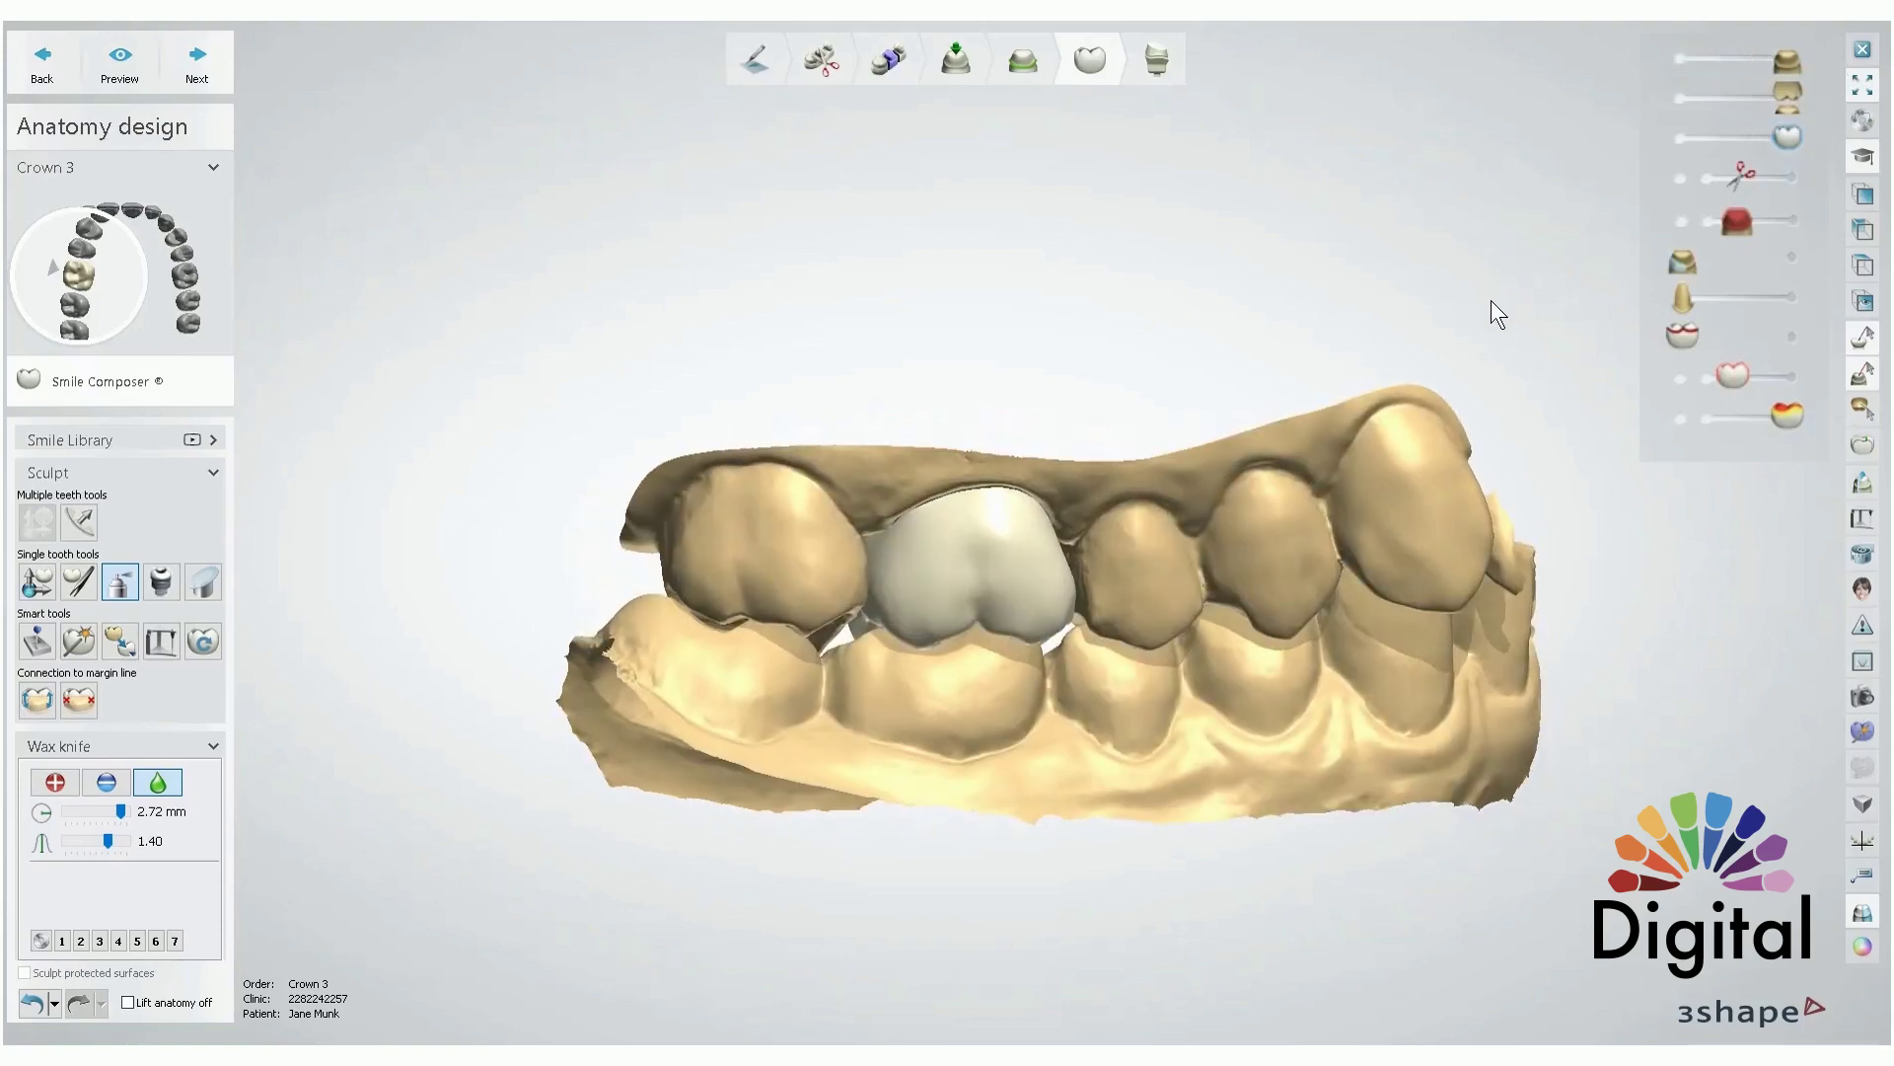
{"action": "mouse_move", "coordinate": [1786, 95]}
{"action": "left_mouse_down"}
{"action": "mouse_move", "coordinate": [1741, 103]}
{"action": "mouse_move", "coordinate": [1821, 99]}
{"action": "mouse_move", "coordinate": [1780, 136]}
{"action": "mouse_move", "coordinate": [1711, 134]}
{"action": "mouse_move", "coordinate": [1809, 134]}
{"action": "mouse_move", "coordinate": [1673, 125]}
{"action": "mouse_move", "coordinate": [1796, 110]}
{"action": "left_mouse_up"}
- Toggle the antagonist and working arch repeatedly to compare Crown 3 with each, leaving the antagonist hidden and viewing the chewing surface
{"action": "key", "text": "s"}
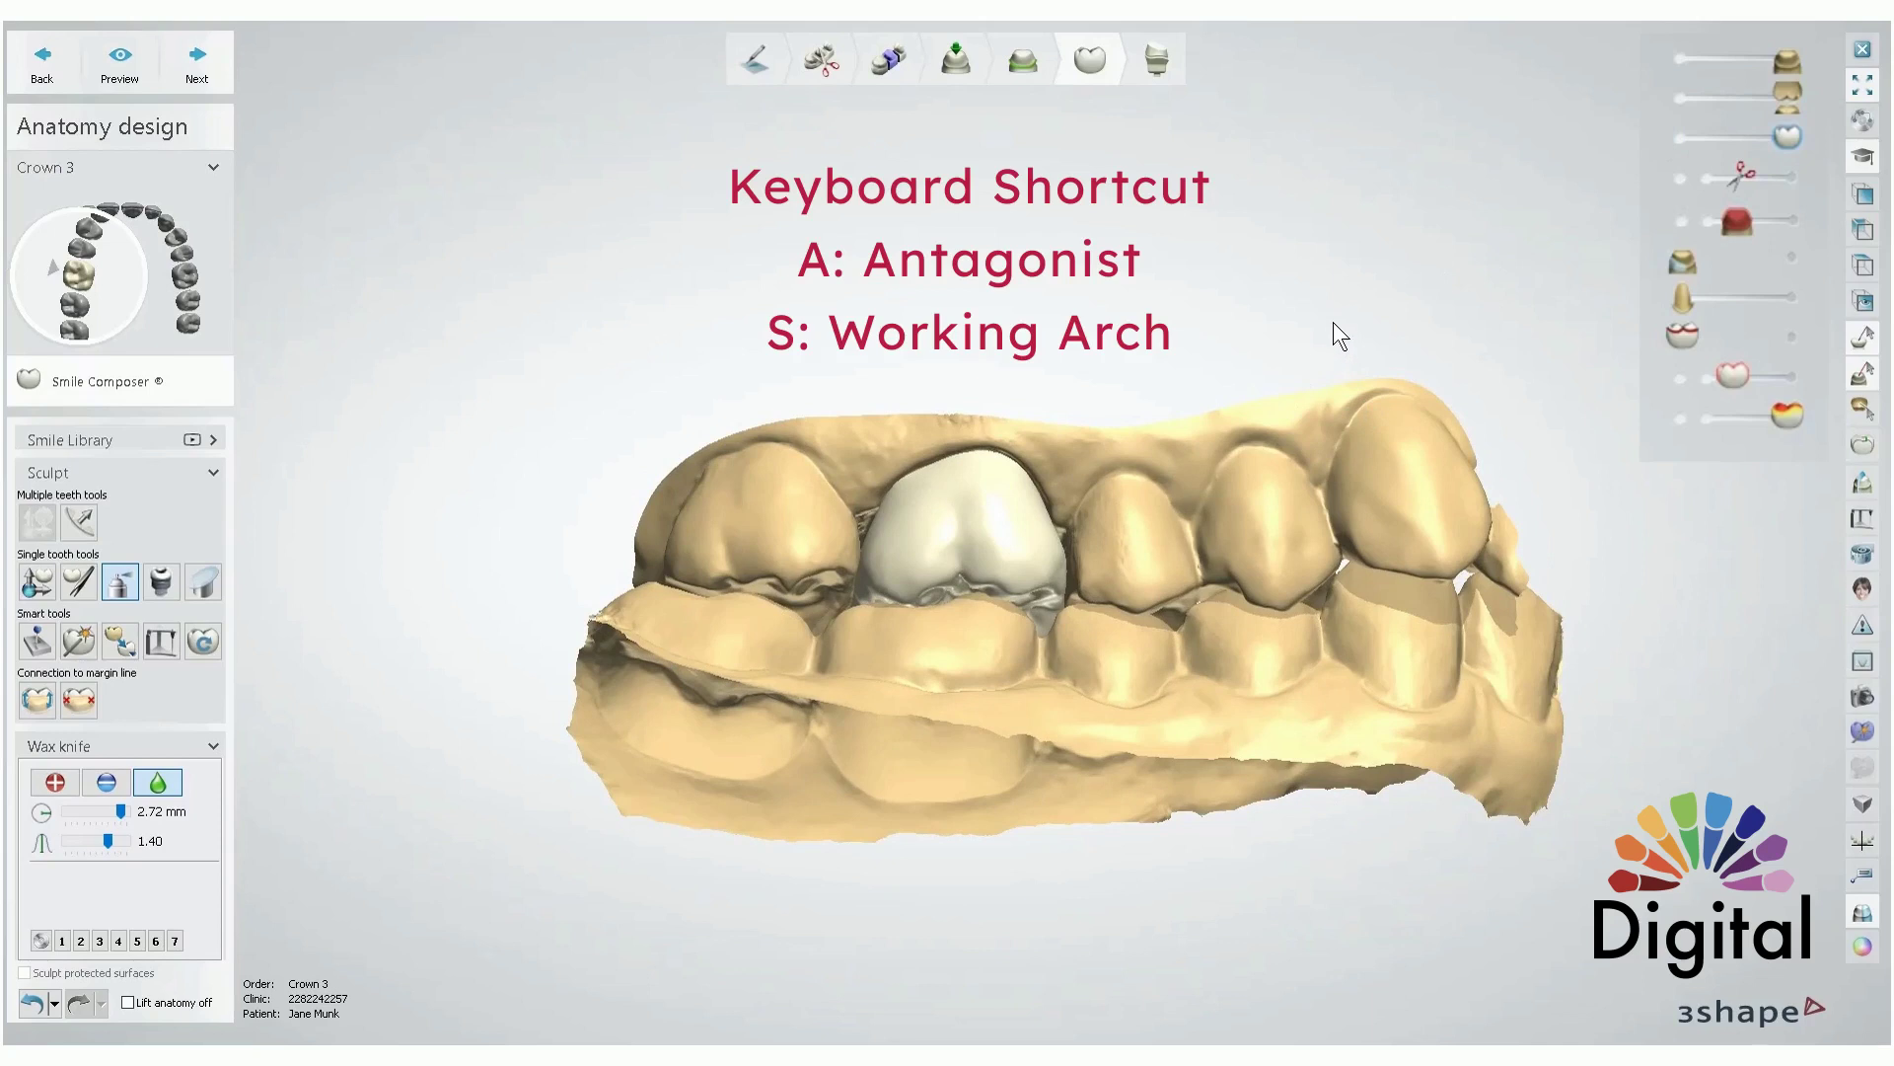
{"action": "right_click_drag", "start_coordinate": [1341, 323], "coordinate": [1334, 364]}
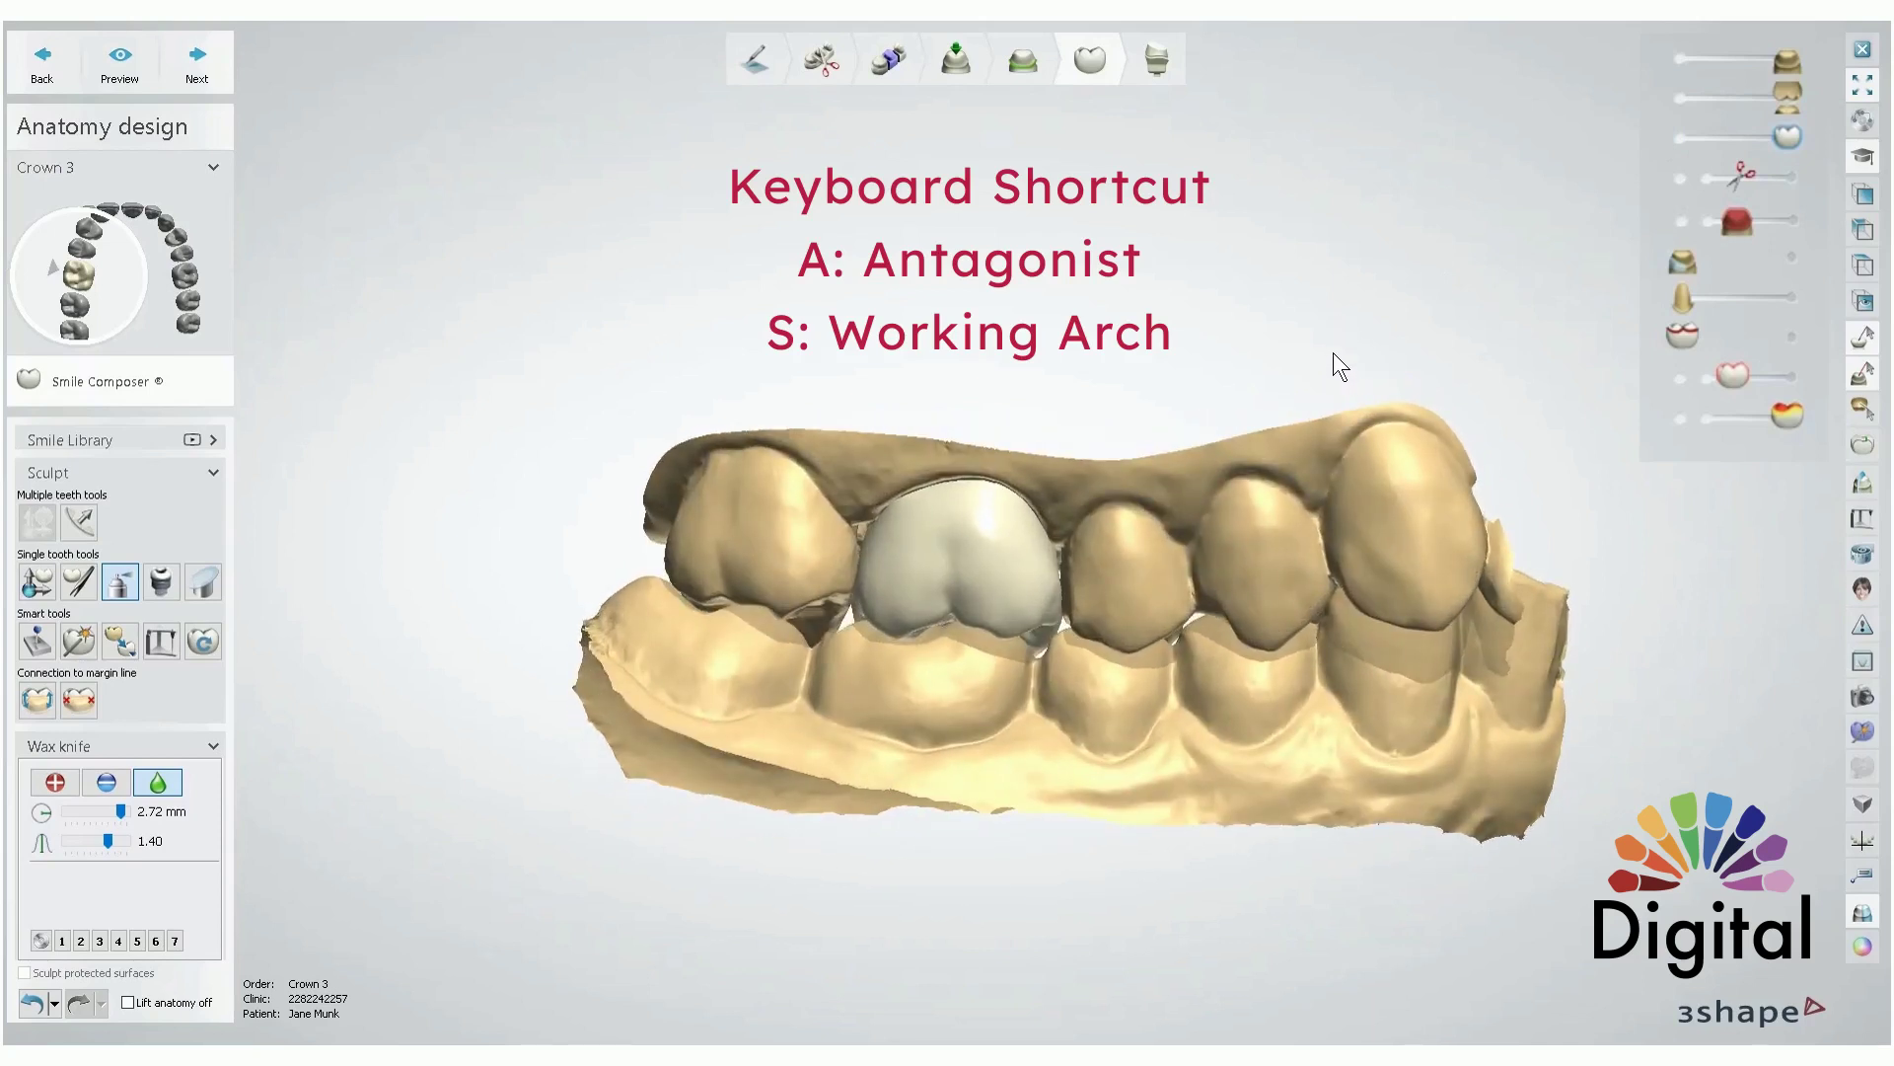
{"action": "key", "text": "a"}
{"action": "key", "text": "a"}
{"action": "key", "text": "a"}
{"action": "key", "text": "a"}
{"action": "key", "text": "a"}
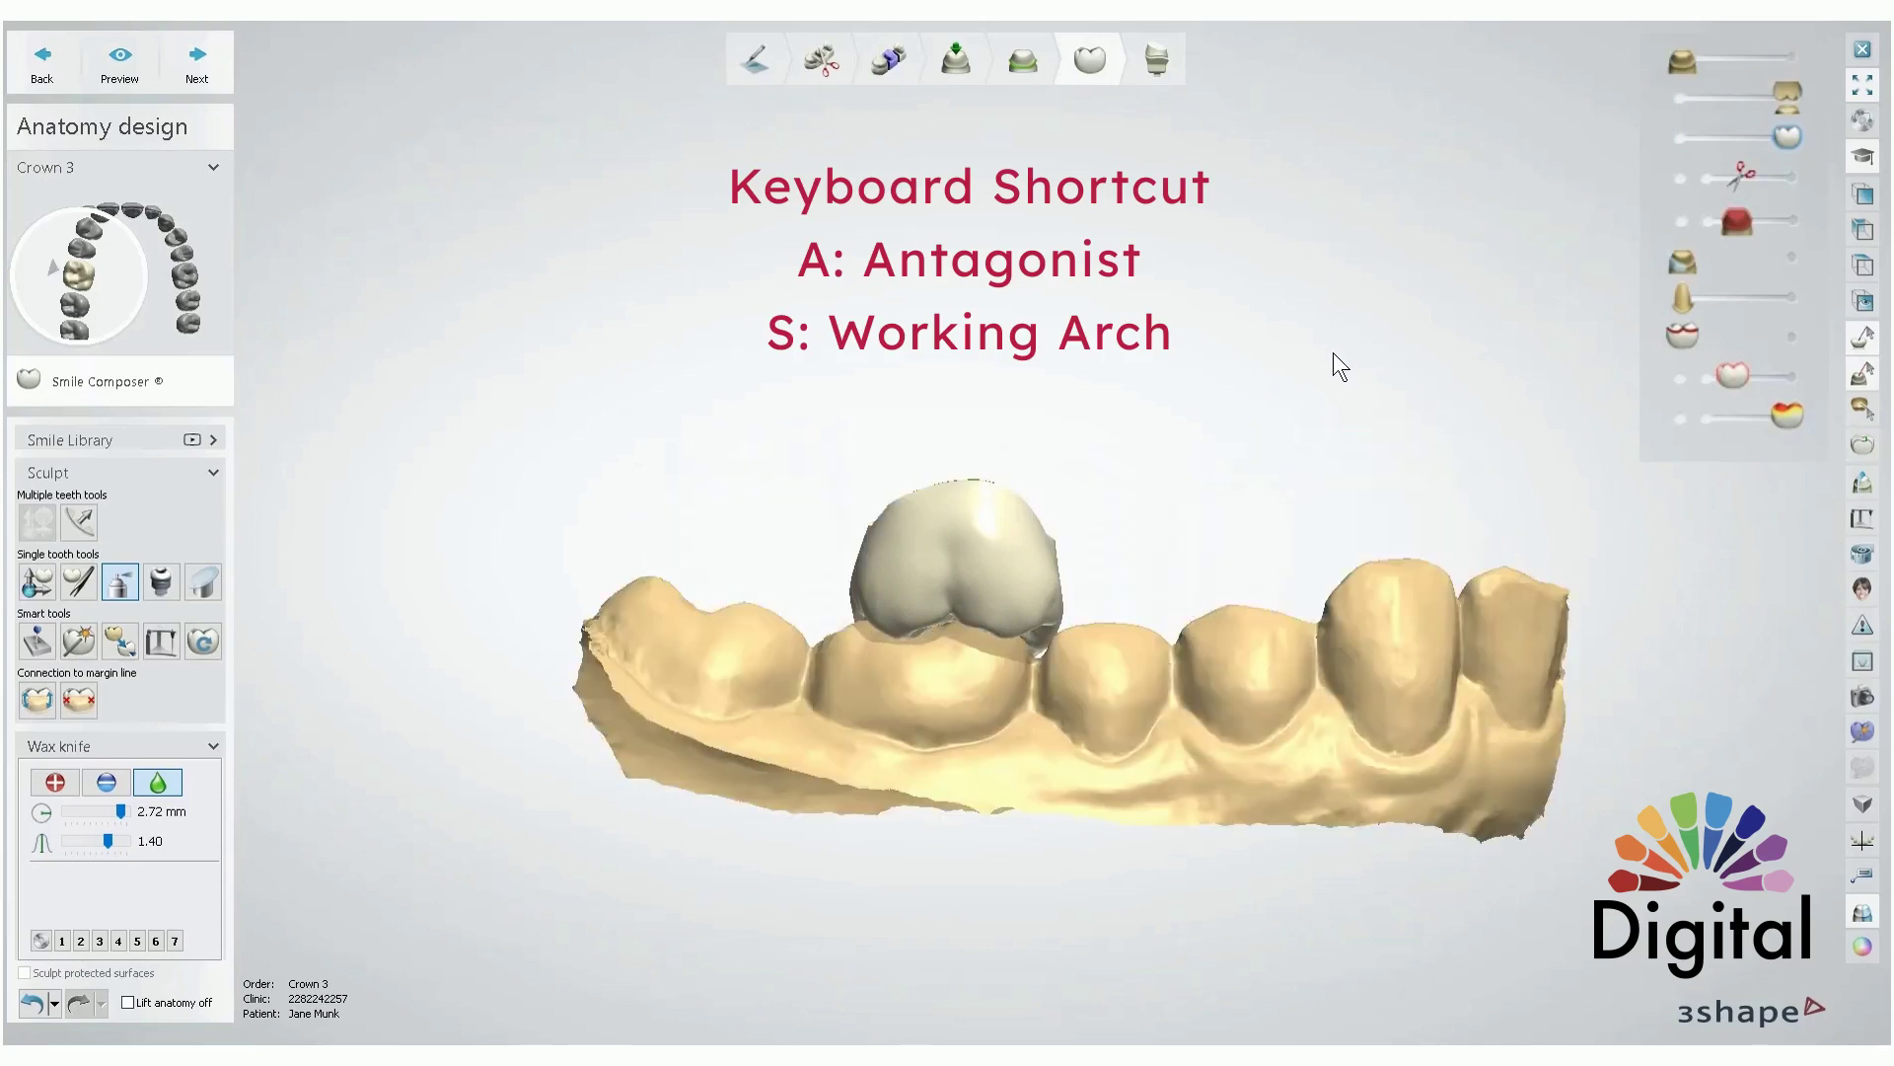
{"action": "key", "text": "a"}
{"action": "key", "text": "a"}
{"action": "key", "text": "s"}
{"action": "key", "text": "a"}
{"action": "key", "text": "s"}
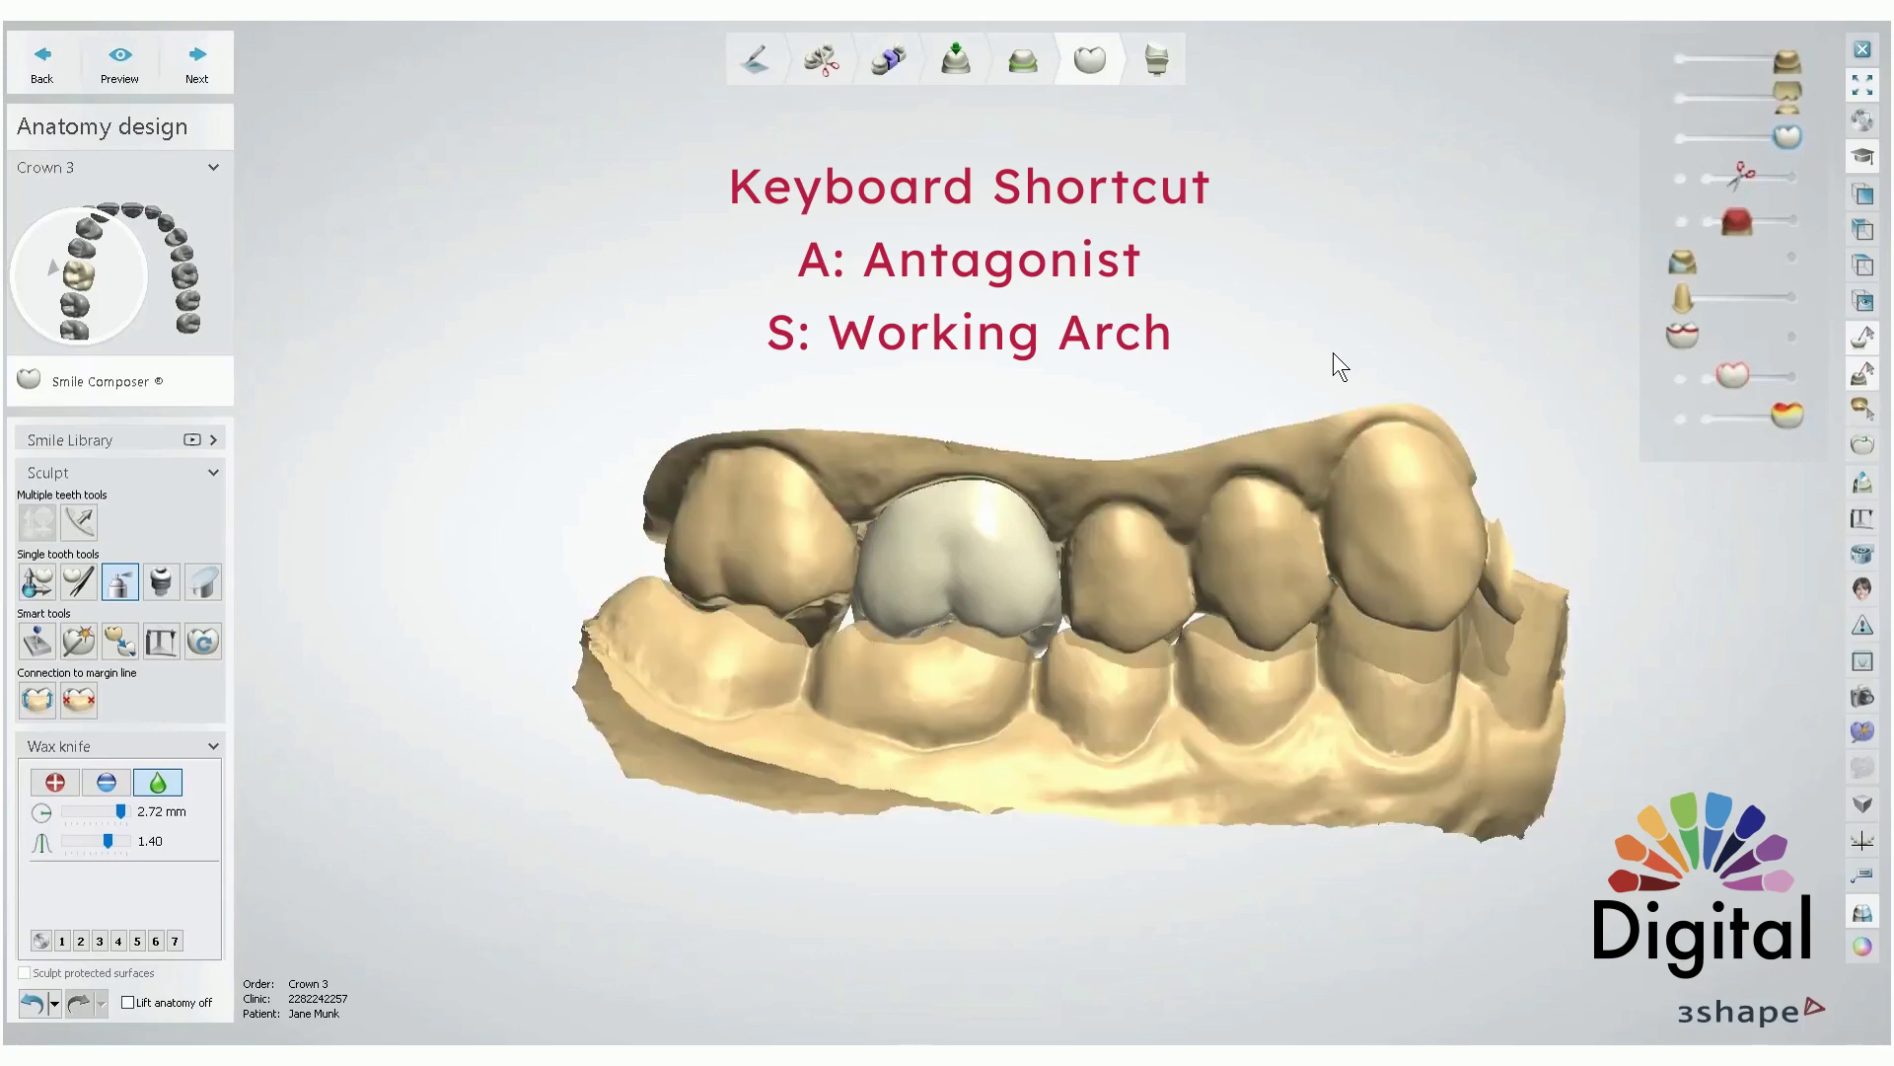
{"action": "key", "text": "a"}
{"action": "right_click_drag", "start_coordinate": [1310, 416], "coordinate": [1430, 229]}
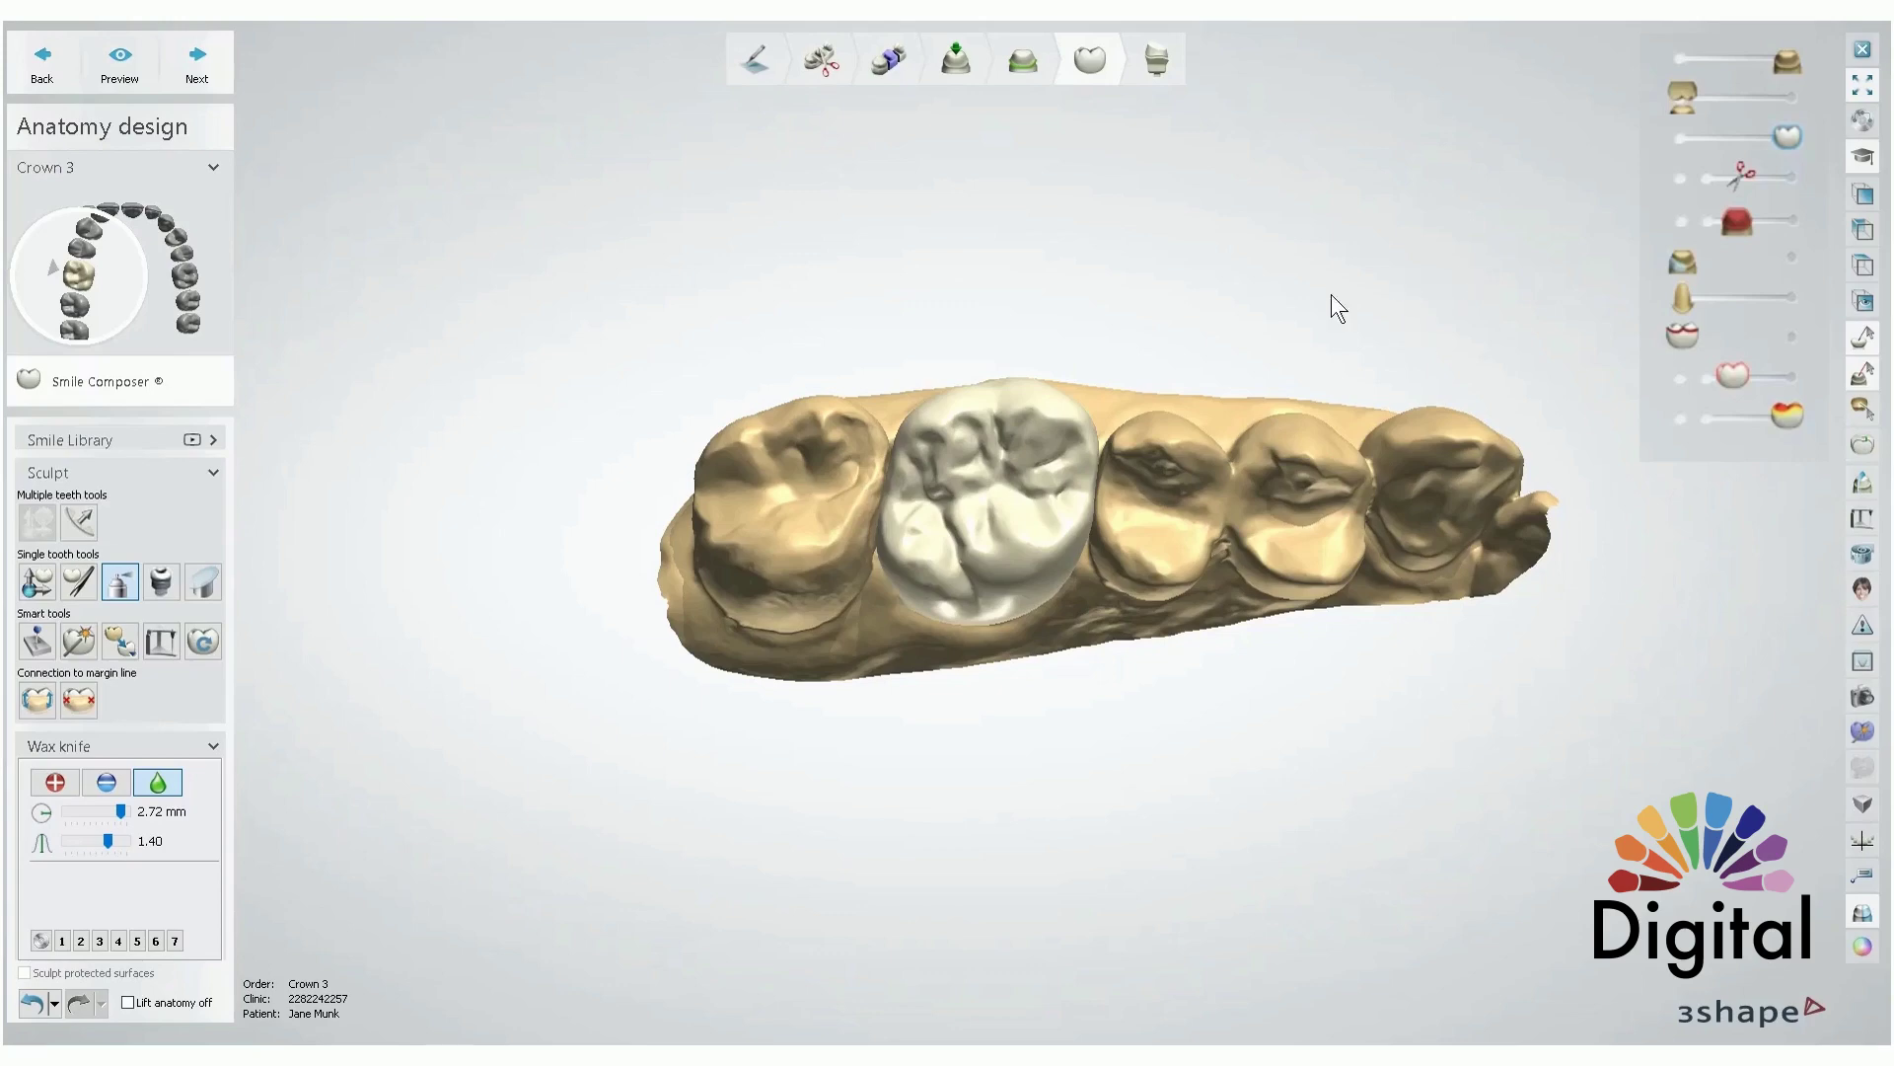
- Show the antagonist again and examine from its far side where Crown 3 penetrates it, and hide it
{"action": "scroll", "coordinate": [937, 479], "scroll_direction": "up", "scroll_amount": 3}
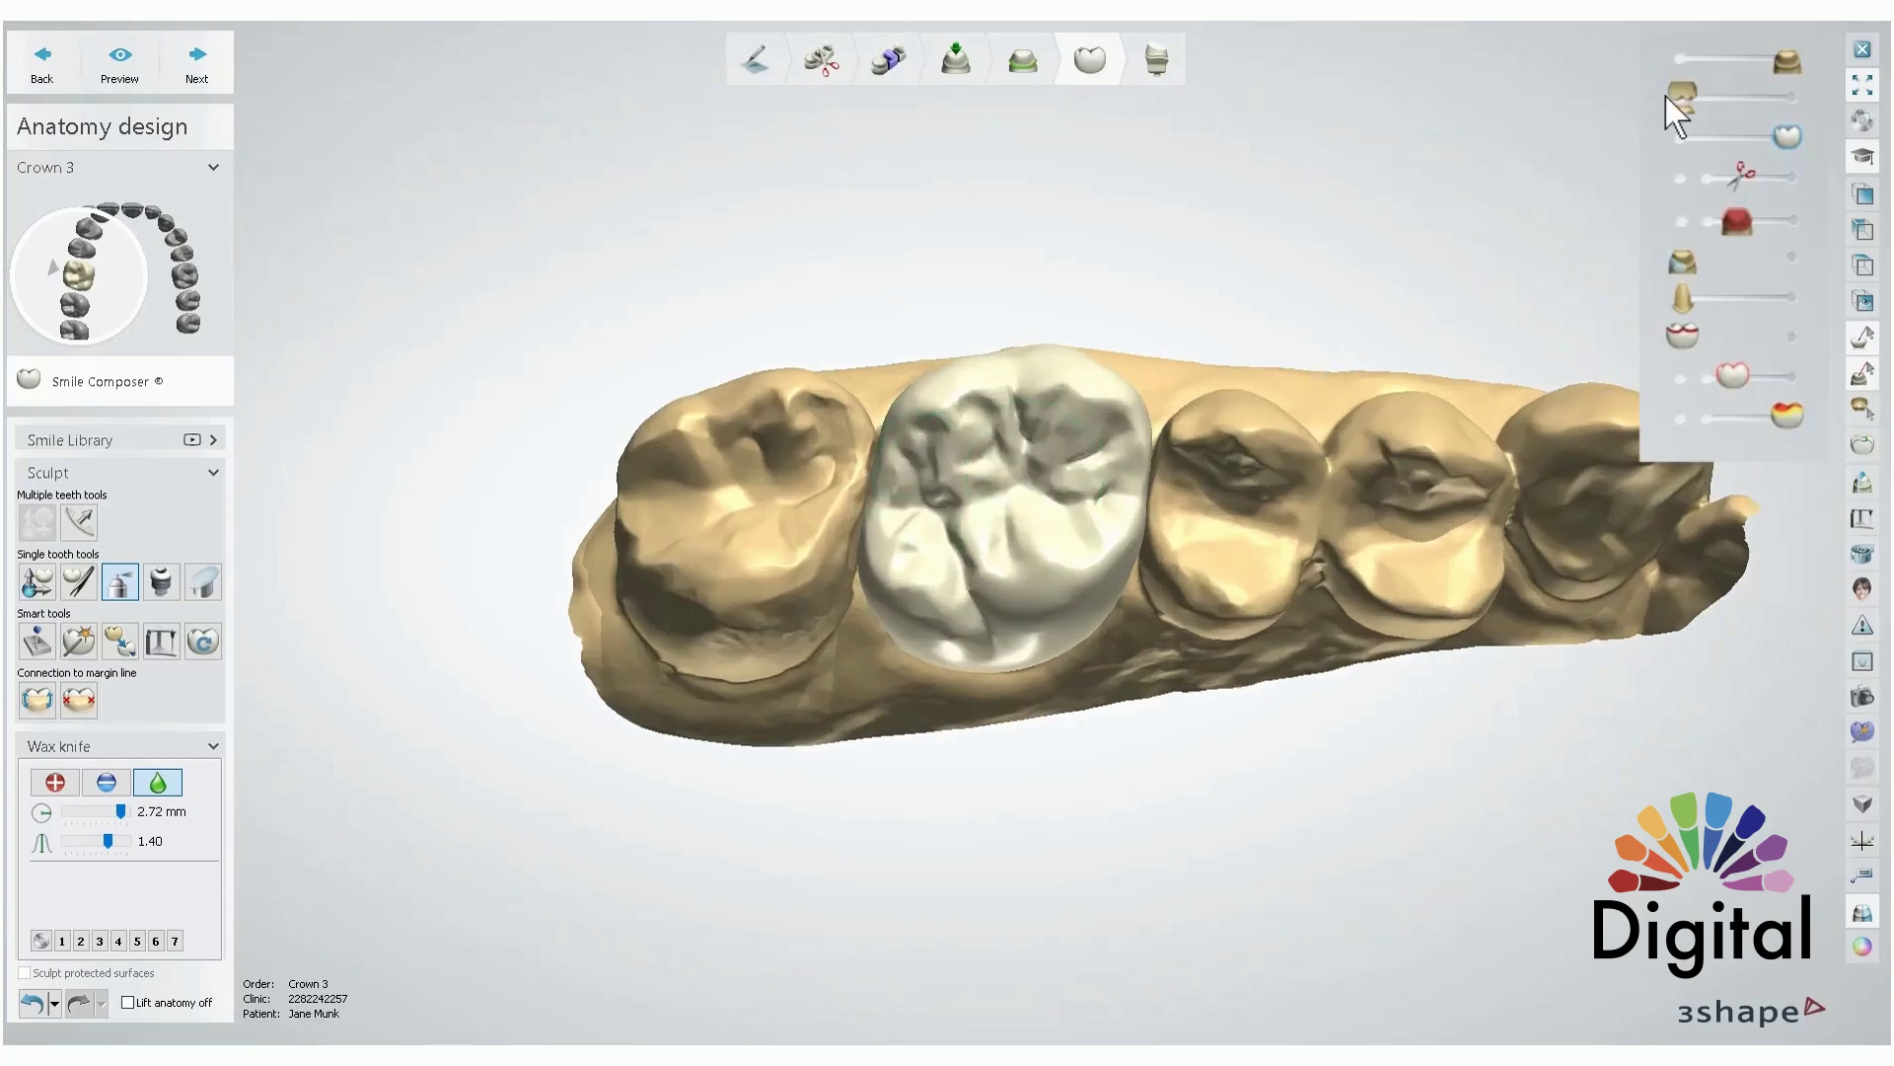
{"action": "left_click_drag", "start_coordinate": [1678, 96], "coordinate": [1827, 77]}
{"action": "right_click_drag", "start_coordinate": [1371, 584], "coordinate": [953, 596]}
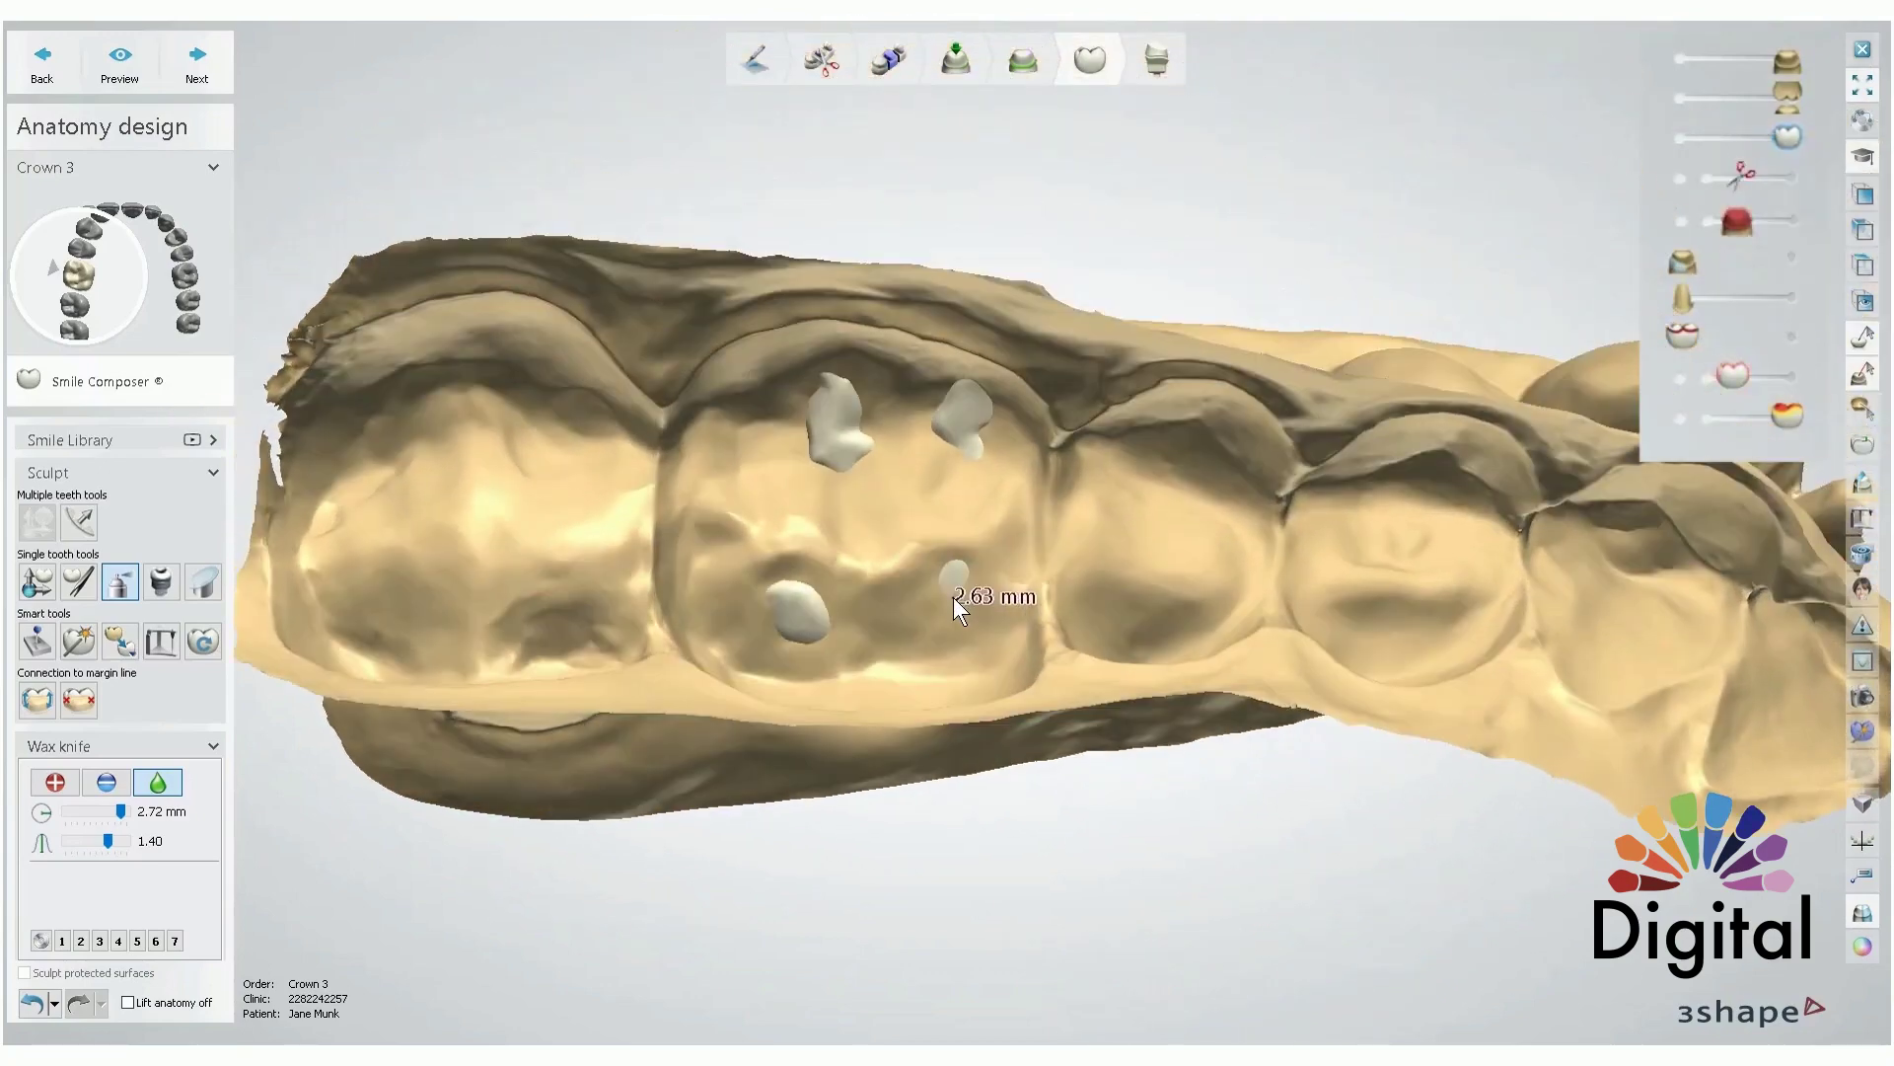
{"action": "right_click_drag", "start_coordinate": [1124, 468], "coordinate": [1103, 459]}
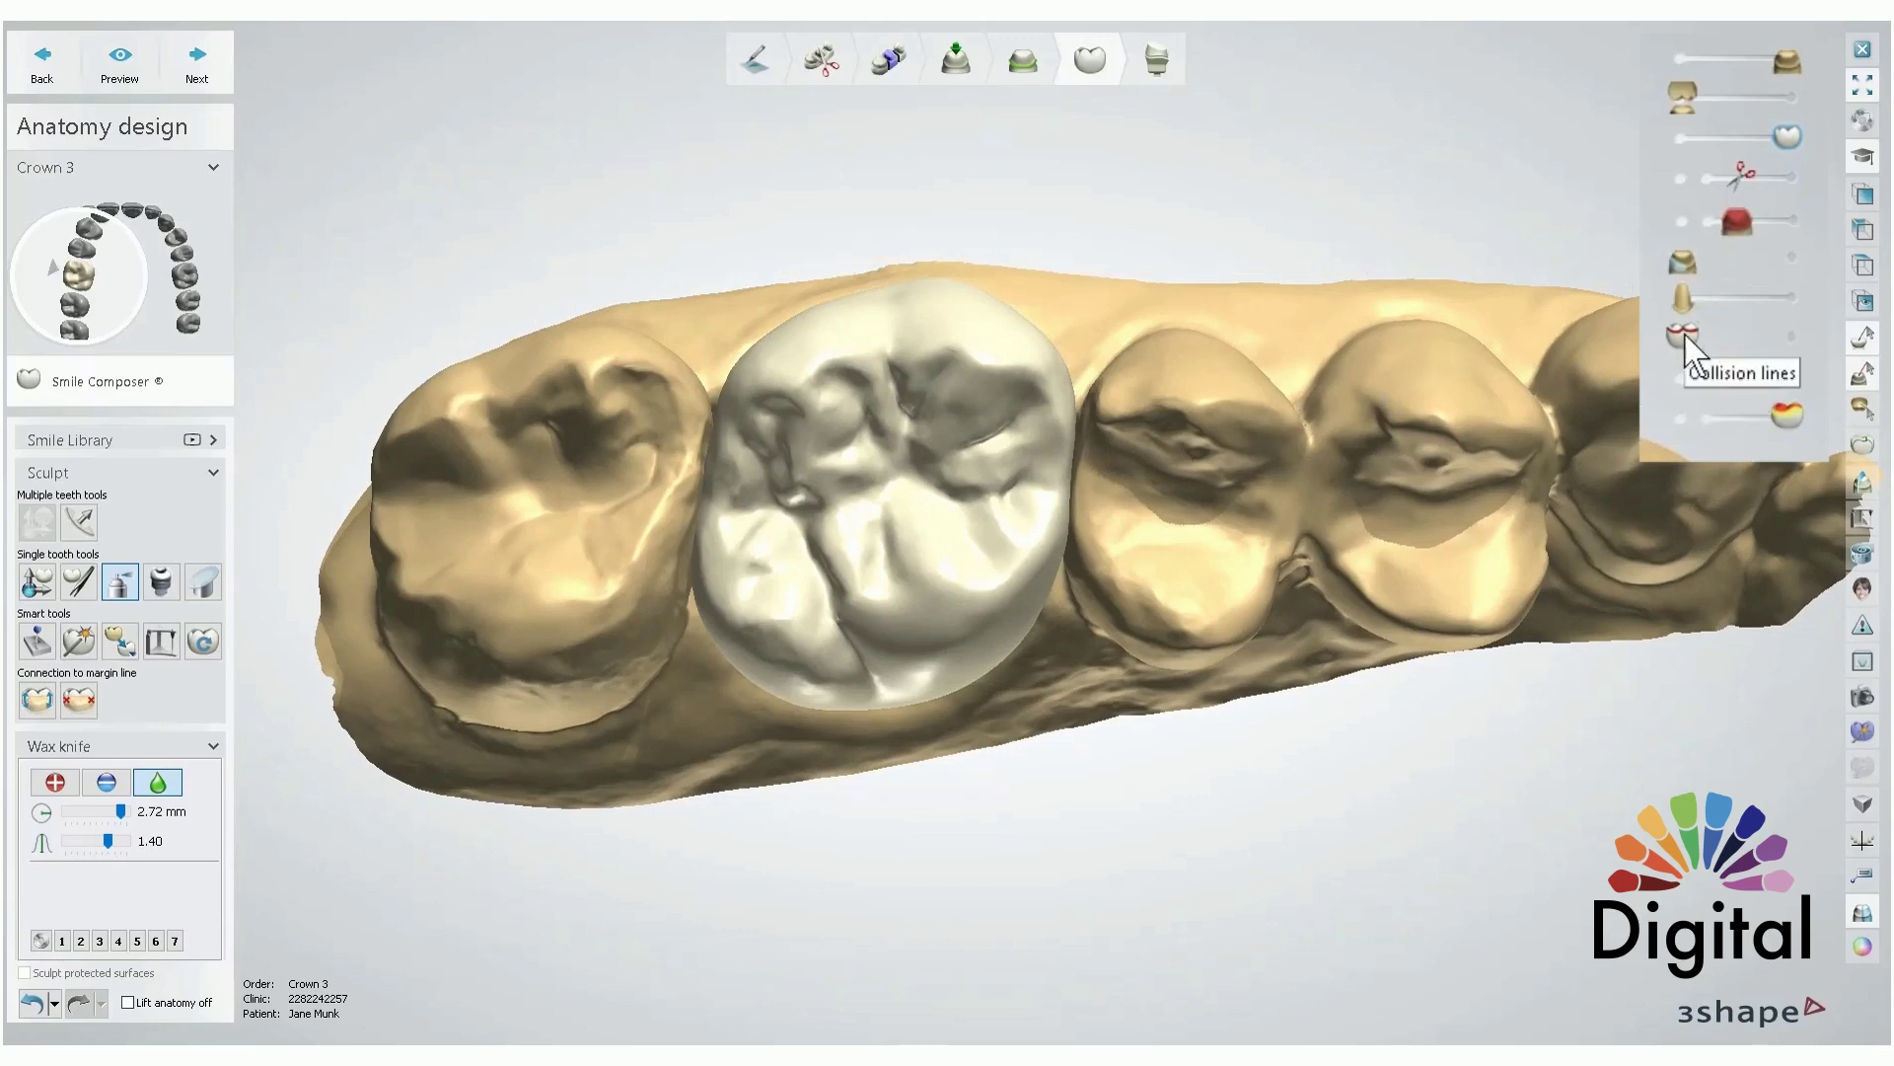
- Turn on the collision lines and examine the contacts on Crown 3, hiding and showing the digital impression
{"action": "left_click", "coordinate": [1795, 336]}
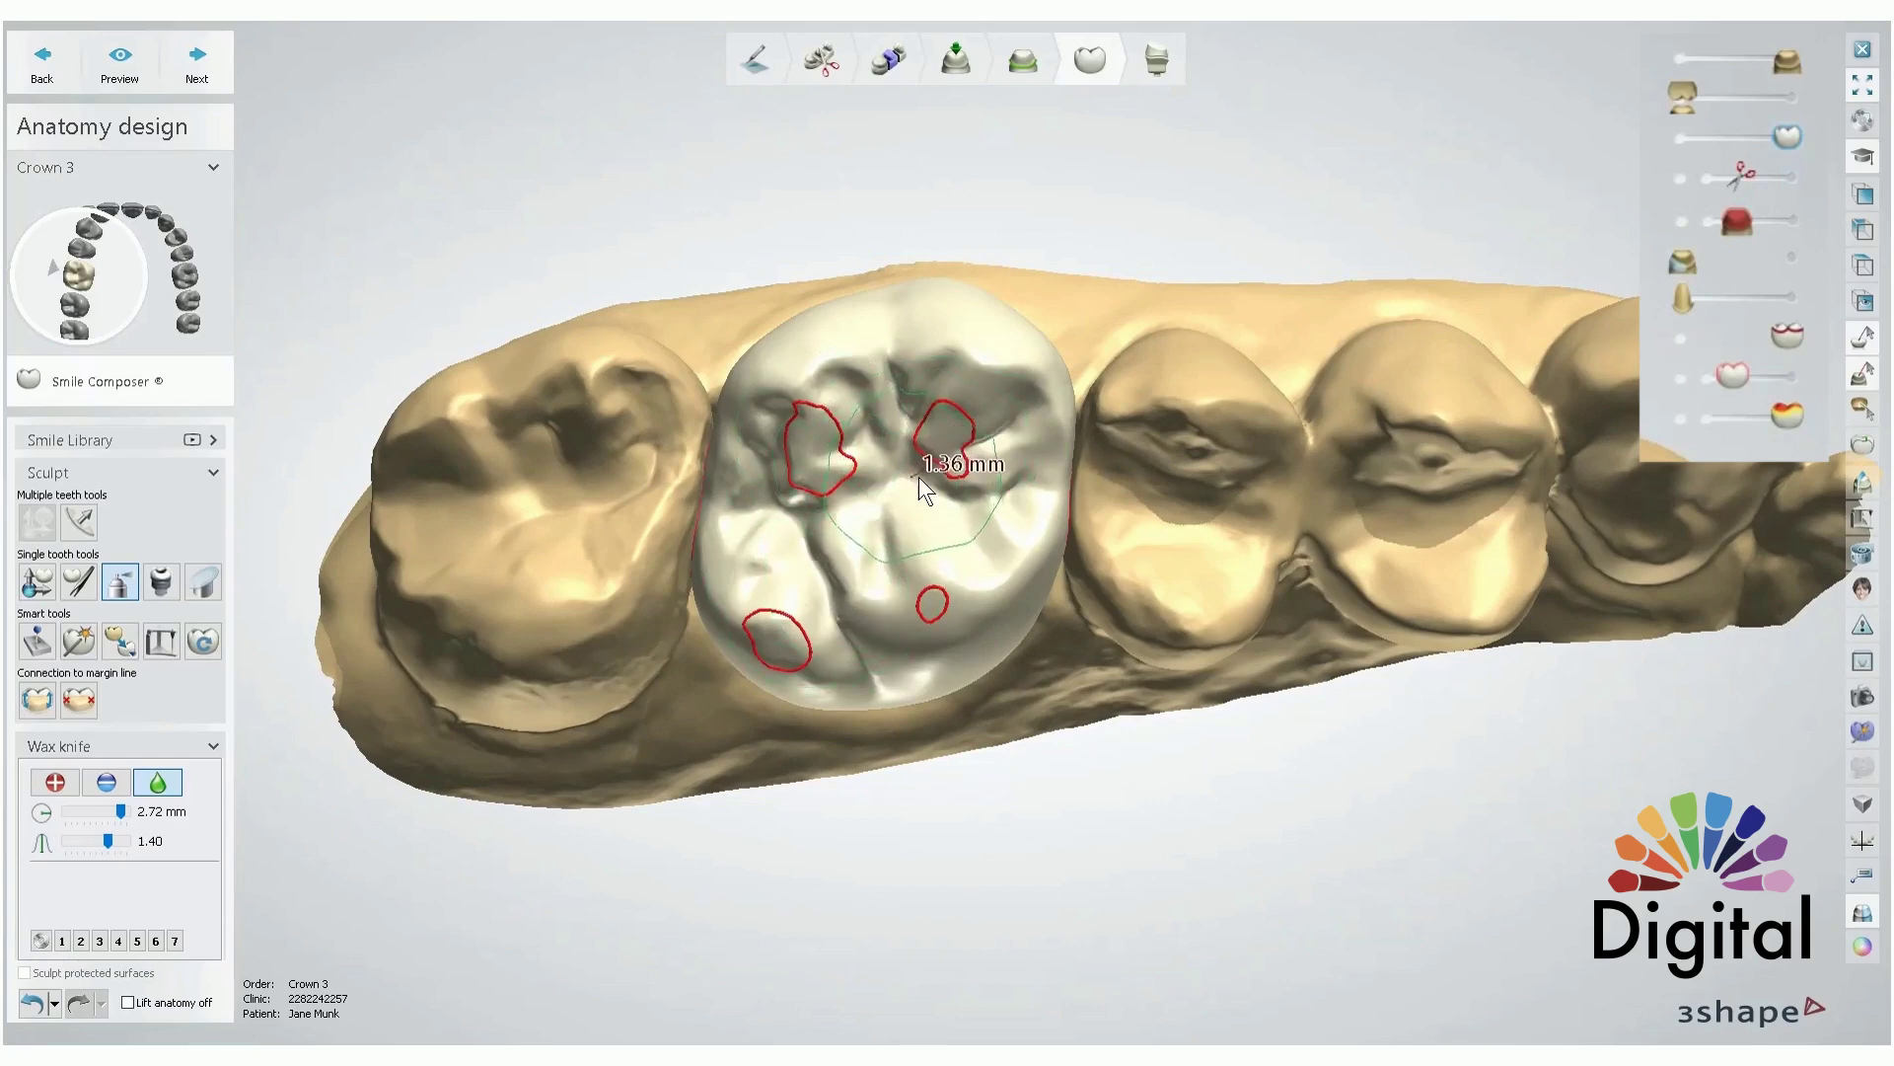
{"action": "right_click_drag", "start_coordinate": [1289, 509], "coordinate": [1273, 488]}
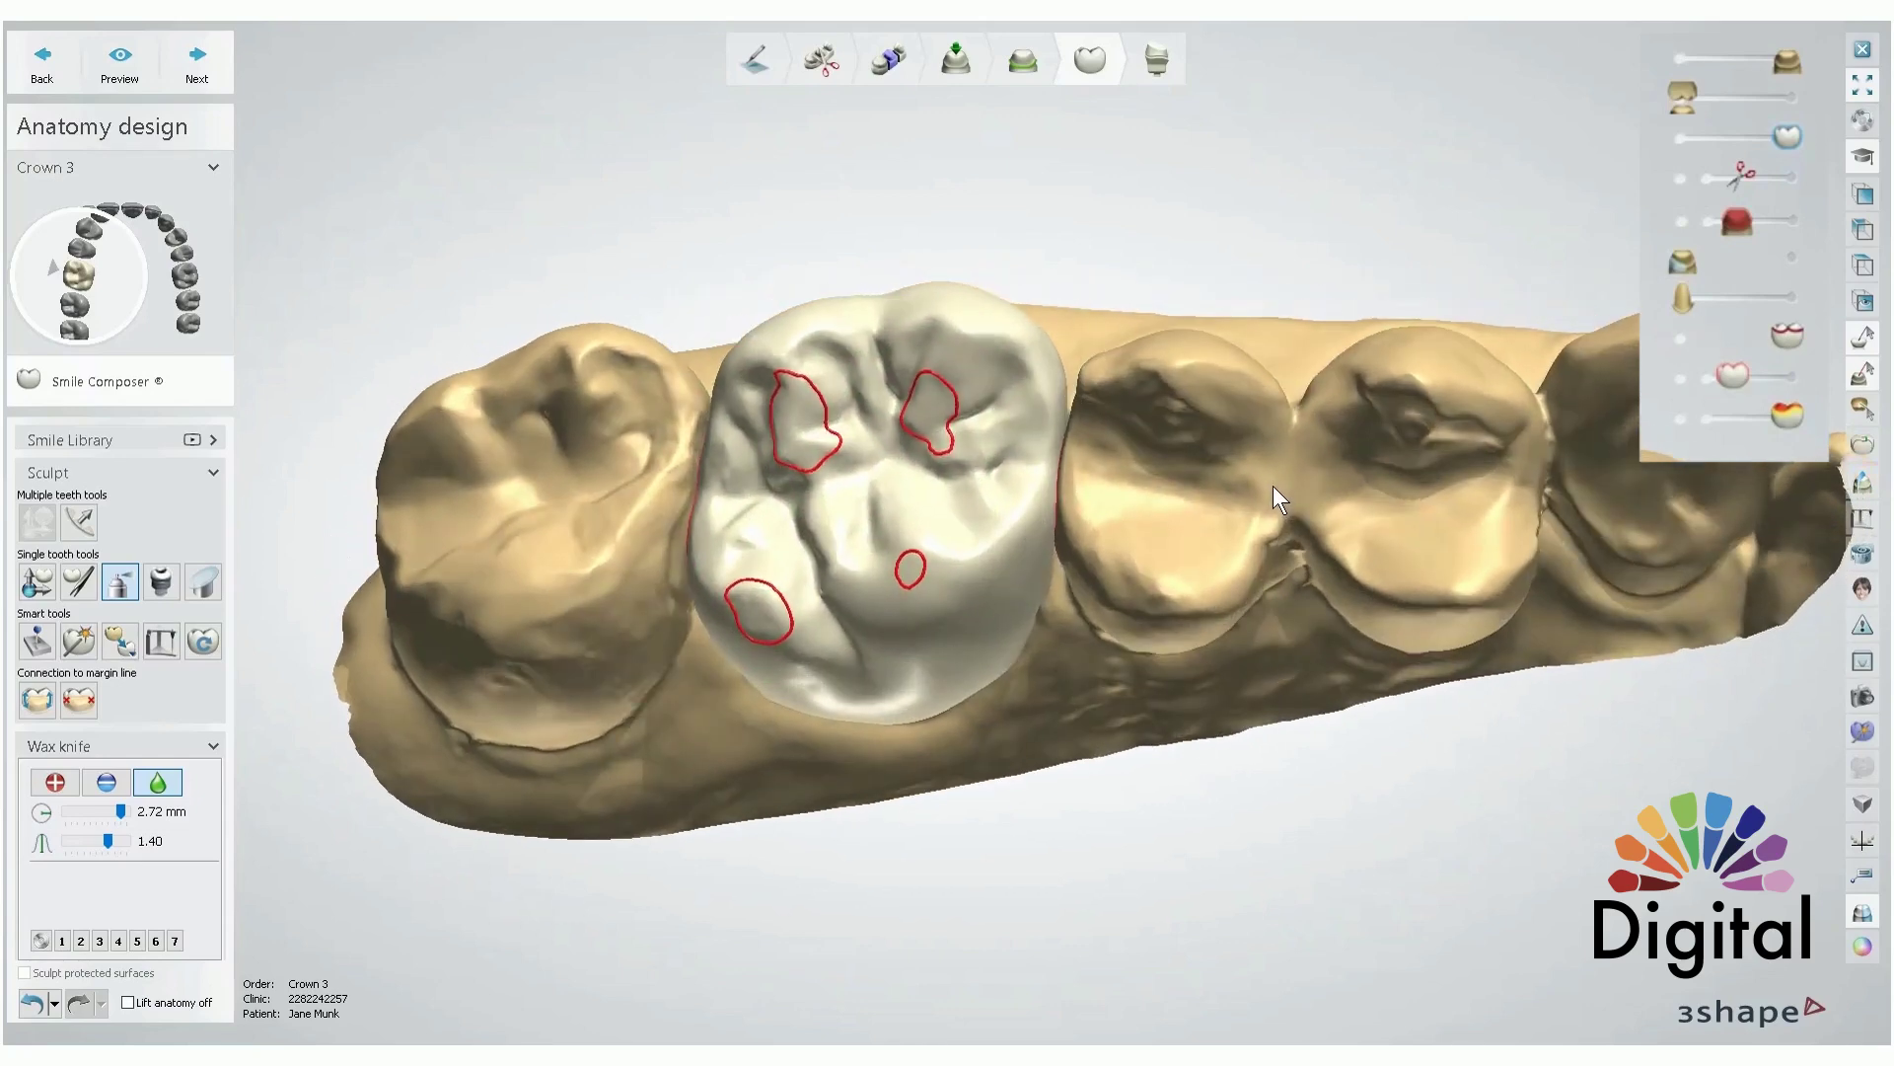
{"action": "left_click_drag", "start_coordinate": [1790, 58], "coordinate": [1693, 75]}
{"action": "mouse_move", "coordinate": [1693, 75]}
{"action": "right_mouse_down"}
{"action": "mouse_move", "coordinate": [1289, 351]}
{"action": "mouse_move", "coordinate": [884, 465]}
{"action": "mouse_move", "coordinate": [1287, 435]}
{"action": "mouse_move", "coordinate": [1182, 442]}
{"action": "right_mouse_up"}
{"action": "left_click_drag", "start_coordinate": [1682, 61], "coordinate": [1776, 59]}
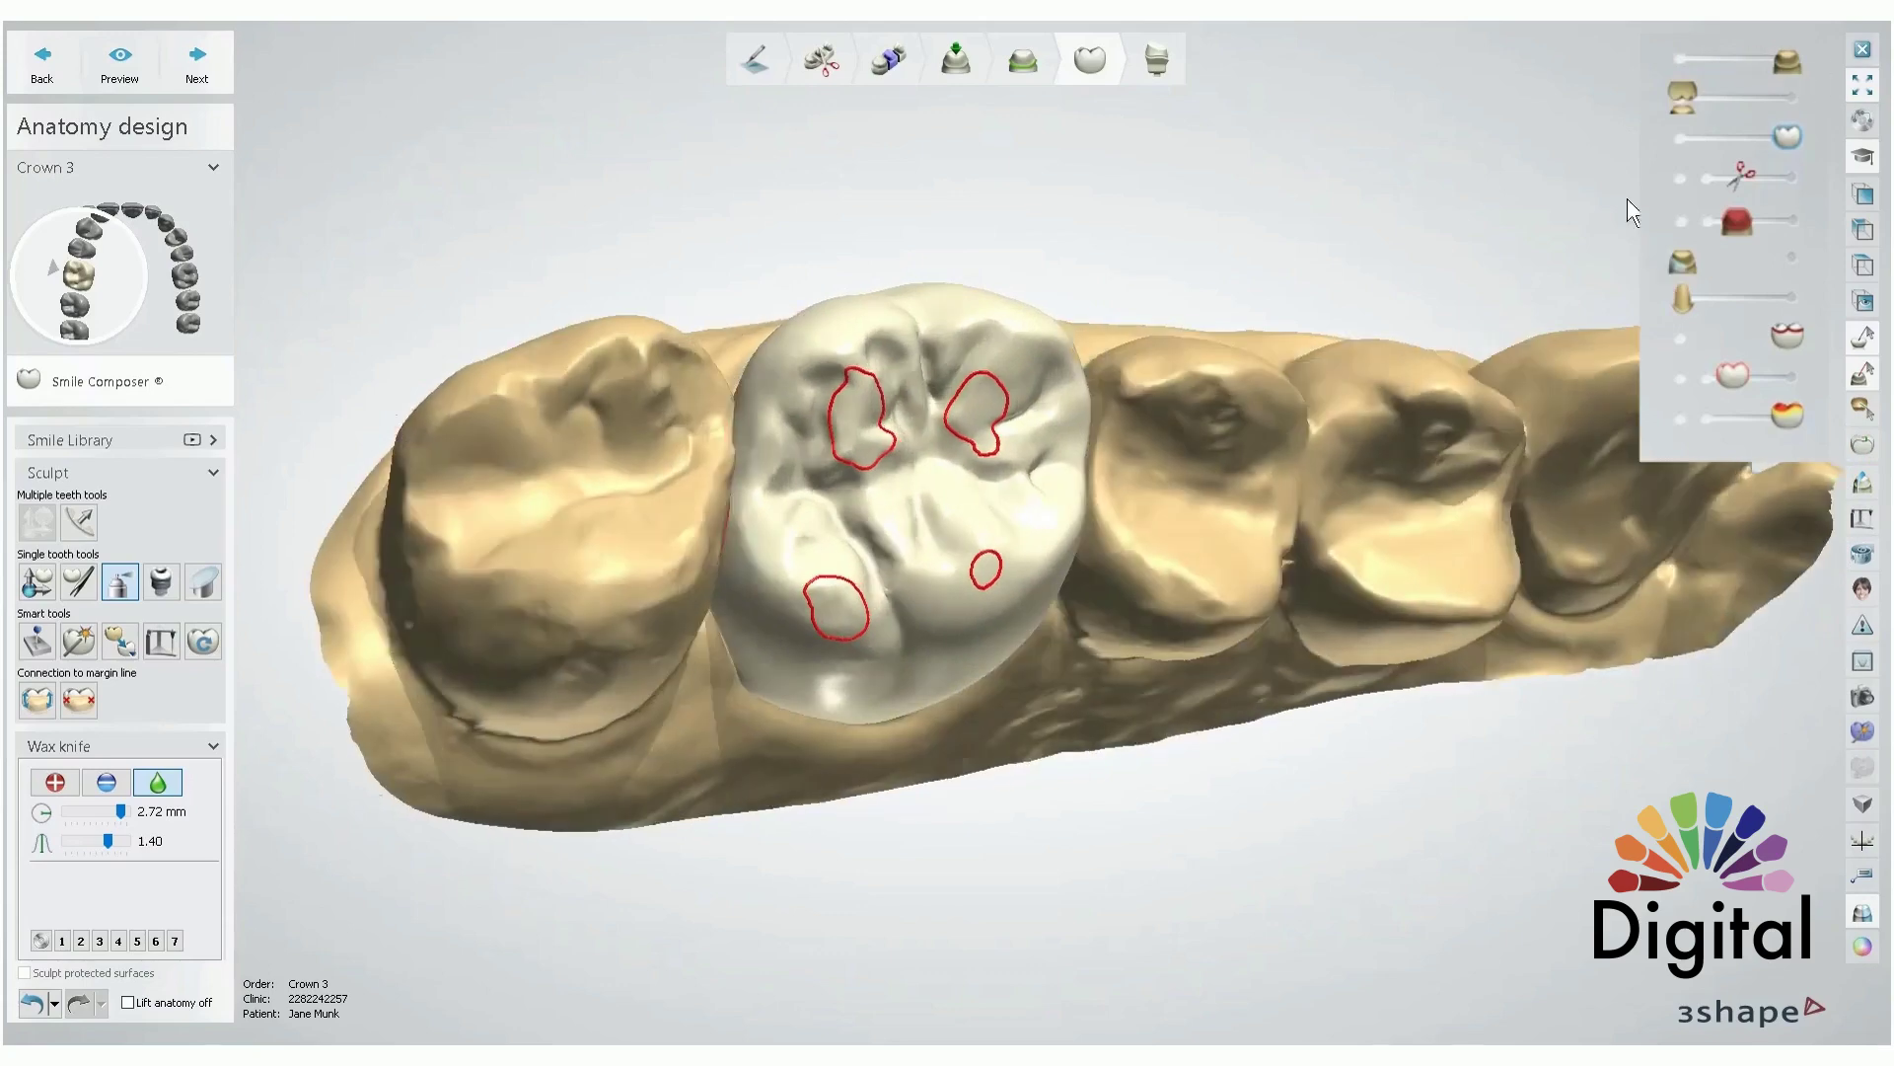
- In Contacts and smoothing, set the antagonist distance to 0.20 mm and apply it to Crown 3's chewing surface
{"action": "left_click", "coordinate": [78, 581]}
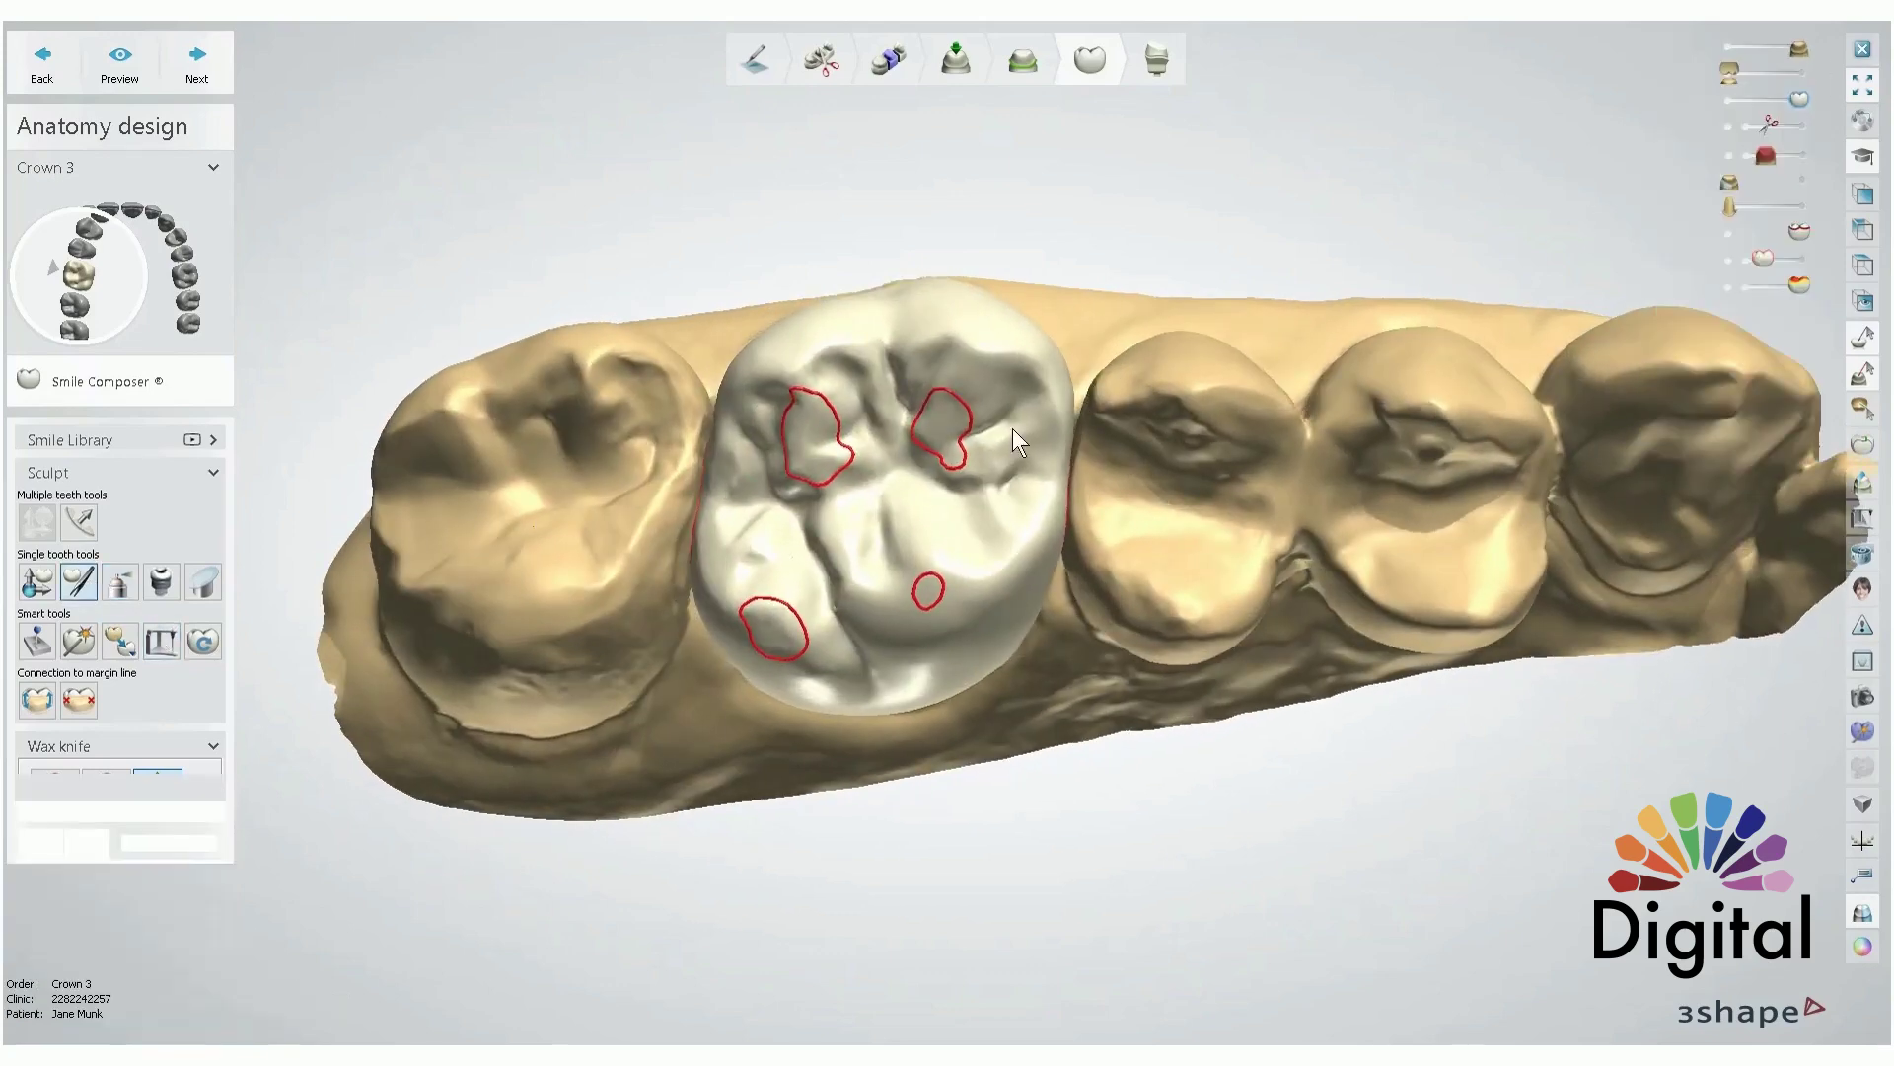
{"action": "right_click_drag", "start_coordinate": [1080, 415], "coordinate": [989, 529]}
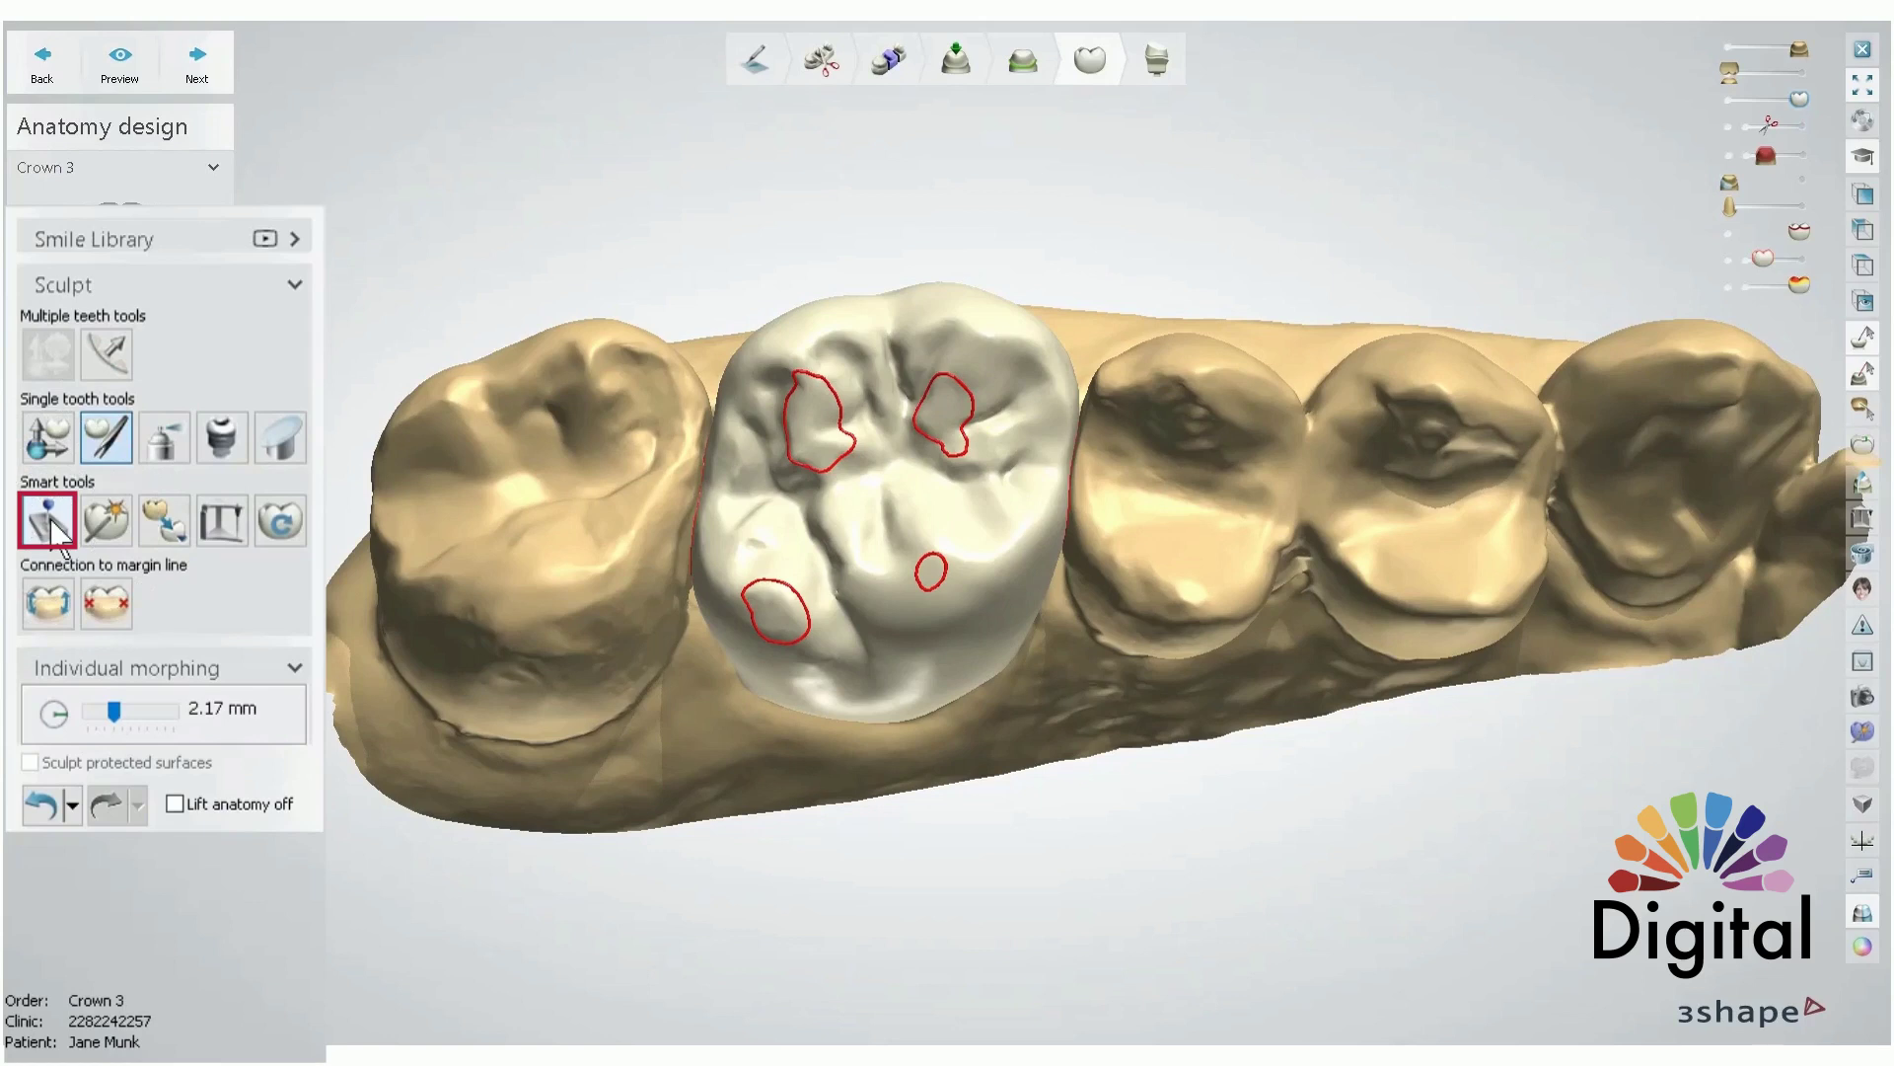
{"action": "left_click", "coordinate": [52, 522]}
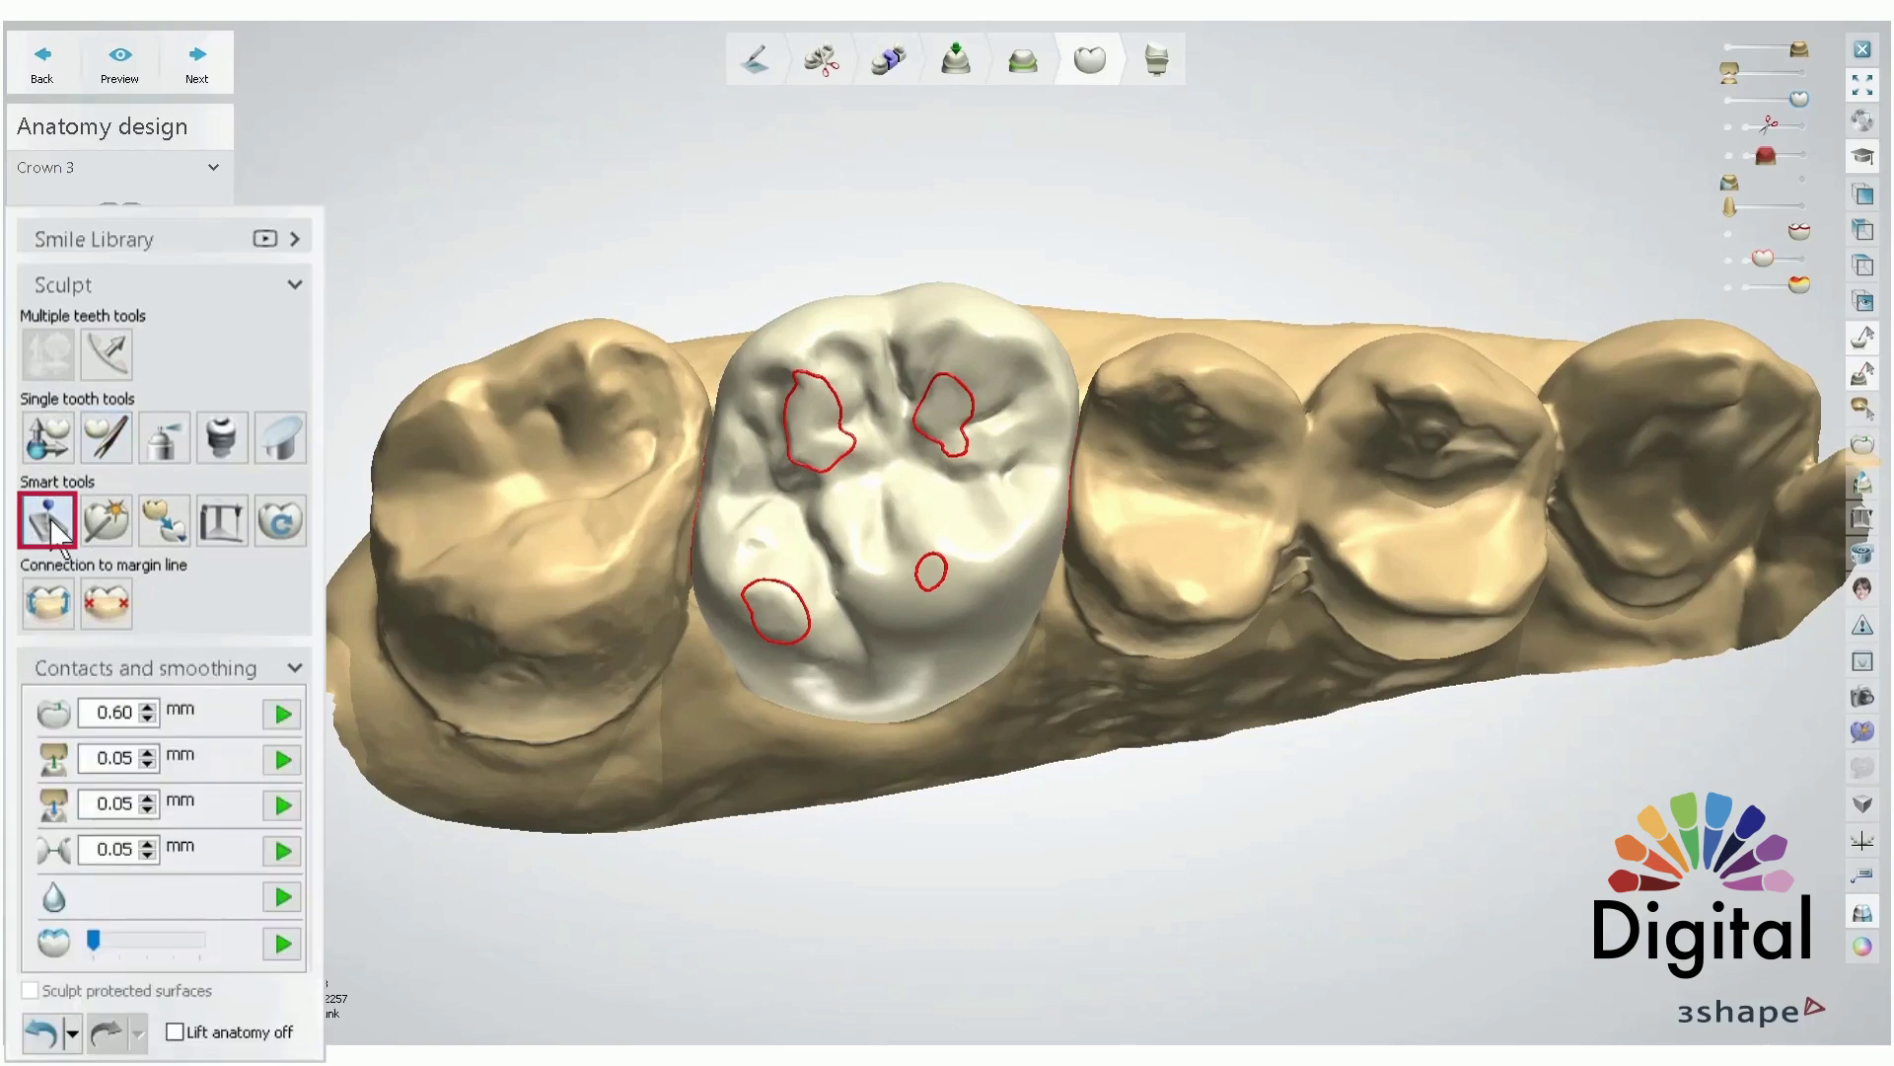
{"action": "right_click_drag", "start_coordinate": [424, 661], "coordinate": [379, 744]}
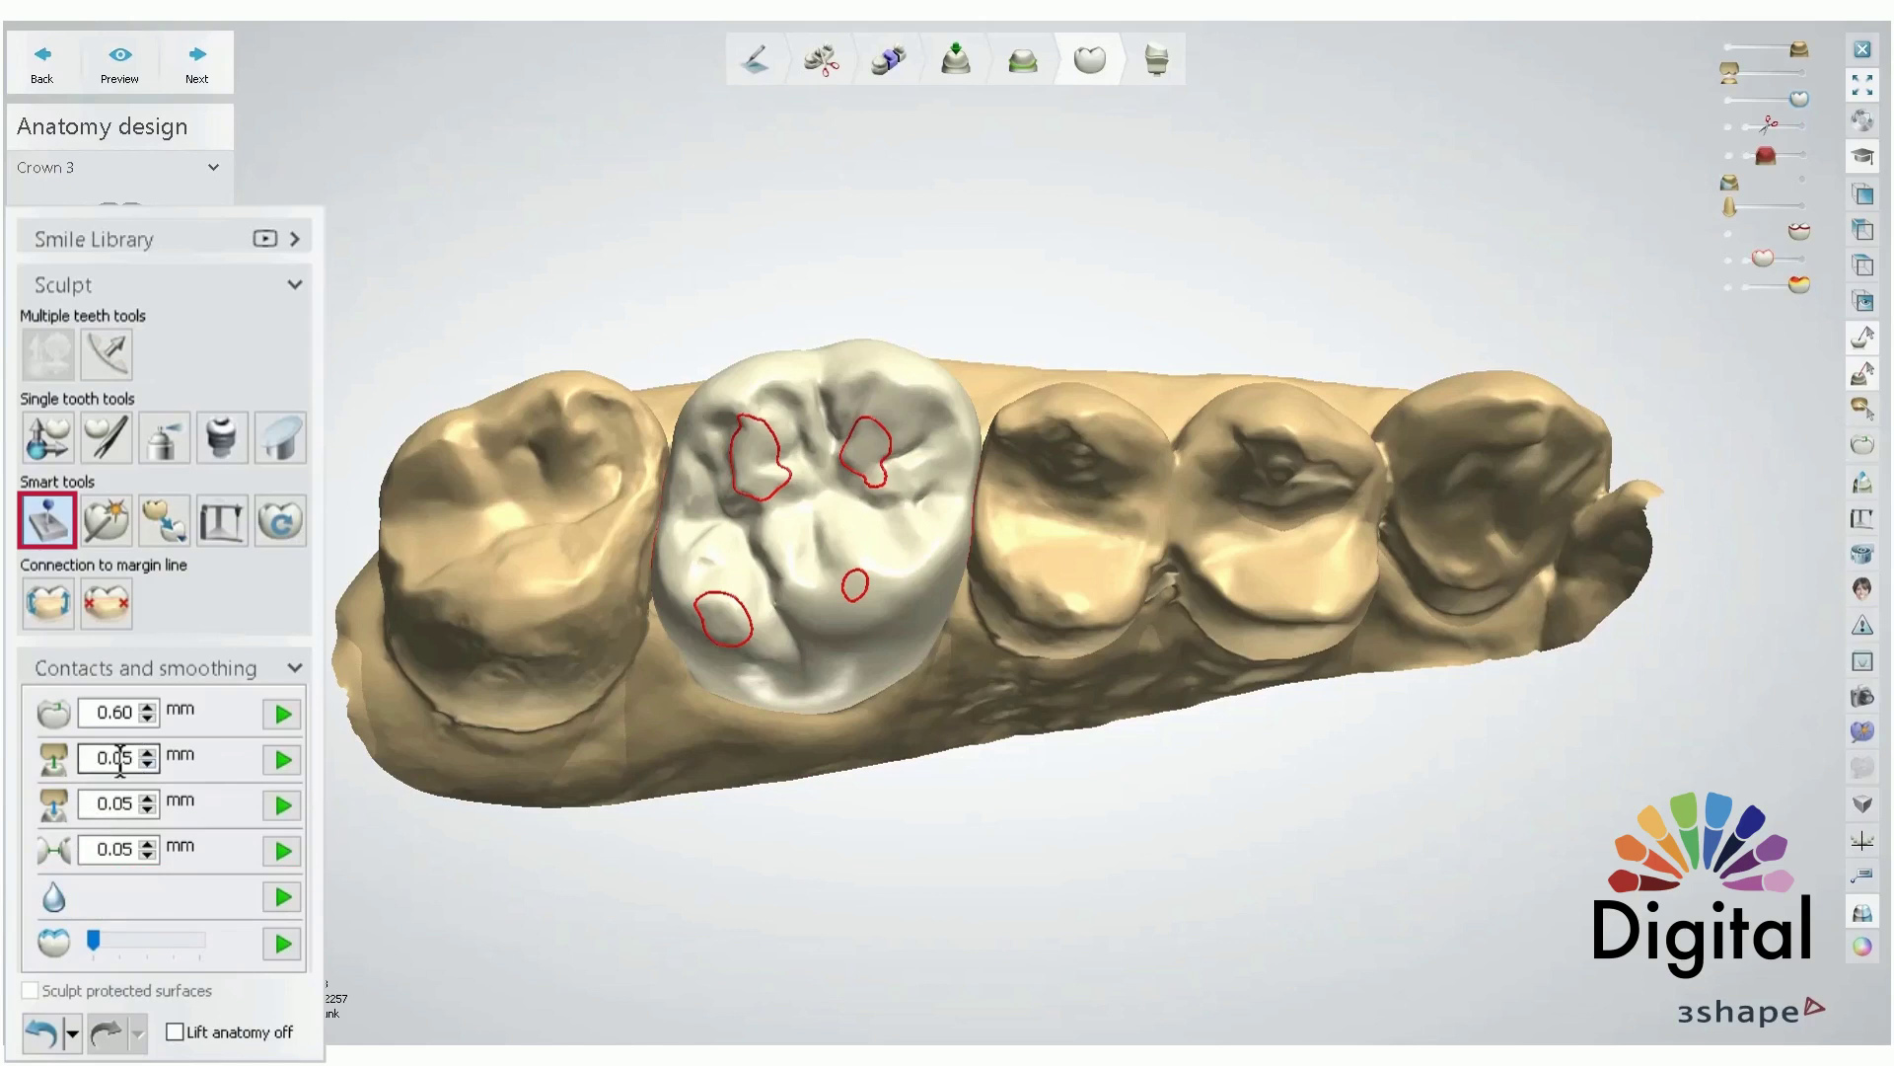
{"action": "left_click_drag", "start_coordinate": [120, 758], "coordinate": [142, 758]}
{"action": "key", "text": "BackSpace"}
{"action": "left_click", "coordinate": [156, 763]}
{"action": "left_click", "coordinate": [148, 749]}
{"action": "left_click", "coordinate": [284, 760]}
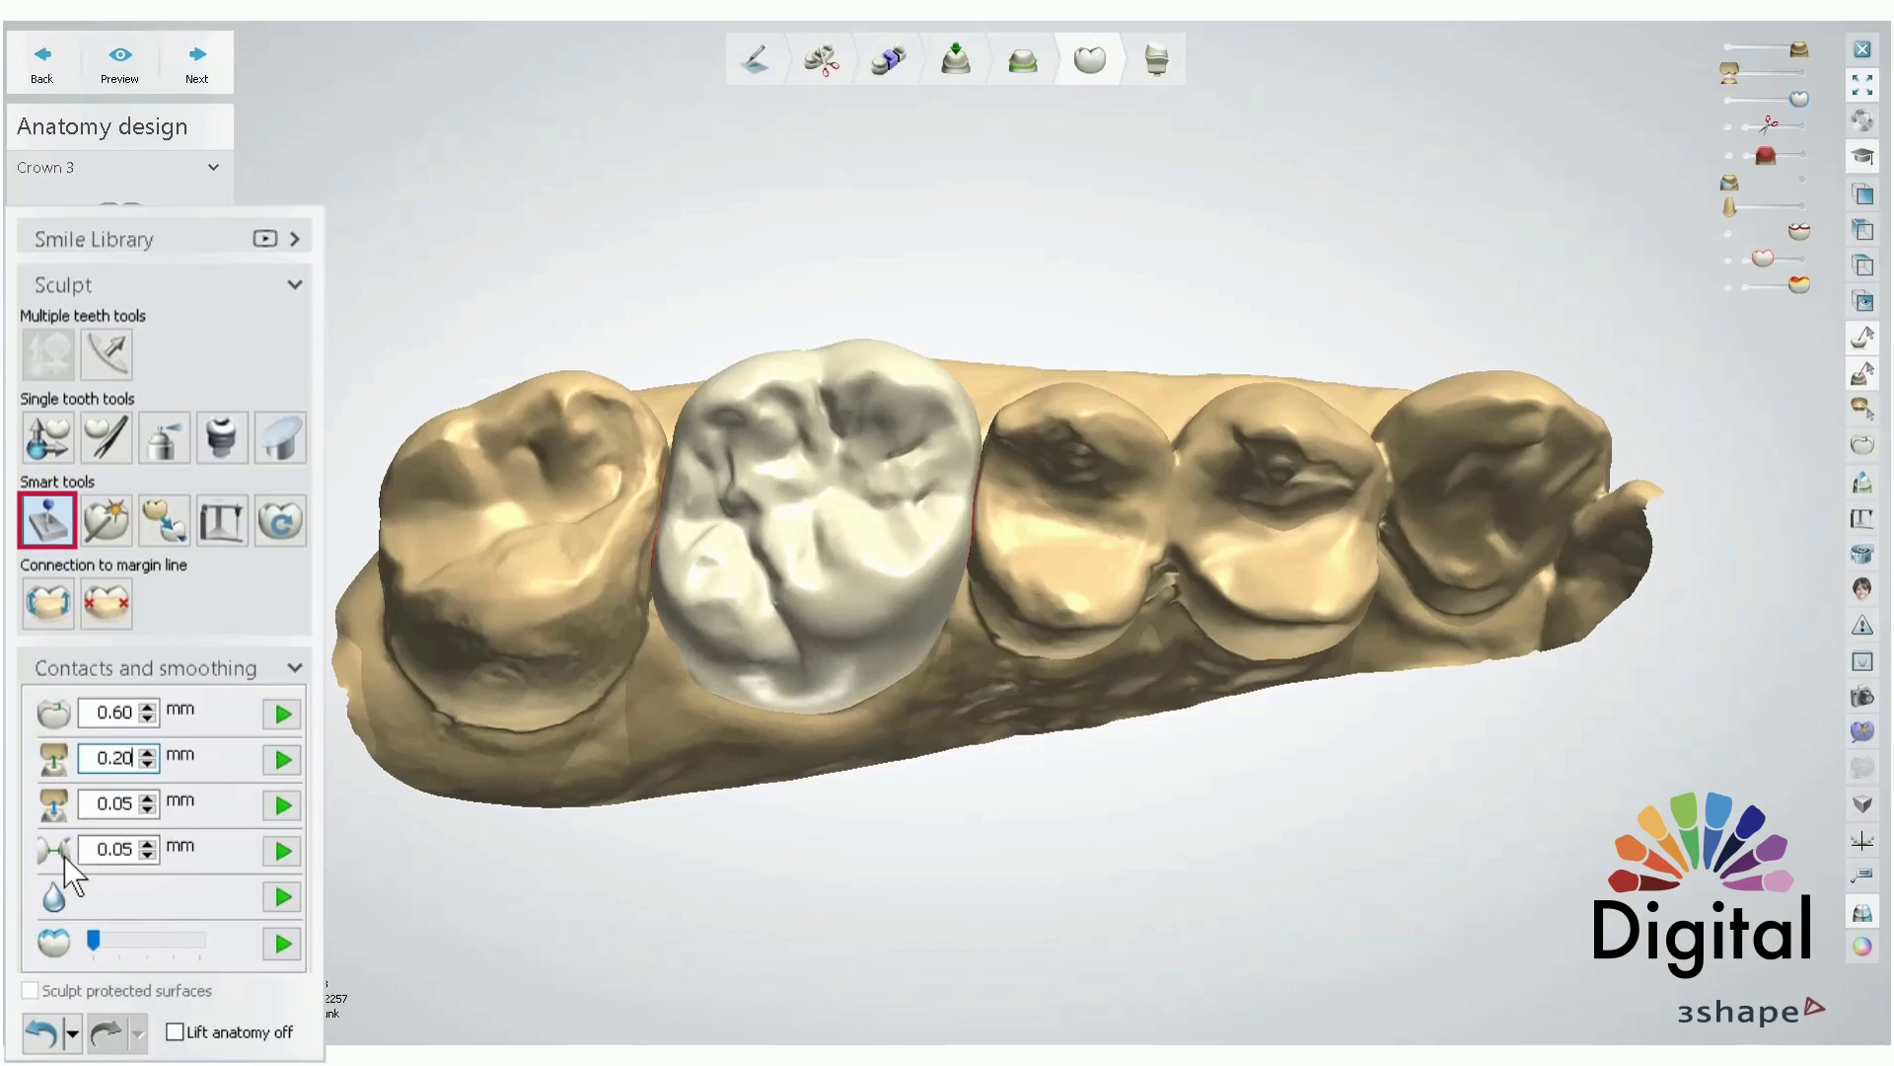
- Set the desired distance to the neighboring teeth to -0.02 mm and apply it to Crown 3
{"action": "left_click", "coordinate": [148, 854]}
{"action": "left_click", "coordinate": [148, 854]}
{"action": "left_click", "coordinate": [148, 855]}
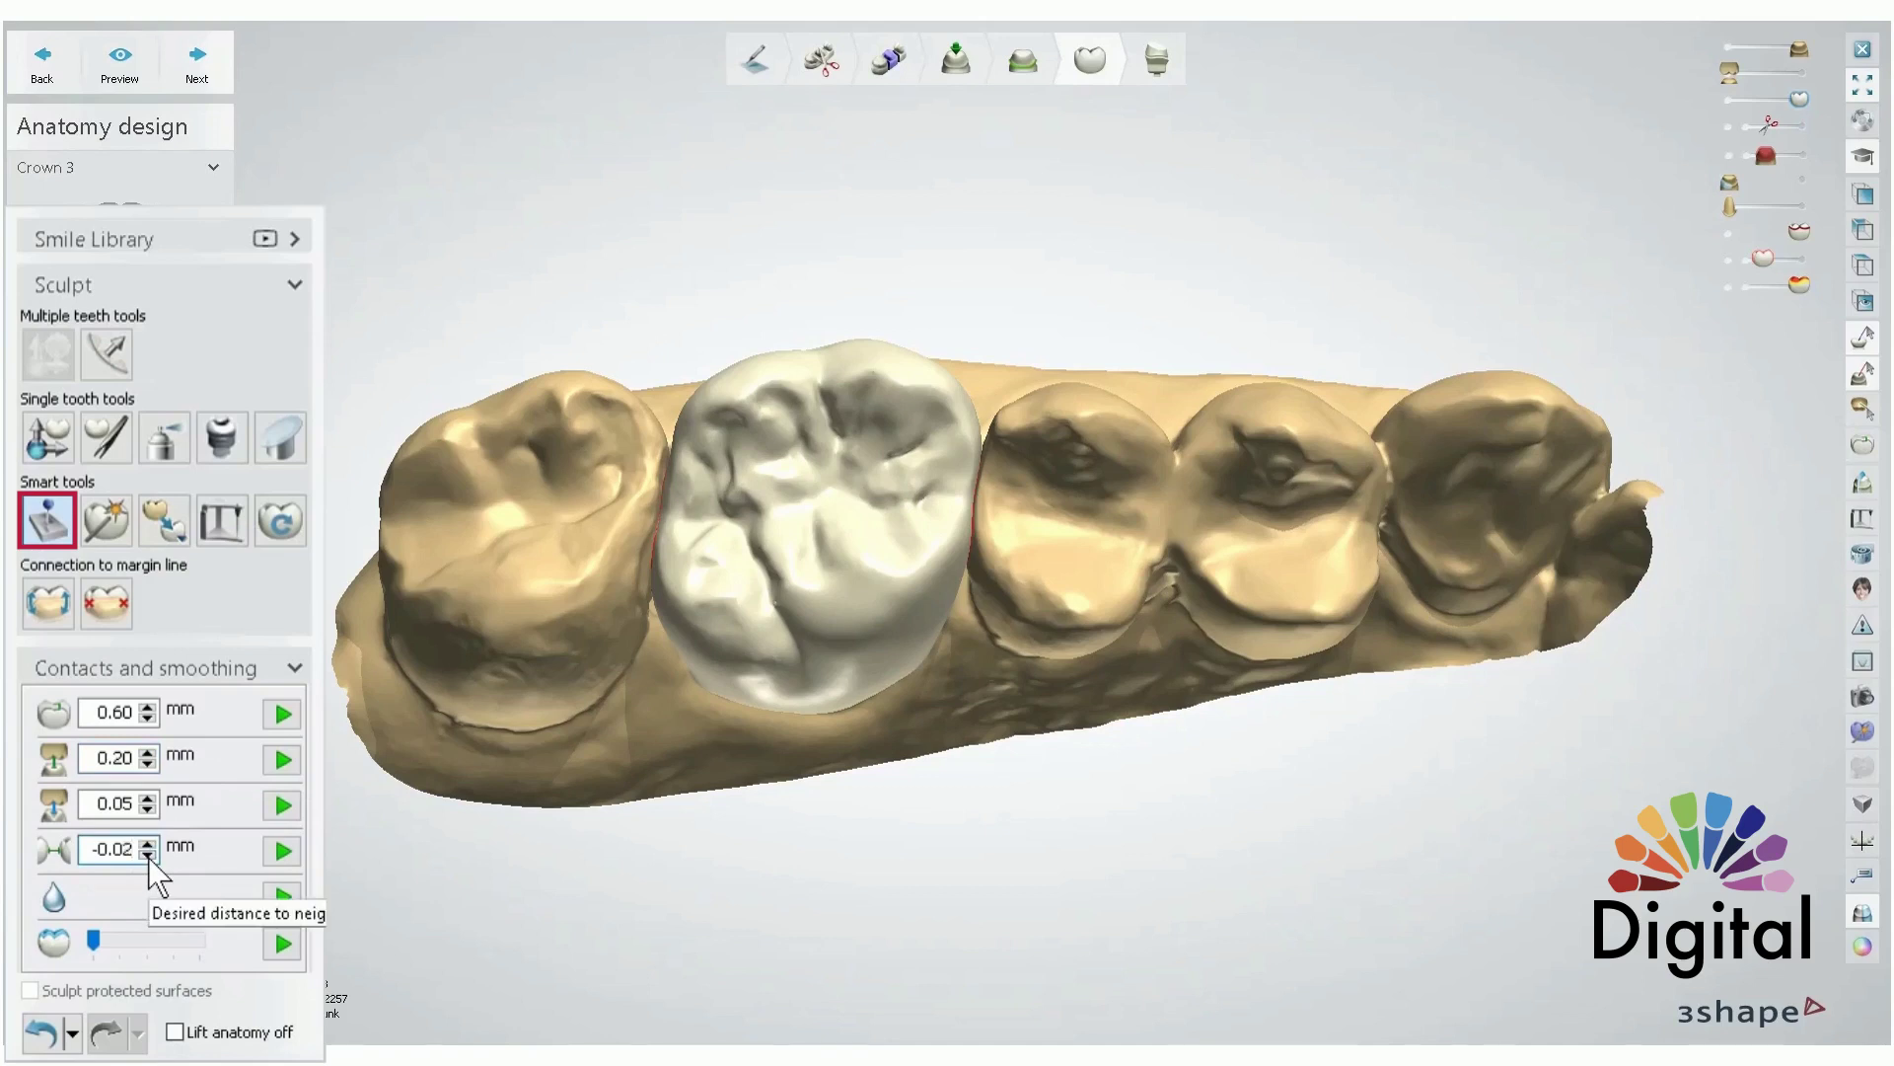
{"action": "left_click", "coordinate": [270, 847]}
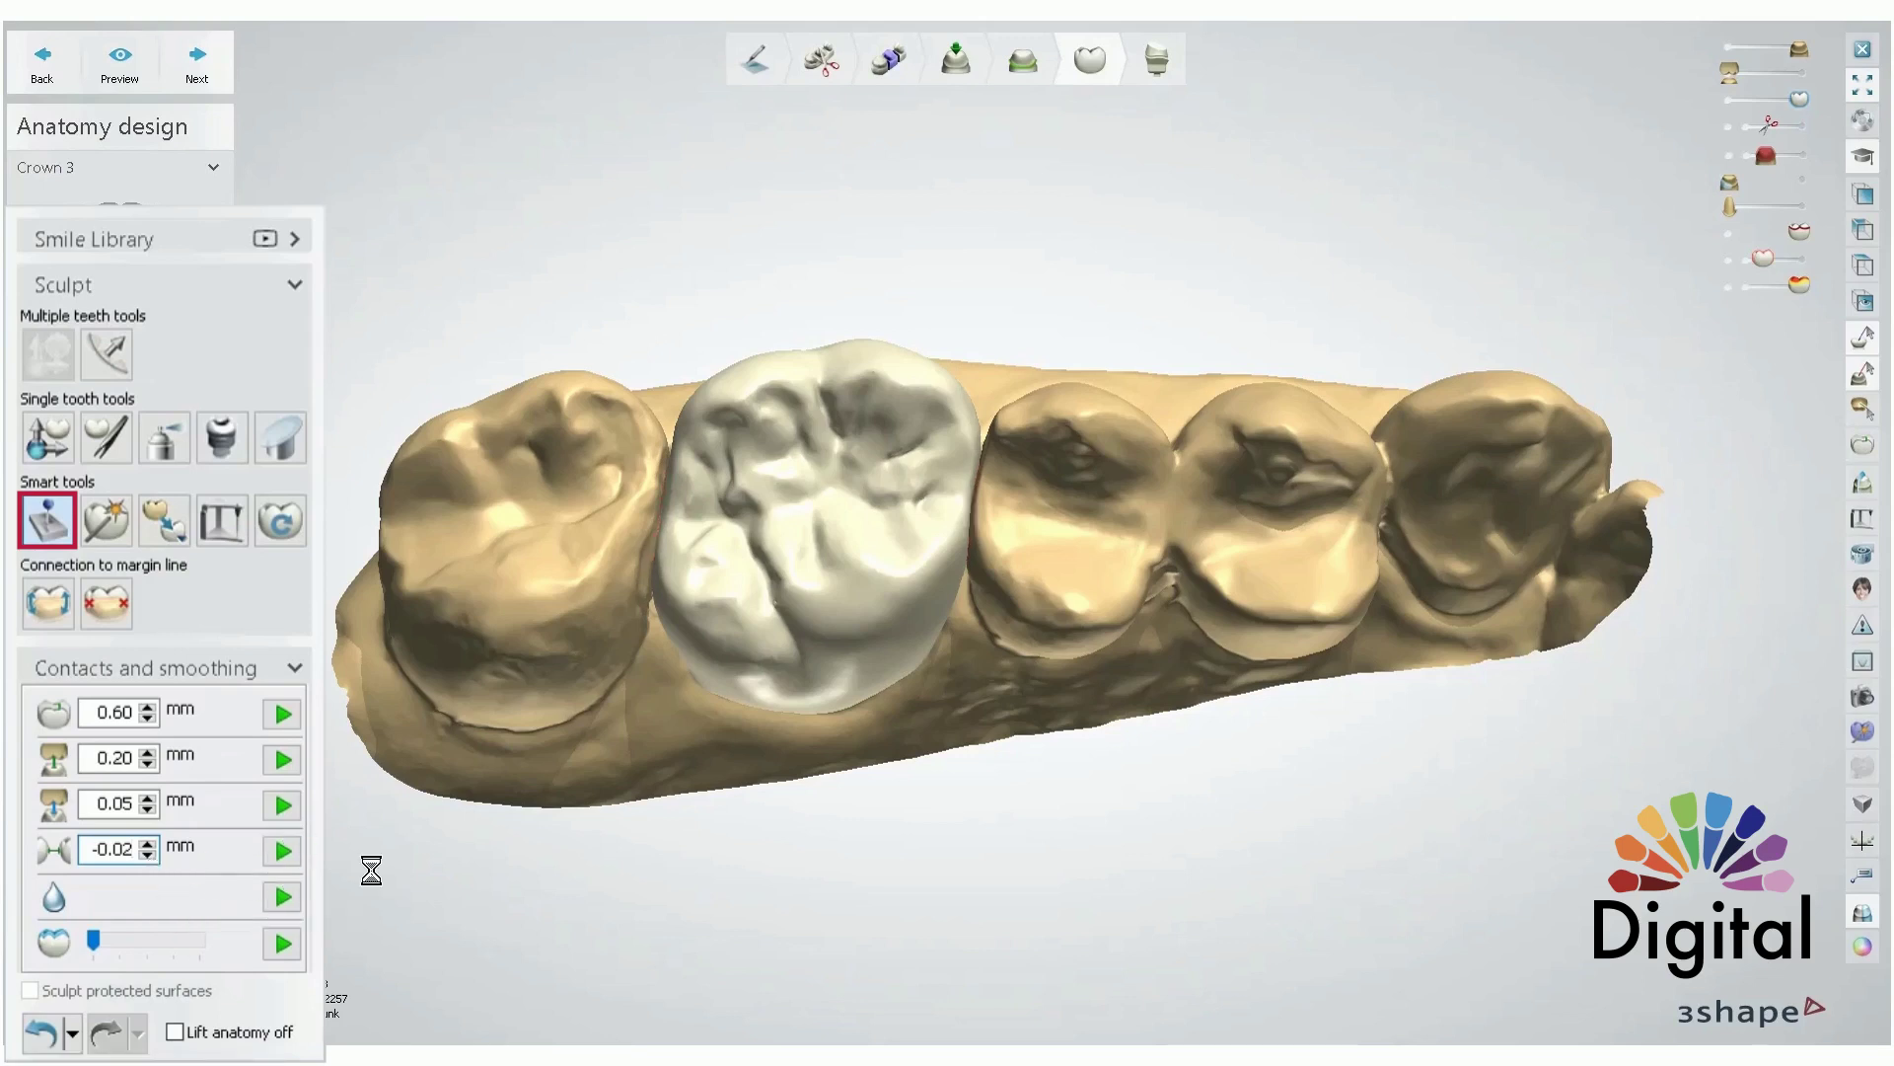
{"action": "right_click_drag", "start_coordinate": [608, 768], "coordinate": [656, 743]}
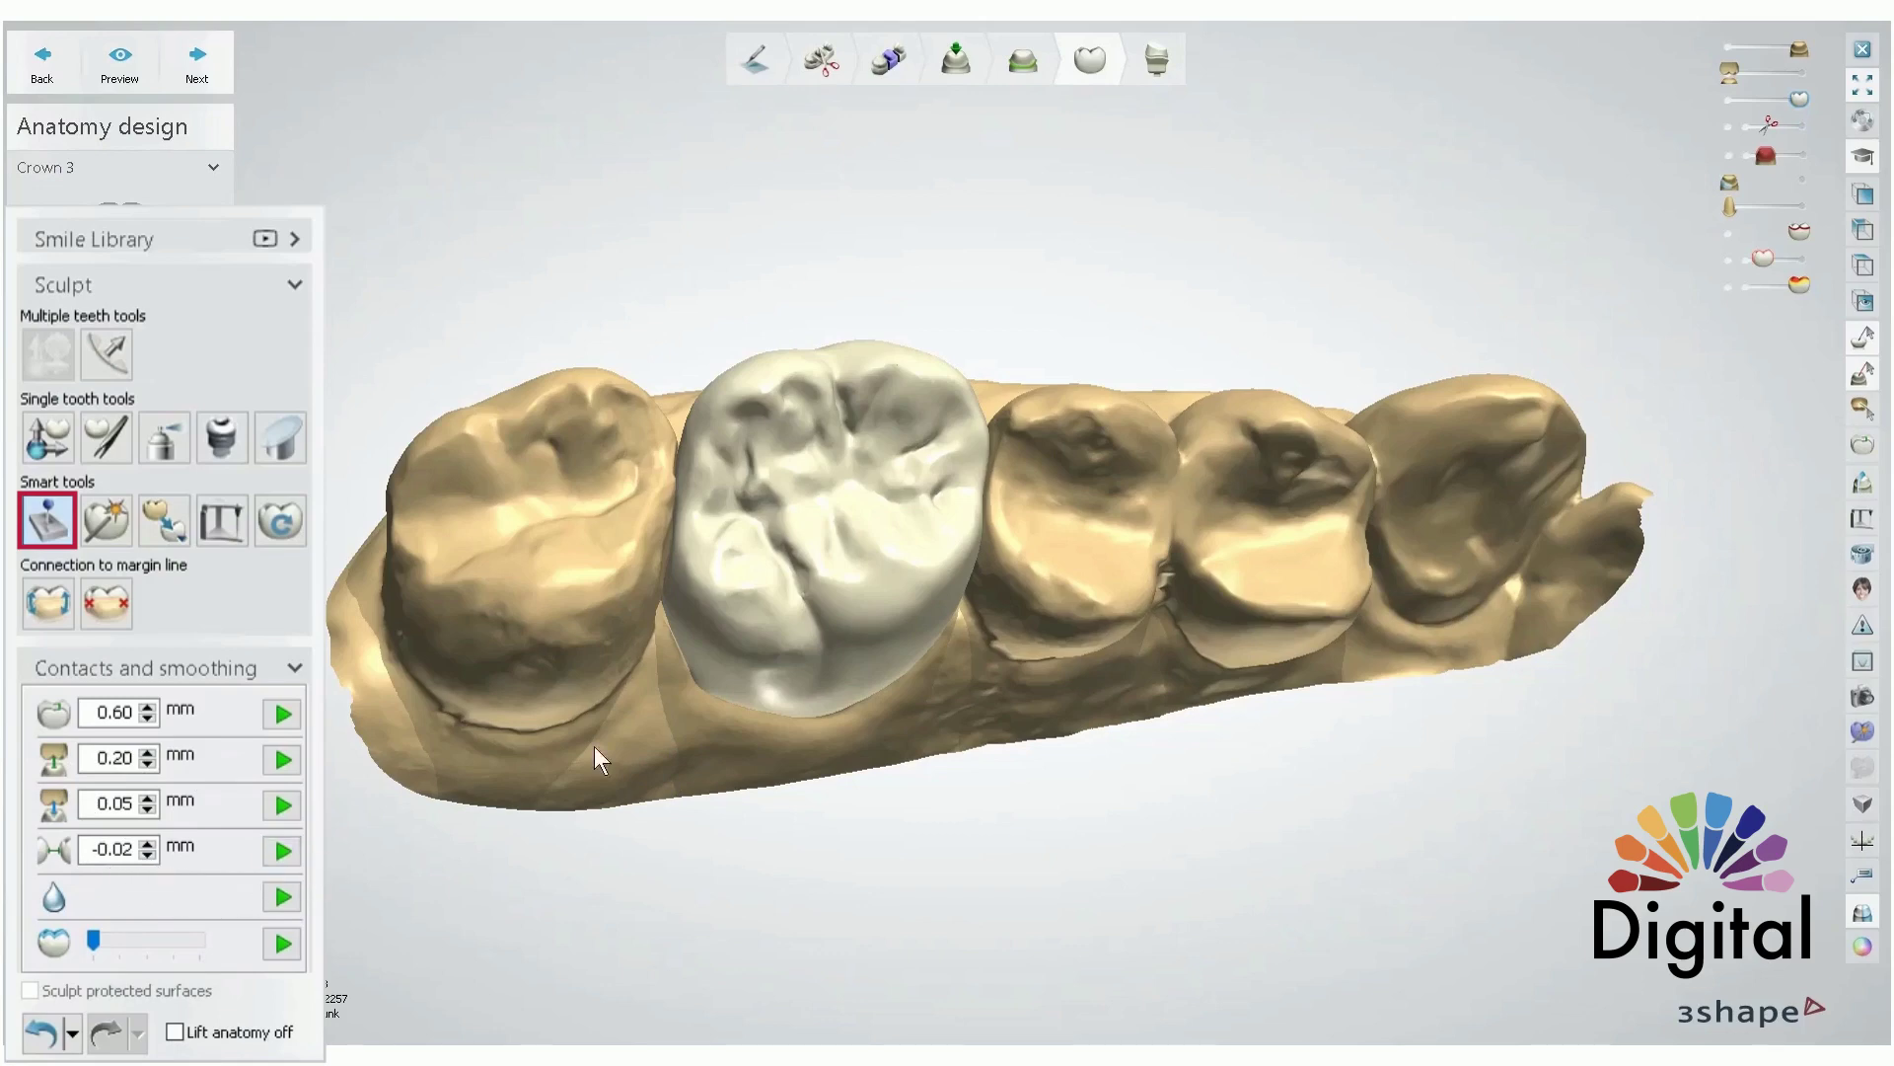
- Inspect Crown 3's proximal contacts without the scan and smooth both contact sides using the Wax knife at 2.72 mm radius and level 1.40
{"action": "right_click_drag", "start_coordinate": [1056, 644], "coordinate": [868, 475]}
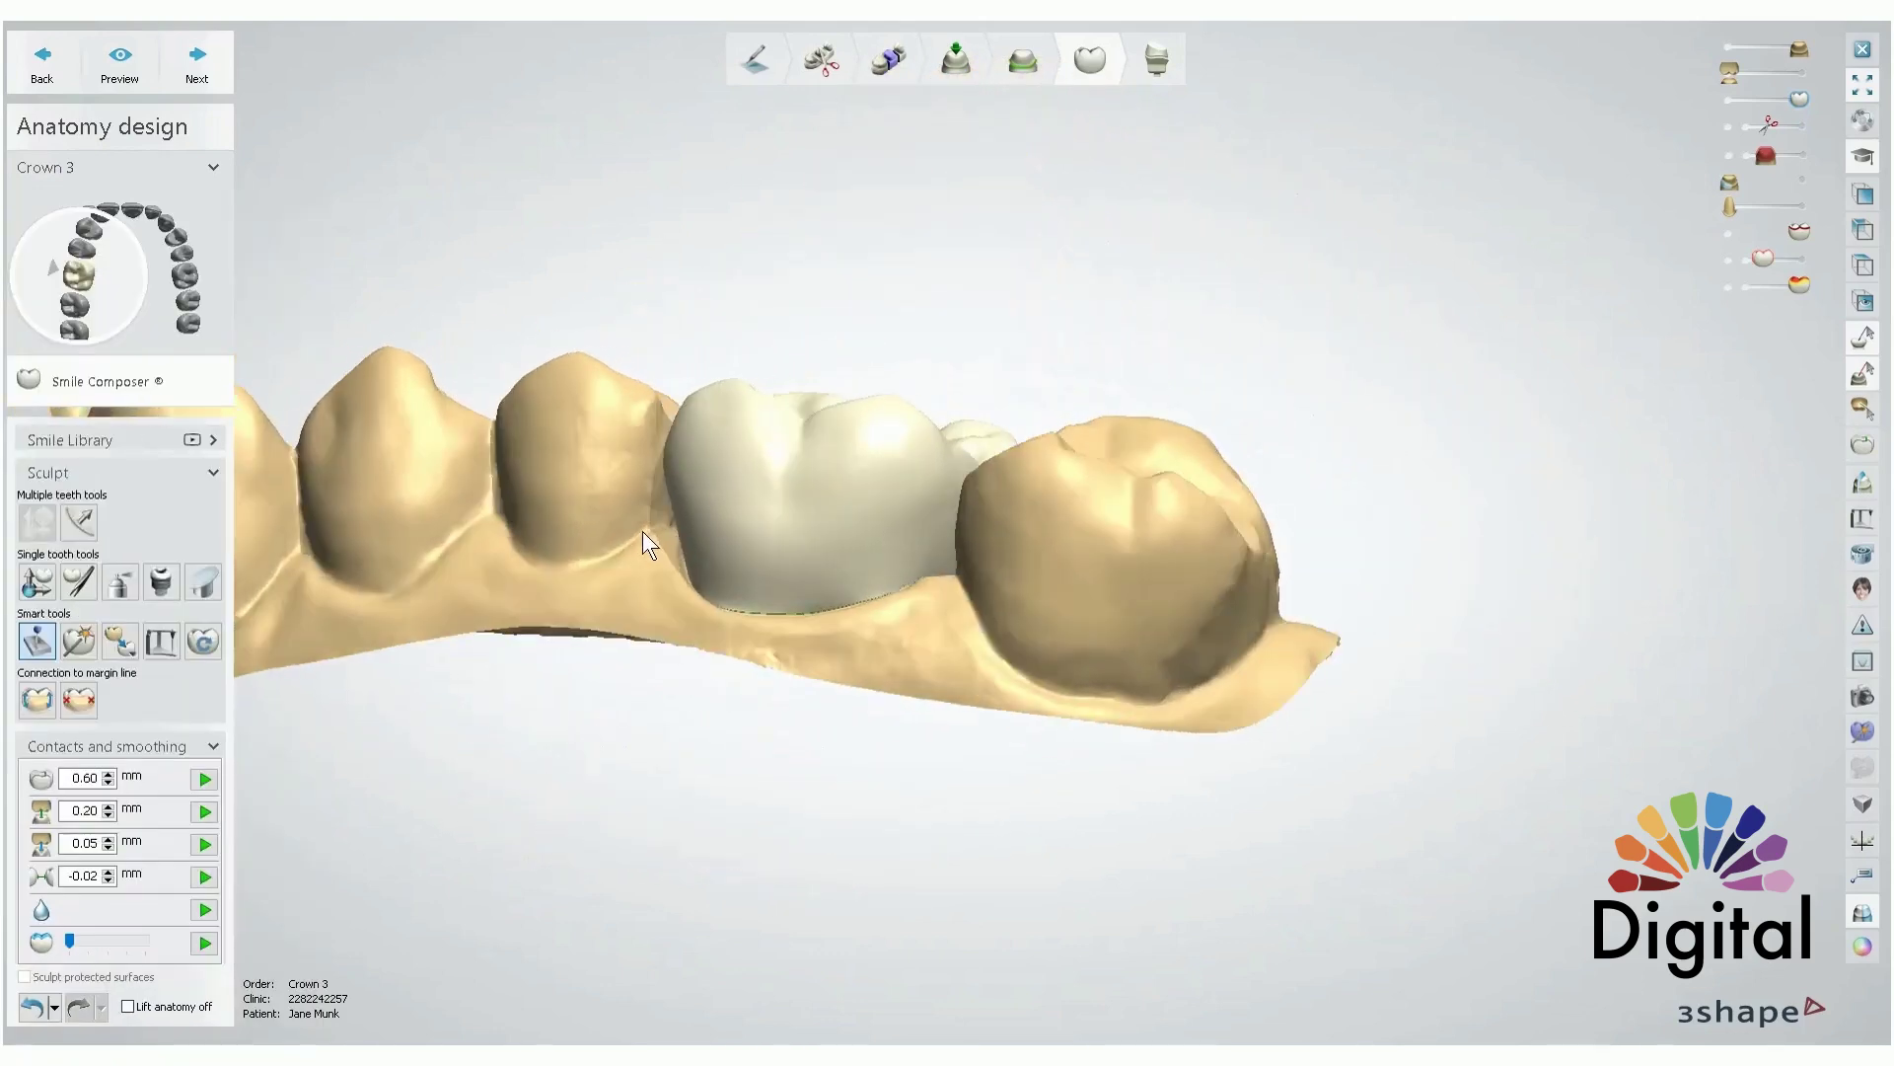
{"action": "right_click_drag", "start_coordinate": [642, 531], "coordinate": [1028, 560]}
{"action": "scroll", "coordinate": [858, 498], "scroll_direction": "up", "scroll_amount": 5}
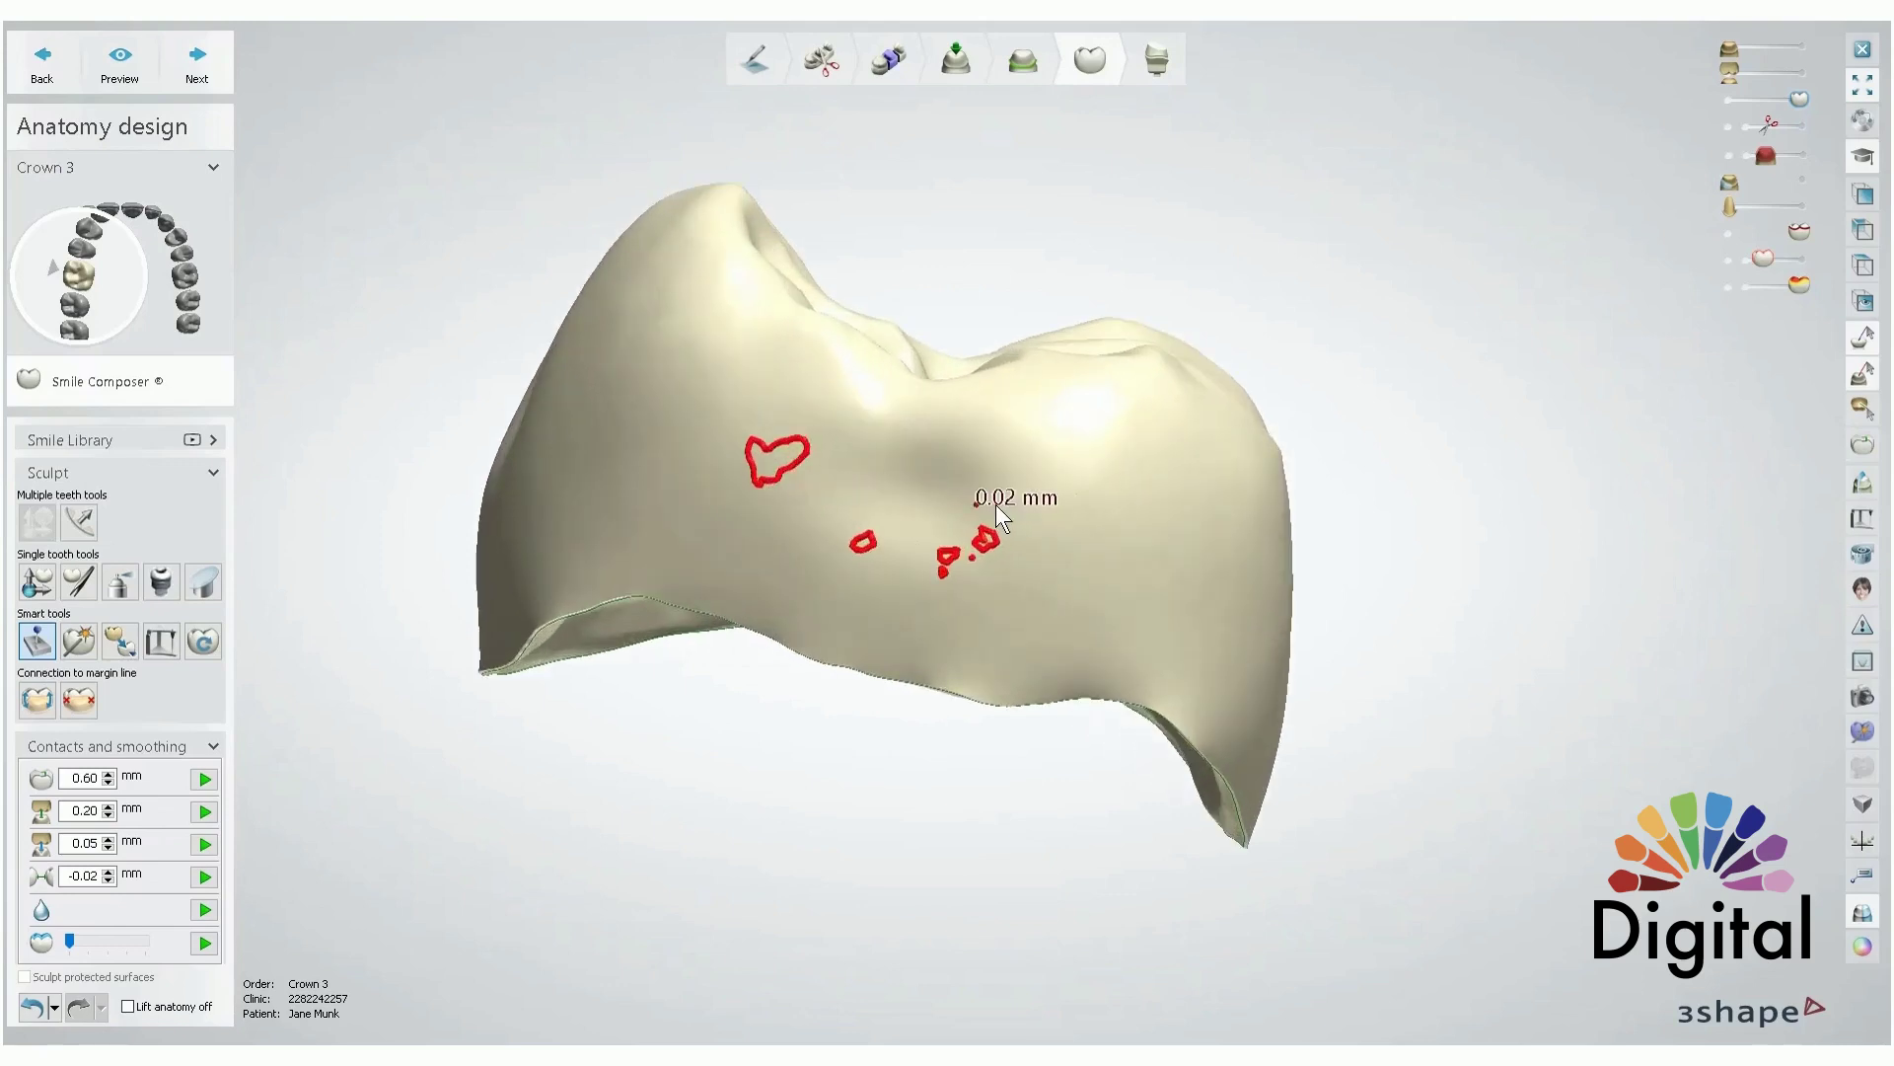
{"action": "right_click_drag", "start_coordinate": [910, 499], "coordinate": [864, 560]}
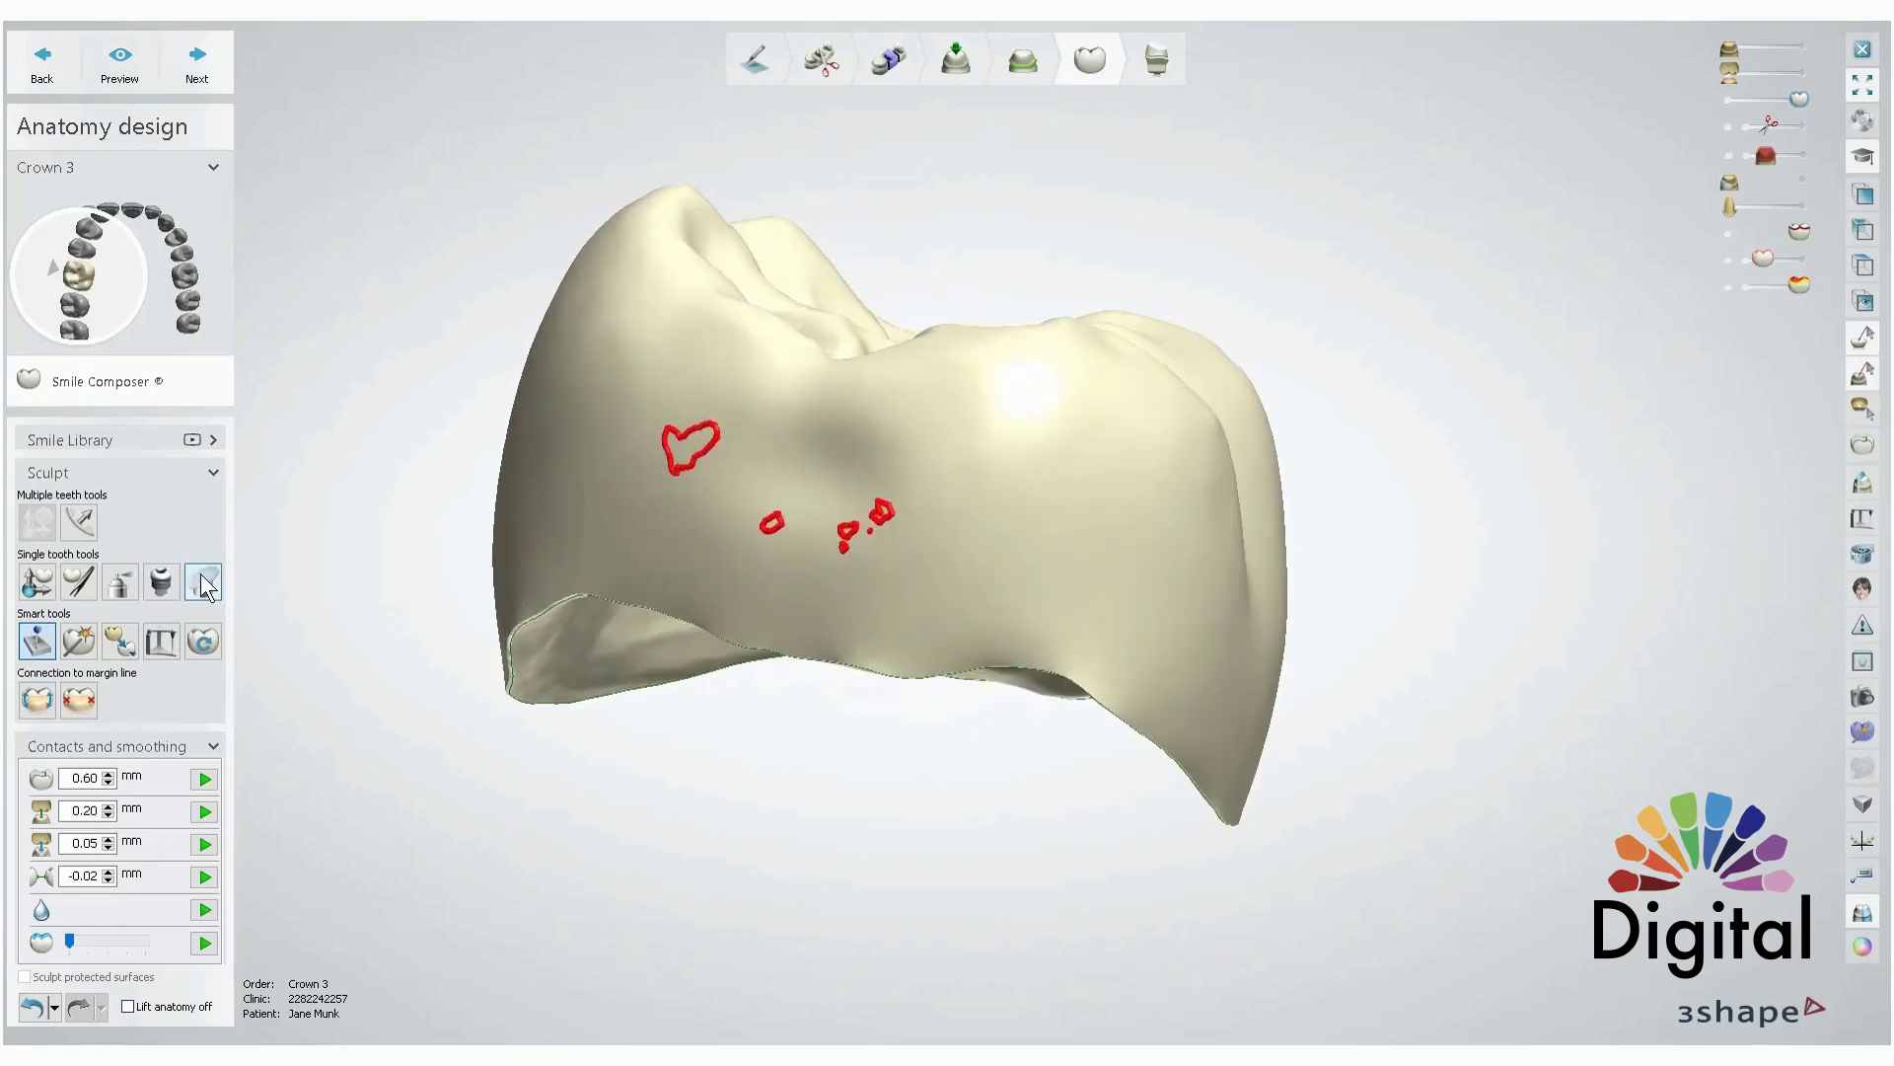
{"action": "left_click", "coordinate": [119, 580]}
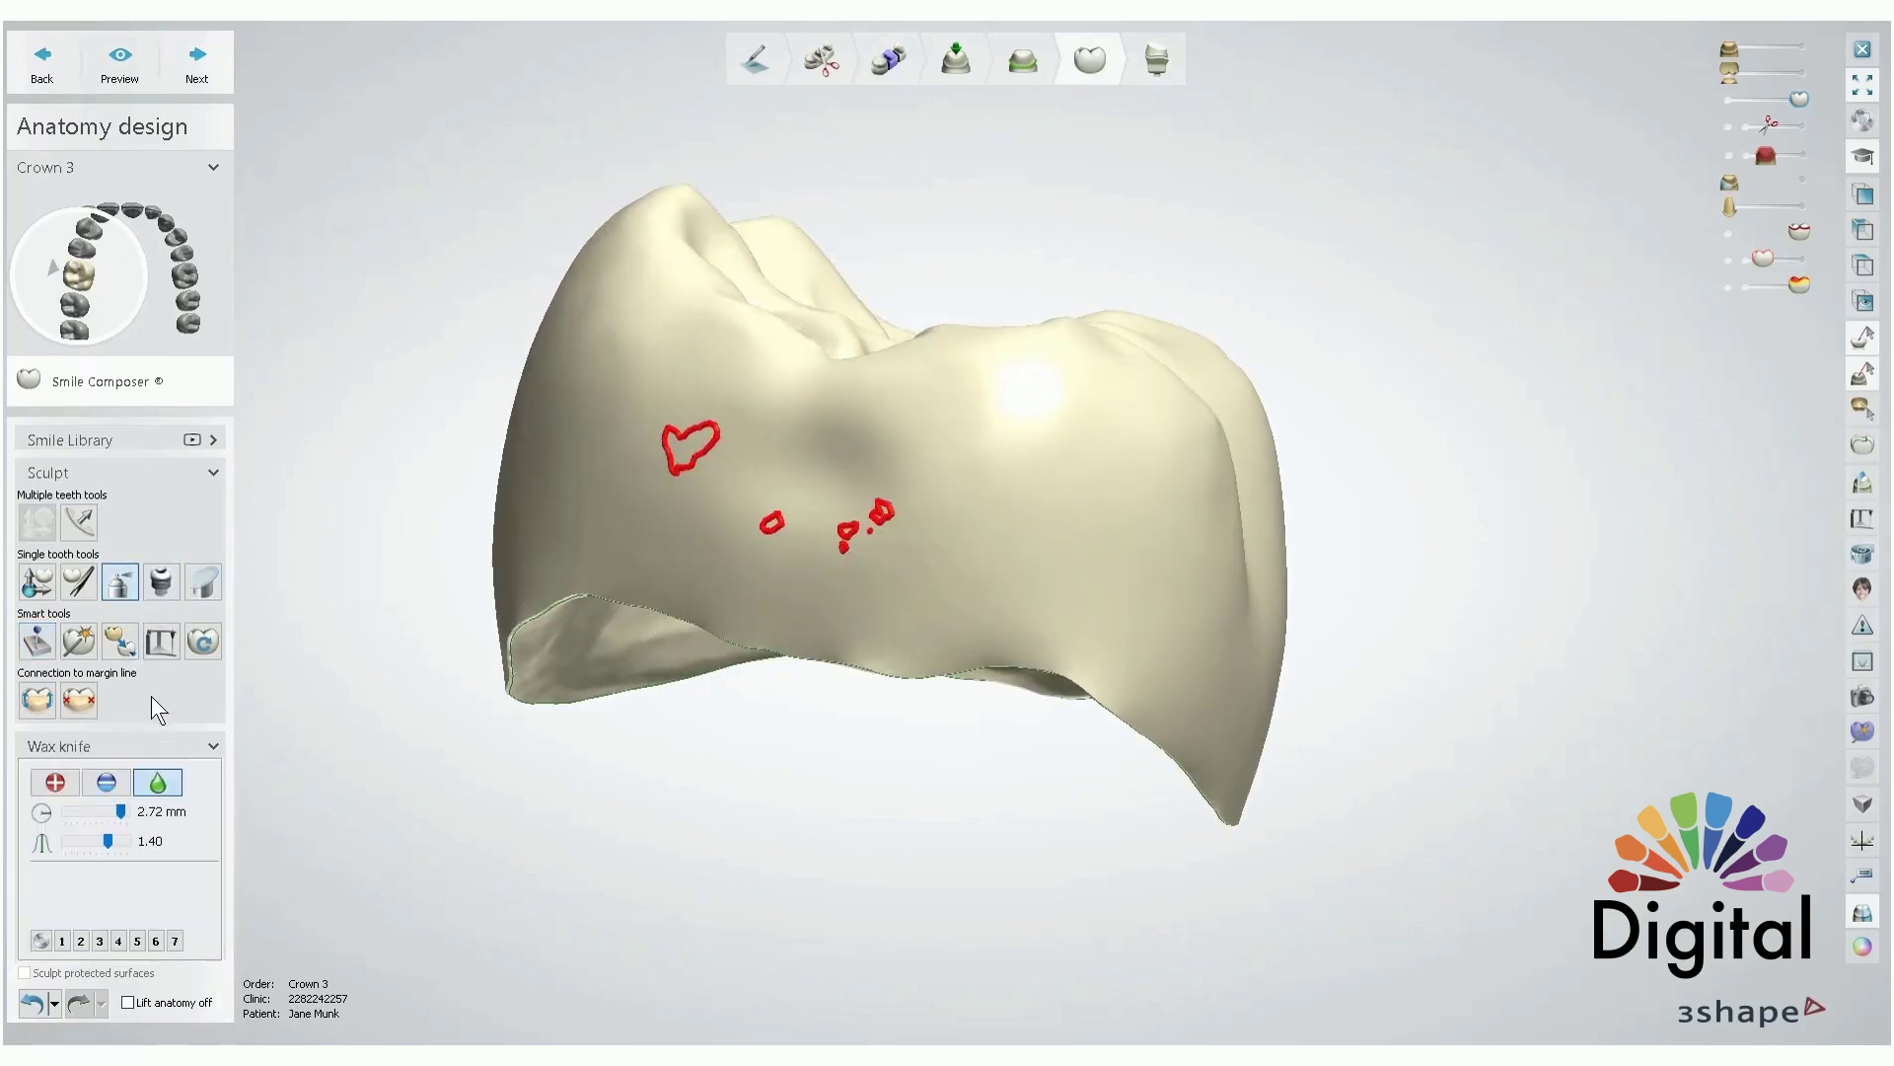
{"action": "left_click_drag", "start_coordinate": [659, 509], "coordinate": [922, 544]}
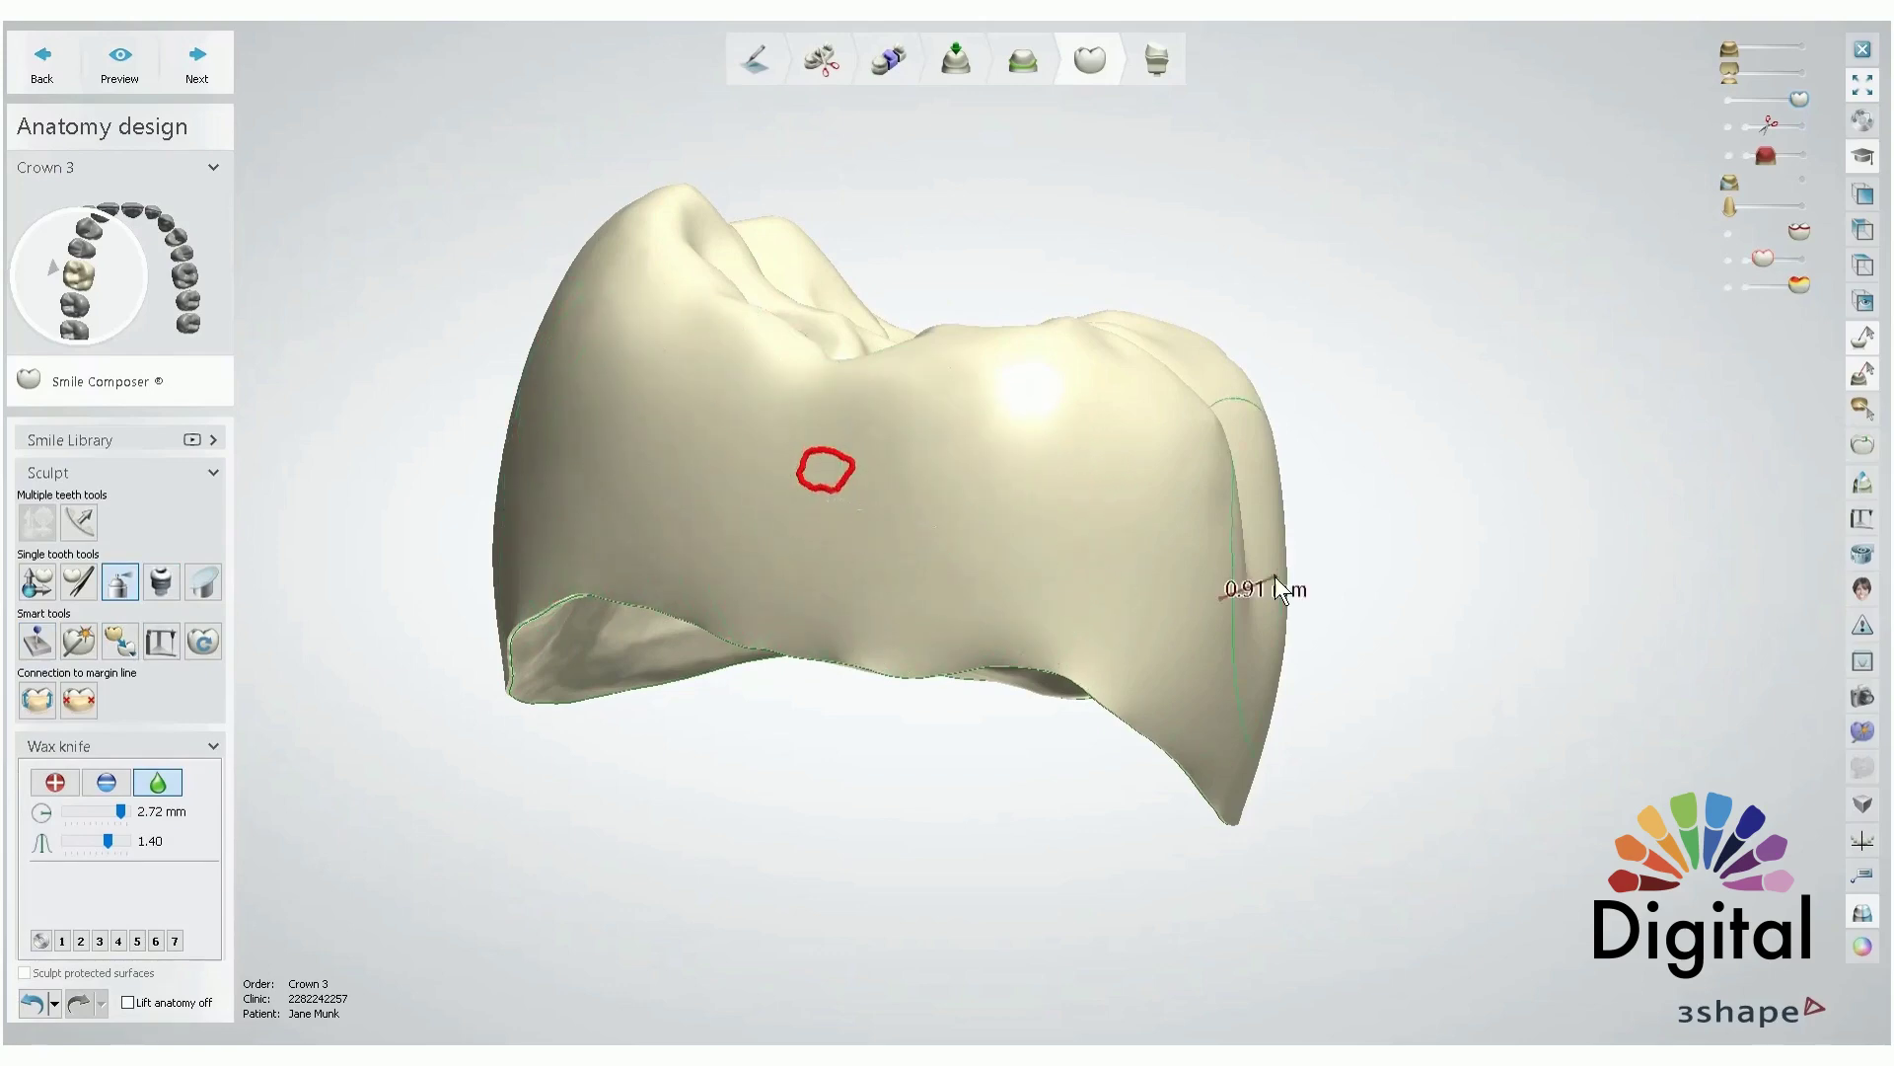
{"action": "right_click_drag", "start_coordinate": [1275, 576], "coordinate": [933, 528]}
{"action": "mouse_move", "coordinate": [690, 527]}
{"action": "left_mouse_down"}
{"action": "mouse_move", "coordinate": [957, 540]}
{"action": "mouse_move", "coordinate": [654, 551]}
{"action": "left_mouse_up"}
- Add material to Crown 3's proximal contact side using the Wax knife at 2.72 mm radius and 40.0 µm level
{"action": "right_click_drag", "start_coordinate": [653, 551], "coordinate": [997, 557]}
{"action": "scroll", "coordinate": [969, 555], "scroll_direction": "down", "scroll_amount": 3}
{"action": "left_click", "coordinate": [52, 768]}
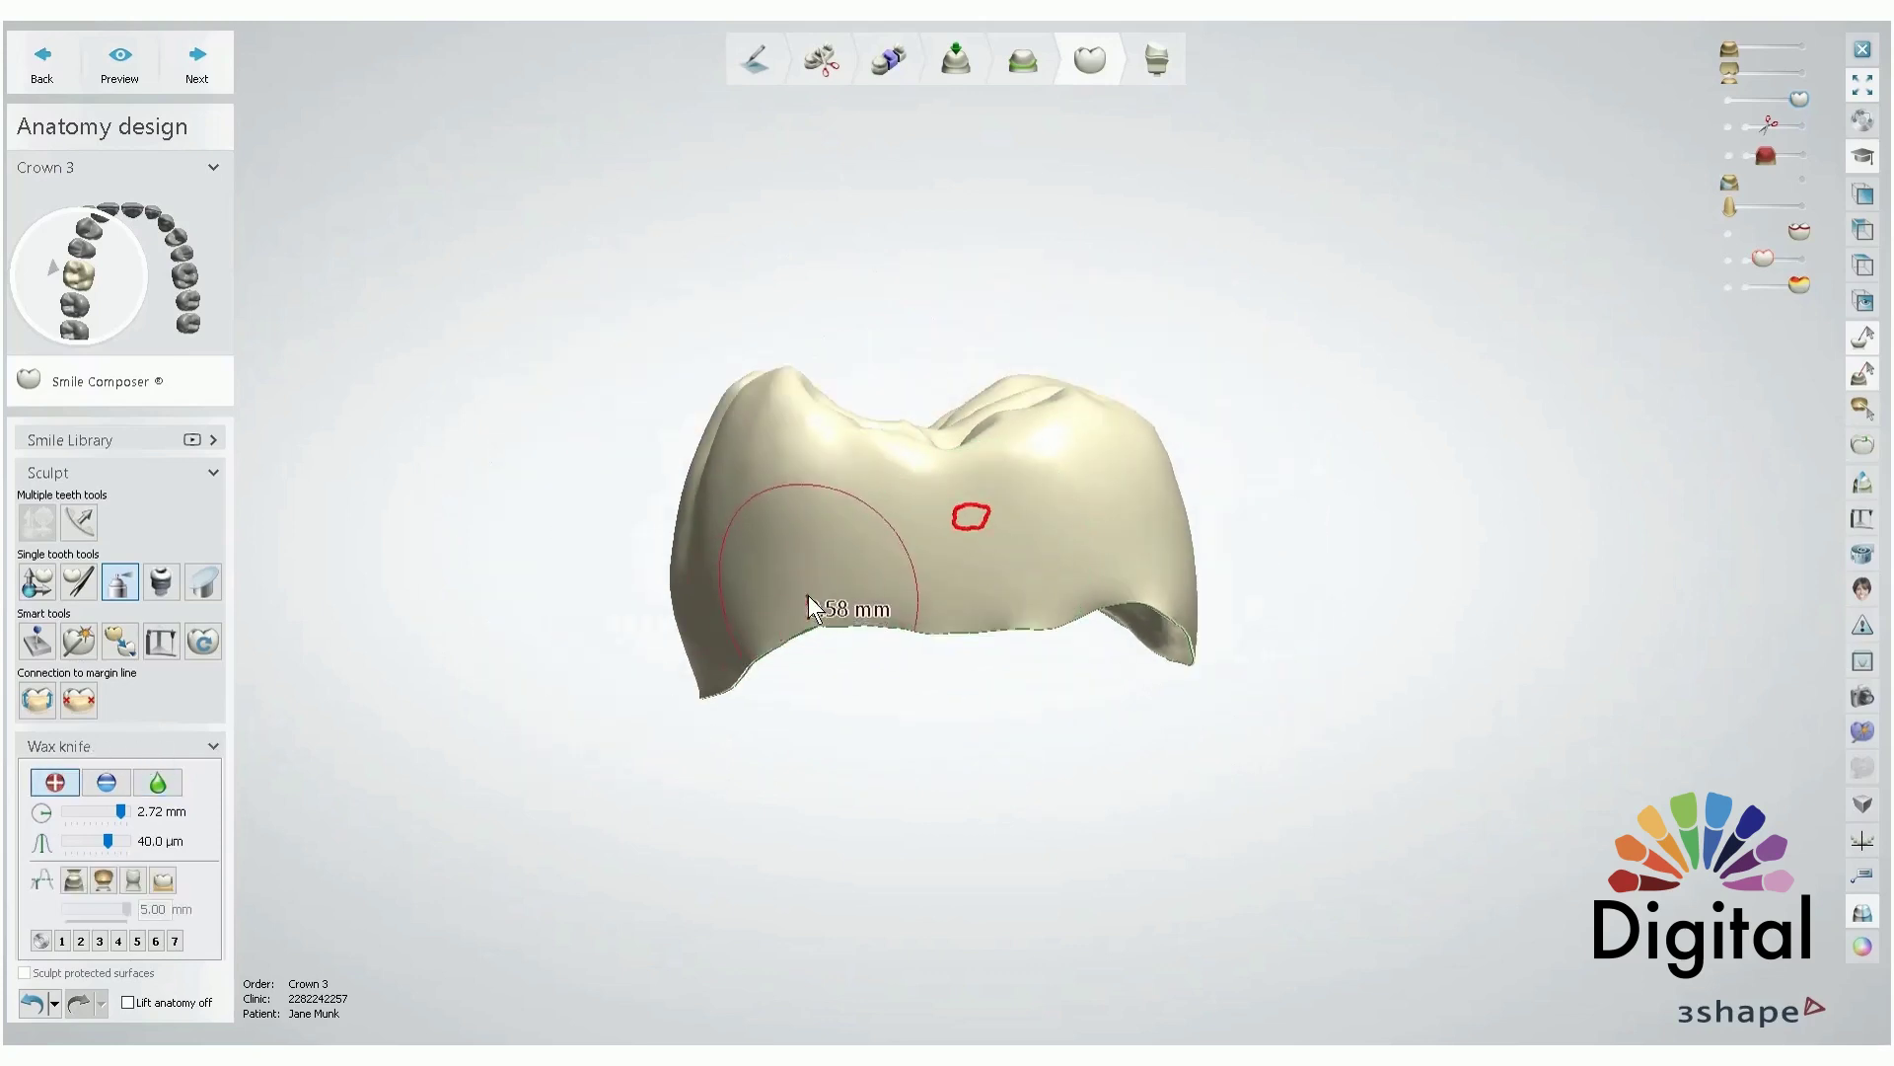
{"action": "mouse_move", "coordinate": [839, 512]}
{"action": "left_mouse_down"}
{"action": "mouse_move", "coordinate": [977, 542]}
{"action": "mouse_move", "coordinate": [1040, 508]}
{"action": "mouse_move", "coordinate": [777, 523]}
{"action": "left_mouse_up"}
{"action": "right_click_drag", "start_coordinate": [777, 523], "coordinate": [859, 534]}
{"action": "mouse_move", "coordinate": [859, 535]}
{"action": "left_mouse_down"}
{"action": "mouse_move", "coordinate": [765, 541]}
{"action": "mouse_move", "coordinate": [1080, 513]}
{"action": "mouse_move", "coordinate": [811, 533]}
{"action": "left_mouse_up"}
{"action": "right_click_drag", "start_coordinate": [499, 592], "coordinate": [845, 537]}
- Reapply the -0.02 mm desired distance to the neighboring teeth on Crown 3 and check the adapted contact side
{"action": "left_click", "coordinate": [39, 643]}
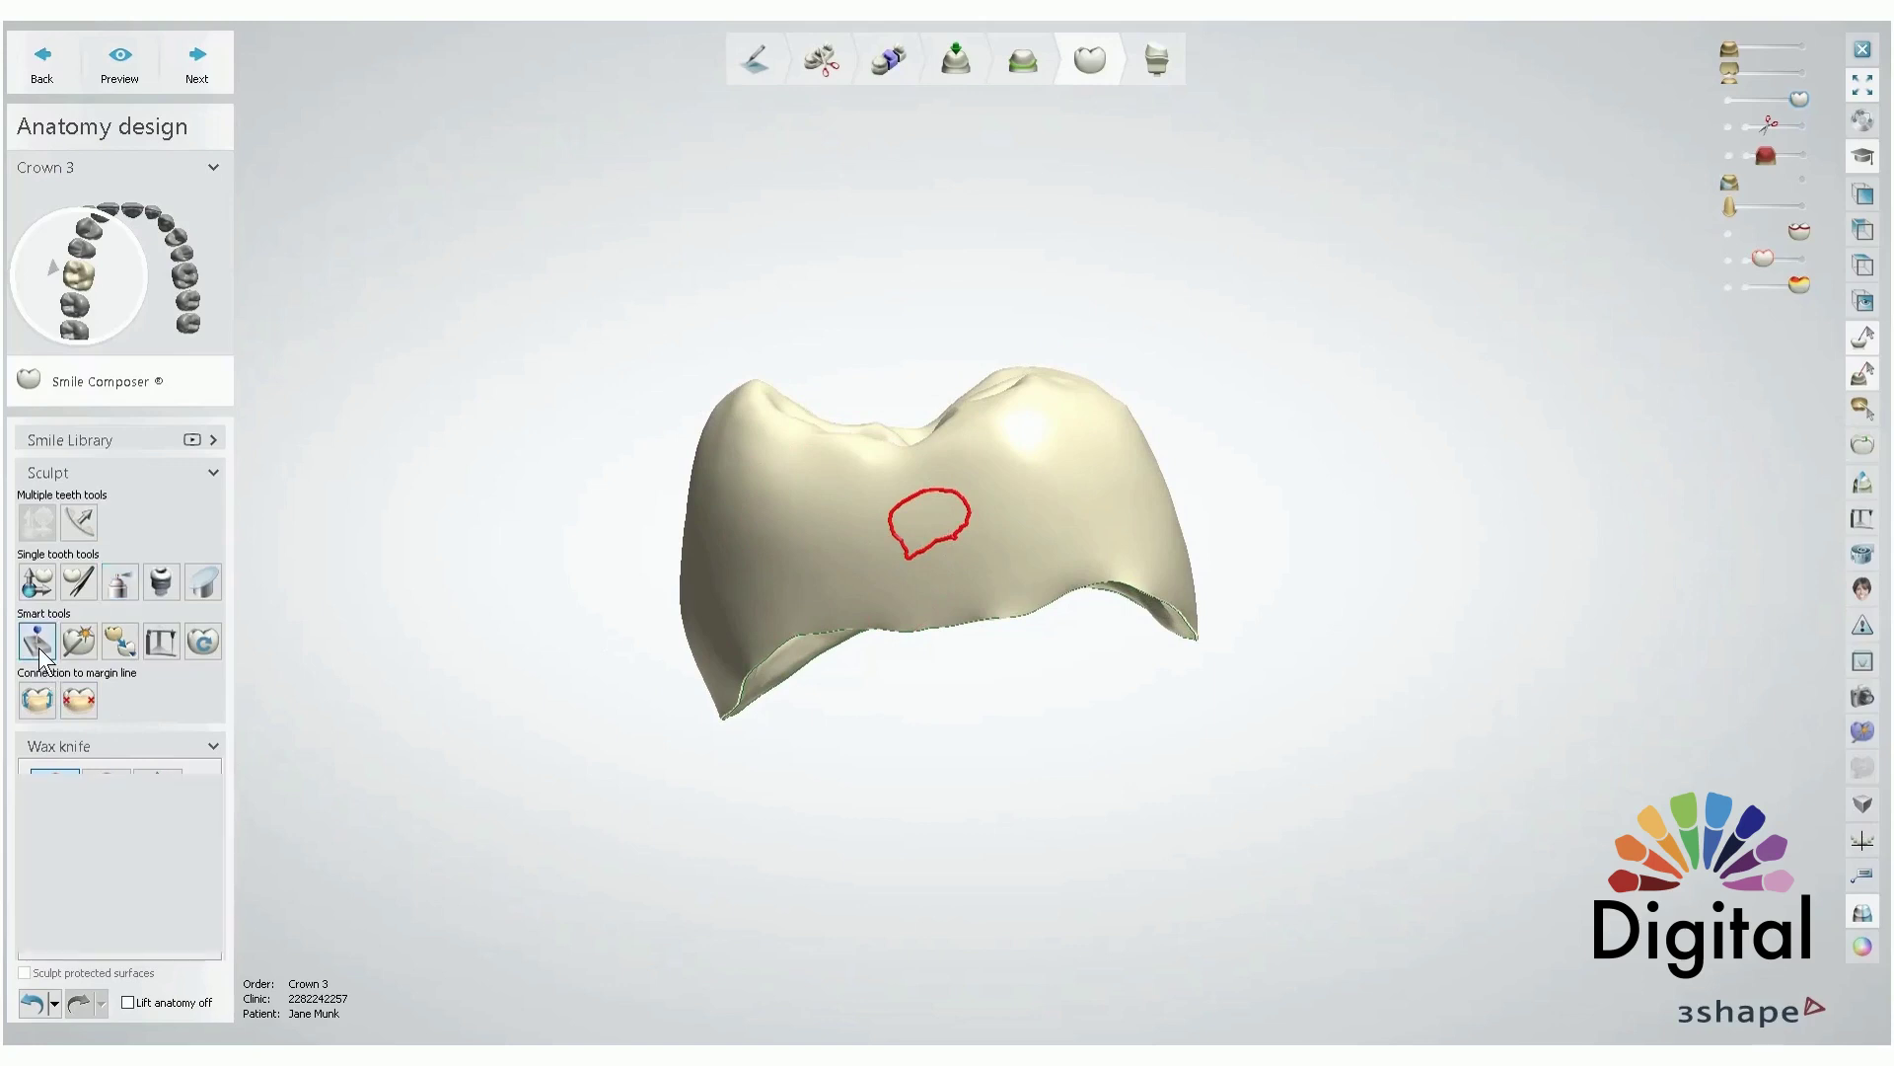
{"action": "left_click", "coordinate": [204, 878]}
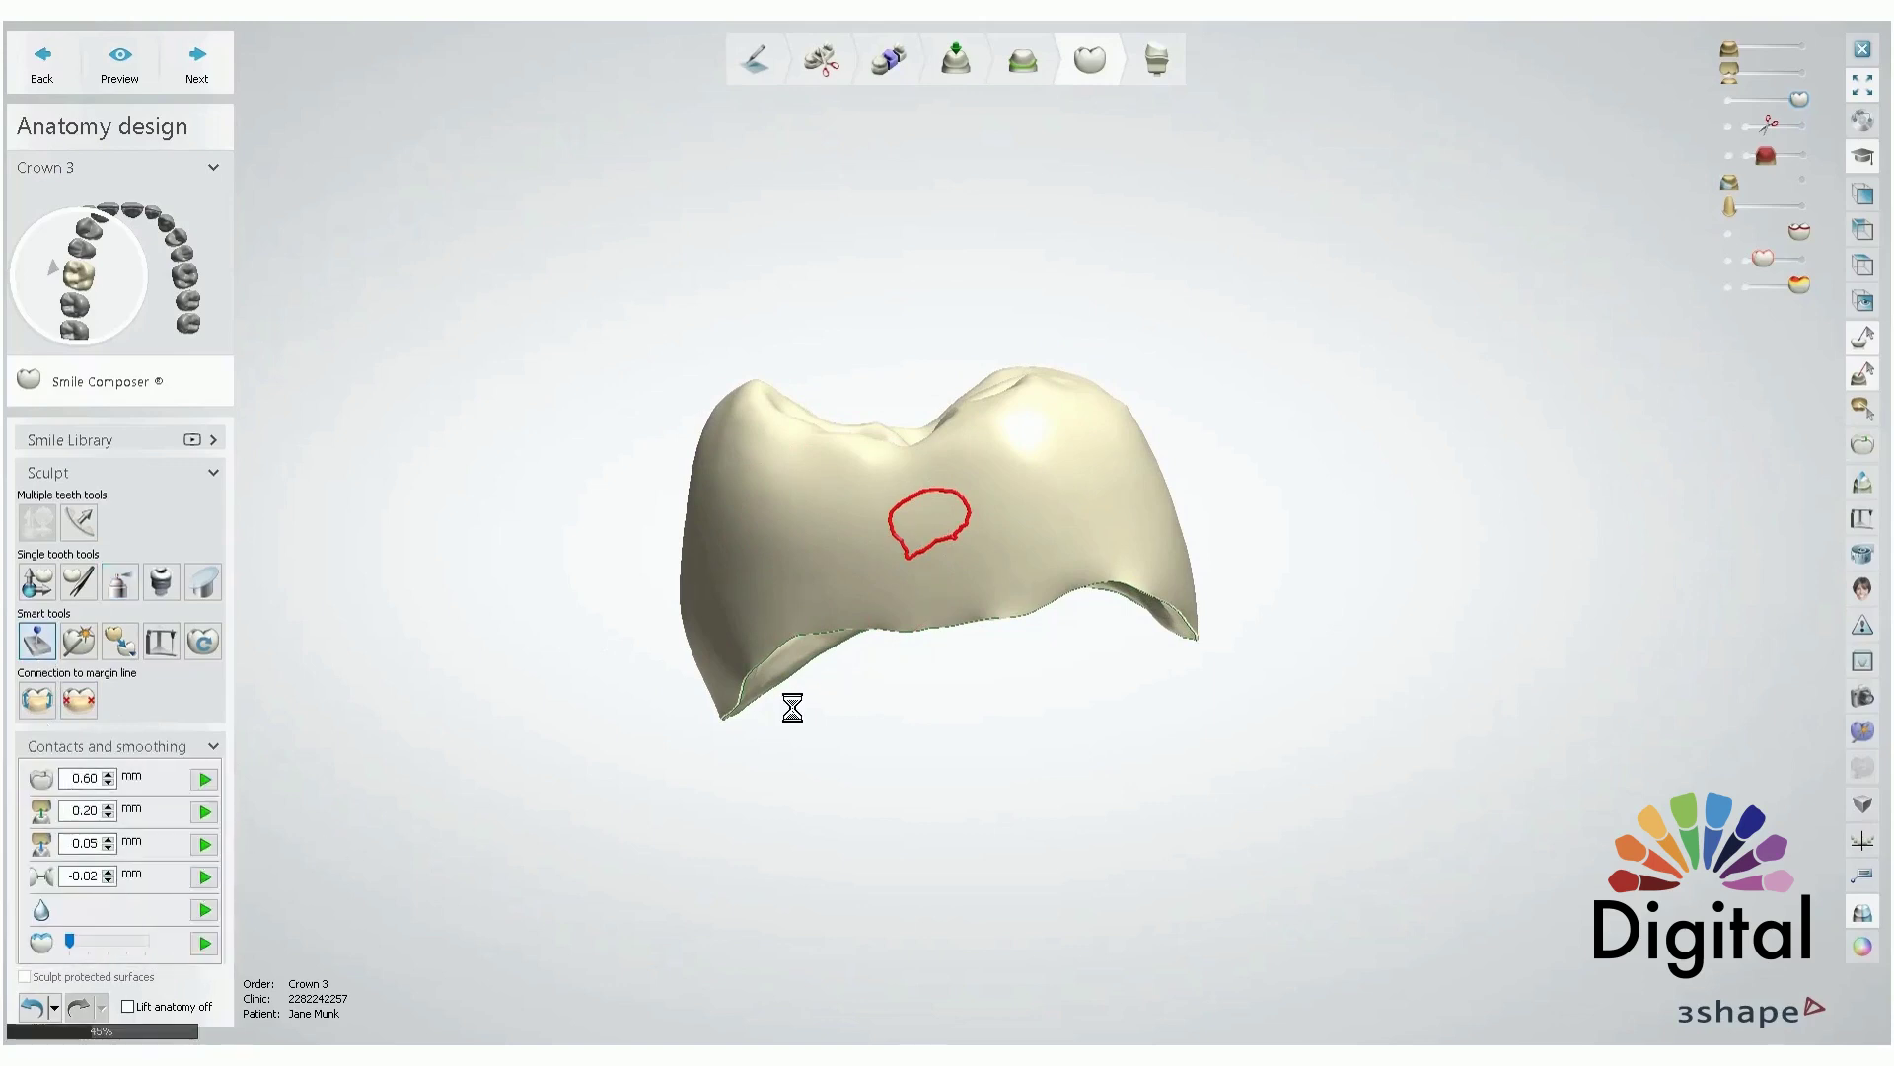
{"action": "right_click_drag", "start_coordinate": [1050, 665], "coordinate": [1086, 719]}
{"action": "right_click_drag", "start_coordinate": [838, 632], "coordinate": [1013, 675]}
- Examine Crown 3 with the digital impression shown, comparing its buccal contour and chewing surface with the neighboring teeth
{"action": "right_click_drag", "start_coordinate": [1334, 817], "coordinate": [1247, 699], "text": "ctrl"}
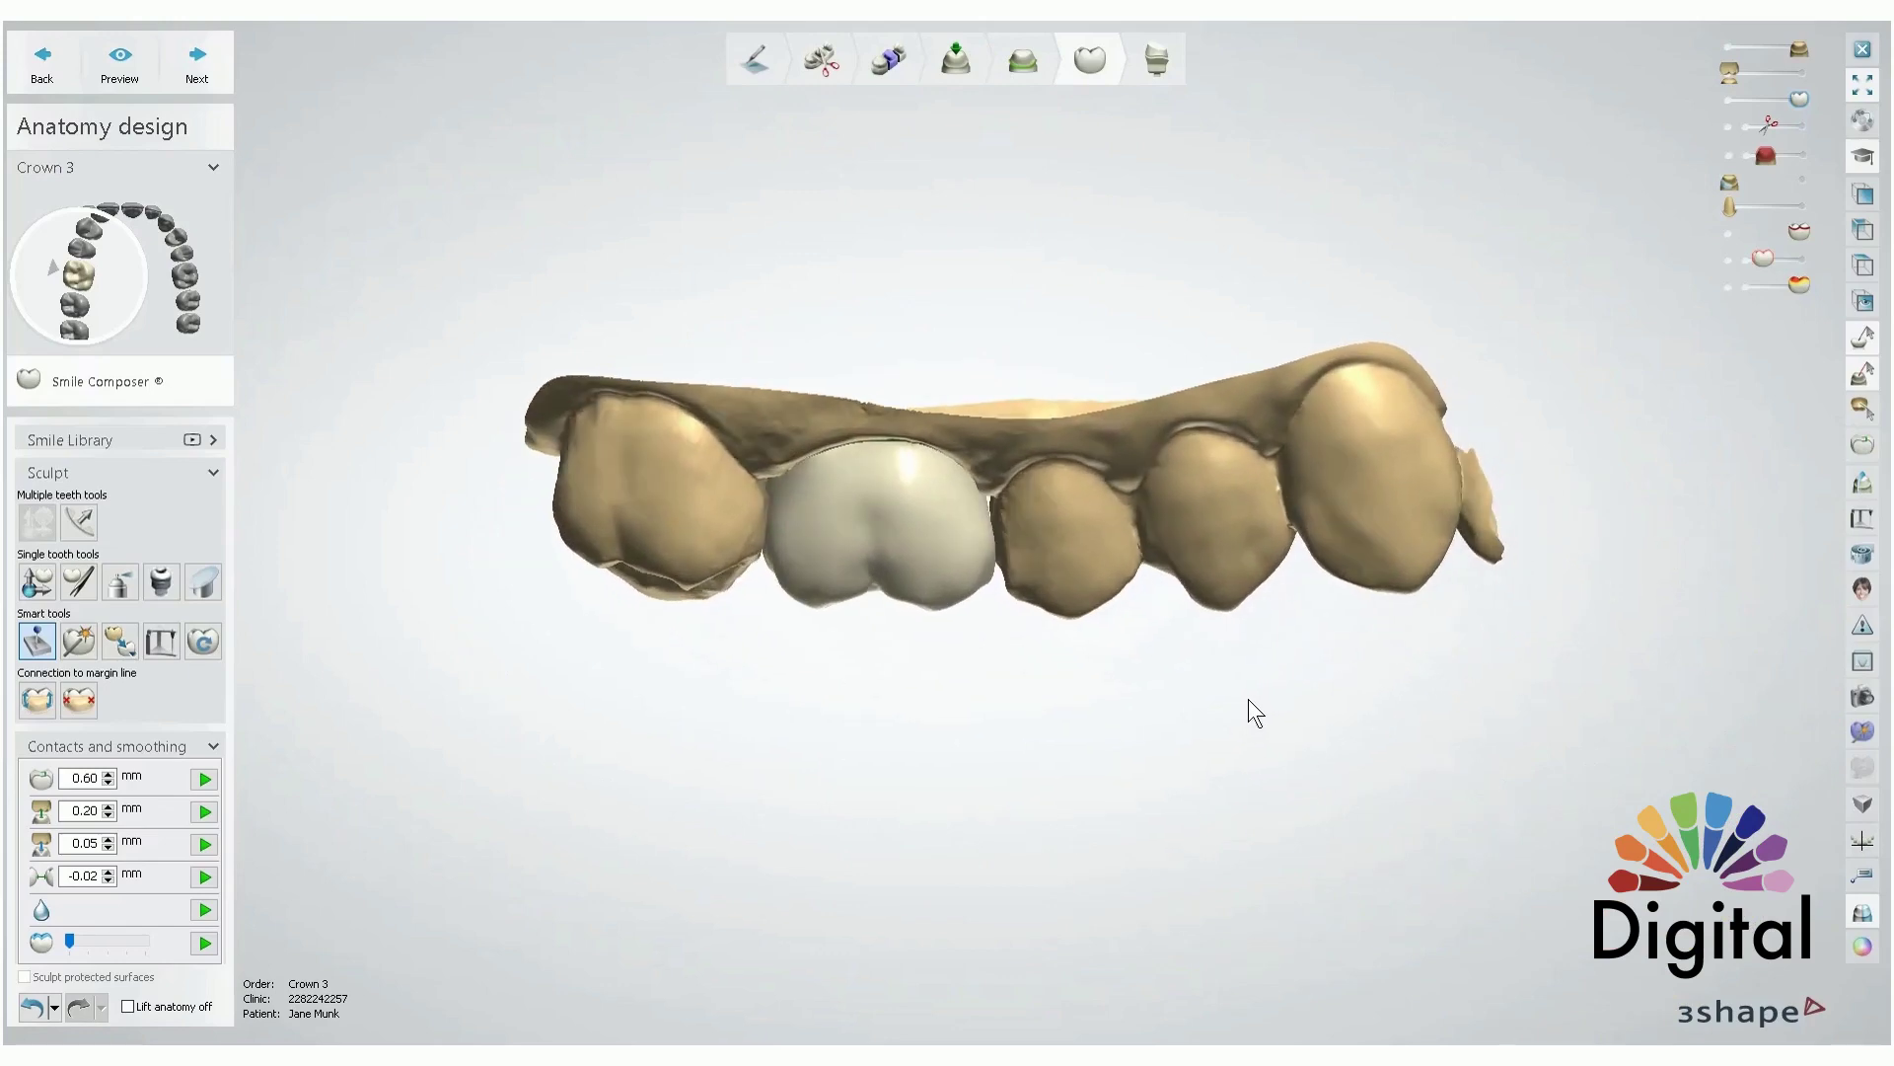
{"action": "right_click_drag", "start_coordinate": [405, 710], "coordinate": [444, 582]}
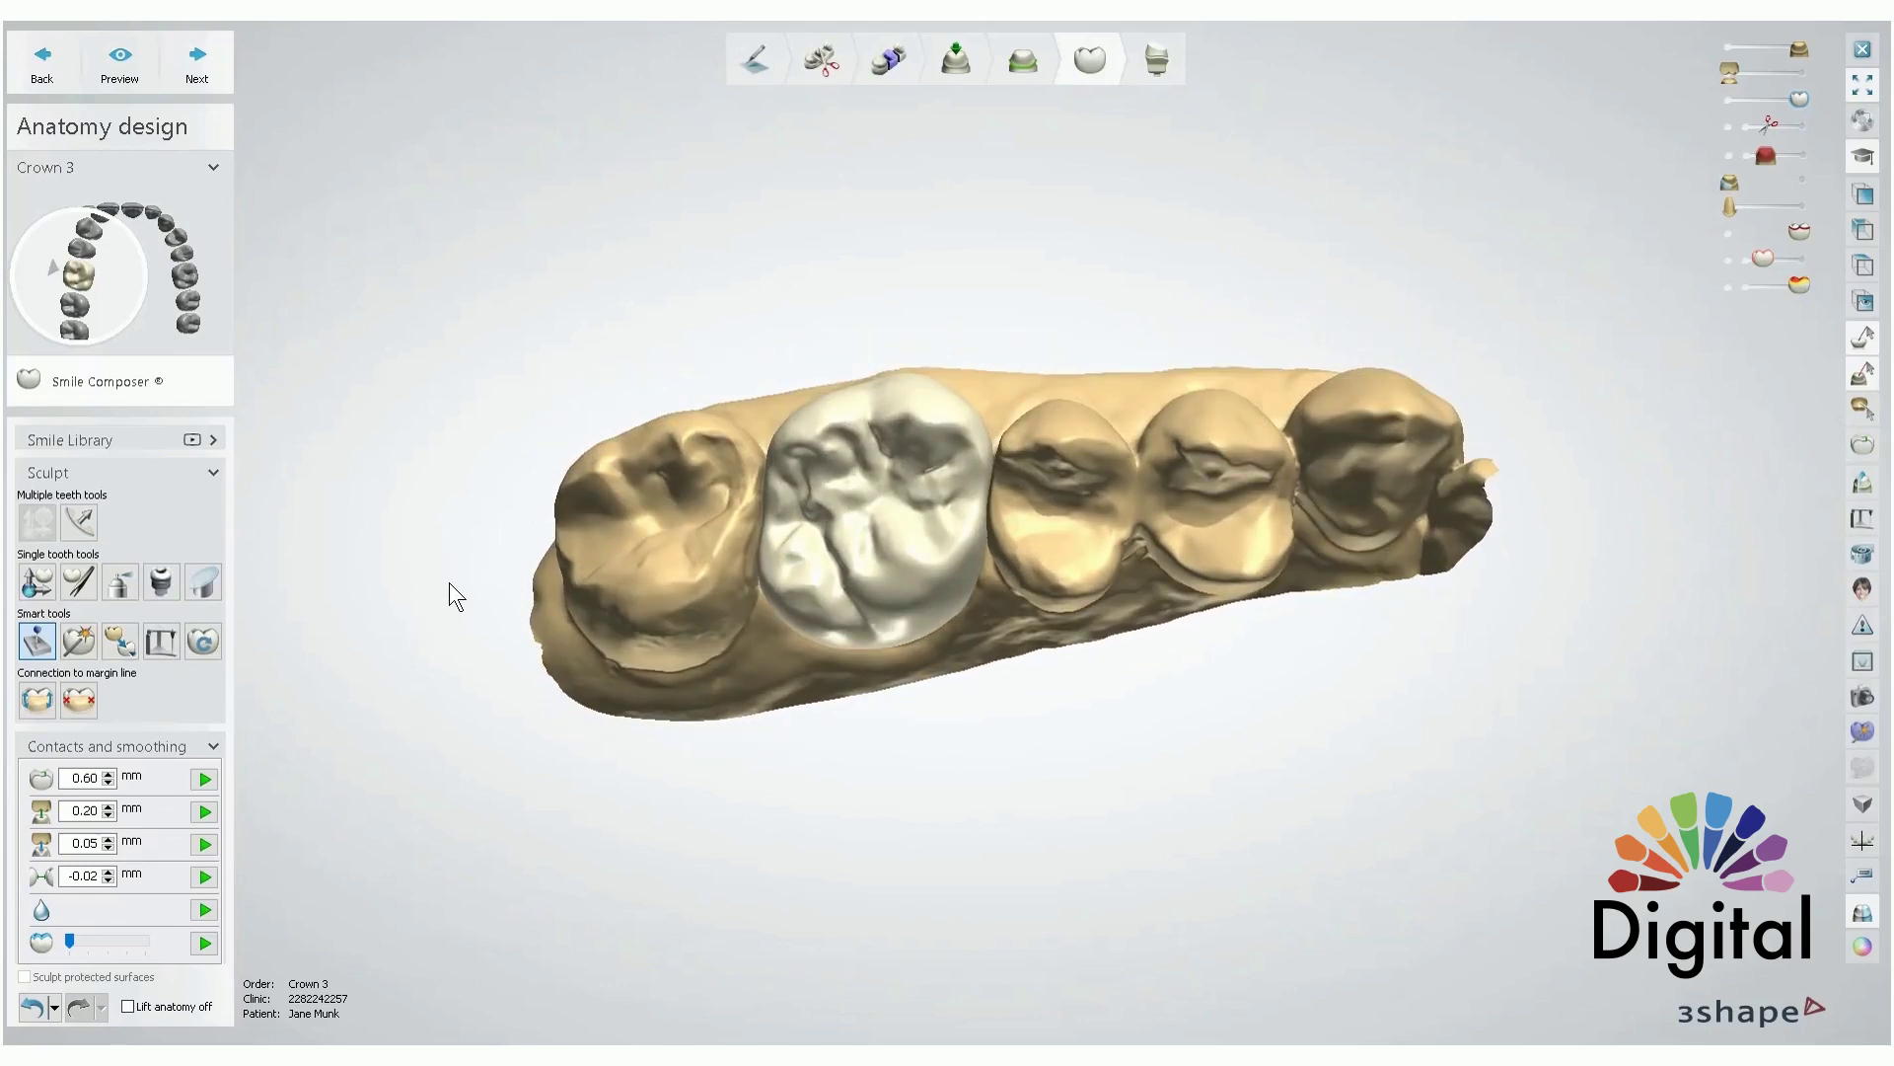
{"action": "right_click_drag", "start_coordinate": [700, 583], "coordinate": [716, 584]}
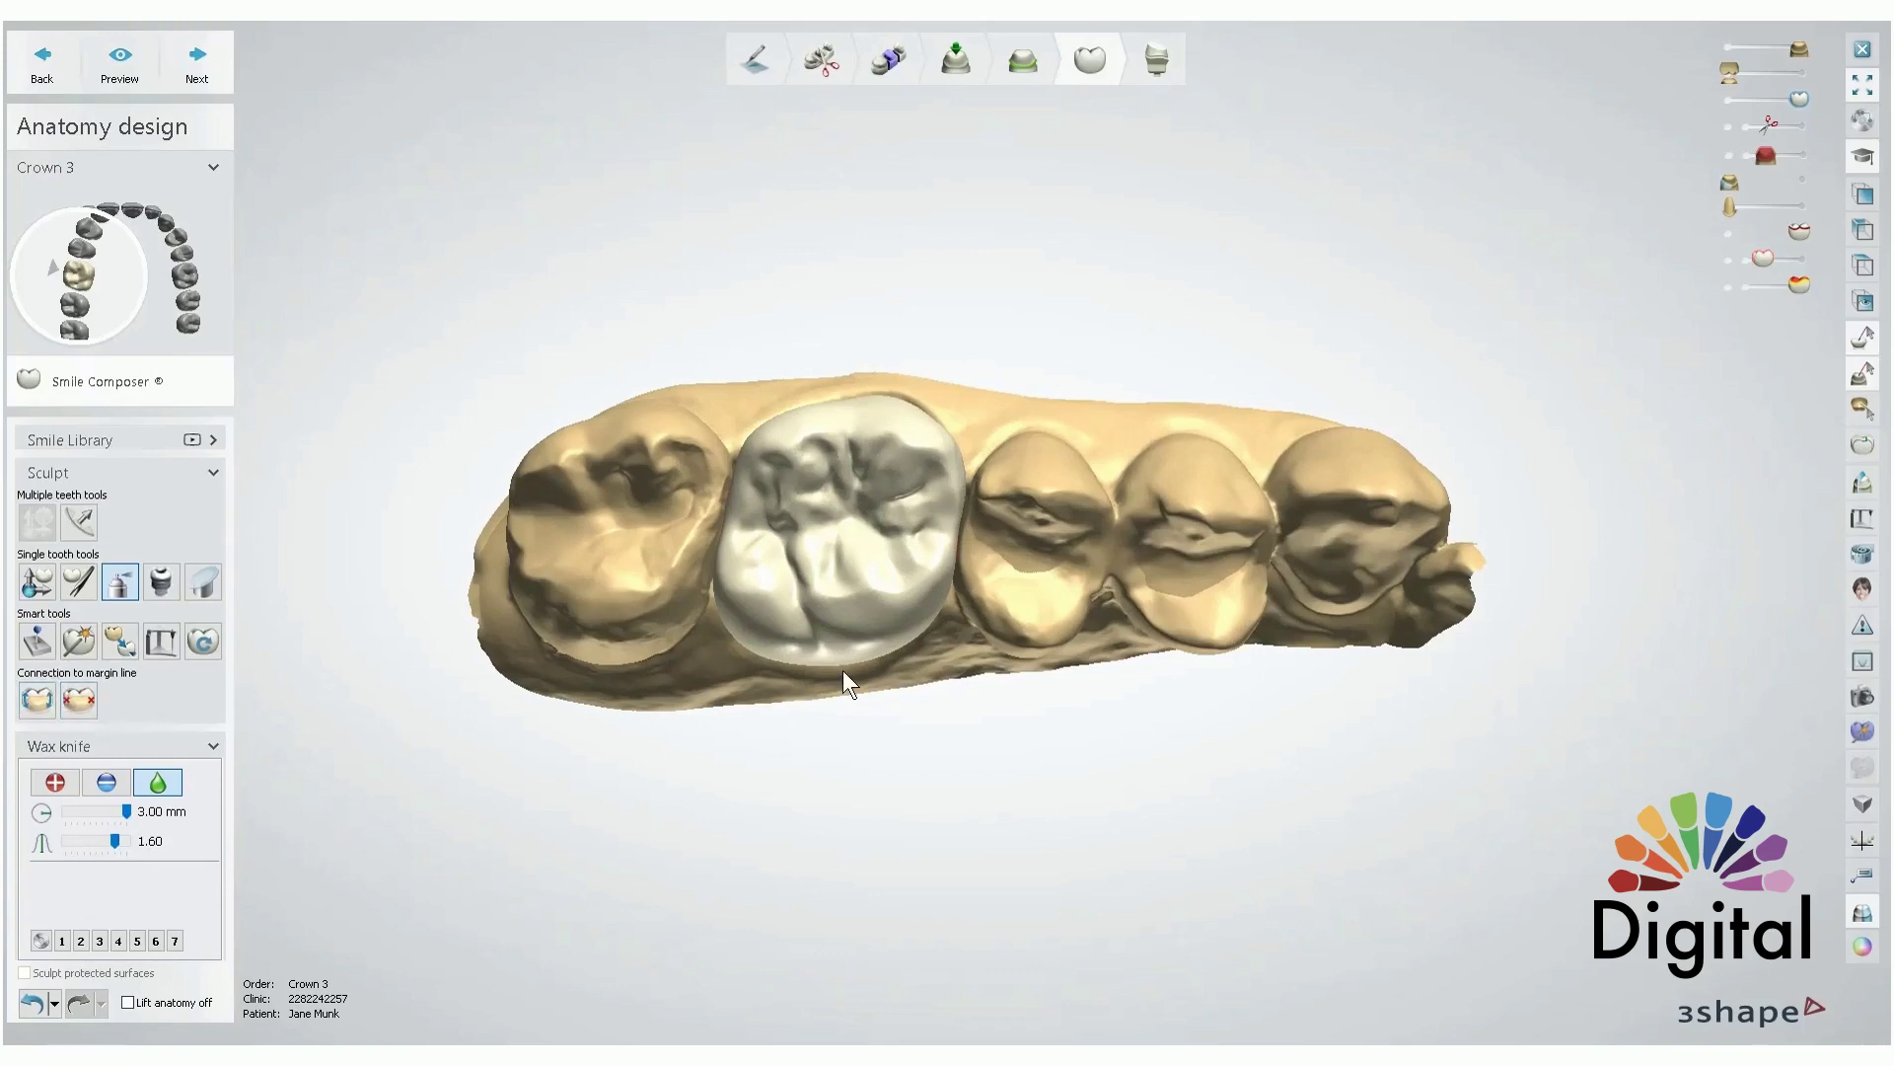
{"action": "right_click_drag", "start_coordinate": [1036, 441], "coordinate": [1026, 617]}
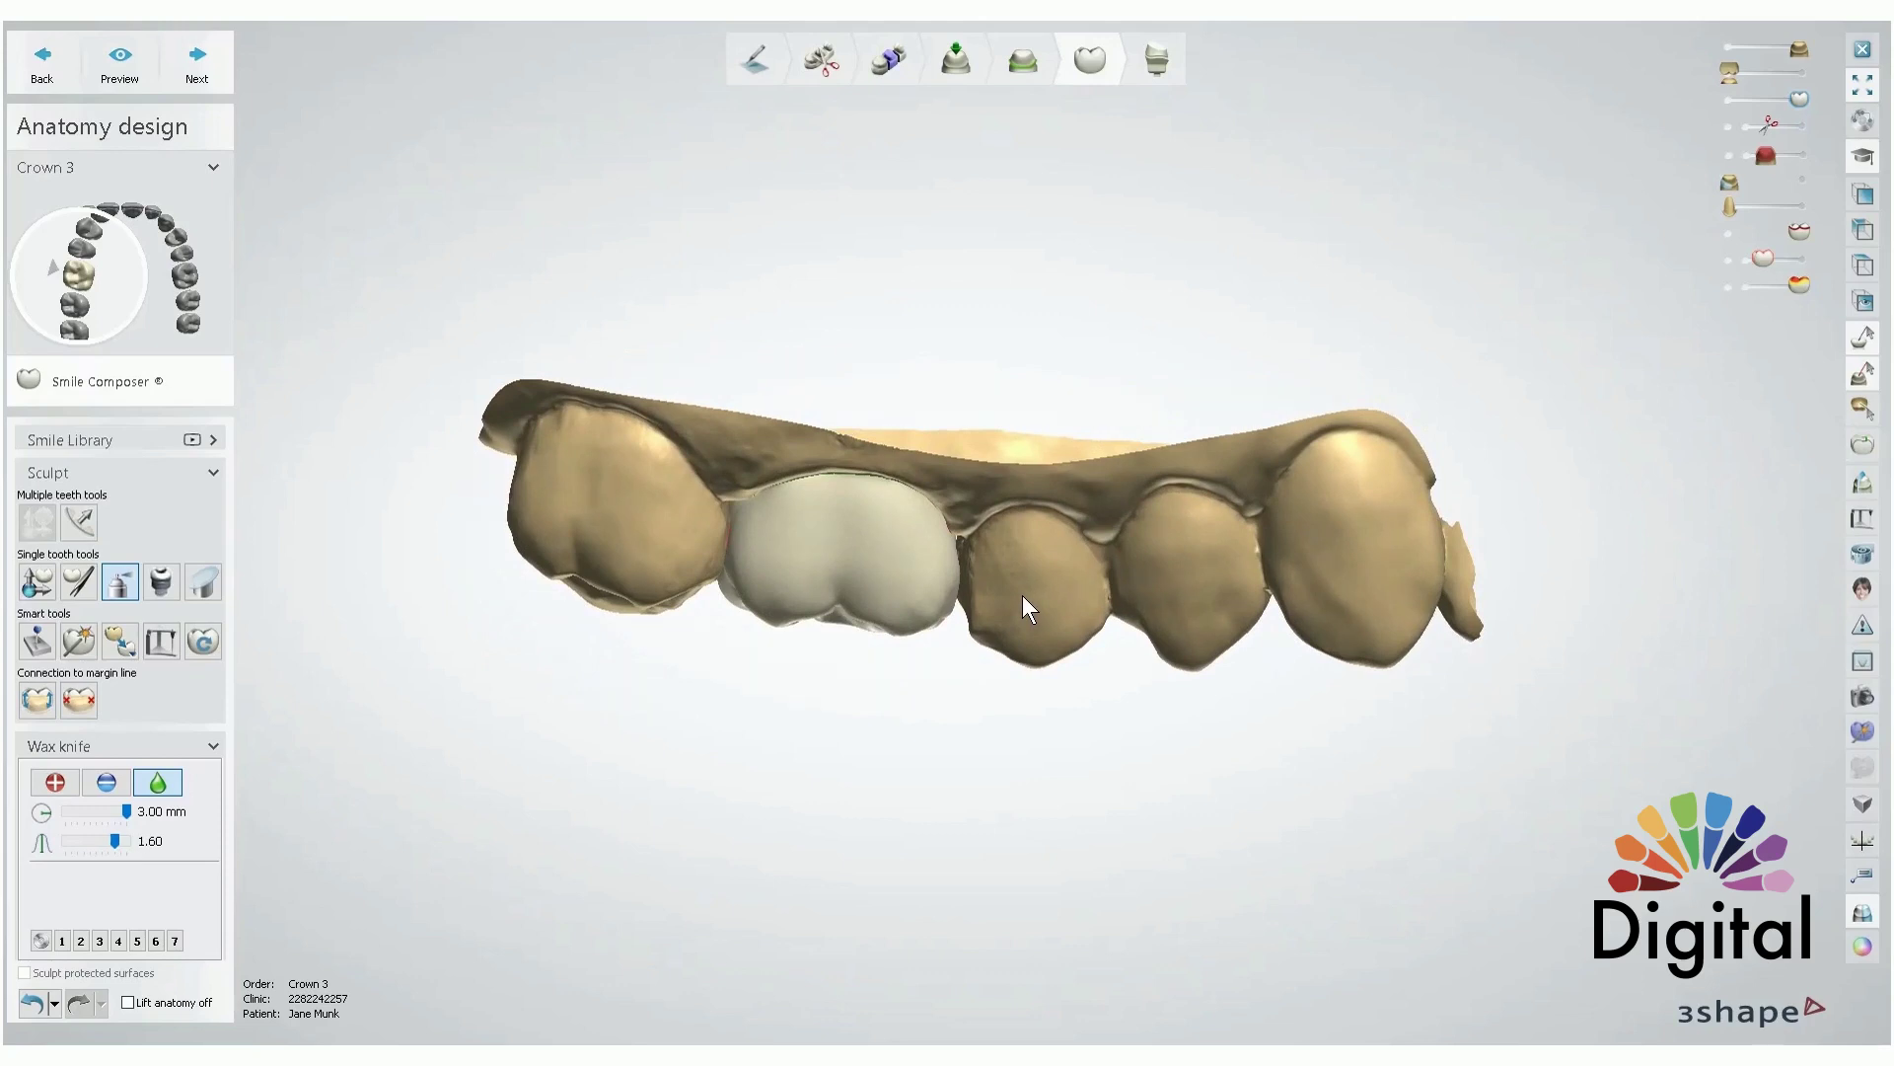
{"action": "right_click_drag", "start_coordinate": [1091, 577], "coordinate": [1283, 549]}
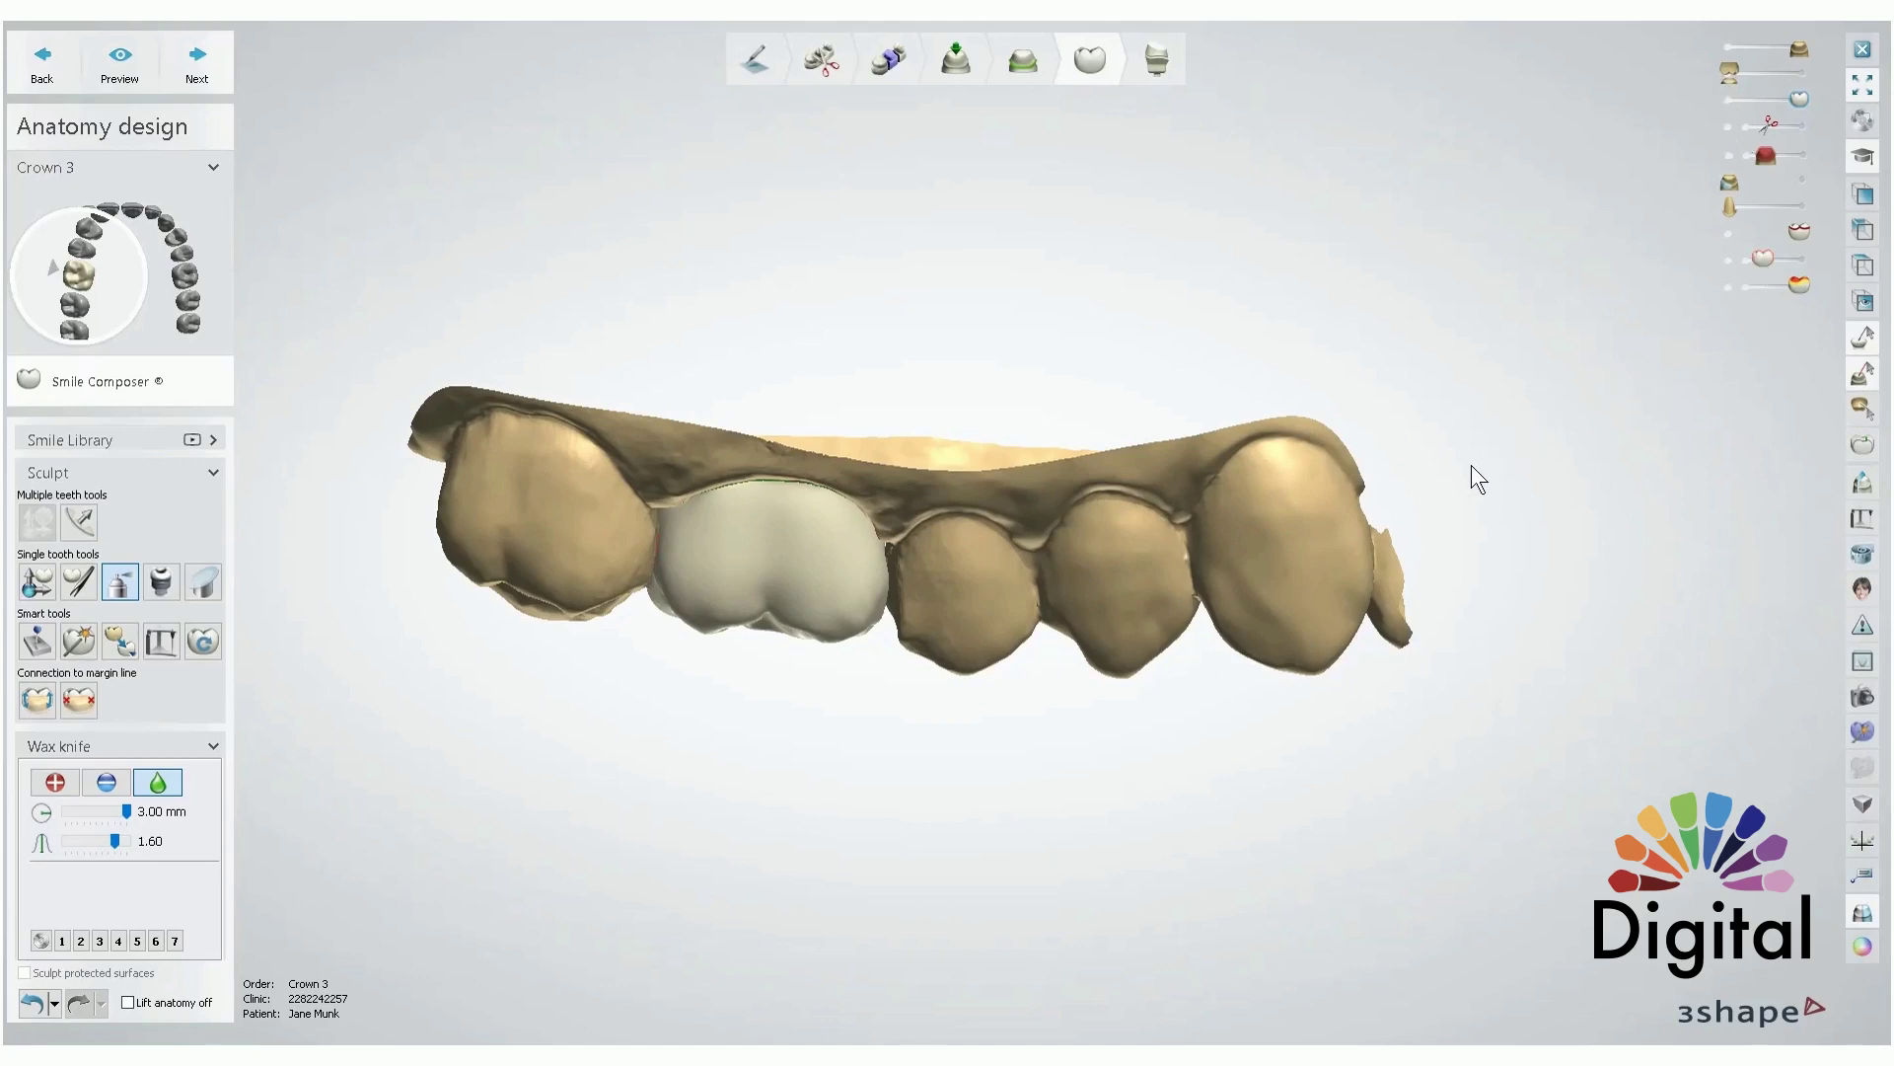
{"action": "right_click_drag", "start_coordinate": [1390, 497], "coordinate": [1407, 301]}
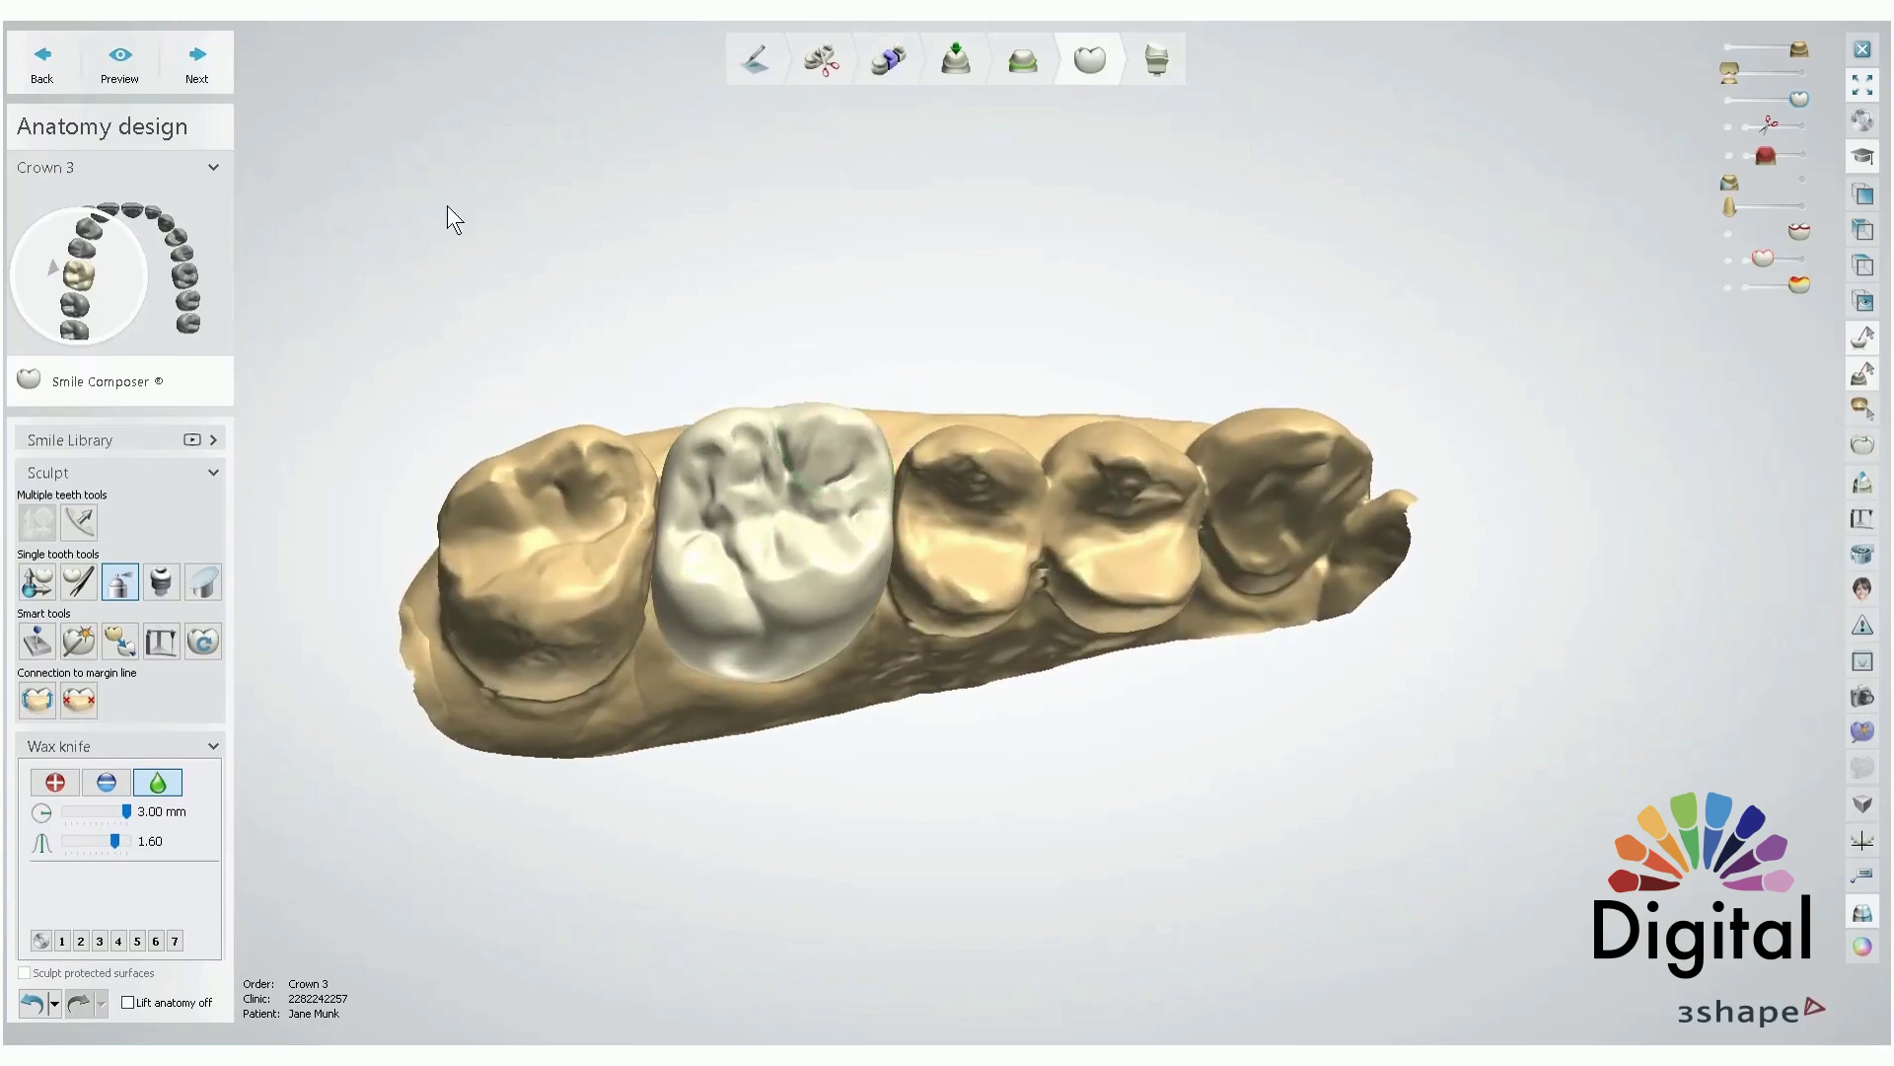
- Finish the anatomy design and enforce the 0.60 mm minimum material thickness on Crown 3
{"action": "left_click", "coordinate": [198, 59]}
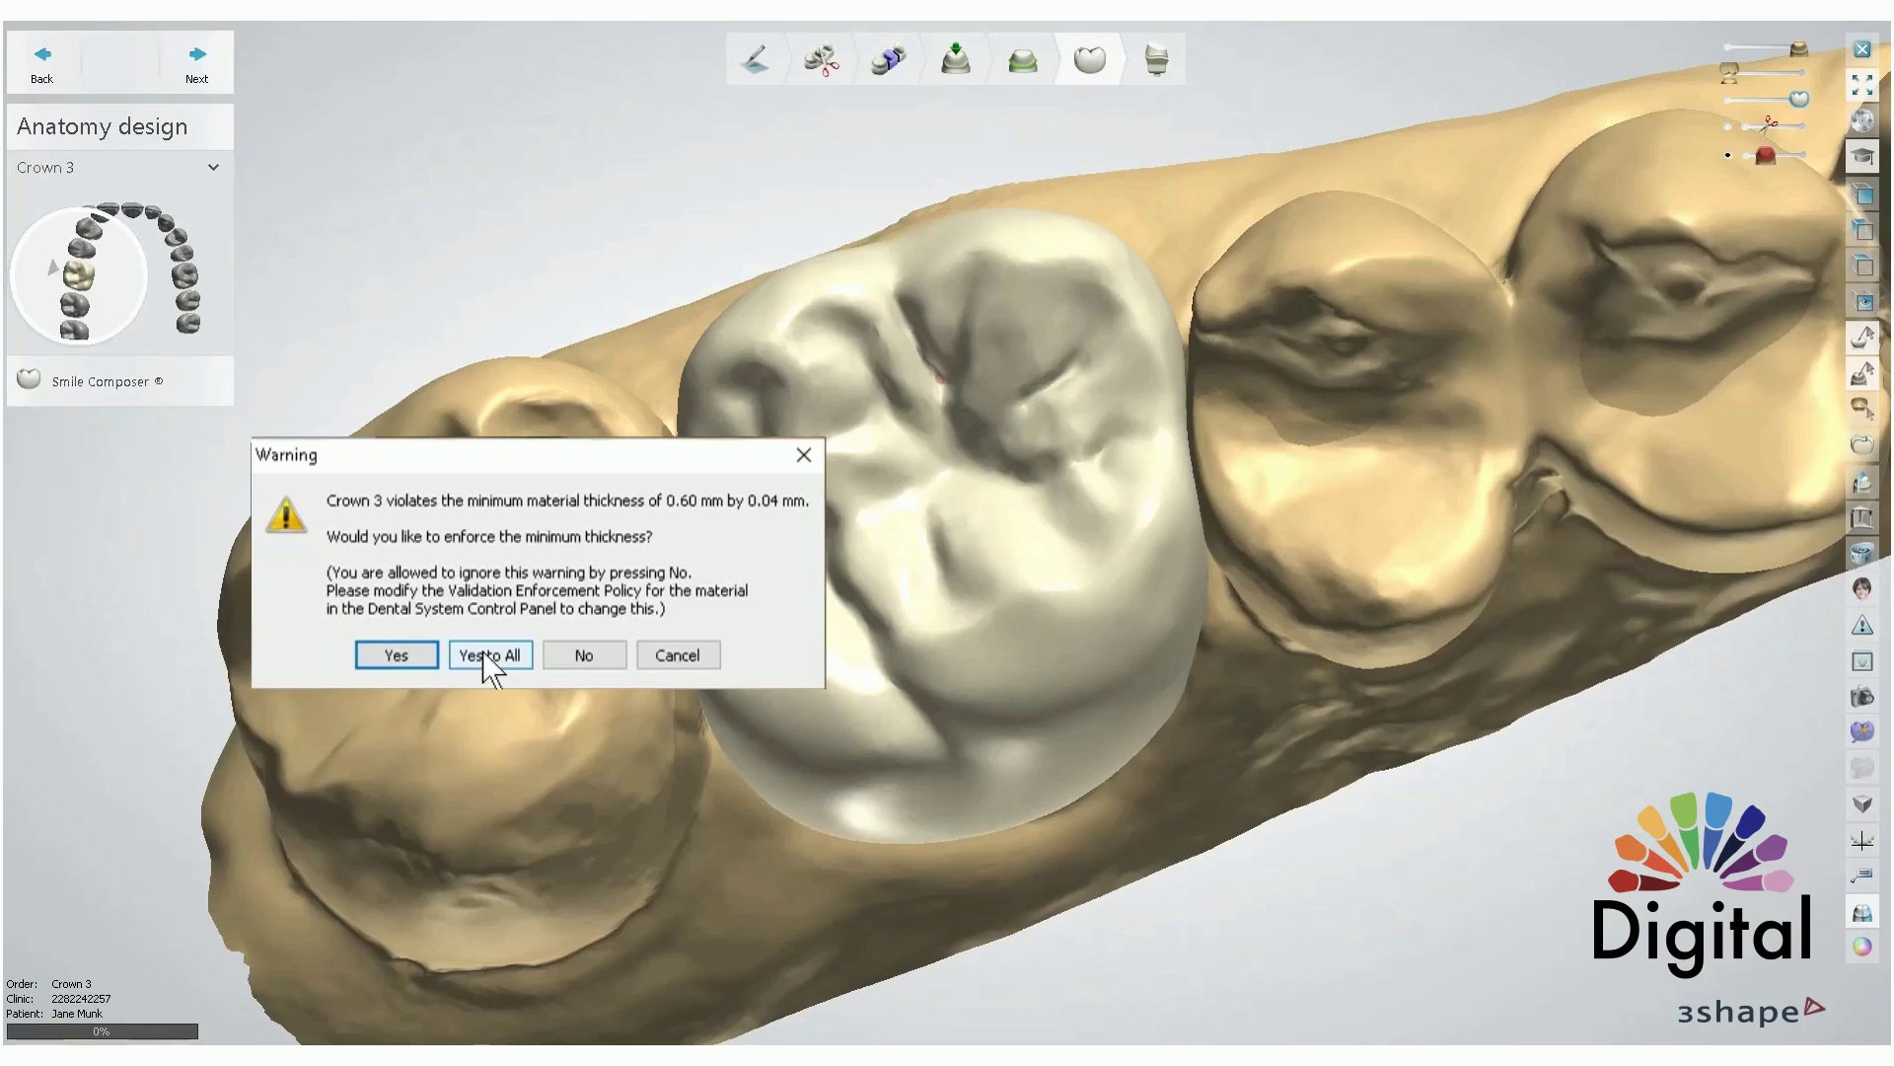
{"action": "left_click", "coordinate": [397, 655]}
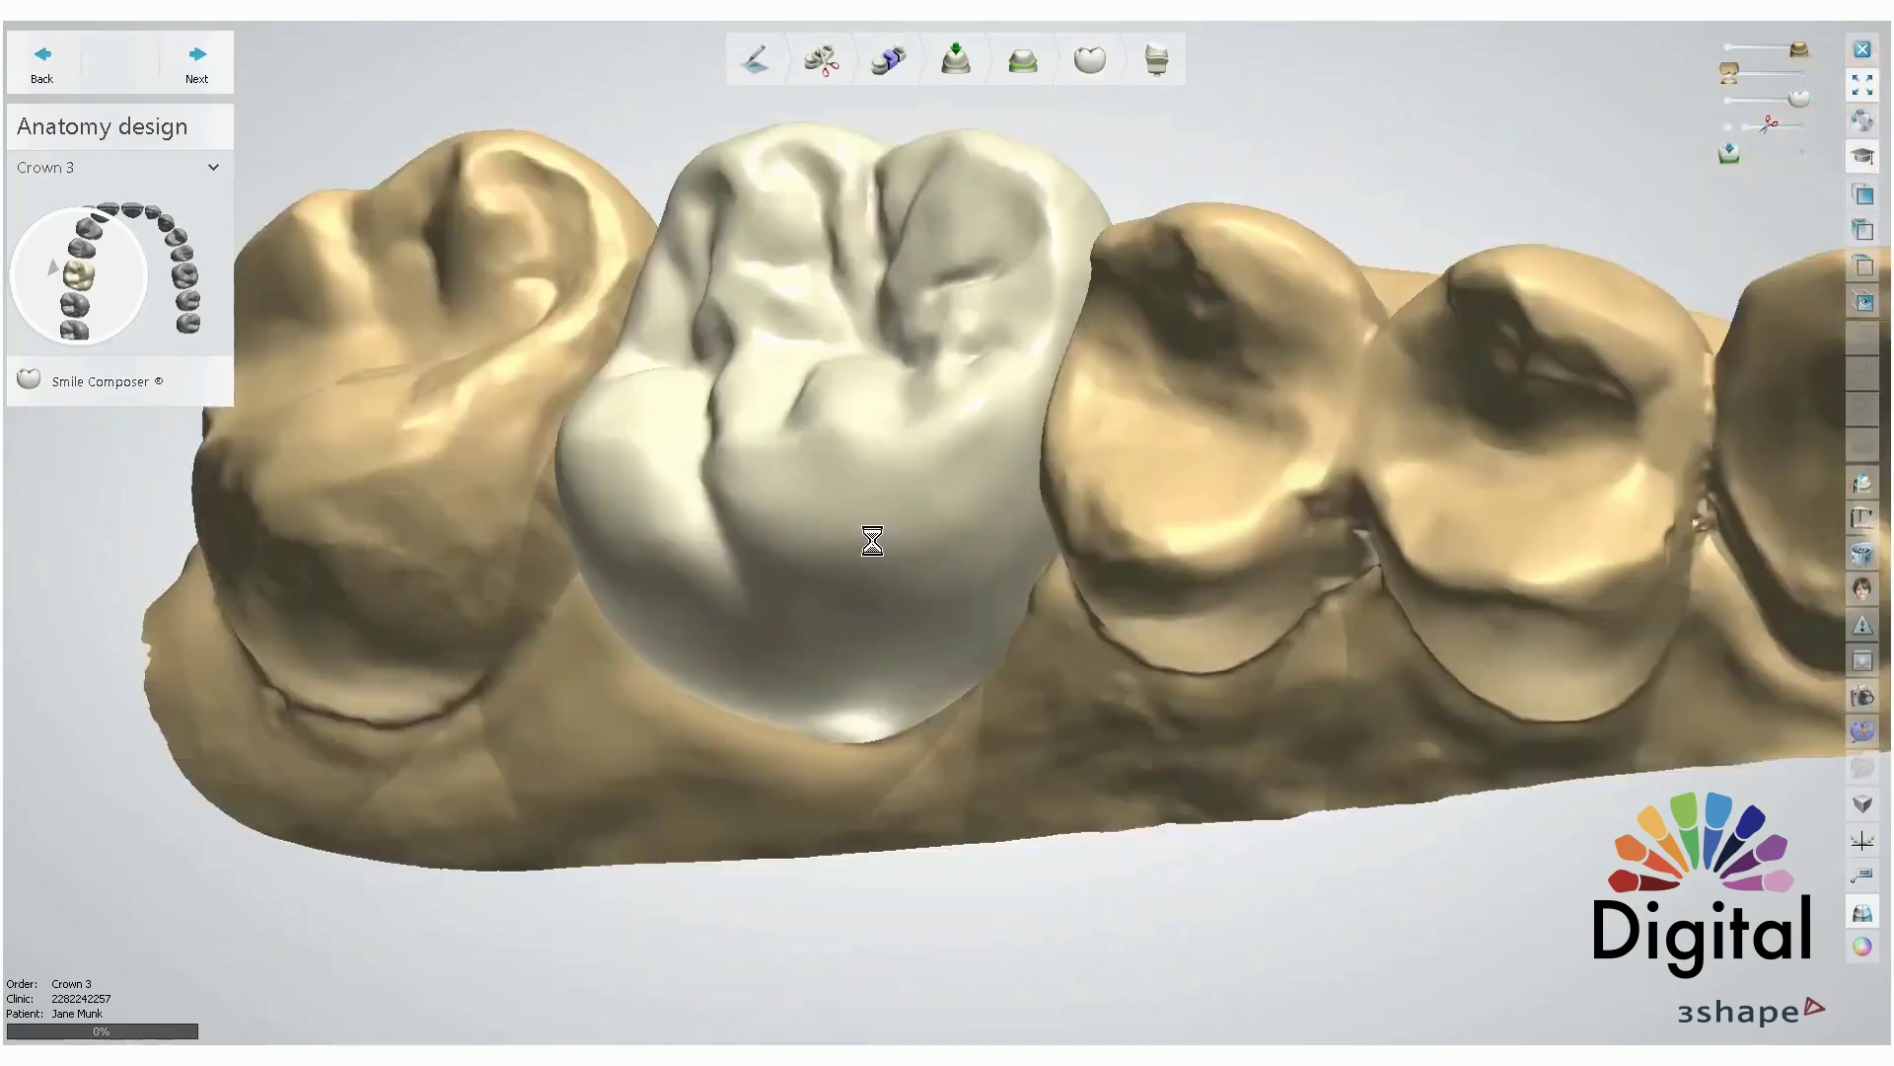